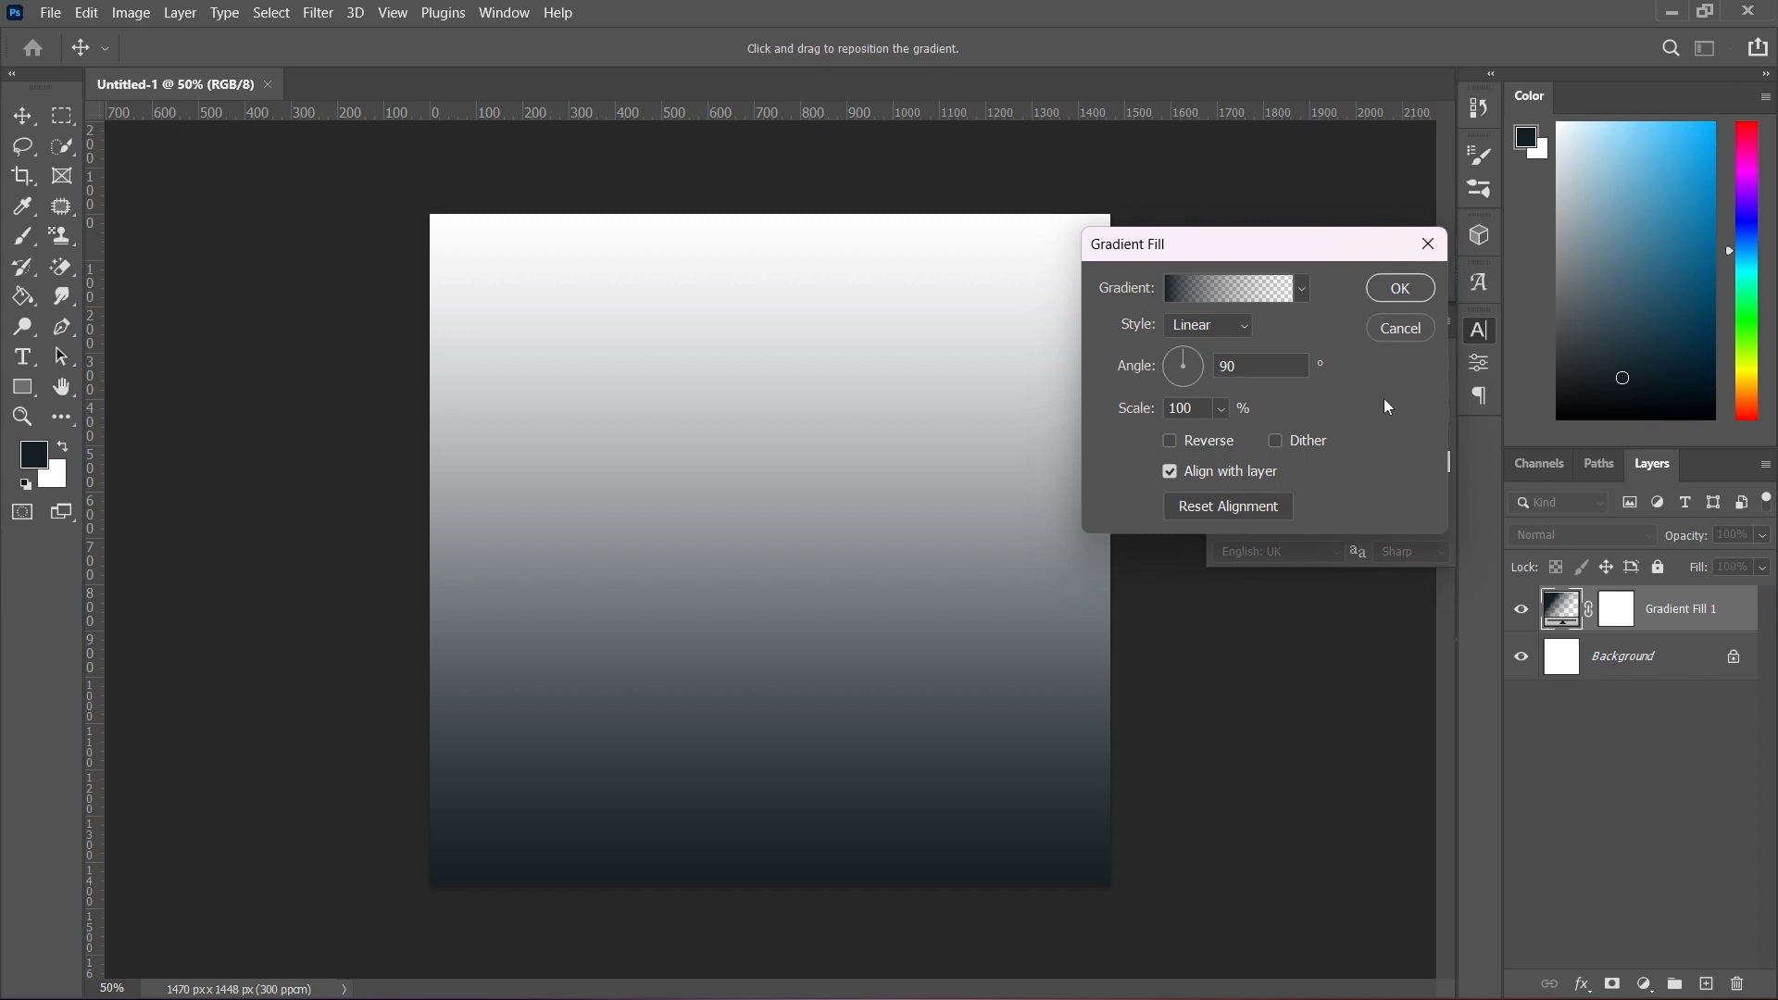
- Set the start colour stop of the gradient fill to the dark blue 091268
{"action": "left_click", "coordinate": [1239, 293]}
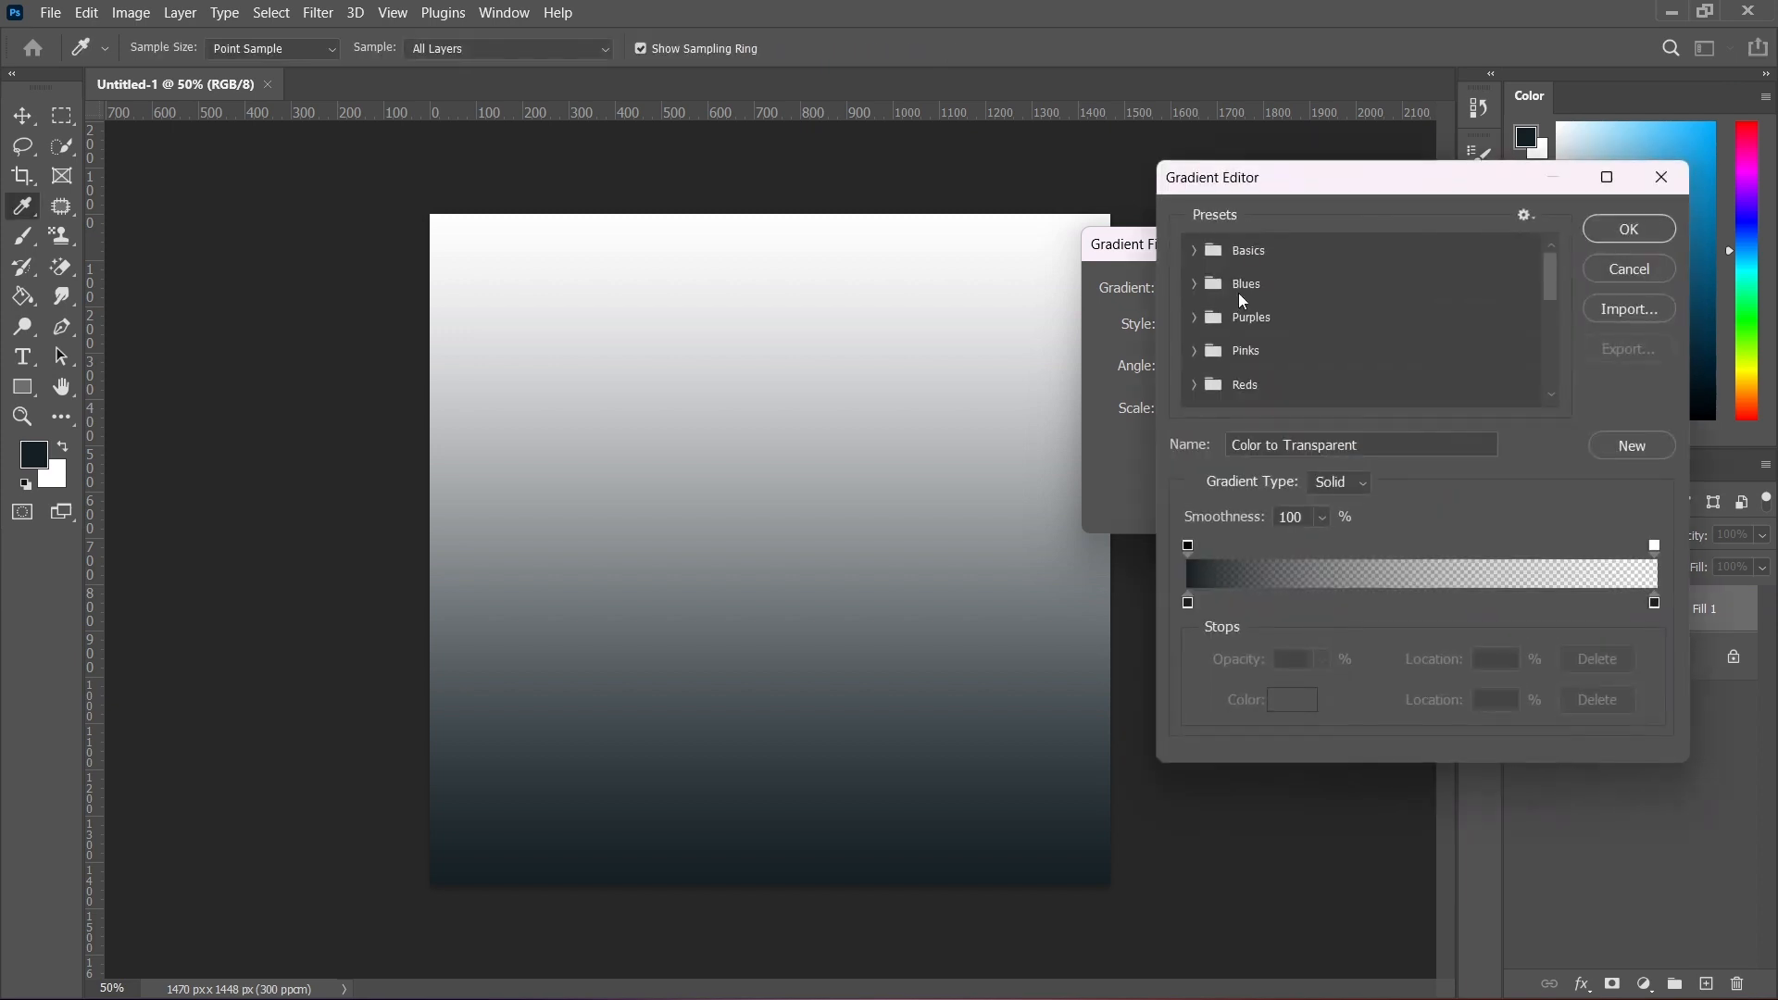
{"action": "left_click", "coordinate": [1188, 603]}
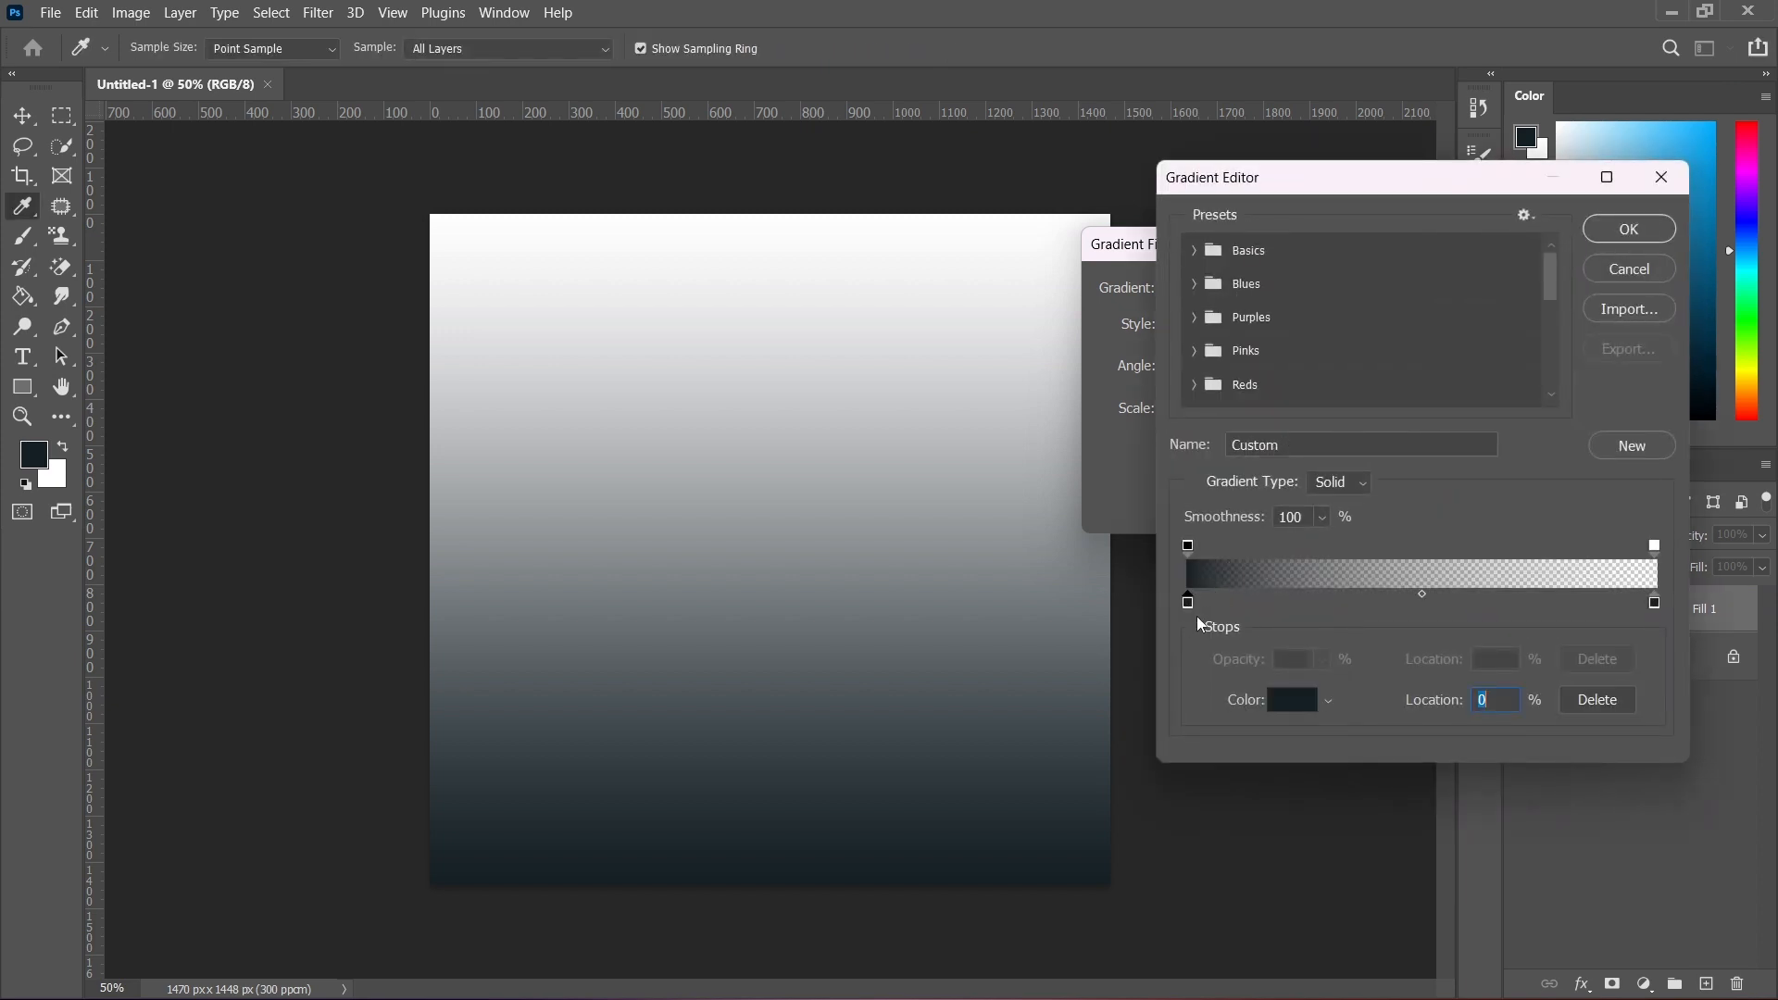
{"action": "left_click", "coordinate": [1293, 702]}
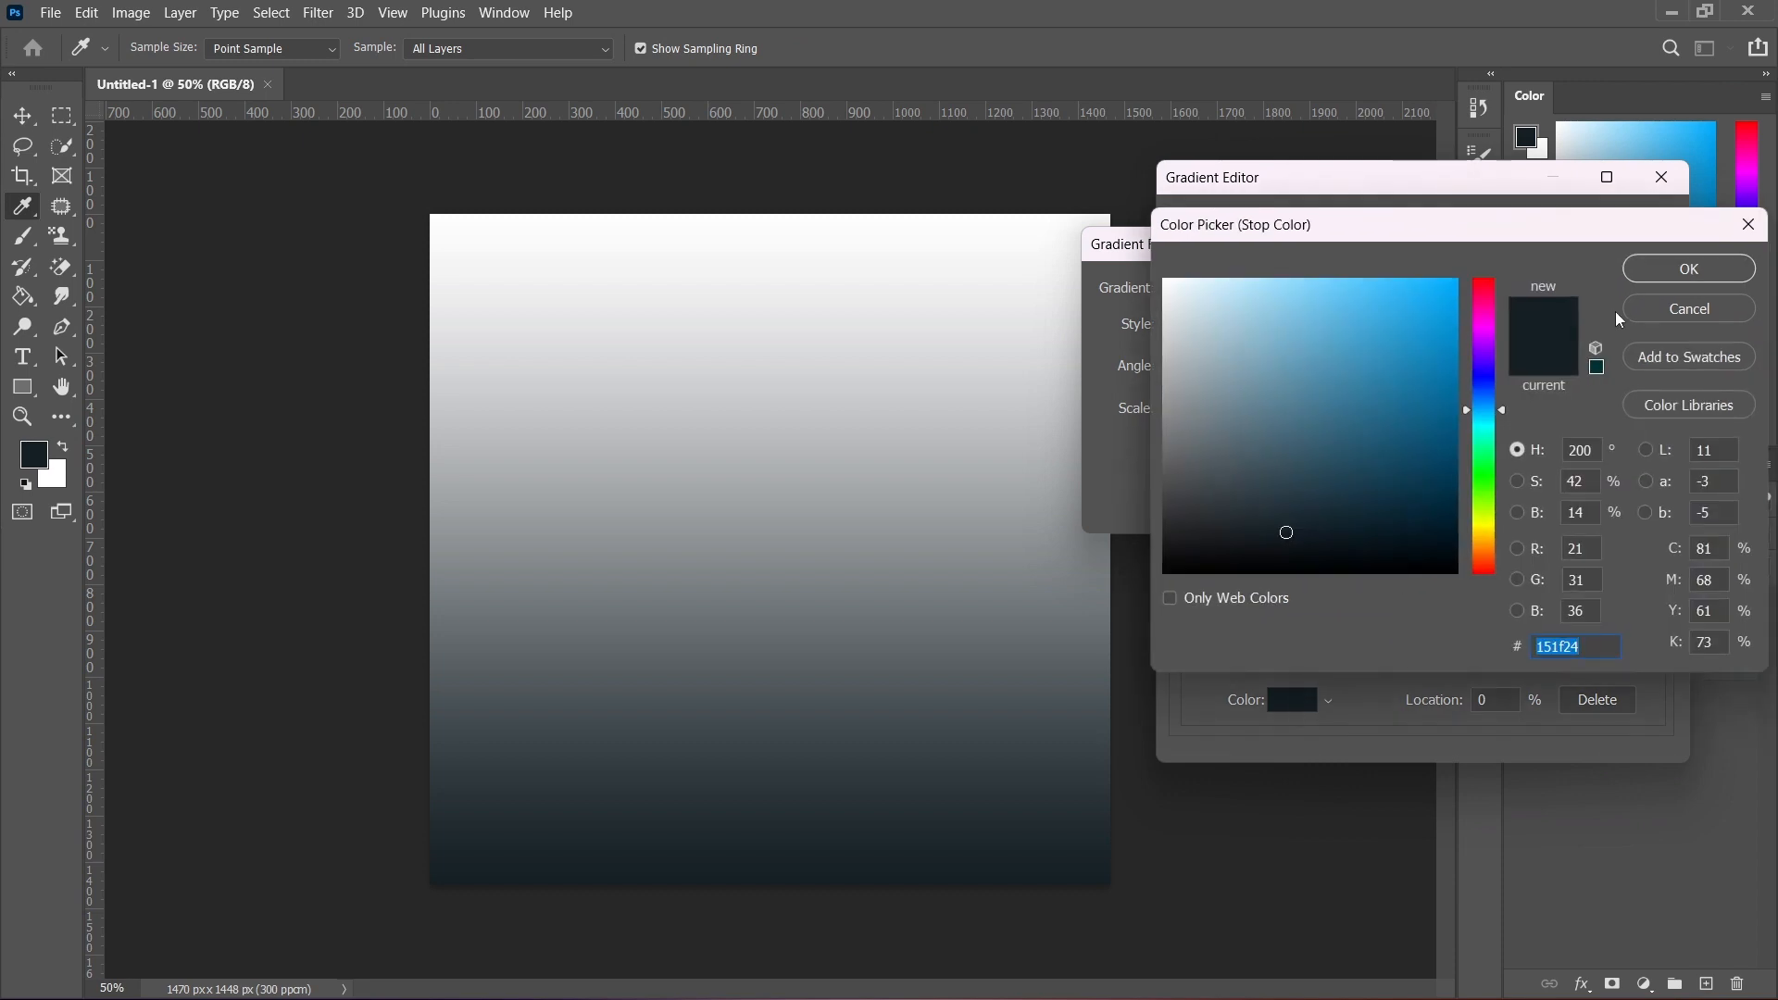
{"action": "left_click", "coordinate": [1482, 381]}
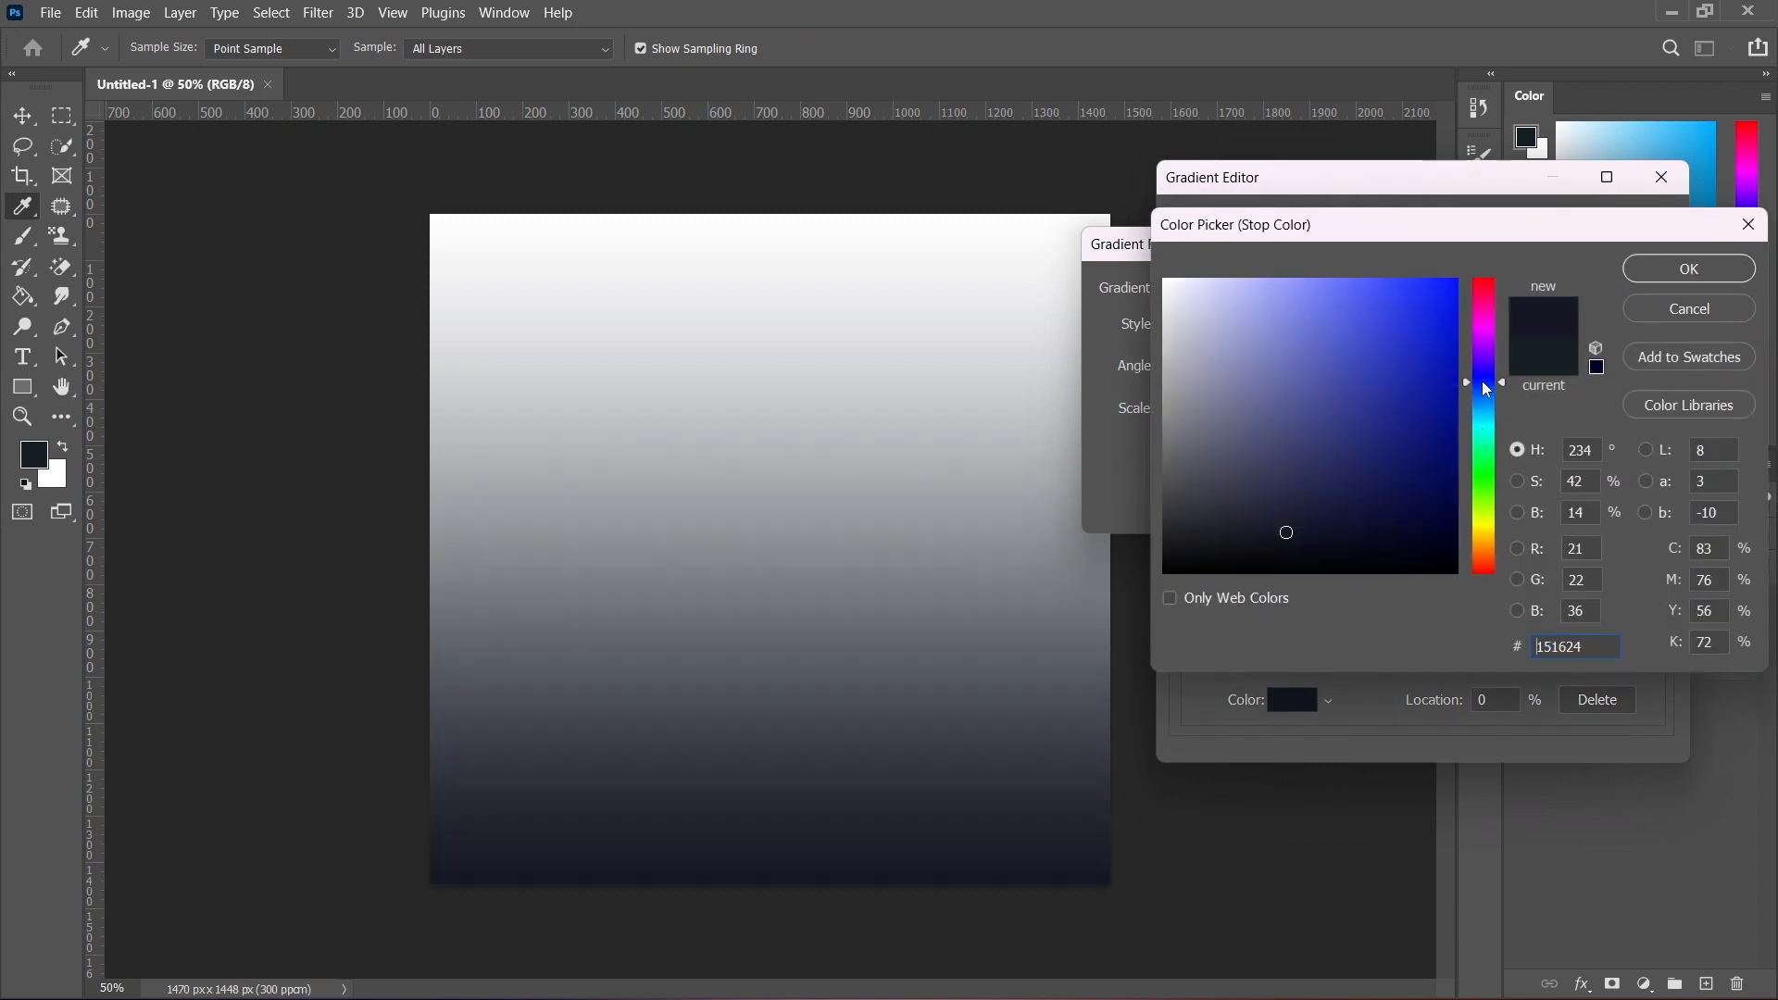
{"action": "left_click", "coordinate": [1538, 646]}
{"action": "type", "text": "091268"}
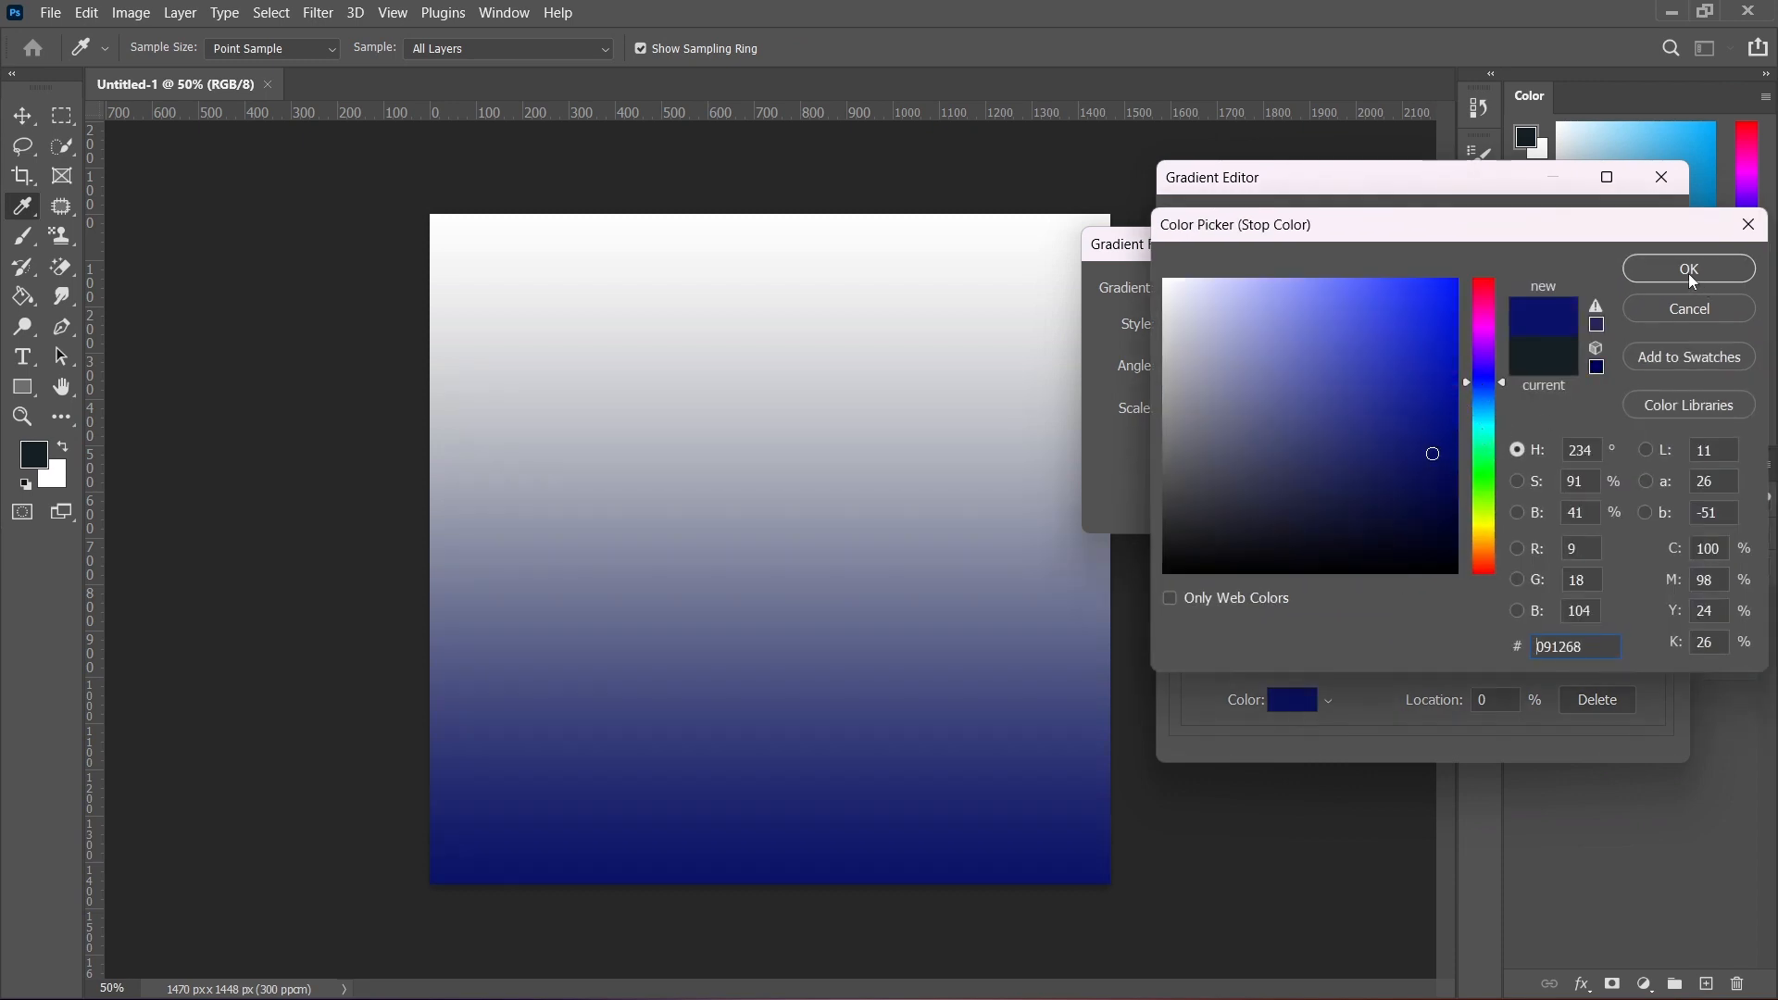
{"action": "left_click", "coordinate": [1691, 278]}
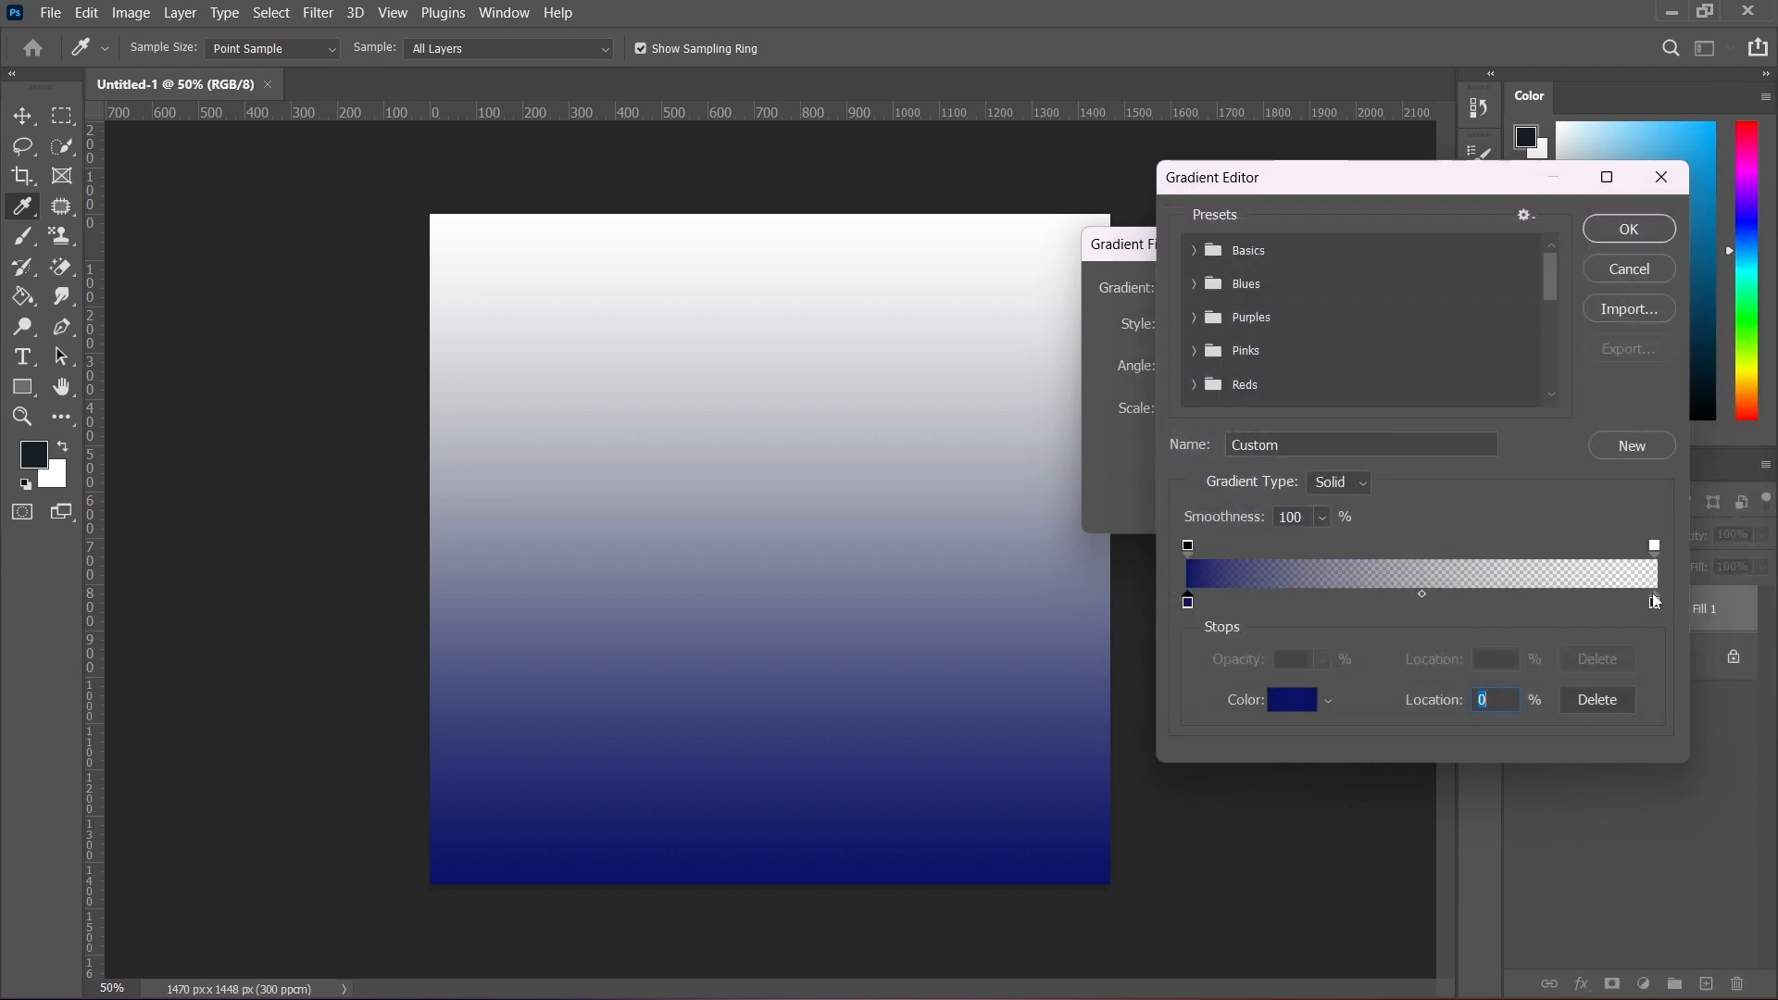
- Change the gradient's end colour stop at location 100% to a dark purple
{"action": "left_click", "coordinate": [1654, 607]}
{"action": "double_click", "coordinate": [1654, 606]}
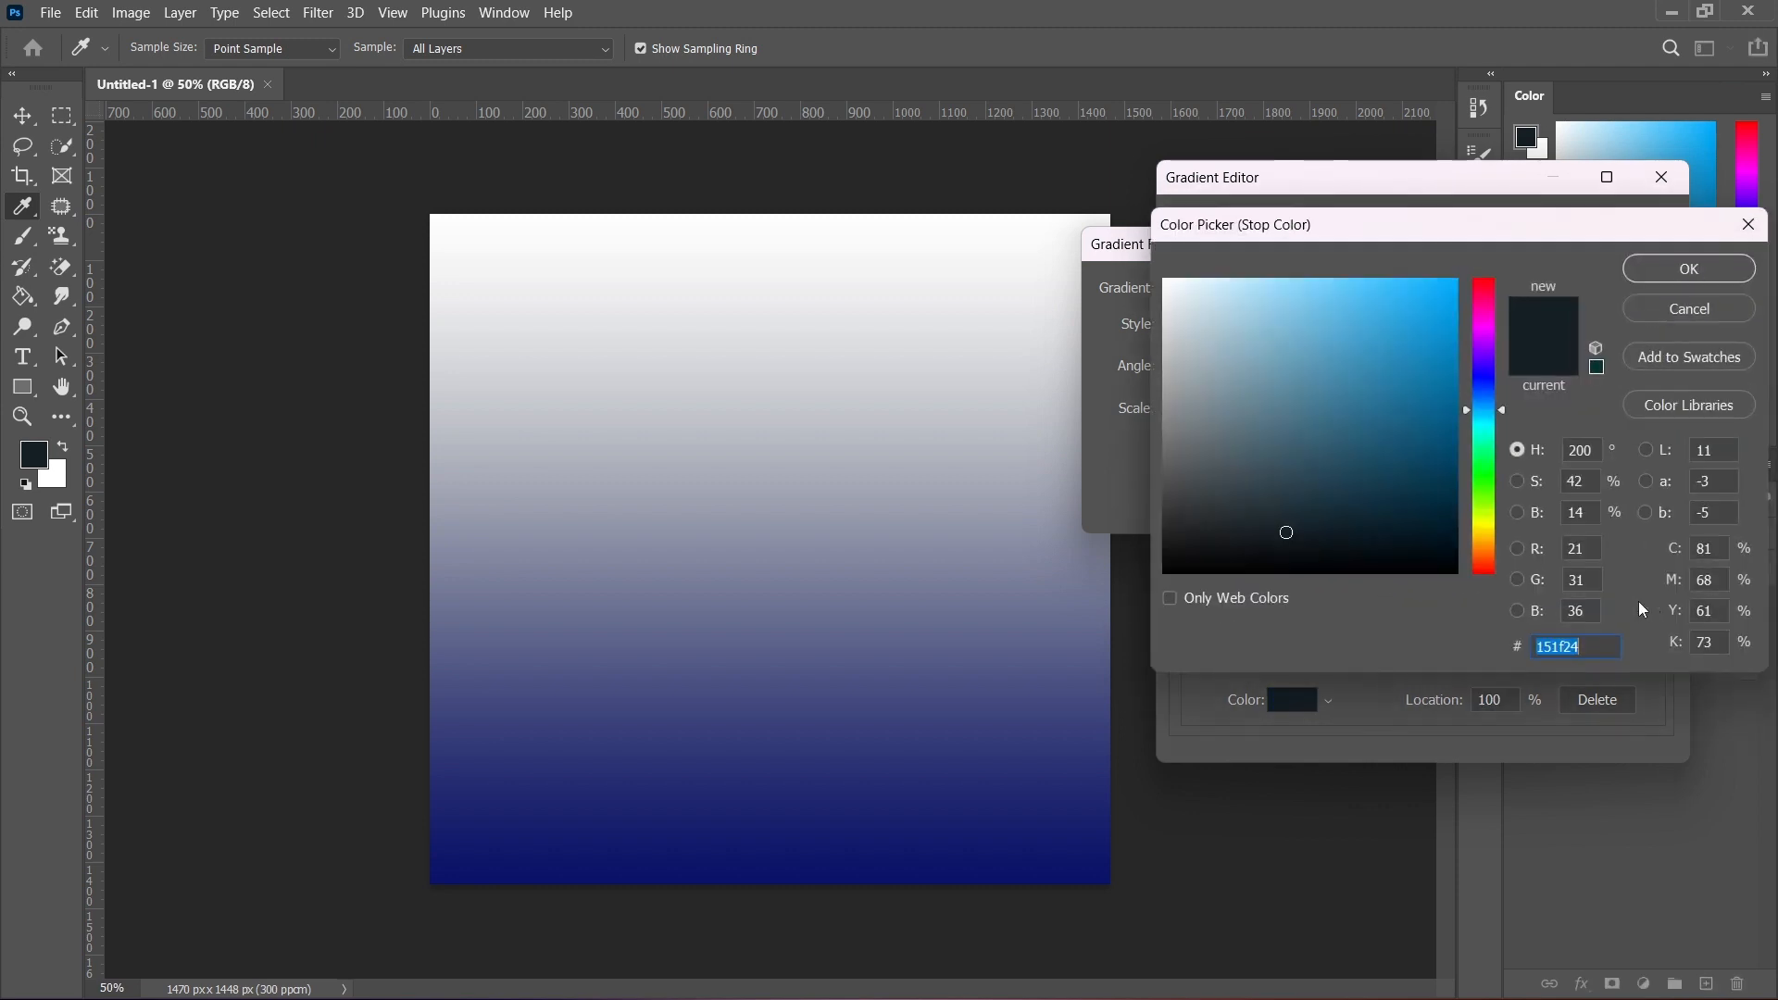
{"action": "left_click", "coordinate": [1489, 343]}
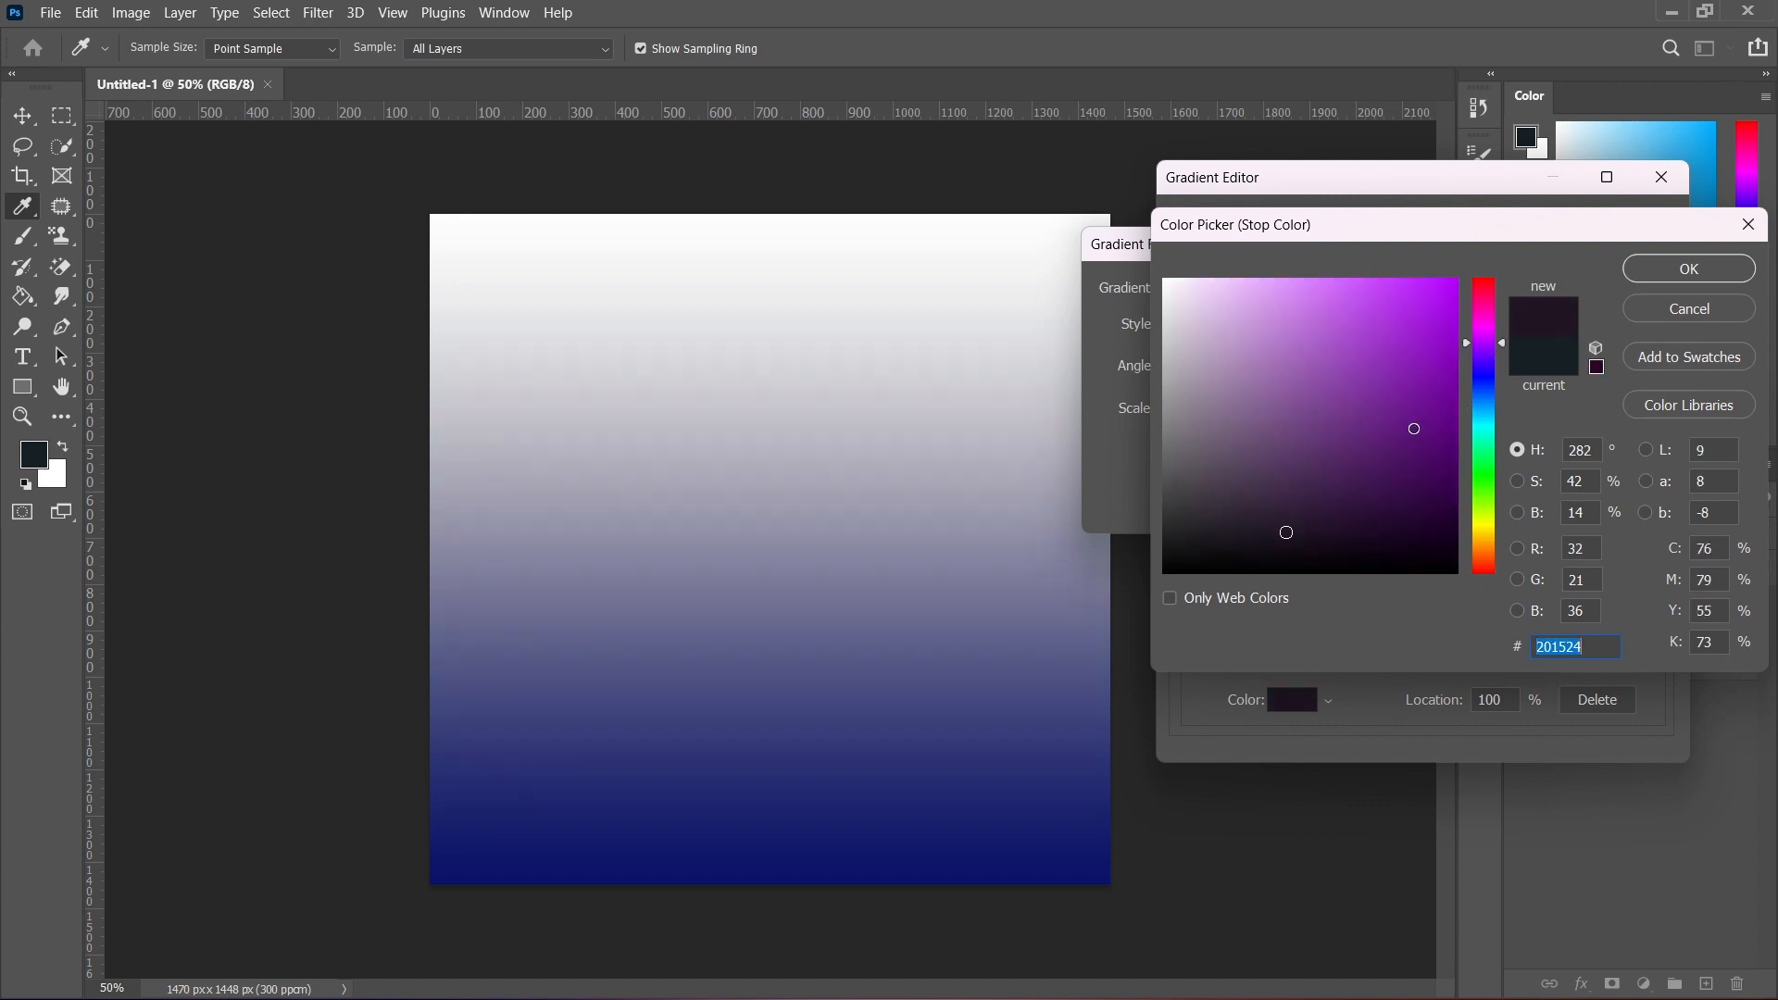
{"action": "left_click", "coordinate": [1424, 427]}
{"action": "left_click", "coordinate": [1649, 278]}
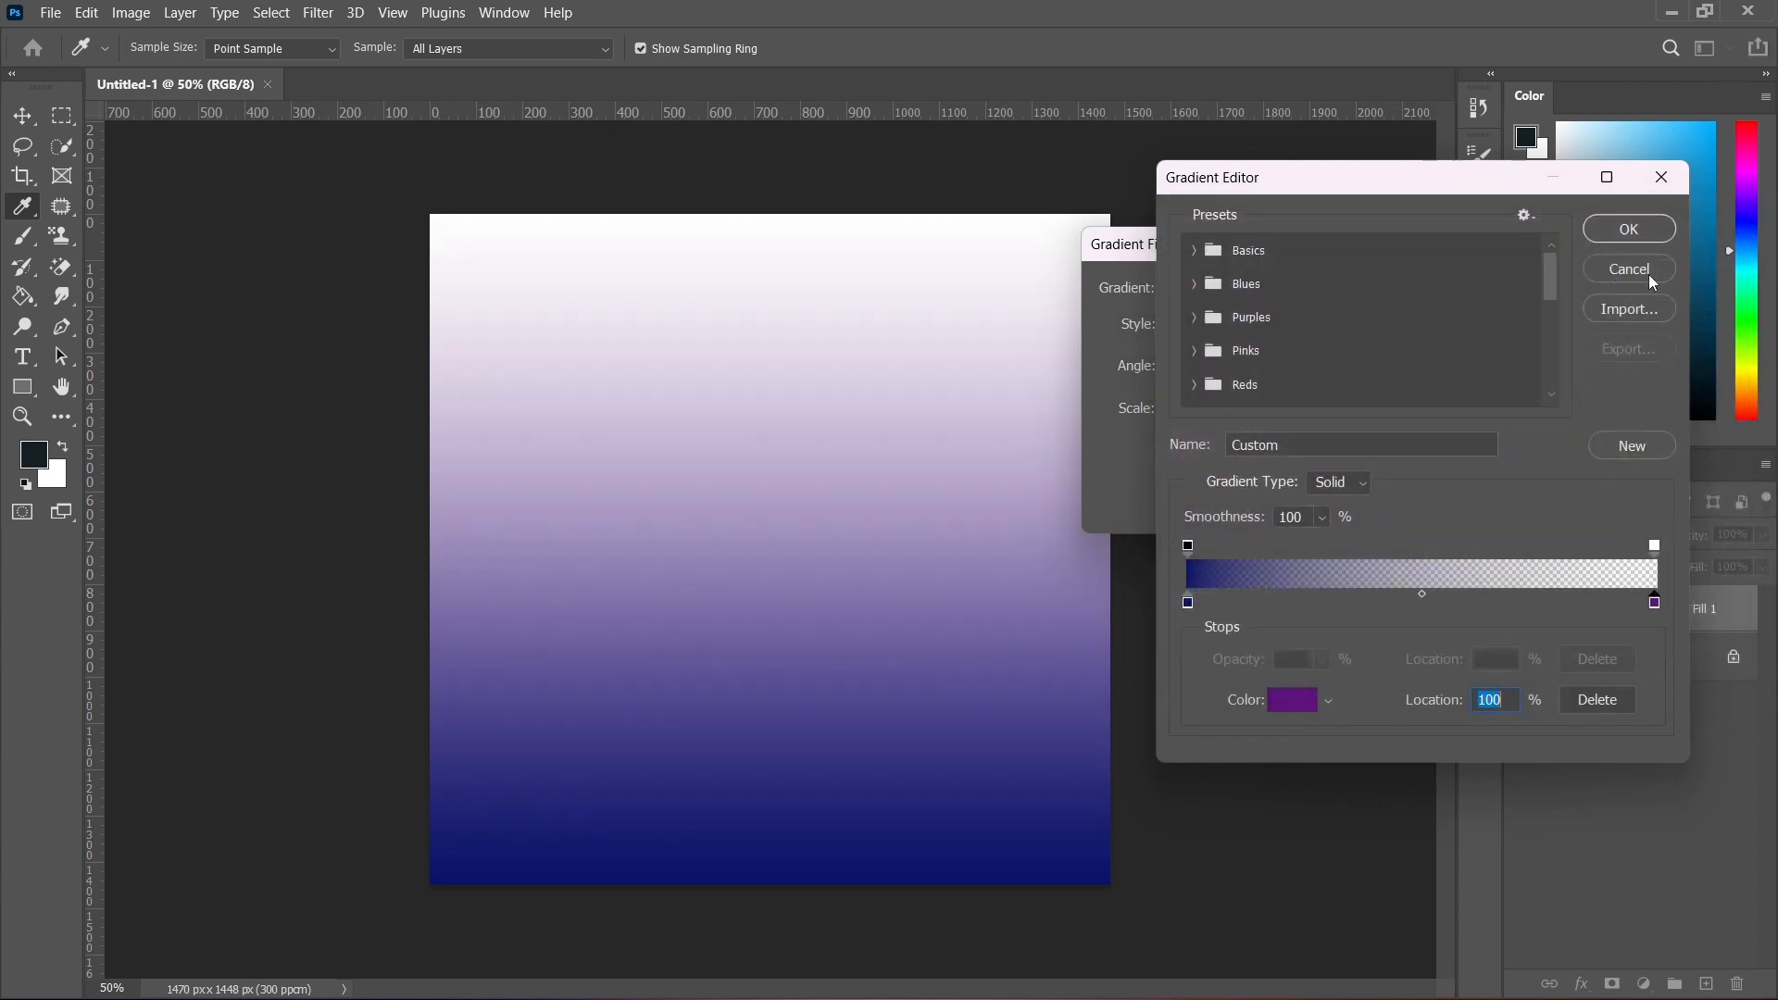
- Set the gradient's end opacity stop to 100% and accept the edited gradient
{"action": "left_click", "coordinate": [1656, 547]}
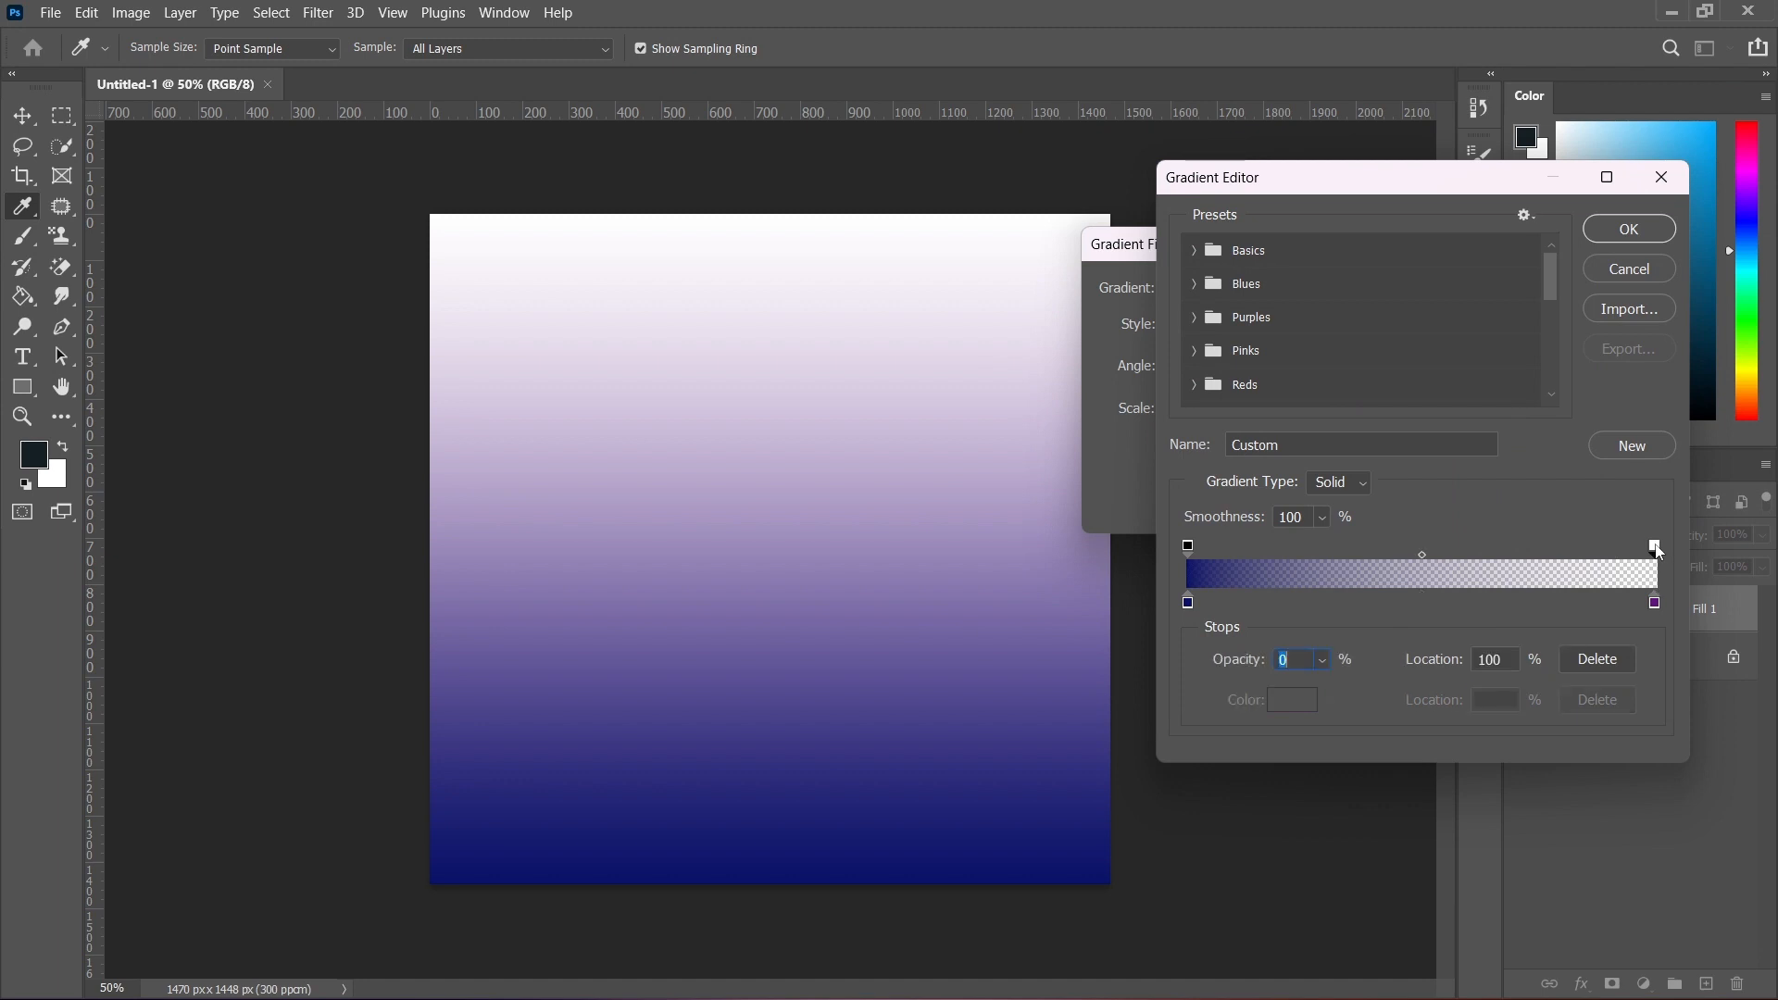
{"action": "type", "text": "100"}
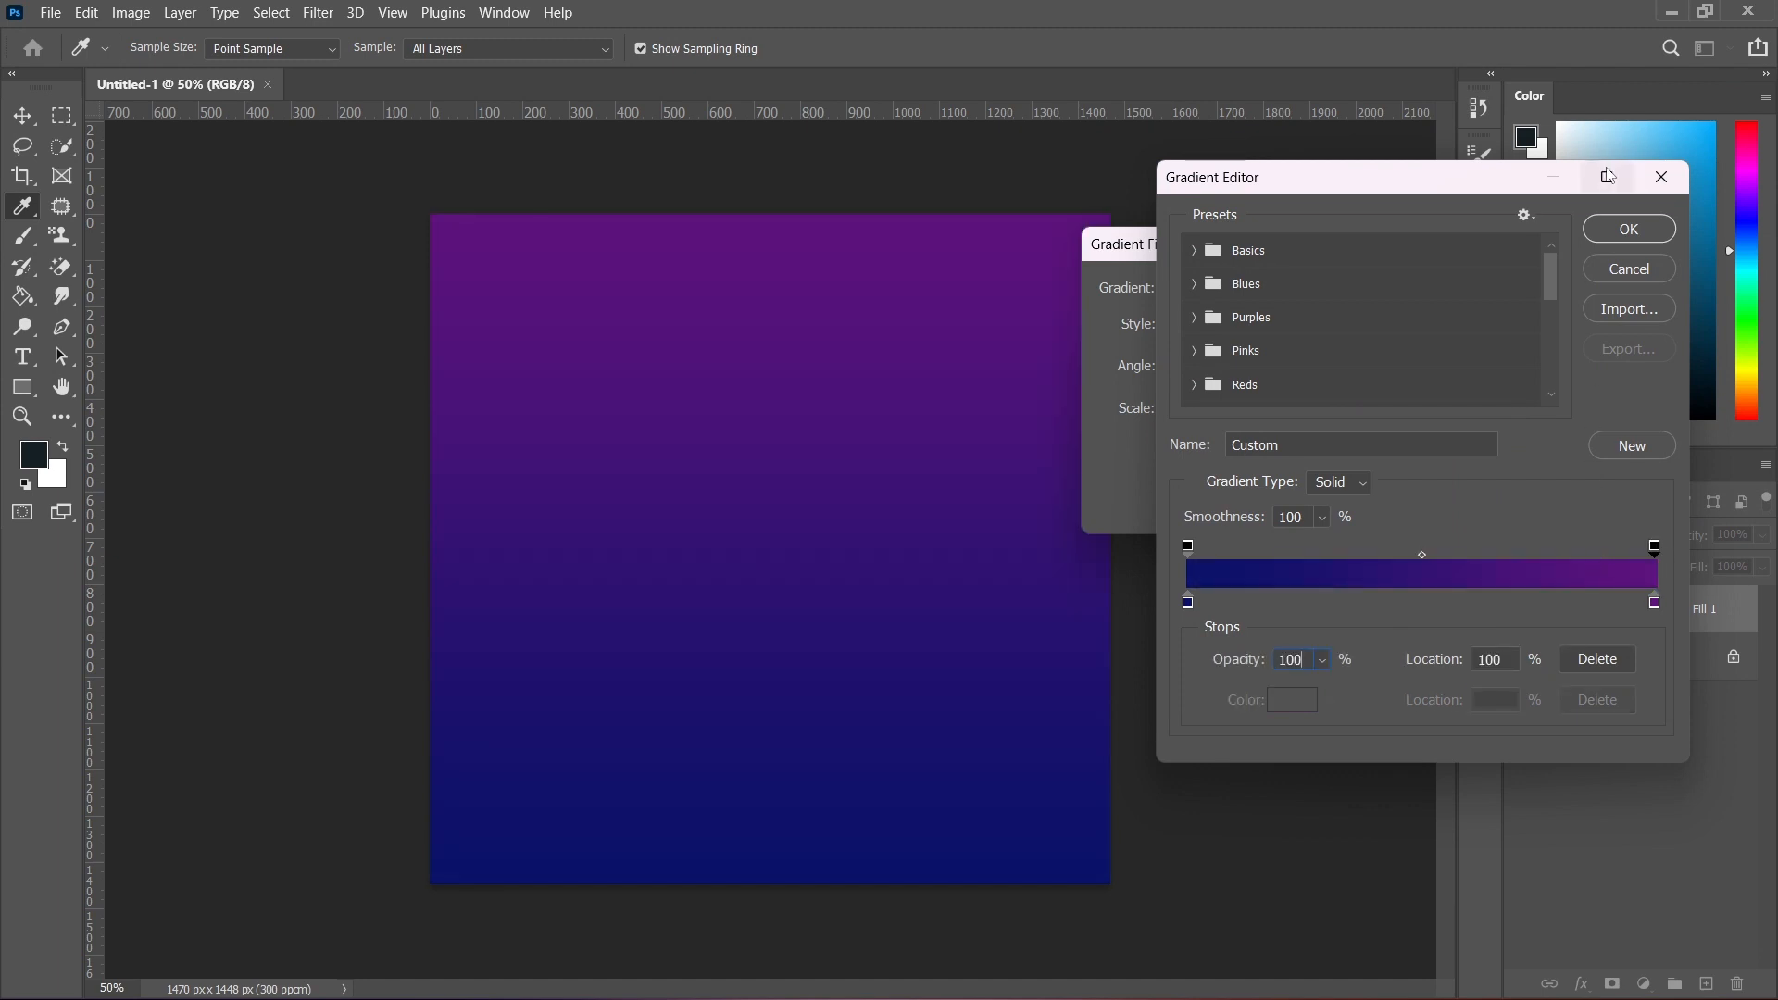
{"action": "left_click", "coordinate": [1629, 229]}
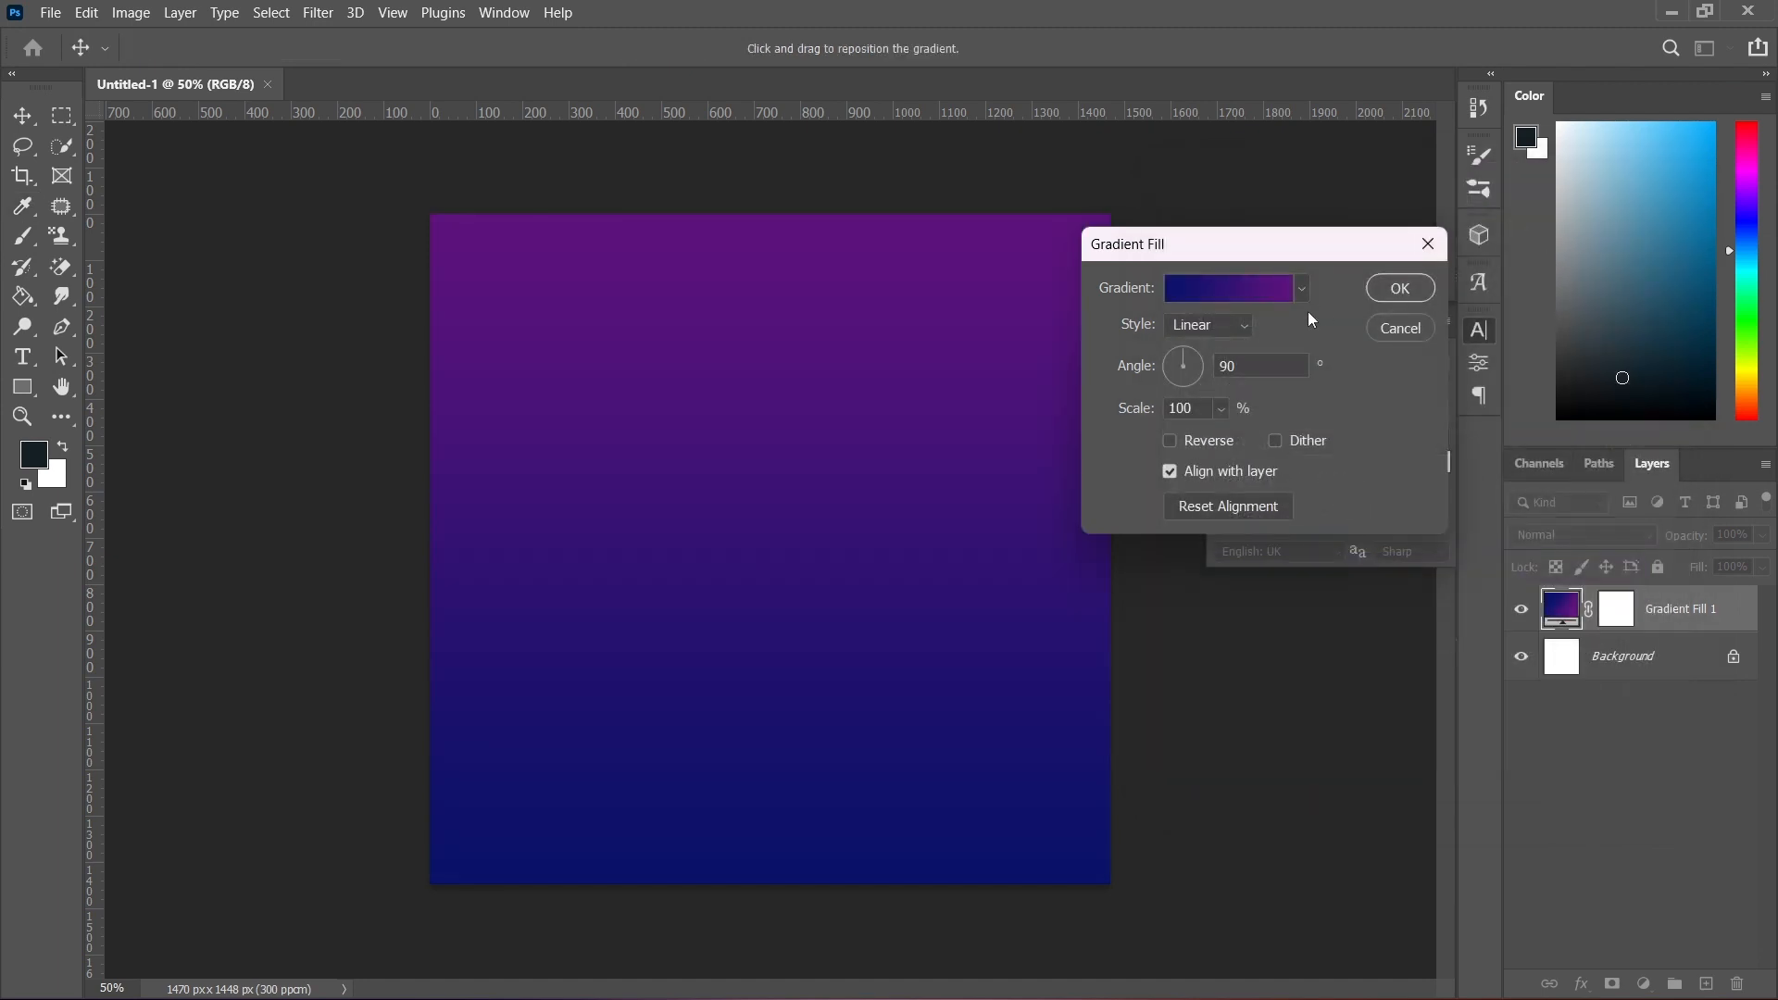
- Make the gradient fill Radial and reversed, and apply it to the layer
{"action": "left_click", "coordinate": [1231, 324]}
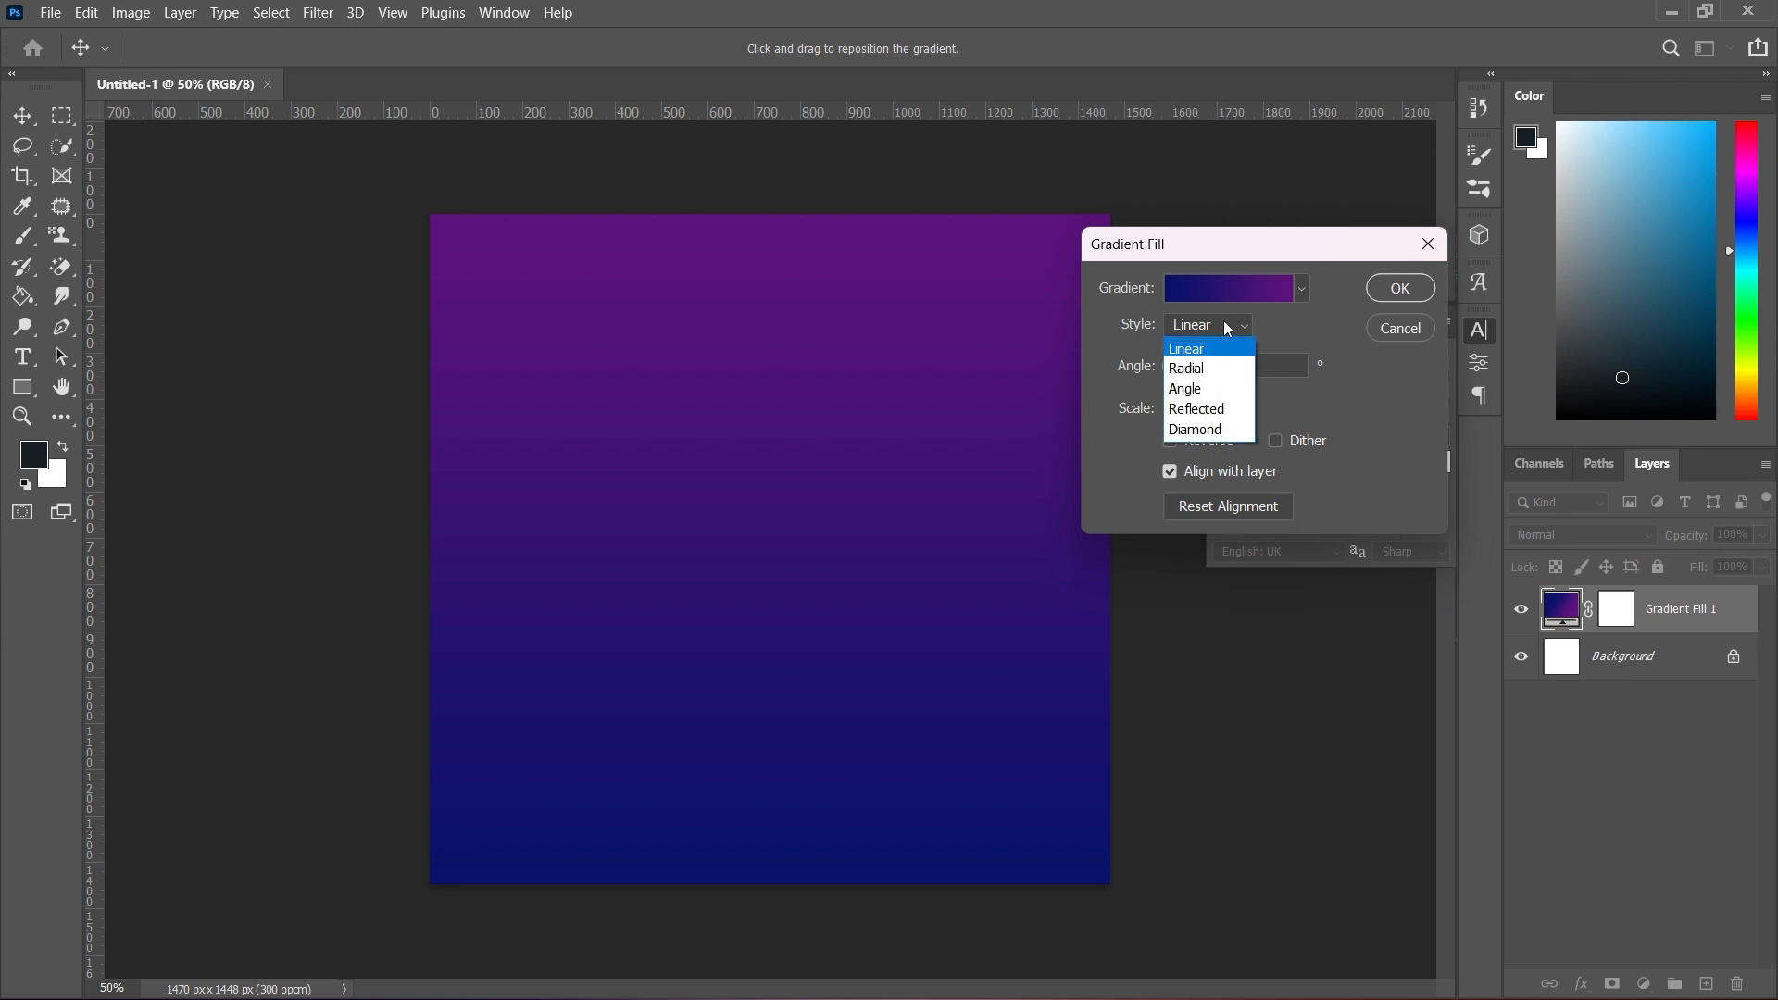
{"action": "left_click", "coordinate": [1195, 371]}
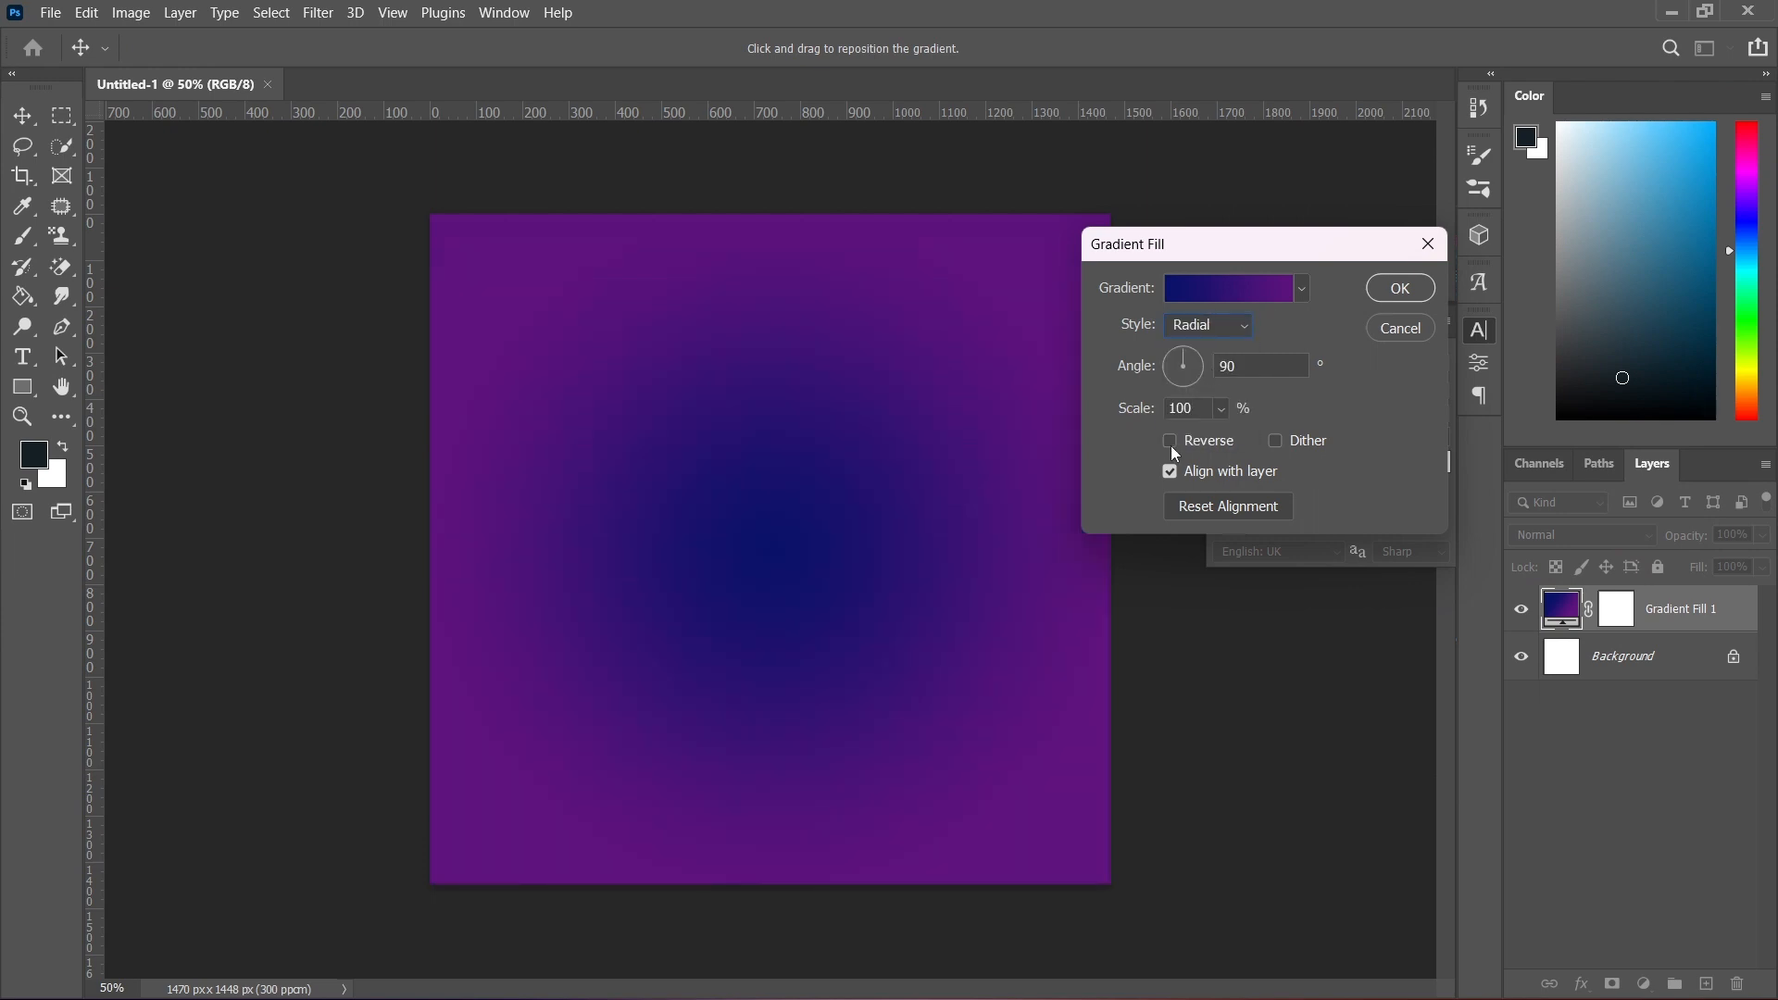
{"action": "left_click", "coordinate": [1173, 442]}
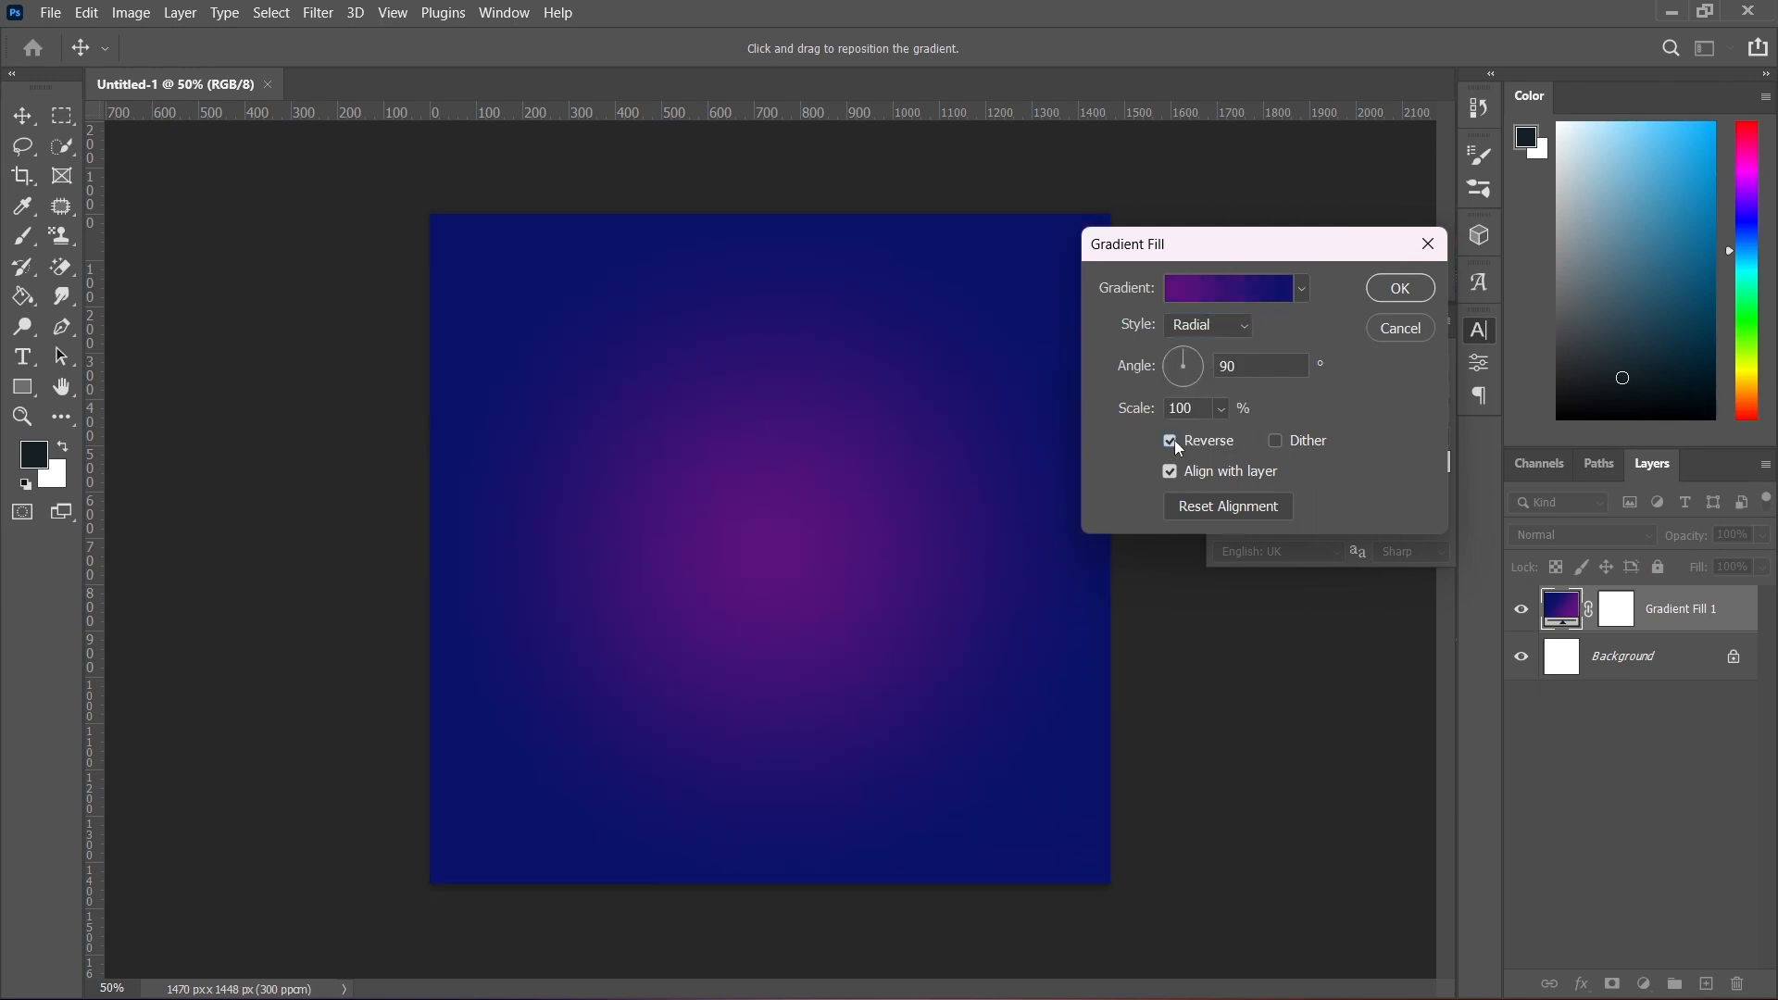
{"action": "left_click", "coordinate": [1419, 291]}
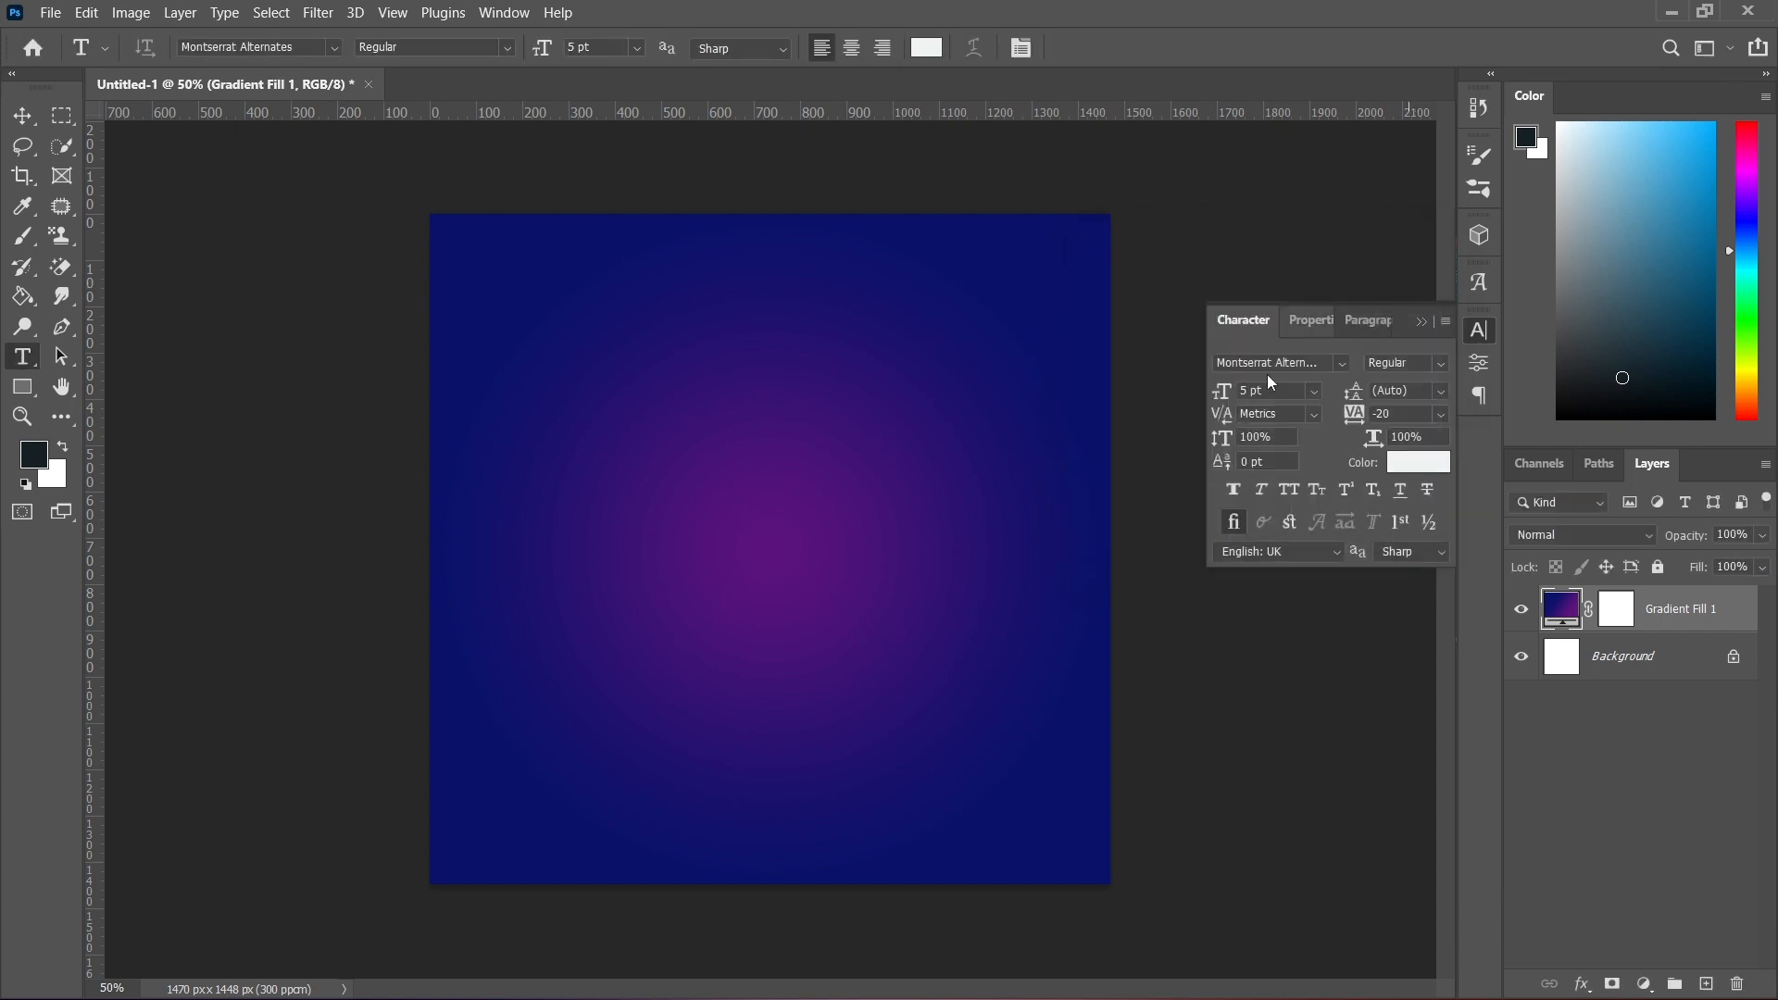
- Place the image 08 from the Downloads folder in File Explorer onto the Photoshop canvas
{"action": "mouse_move", "coordinate": [1000, 984]}
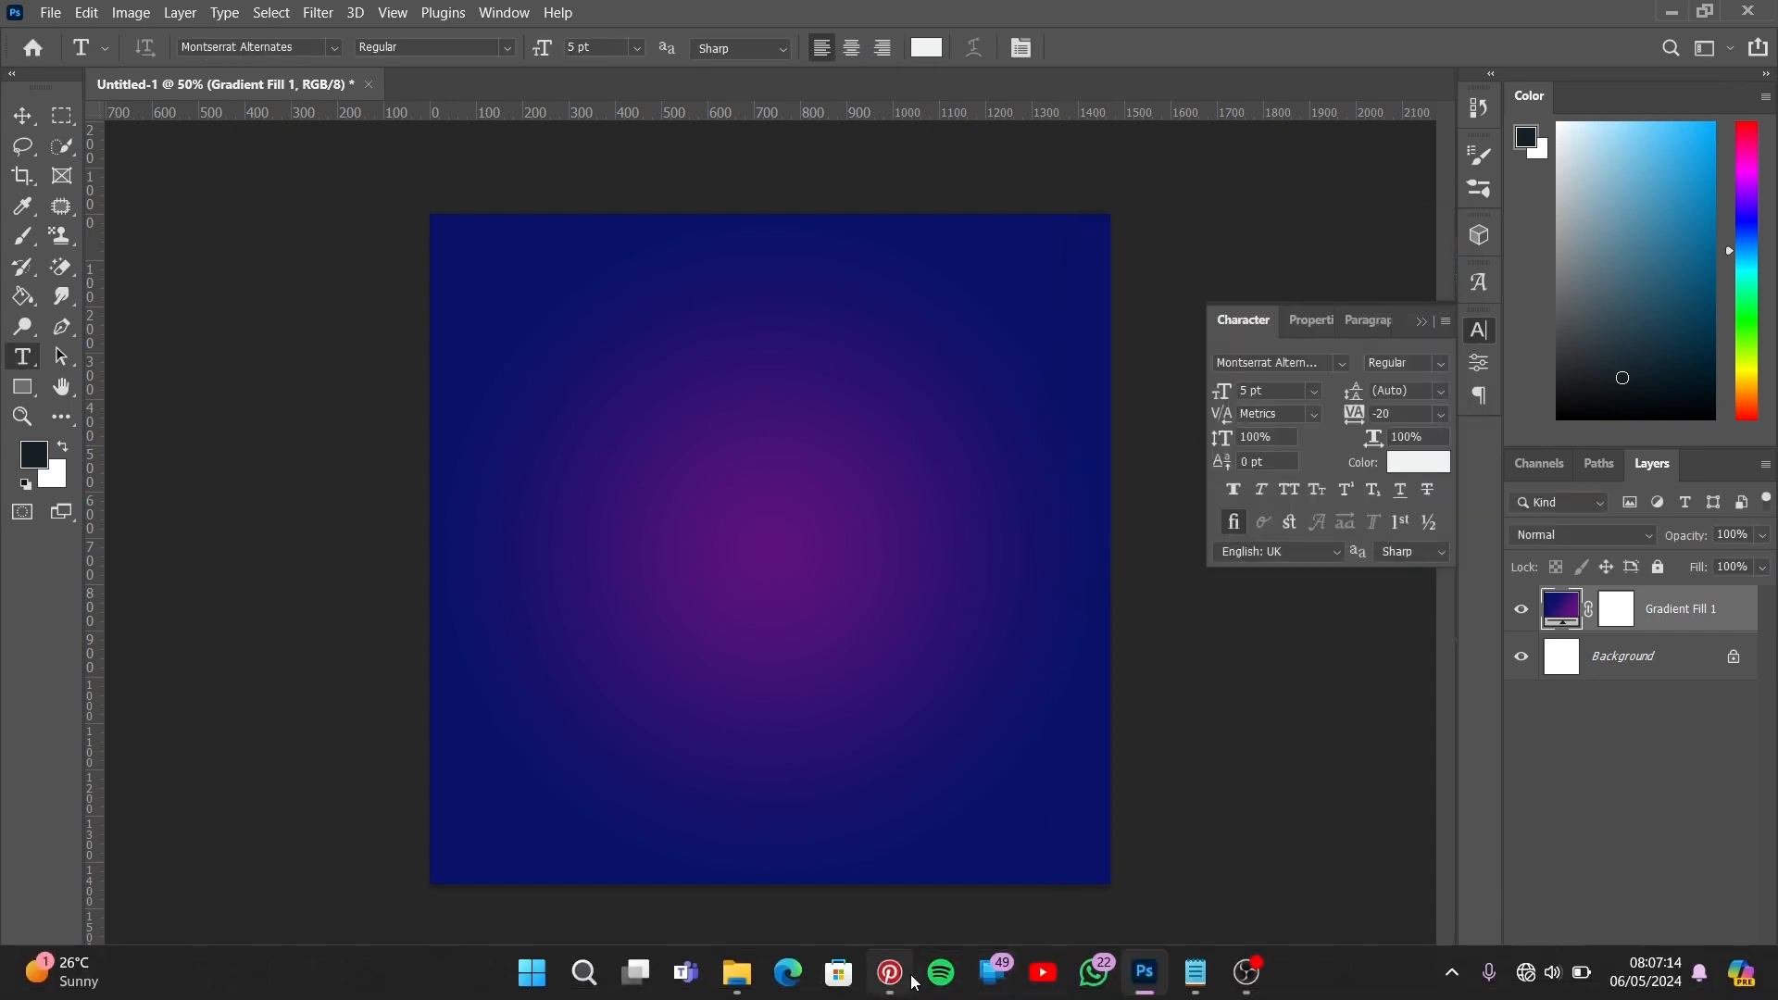
{"action": "left_click", "coordinate": [737, 973]}
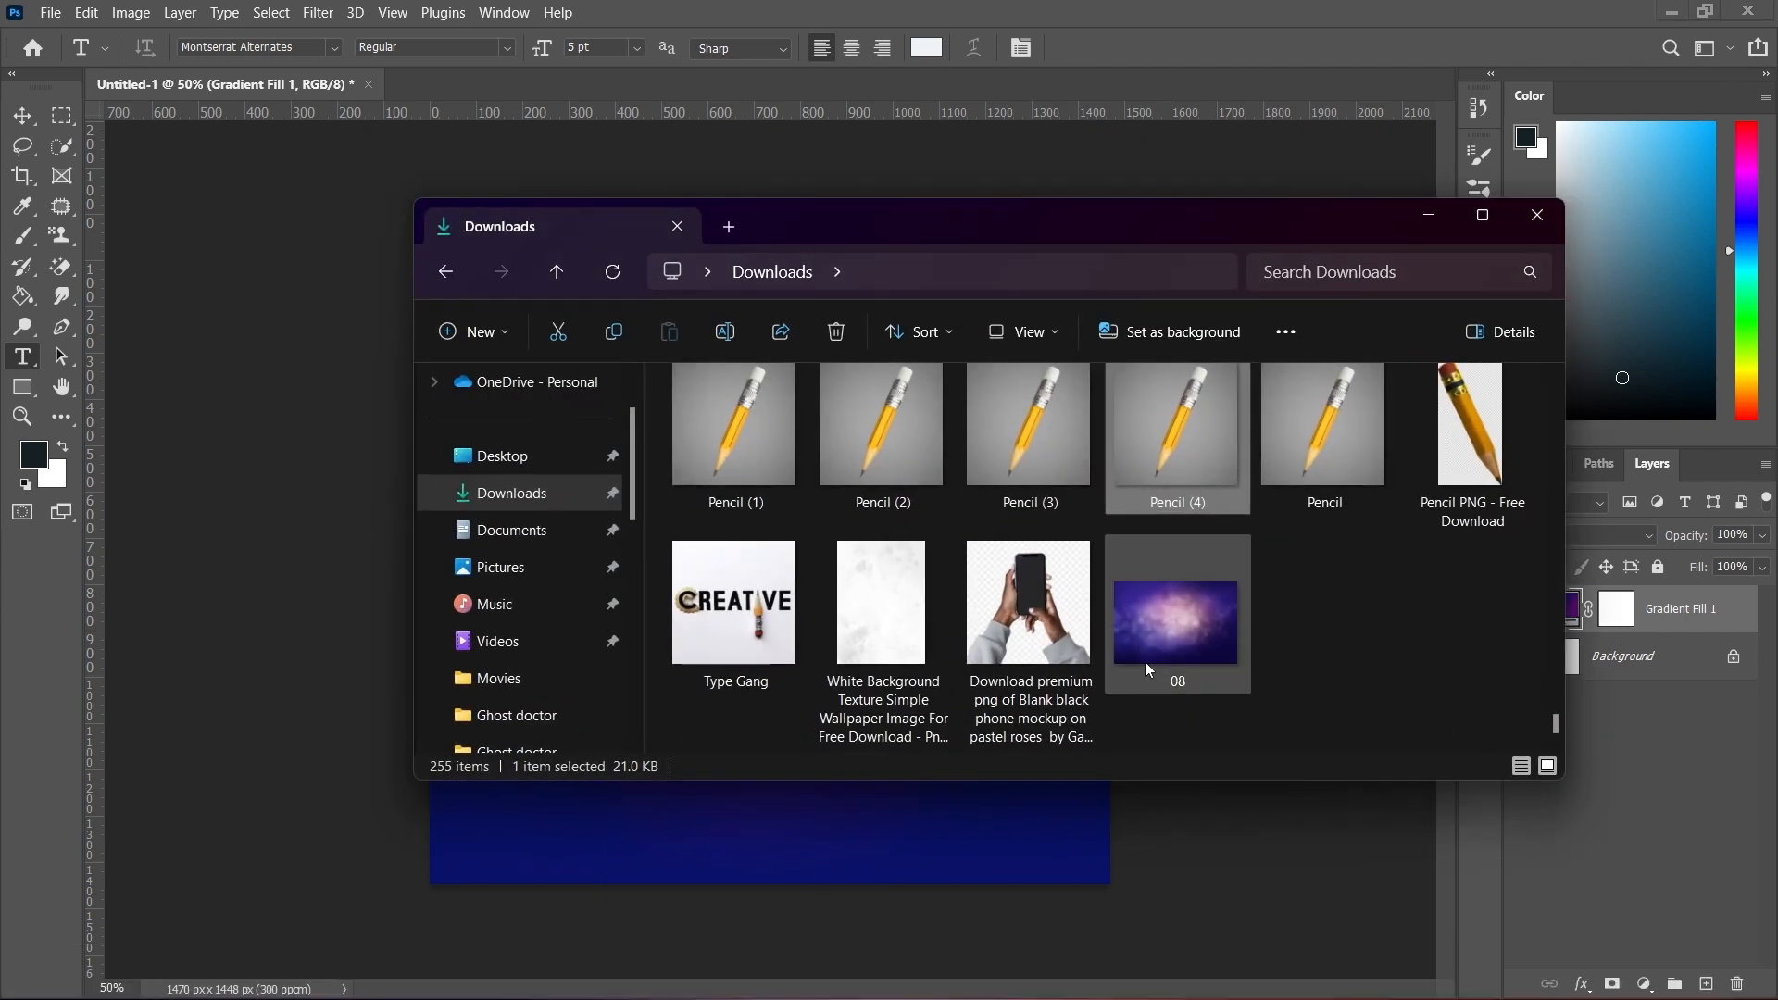
{"action": "left_click_drag", "start_coordinate": [1145, 662], "coordinate": [911, 836]}
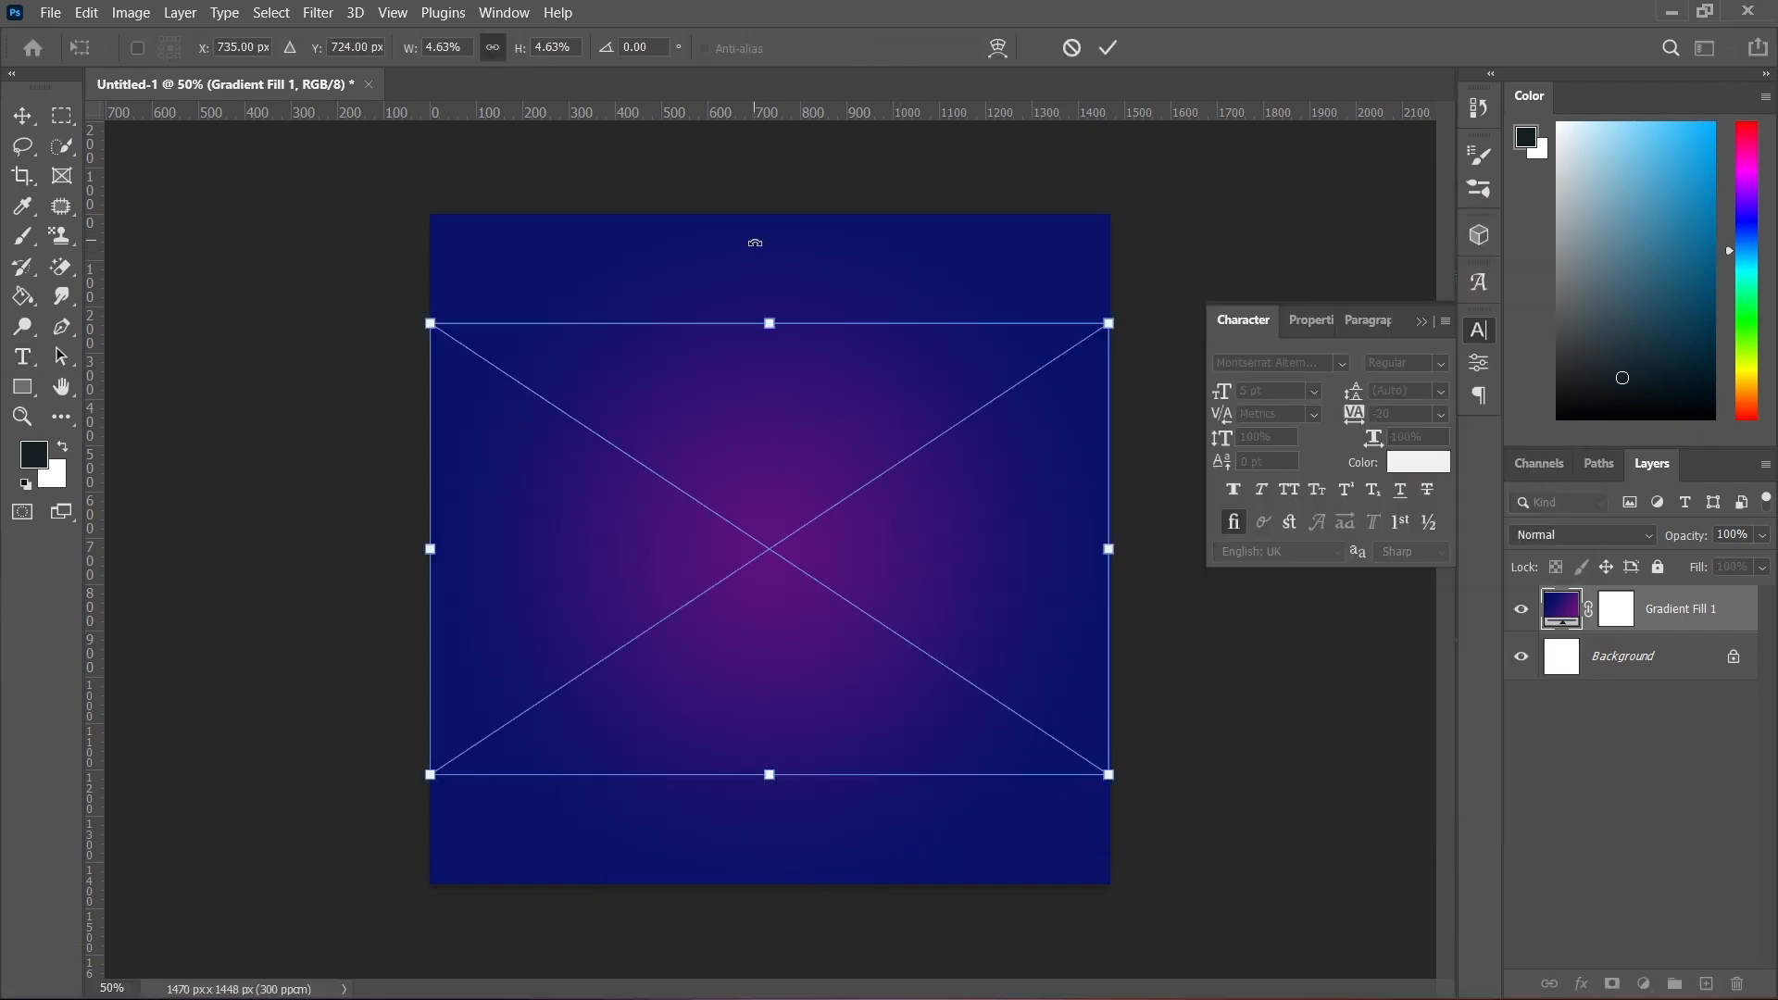
- Scale the placed 08 image to about 7.22% so it covers the canvas, and set its blend mode to Overlay
{"action": "left_click_drag", "start_coordinate": [768, 326], "coordinate": [769, 199]}
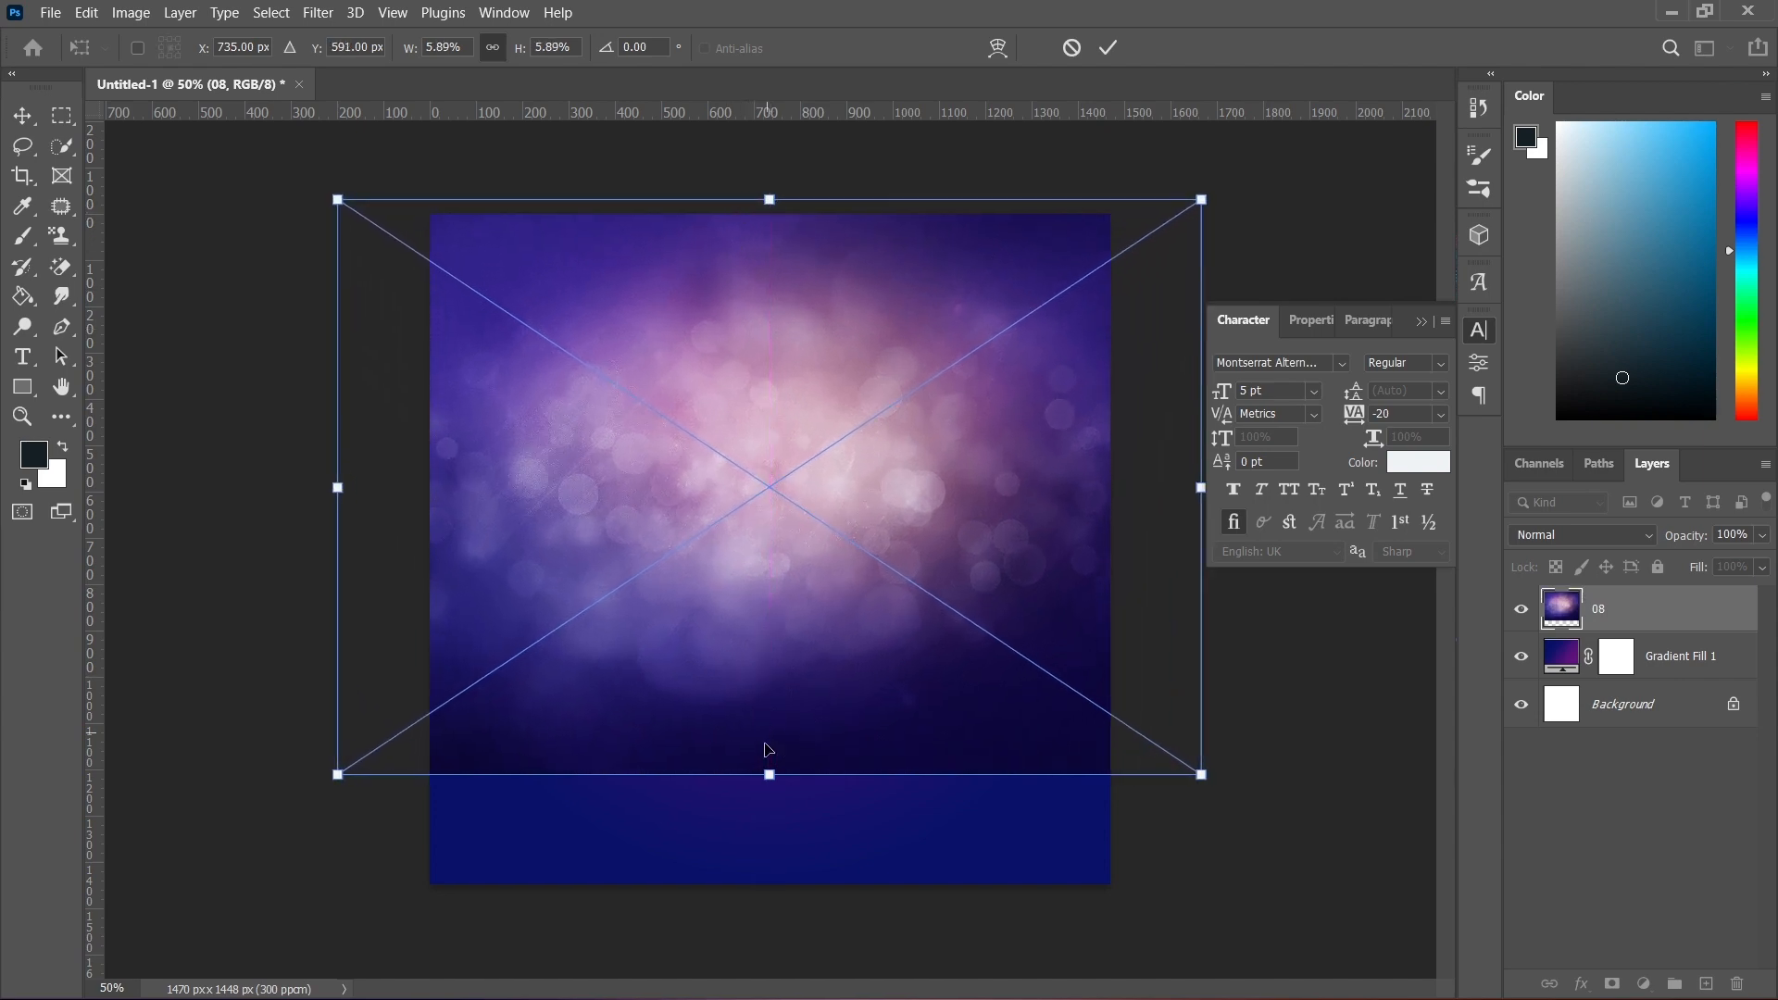
{"action": "left_click_drag", "start_coordinate": [768, 776], "coordinate": [769, 906]}
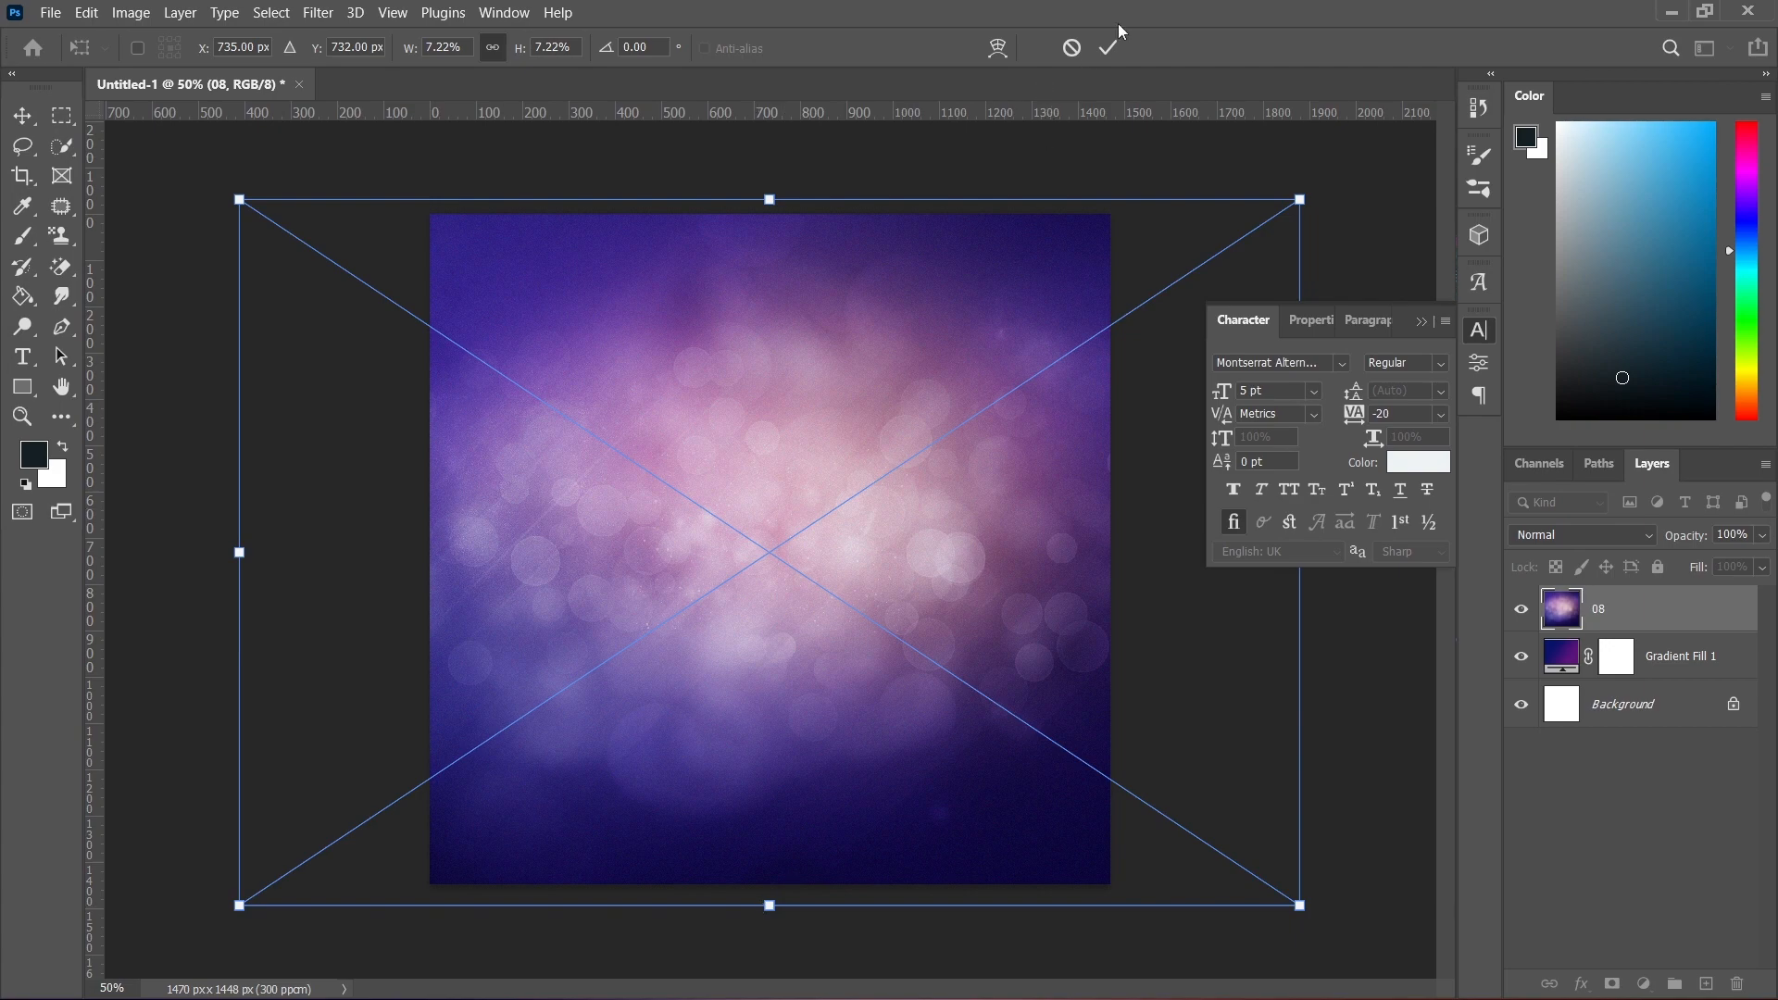
{"action": "left_click", "coordinate": [1109, 45]}
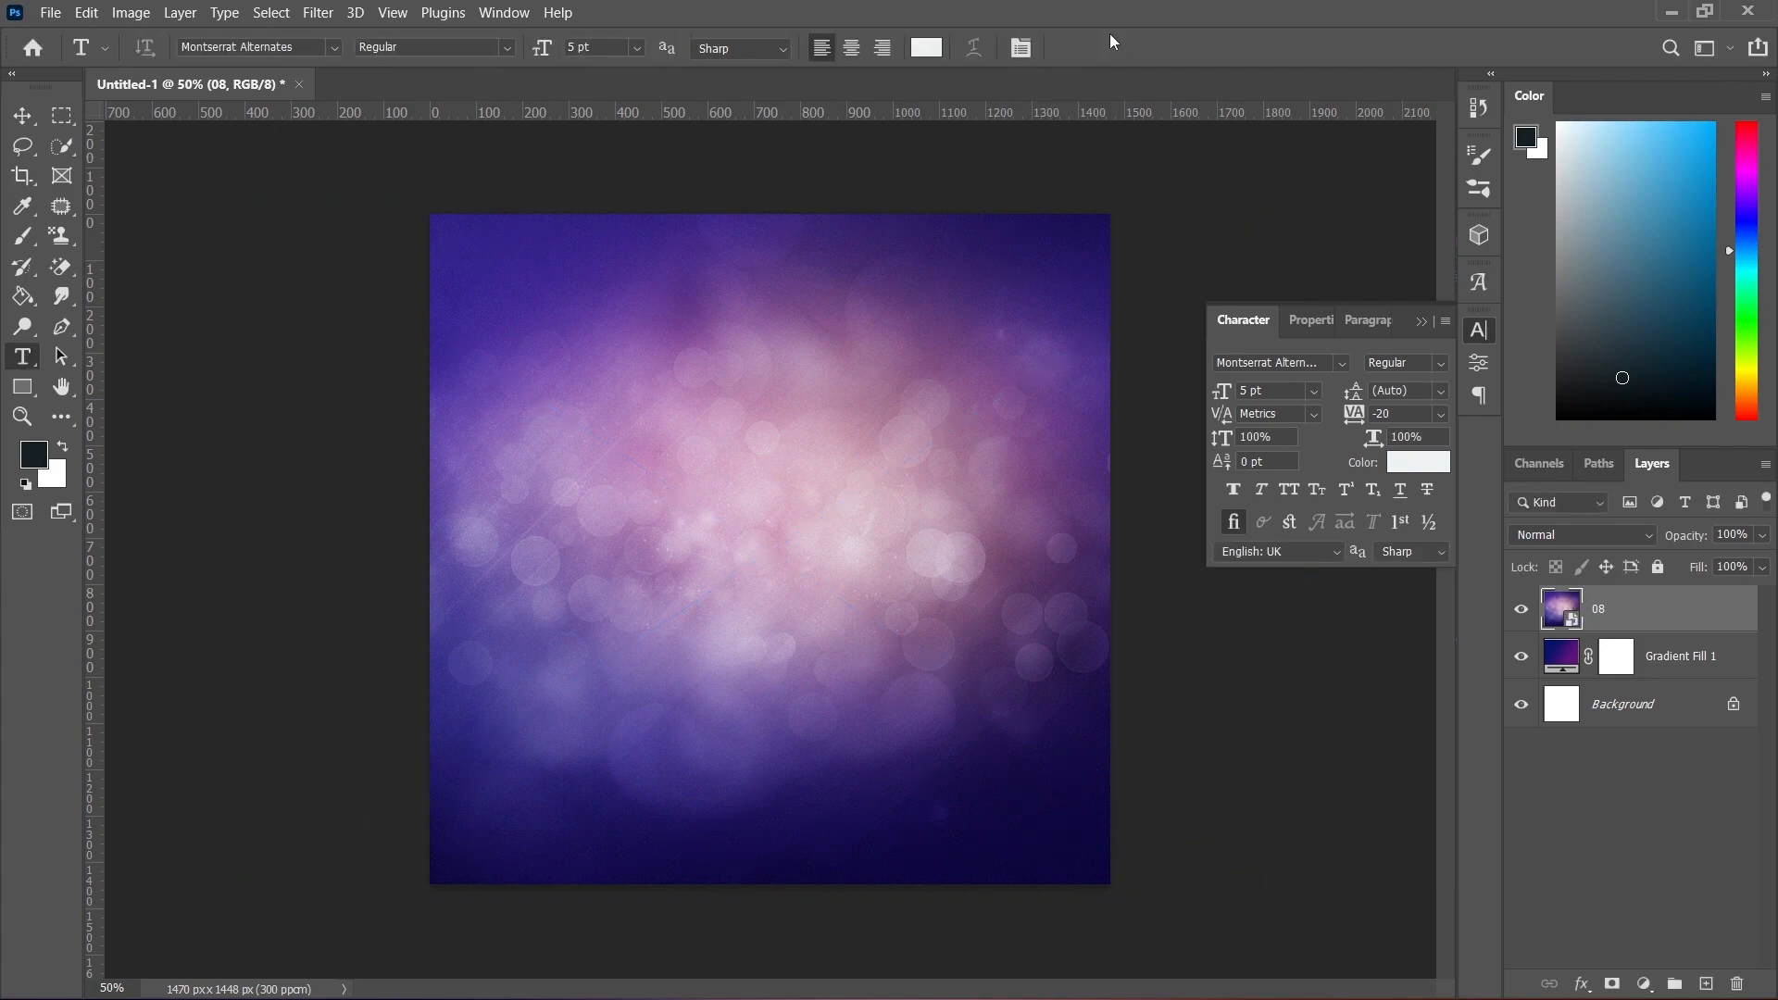
{"action": "left_click", "coordinate": [1603, 537]}
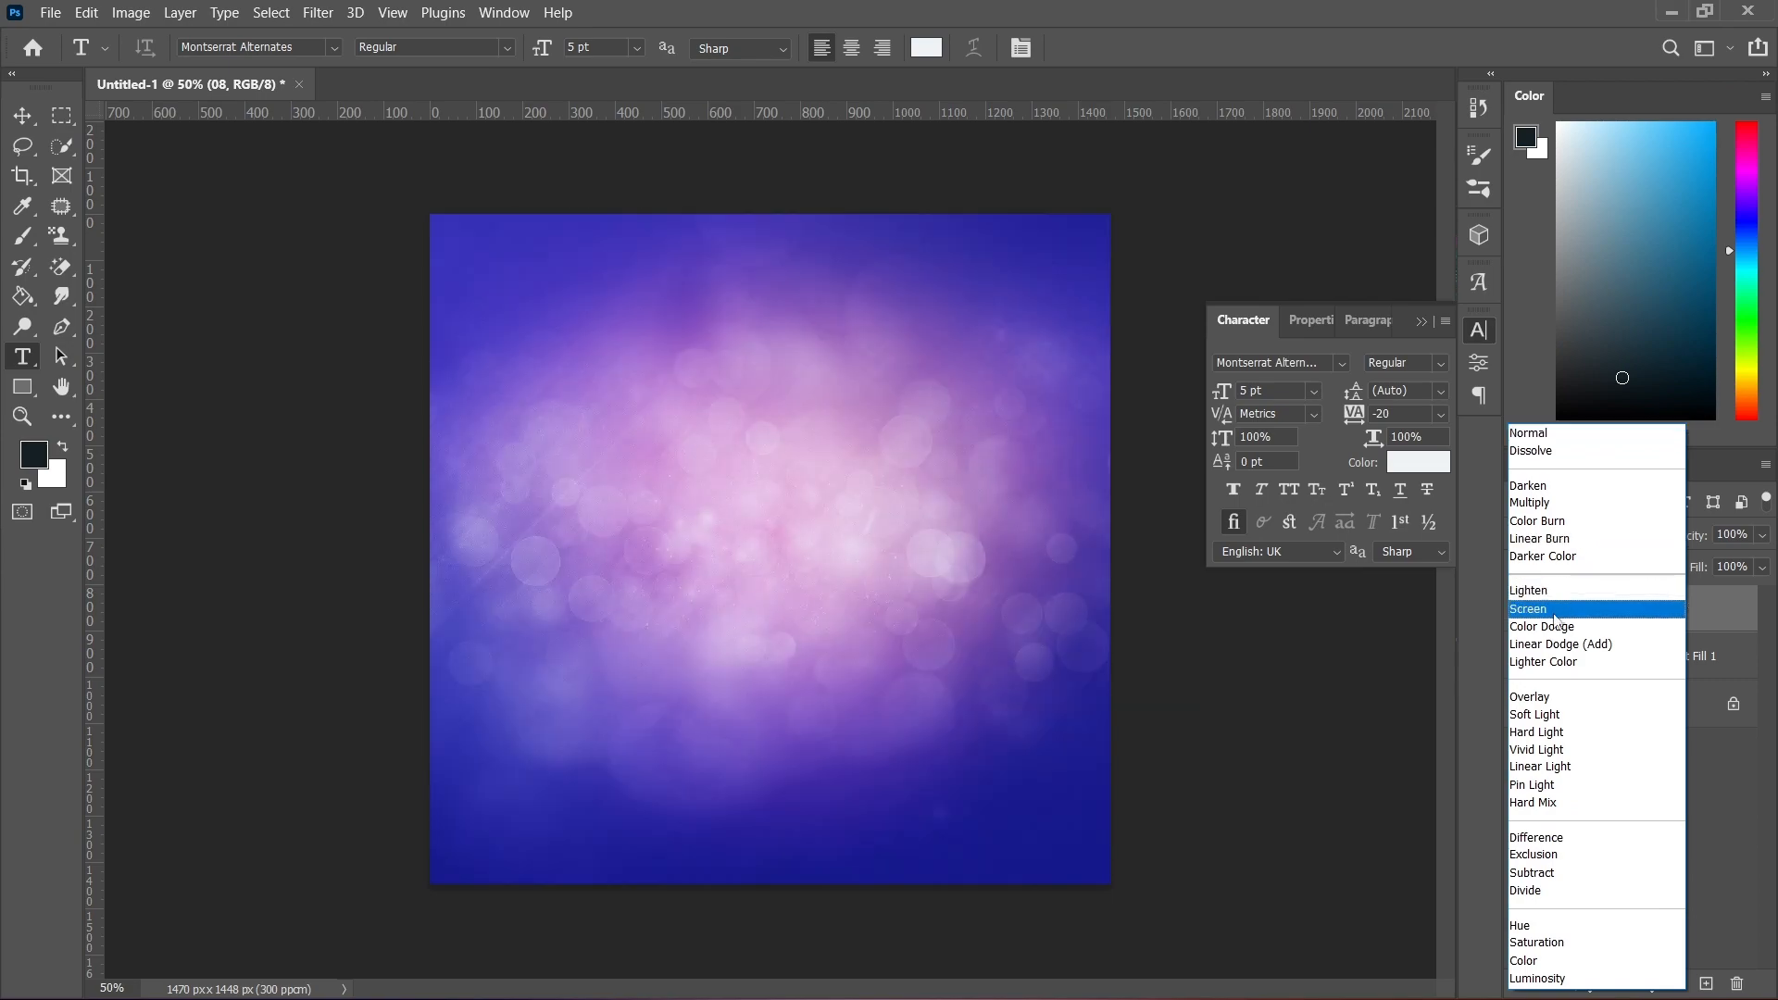
{"action": "left_click", "coordinate": [1540, 701]}
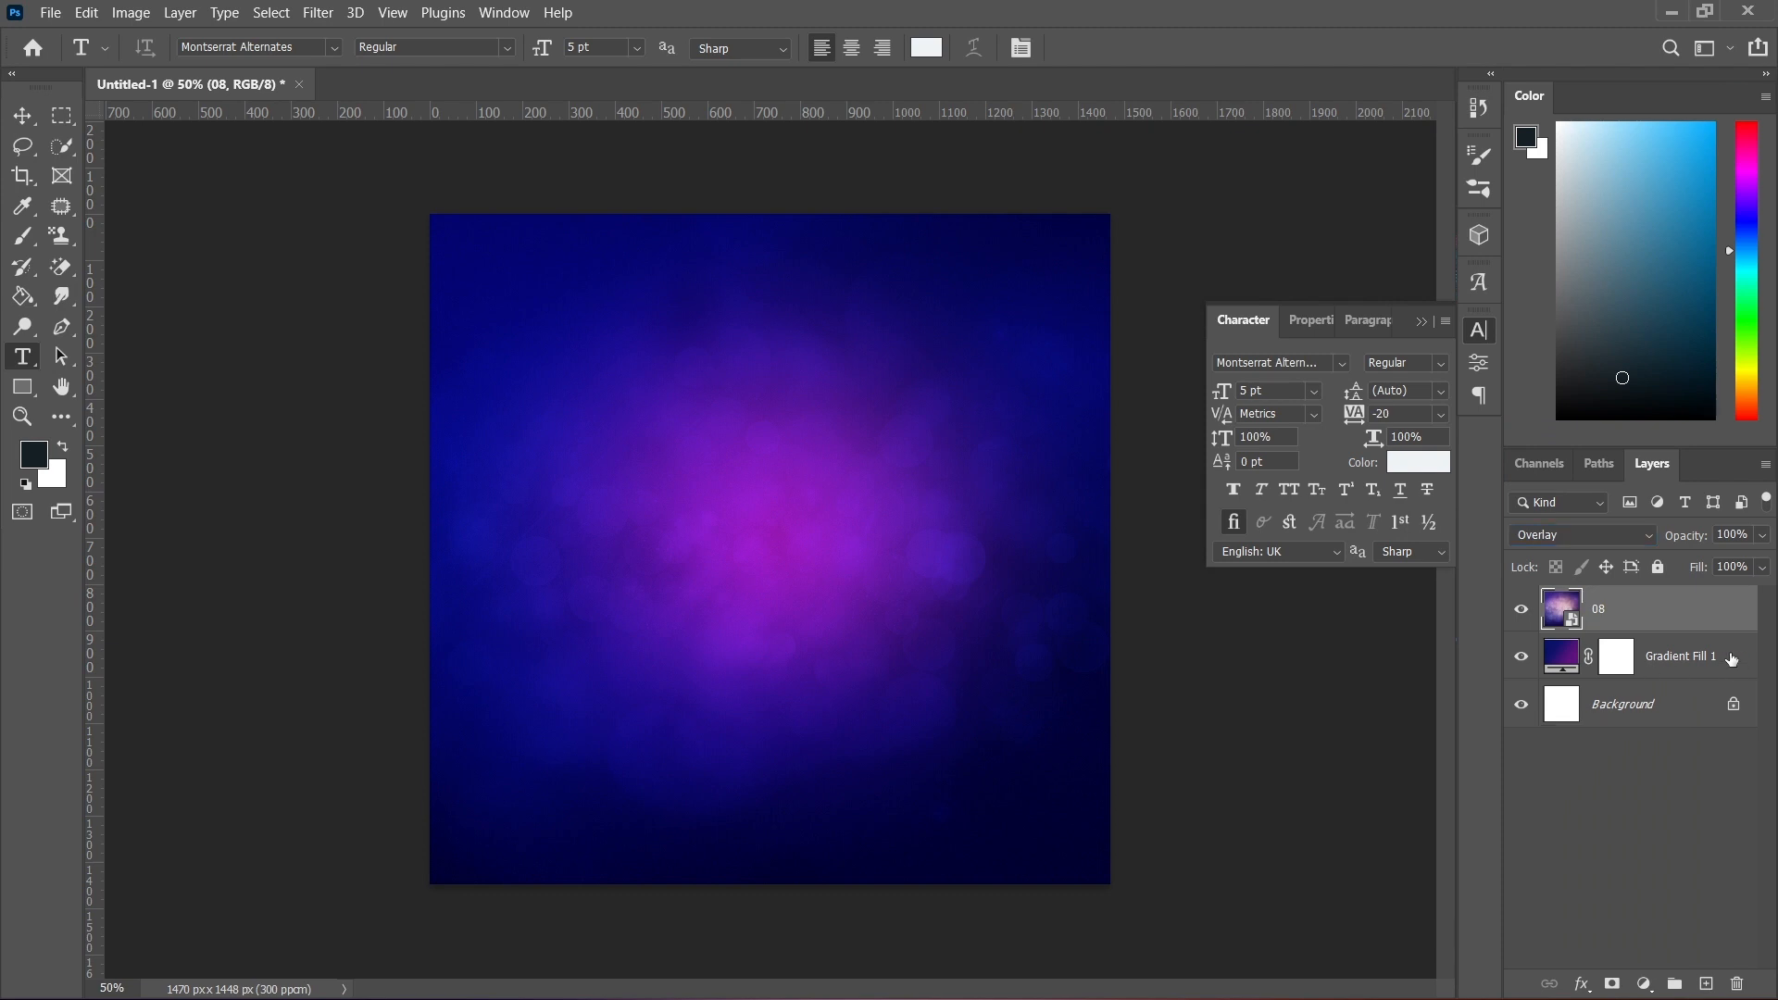
- Group the 08 image layer with the gradient fill layer and name the group BG
{"action": "left_click", "coordinate": [1666, 669], "text": "shift"}
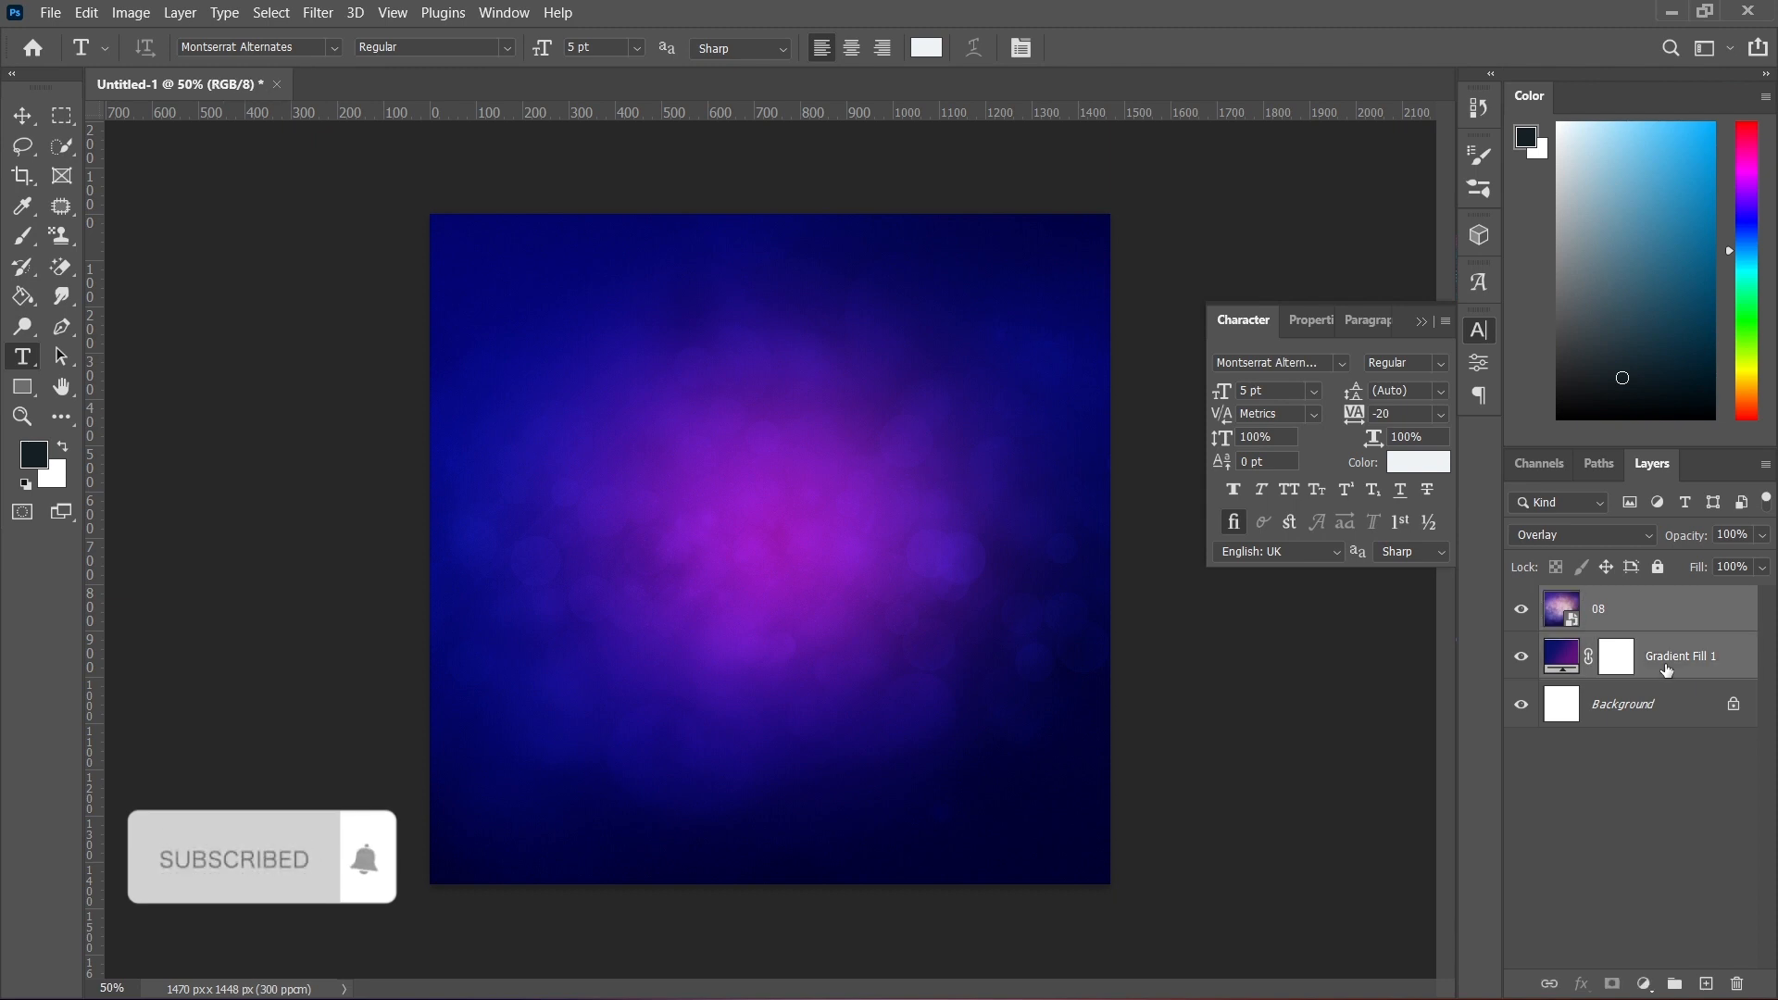
{"action": "key", "text": "ctrl+g"}
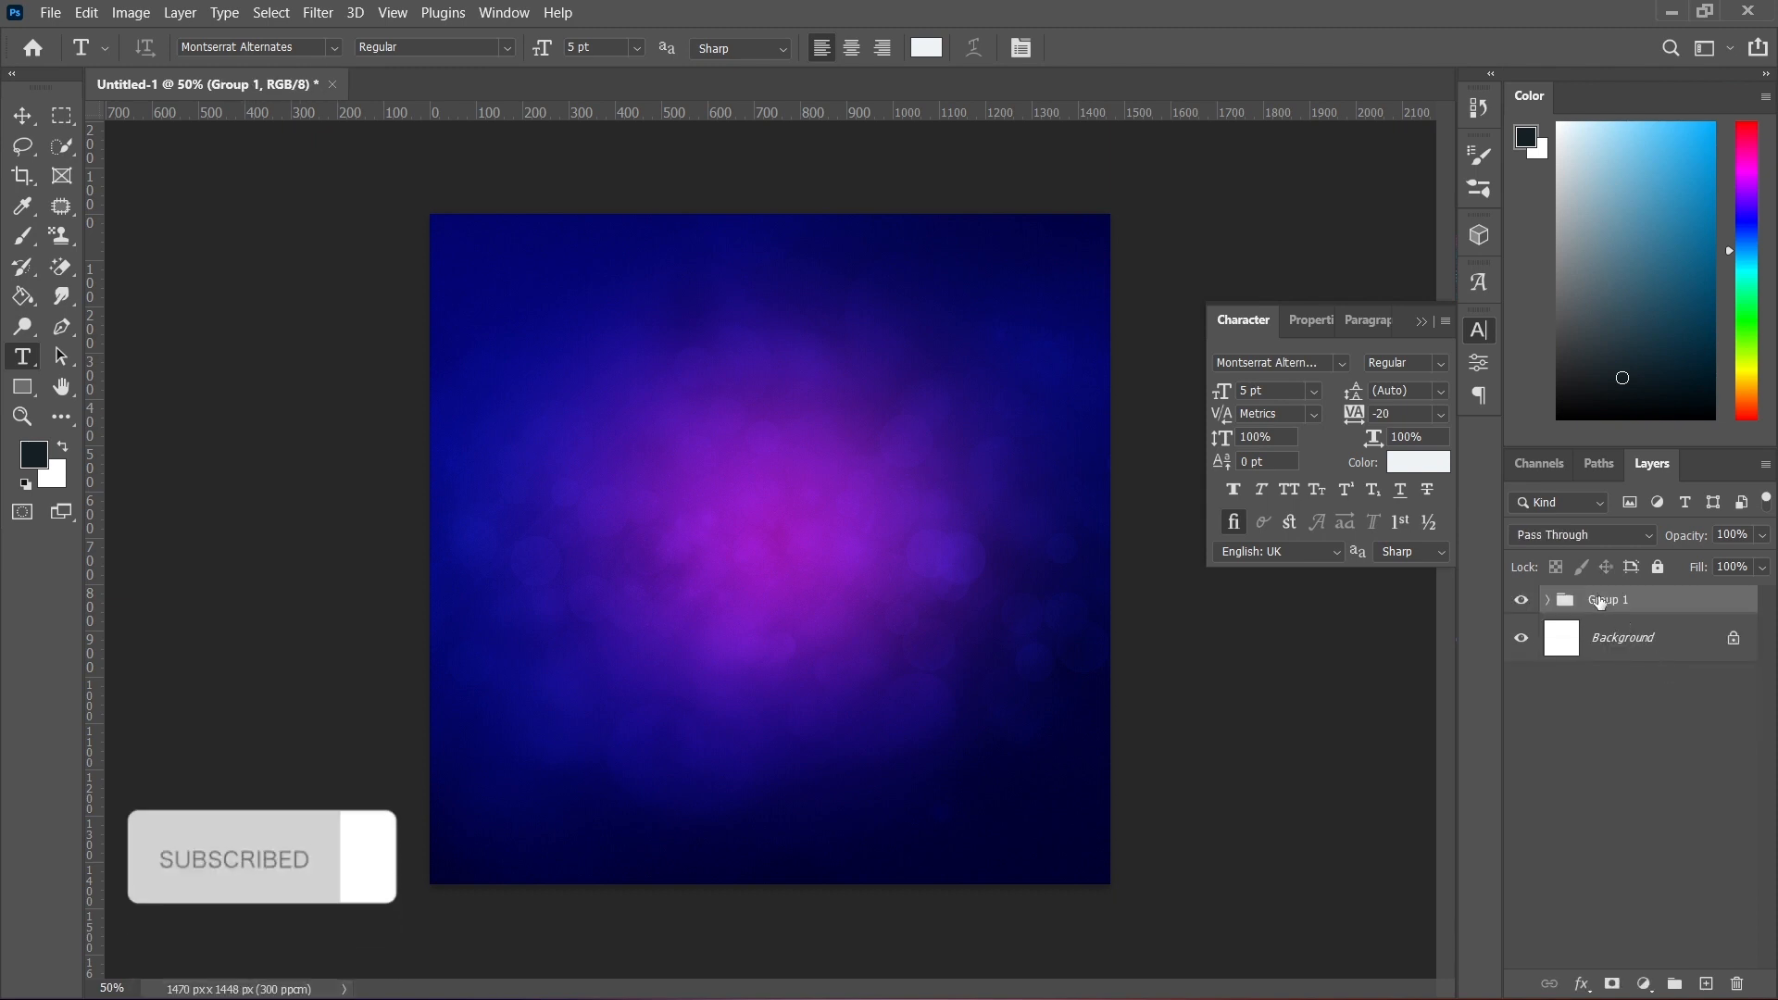
{"action": "double_click", "coordinate": [1600, 600]}
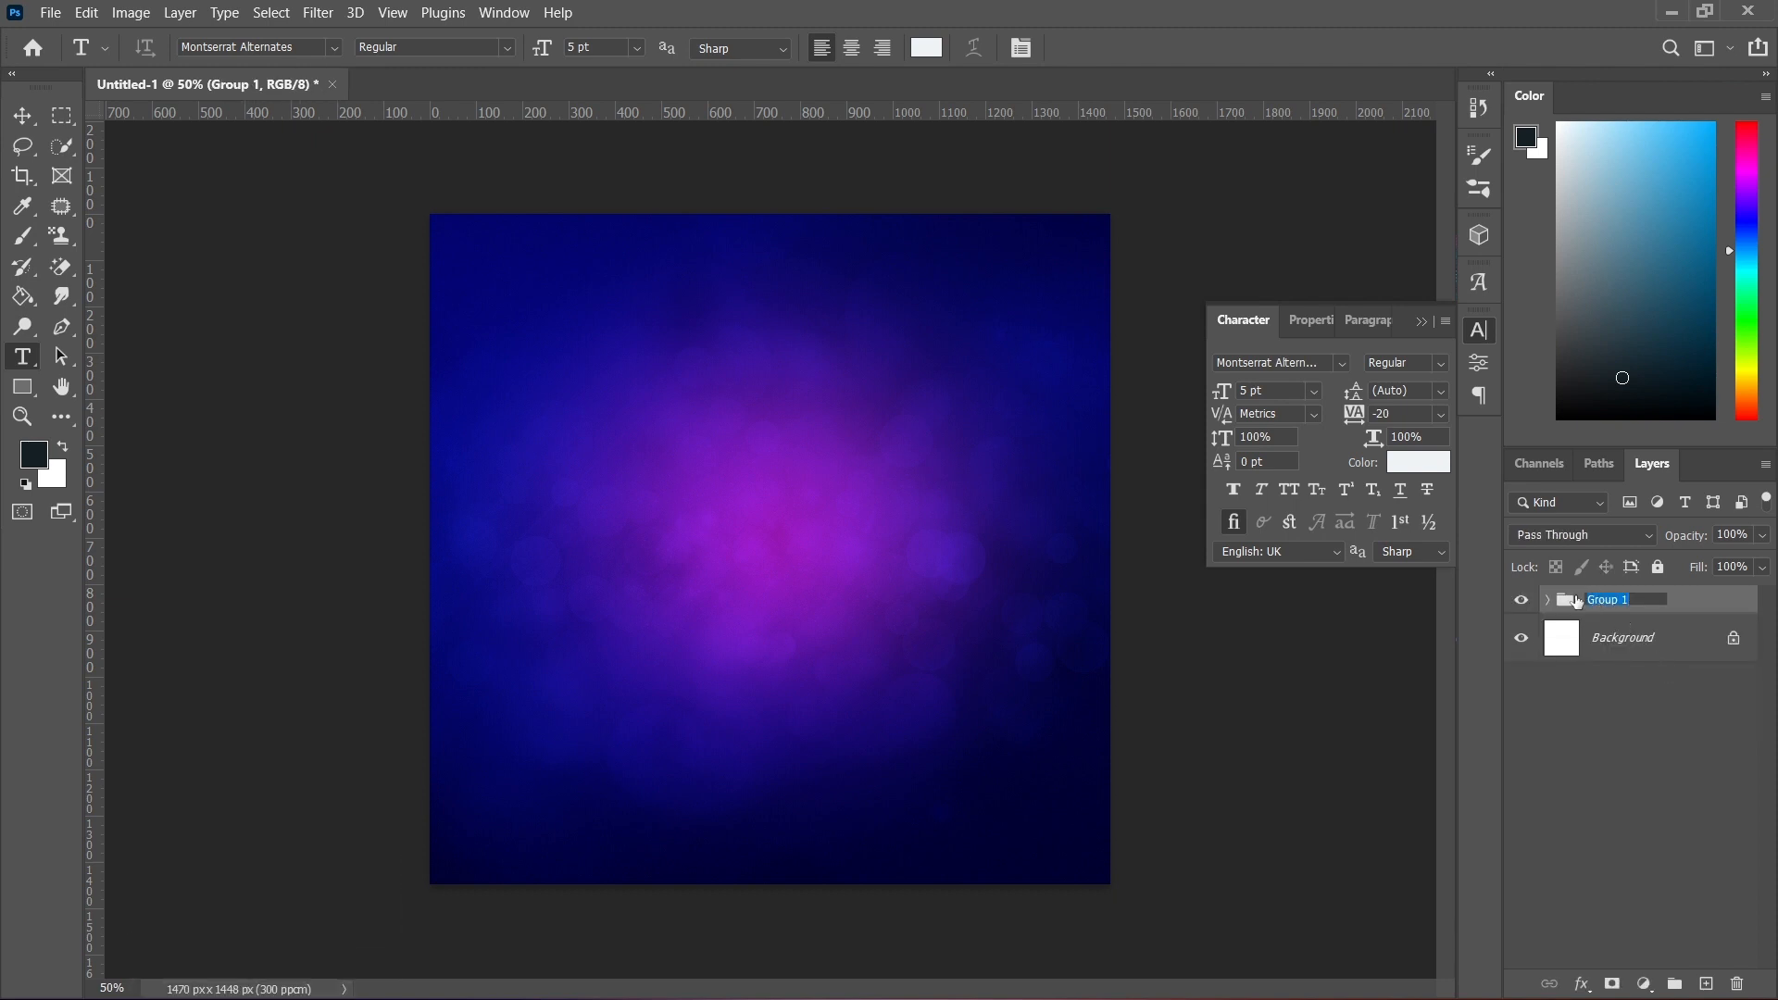
{"action": "type", "text": "BG"}
{"action": "key", "text": "Return"}
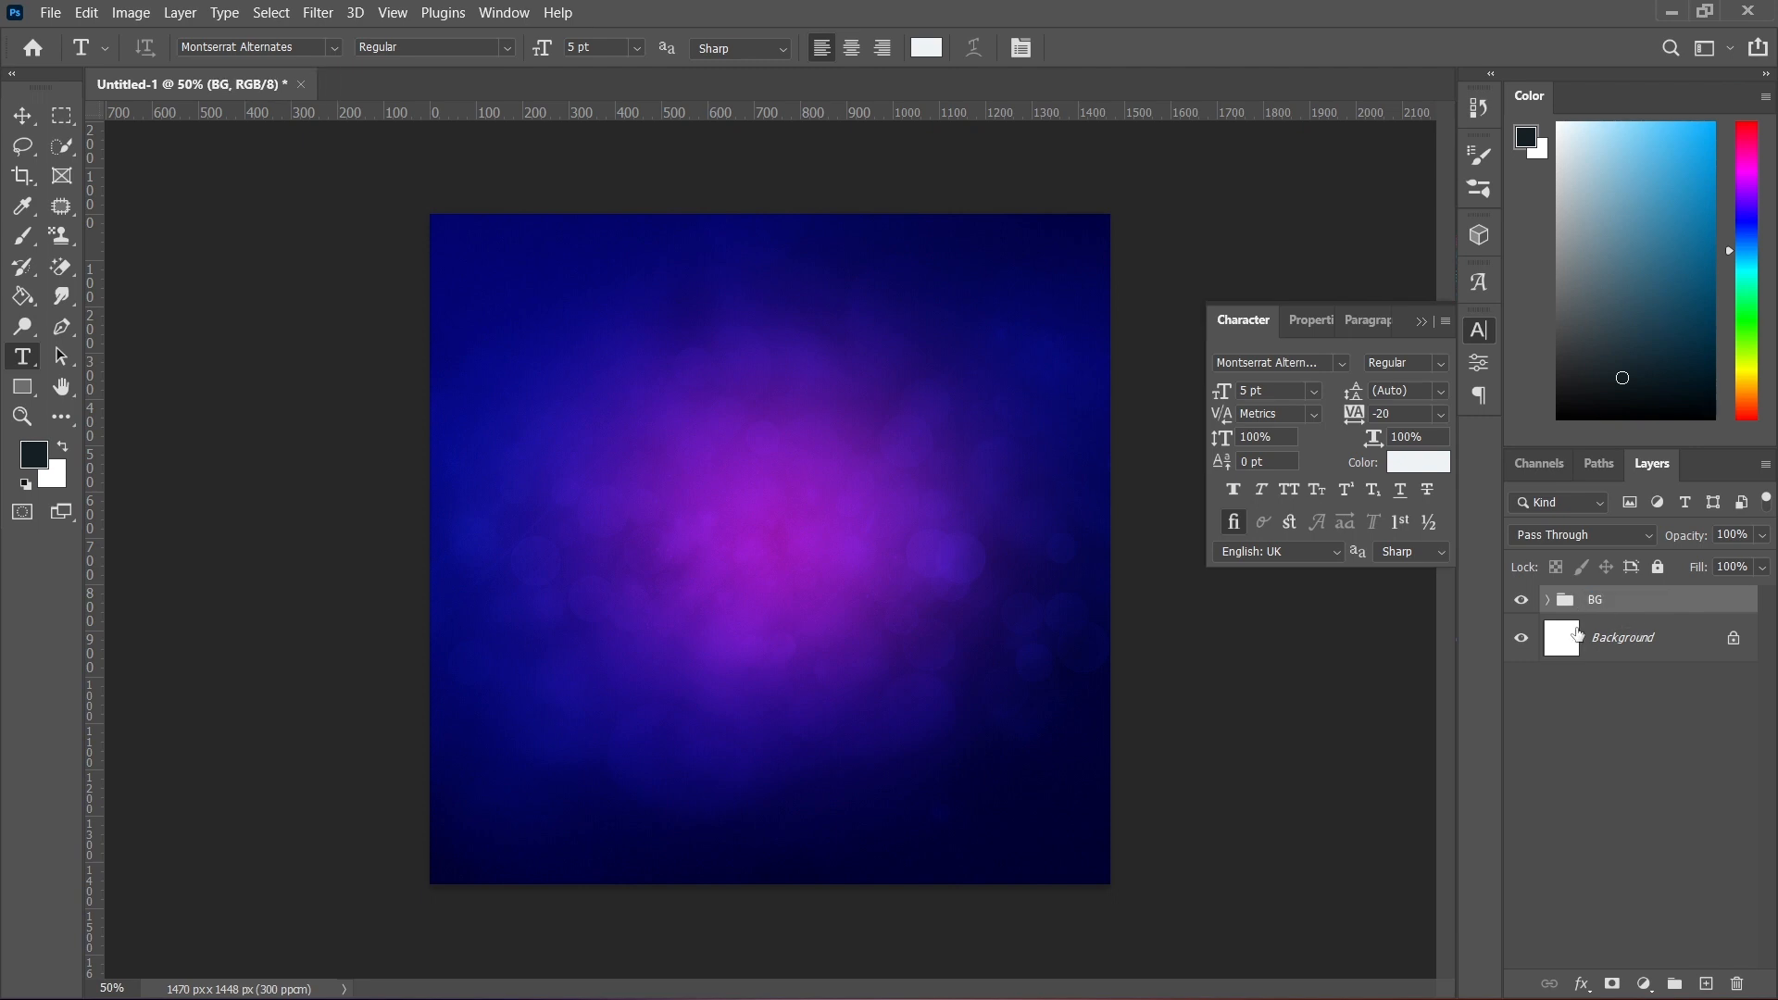
- Draw a tall rectangle about 520 by 1615 px over the left half of the canvas and fill it off-white
{"action": "left_click", "coordinate": [21, 392]}
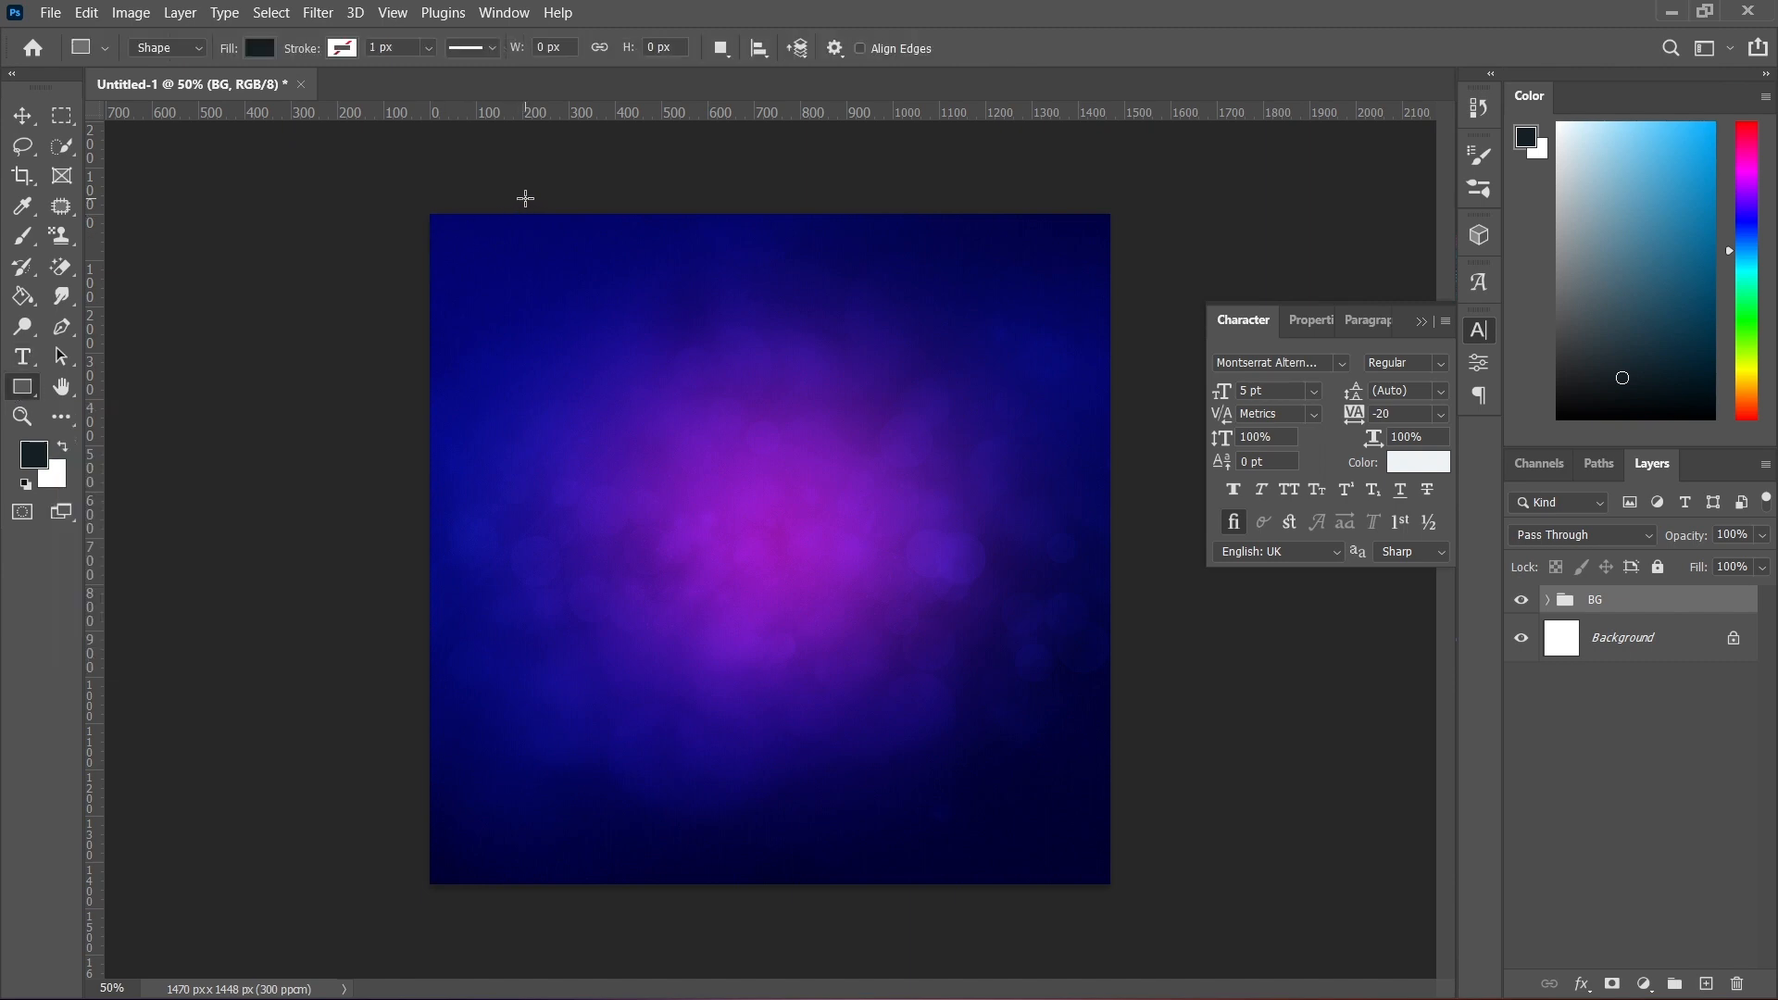
{"action": "left_click_drag", "start_coordinate": [525, 198], "coordinate": [765, 946]}
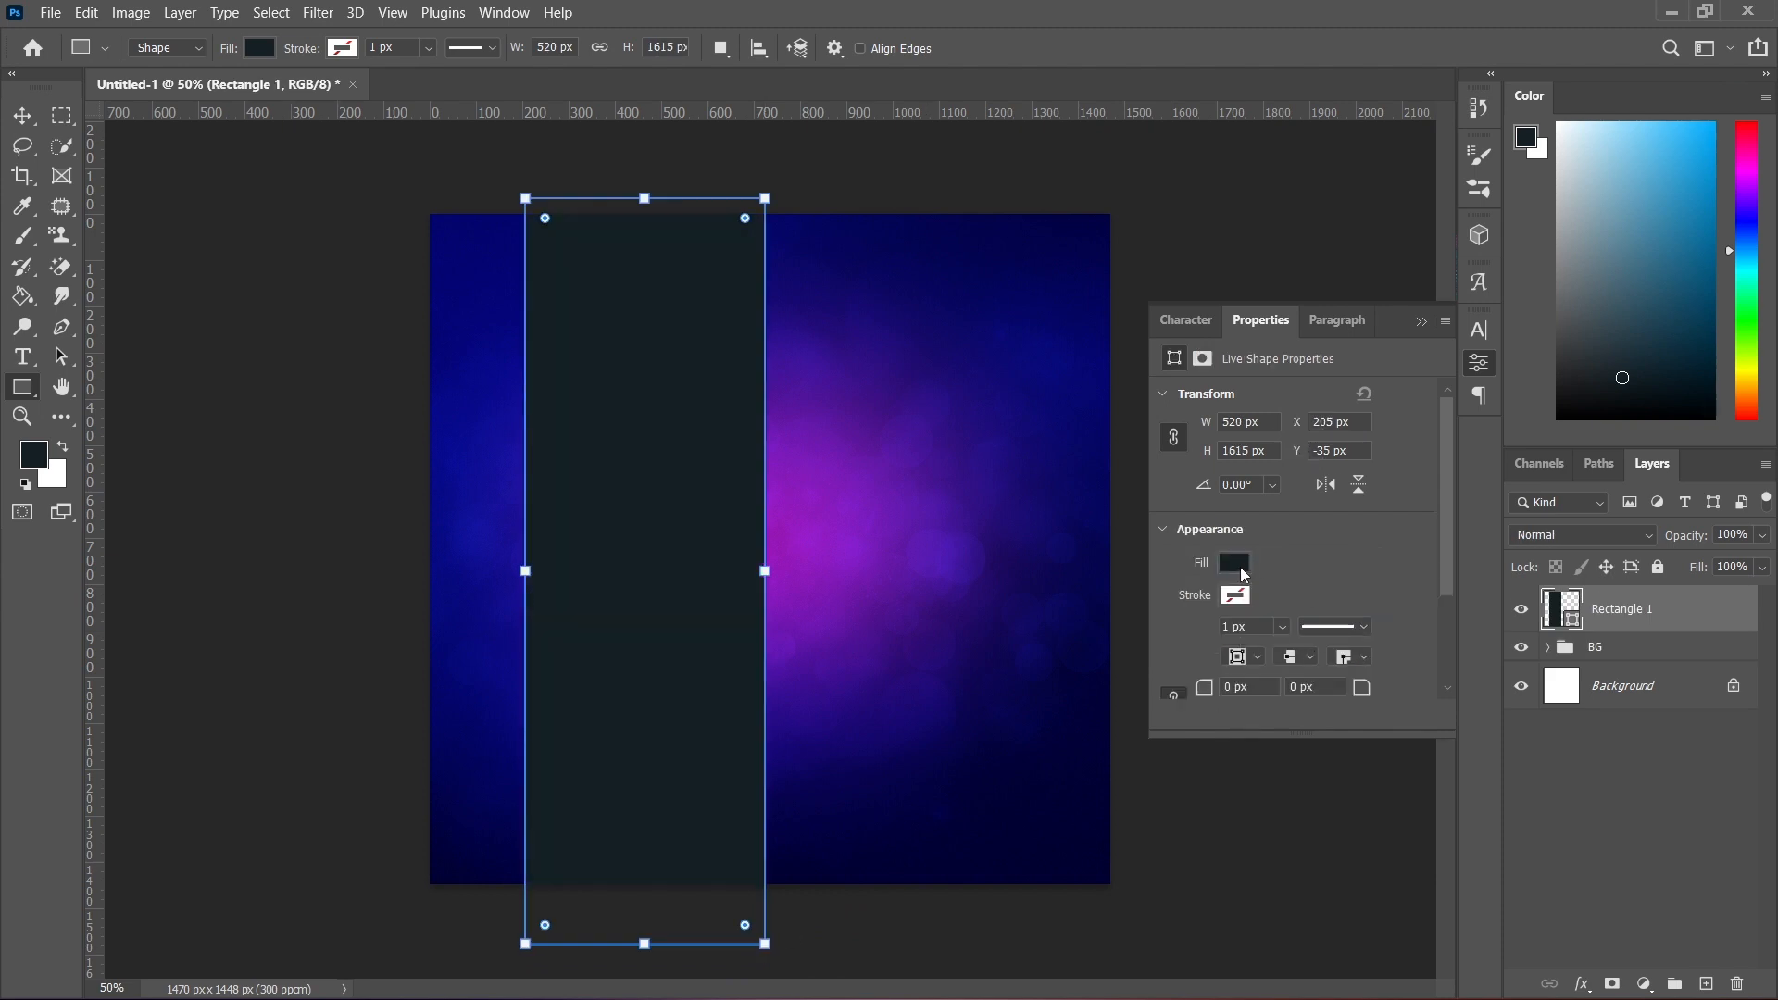
{"action": "left_click", "coordinate": [1241, 567]}
{"action": "left_click", "coordinate": [1218, 685]}
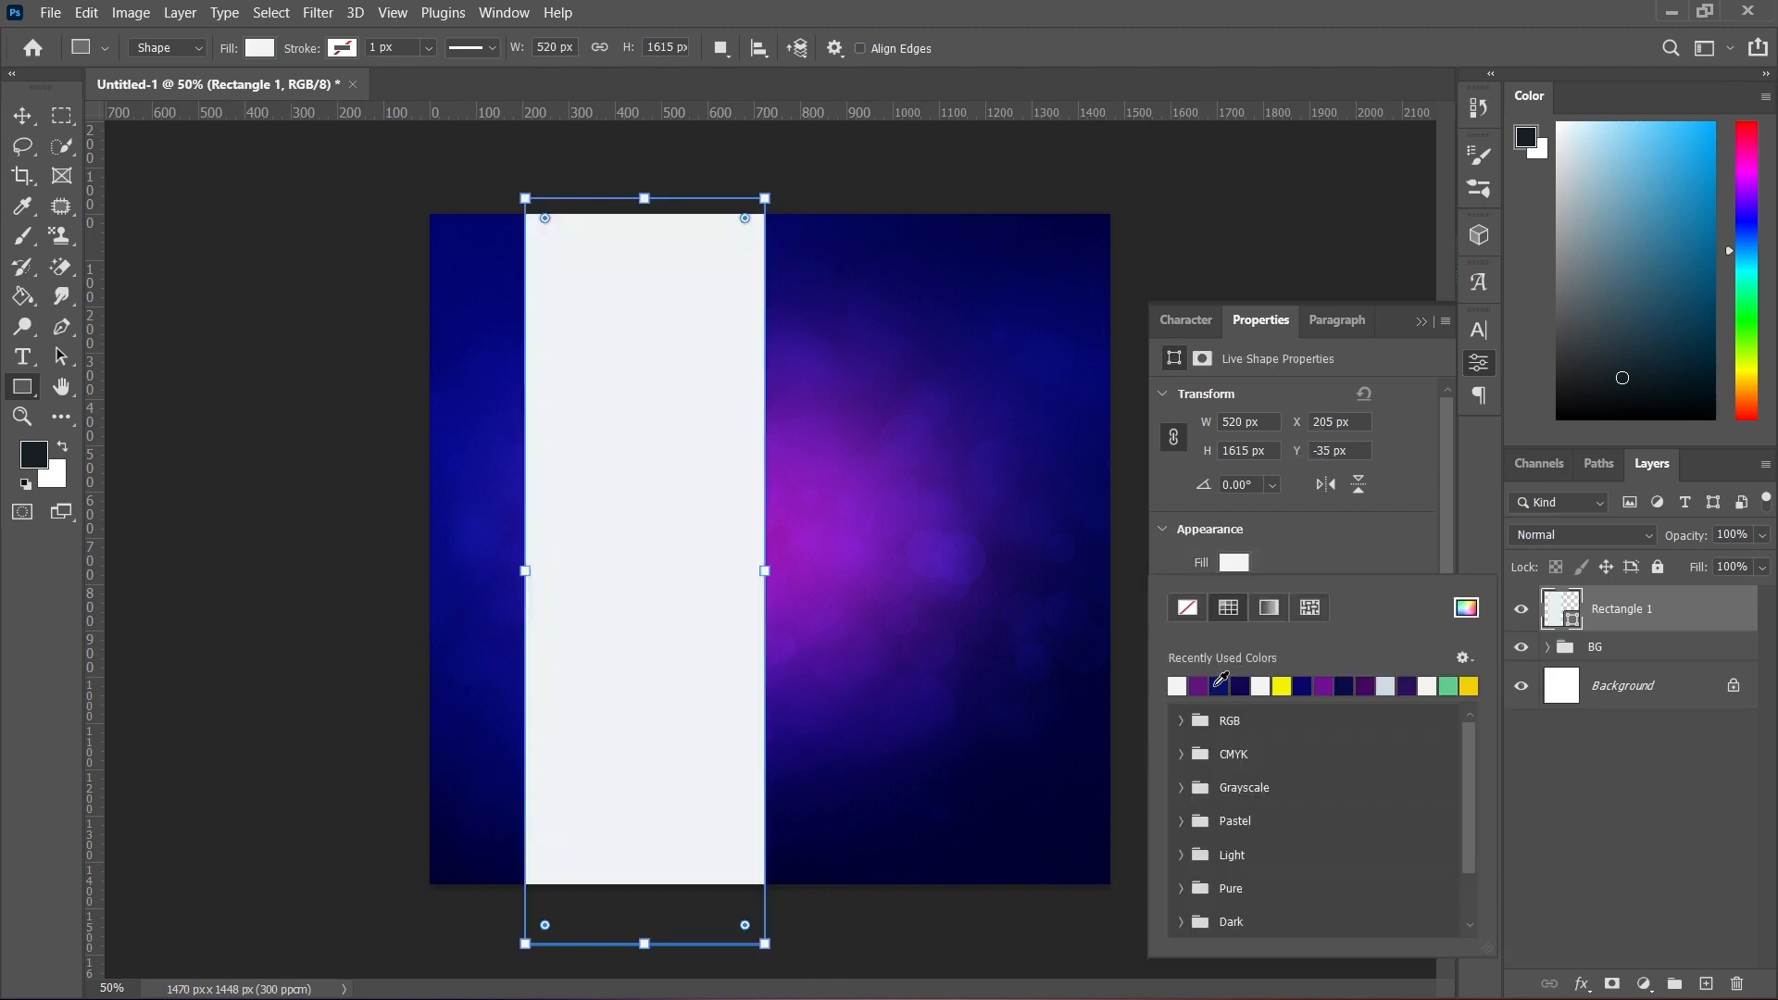
{"action": "left_click", "coordinate": [1420, 324]}
{"action": "left_click", "coordinate": [1419, 326]}
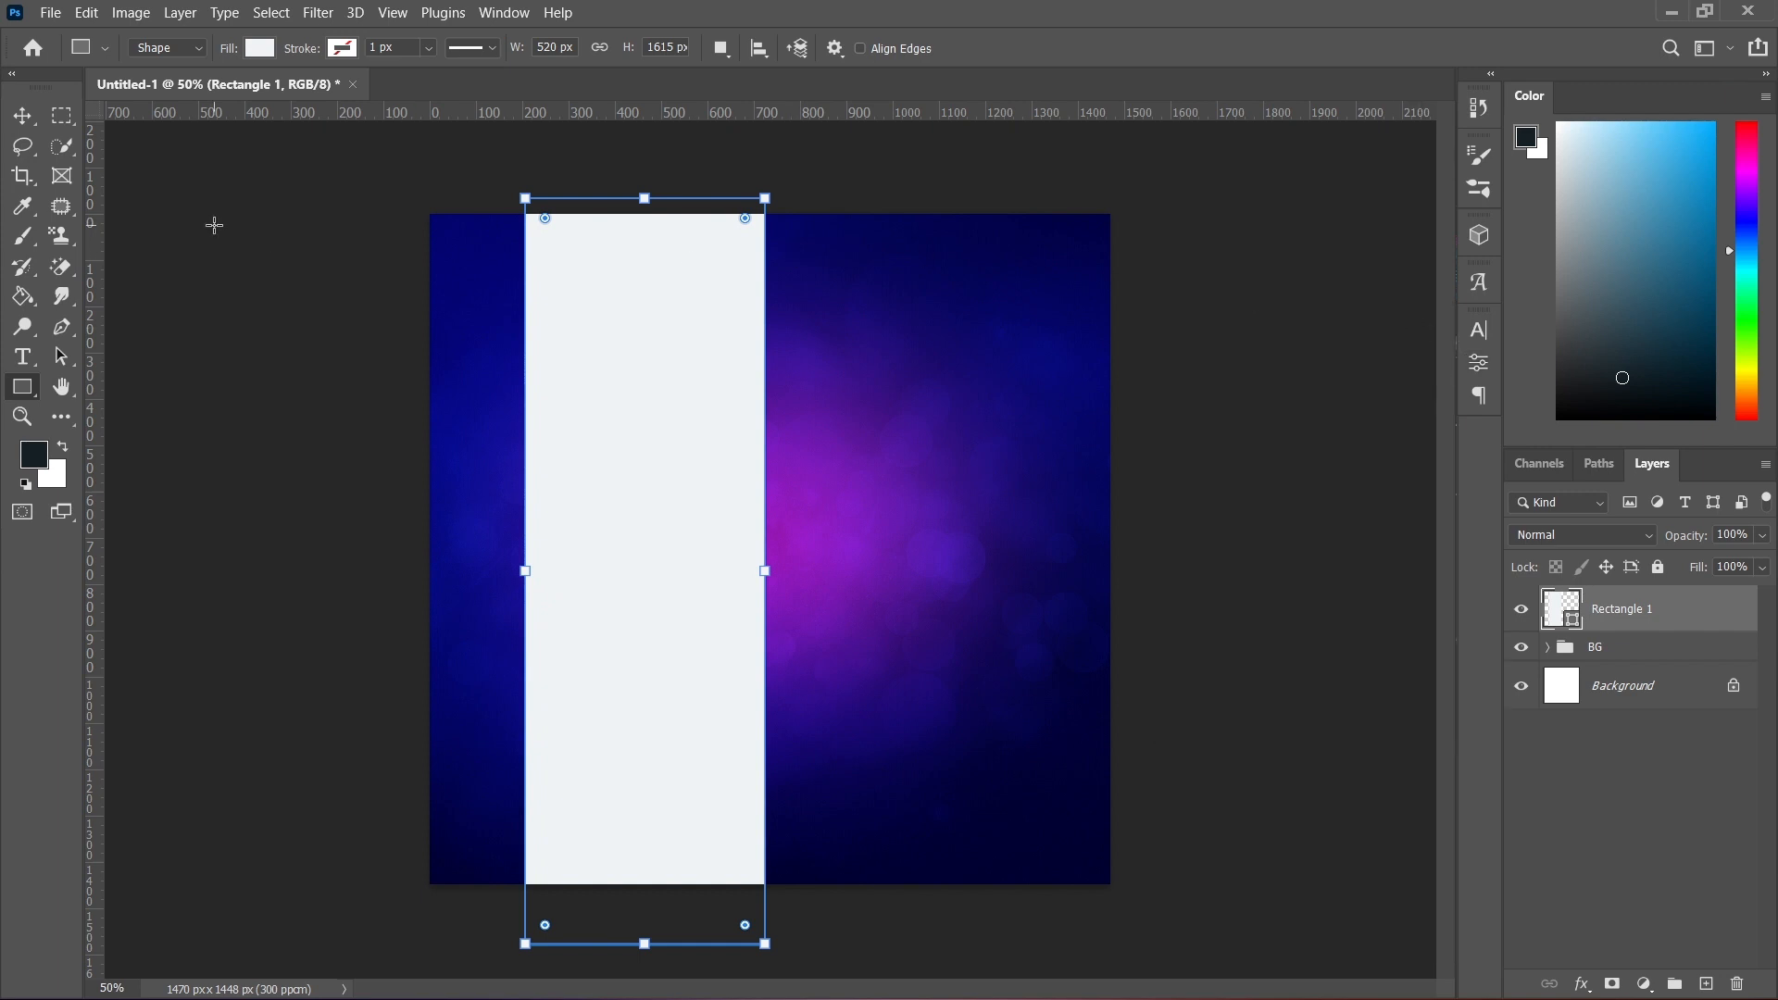
{"action": "left_click", "coordinate": [23, 115]}
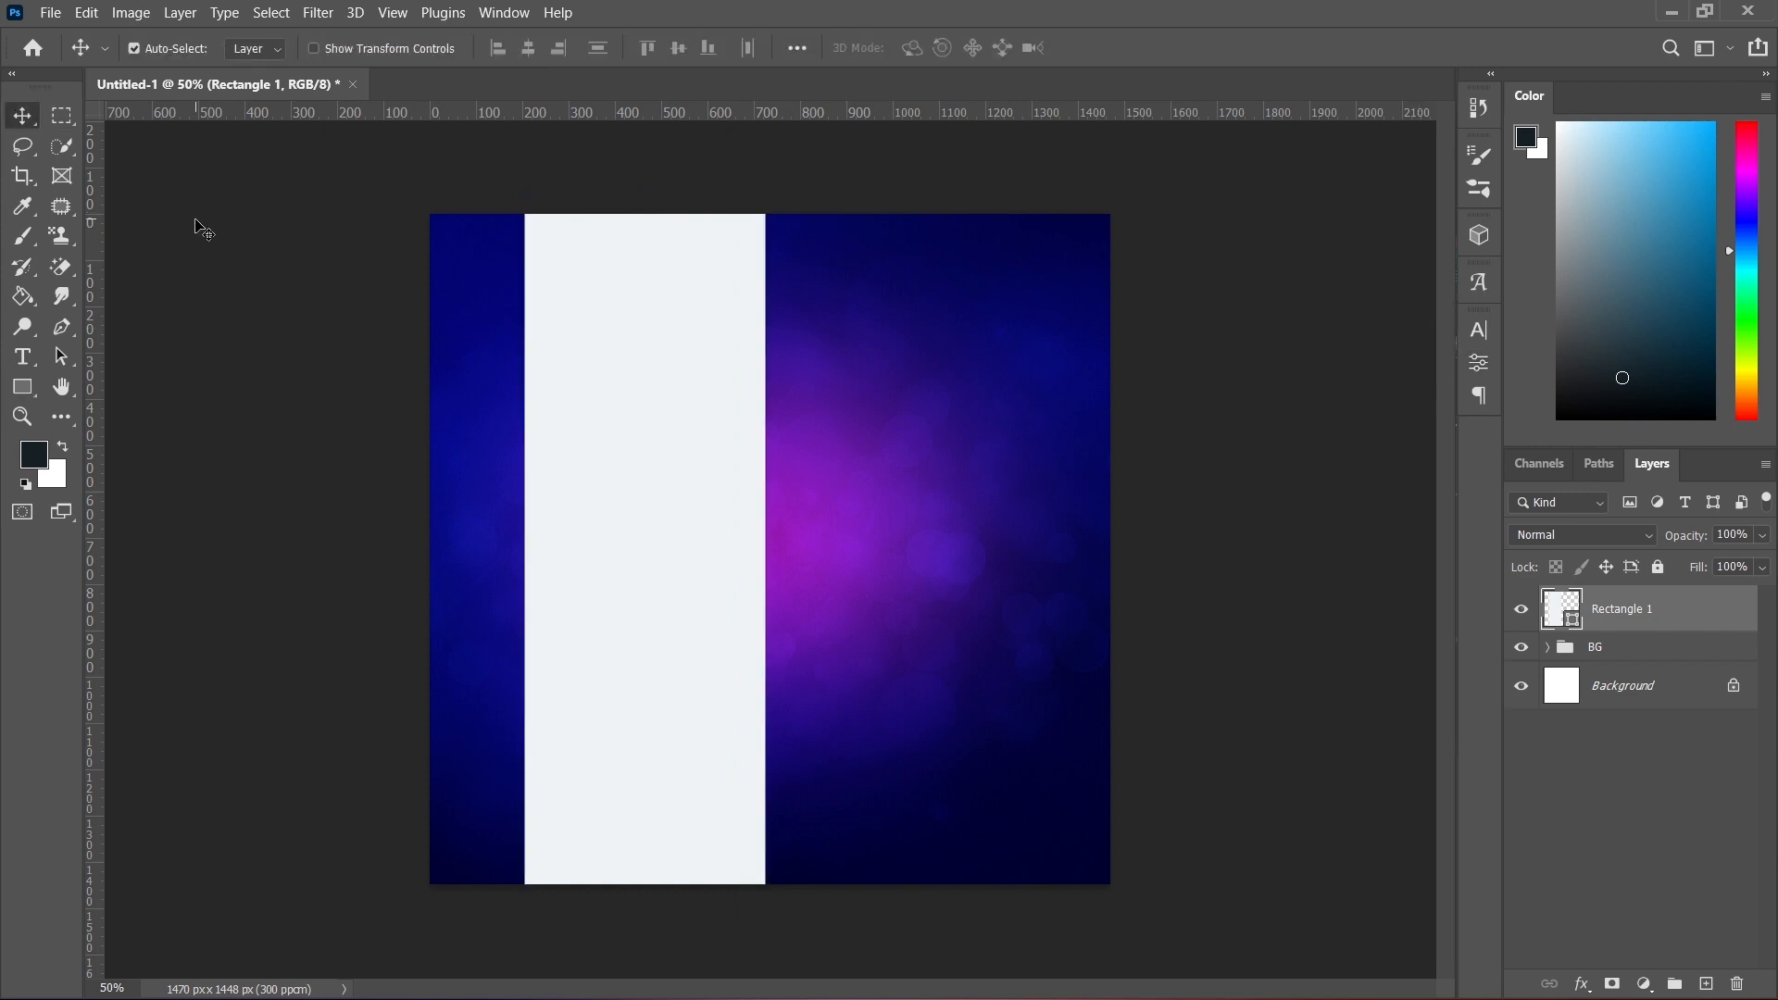
- Draw a narrow vertical rectangle about 41 by 1551 px just left of the wide off-white rectangle
{"action": "left_click", "coordinate": [23, 387]}
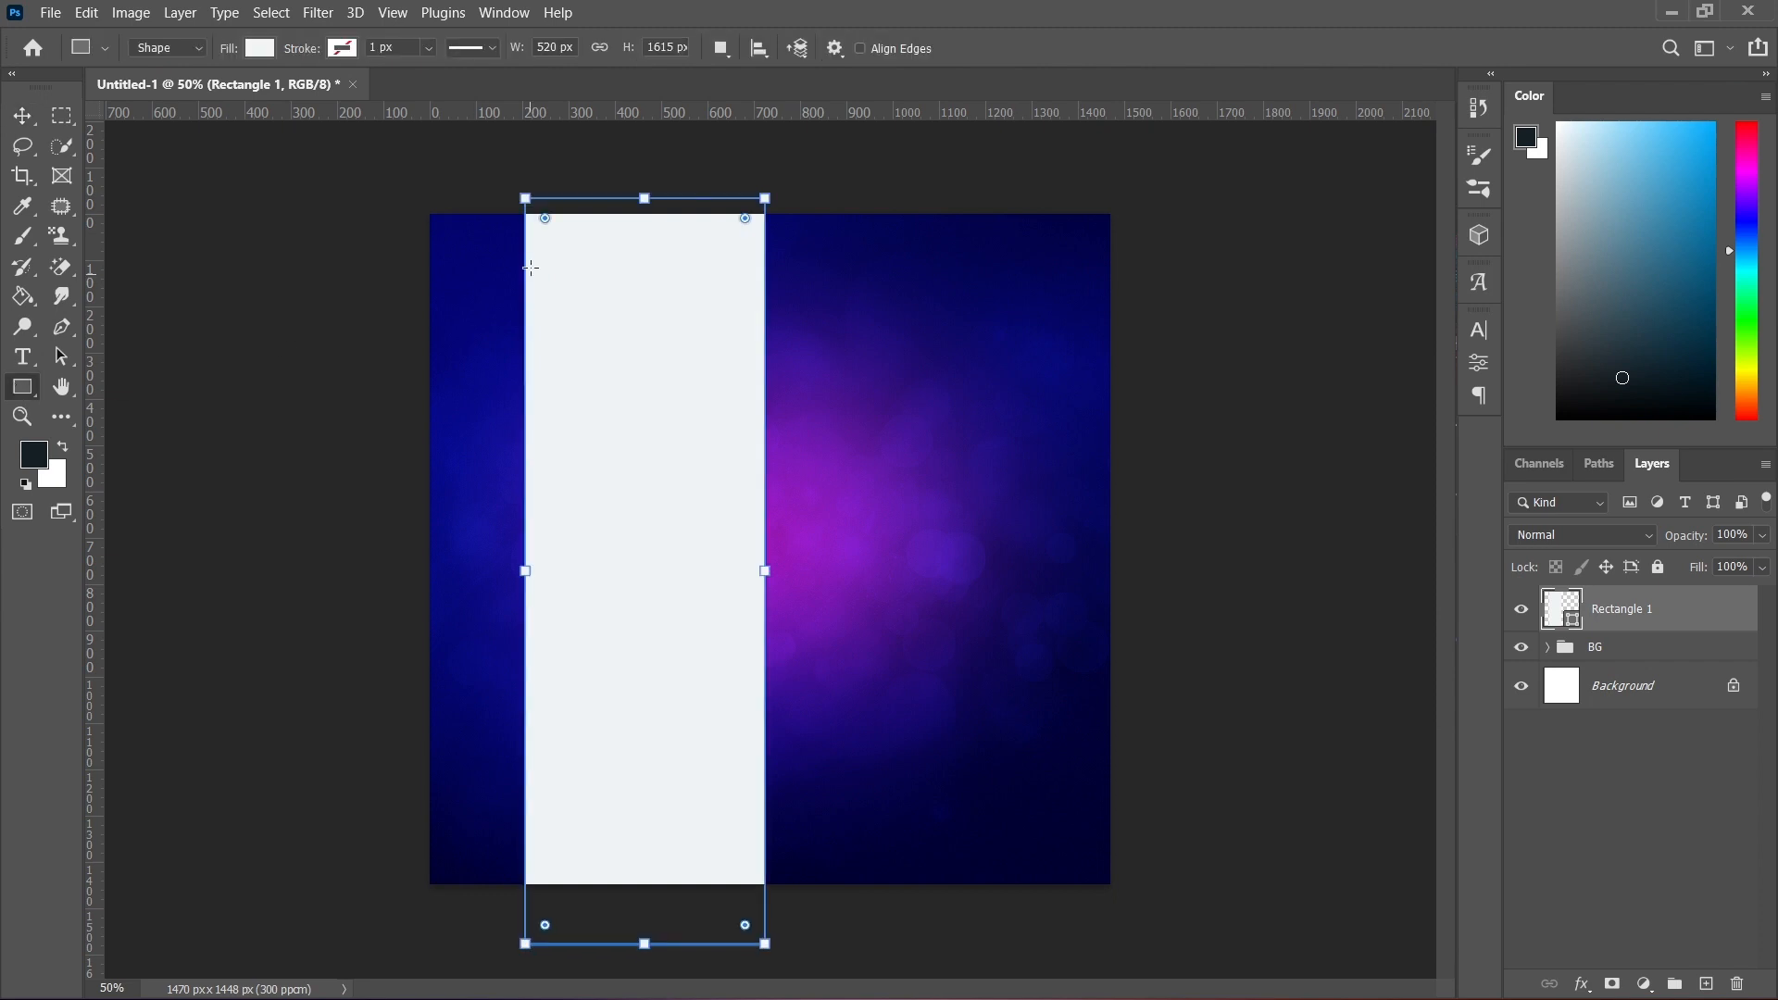
{"action": "left_click_drag", "start_coordinate": [493, 203], "coordinate": [513, 921]}
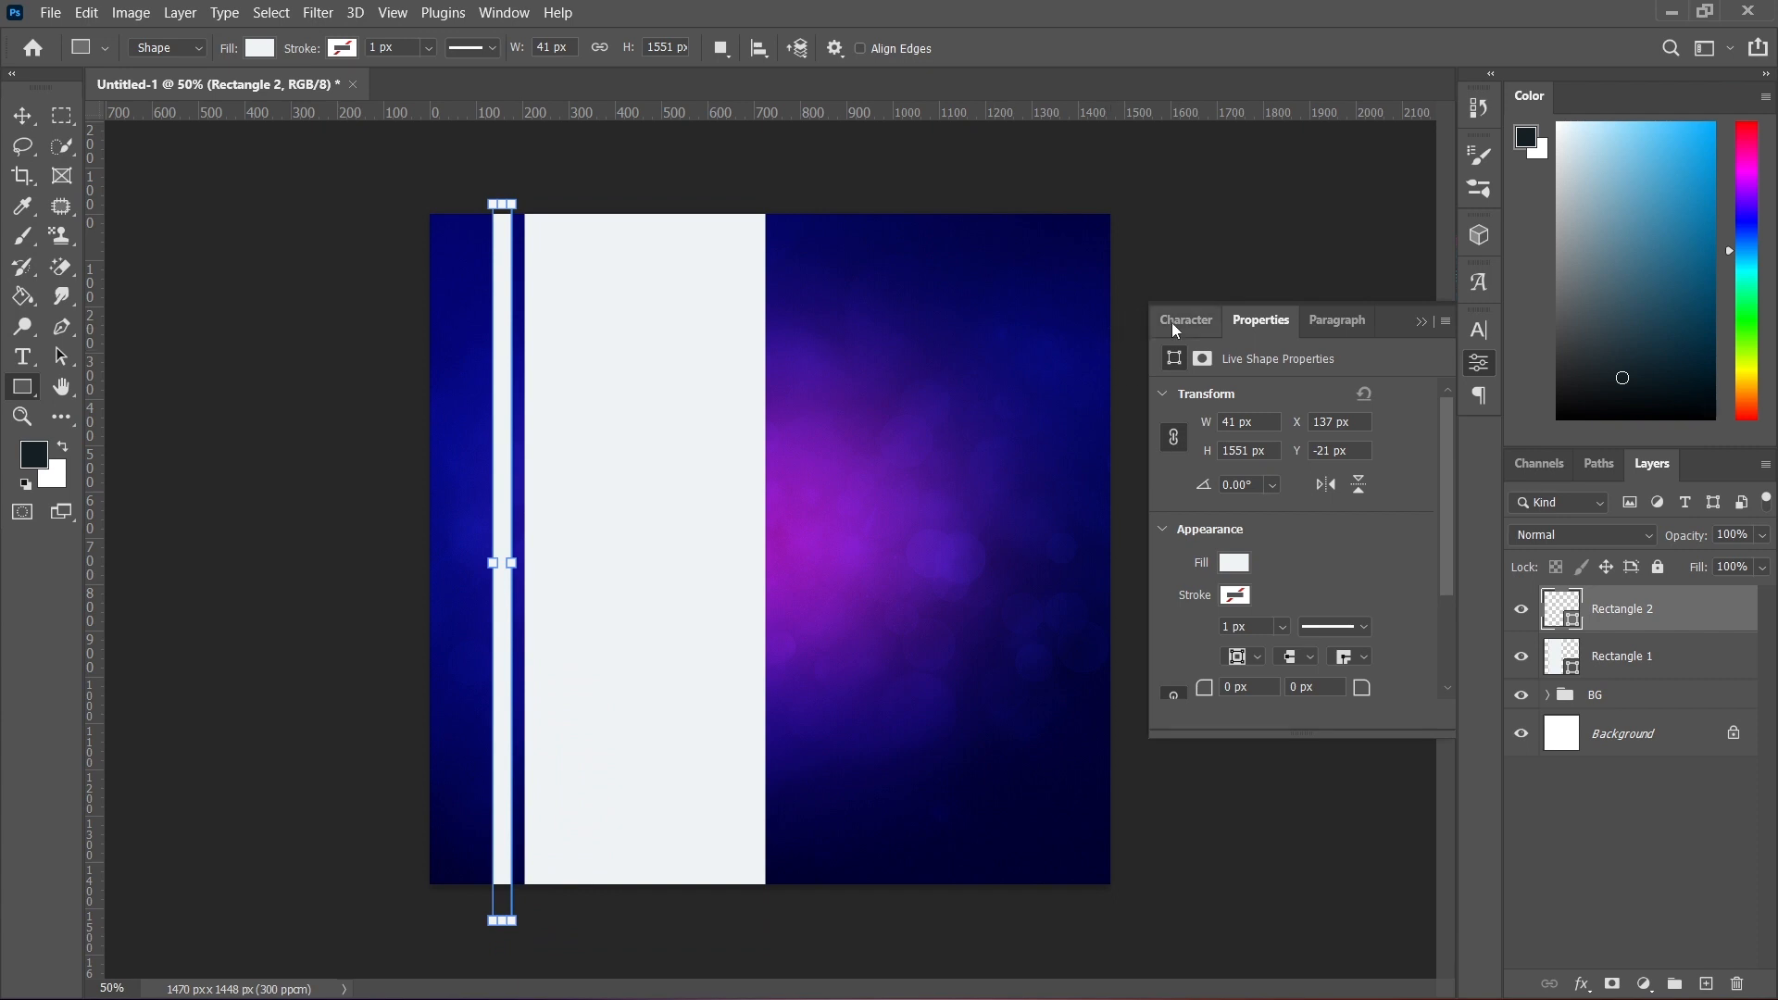
- Nudge the narrow off-white rectangle about 6 px right, closer to the wide off-white rectangle
{"action": "left_click", "coordinate": [14, 116]}
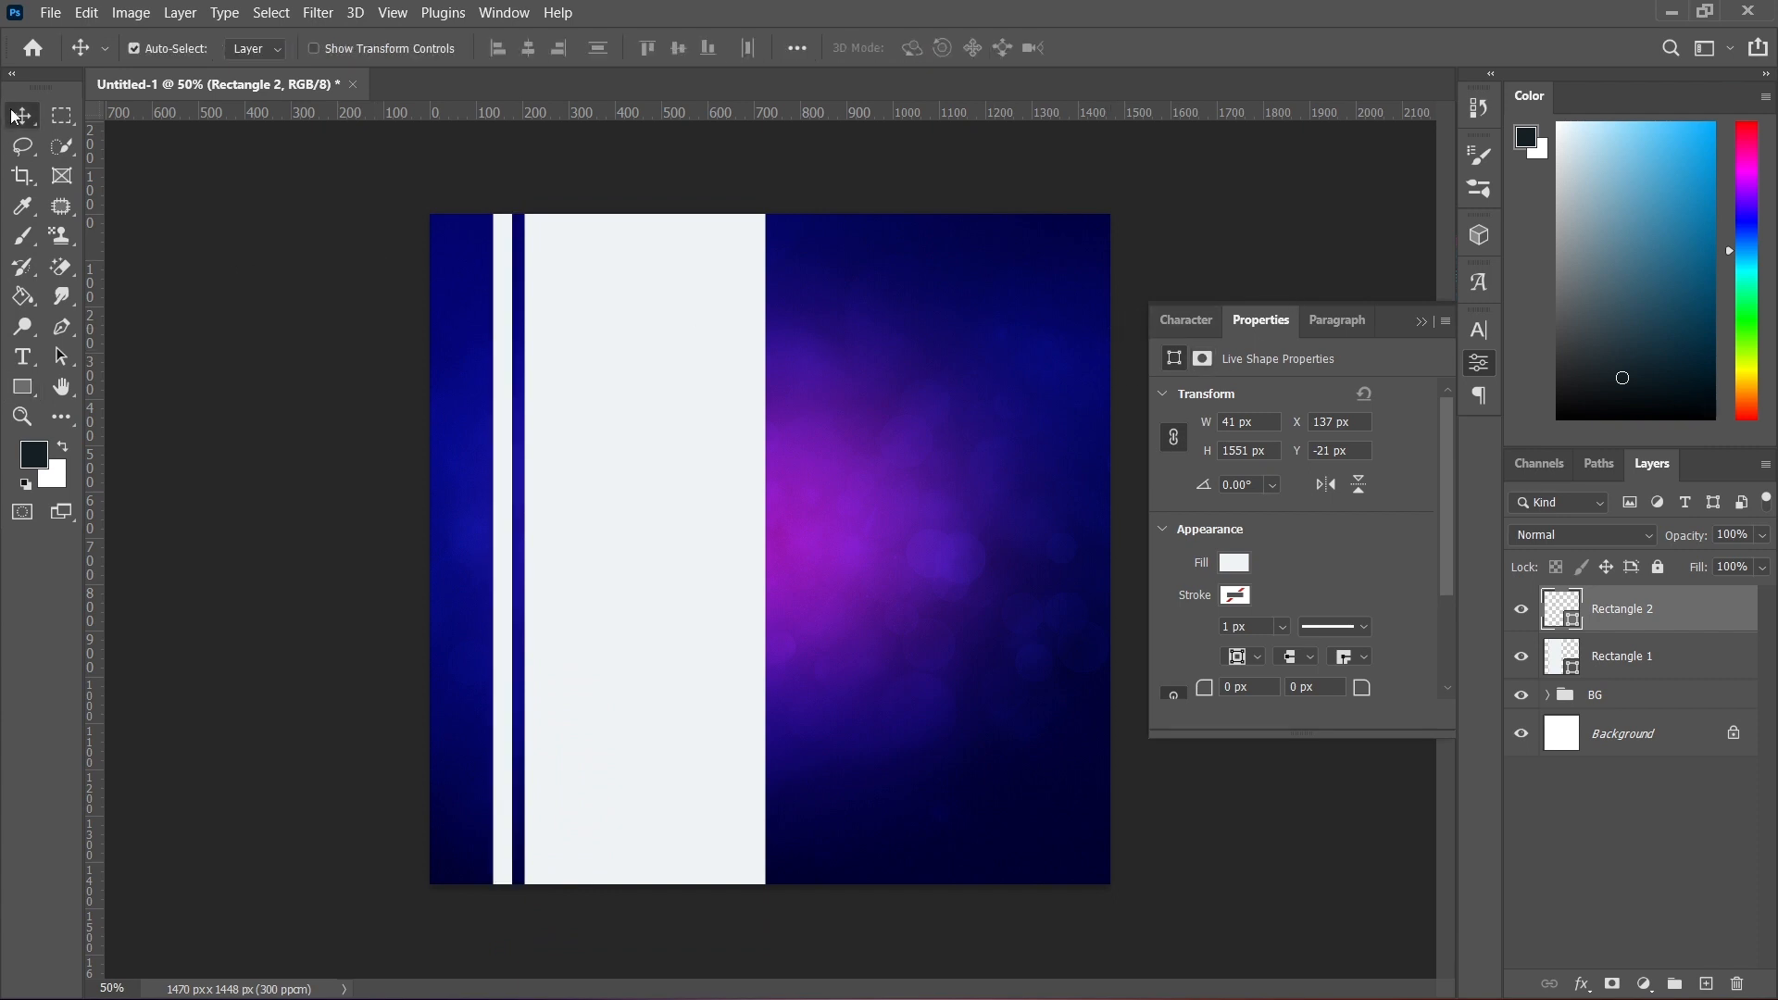
{"action": "key", "text": "Right"}
{"action": "key", "text": "Right"}
{"action": "key", "text": "Right"}
{"action": "key", "text": "Right"}
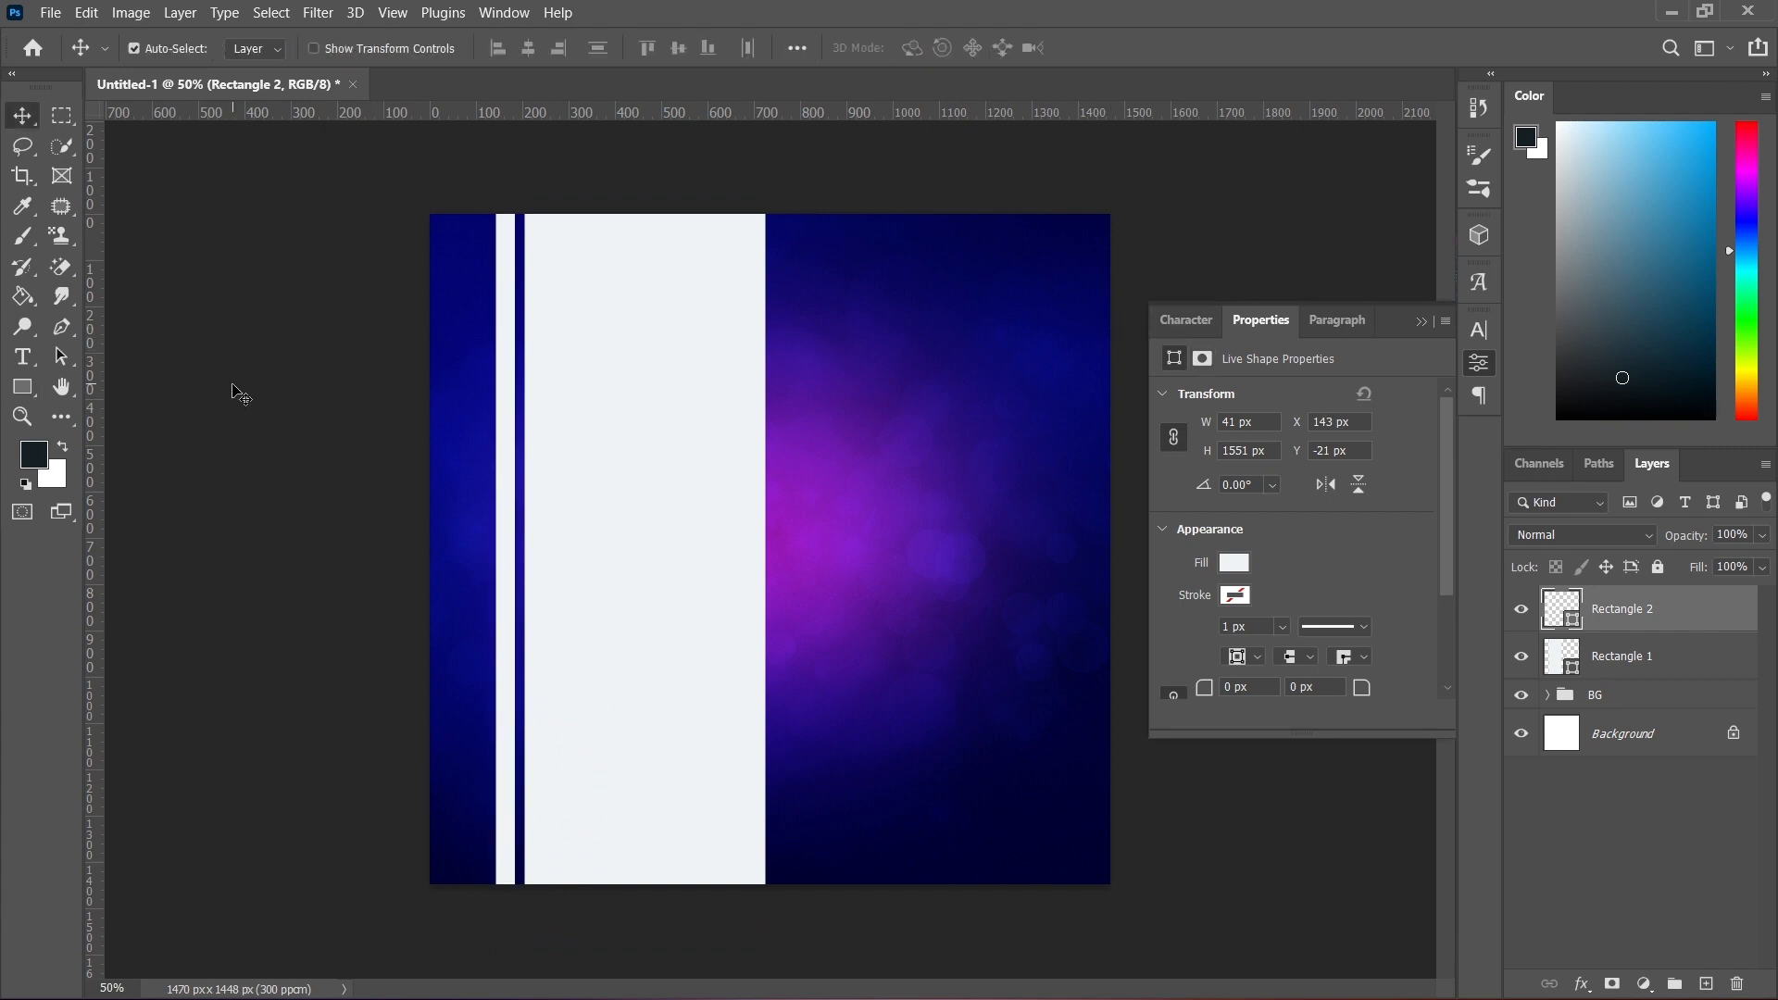
- Draw a rounded rectangle about 438 by 467 px in the upper part of the wide off-white rectangle, with 54 px corner radii
{"action": "left_click", "coordinate": [31, 388]}
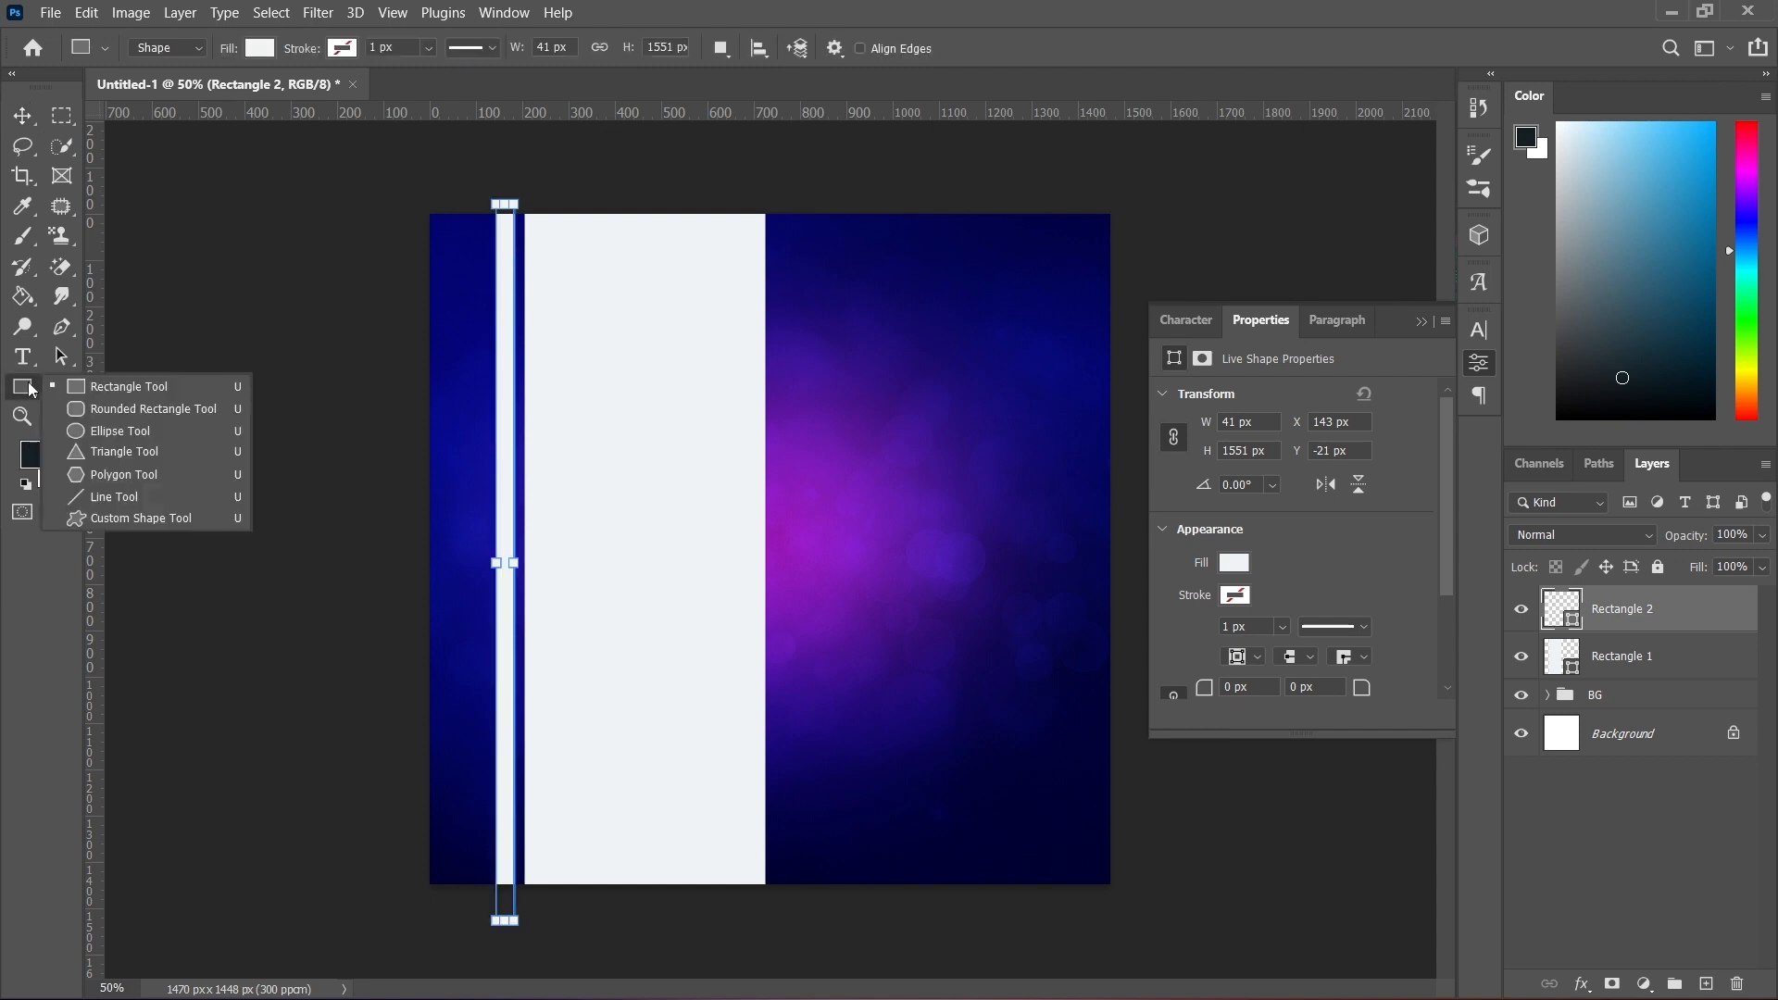
{"action": "left_click", "coordinate": [92, 409]}
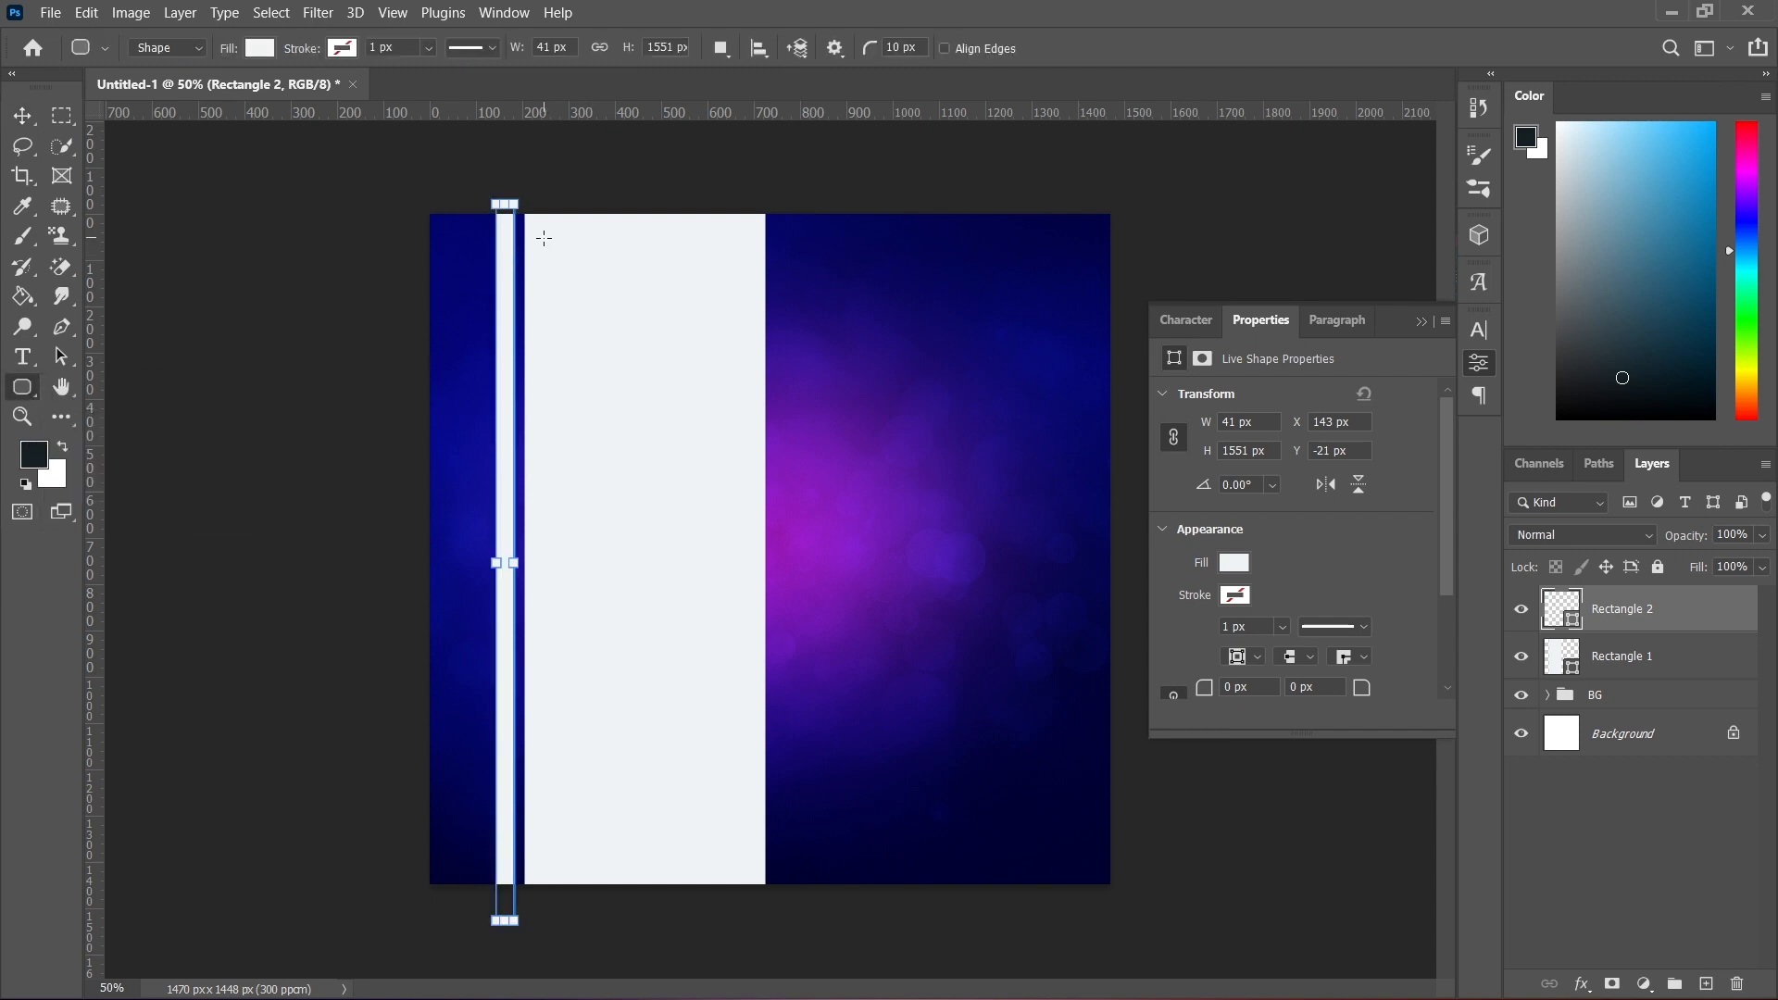
{"action": "left_click_drag", "start_coordinate": [543, 238], "coordinate": [746, 453]}
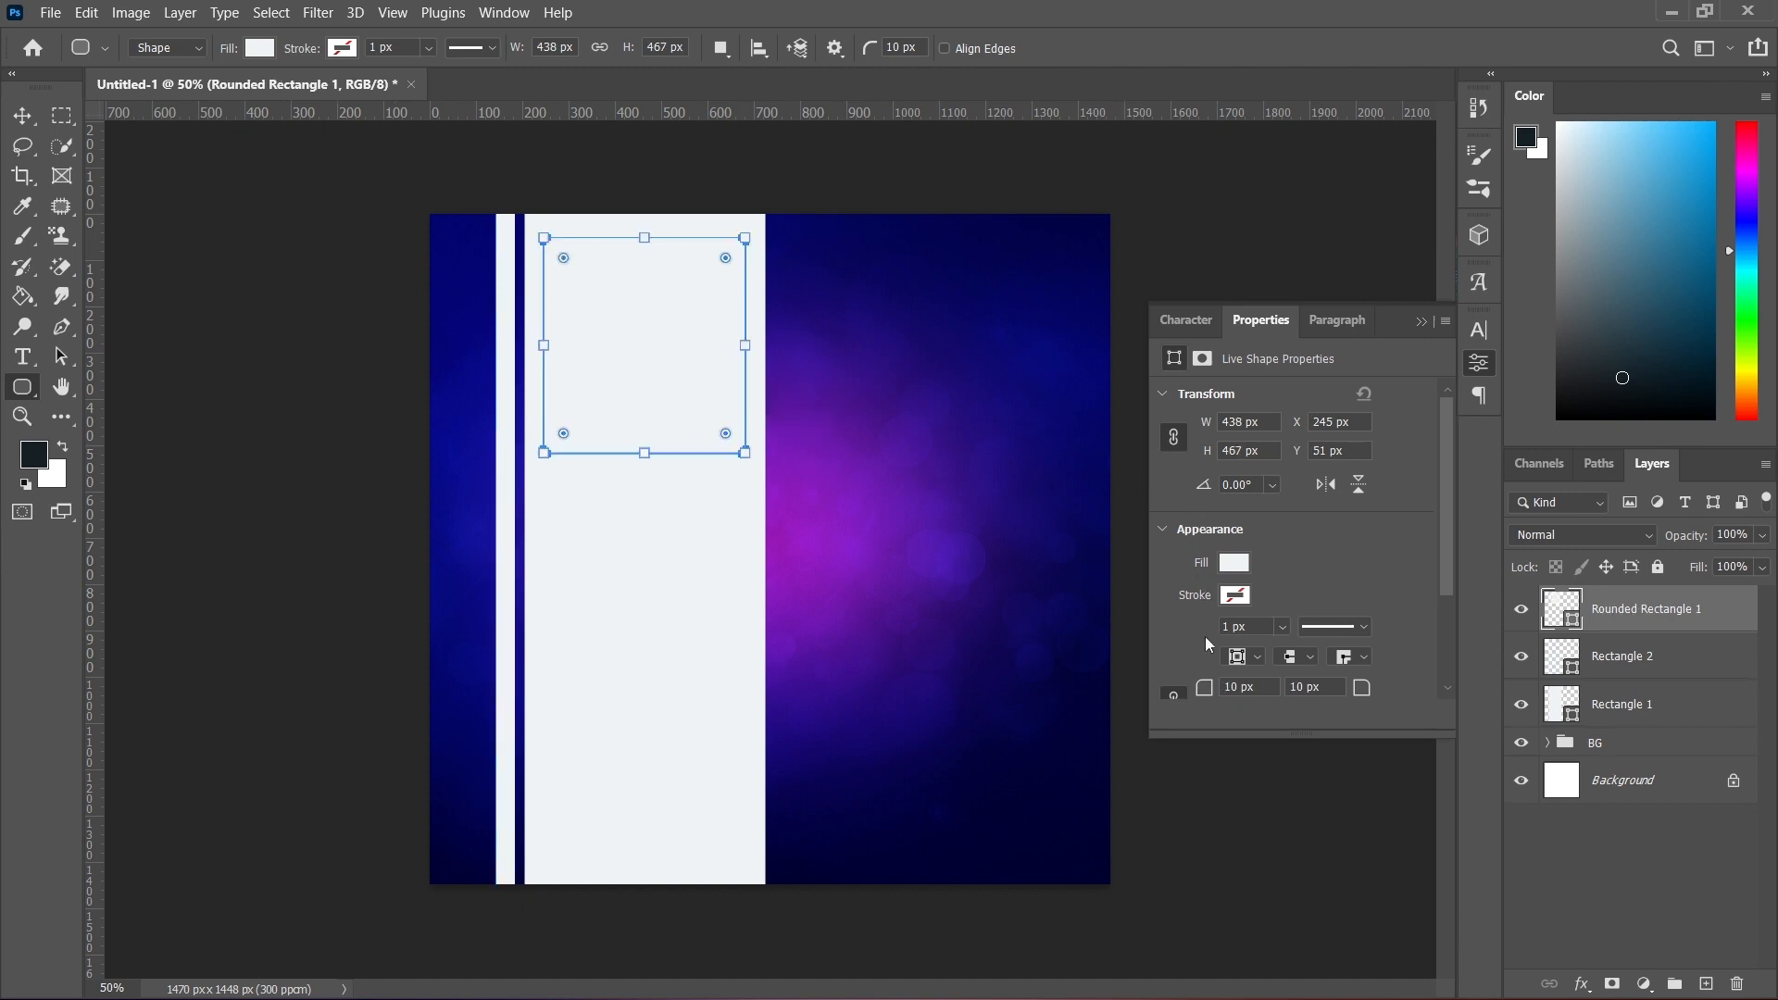
{"action": "left_click_drag", "start_coordinate": [1204, 691], "coordinate": [1246, 687]}
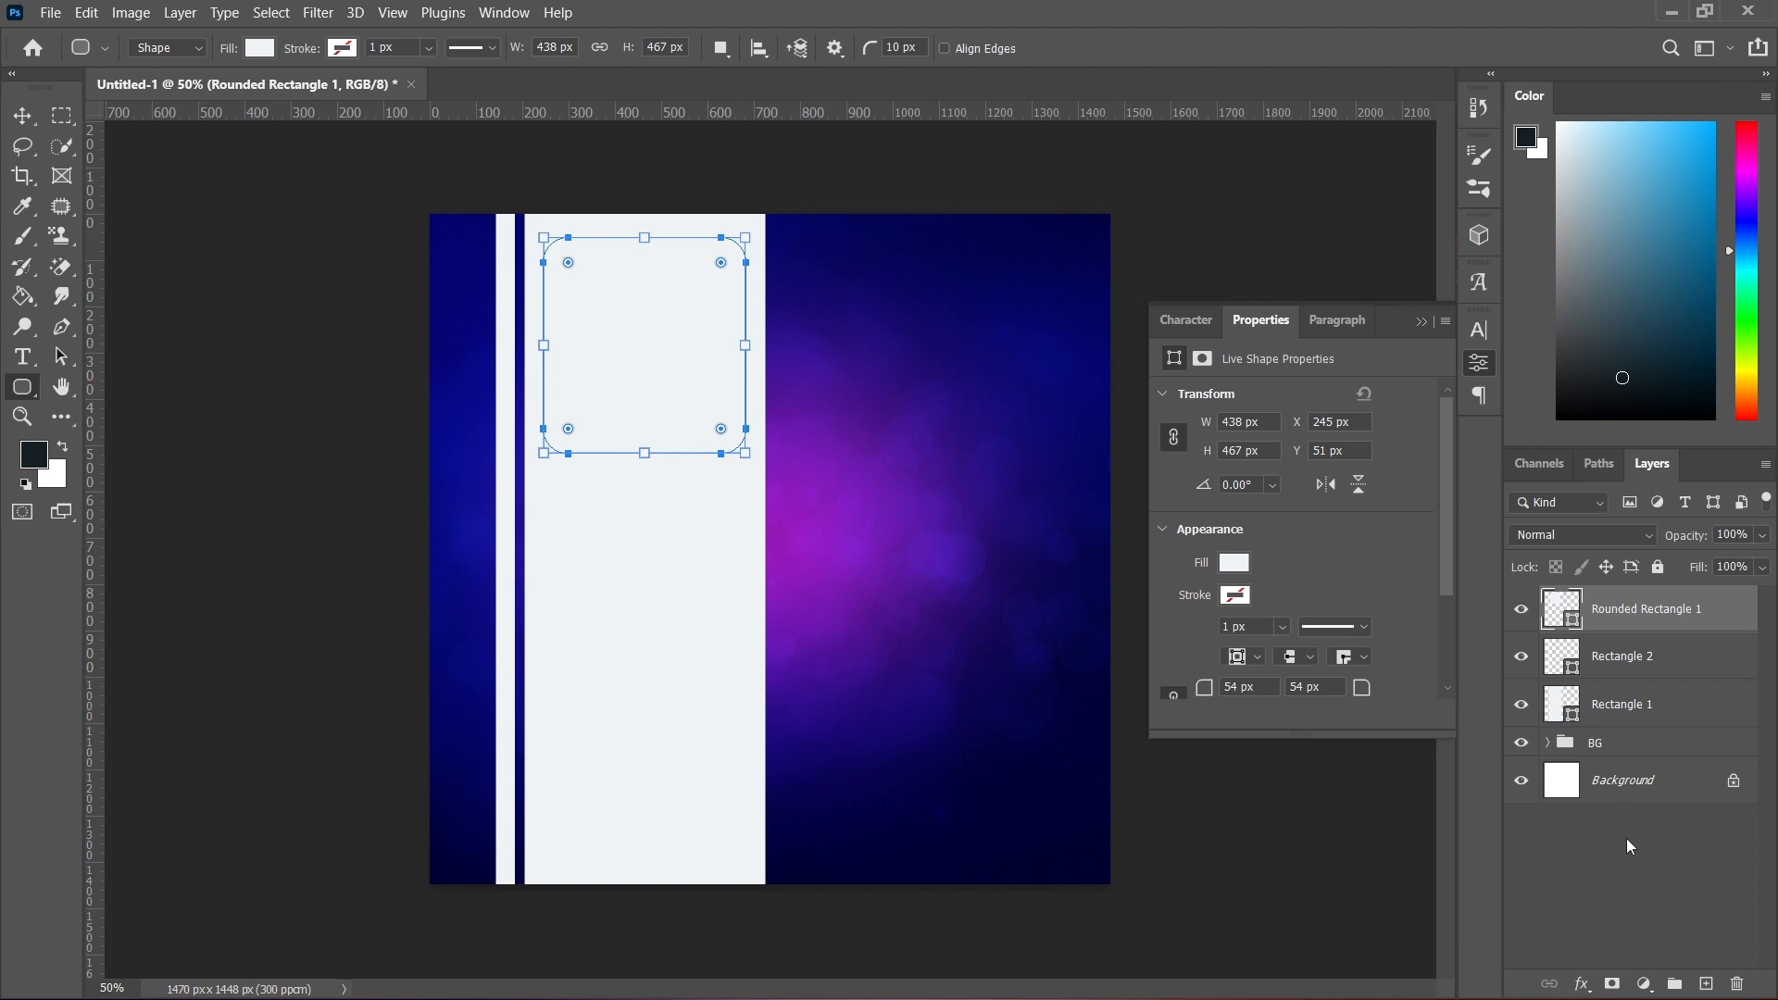
- Add a 9 px outside Stroke effect in dark blue 09066d to the rounded rectangle
{"action": "left_click", "coordinate": [1578, 989]}
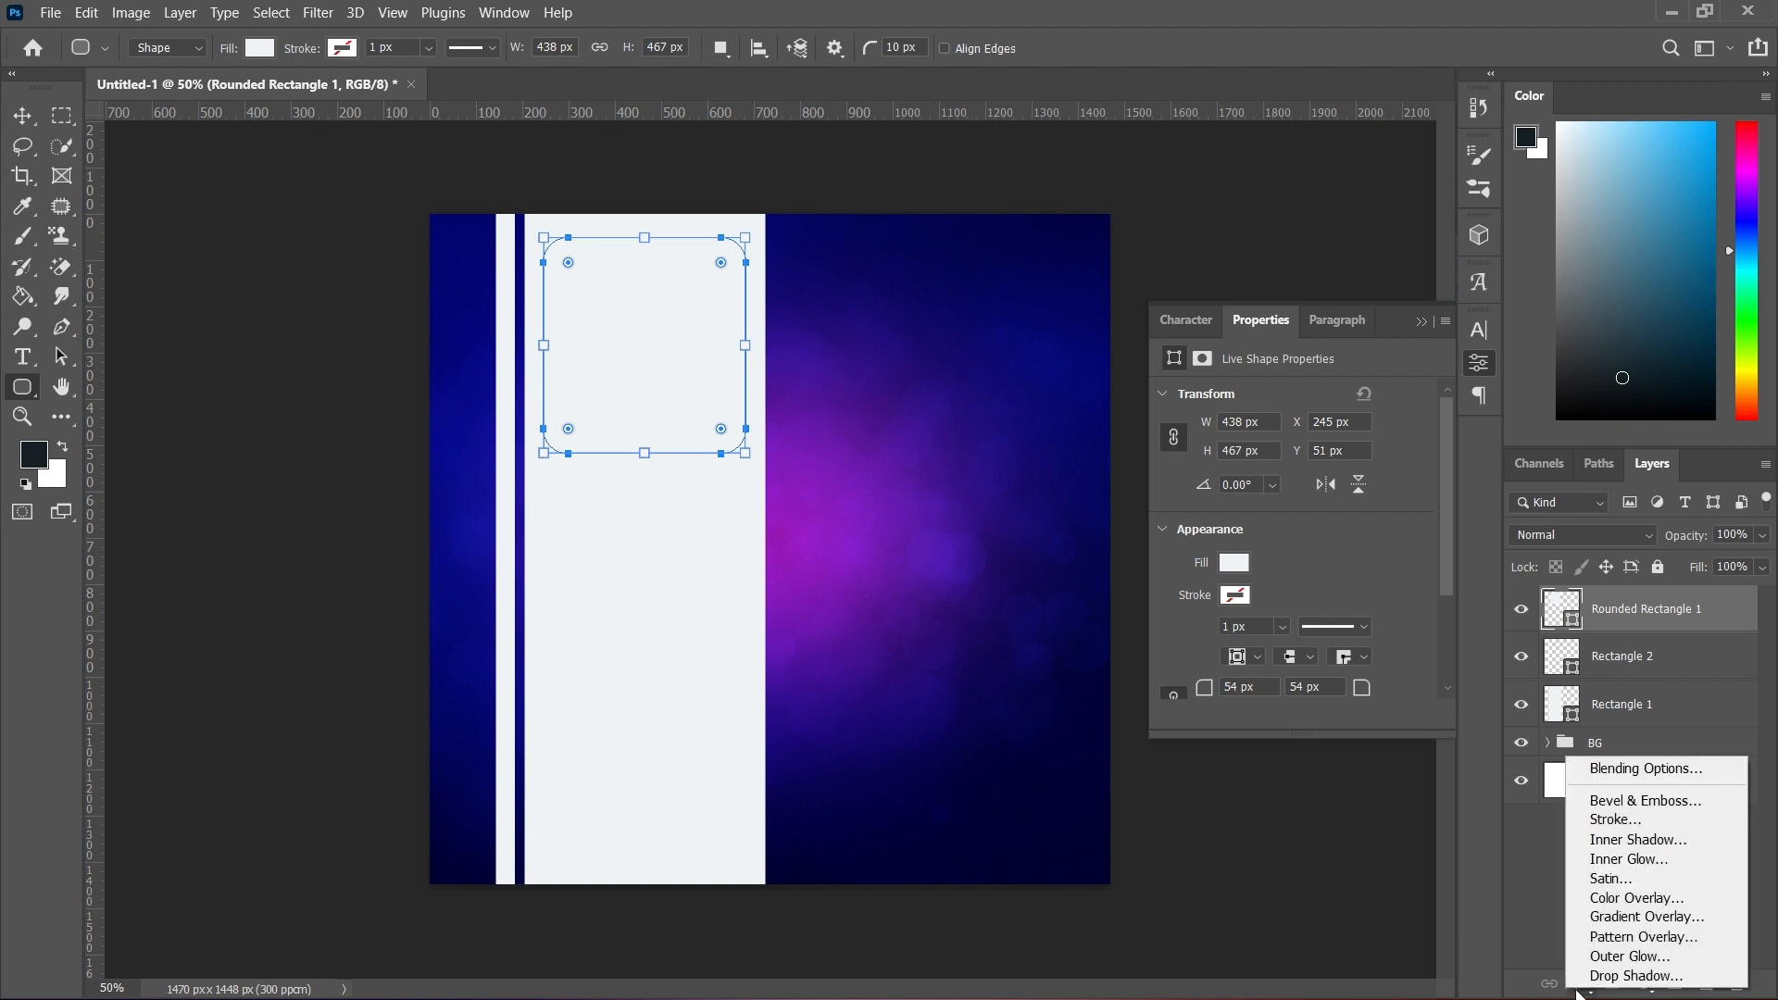
{"action": "left_click", "coordinate": [1611, 827]}
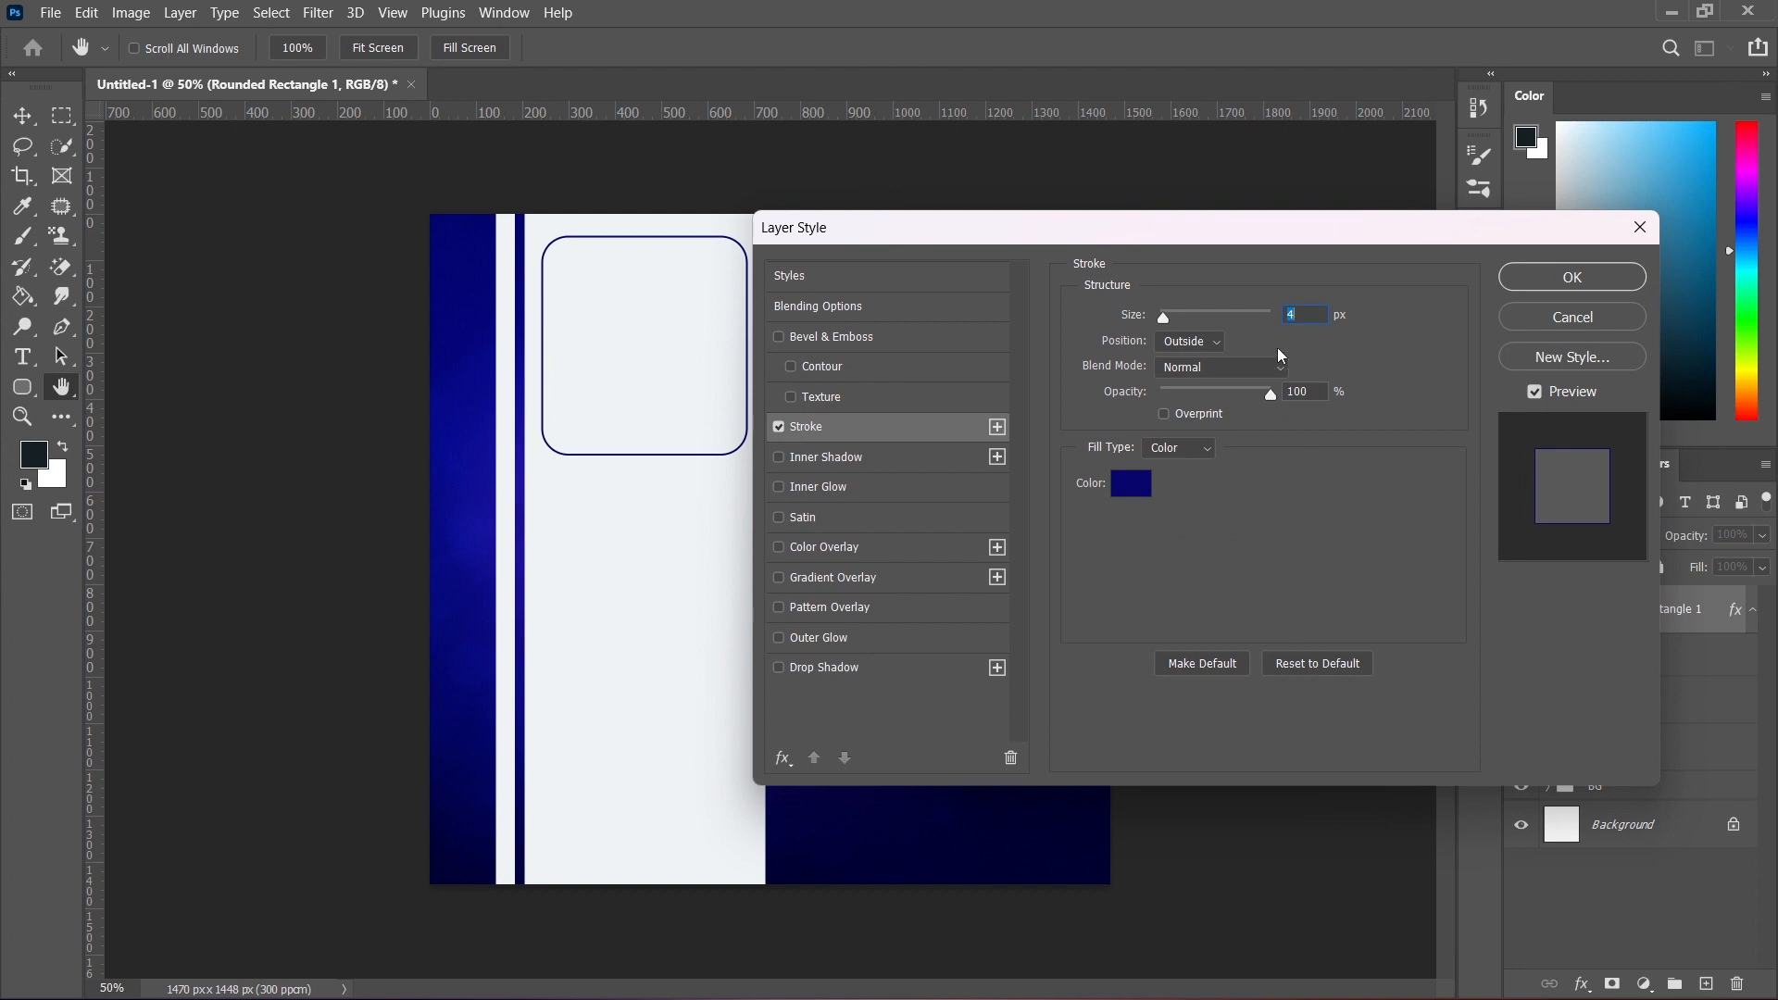
{"action": "key", "text": "Up"}
{"action": "key", "text": "Up"}
{"action": "key", "text": "Up"}
{"action": "key", "text": "Up"}
{"action": "key", "text": "Up"}
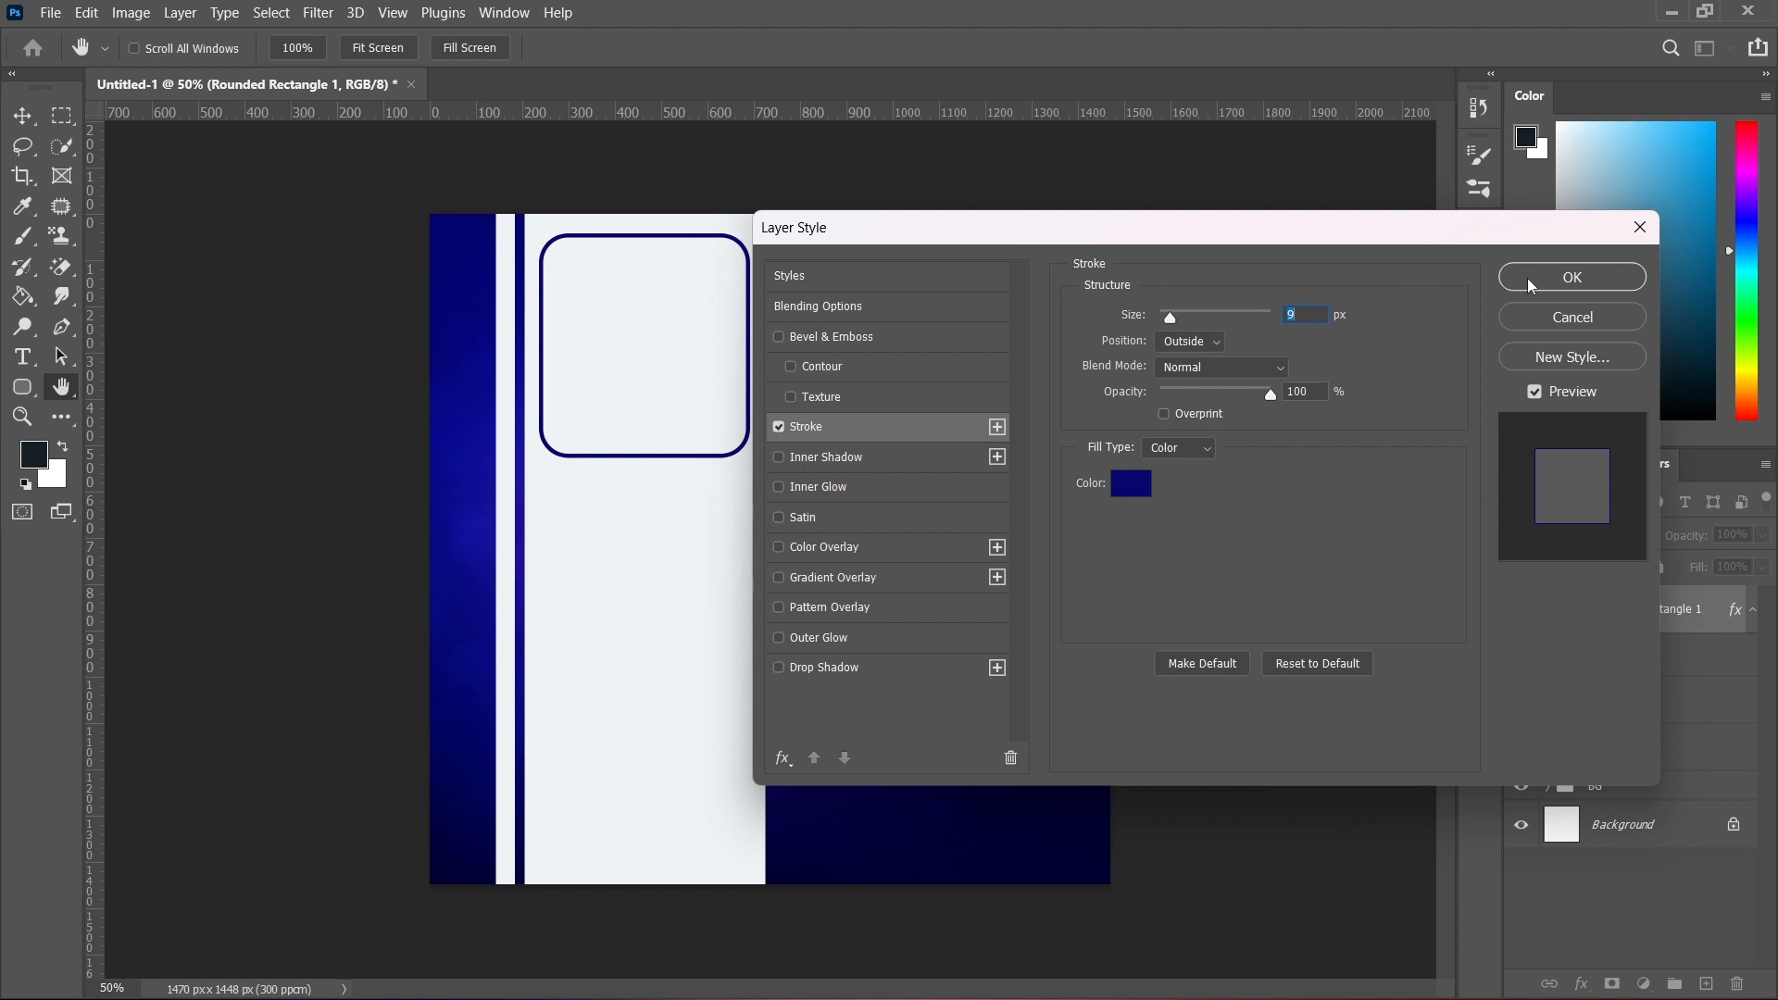
{"action": "left_click", "coordinate": [1126, 489]}
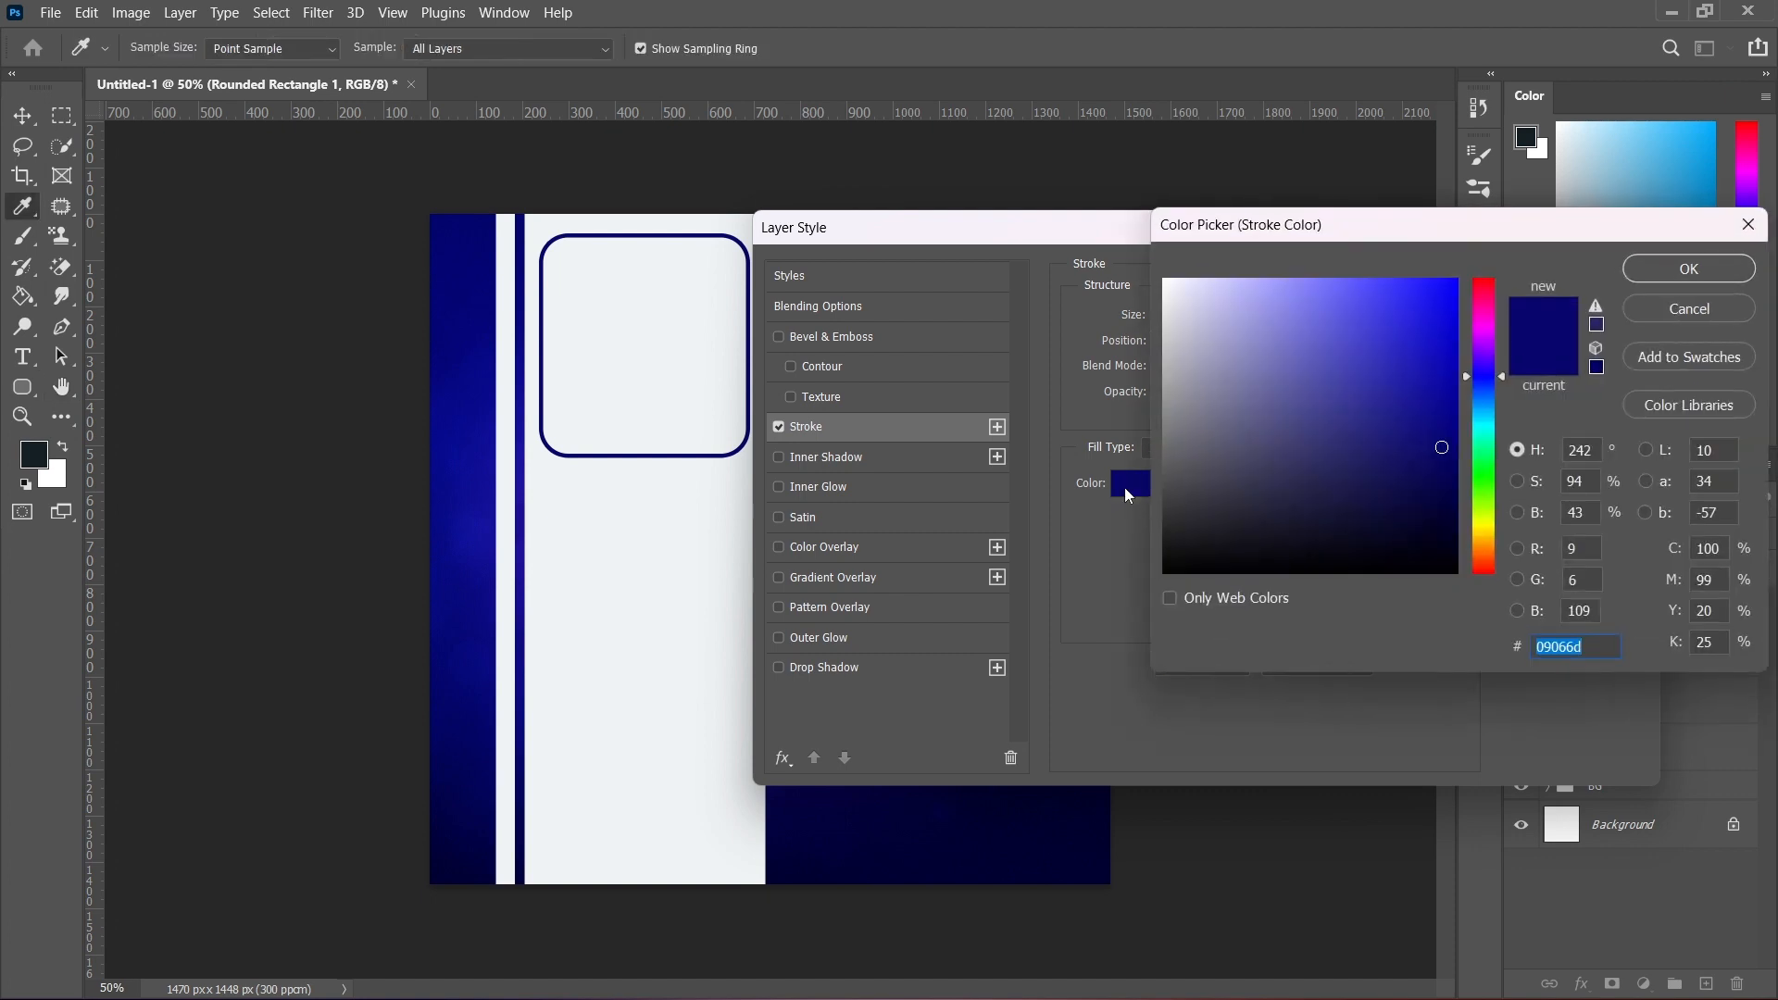
{"action": "left_click", "coordinate": [1637, 266]}
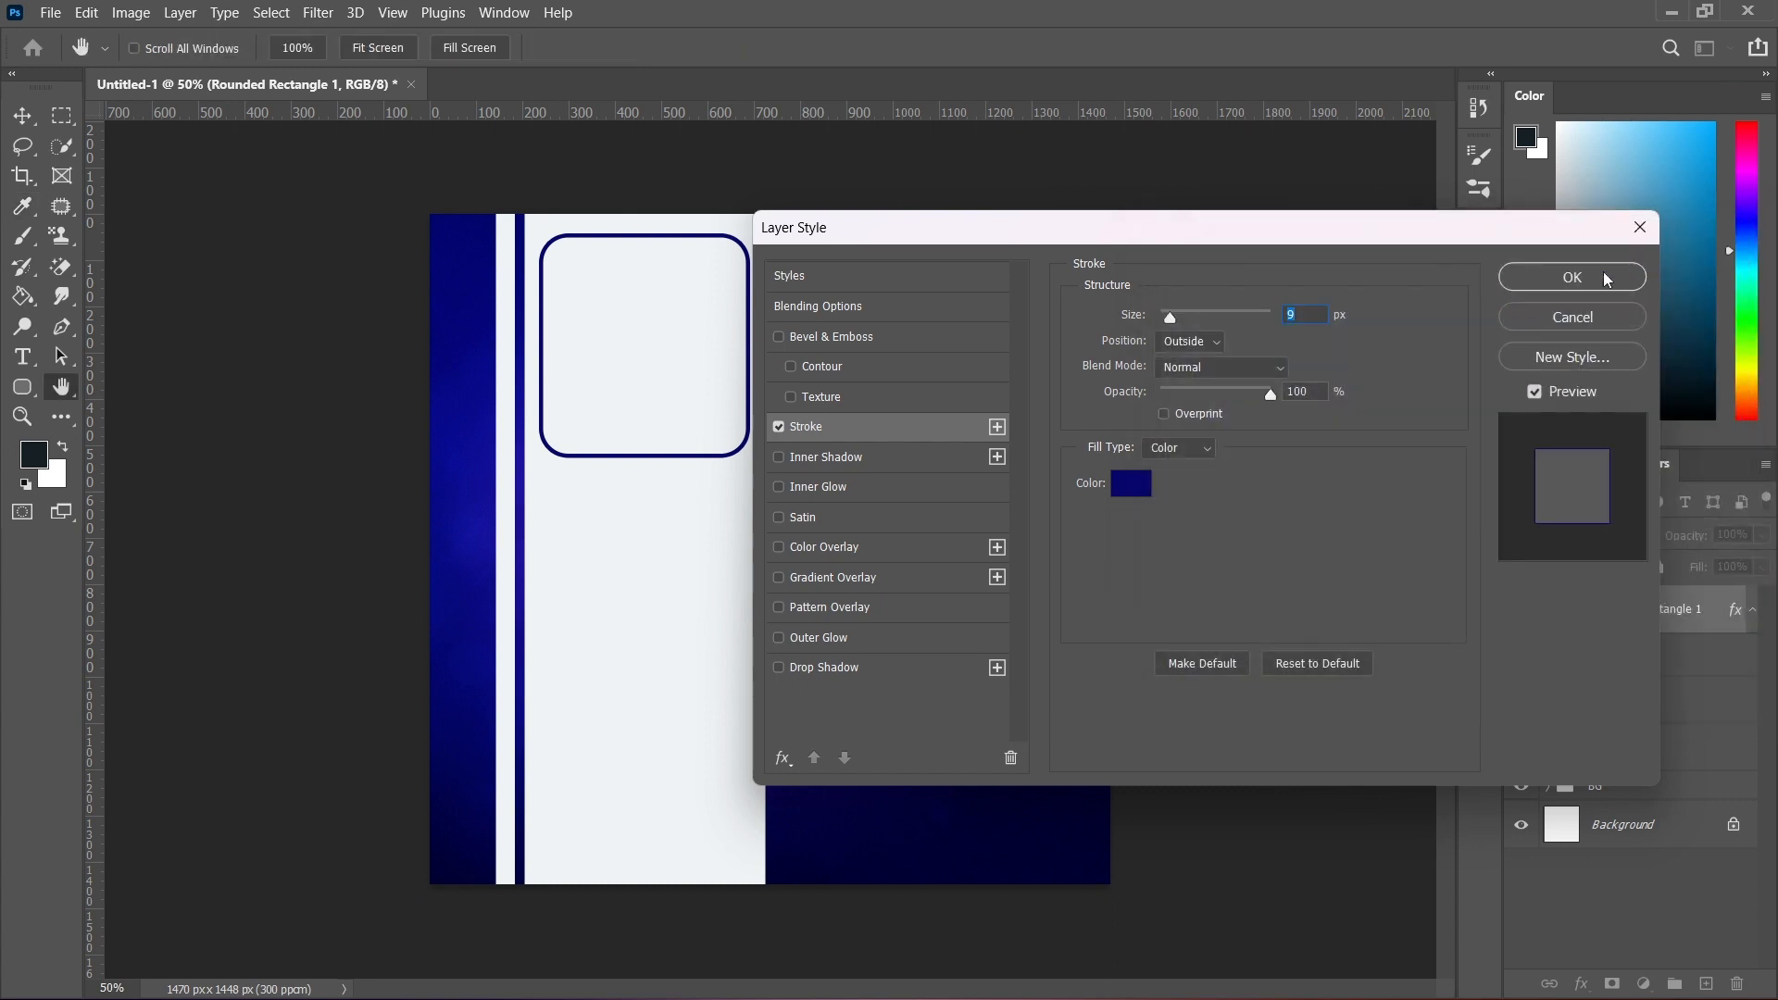
{"action": "left_click", "coordinate": [1607, 277]}
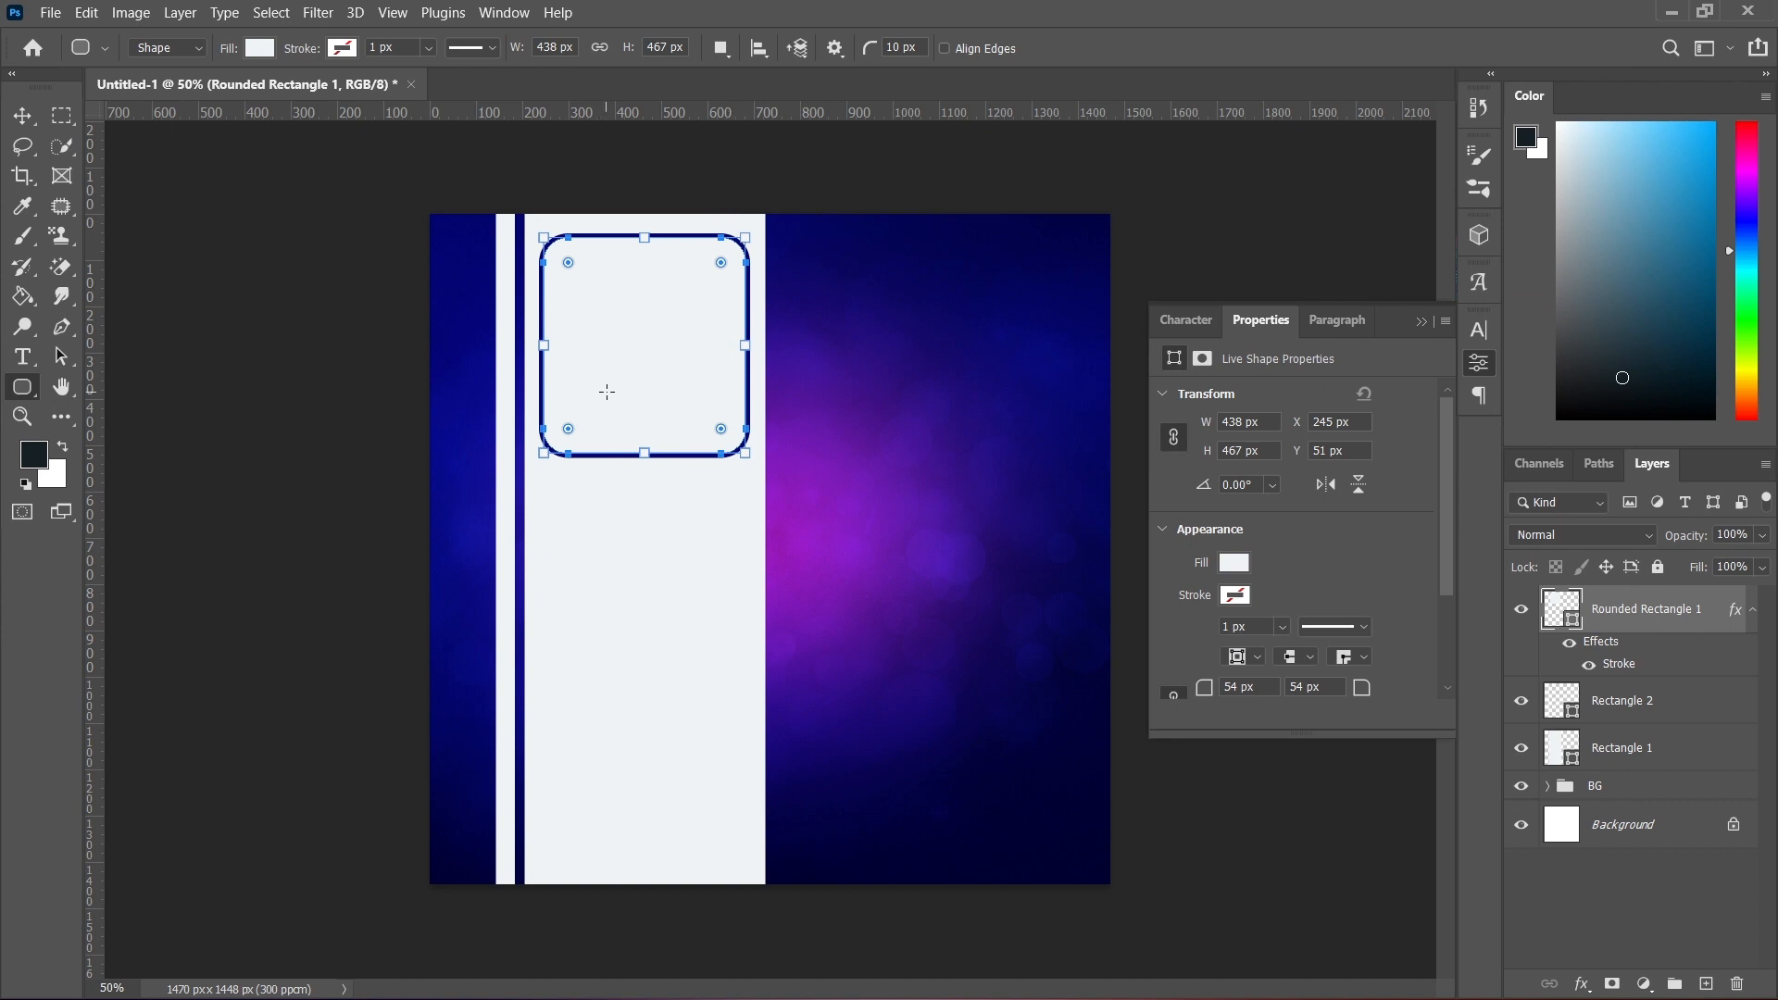
- Duplicate the stroked rounded rectangle and place the copy directly below it with a small gap, at about Y 560 px
{"action": "key", "text": "ctrl+j"}
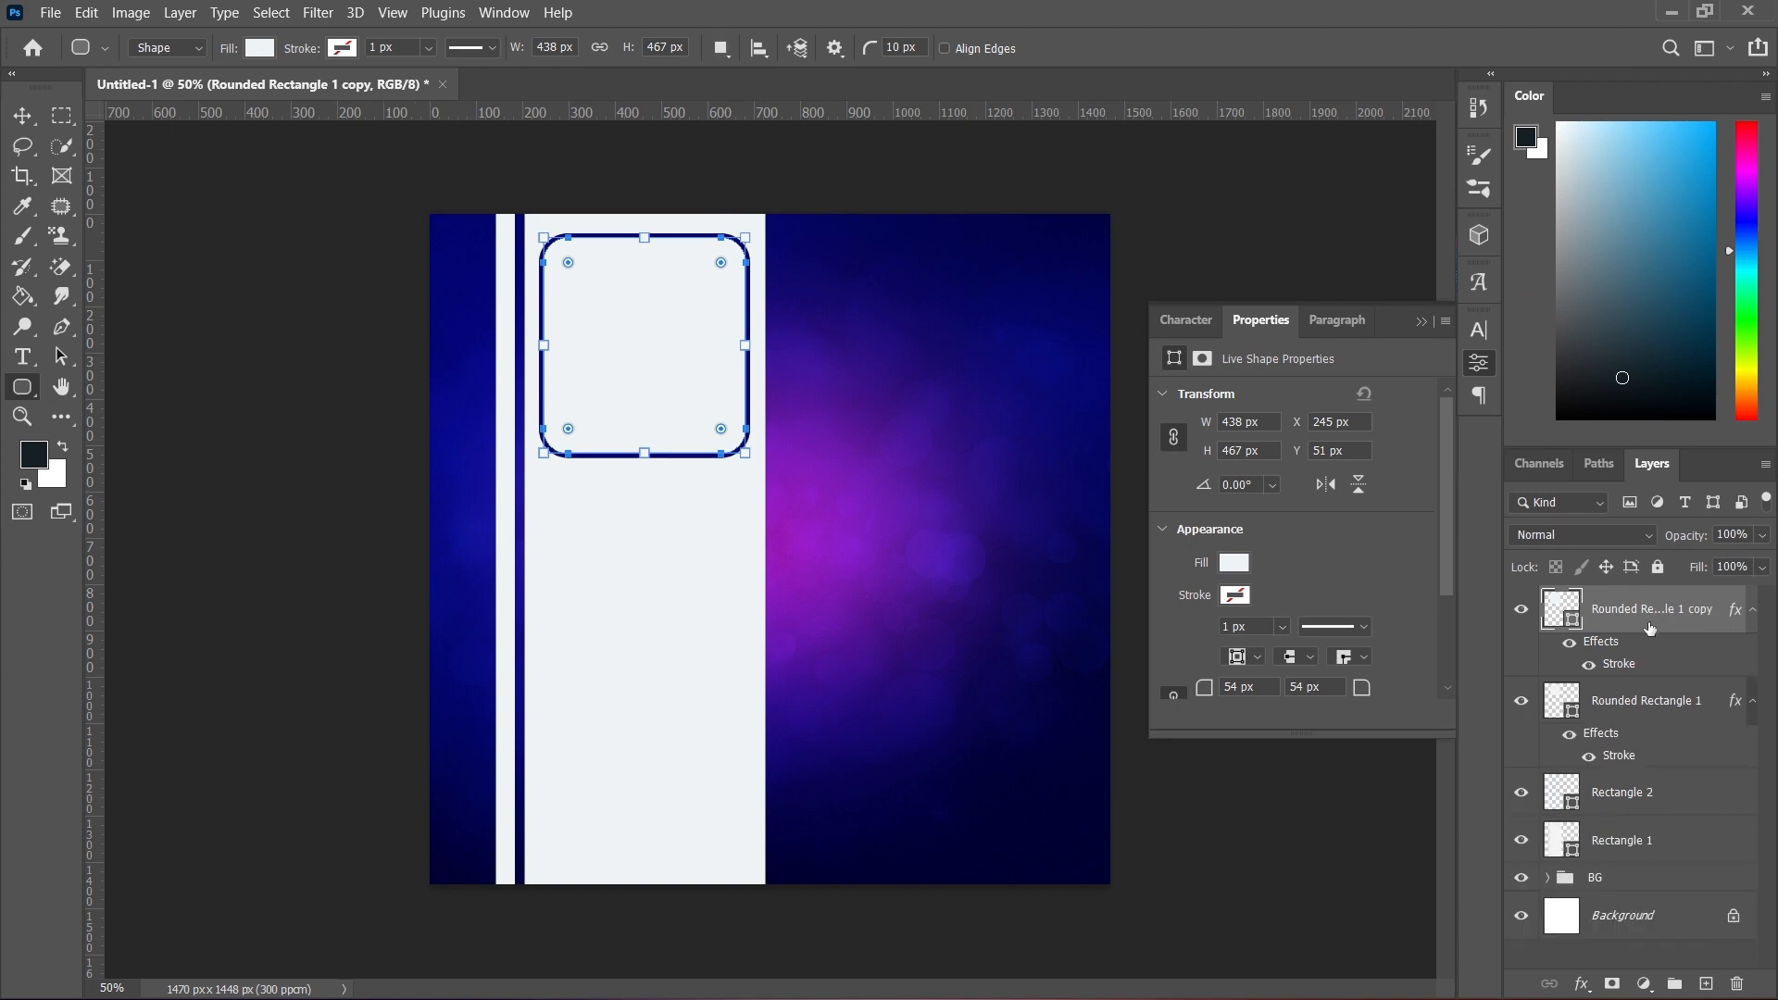
{"action": "left_click", "coordinate": [24, 119]}
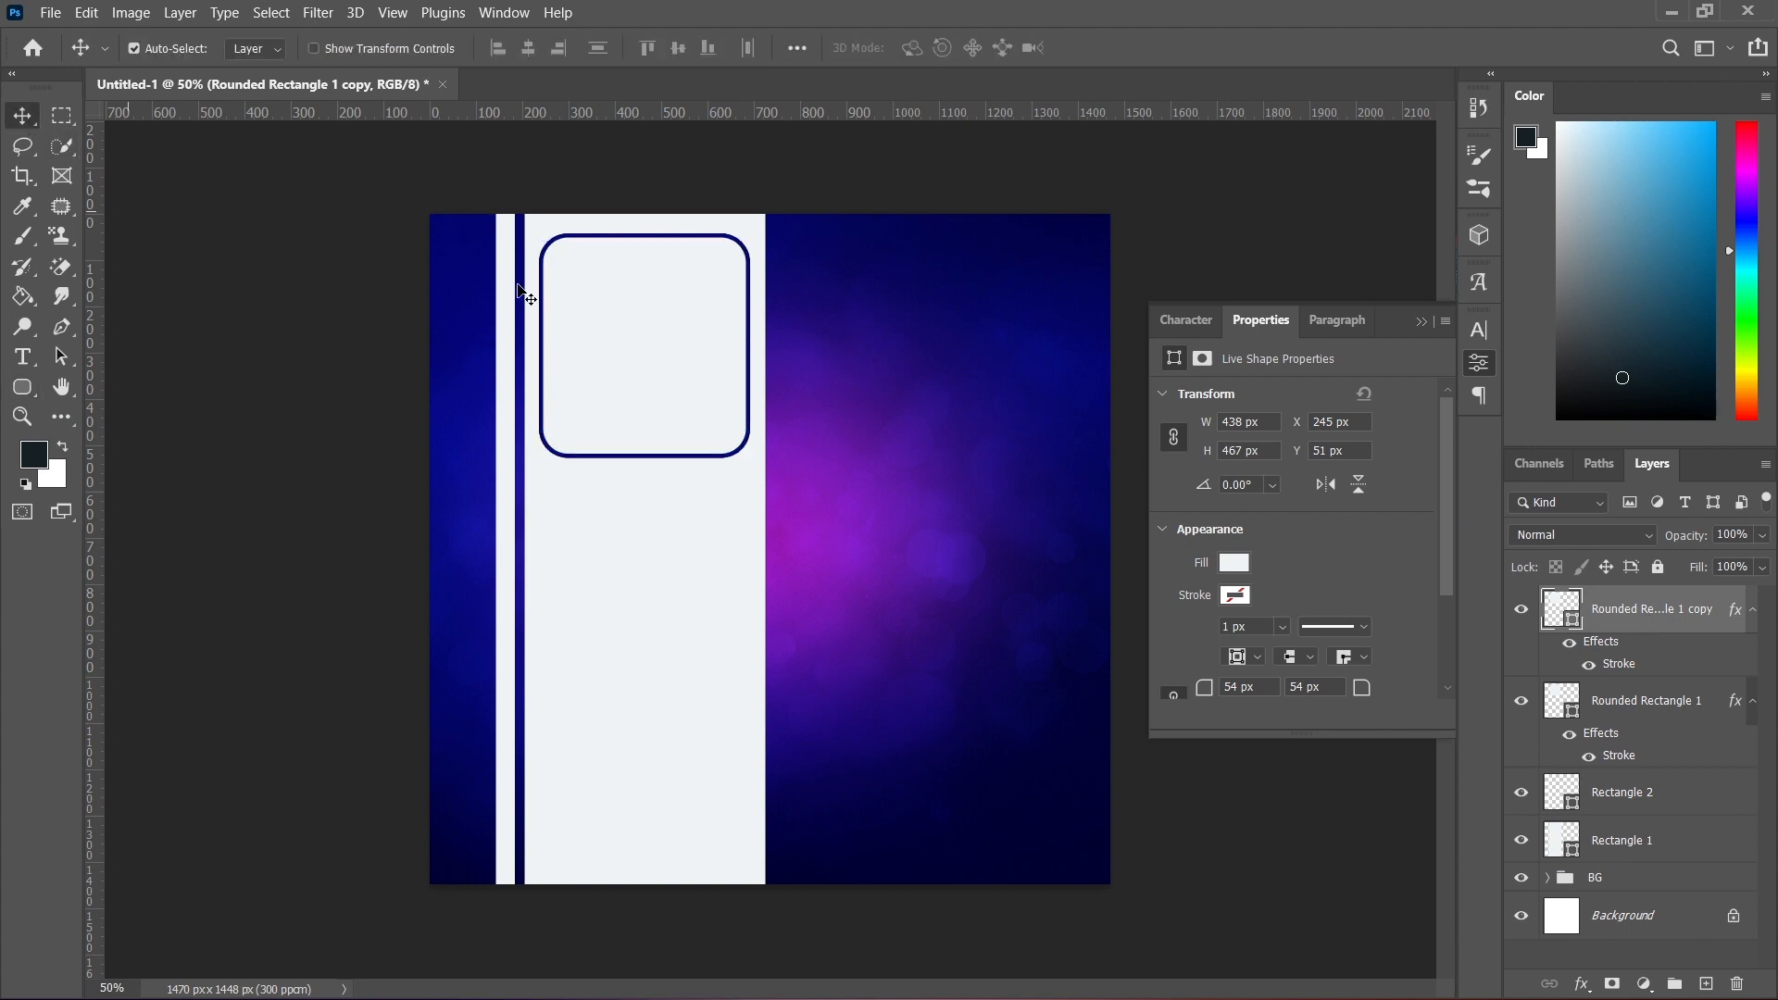
{"action": "left_click_drag", "start_coordinate": [641, 402], "coordinate": [637, 584]}
{"action": "key", "text": "Up"}
{"action": "key", "text": "Up"}
{"action": "key", "text": "Up"}
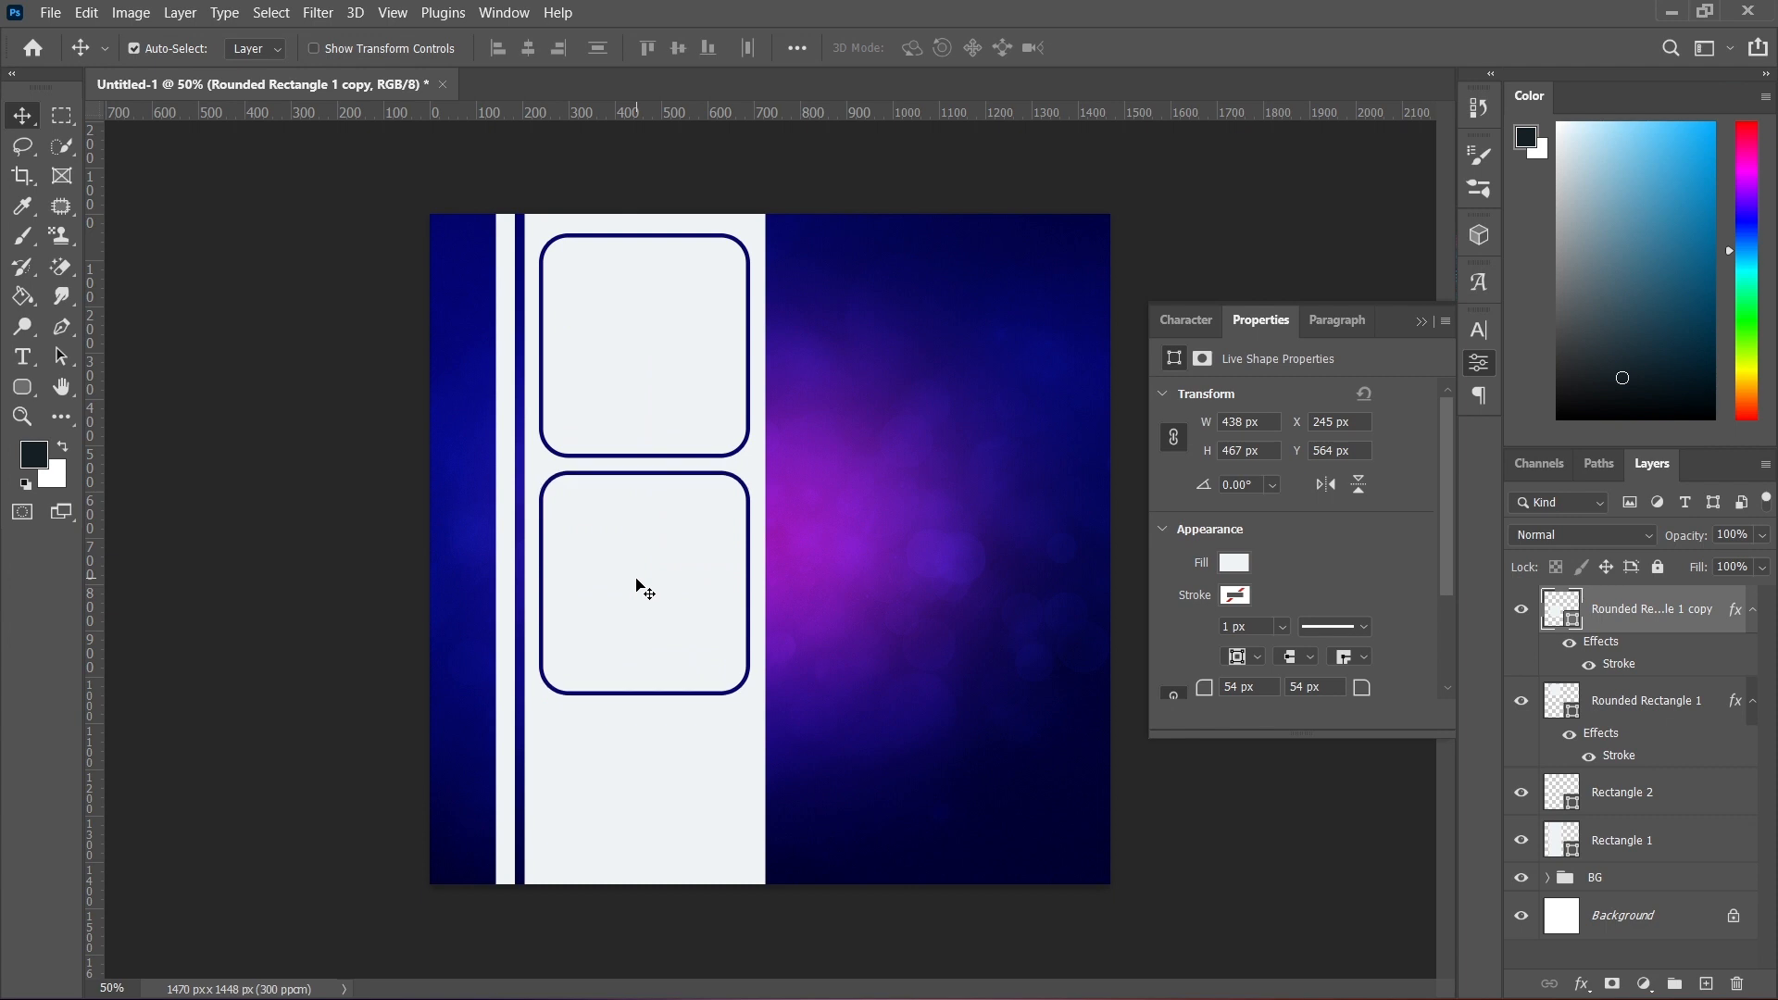
{"action": "key", "text": "ctrl"}
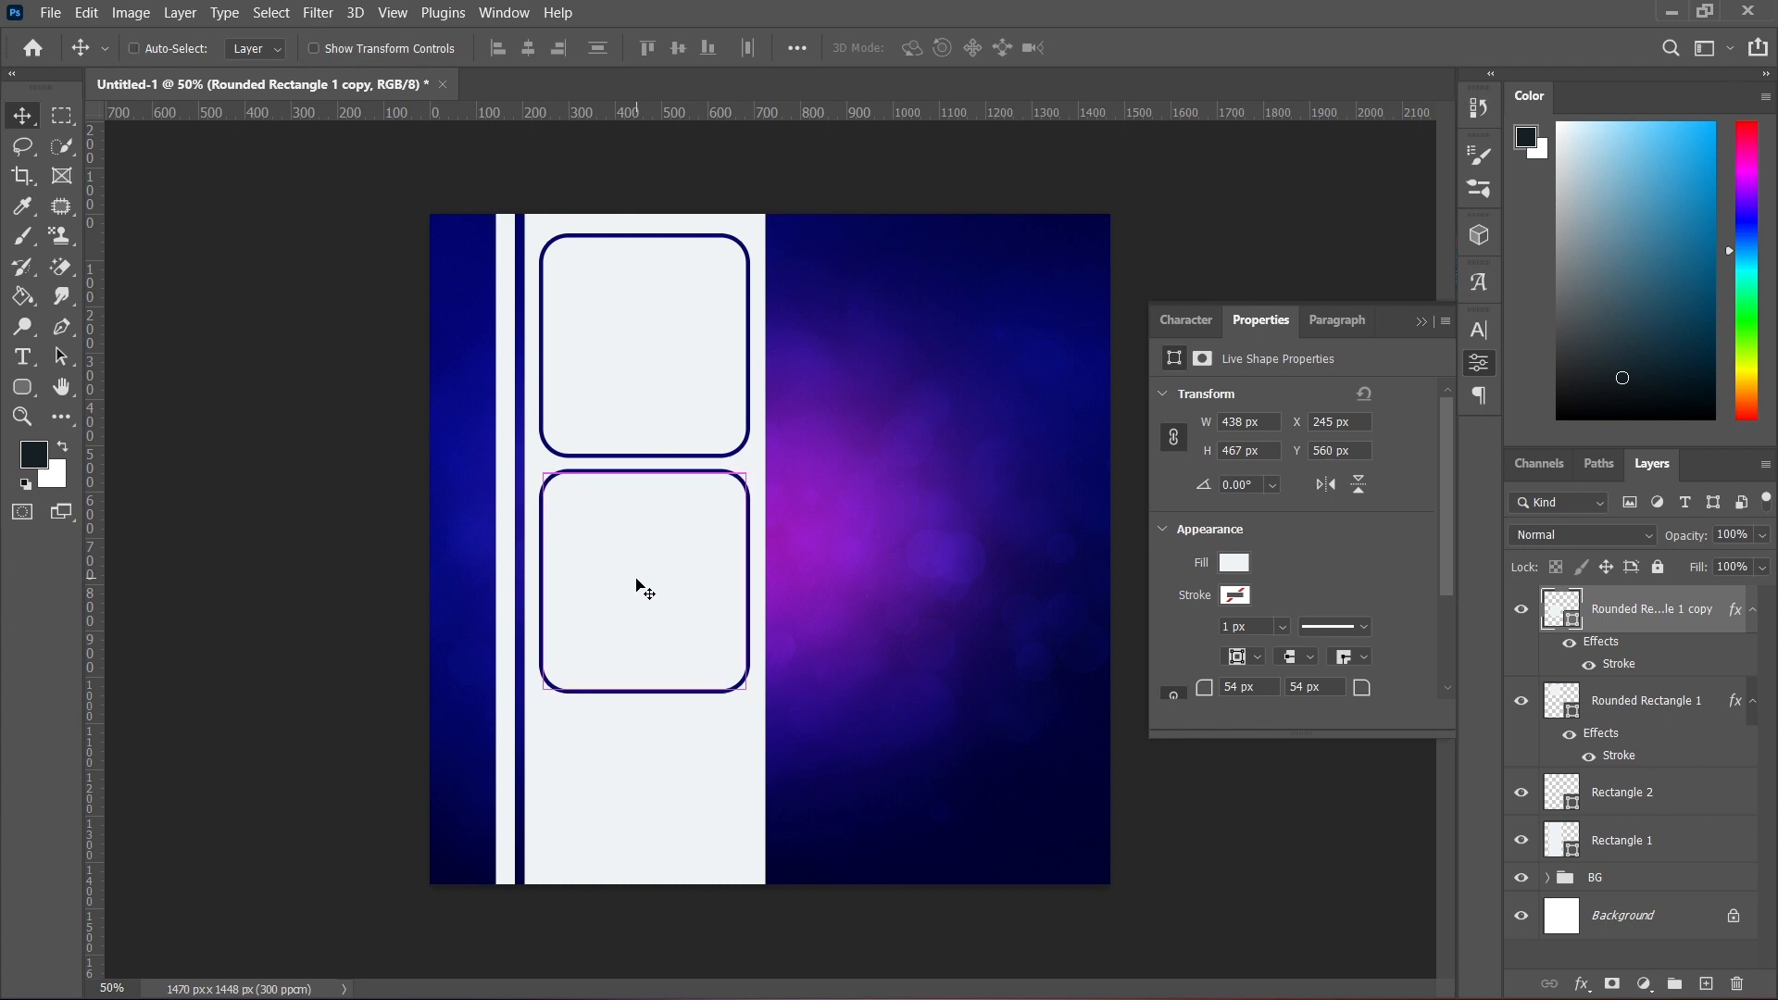
- Duplicate the second rounded rectangle and move the copy below it to form a third frame at about Y 1063 px
{"action": "key", "text": "ctrl+j"}
{"action": "key", "text": "shift+Down"}
{"action": "key", "text": "shift+Down"}
{"action": "key", "text": "shift+Down"}
{"action": "key", "text": "shift+Down"}
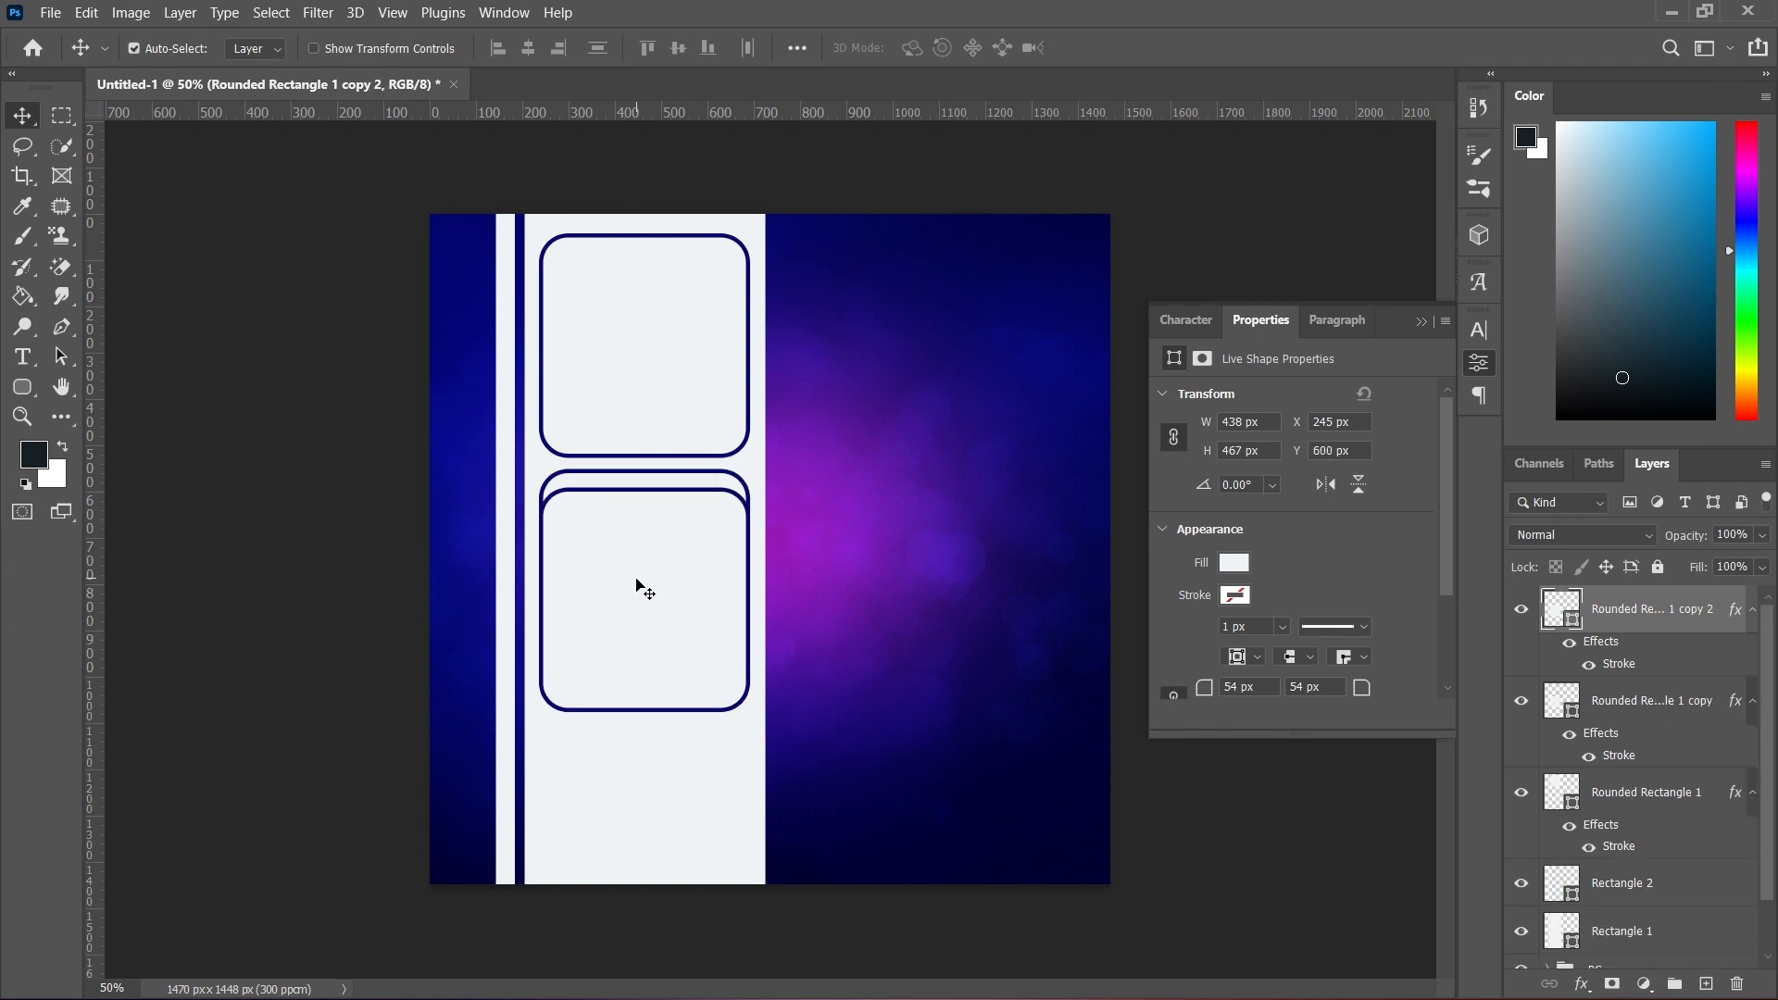
{"action": "left_click_drag", "start_coordinate": [643, 587], "coordinate": [633, 801]}
- Show the transform controls and scale the top rounded rectangle to about 90.69%, keeping it centred in the off-white column
{"action": "left_click", "coordinate": [711, 428]}
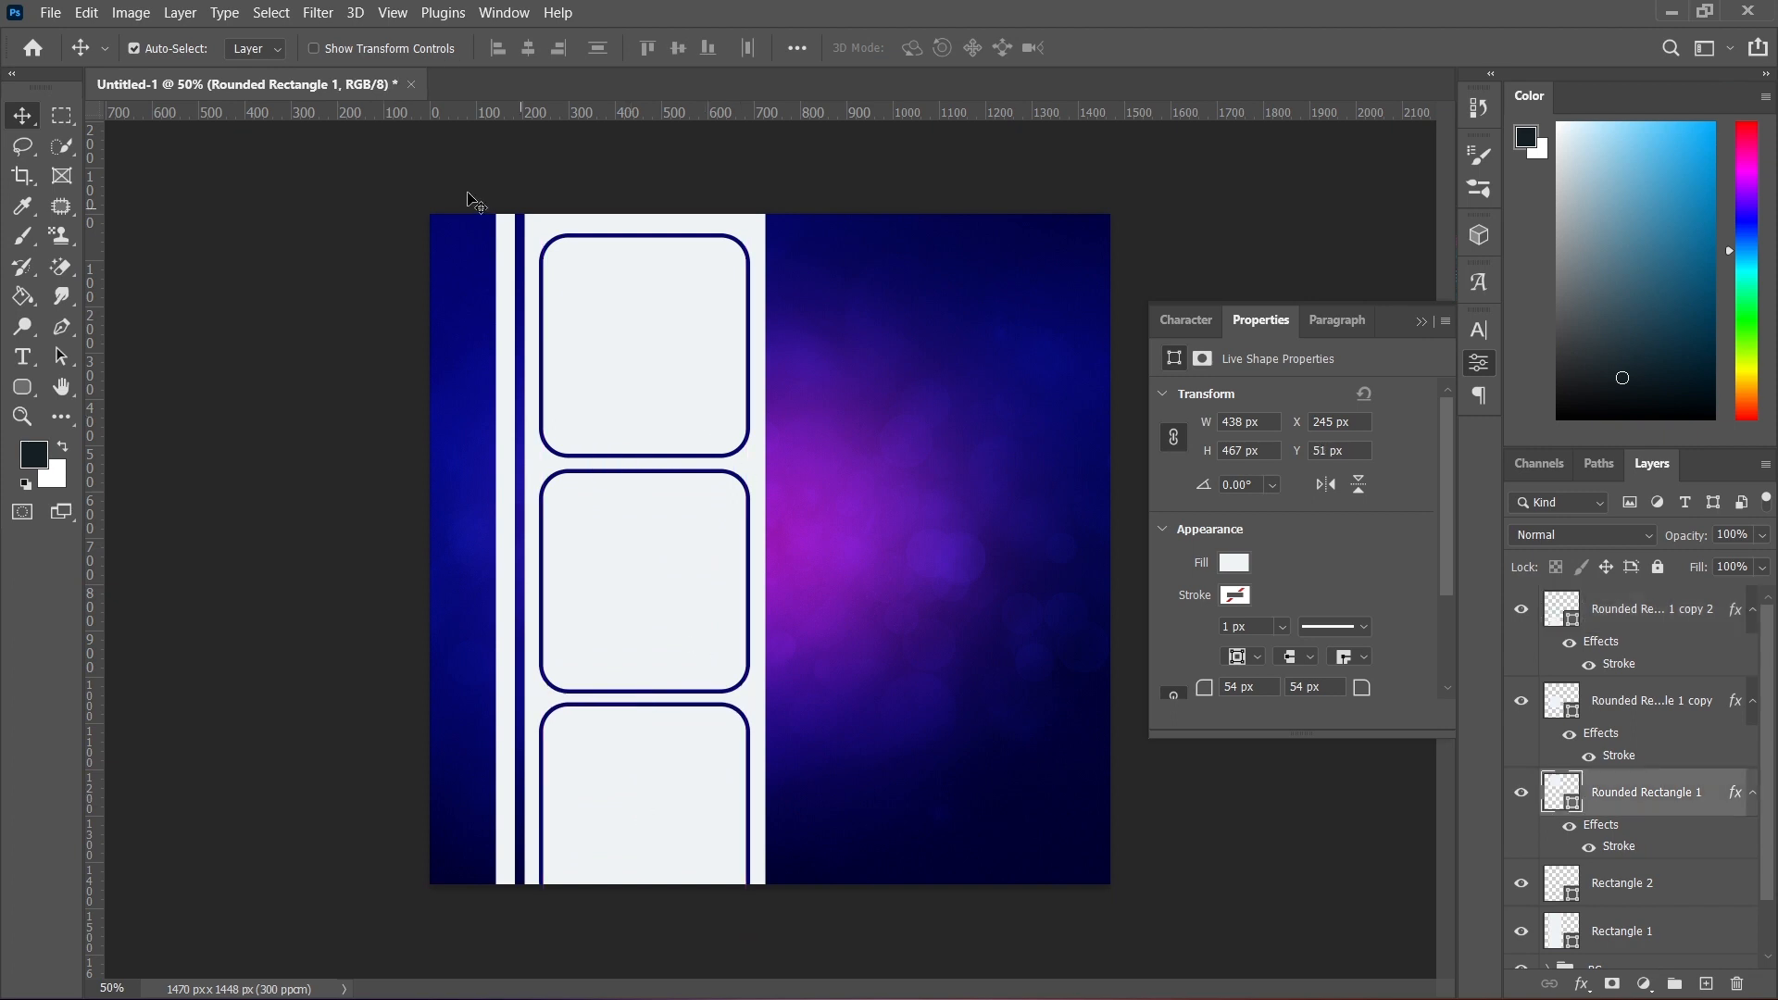
{"action": "left_click", "coordinate": [358, 49]}
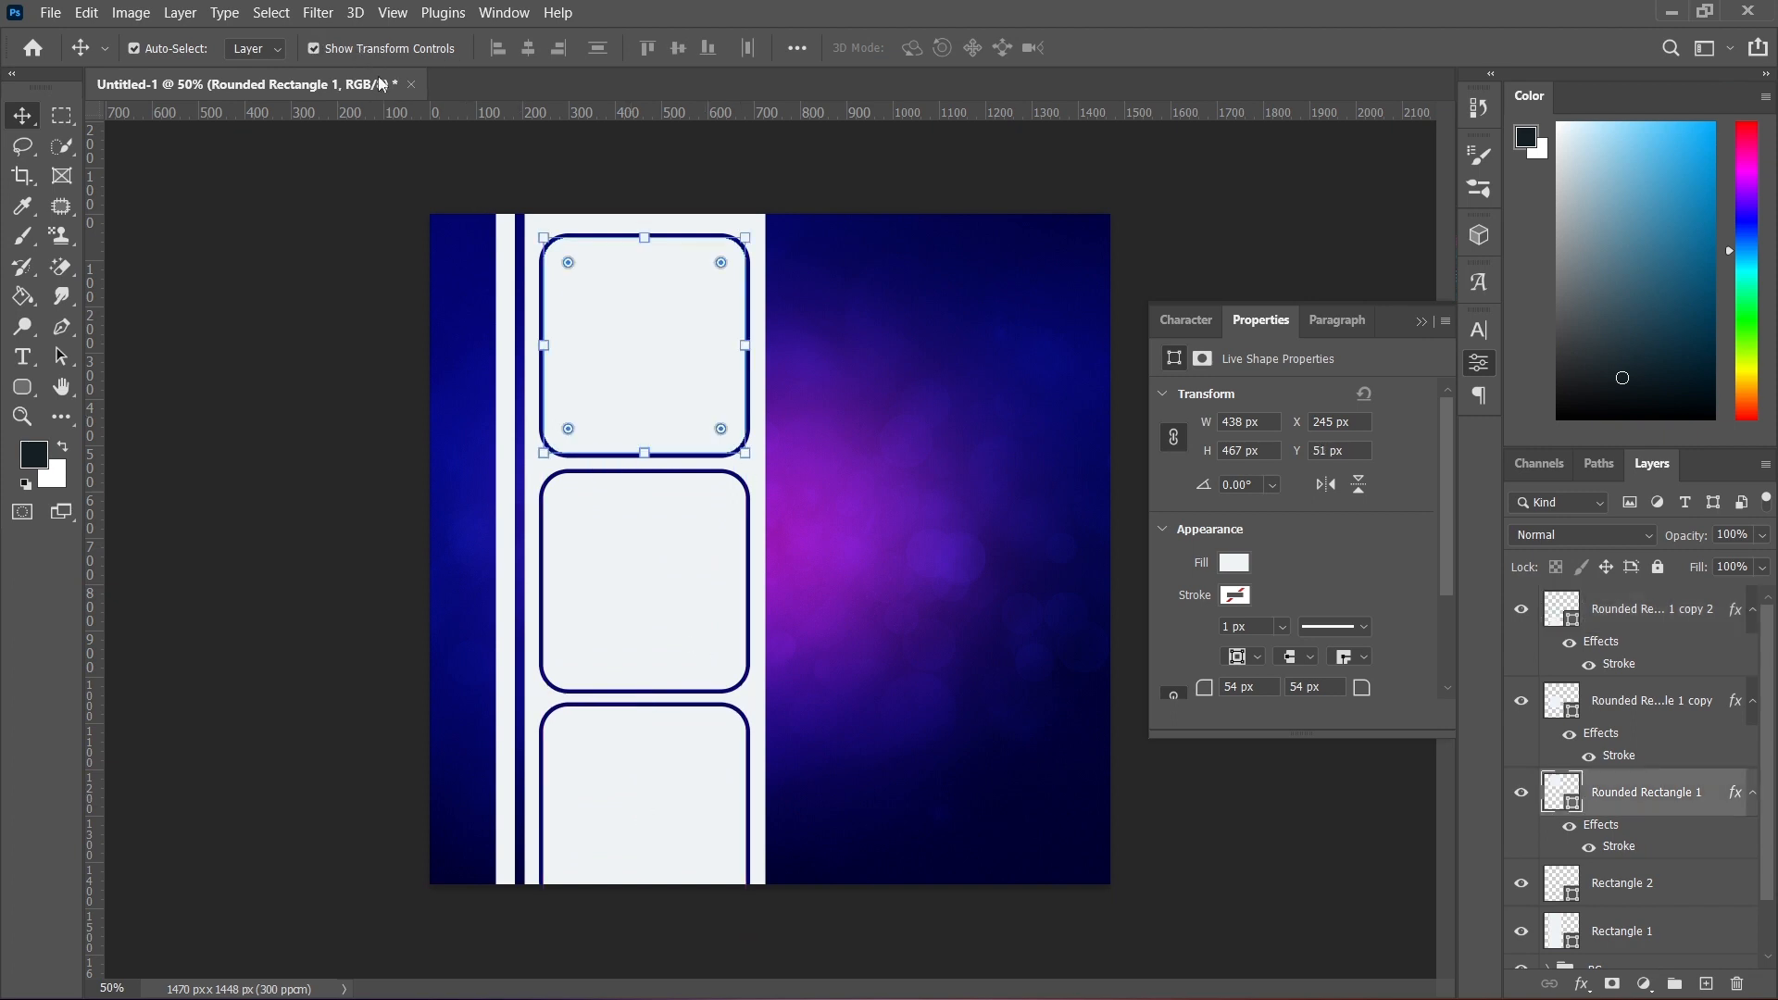
{"action": "left_click", "coordinate": [746, 455]}
{"action": "left_click_drag", "start_coordinate": [746, 455], "coordinate": [734, 442]}
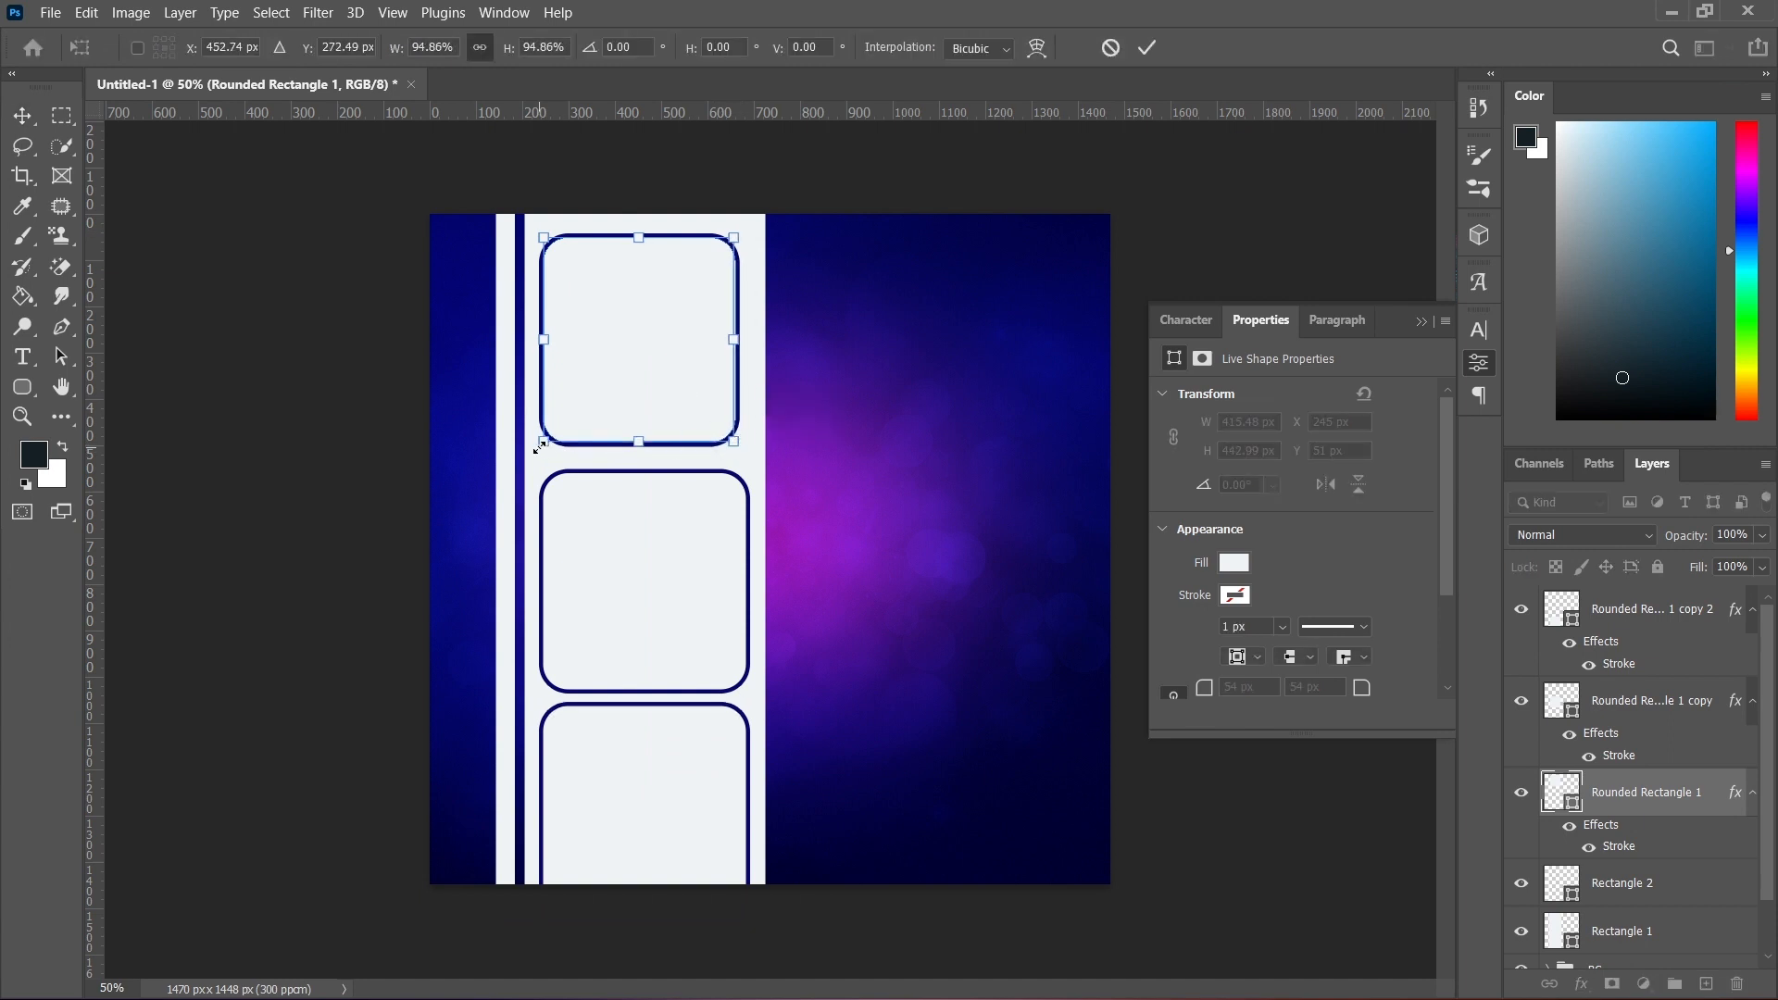
{"action": "left_click_drag", "start_coordinate": [542, 444], "coordinate": [550, 440]}
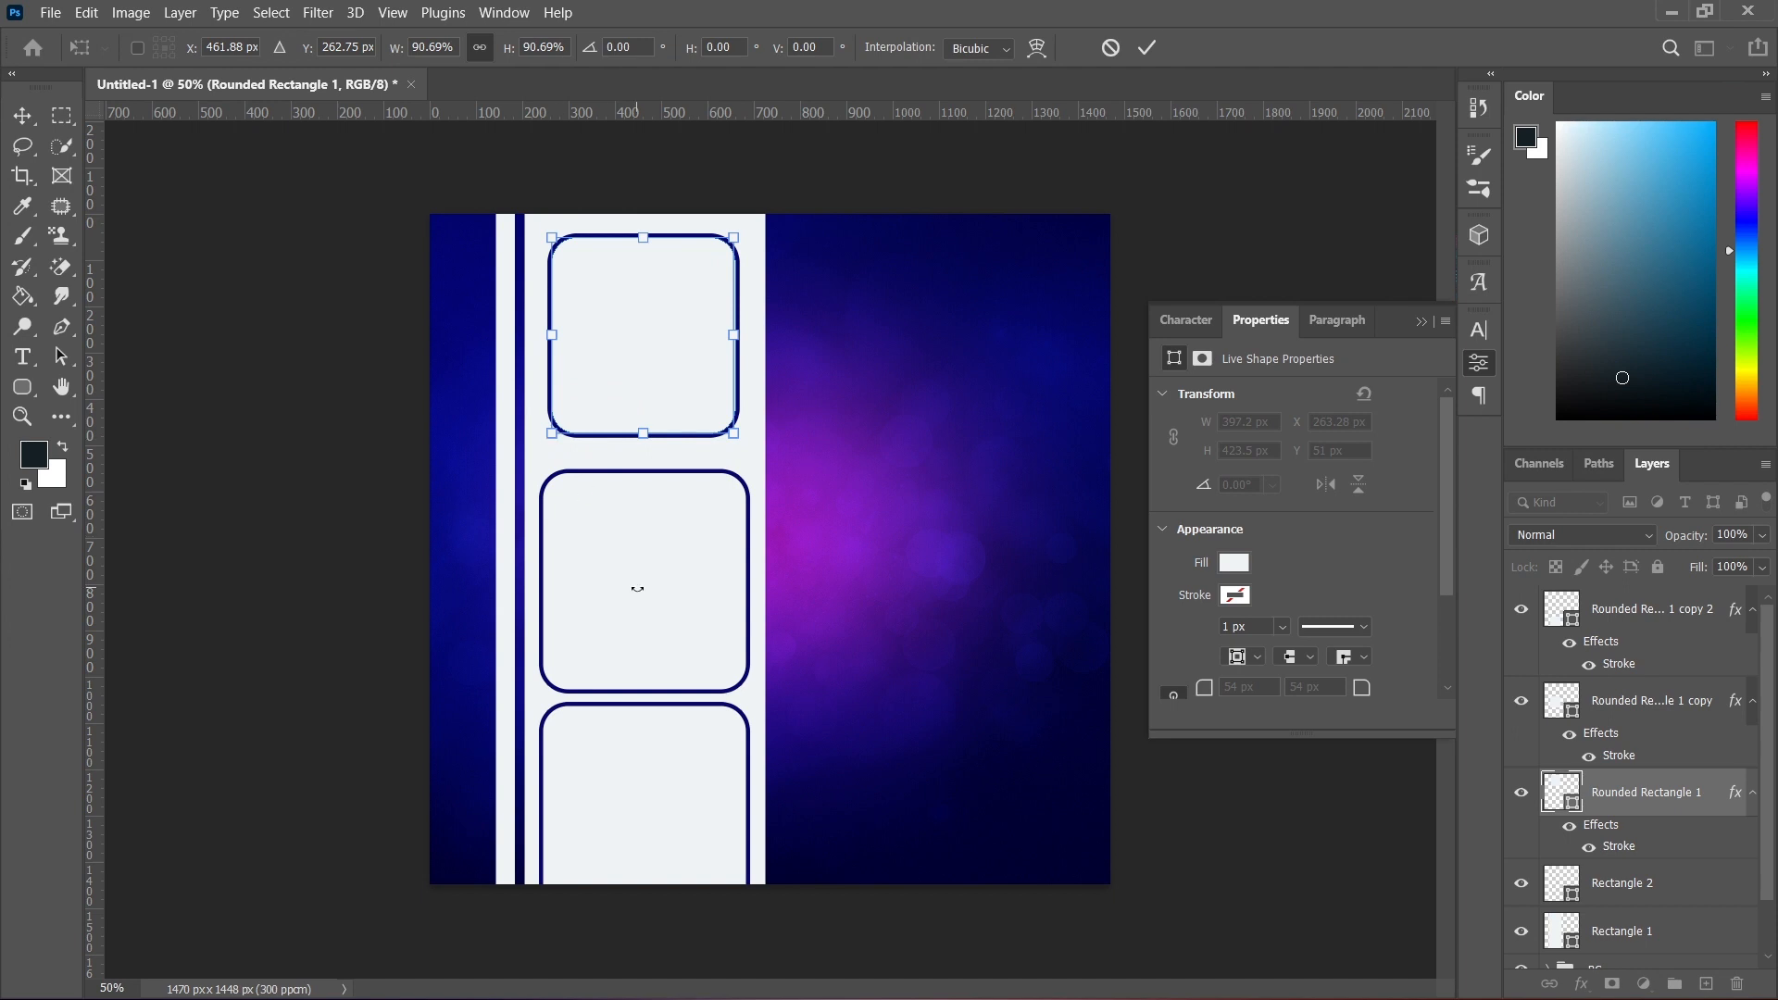
{"action": "left_click", "coordinate": [1154, 44]}
- Move the middle rounded rectangle up closer to the top one and scale it to about 87.34%
{"action": "left_click_drag", "start_coordinate": [691, 553], "coordinate": [683, 521]}
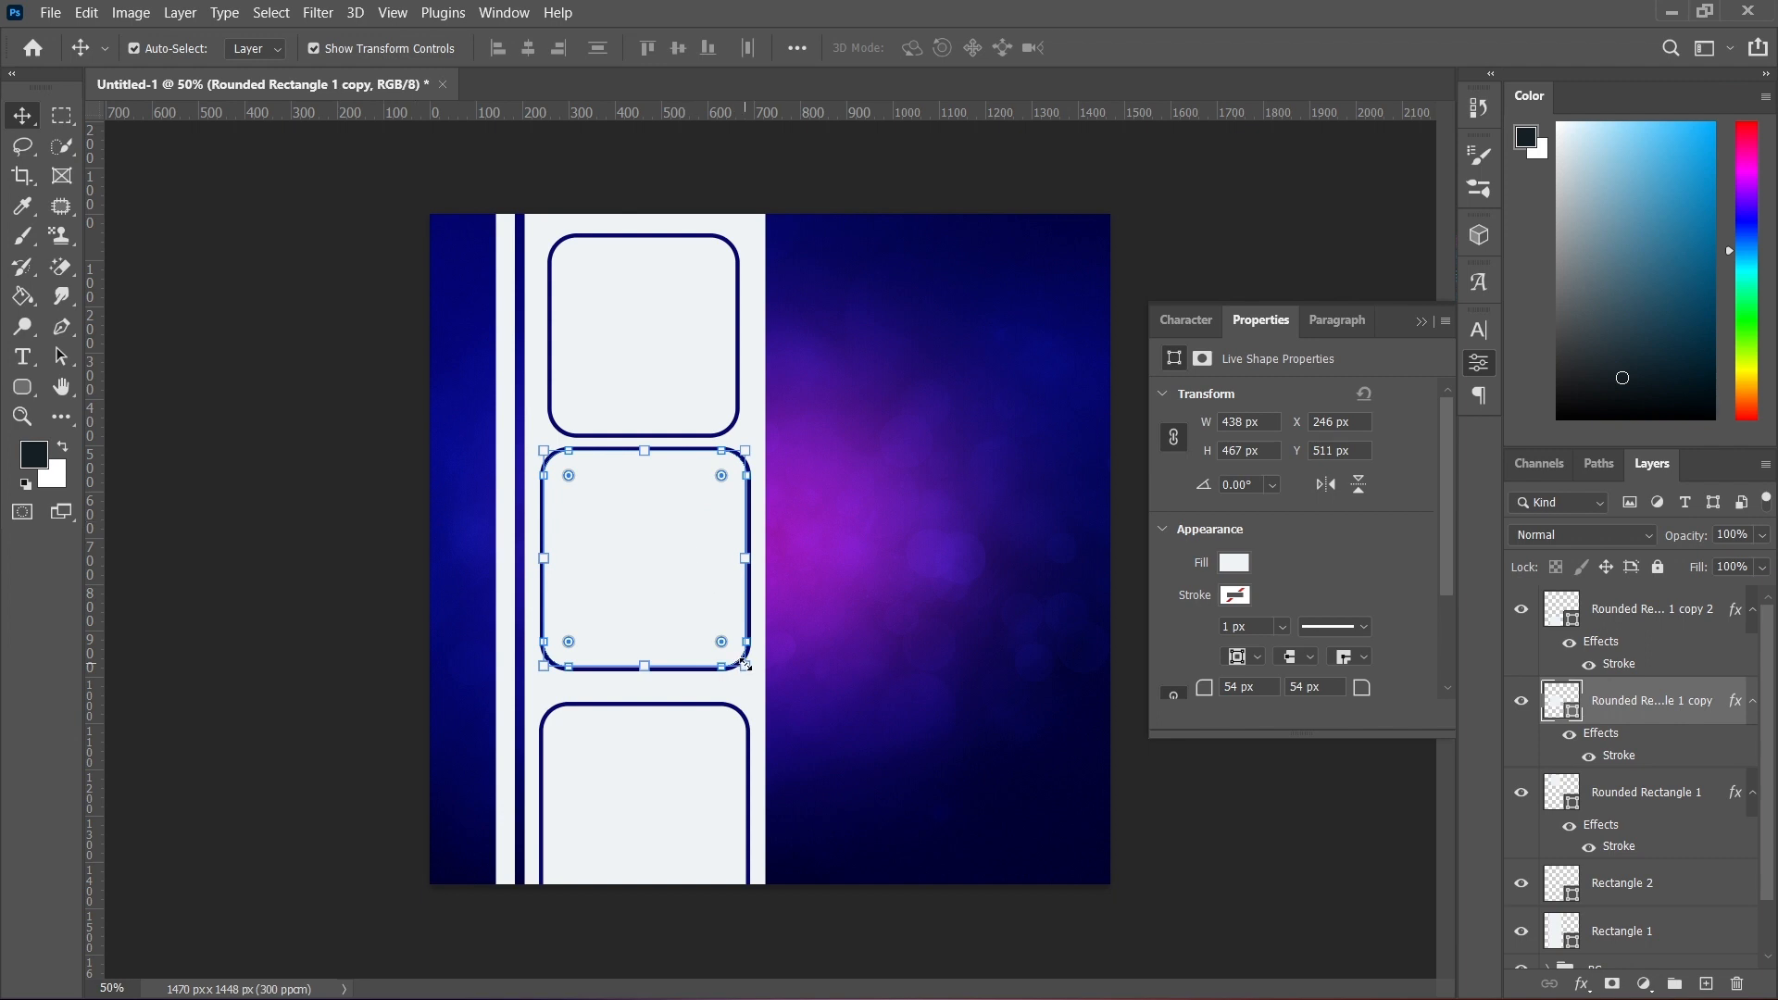
{"action": "left_click_drag", "start_coordinate": [745, 663], "coordinate": [735, 652]}
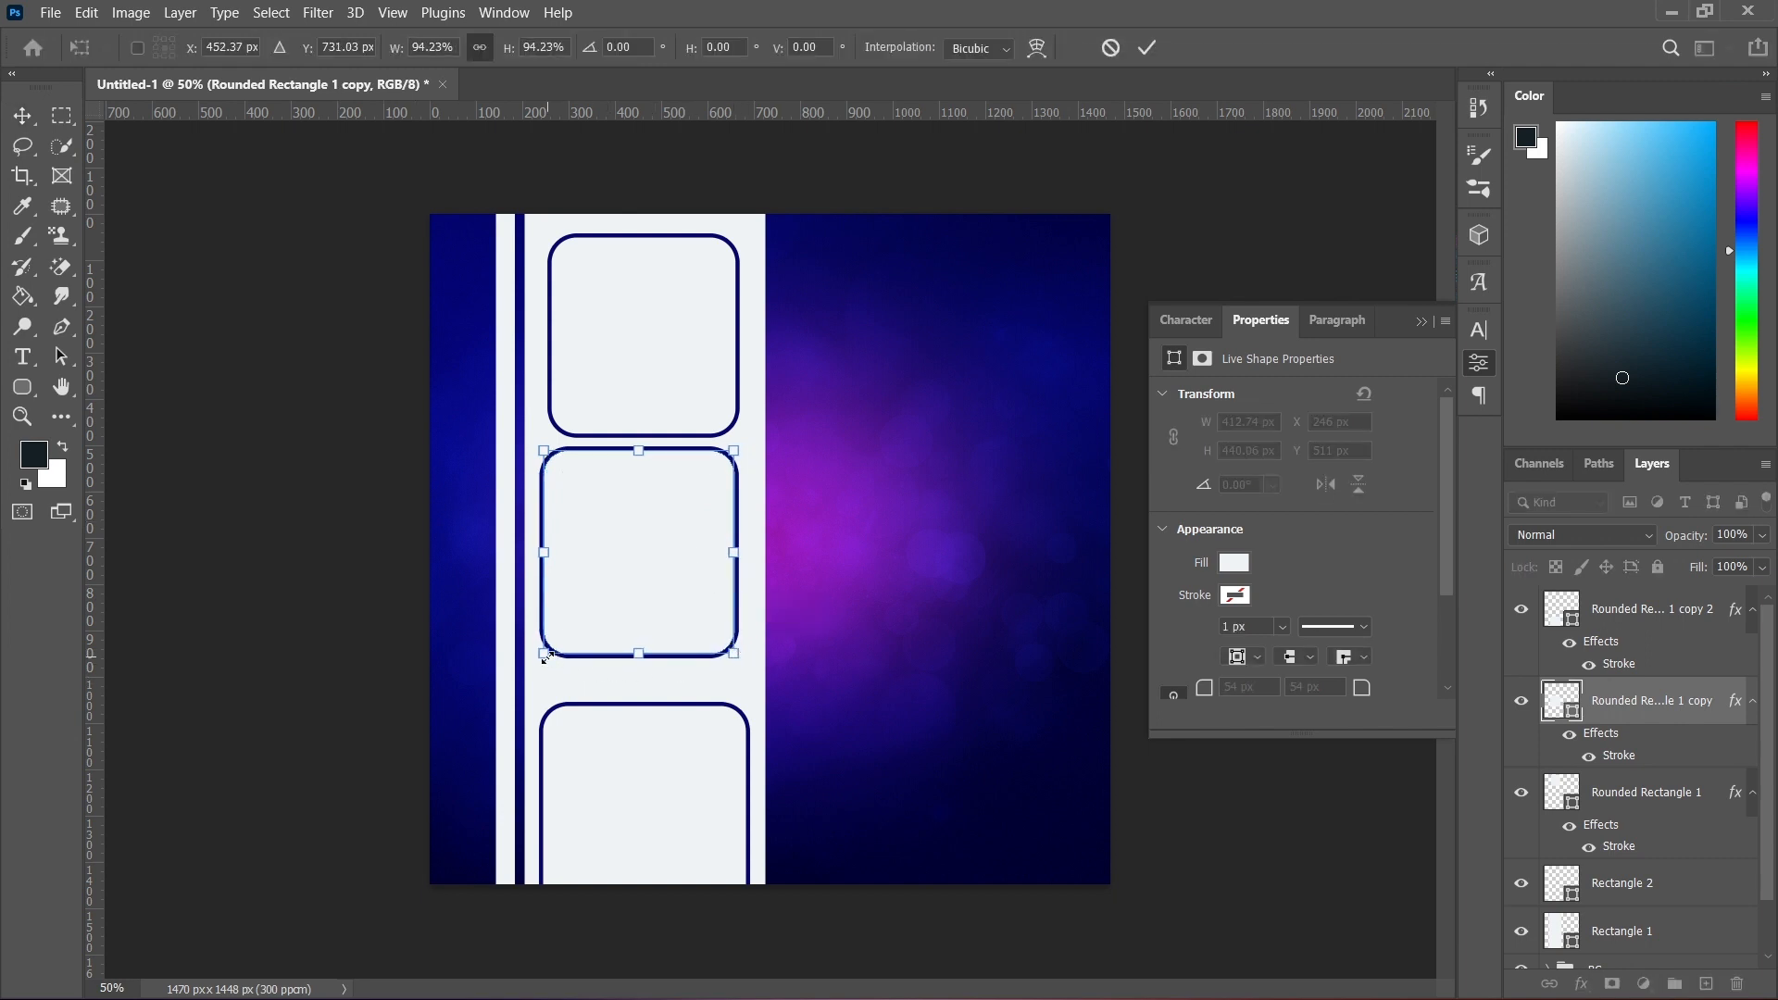
{"action": "left_click_drag", "start_coordinate": [546, 655], "coordinate": [558, 639]}
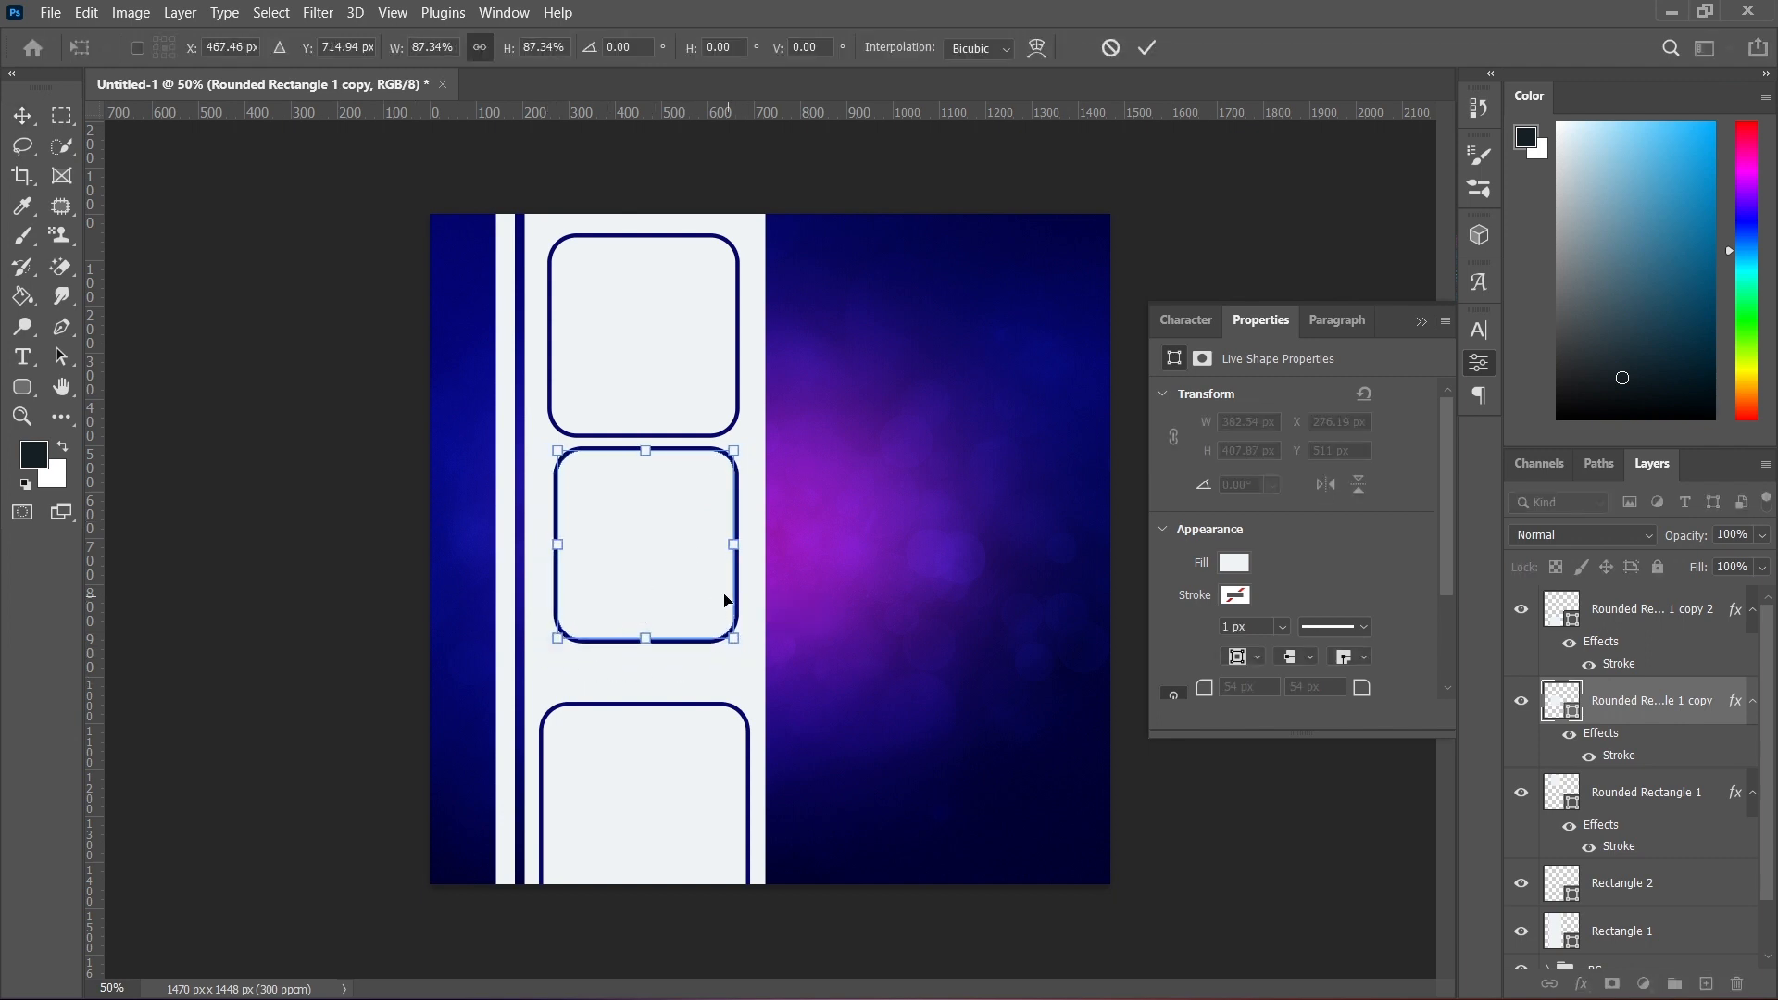
- Centre the middle rounded rectangle under the top one, nudge it up 10 px, and apply the transform
{"action": "left_click_drag", "start_coordinate": [710, 586], "coordinate": [707, 583]}
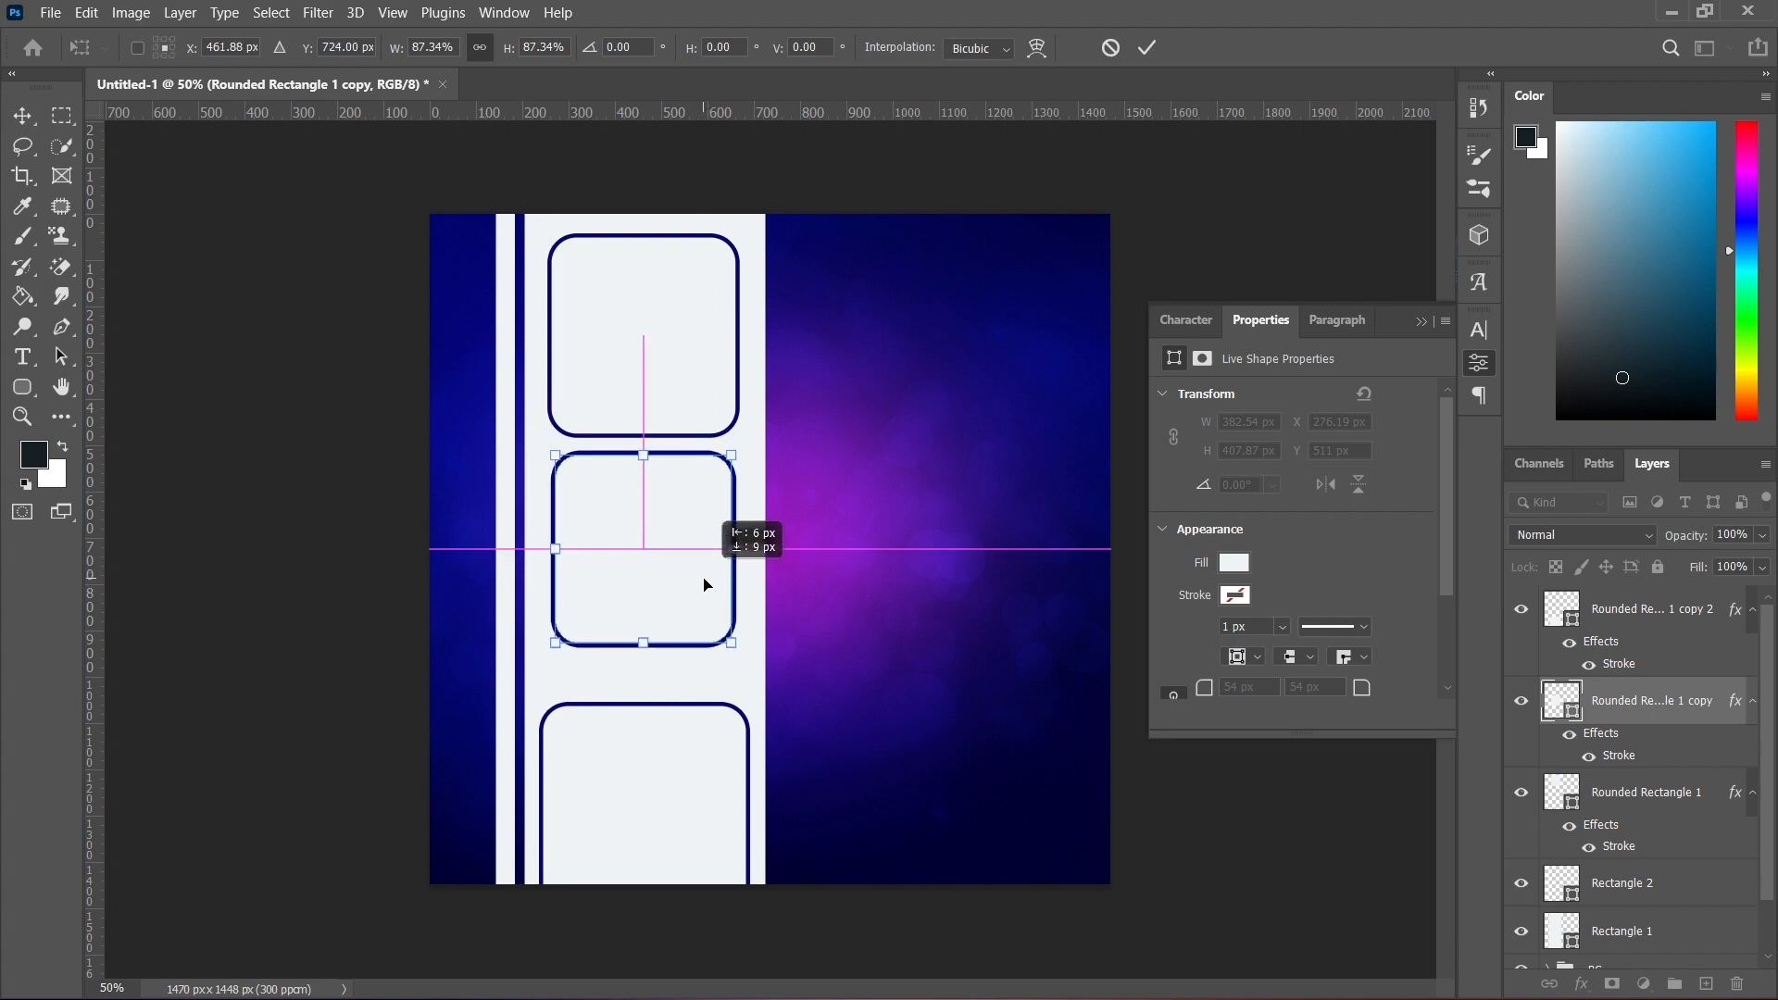
{"action": "key", "text": "Up"}
{"action": "key", "text": "Up"}
{"action": "key", "text": "Up"}
{"action": "key", "text": "Up"}
{"action": "key", "text": "Up"}
{"action": "key", "text": "Up"}
{"action": "key", "text": "Up"}
{"action": "key", "text": "Up"}
{"action": "key", "text": "Up"}
{"action": "key", "text": "Up"}
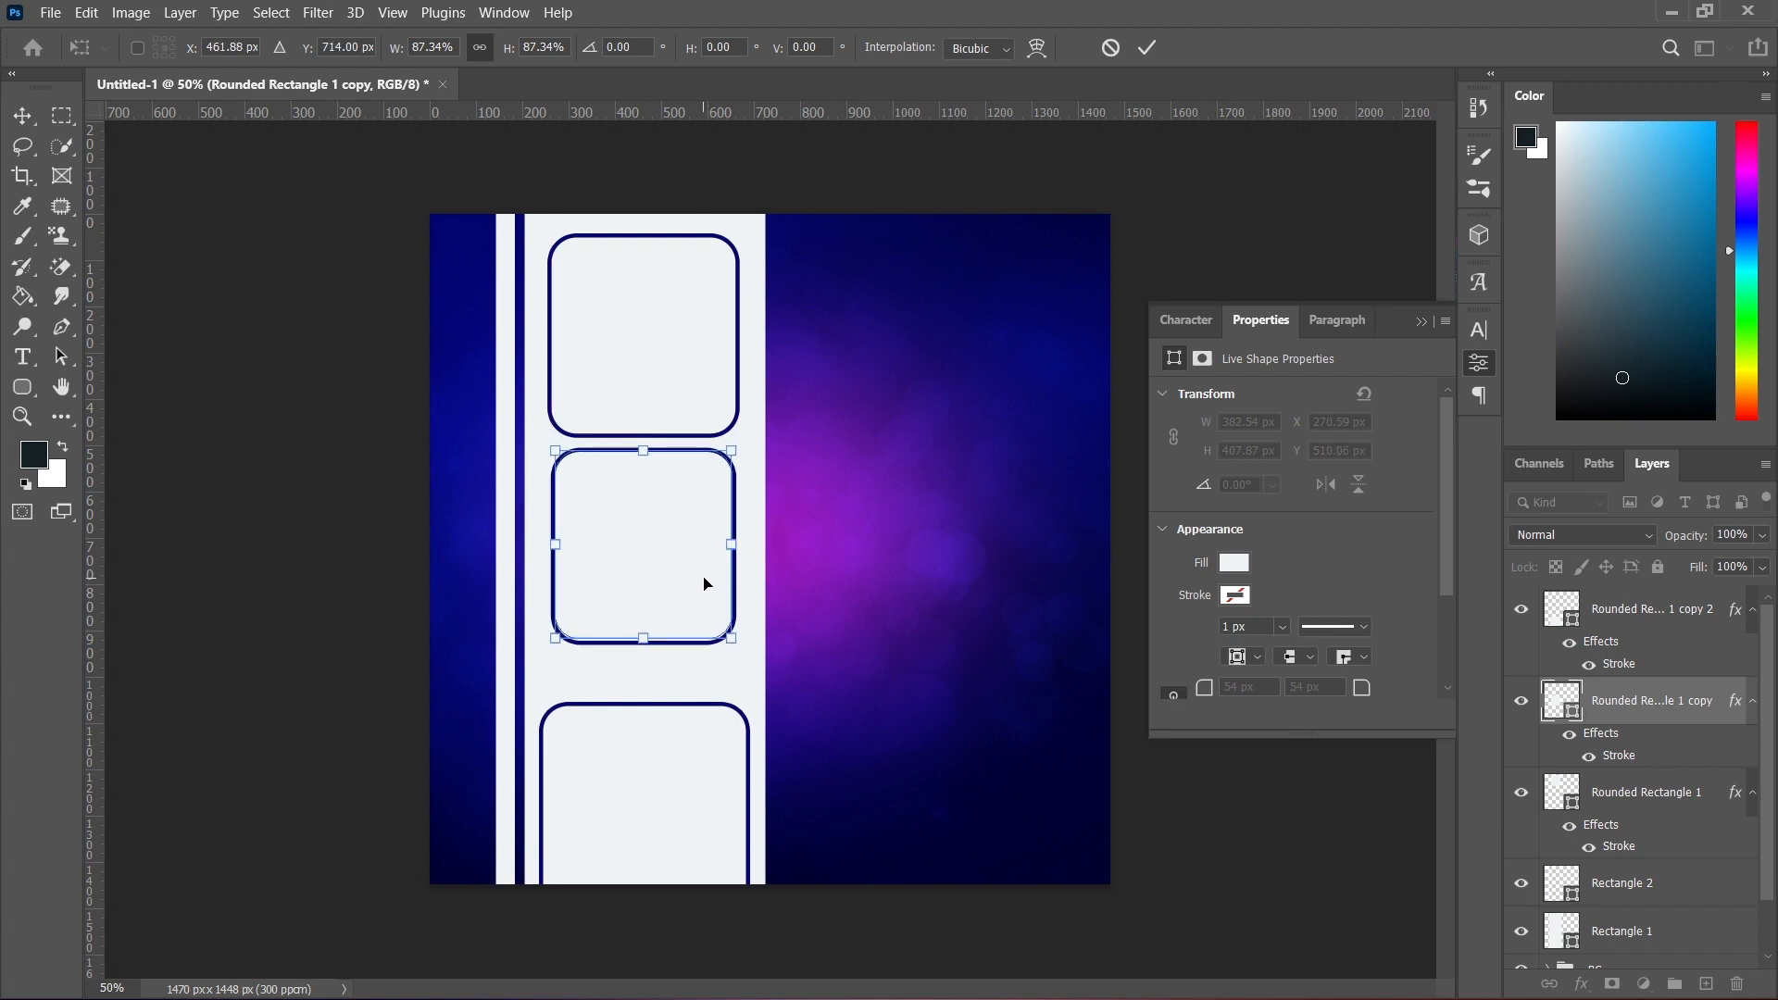
{"action": "left_click", "coordinate": [1146, 47]}
- Scale the bottom rounded rectangle to about 88.14% and move it up just below the middle one, within the canvas
{"action": "left_click", "coordinate": [647, 829]}
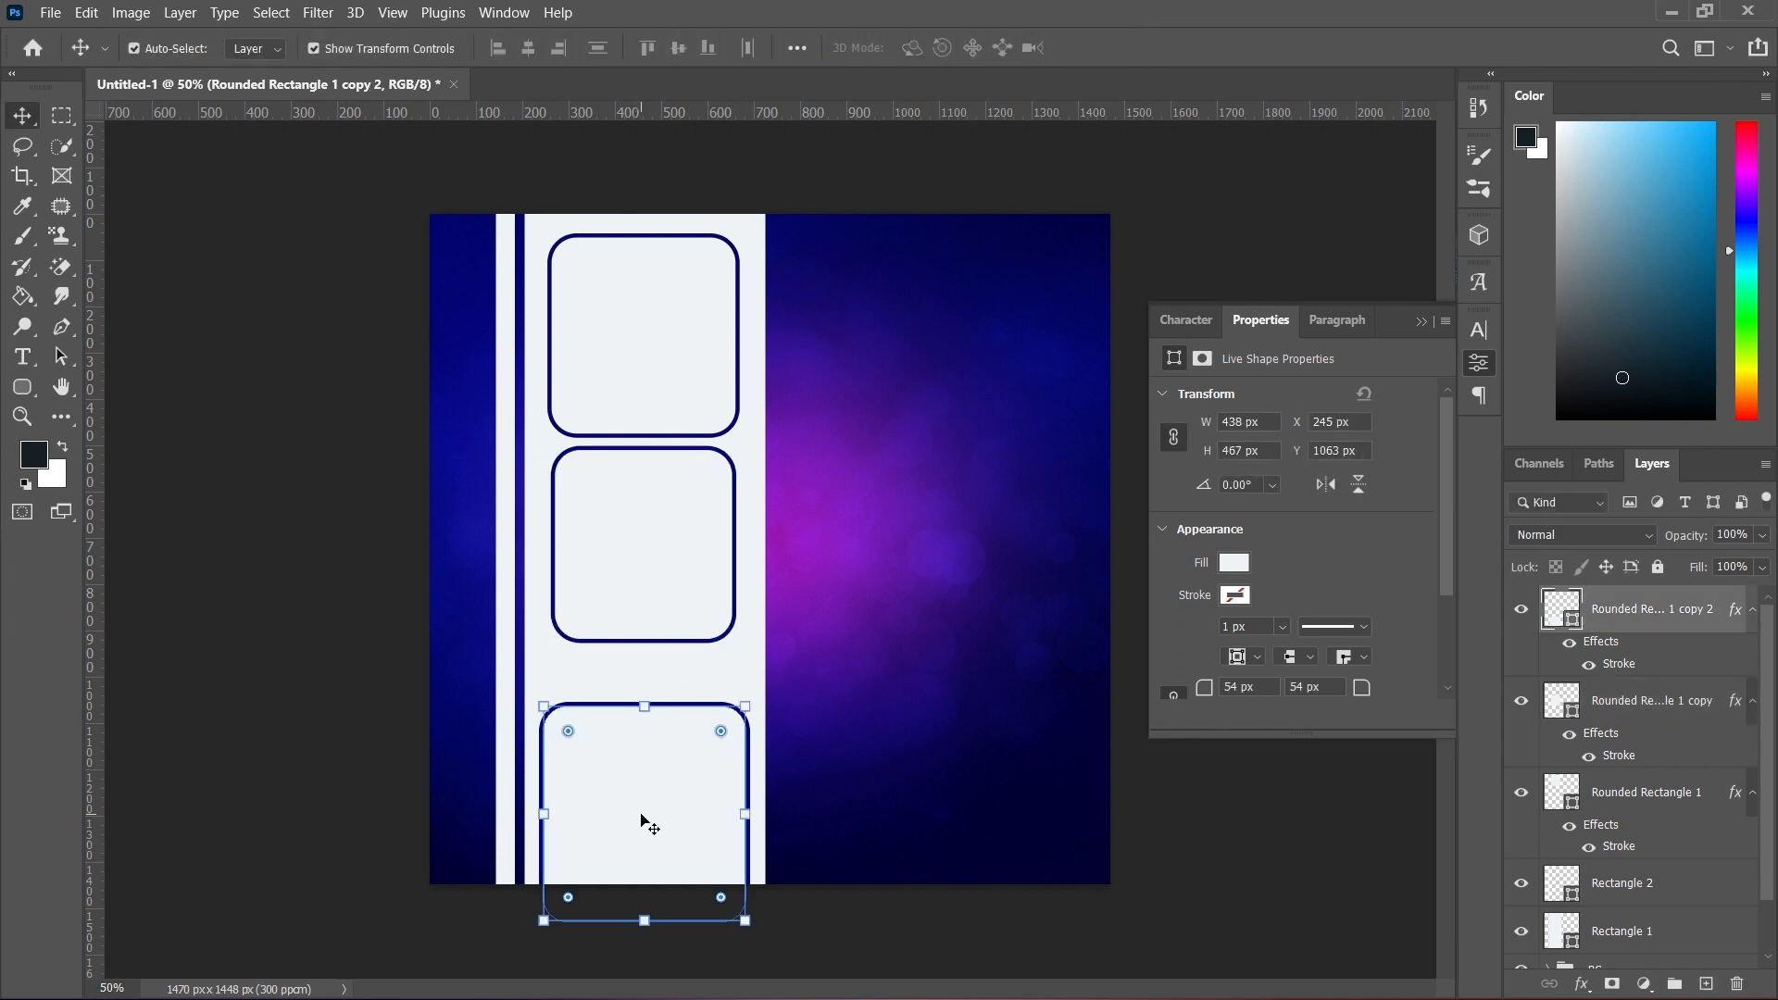
{"action": "left_click_drag", "start_coordinate": [747, 922], "coordinate": [690, 807]}
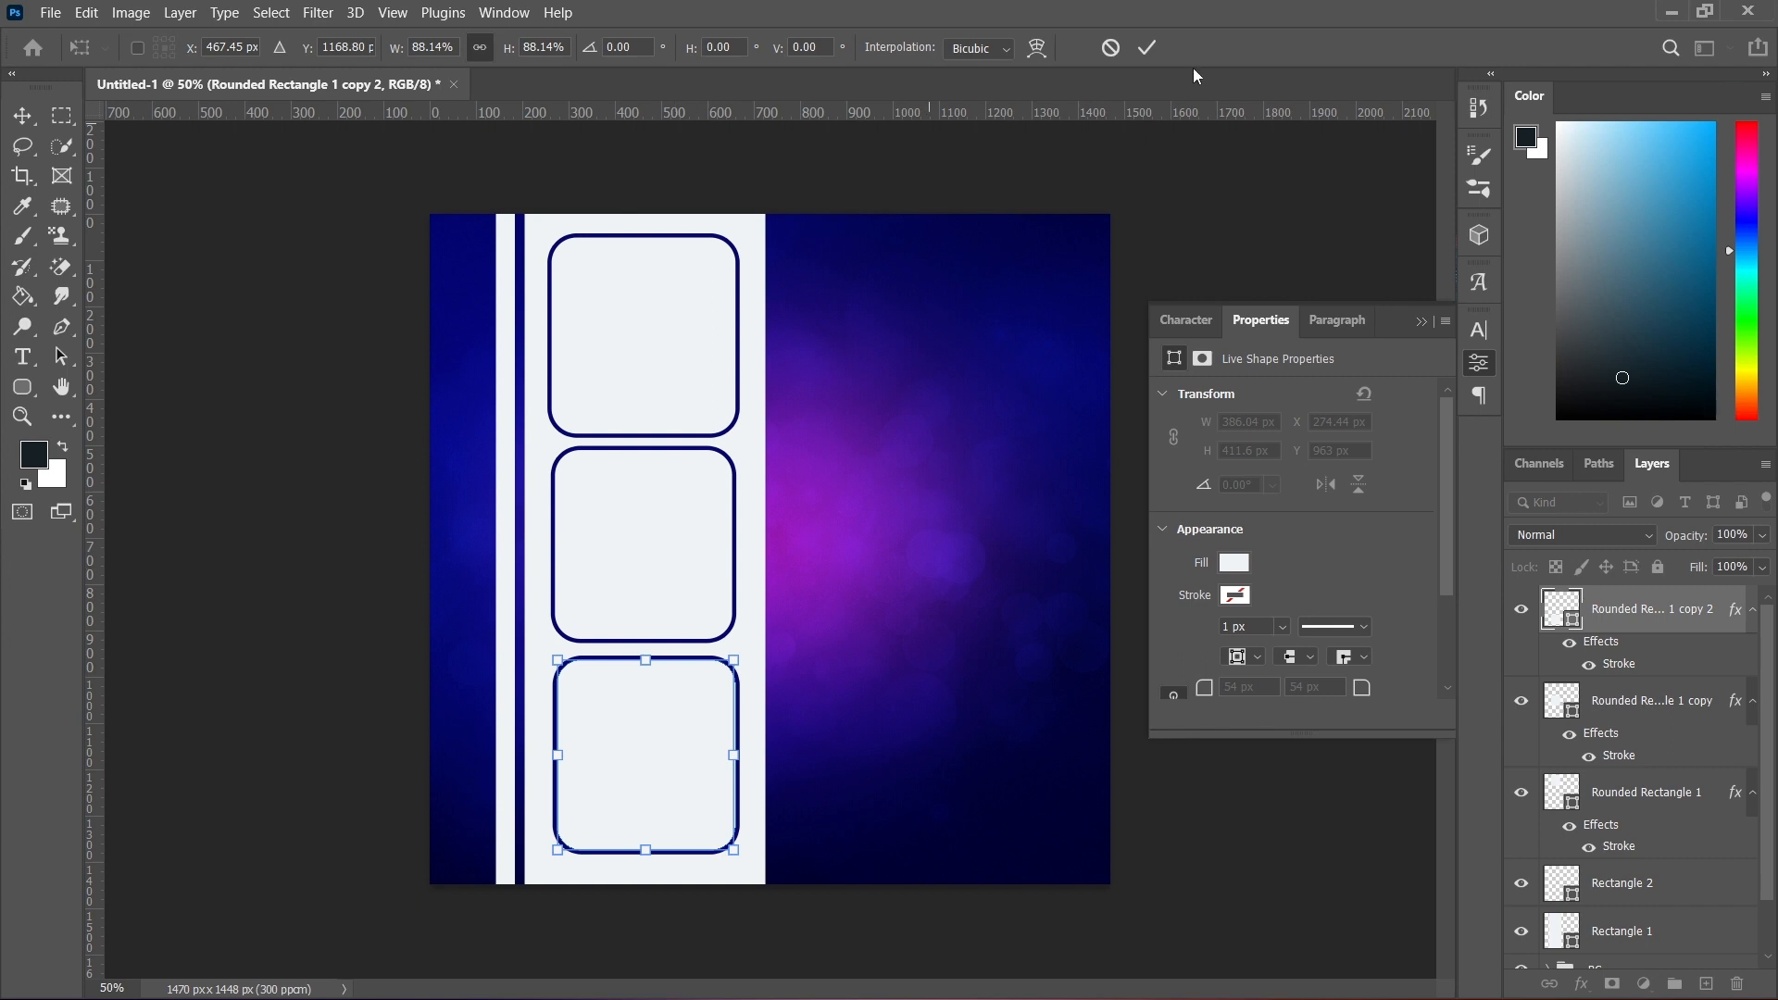
{"action": "left_click", "coordinate": [1148, 48]}
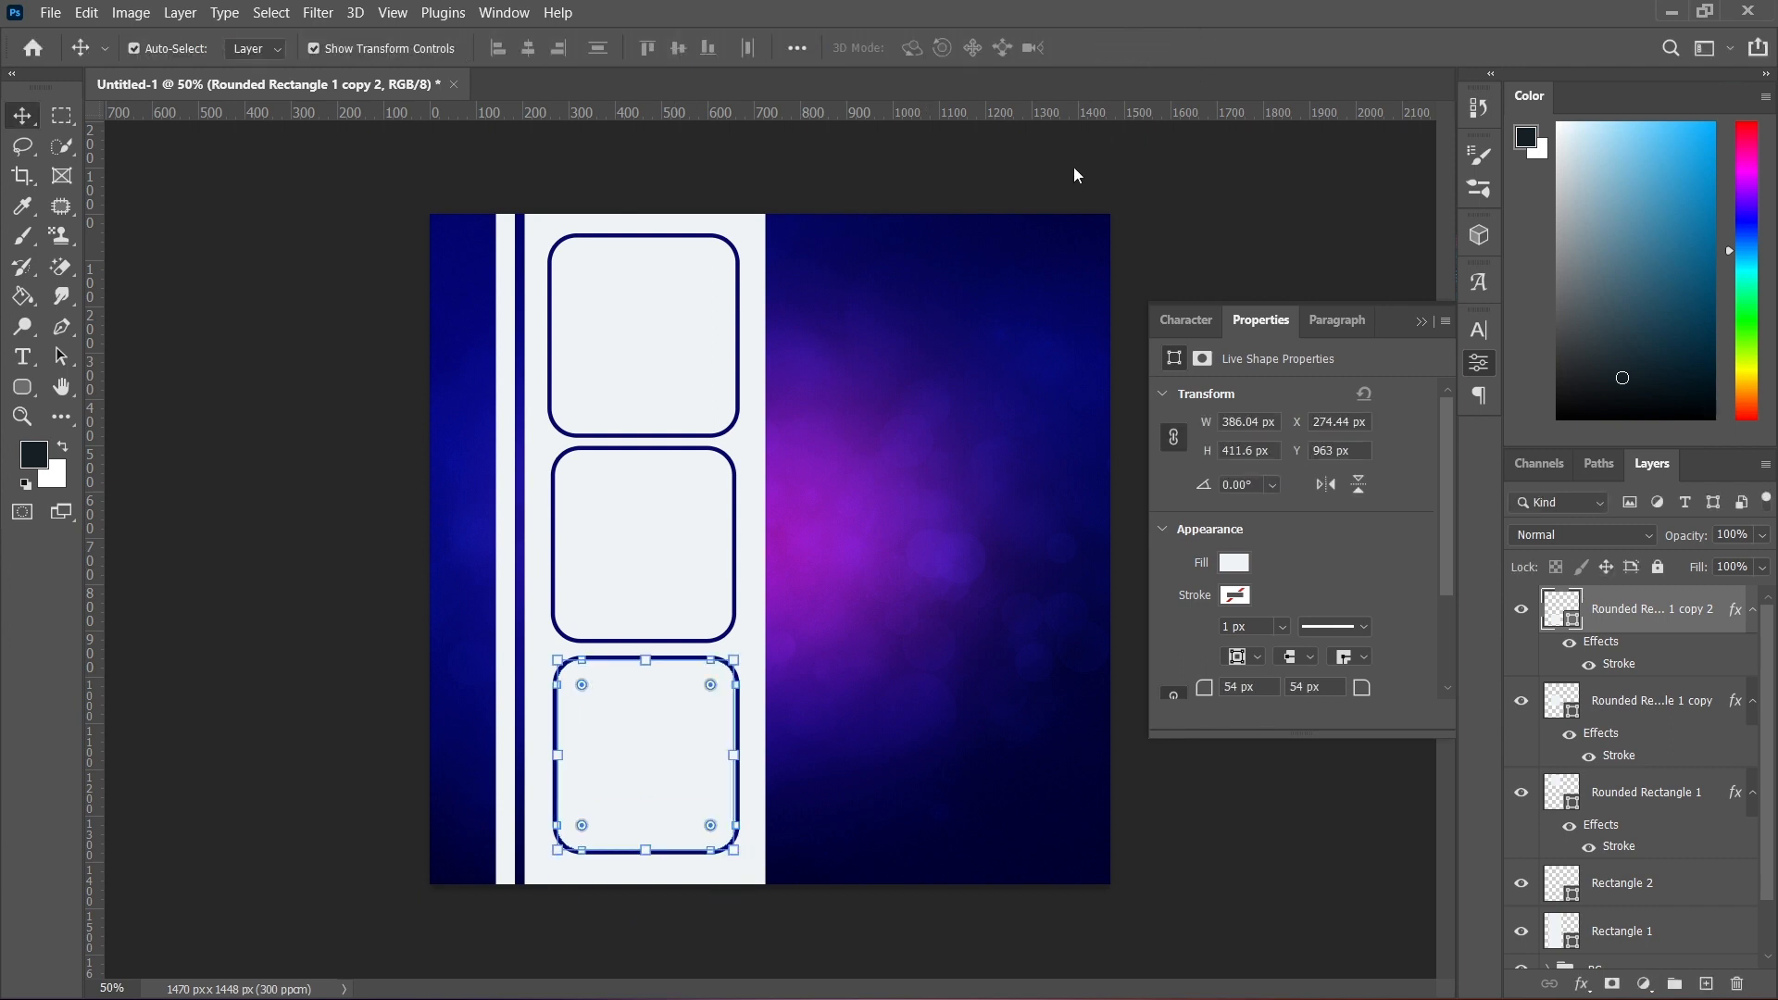
- Place the Short Bob Wigs photo from the Downloads folder directly above the top rounded rectangle's layer
{"action": "left_click", "coordinate": [731, 565]}
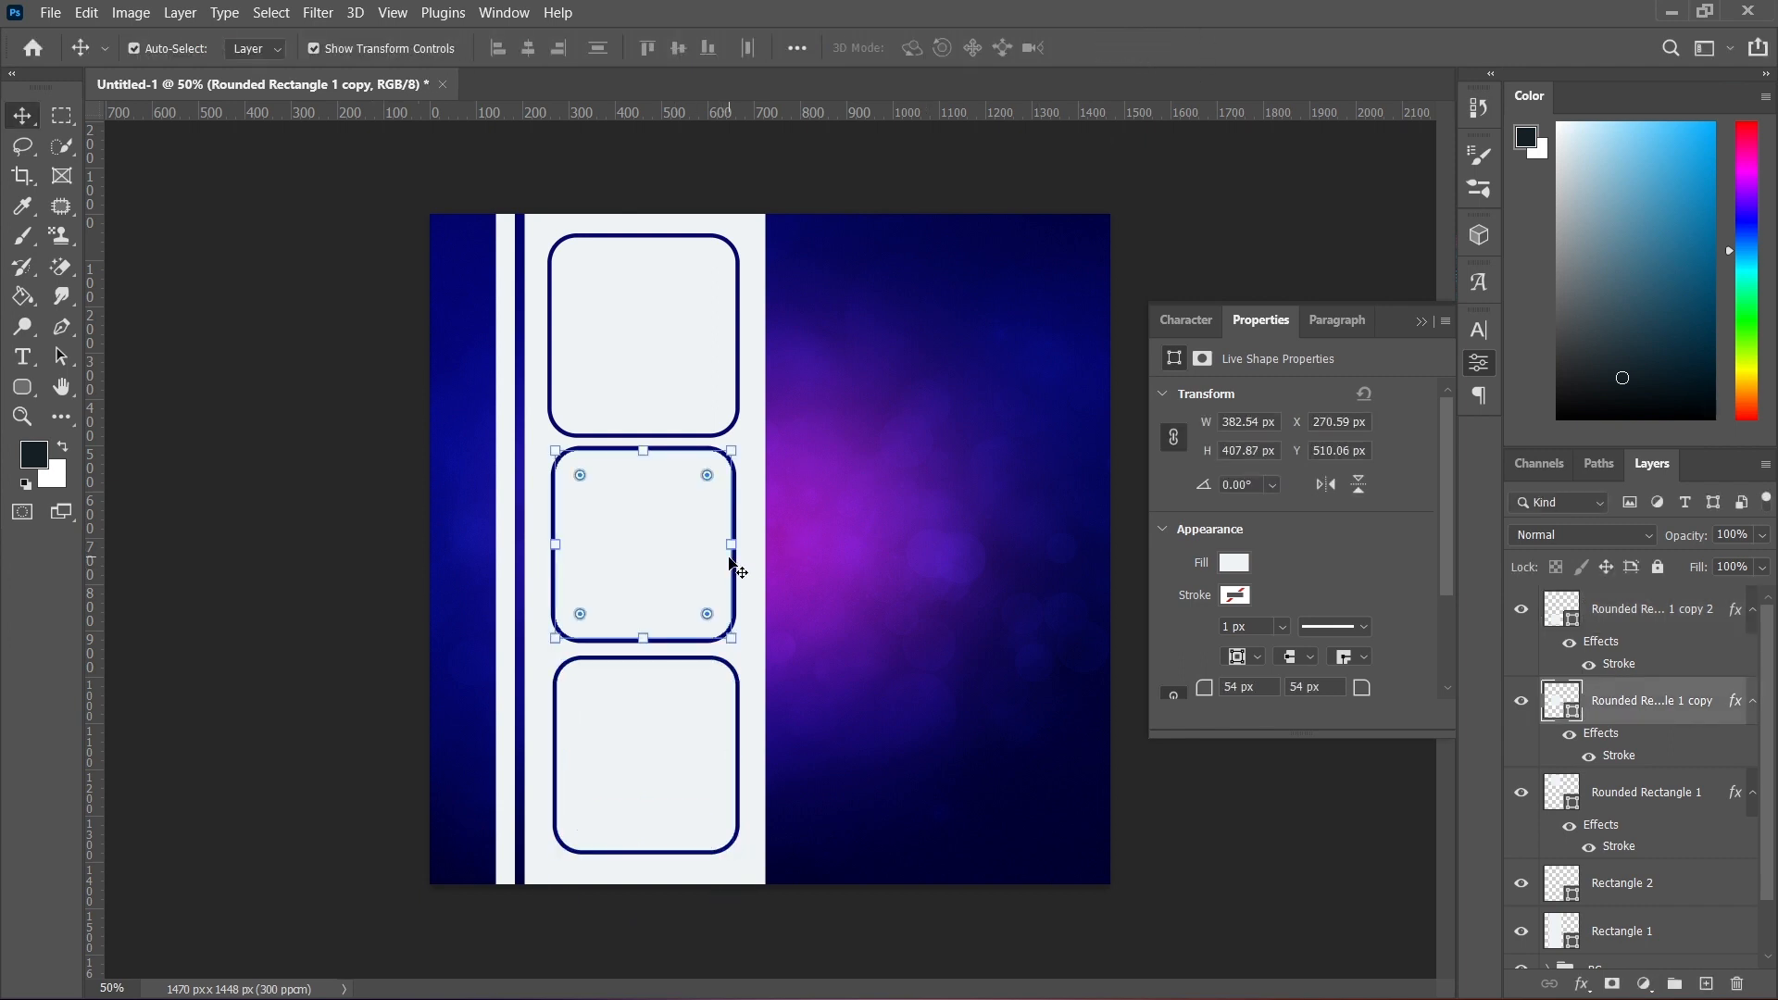
{"action": "left_click", "coordinate": [691, 330]}
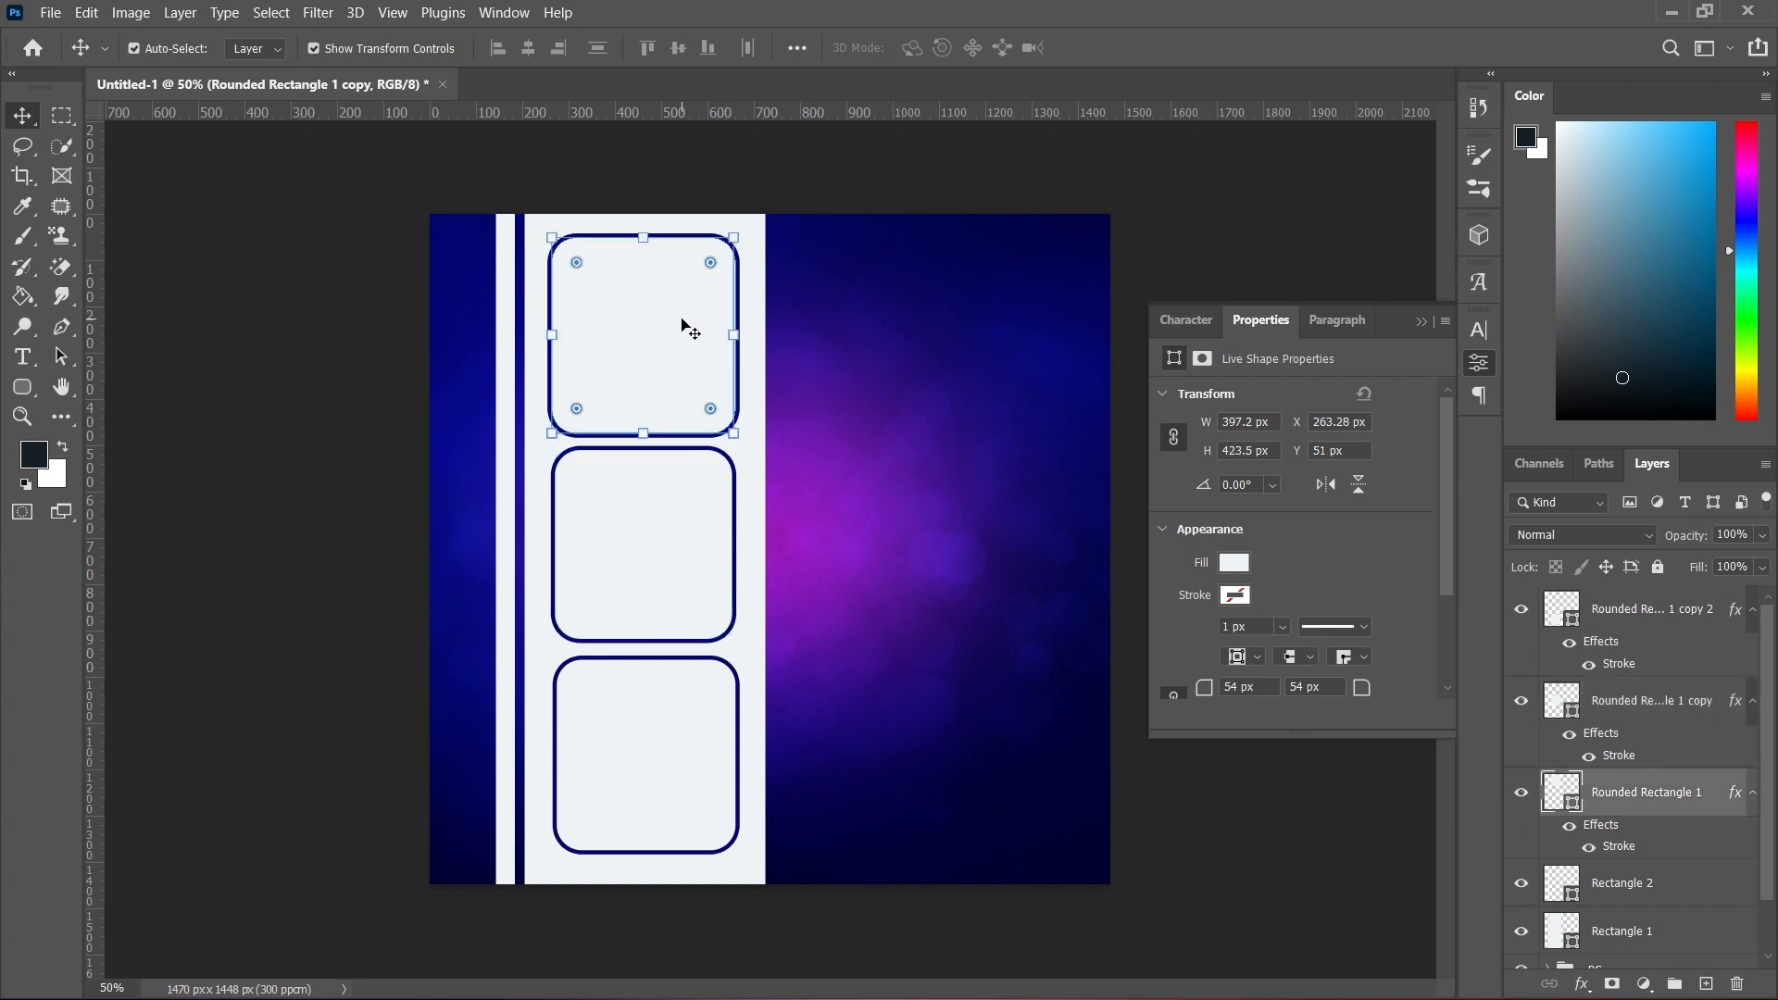
{"action": "mouse_move", "coordinate": [912, 981]}
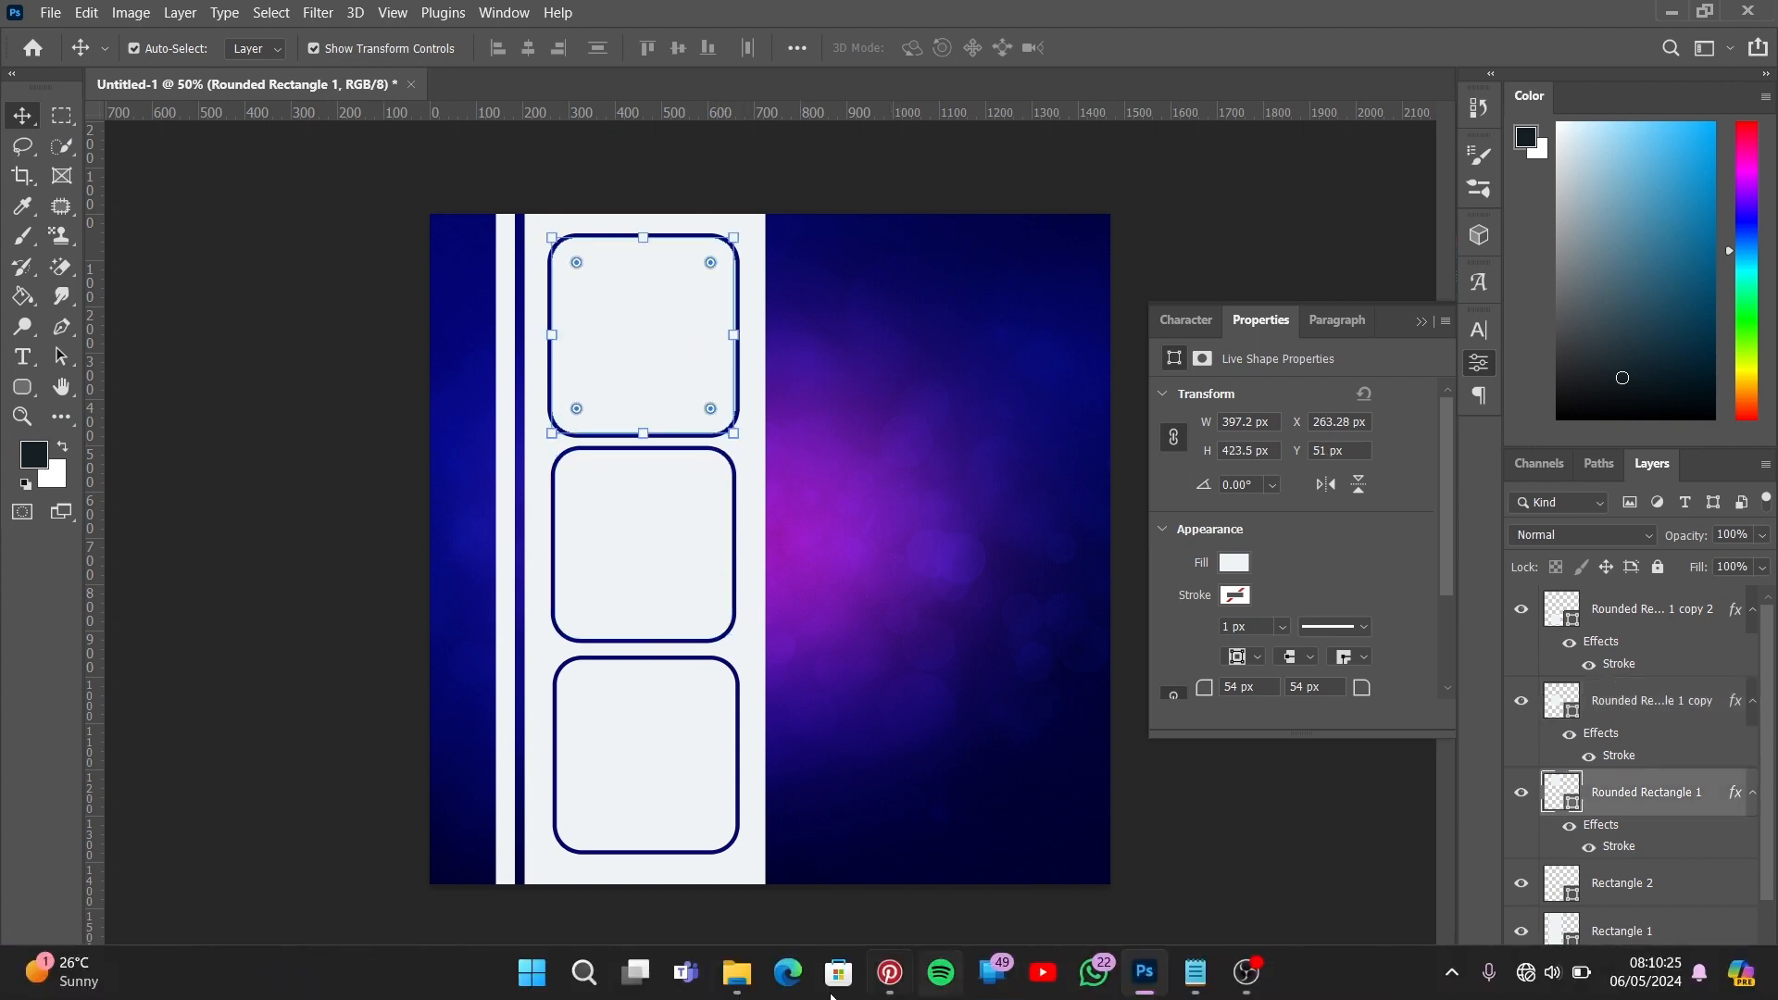
{"action": "left_click", "coordinate": [744, 994]}
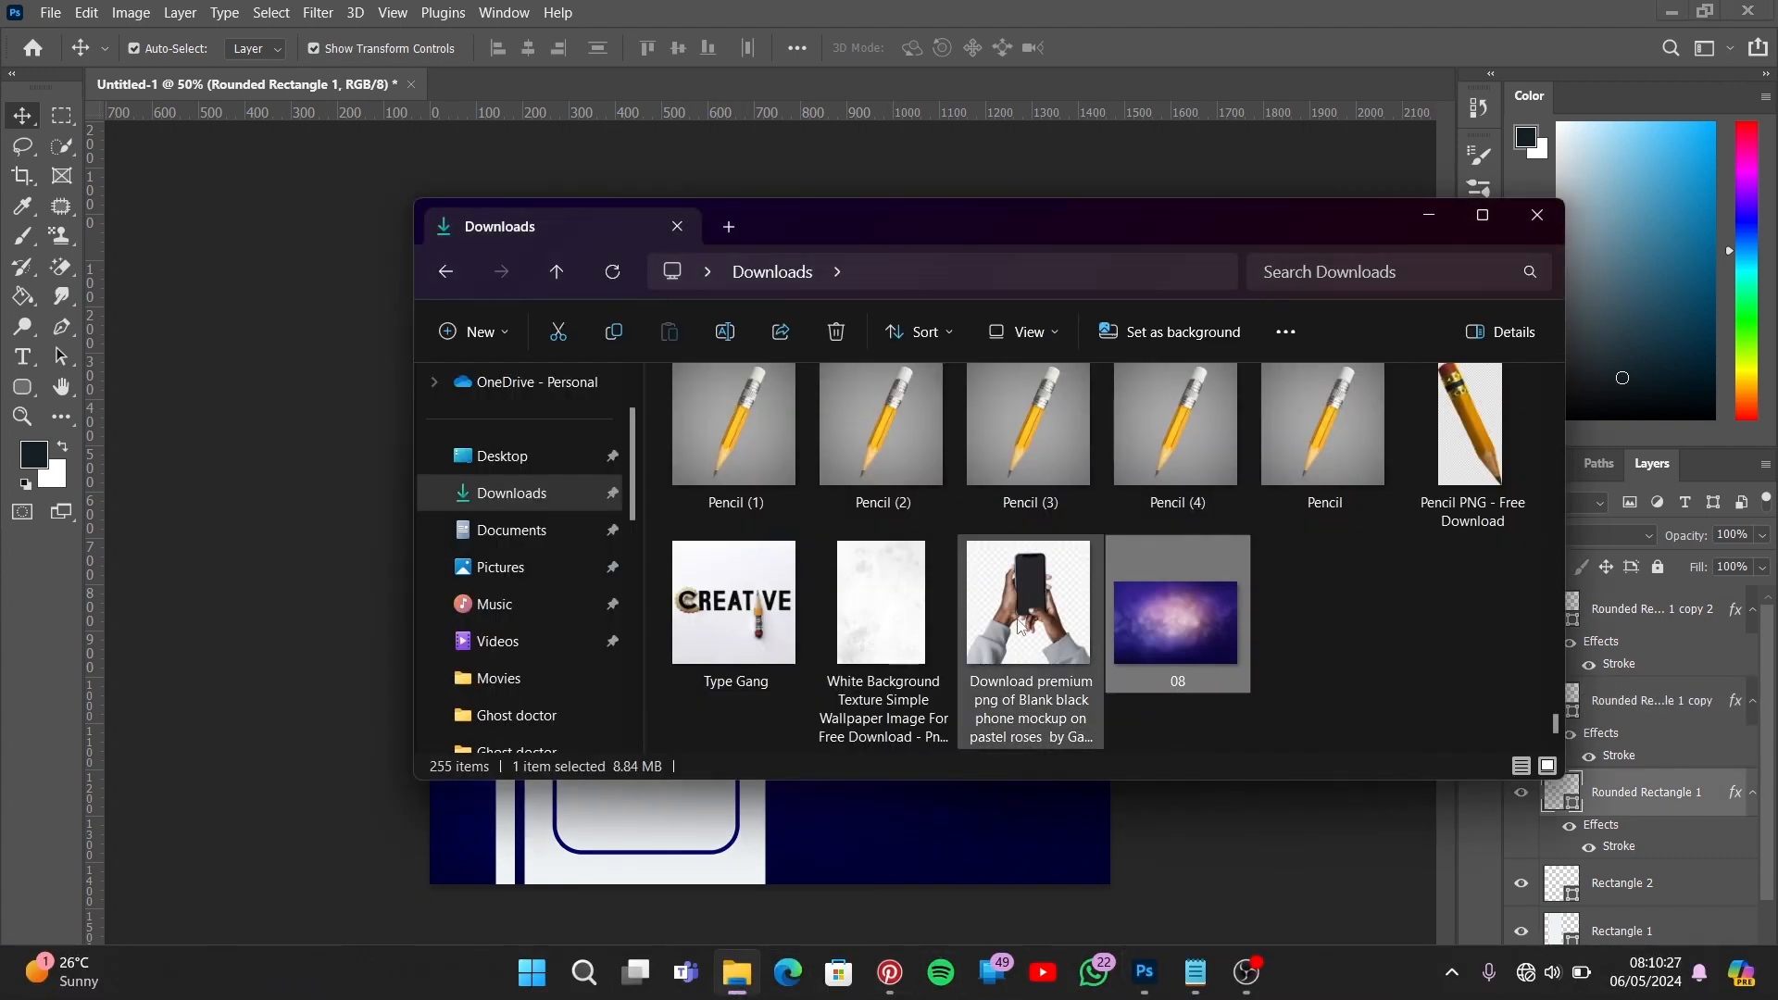
{"action": "scroll", "coordinate": [936, 537], "scroll_direction": "up", "scroll_amount": 20}
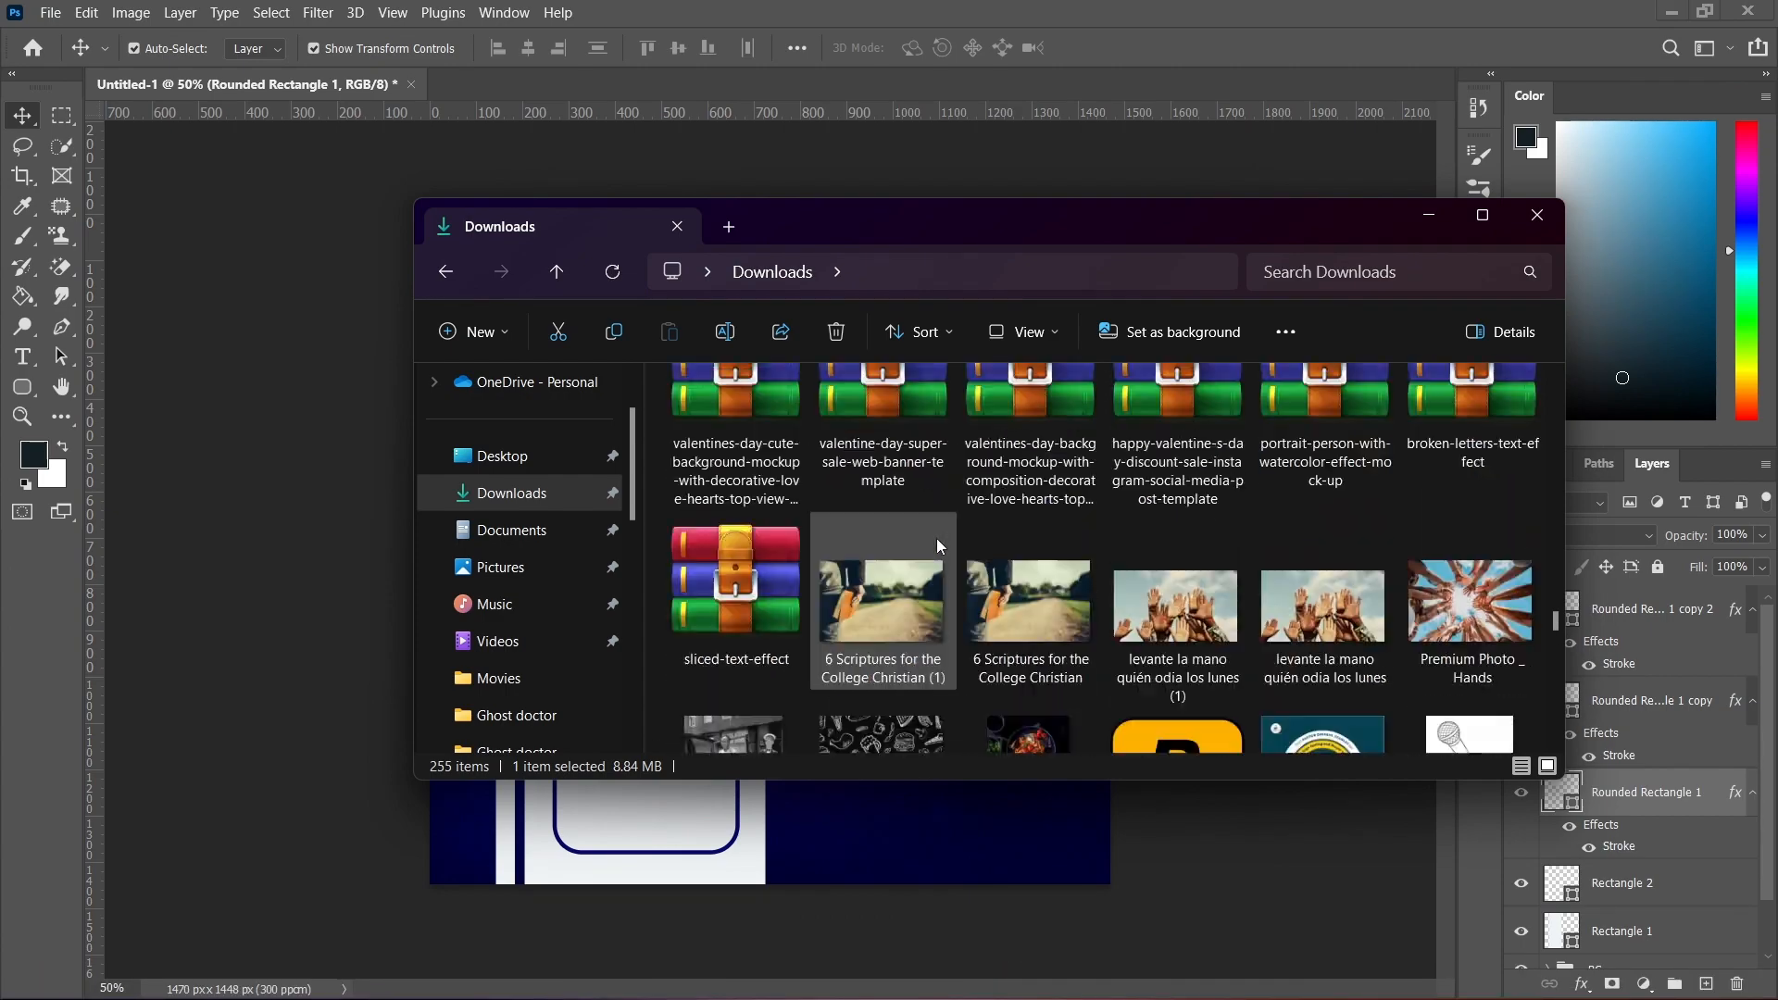
{"action": "scroll", "coordinate": [936, 537], "scroll_direction": "up", "scroll_amount": 1}
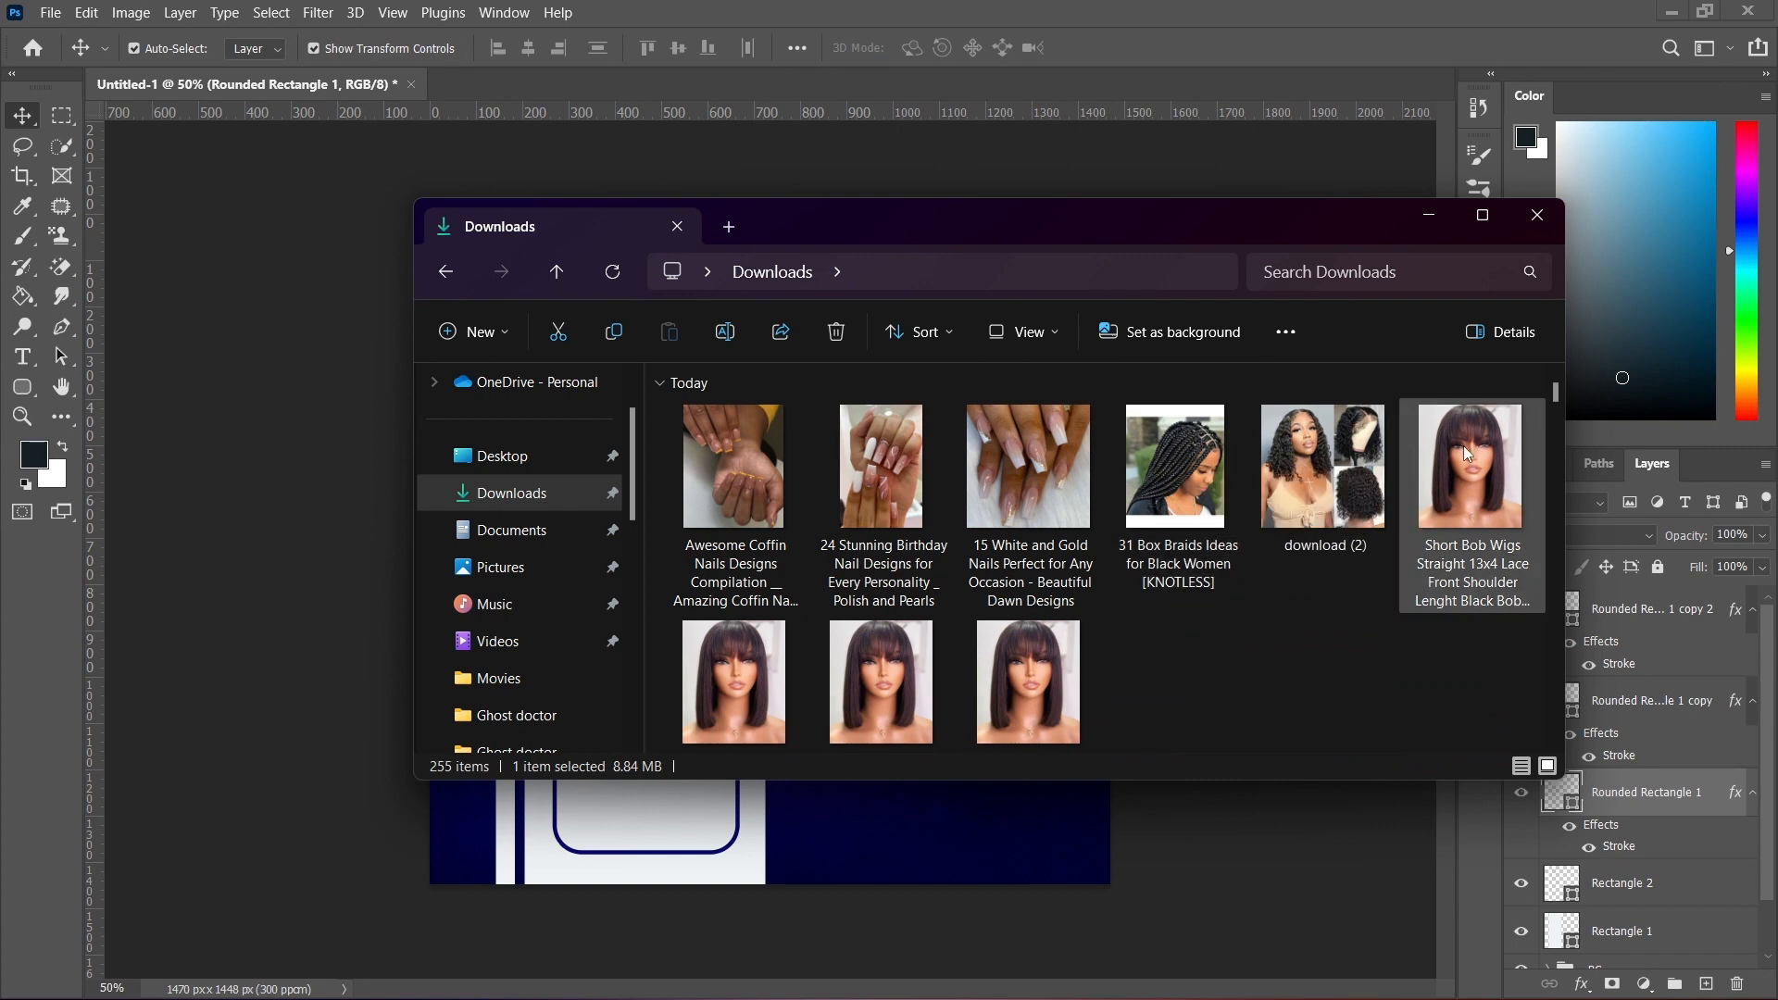
{"action": "left_click_drag", "start_coordinate": [1463, 446], "coordinate": [670, 819]}
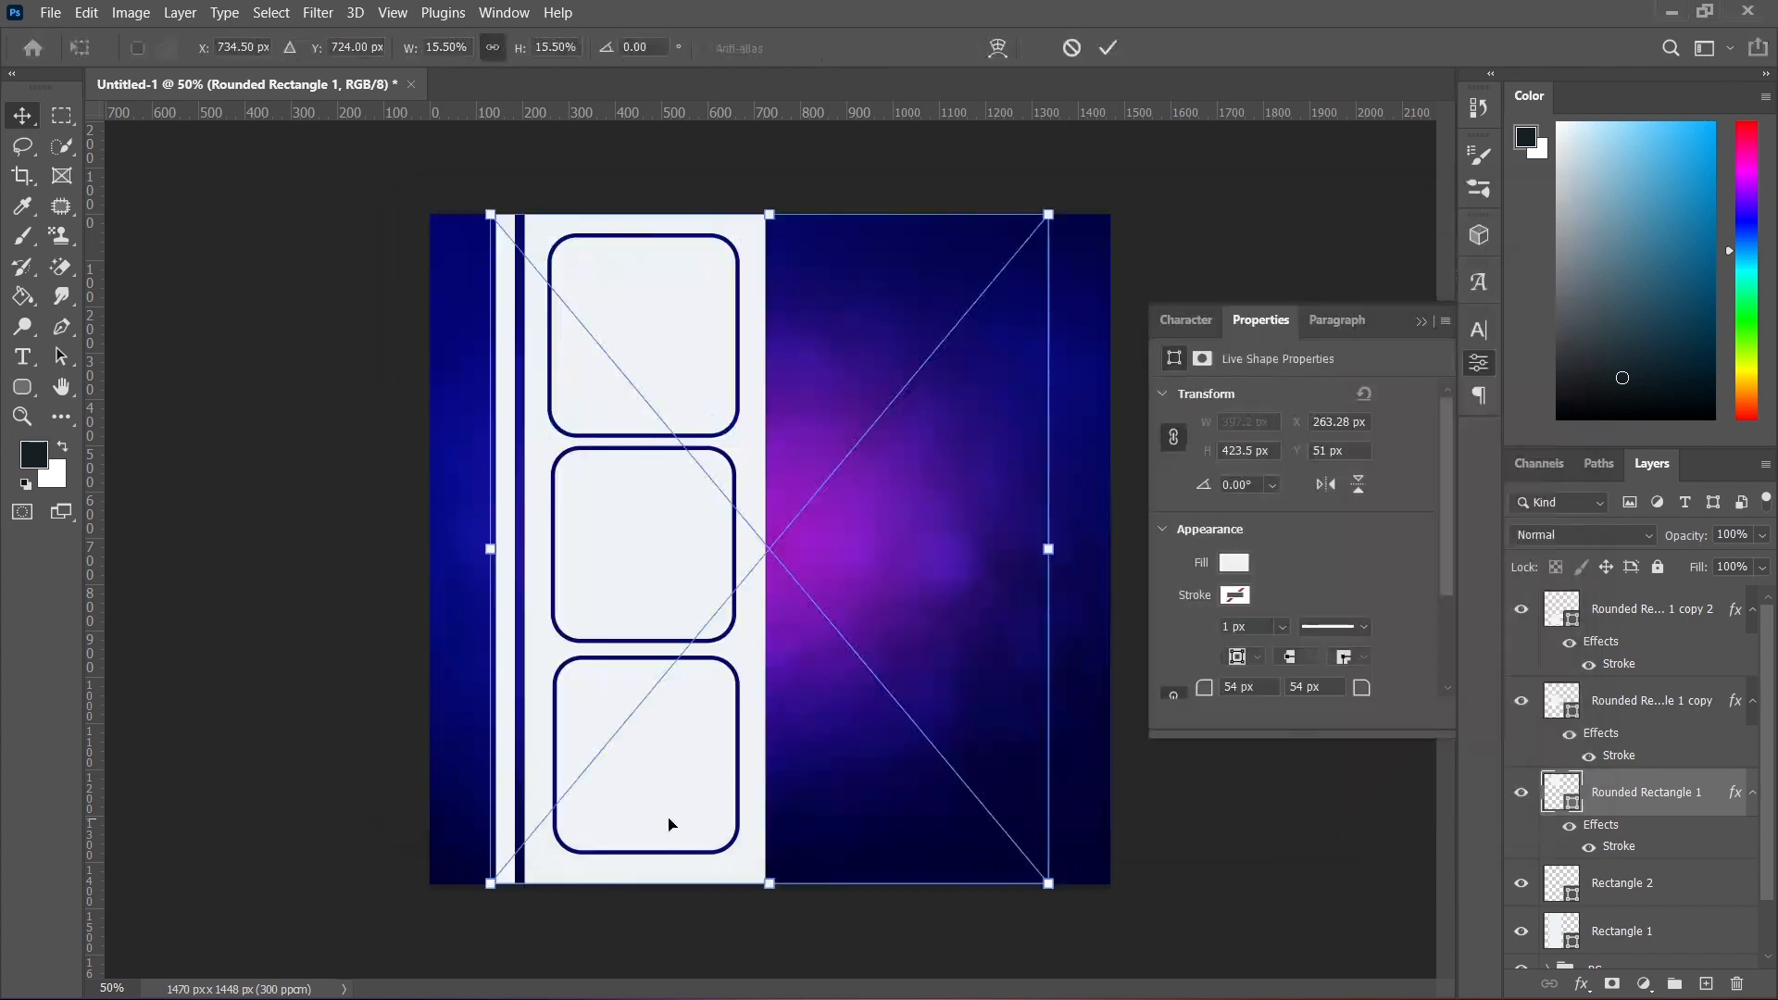
{"action": "key", "text": "Return"}
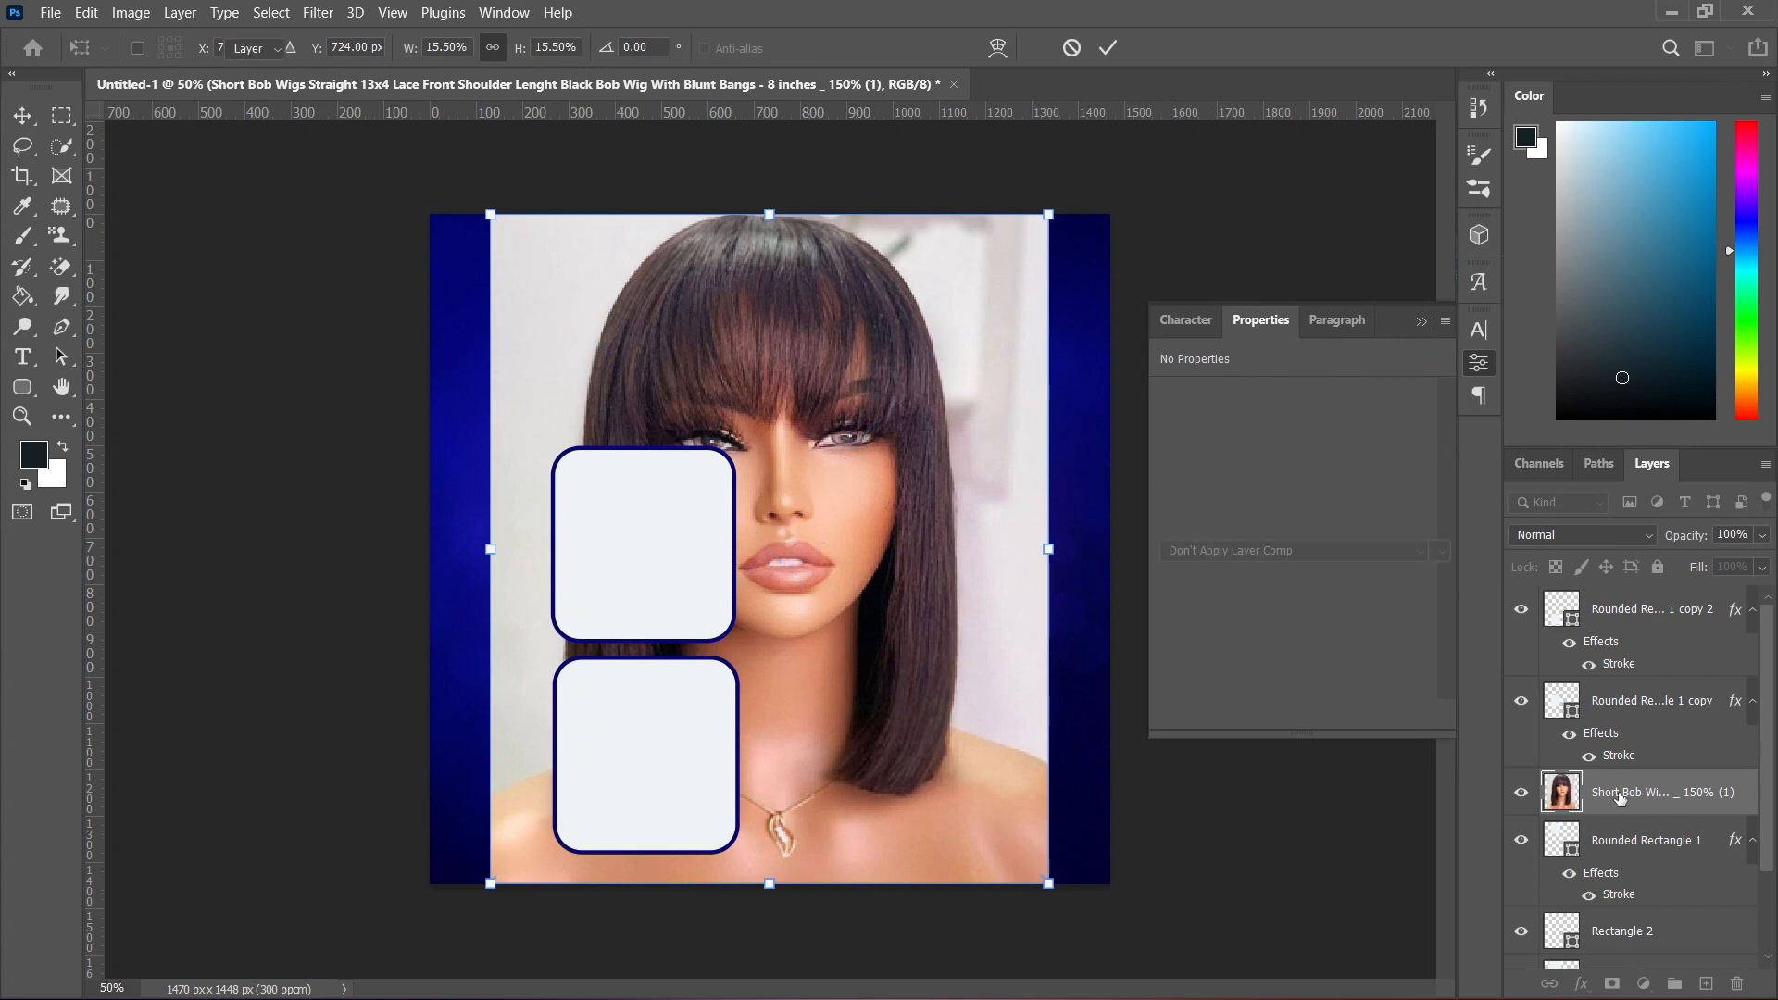
- Rasterize the Short Bob Wigs photo layer and clip it to the top rounded rectangle
{"action": "right_click", "coordinate": [1620, 798]}
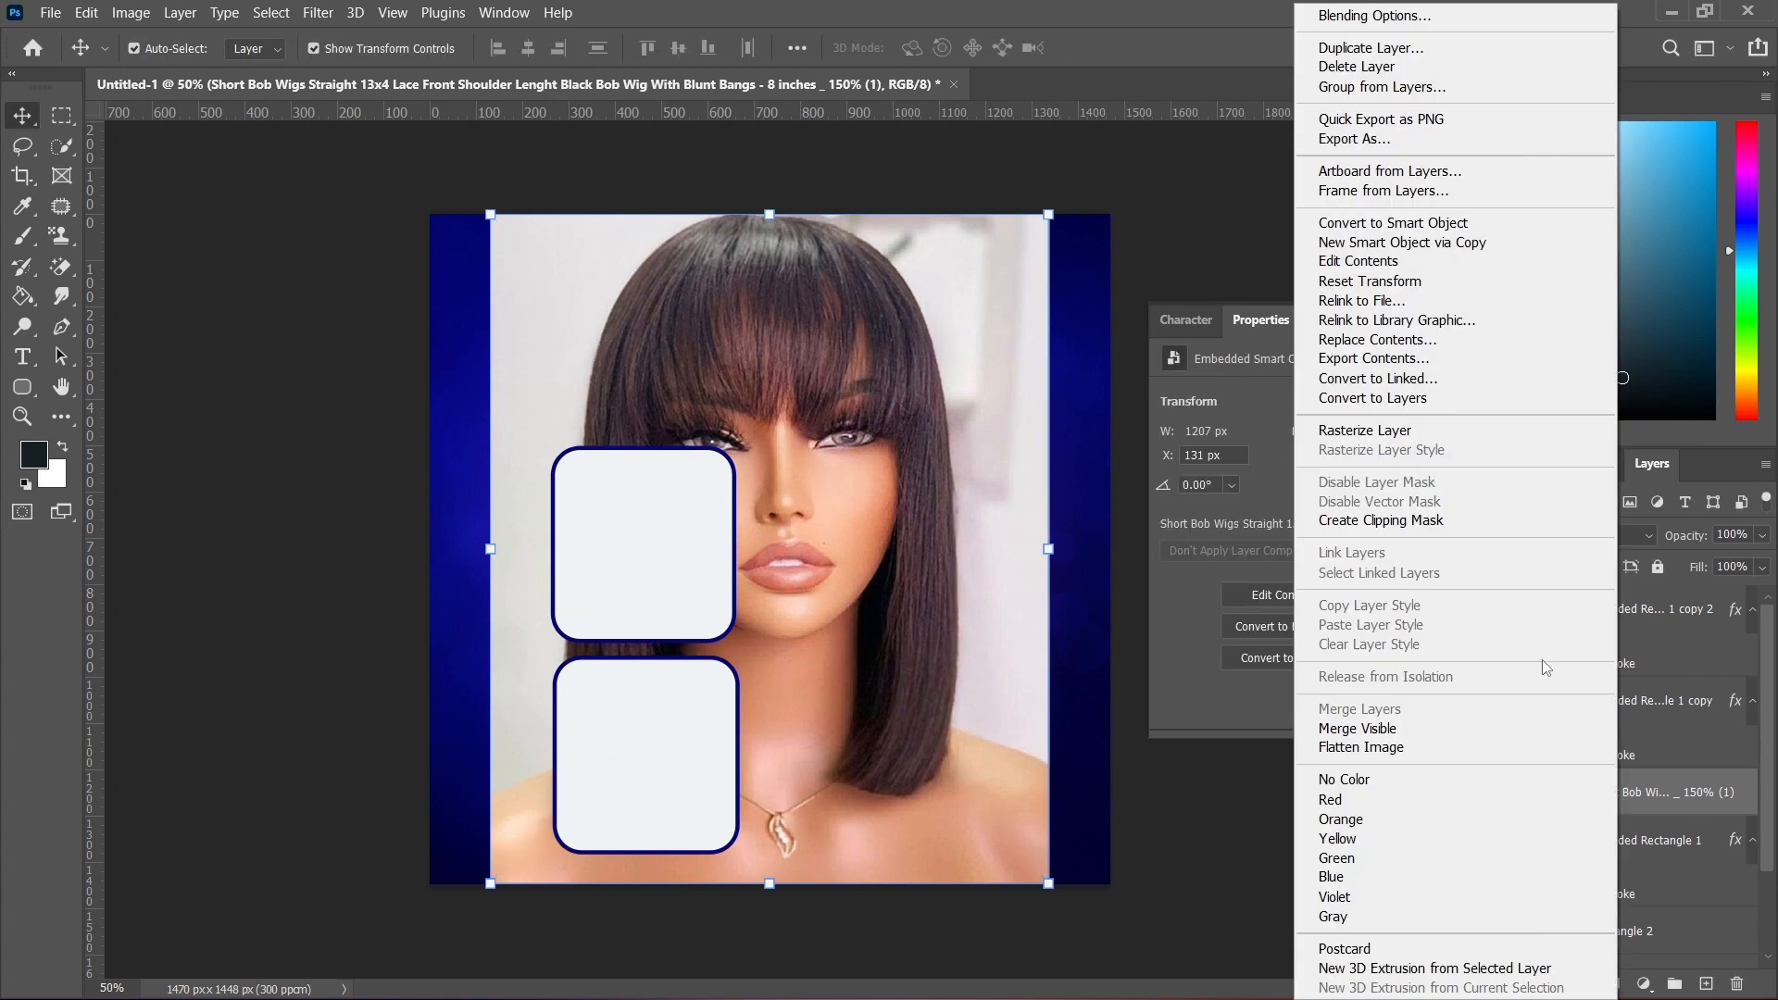
{"action": "left_click", "coordinate": [1392, 430]}
{"action": "right_click", "coordinate": [1620, 794]}
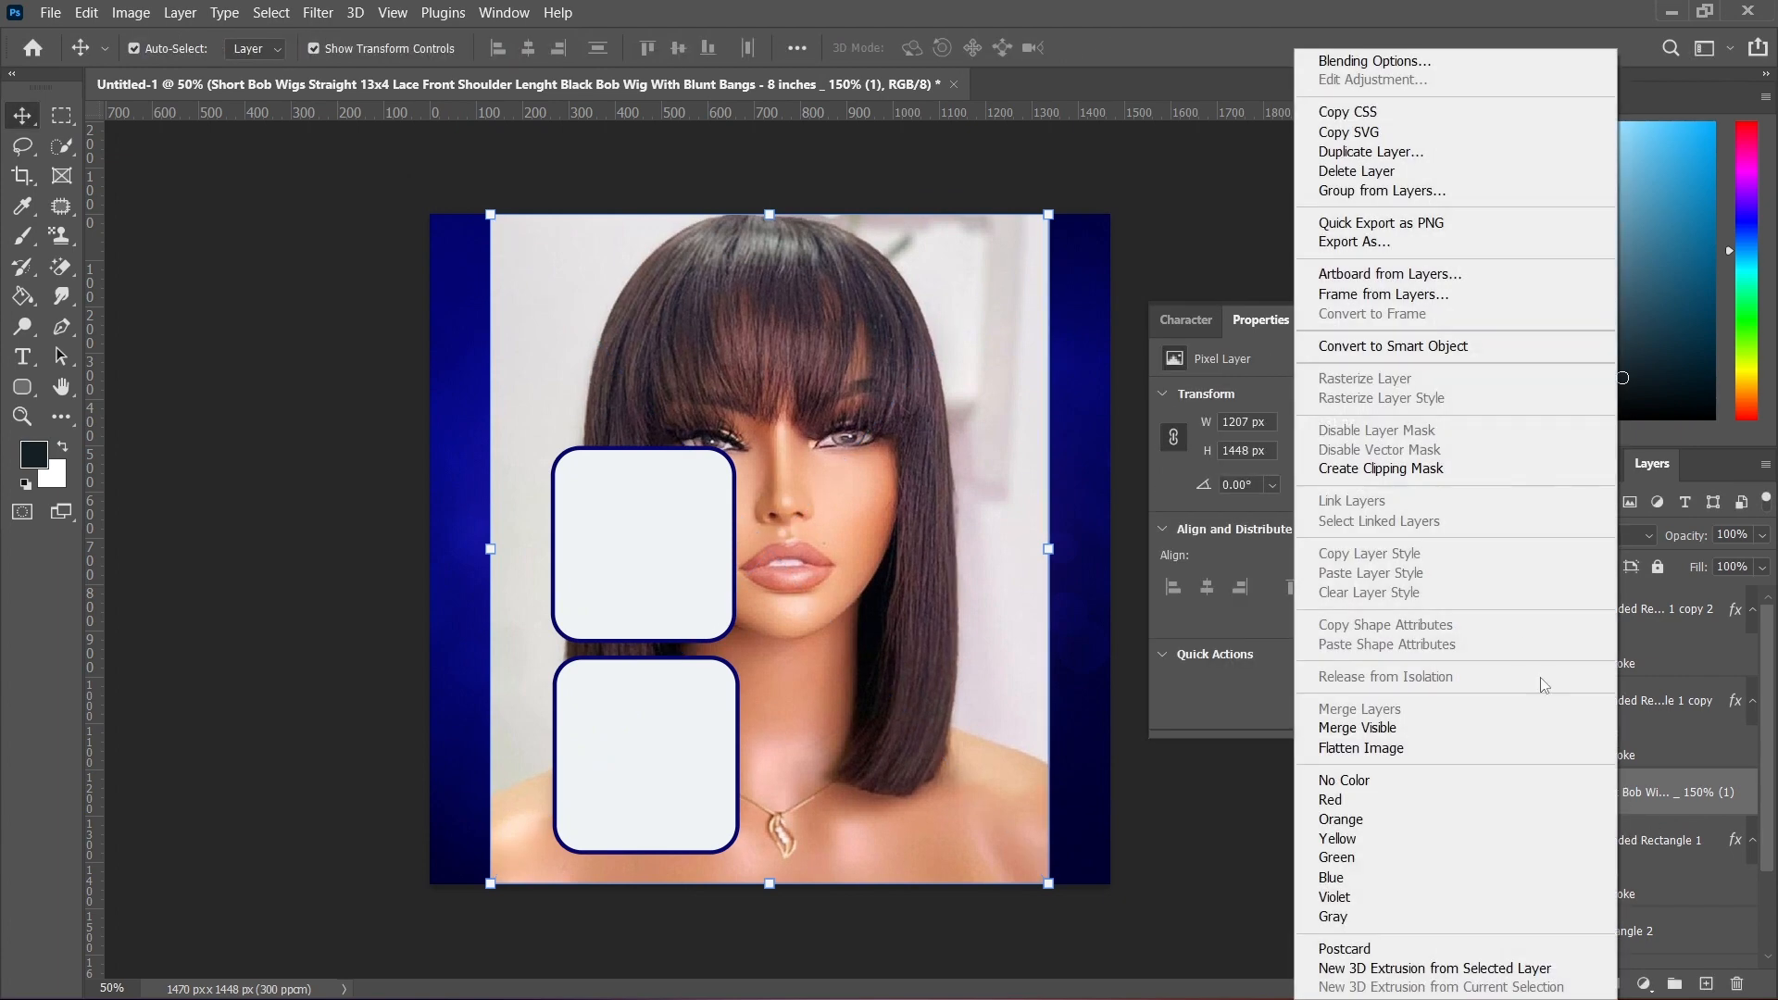
{"action": "left_click", "coordinate": [1413, 471]}
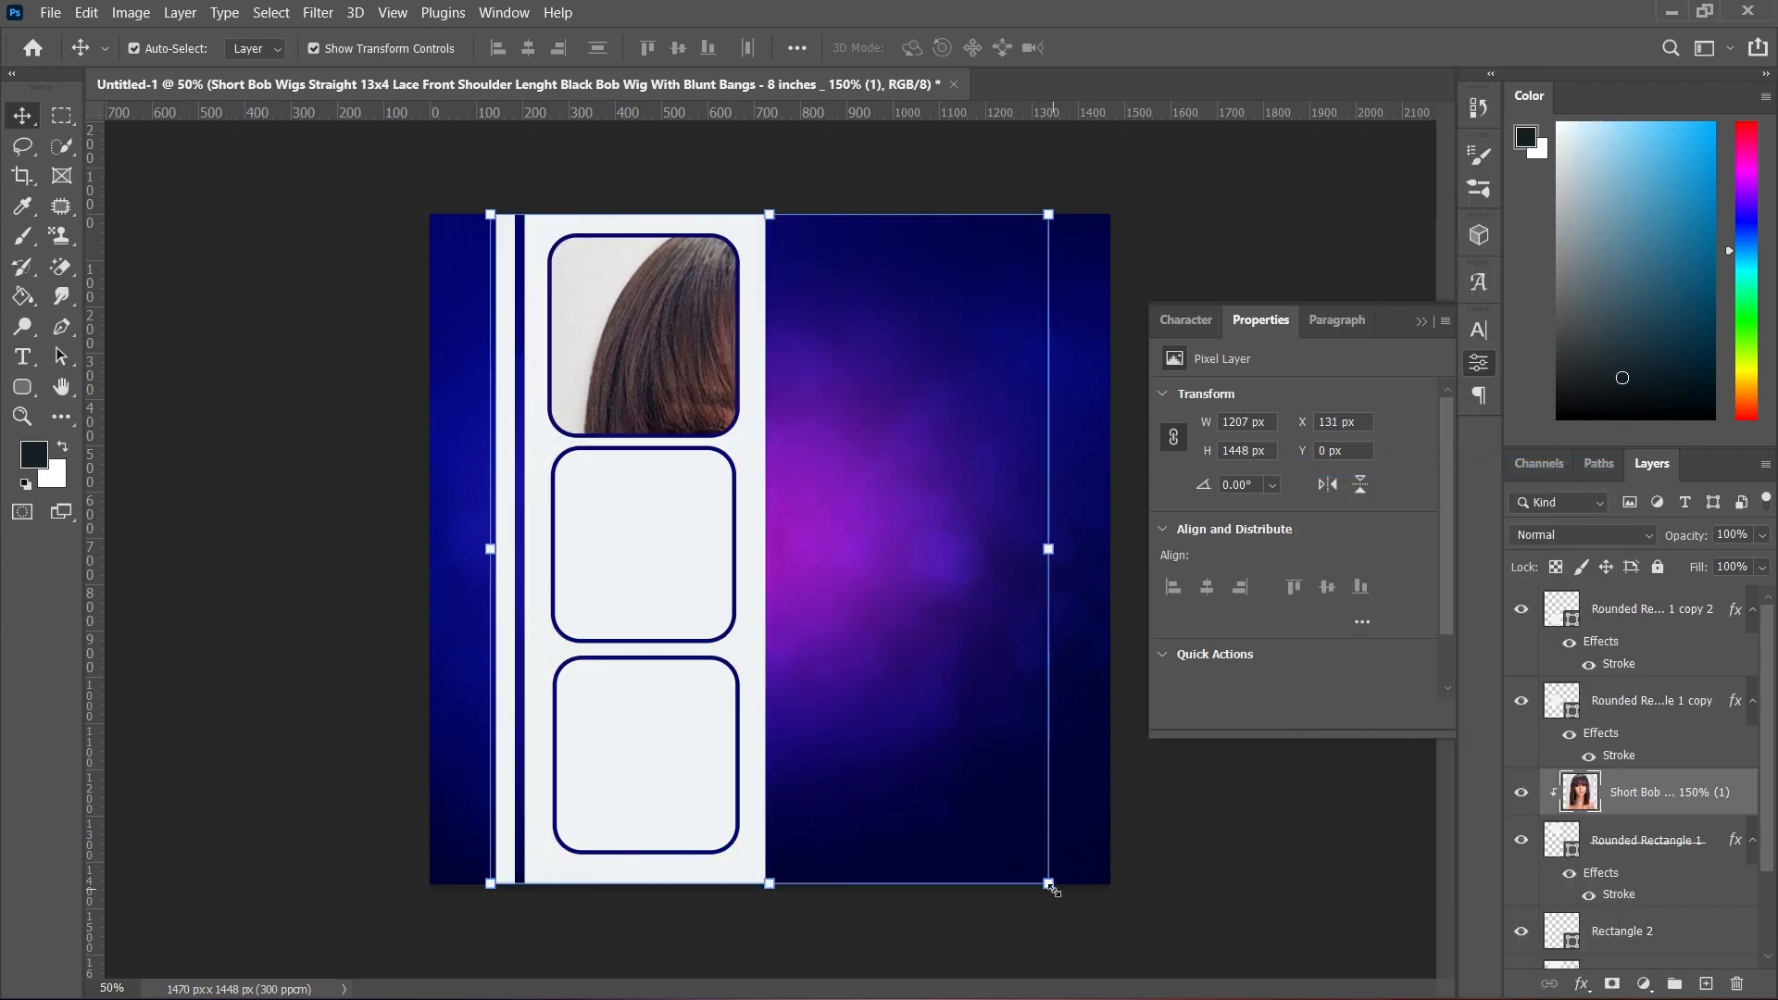
- Scale the bob wig photo to about 34.48%, position it so the head fills the top frame, and apply the transform
{"action": "left_click_drag", "start_coordinate": [1049, 885], "coordinate": [738, 511]}
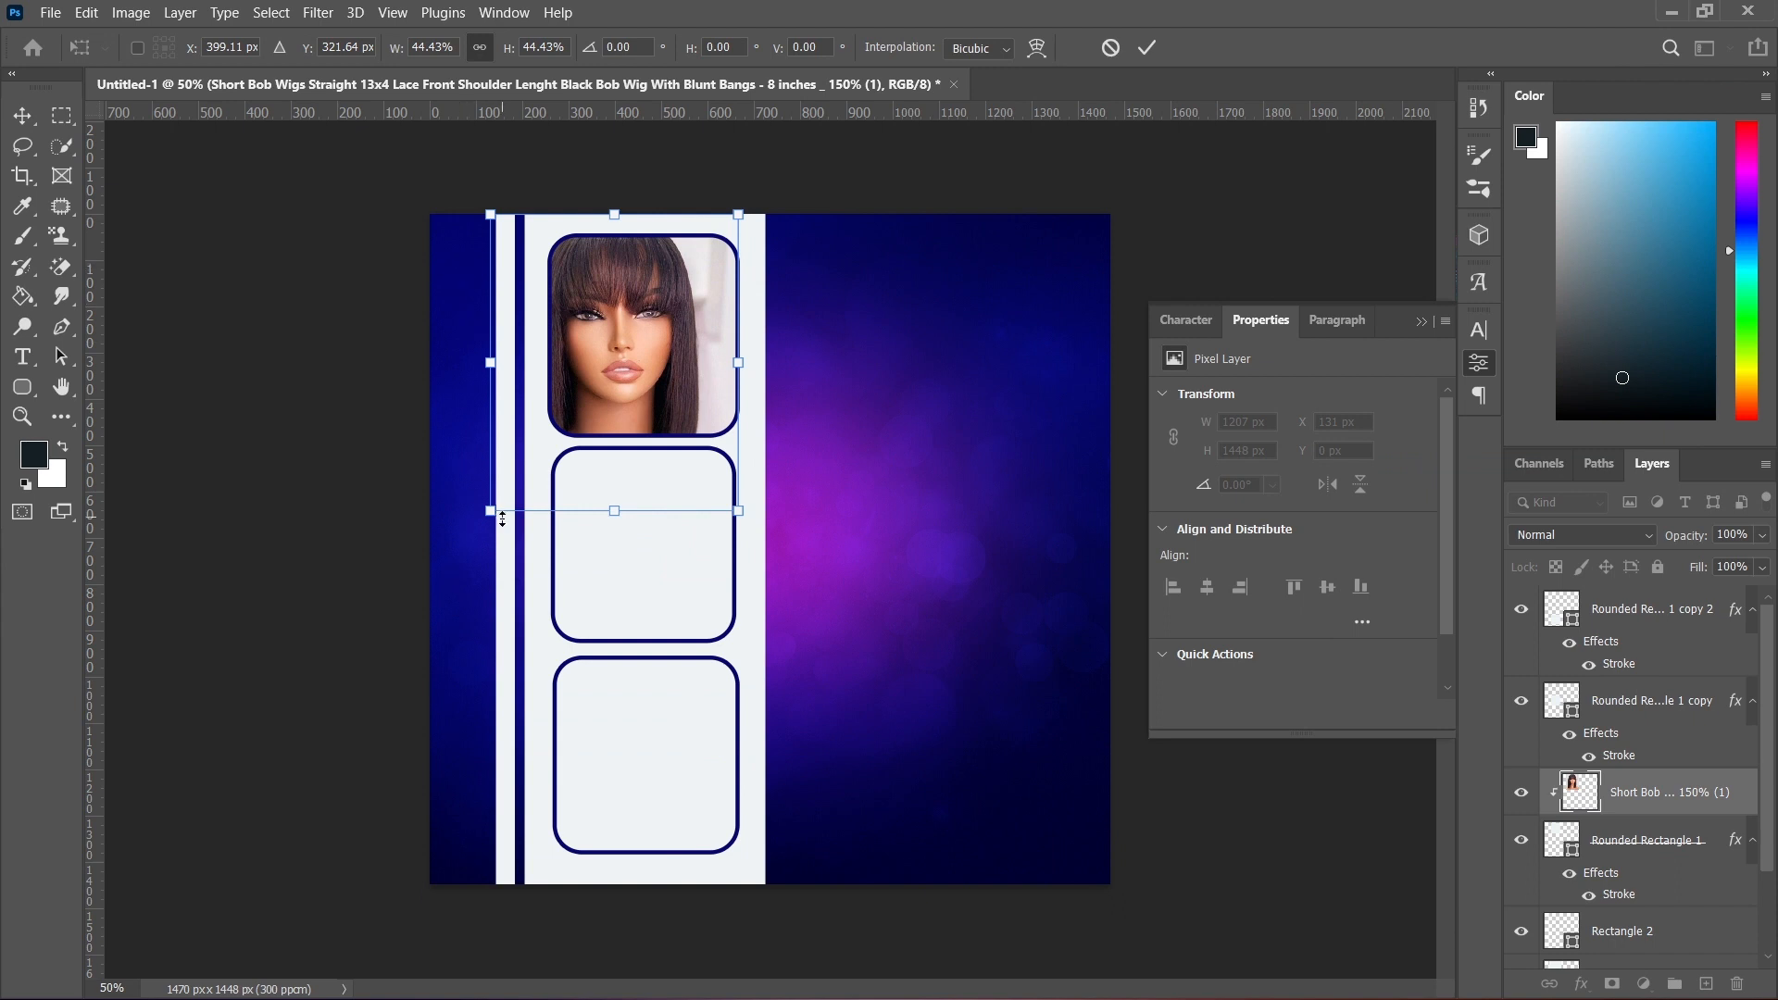
{"action": "left_click_drag", "start_coordinate": [490, 510], "coordinate": [545, 444]}
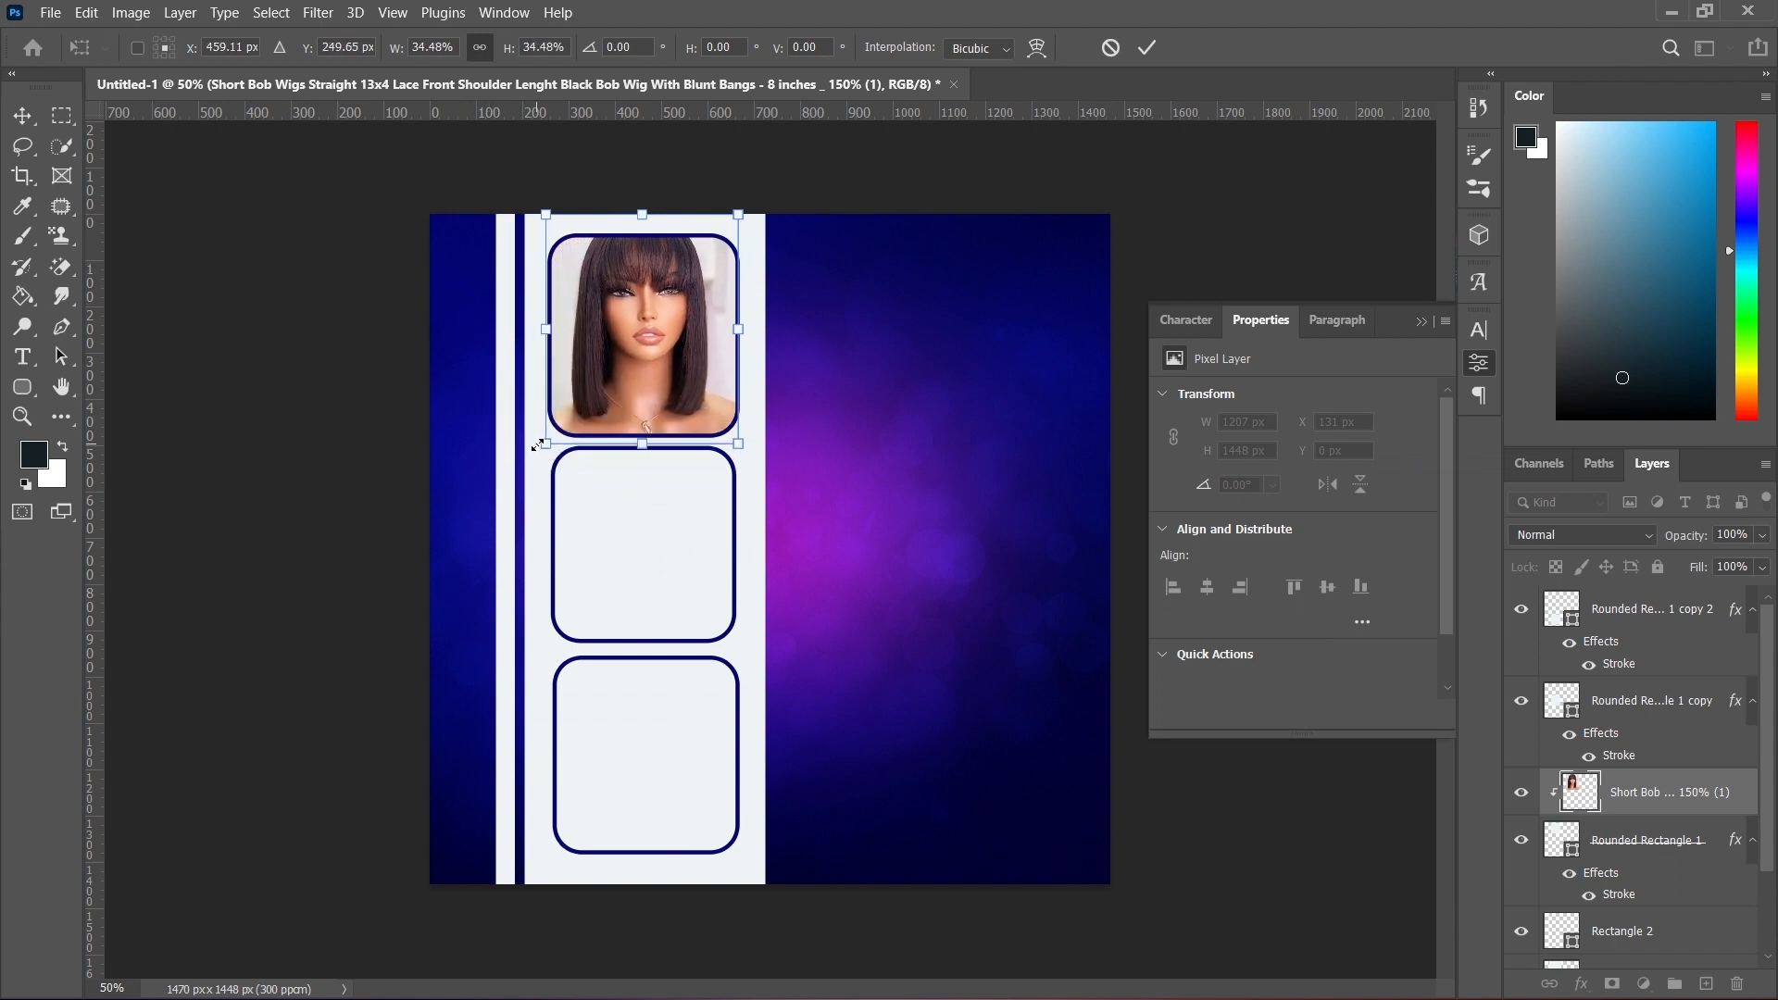
{"action": "left_click_drag", "start_coordinate": [661, 328], "coordinate": [663, 349]}
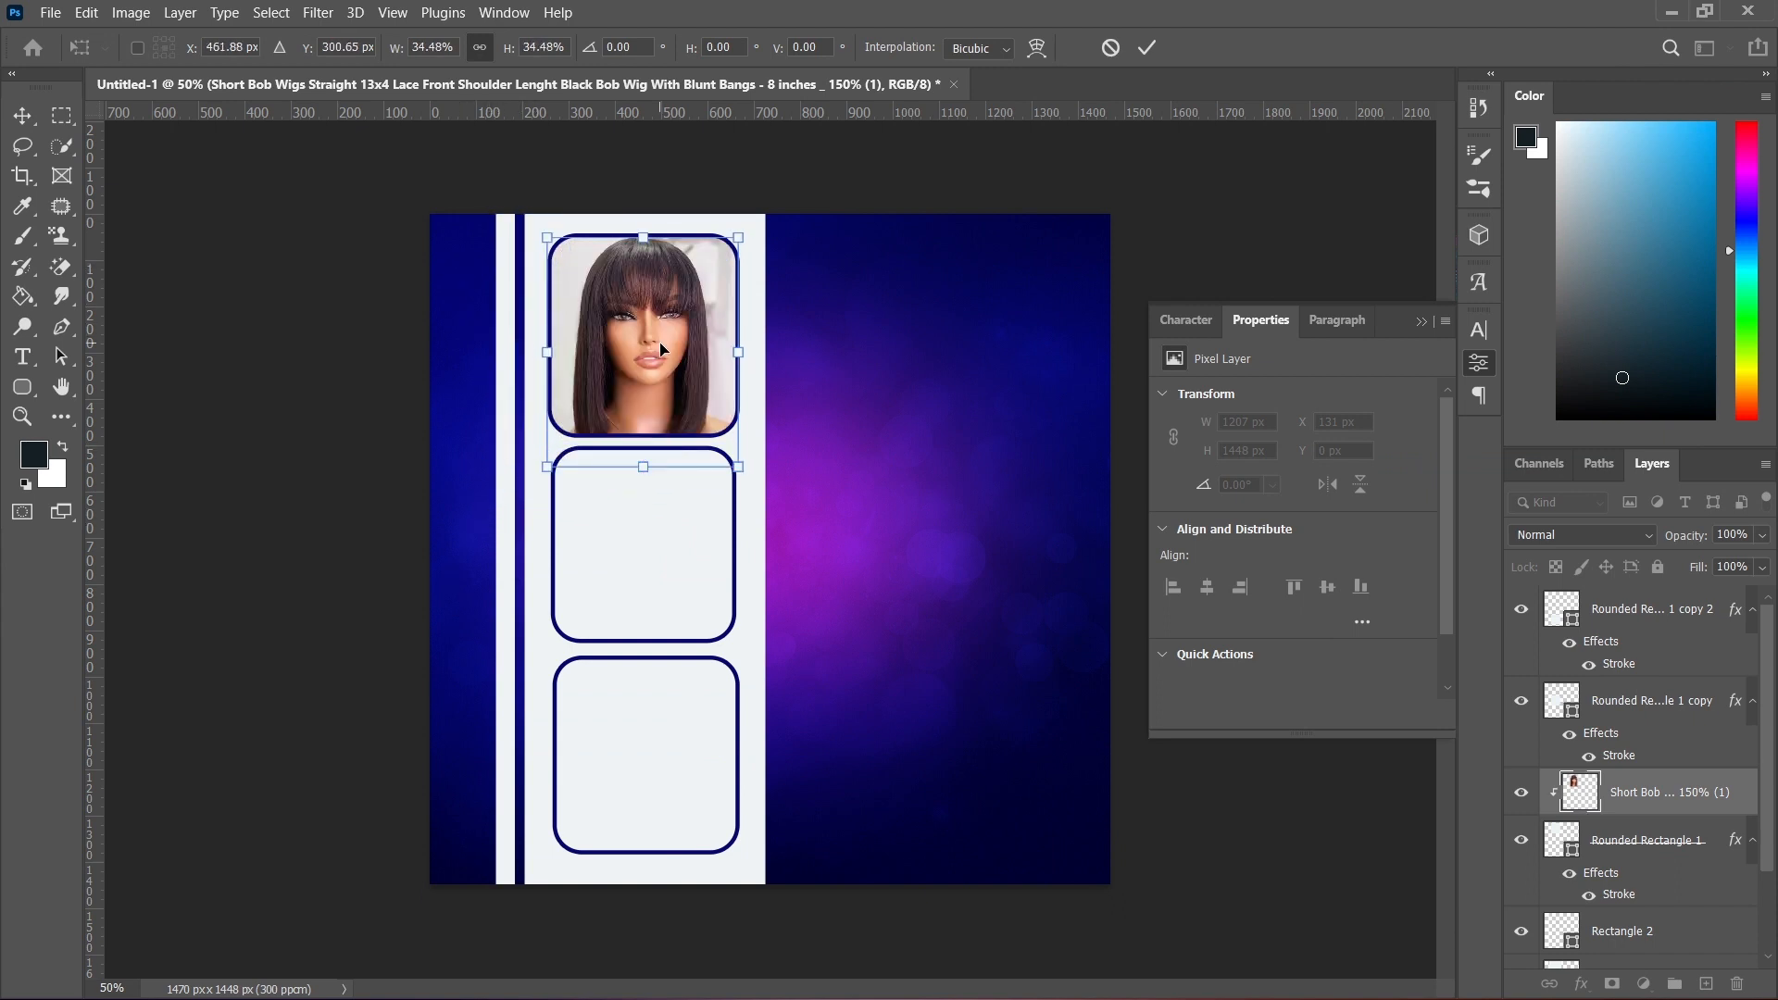
{"action": "left_click", "coordinate": [1146, 48]}
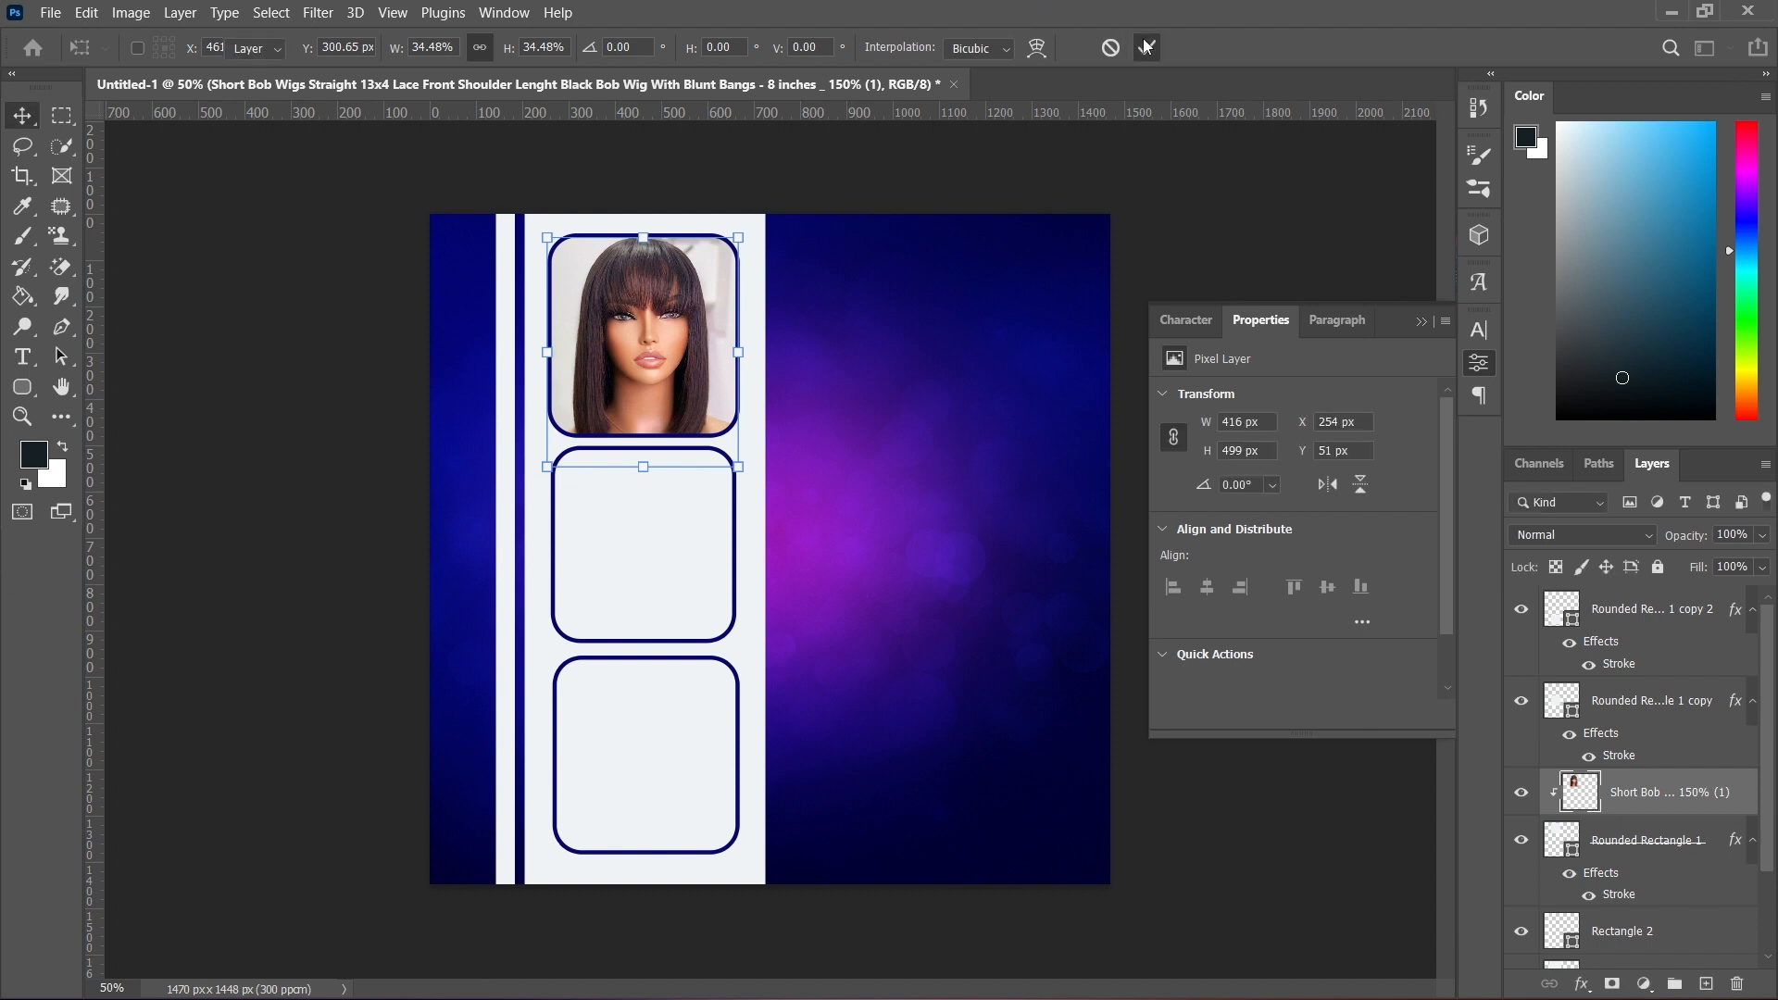
- Place the image download (2) from the Downloads folder directly above the middle rounded rectangle's layer
{"action": "left_click", "coordinate": [655, 584]}
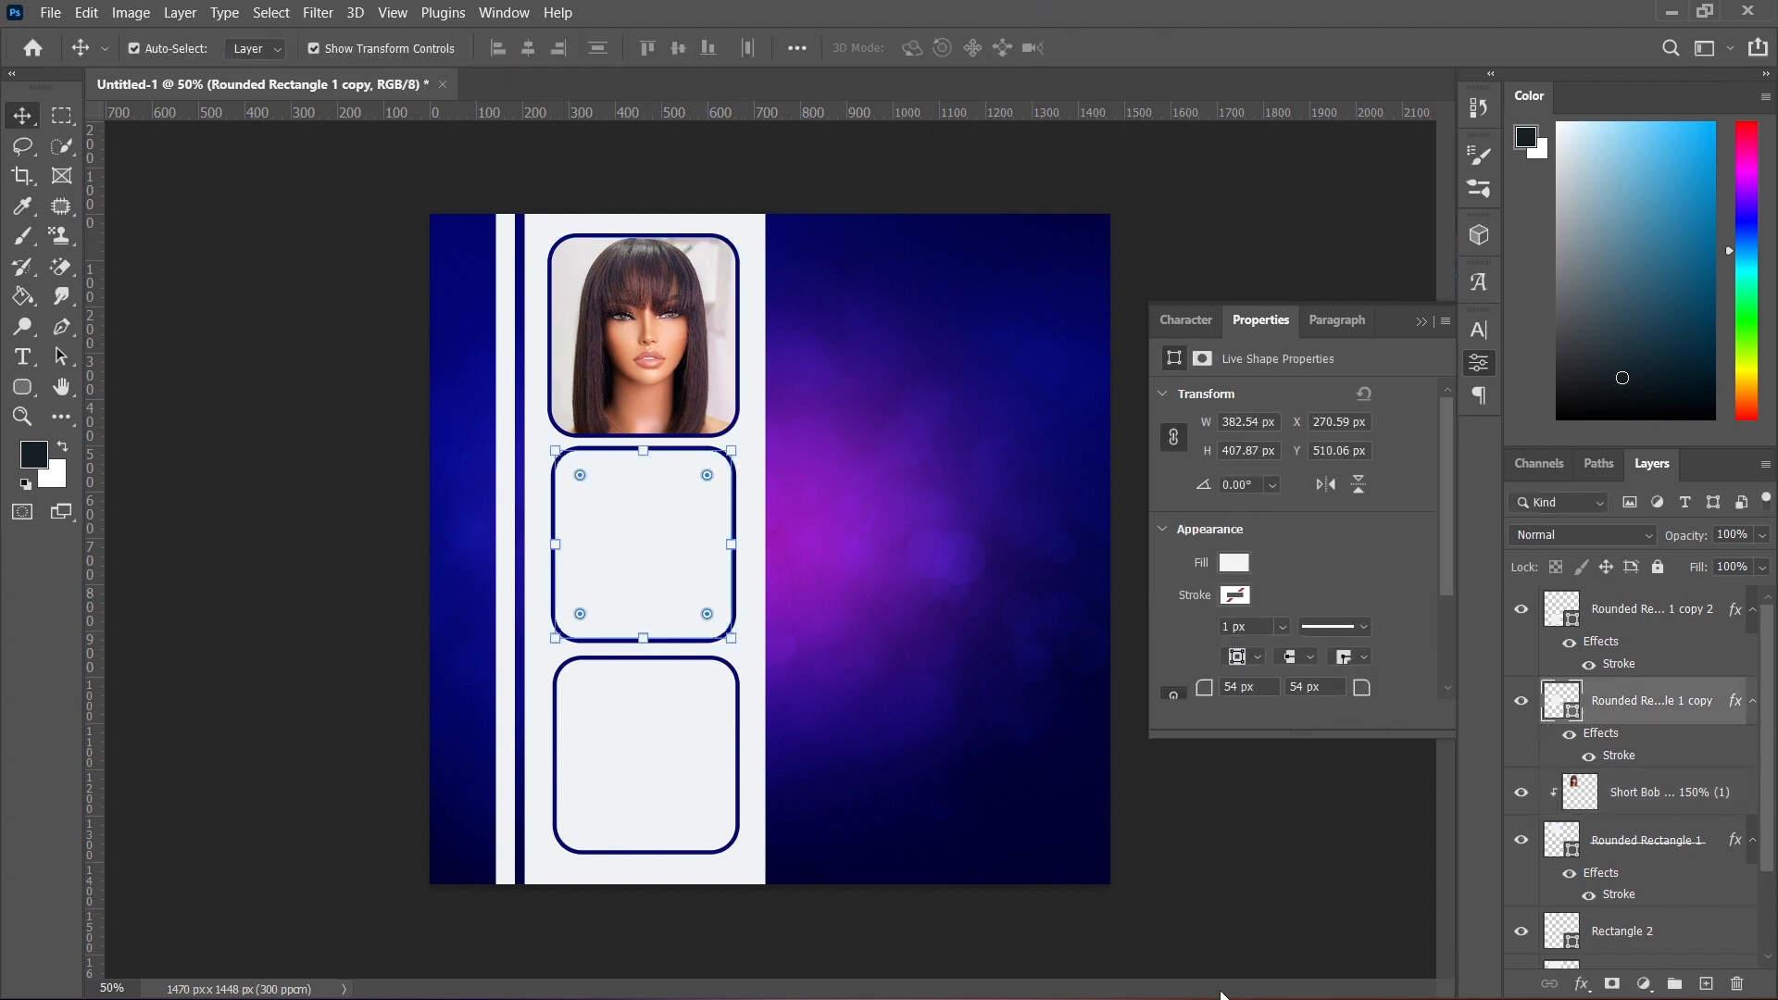
{"action": "left_click", "coordinate": [738, 972]}
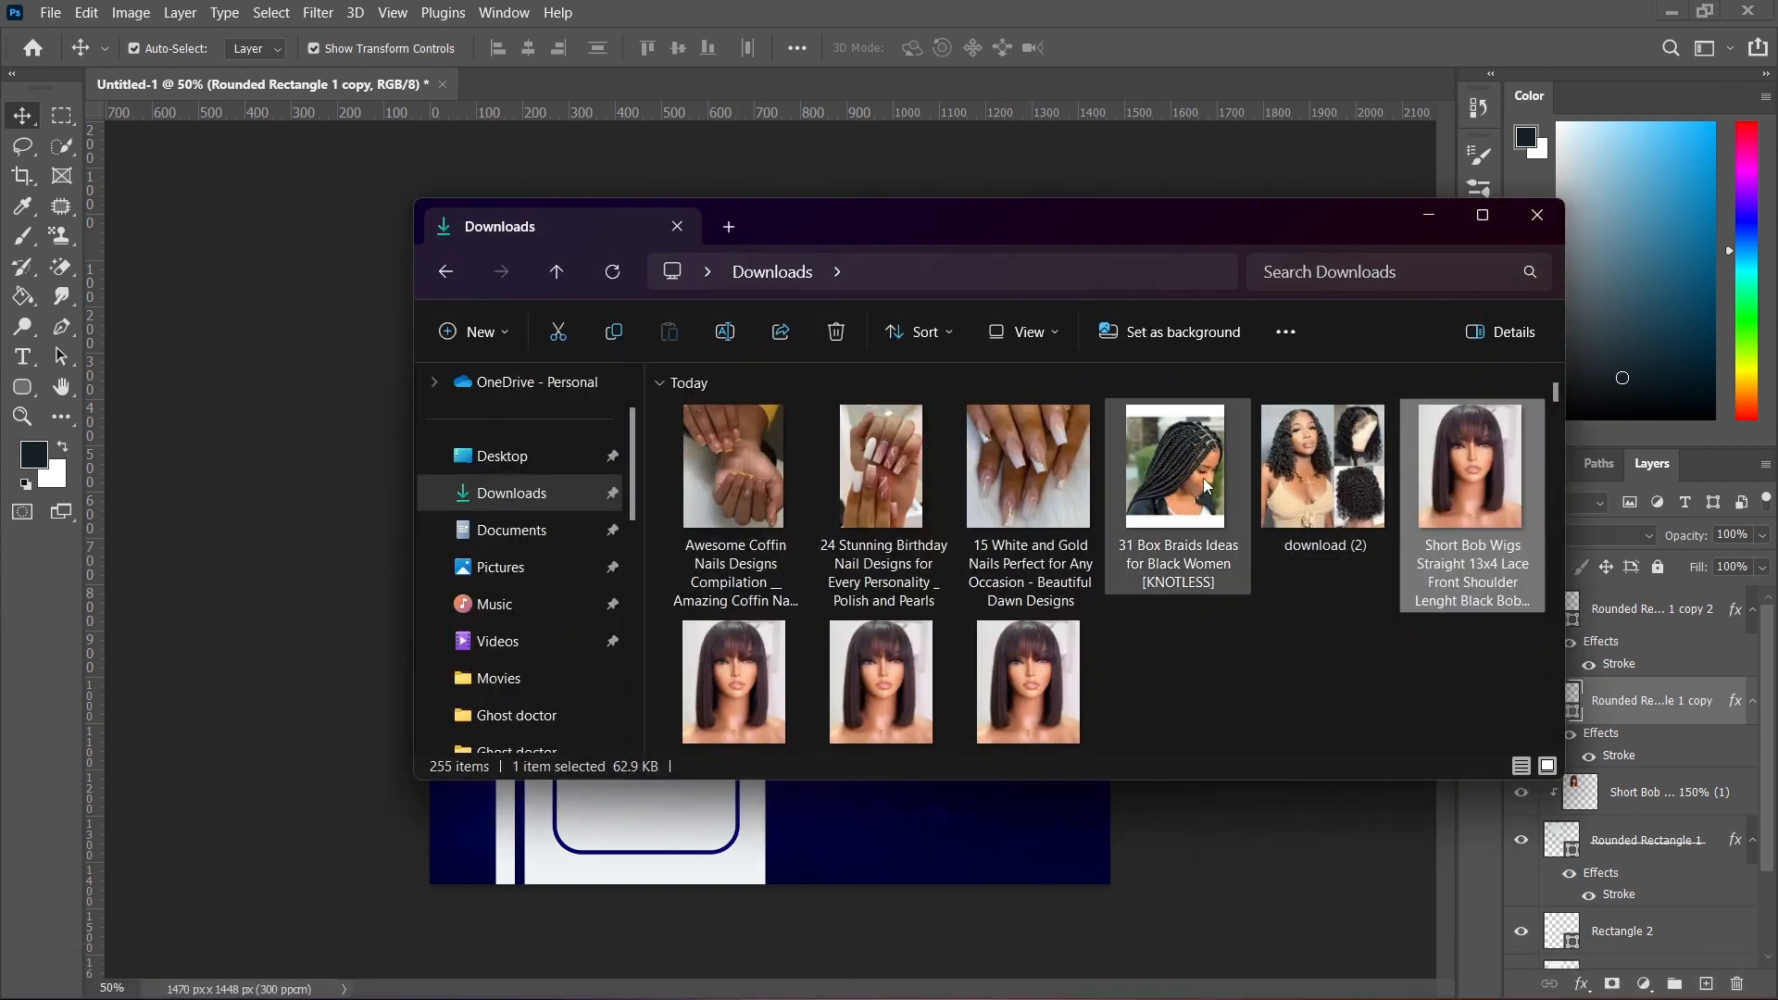
{"action": "left_click", "coordinate": [1323, 460]}
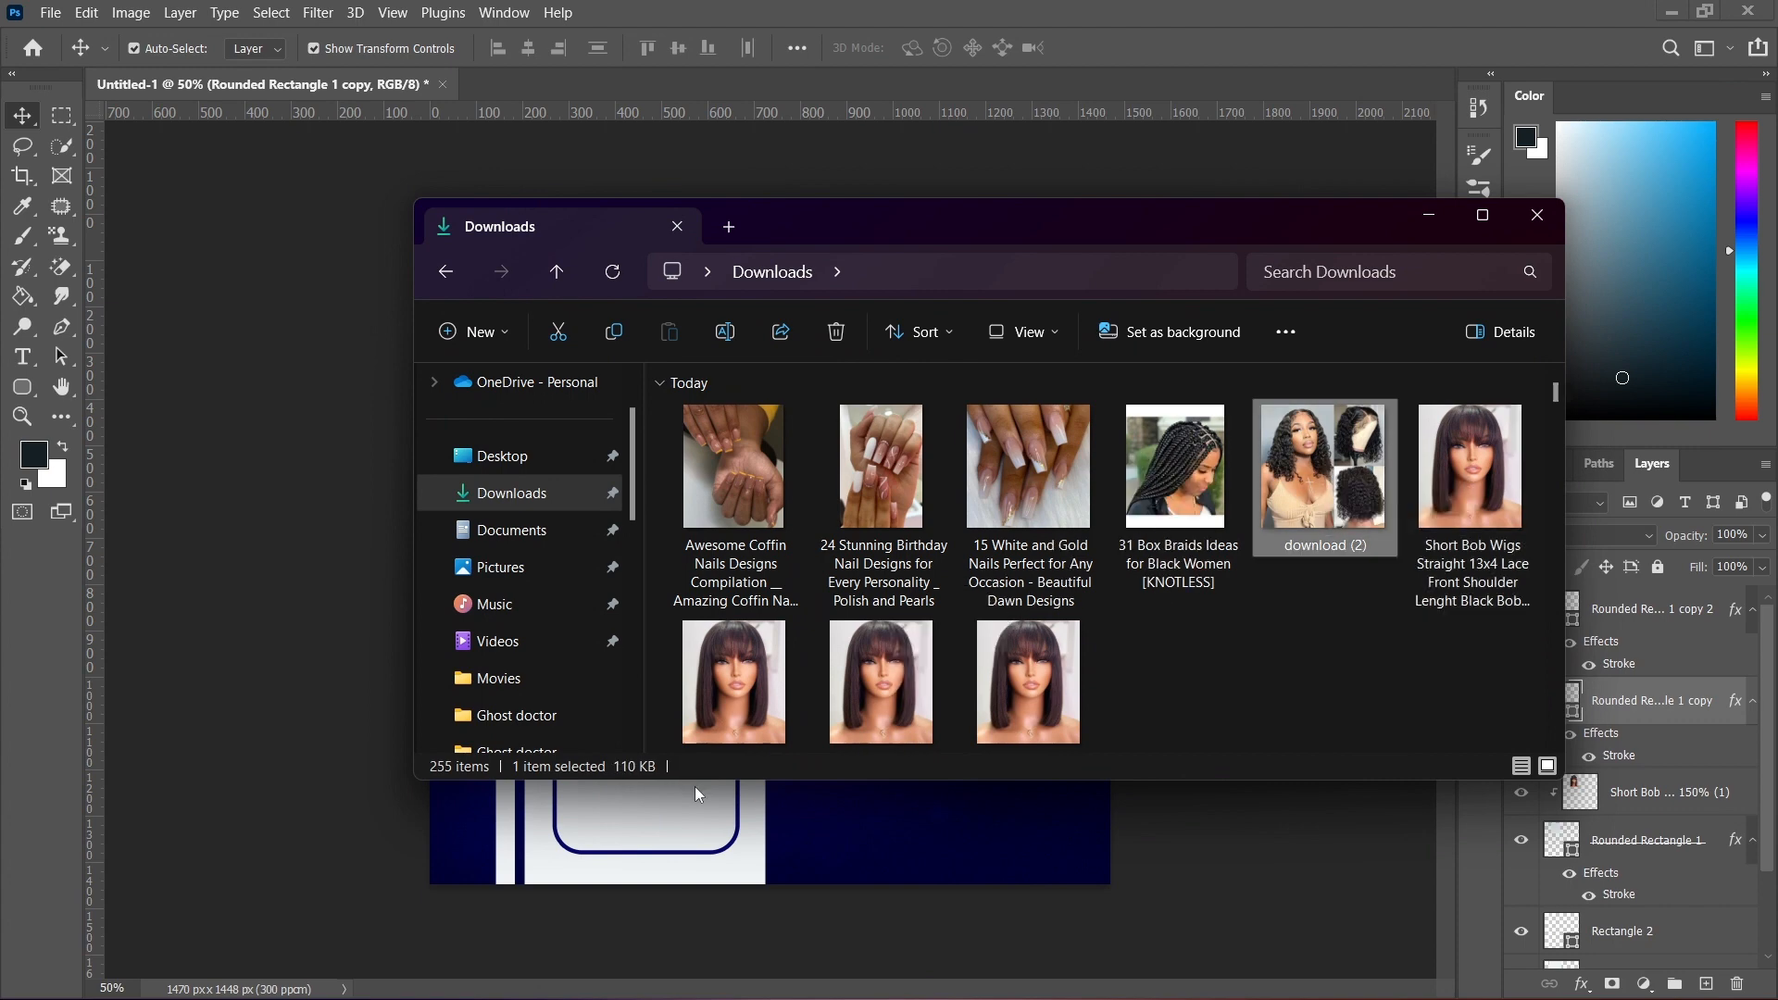
{"action": "left_click_drag", "start_coordinate": [646, 824], "coordinate": [647, 824]}
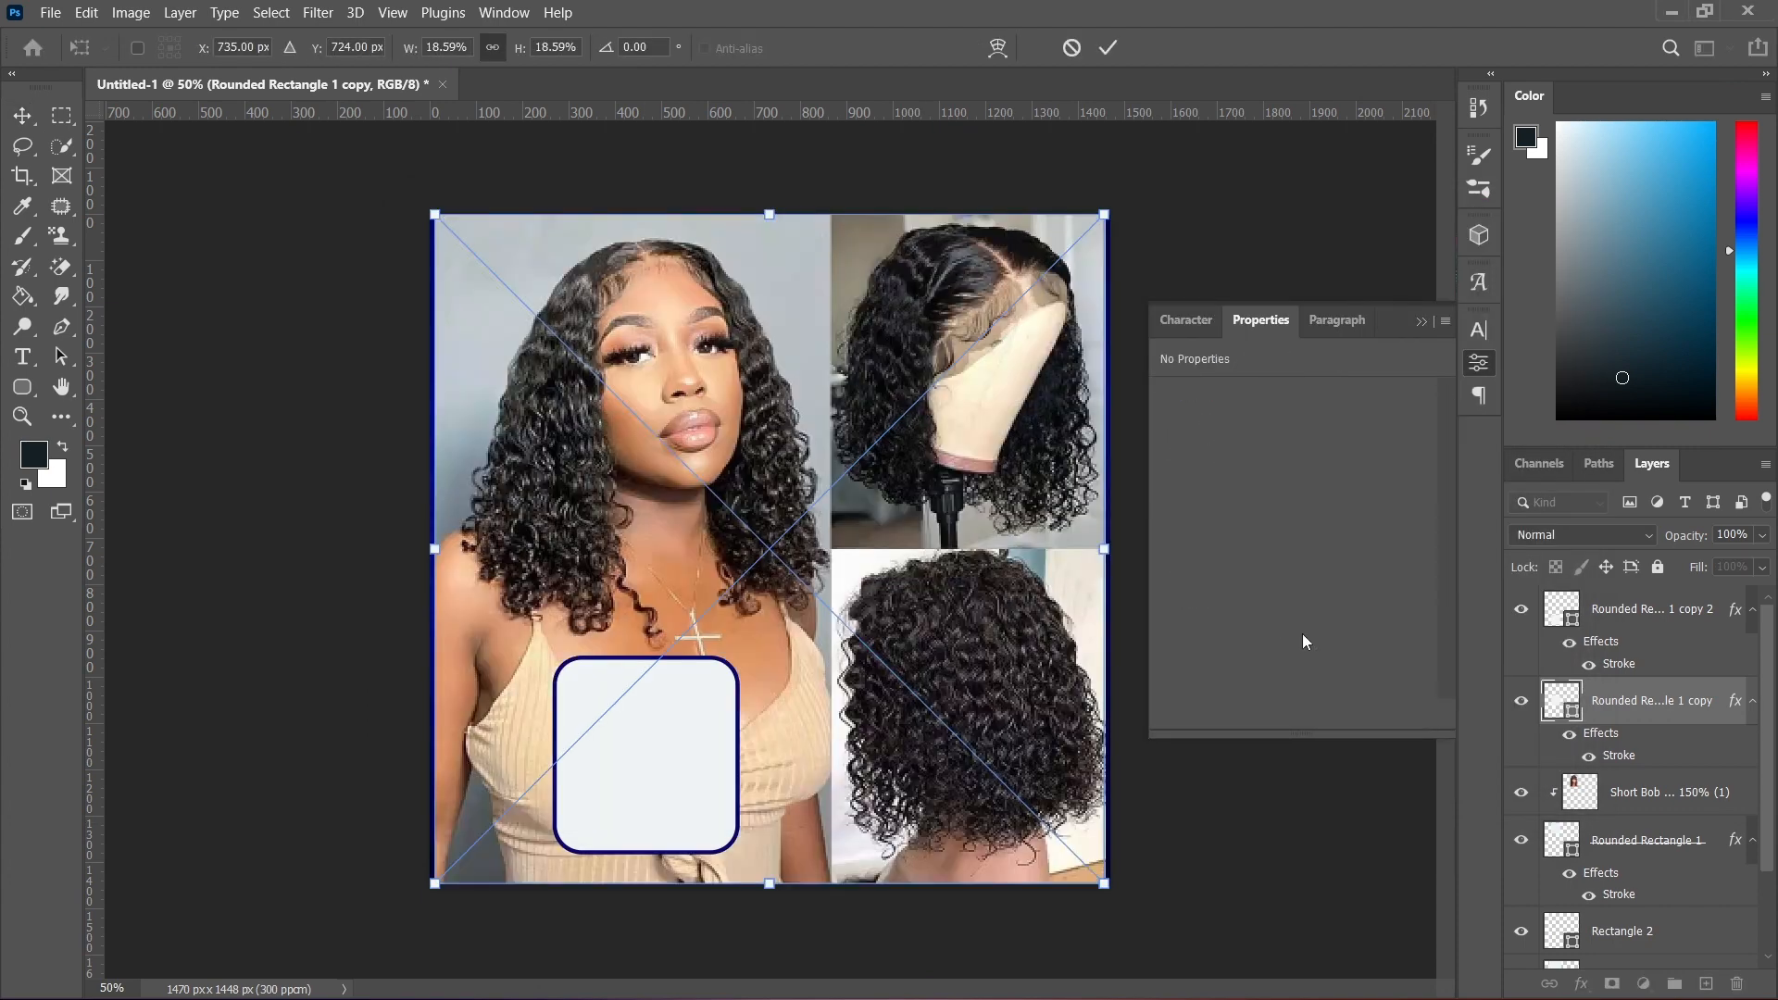
{"action": "key", "text": "Return"}
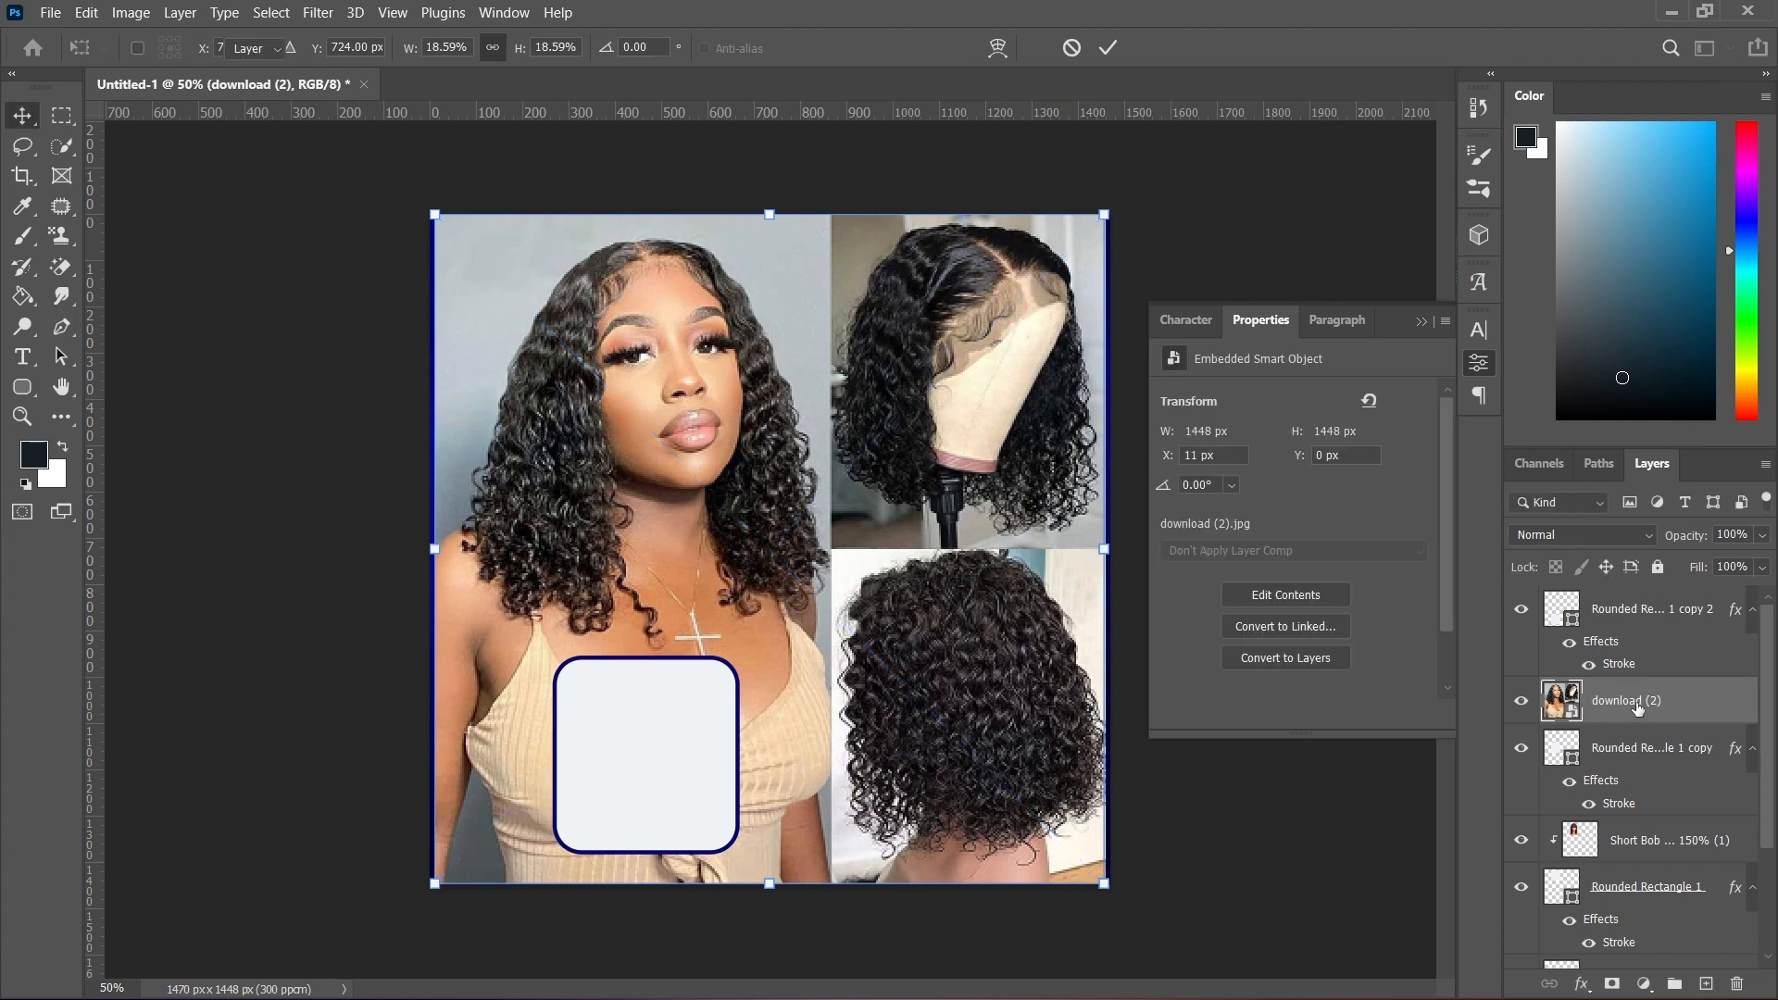
- Rasterize the download (2) layer and clip it to the middle rounded rectangle
{"action": "right_click", "coordinate": [1637, 708]}
{"action": "left_click", "coordinate": [1457, 445]}
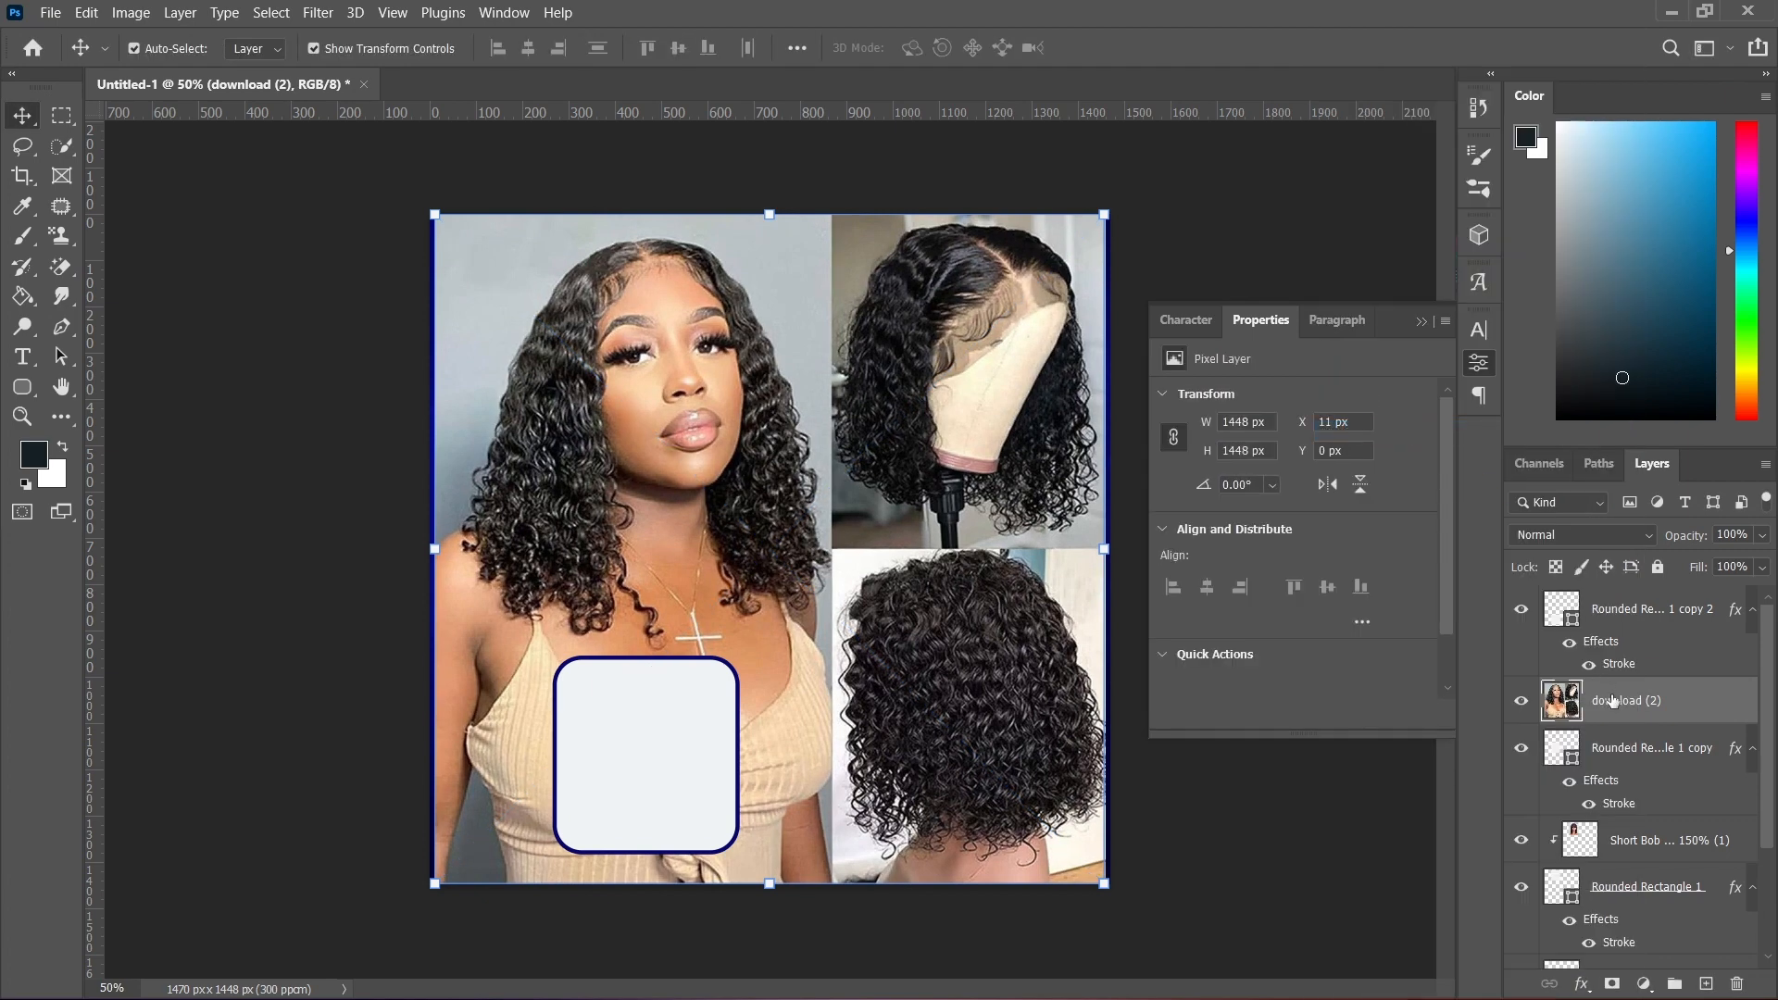
{"action": "right_click", "coordinate": [1618, 703]}
{"action": "left_click", "coordinate": [1394, 469]}
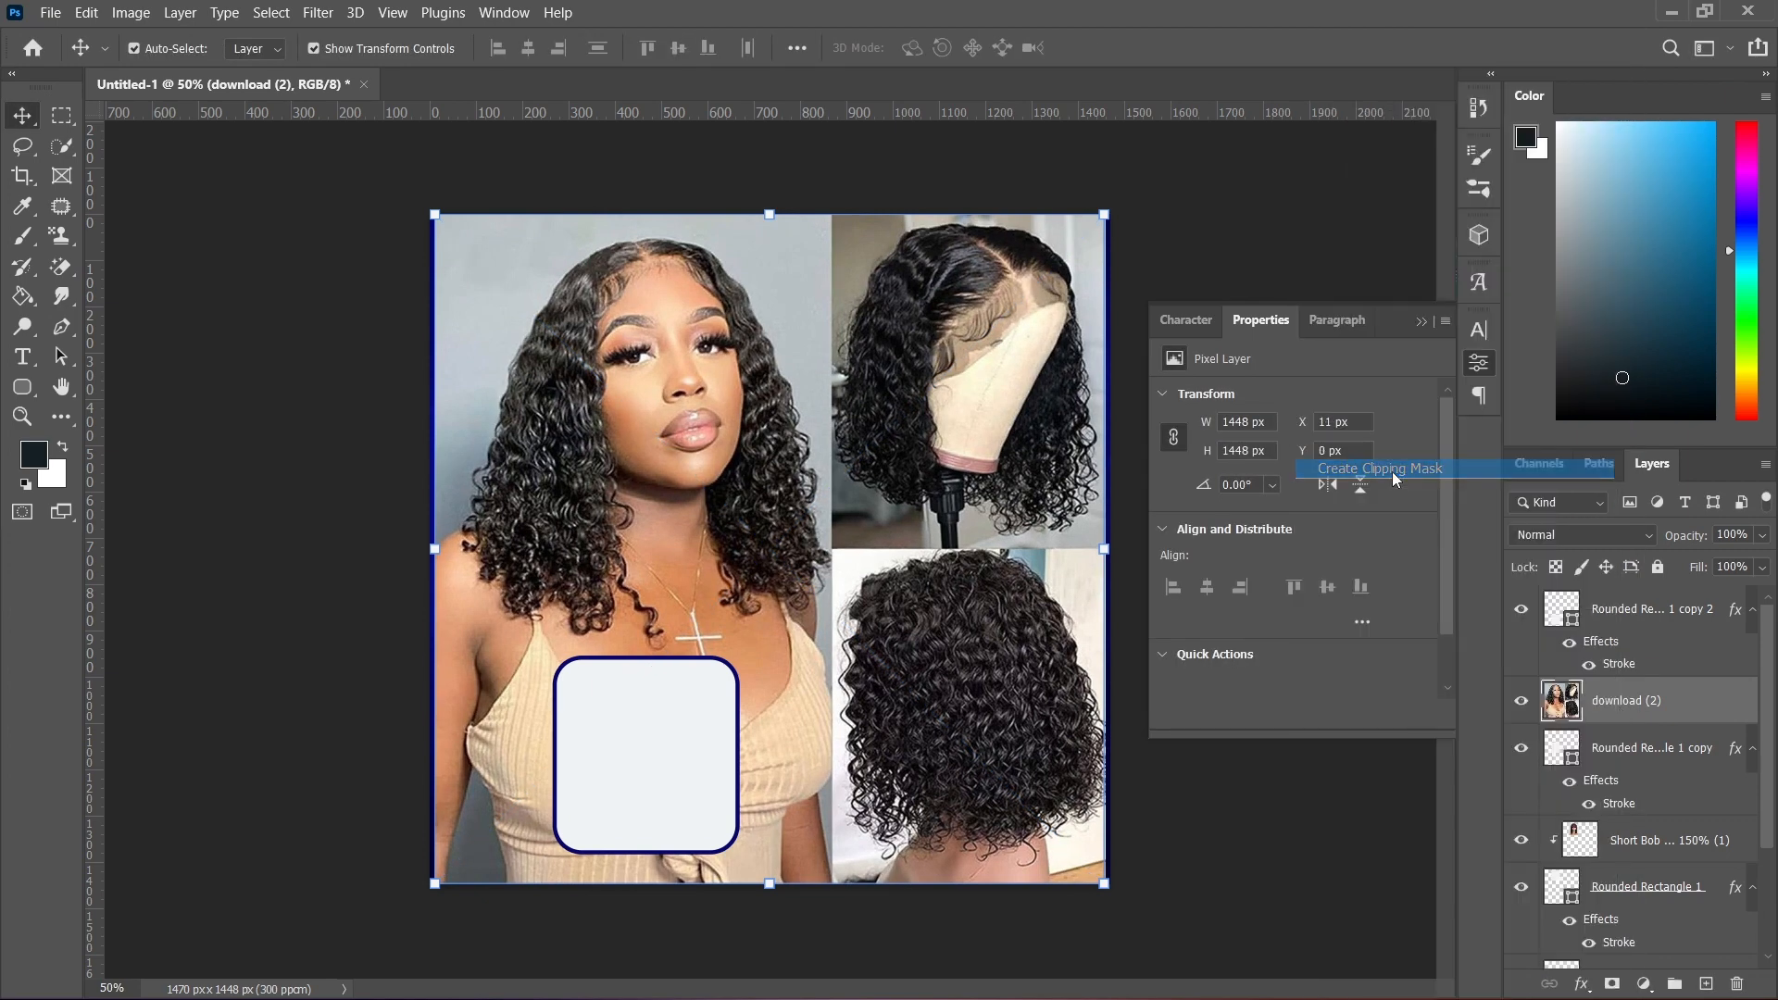
- Scale the curly wig photo to about 30.80%, centre it in the middle frame, and apply the transform
{"action": "left_click_drag", "start_coordinate": [1105, 214], "coordinate": [887, 451]}
{"action": "left_click_drag", "start_coordinate": [875, 884], "coordinate": [745, 754]}
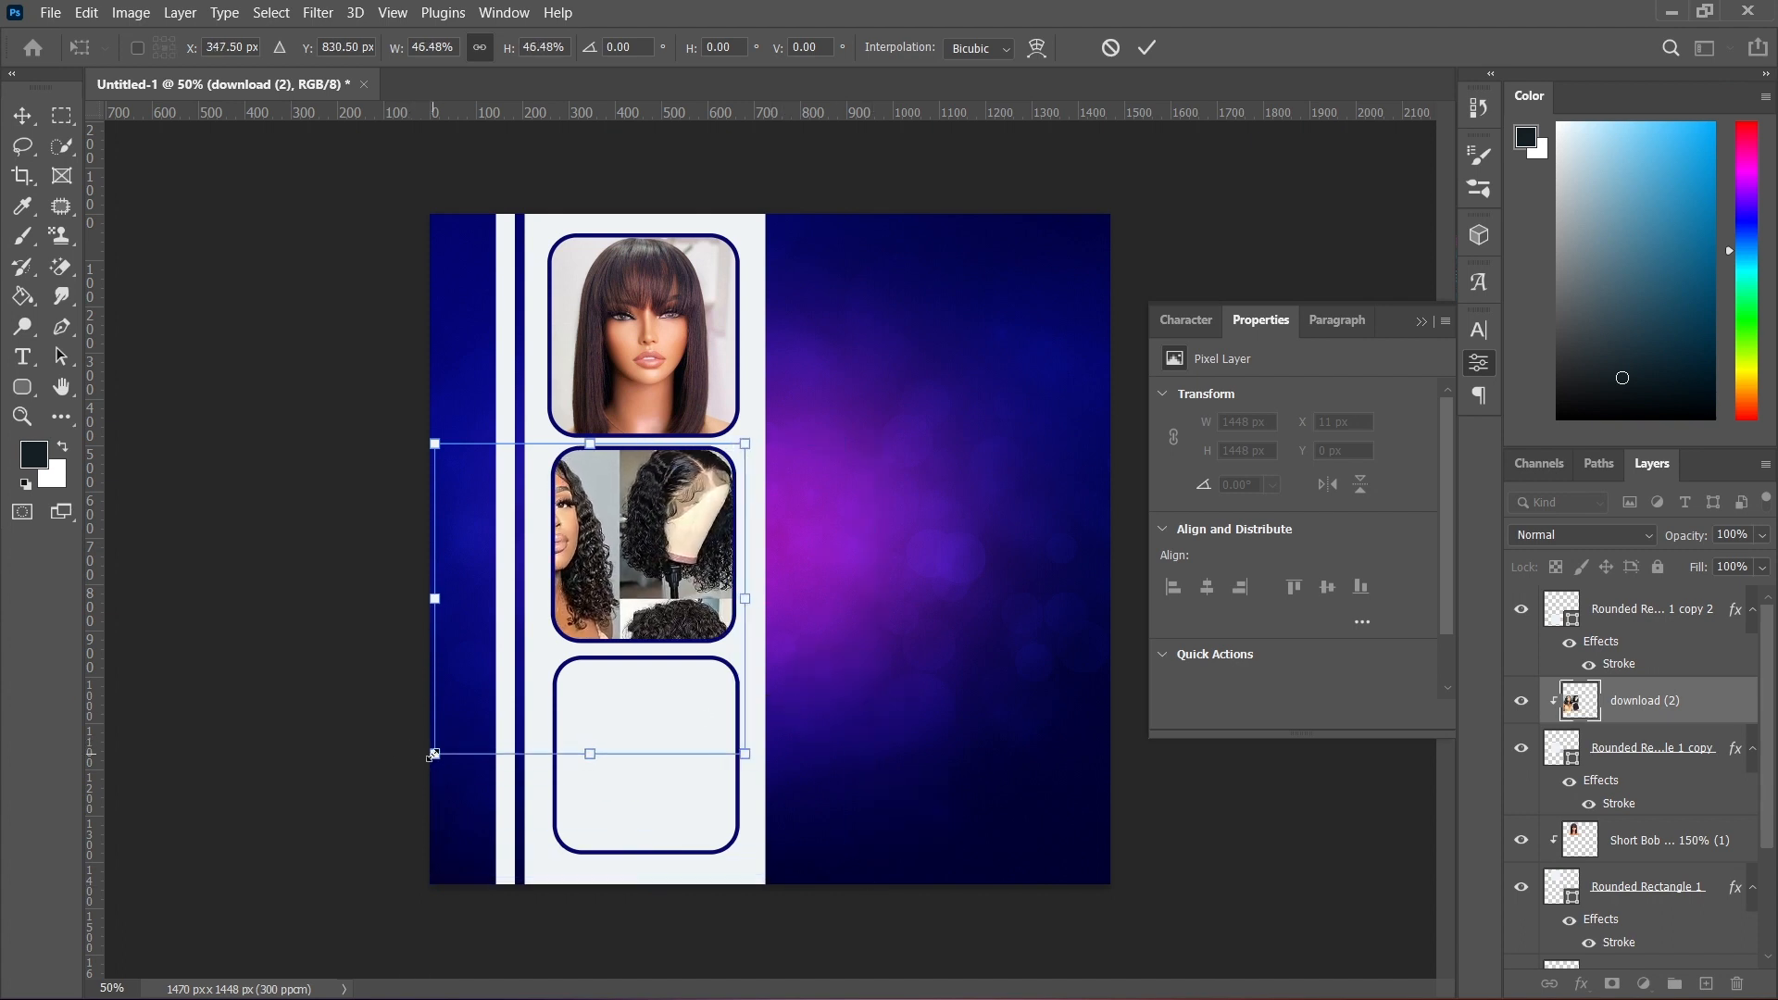
{"action": "left_click_drag", "start_coordinate": [434, 754], "coordinate": [587, 666]}
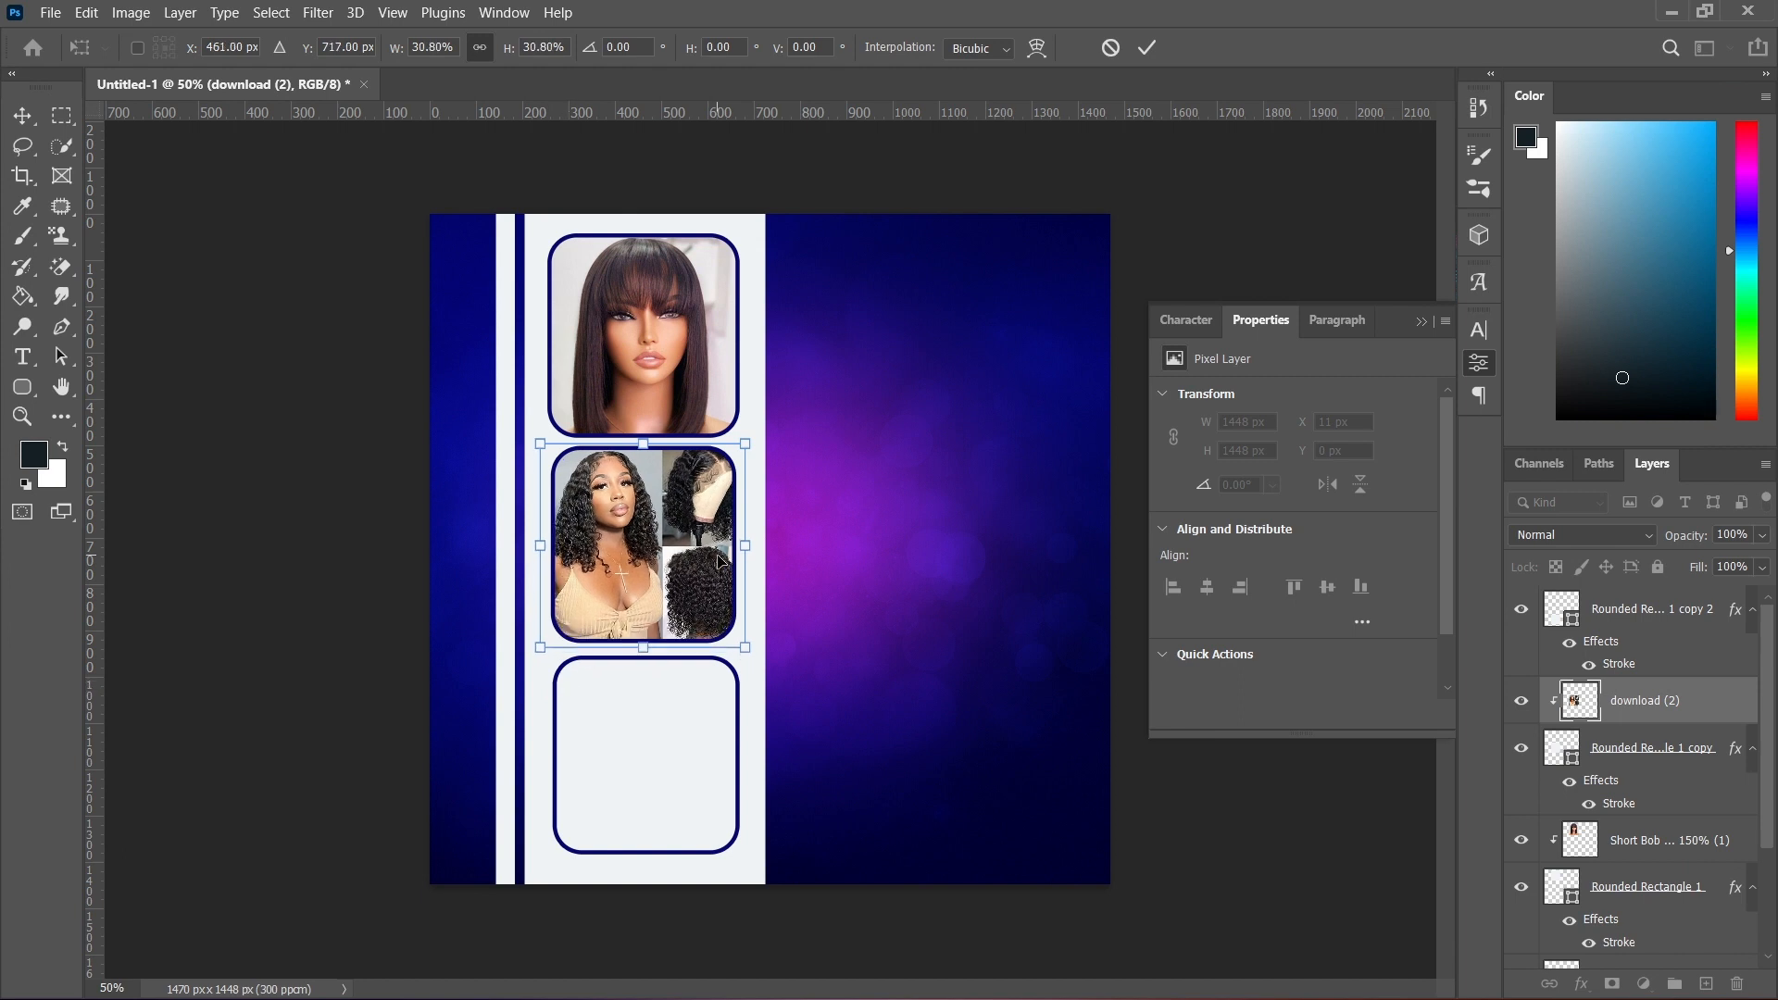
{"action": "left_click_drag", "start_coordinate": [720, 560], "coordinate": [720, 563]}
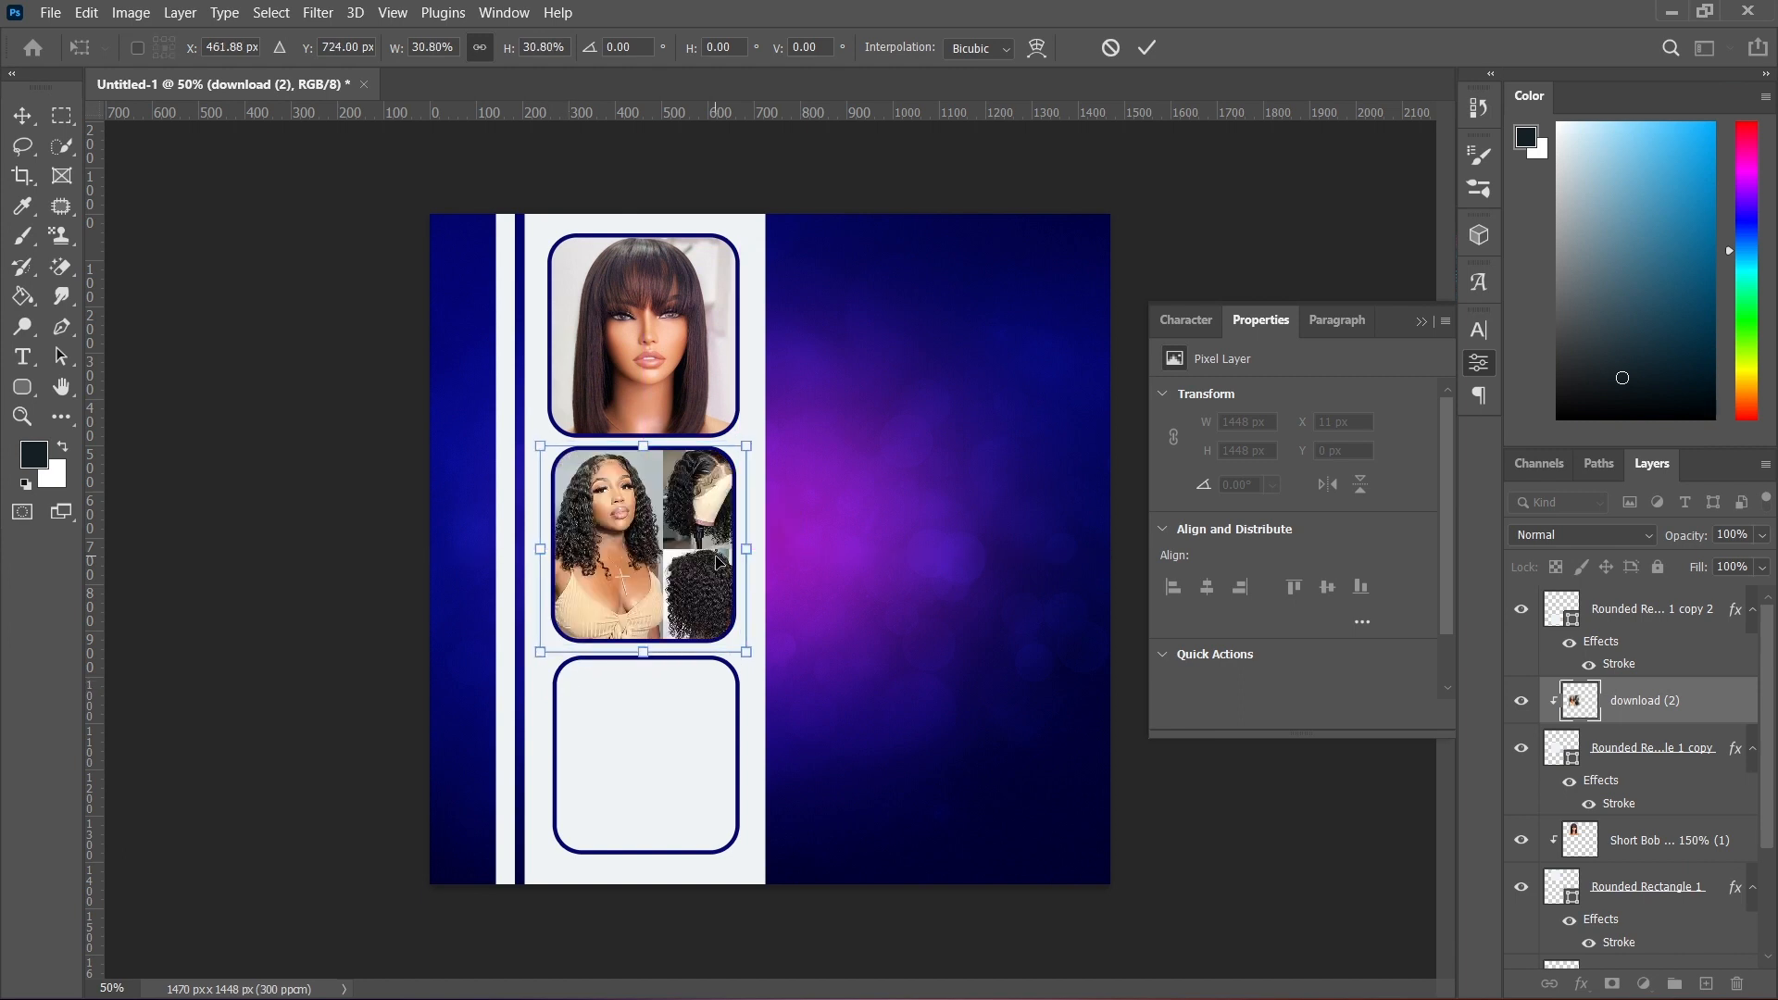
{"action": "left_click", "coordinate": [1146, 52]}
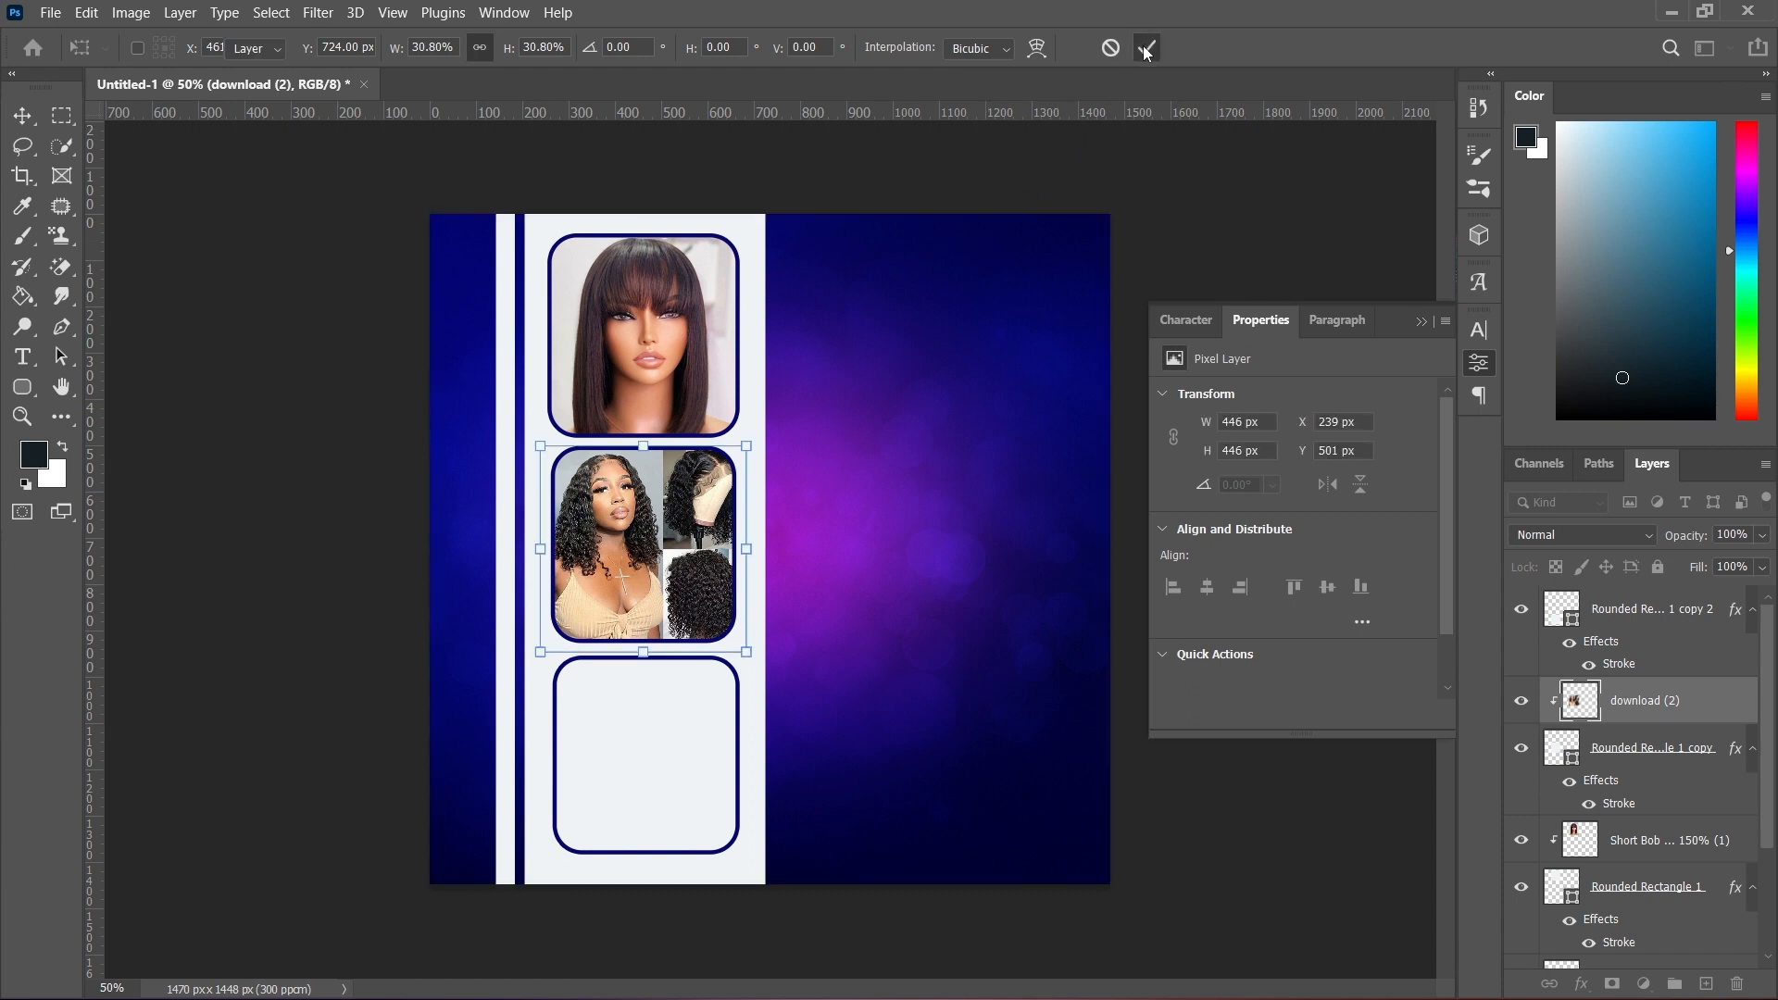
- Place the 31 Box Braids Ideas photo from the Downloads folder directly above the bottom rounded rectangle's layer
{"action": "left_click", "coordinate": [685, 747]}
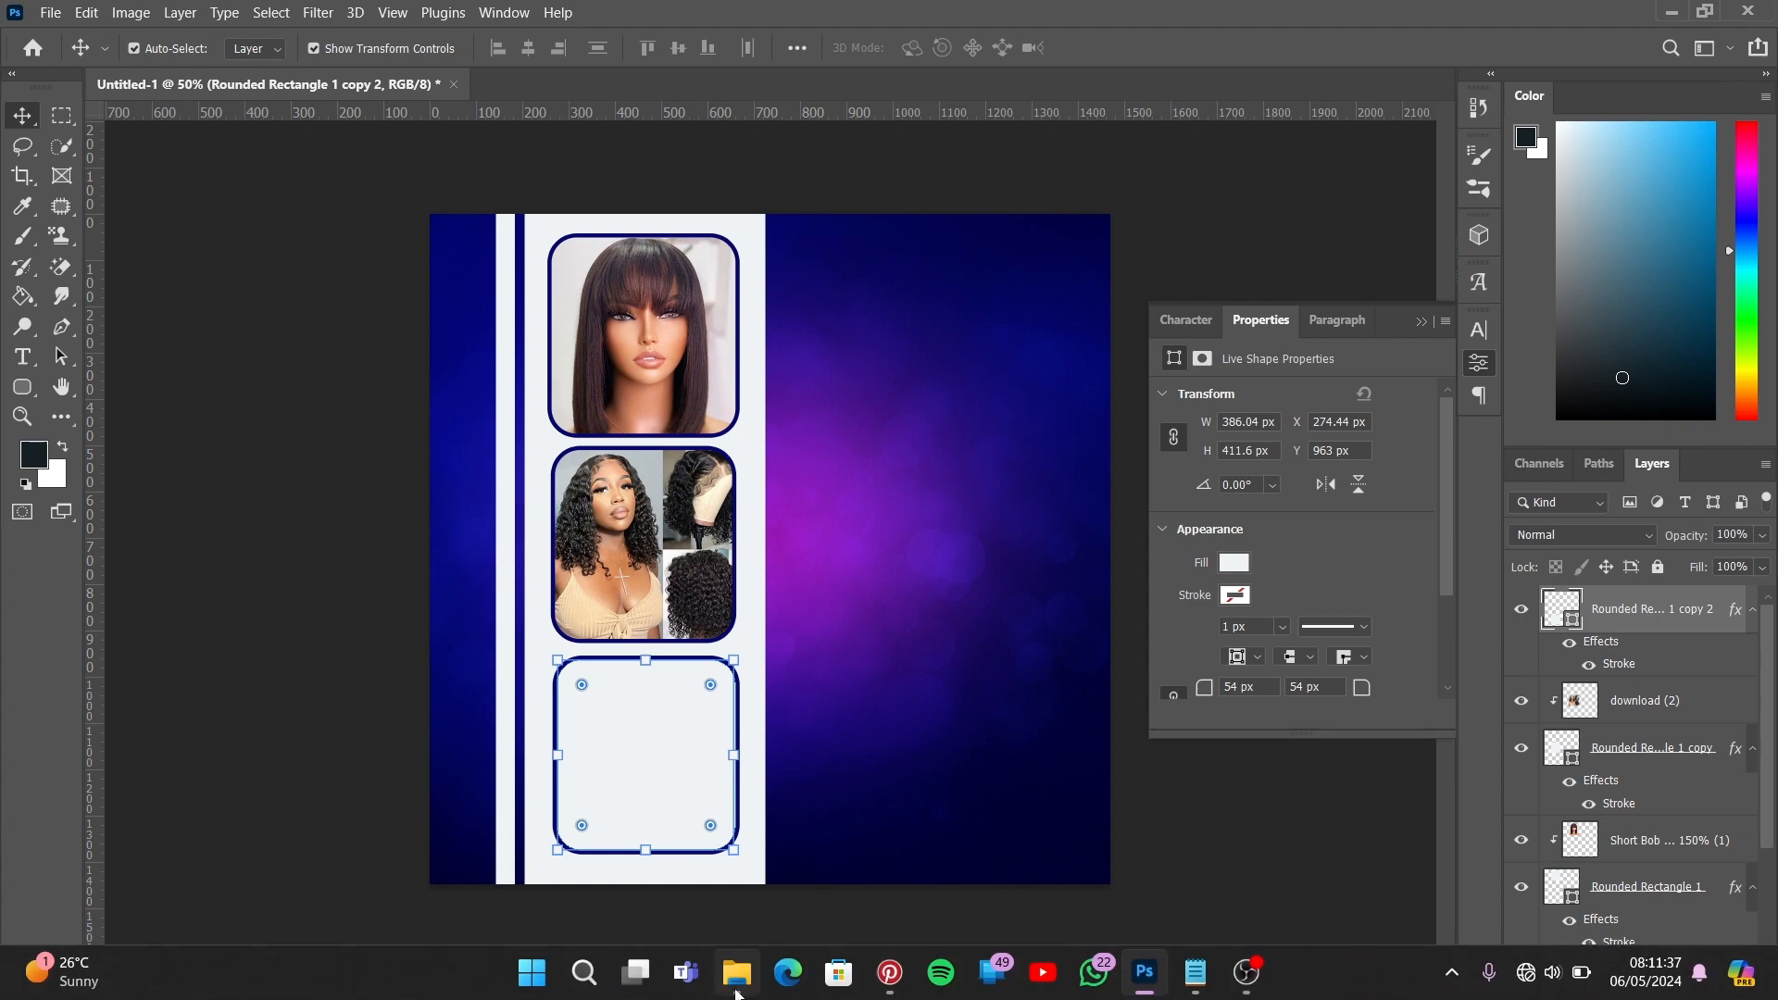
{"action": "left_click", "coordinate": [737, 972]}
{"action": "left_click_drag", "start_coordinate": [1169, 481], "coordinate": [685, 833]}
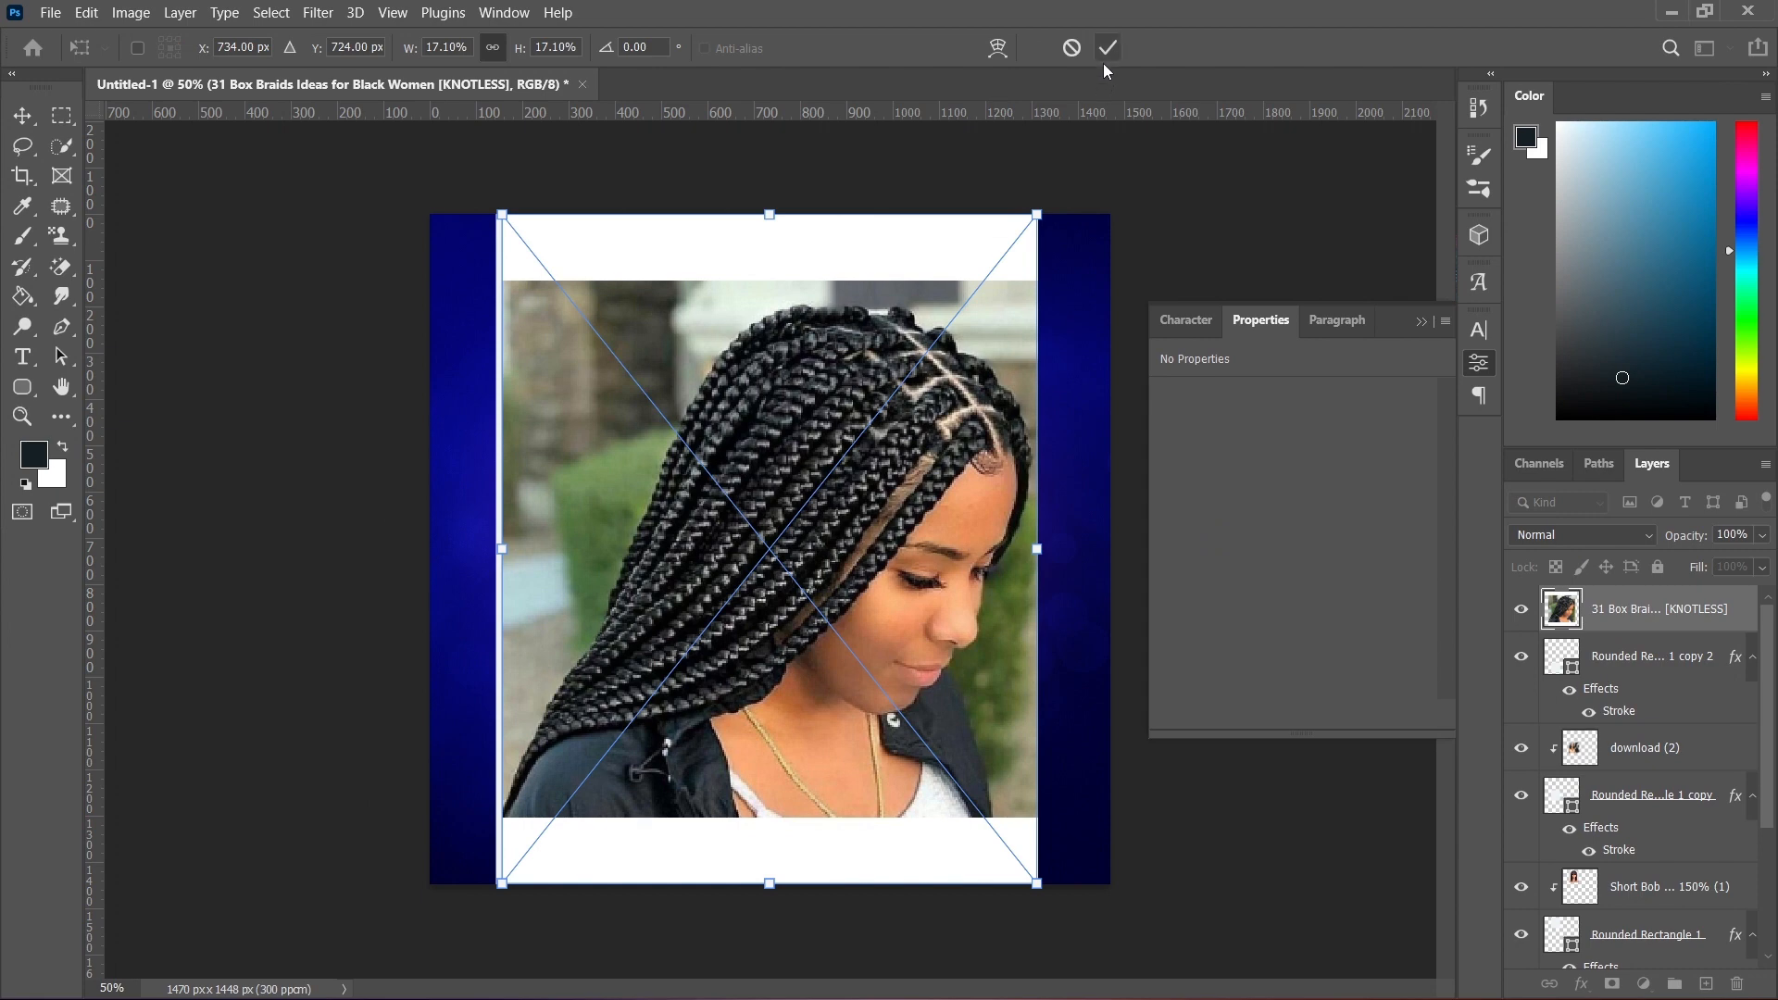
- Rasterize the box braids photo layer and clip it to the bottom rounded rectangle
{"action": "left_click", "coordinate": [1636, 600]}
{"action": "right_click", "coordinate": [1636, 594]}
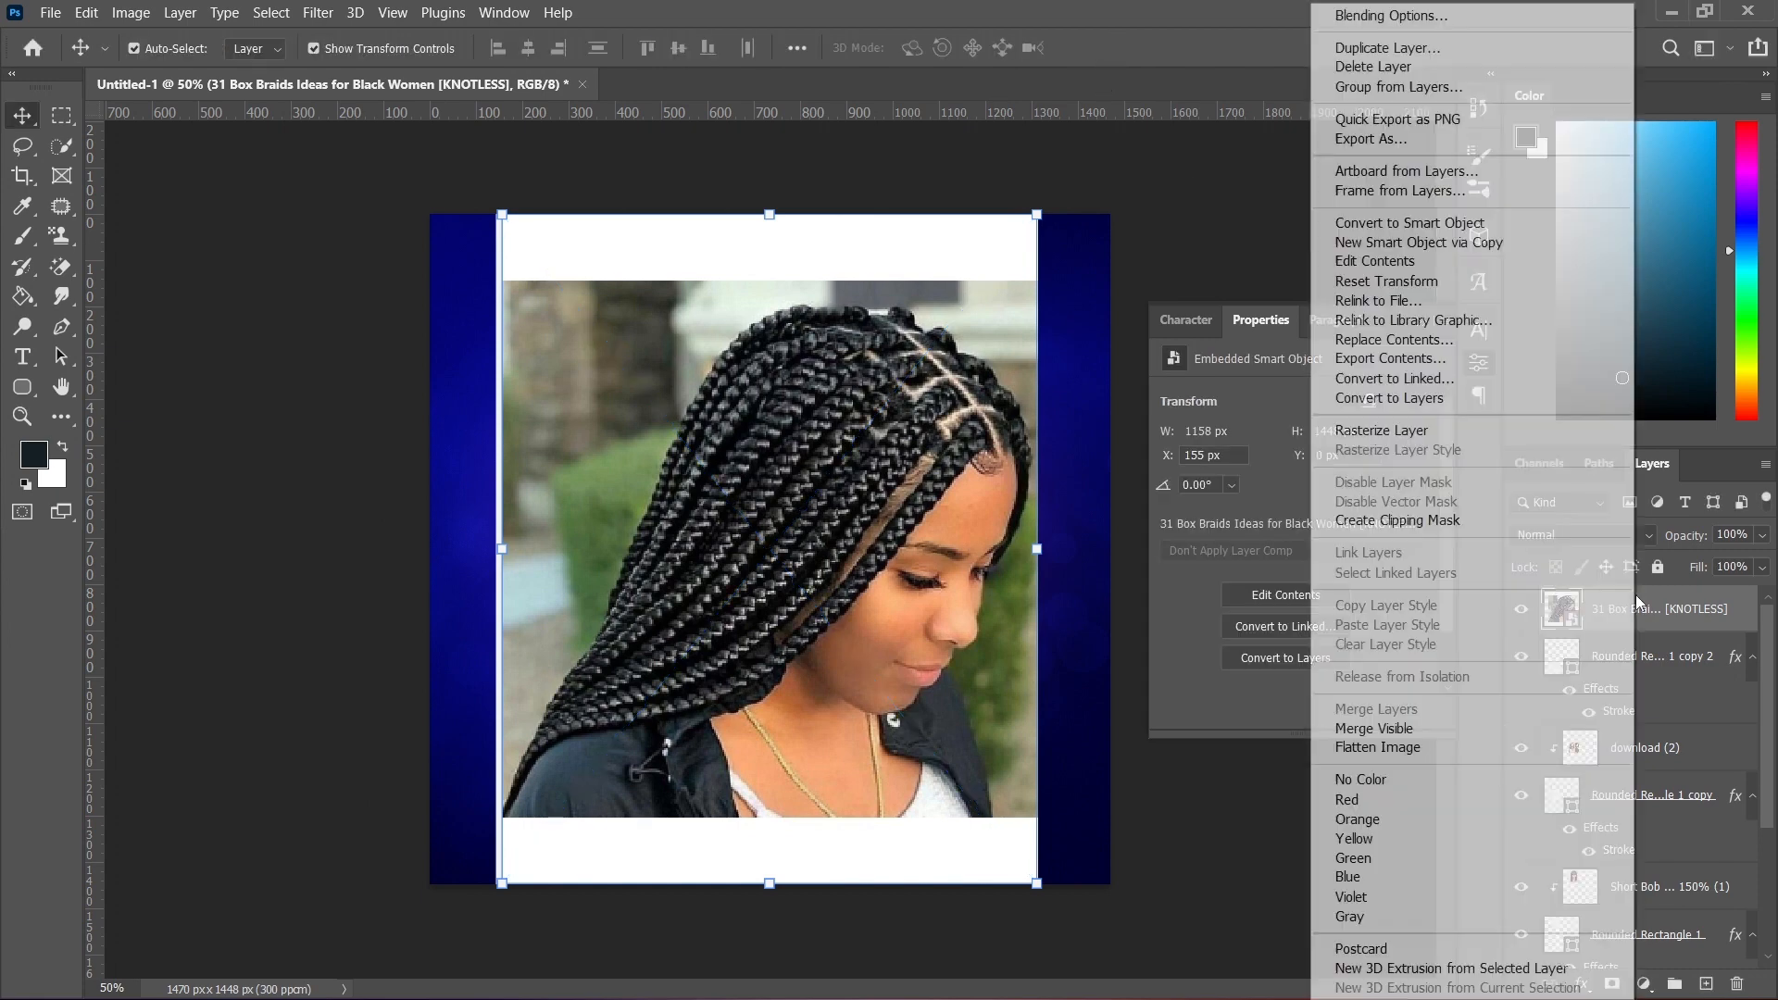
{"action": "left_click", "coordinate": [1438, 434]}
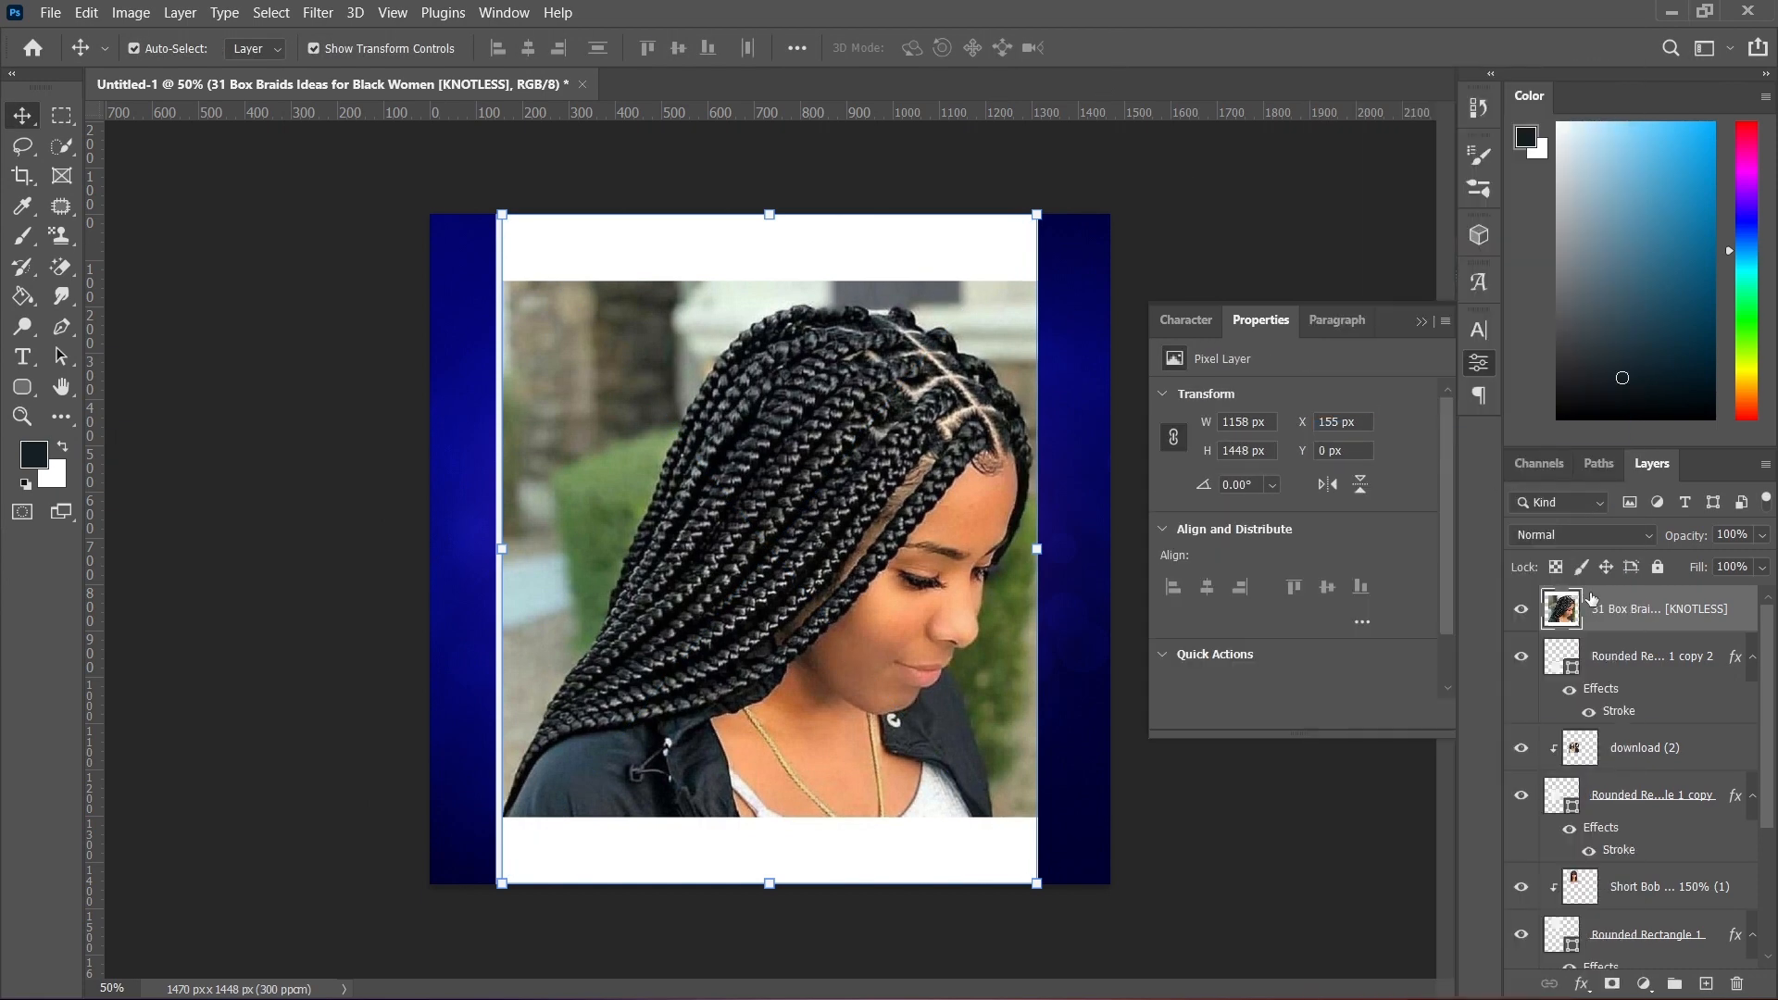
{"action": "right_click", "coordinate": [1604, 611]}
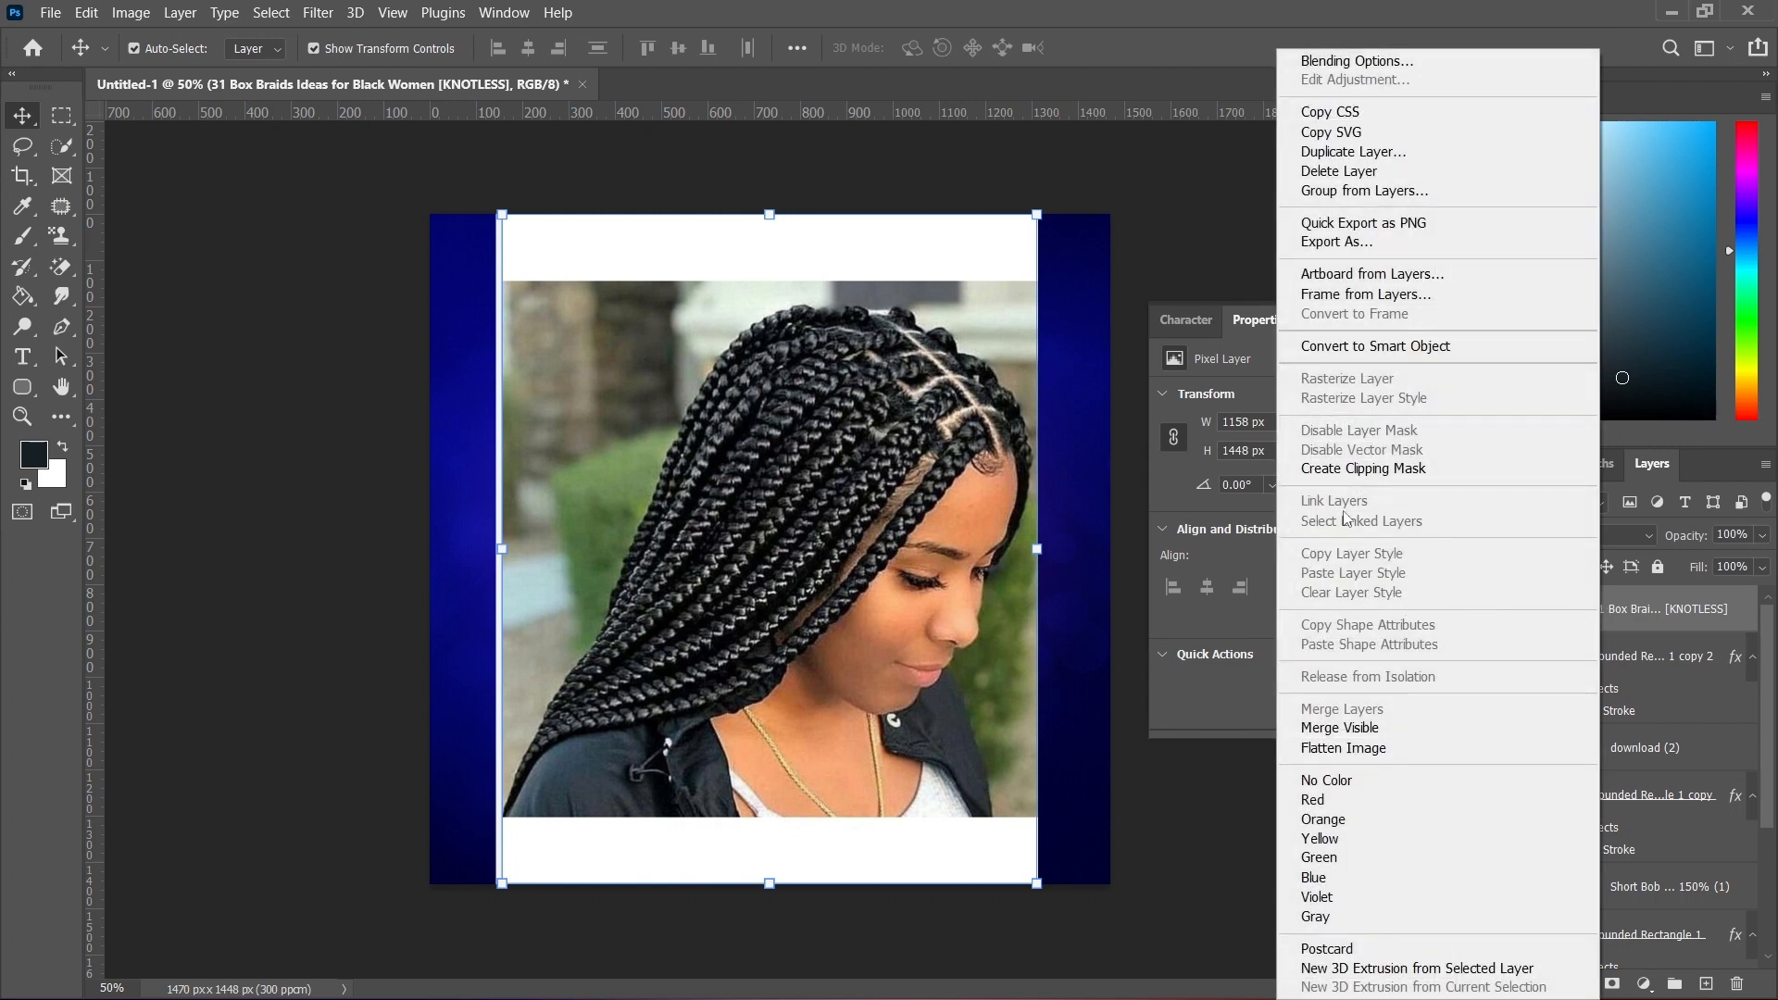
{"action": "left_click", "coordinate": [1331, 472]}
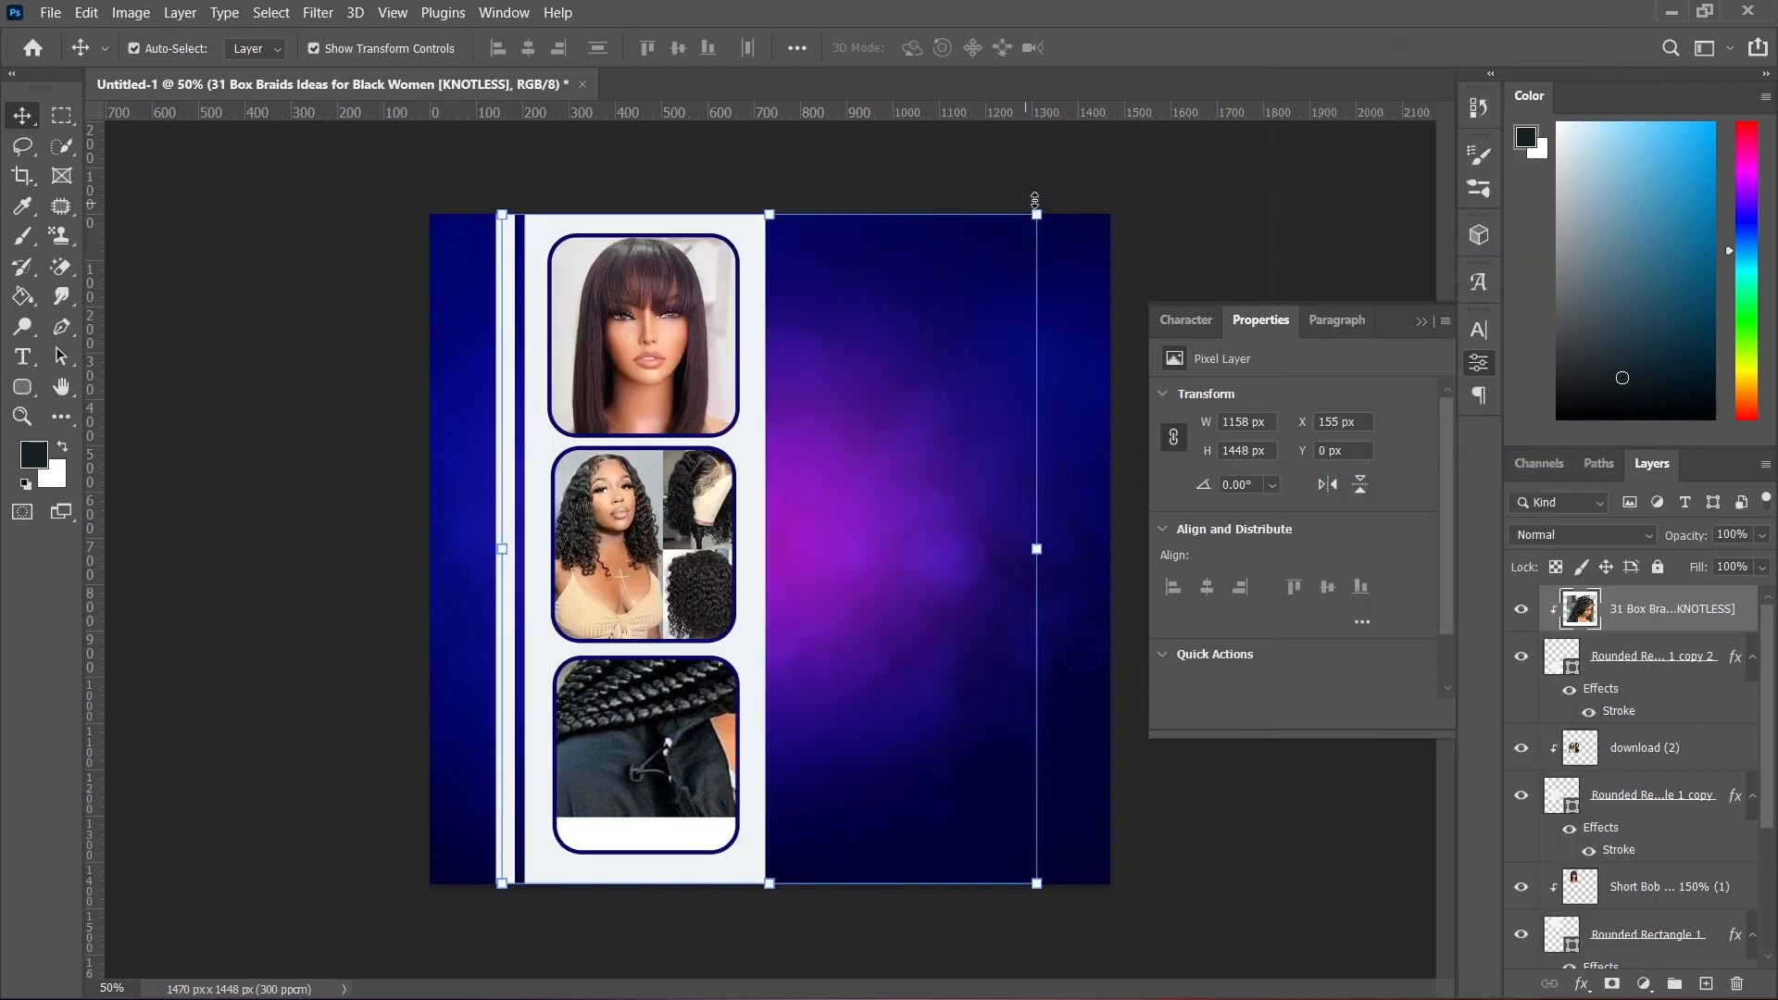
- Scale the box braids photo to about 37.48%, centre it in the bottom frame, apply the transform, and deselect the layer
{"action": "left_click_drag", "start_coordinate": [1035, 200], "coordinate": [778, 598]}
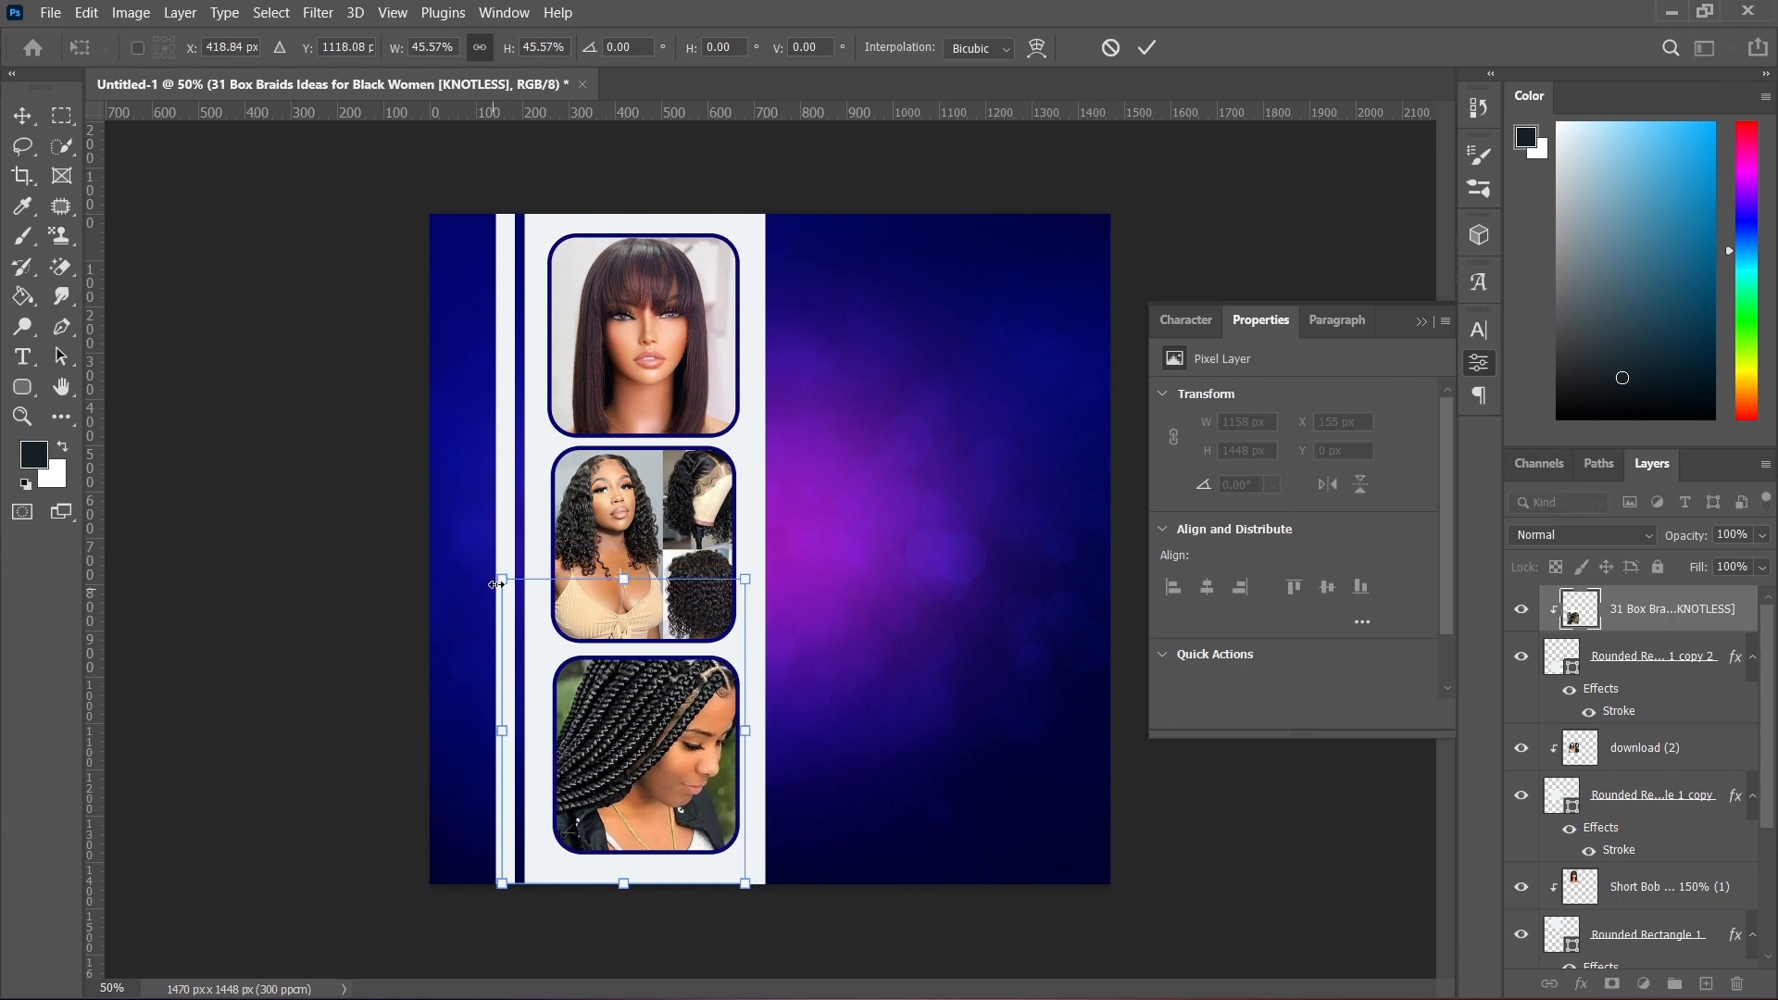
{"action": "left_click_drag", "start_coordinate": [499, 580], "coordinate": [541, 634]}
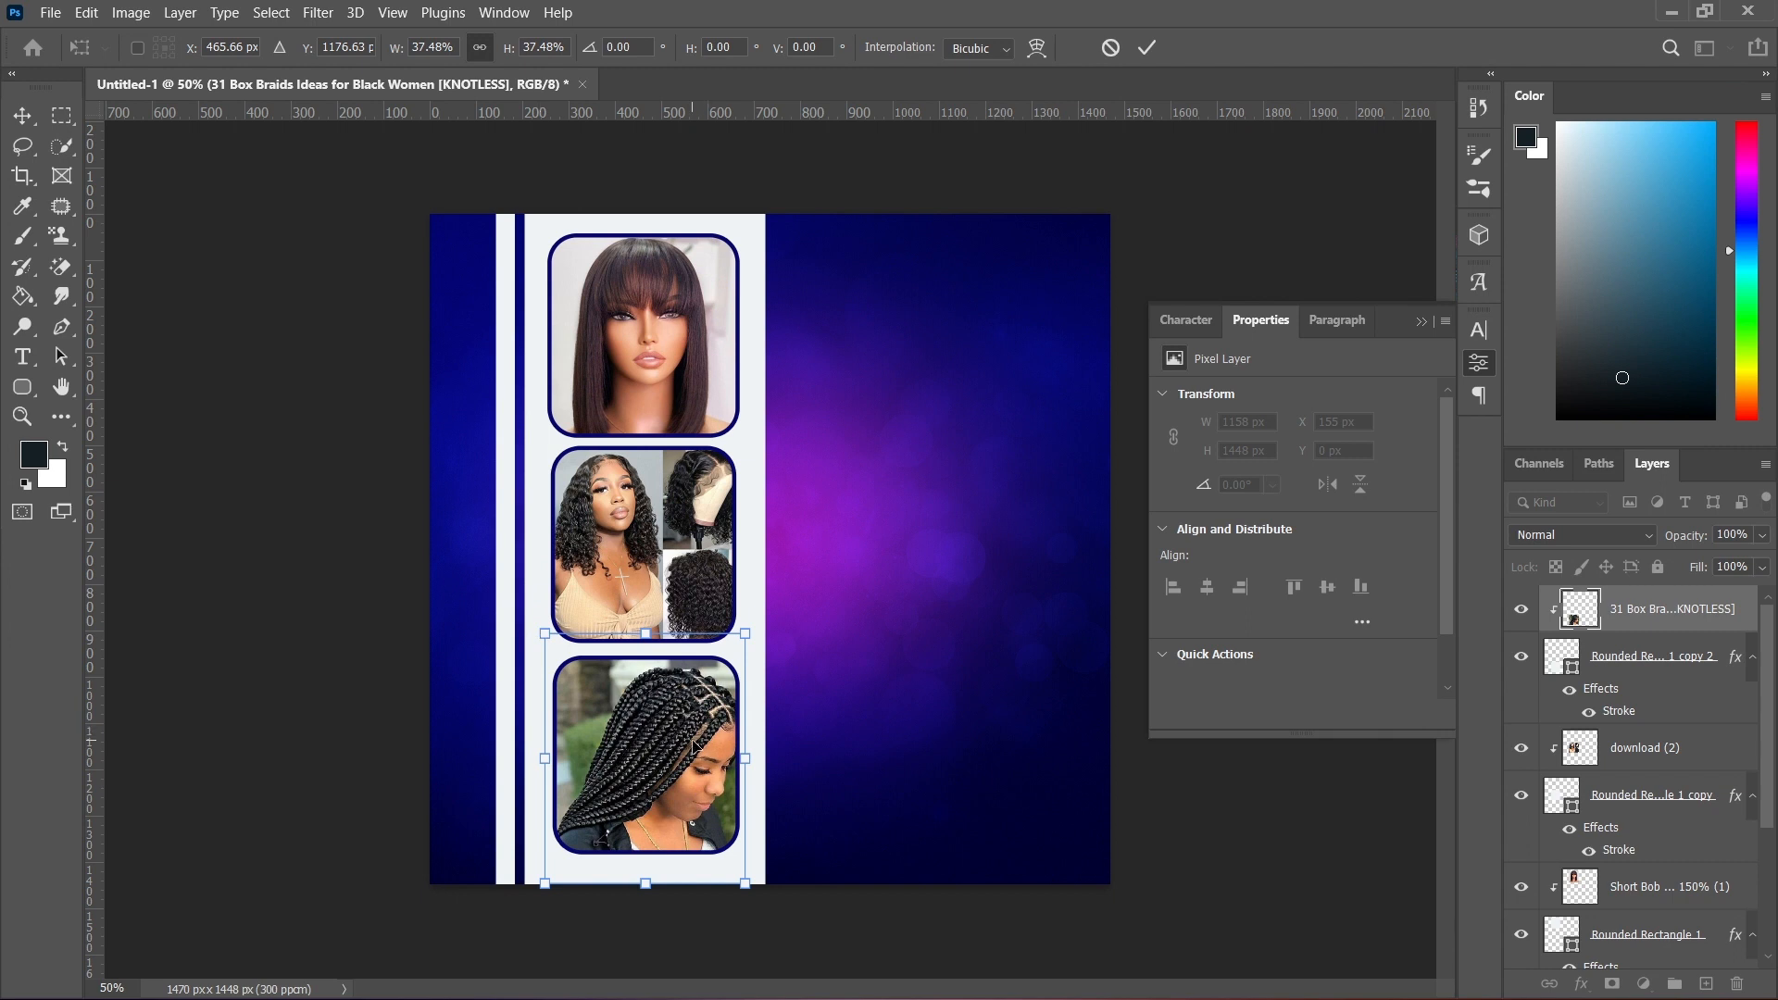
{"action": "left_click_drag", "start_coordinate": [693, 743], "coordinate": [688, 747]}
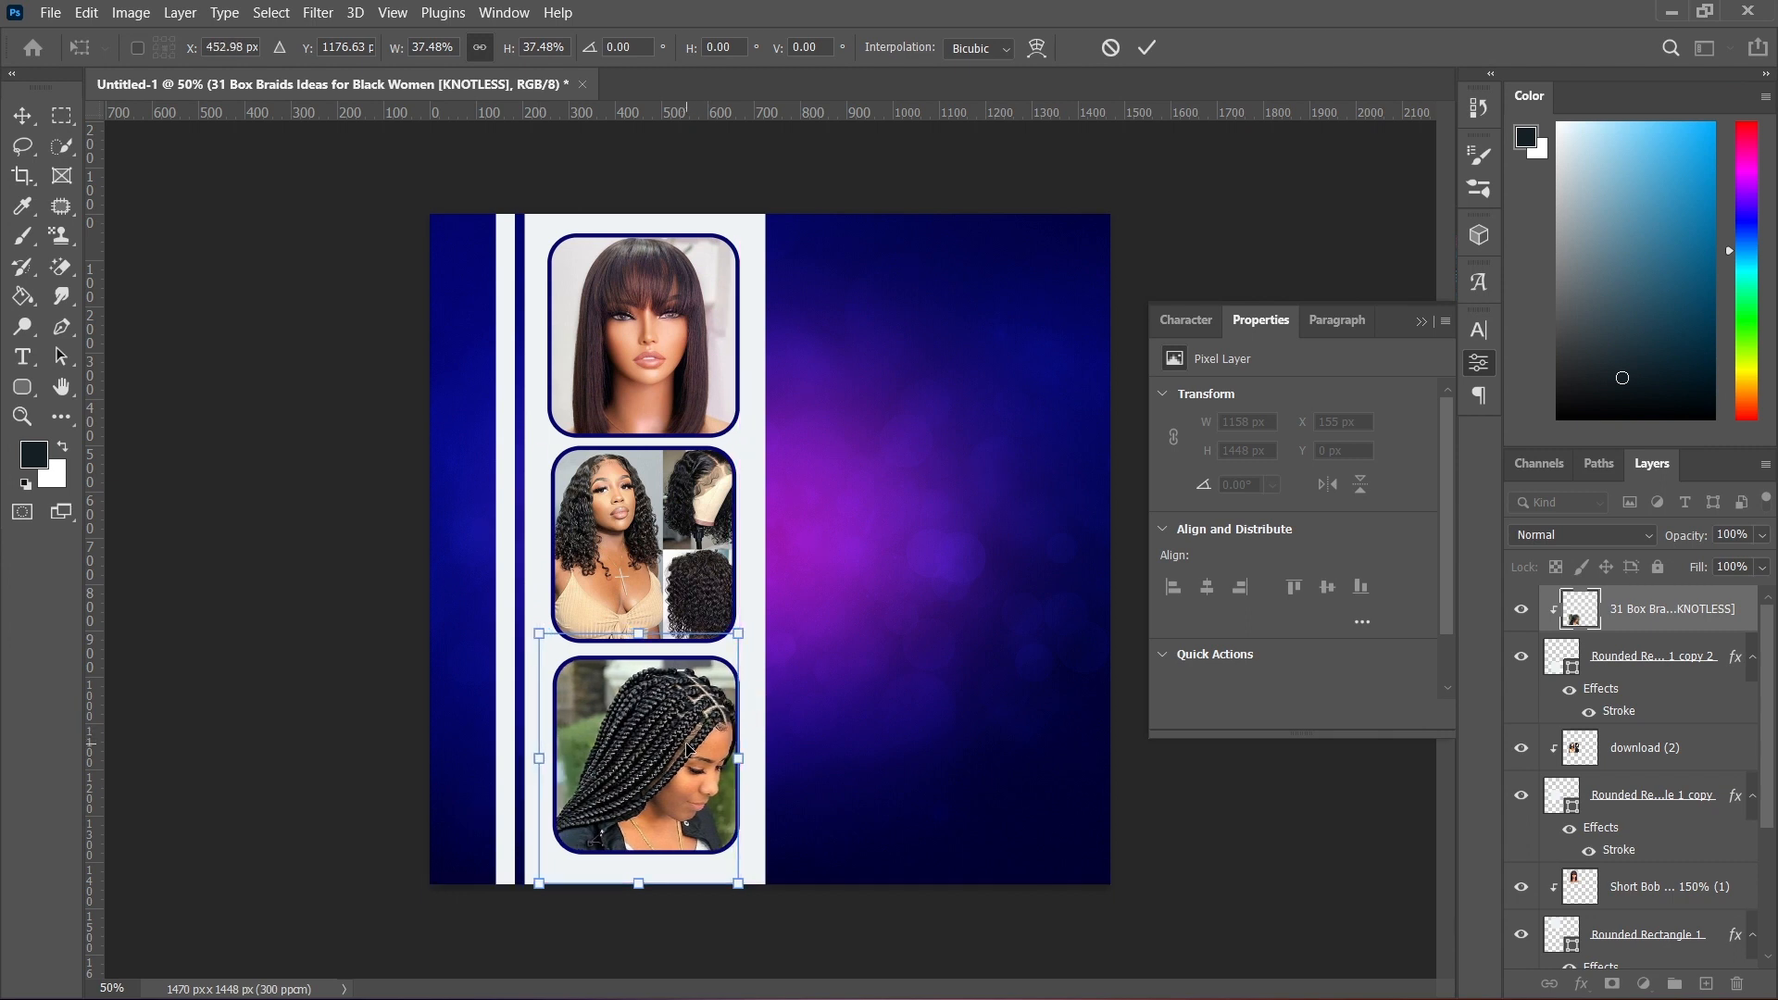
{"action": "left_click", "coordinate": [1157, 47]}
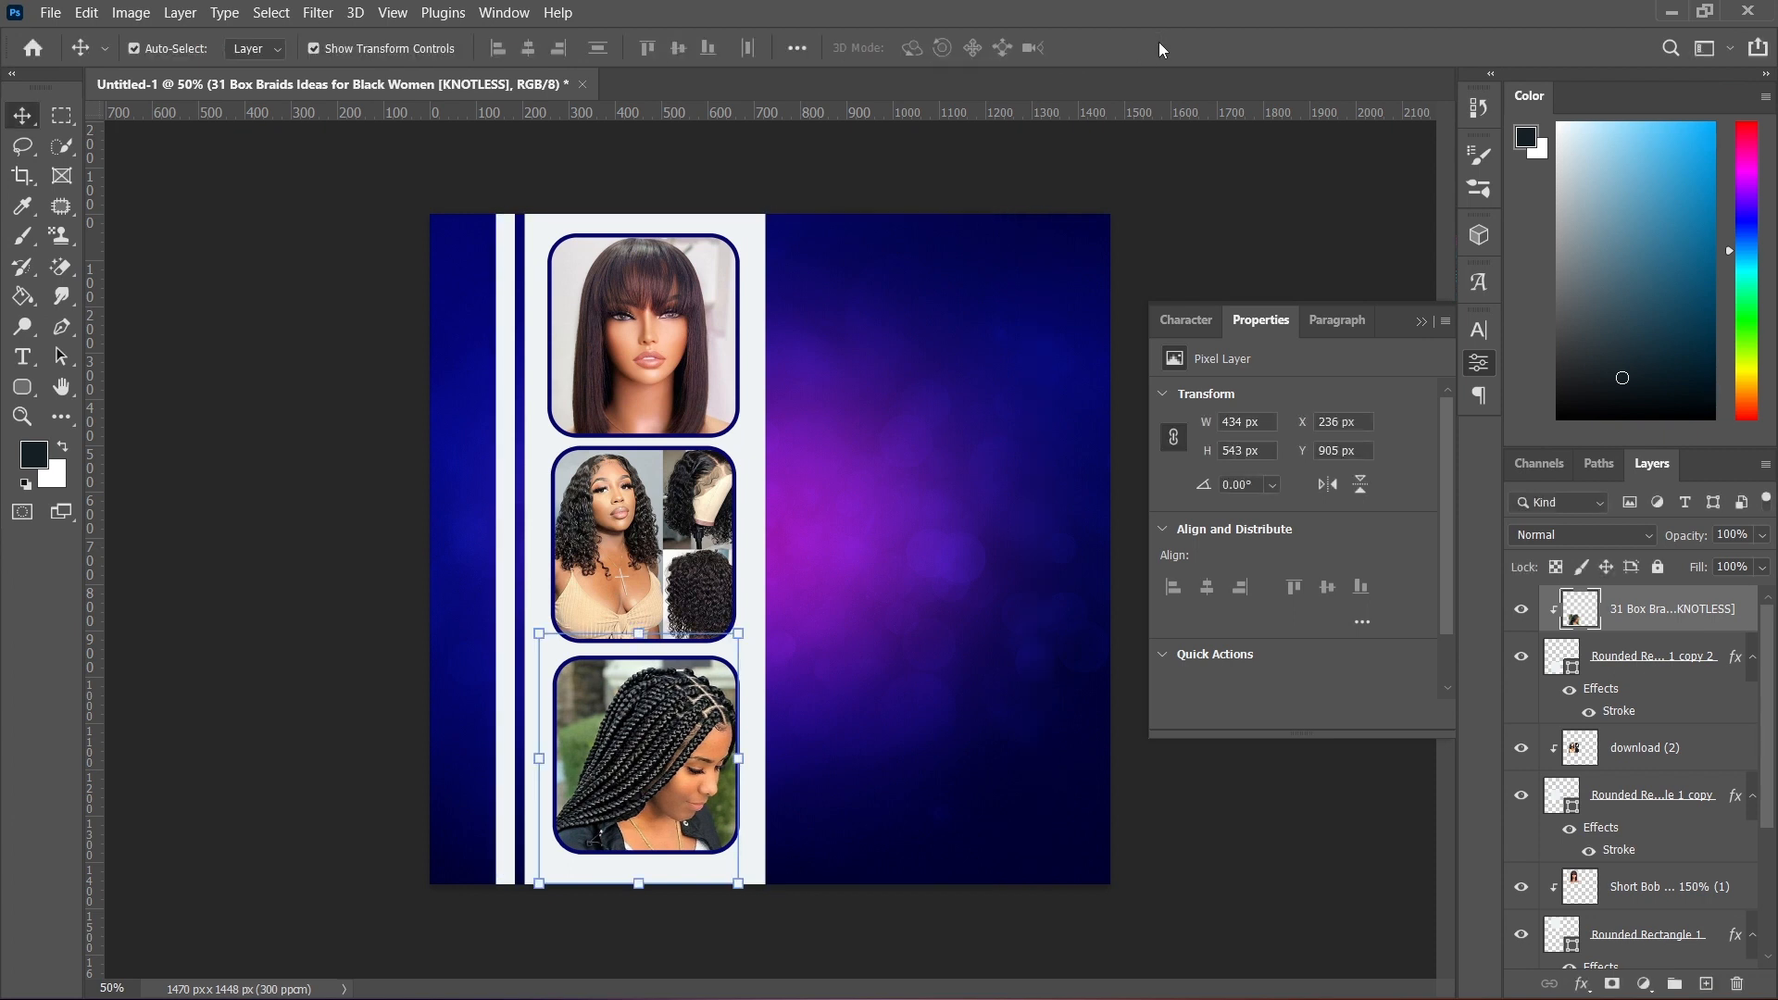
{"action": "left_click", "coordinate": [1175, 192]}
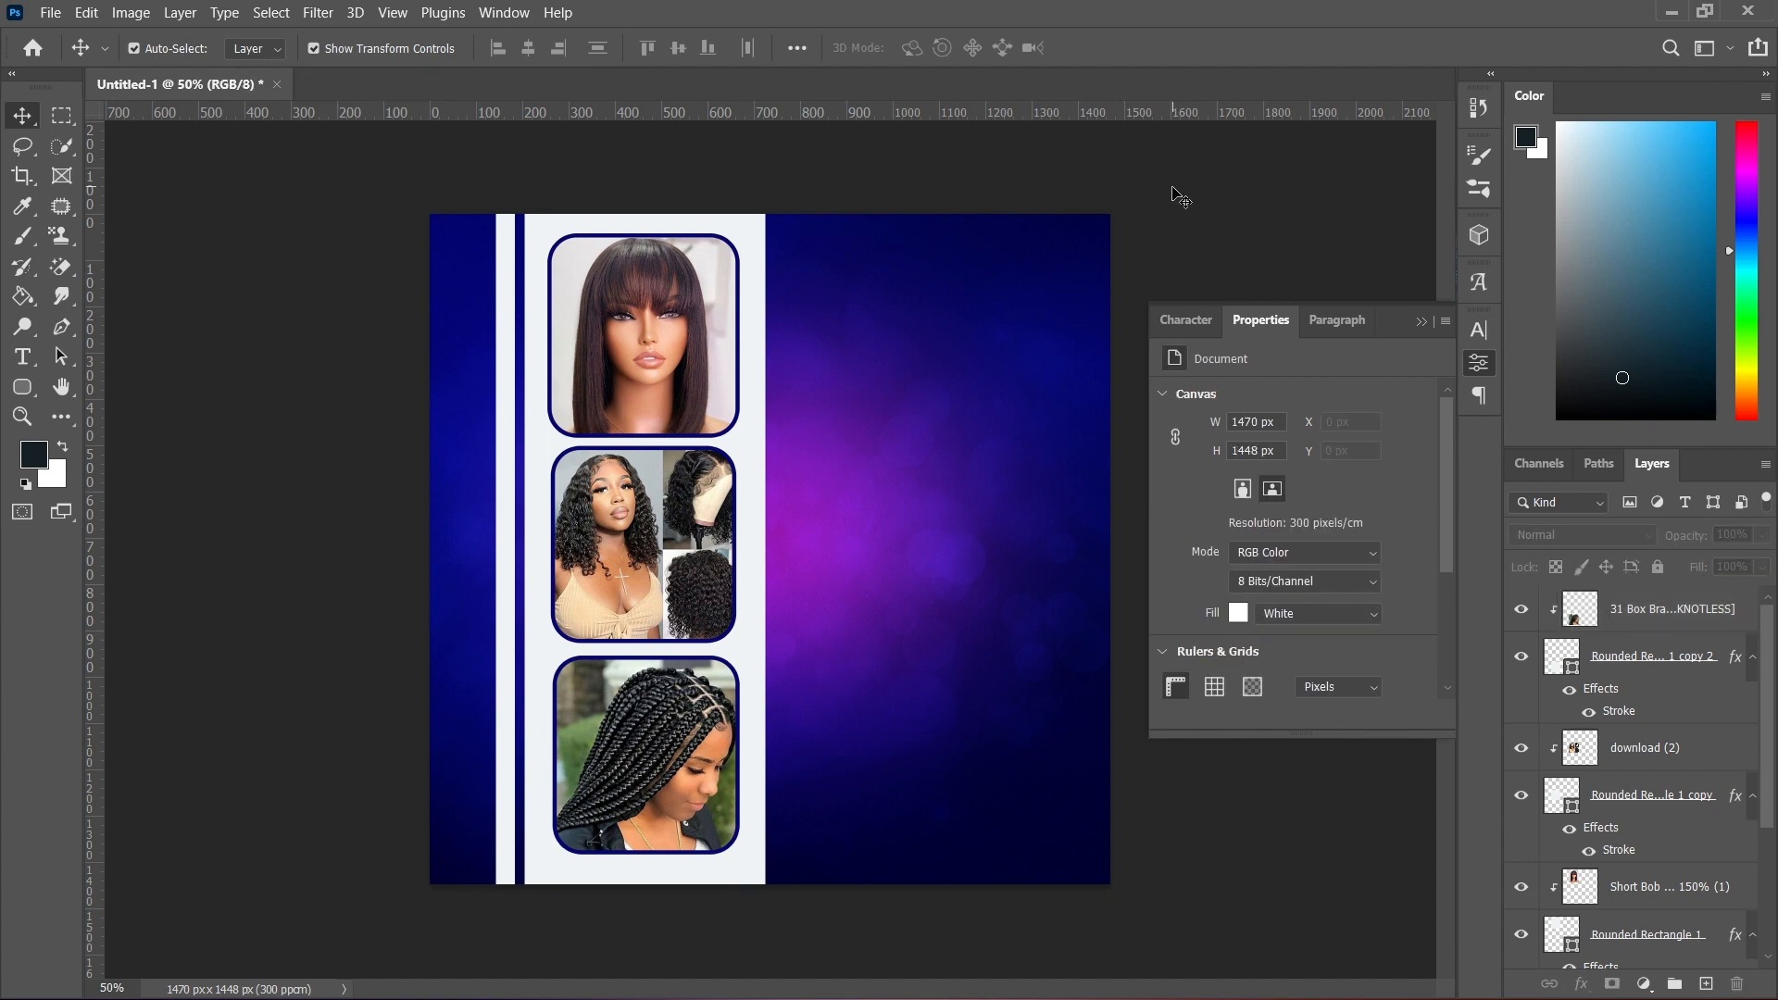
- Group all layers from the box braids photo through Rectangle 1 and name the group IMG
{"action": "left_click", "coordinate": [22, 358]}
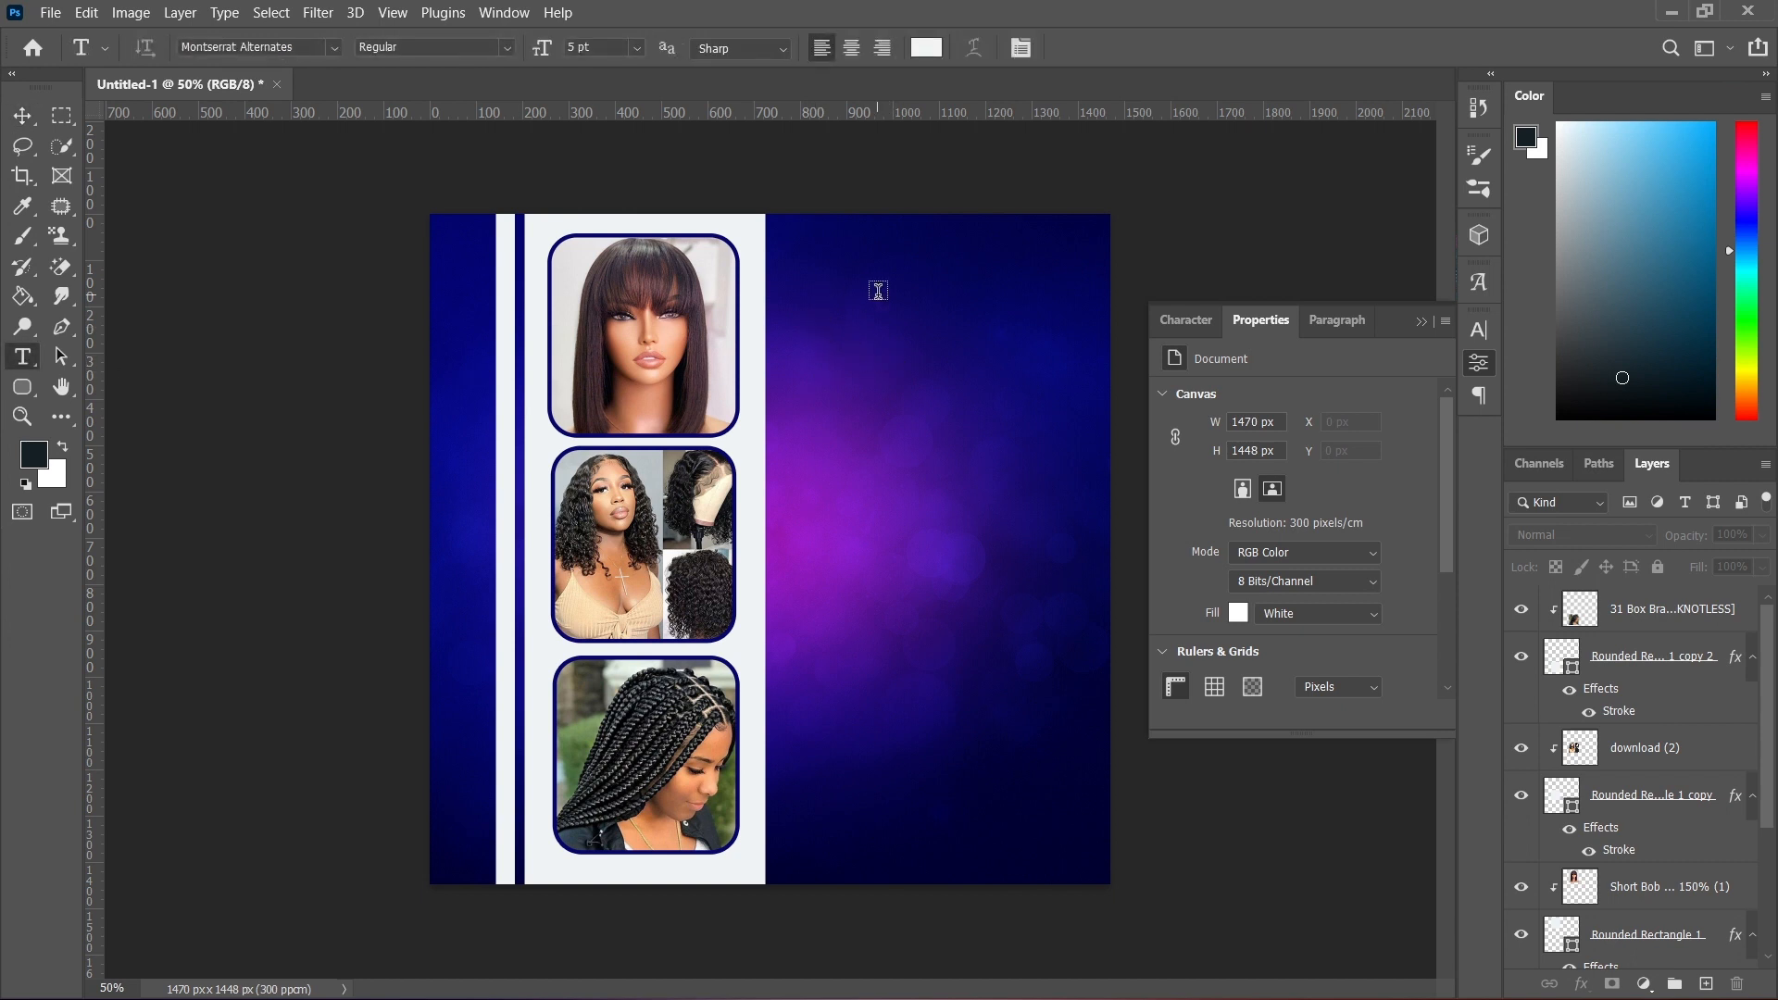
{"action": "left_click", "coordinate": [1708, 629]}
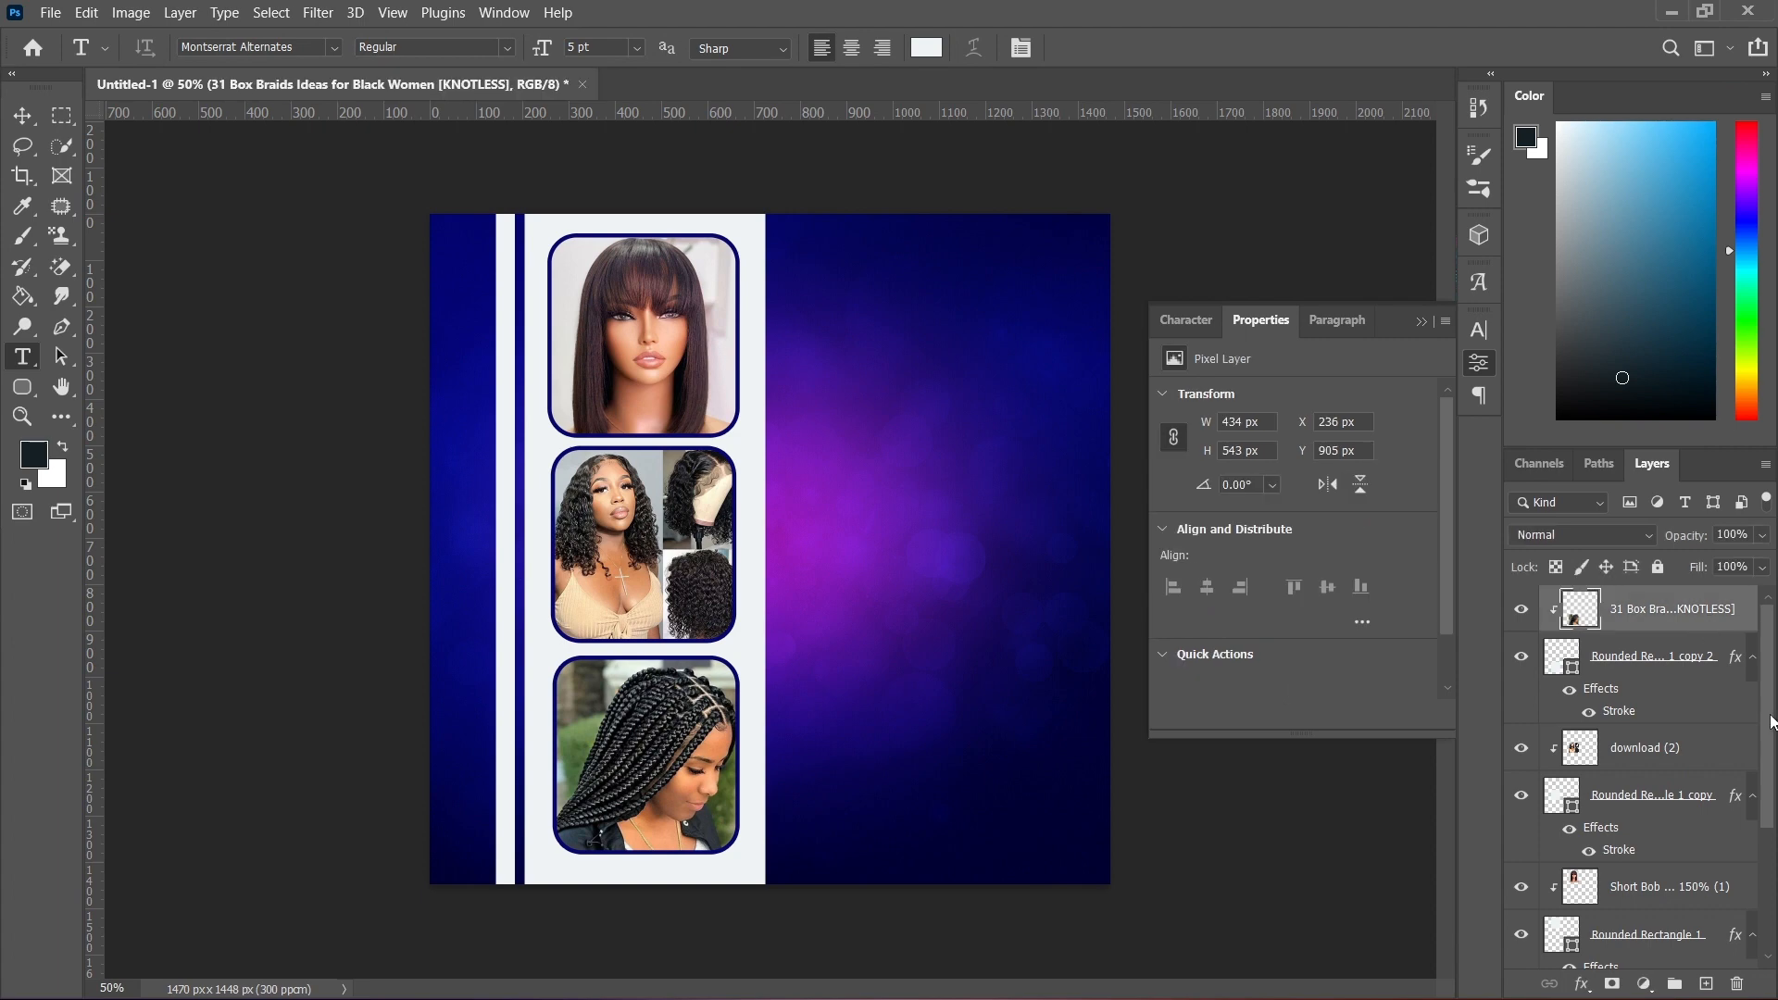
{"action": "left_click_drag", "start_coordinate": [1771, 724], "coordinate": [1765, 868]}
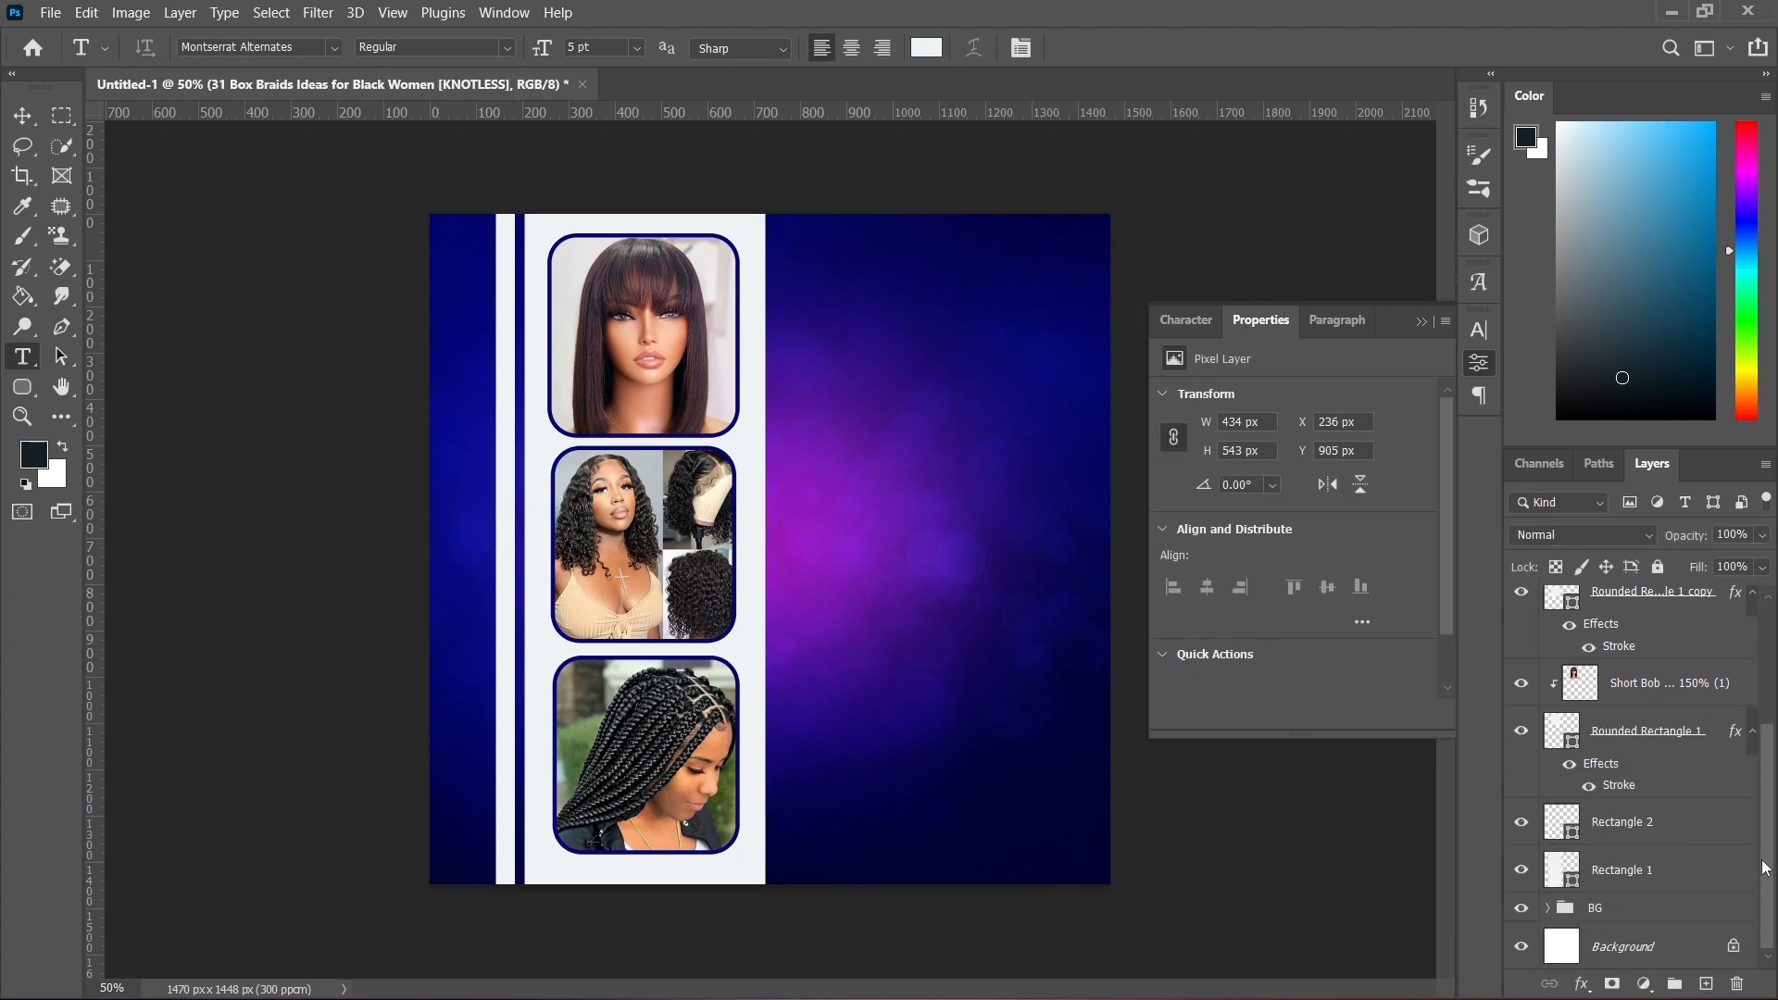
{"action": "left_click", "coordinate": [1655, 877], "text": "shift"}
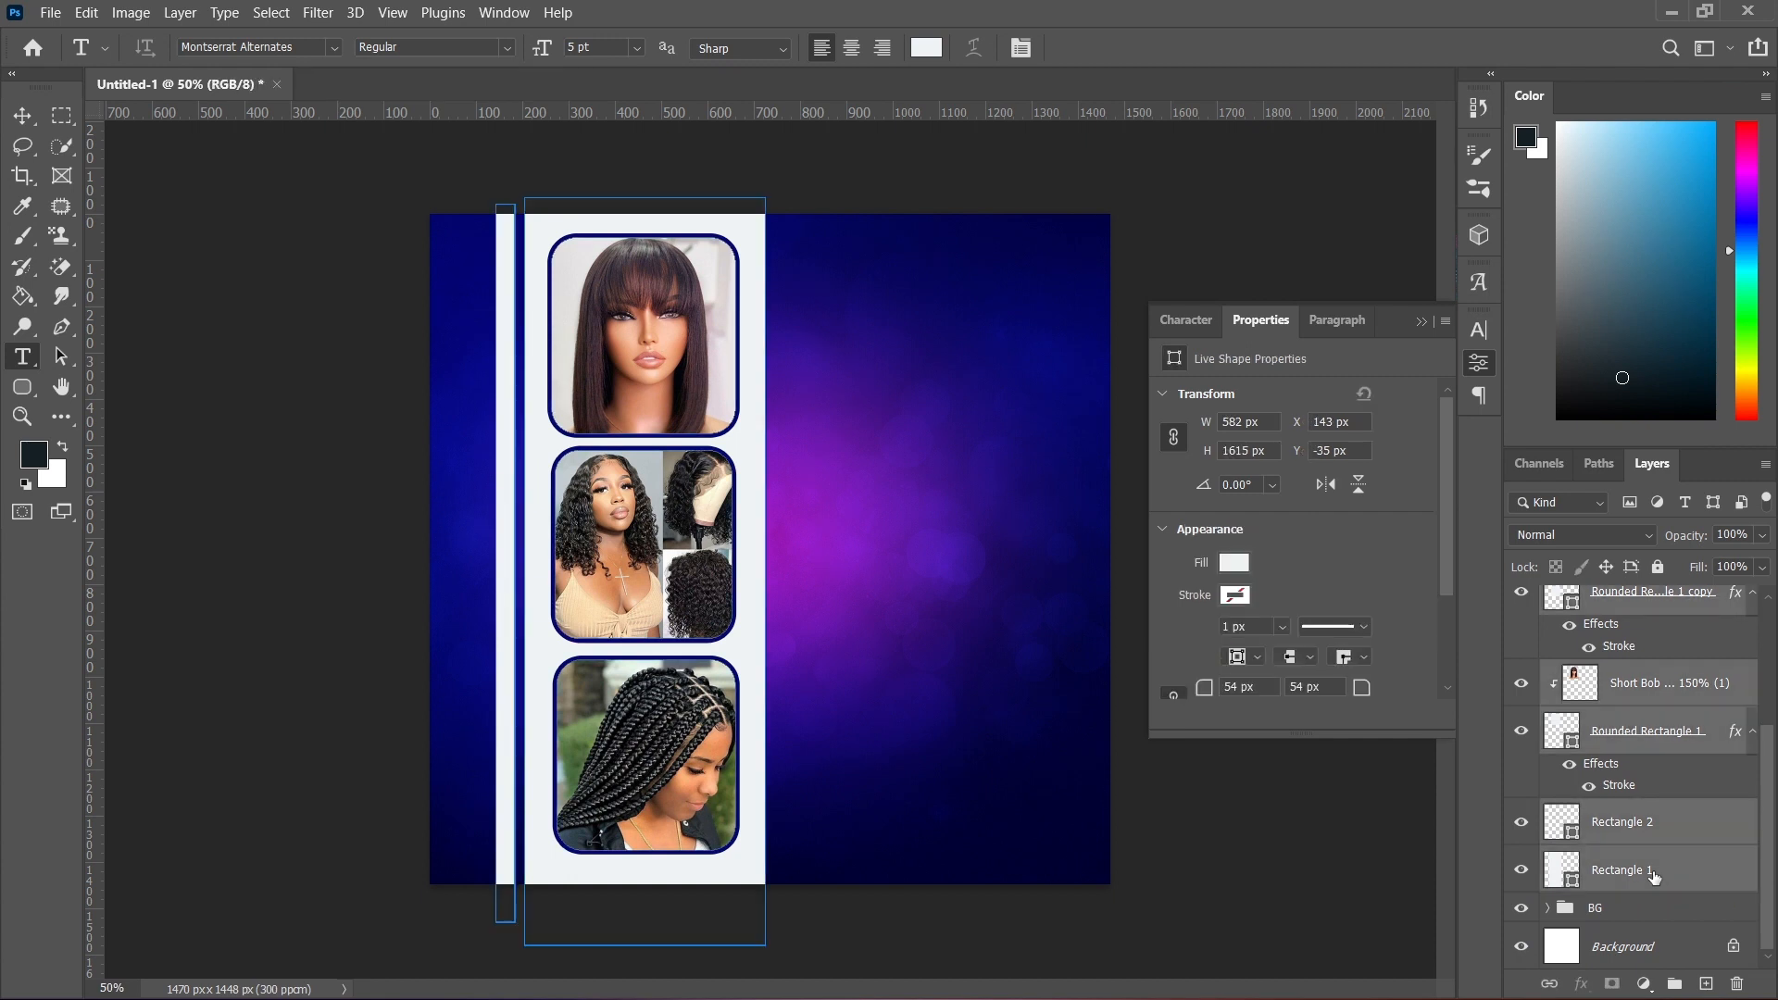
{"action": "key", "text": "ctrl+g"}
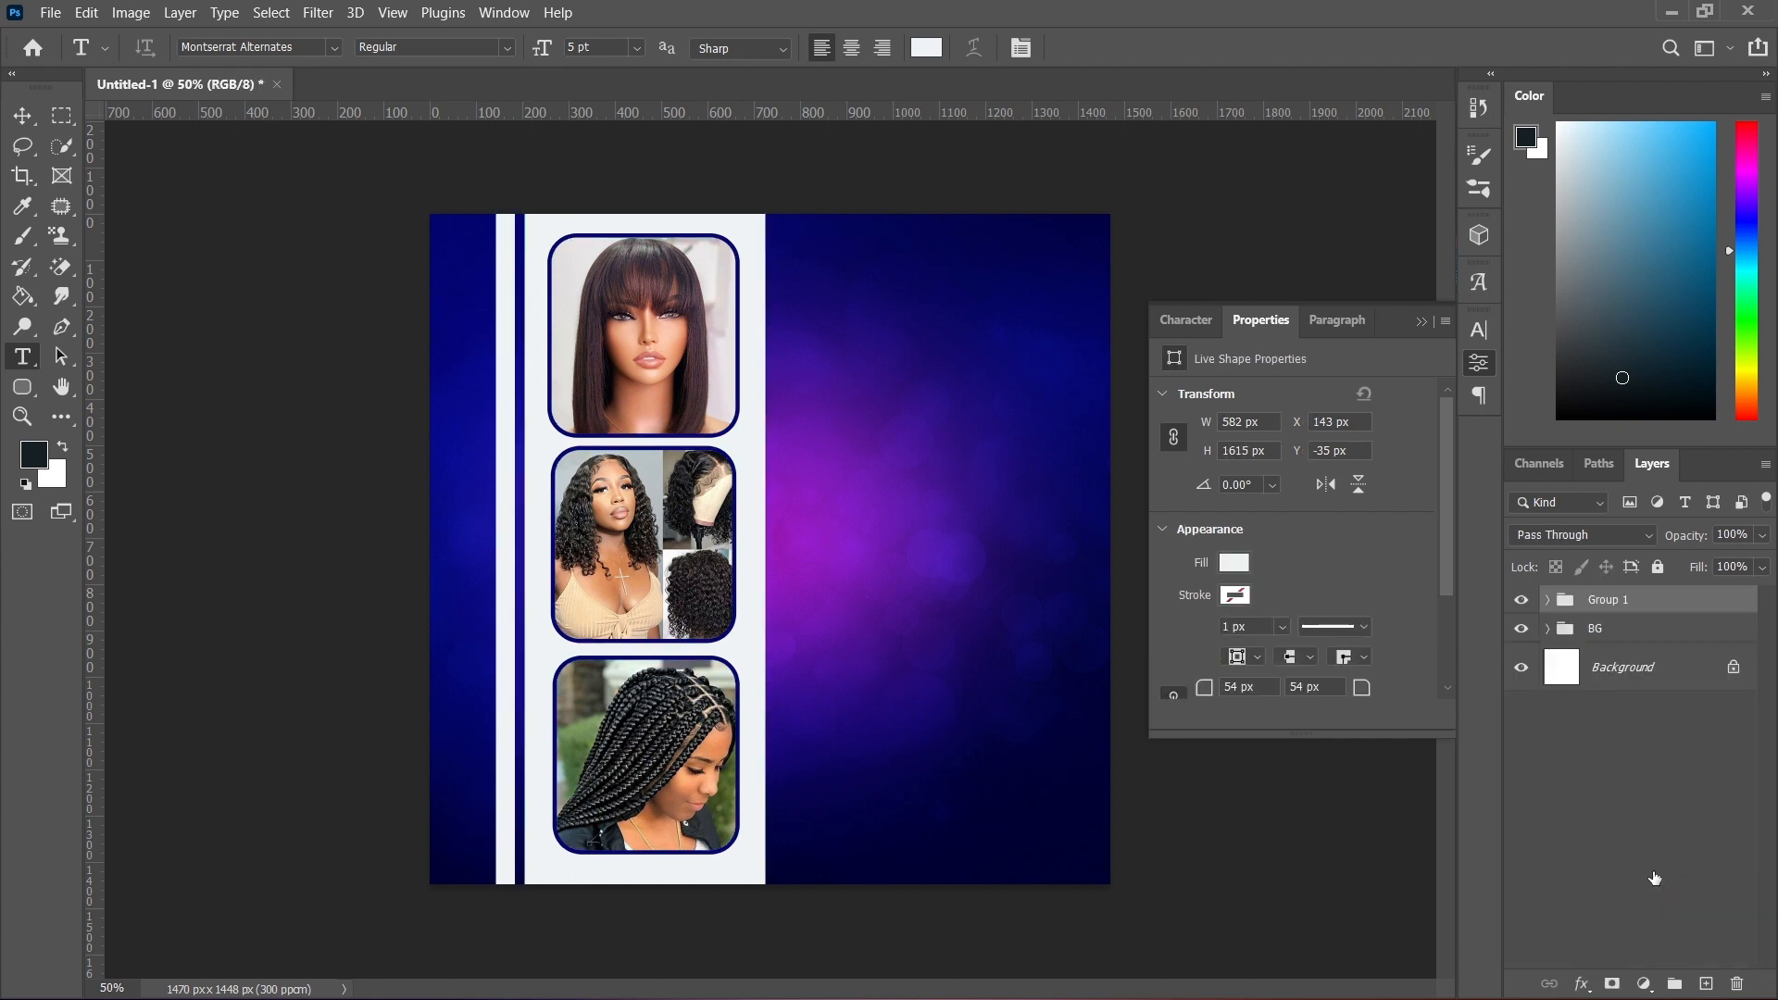
{"action": "double_click", "coordinate": [1599, 602]}
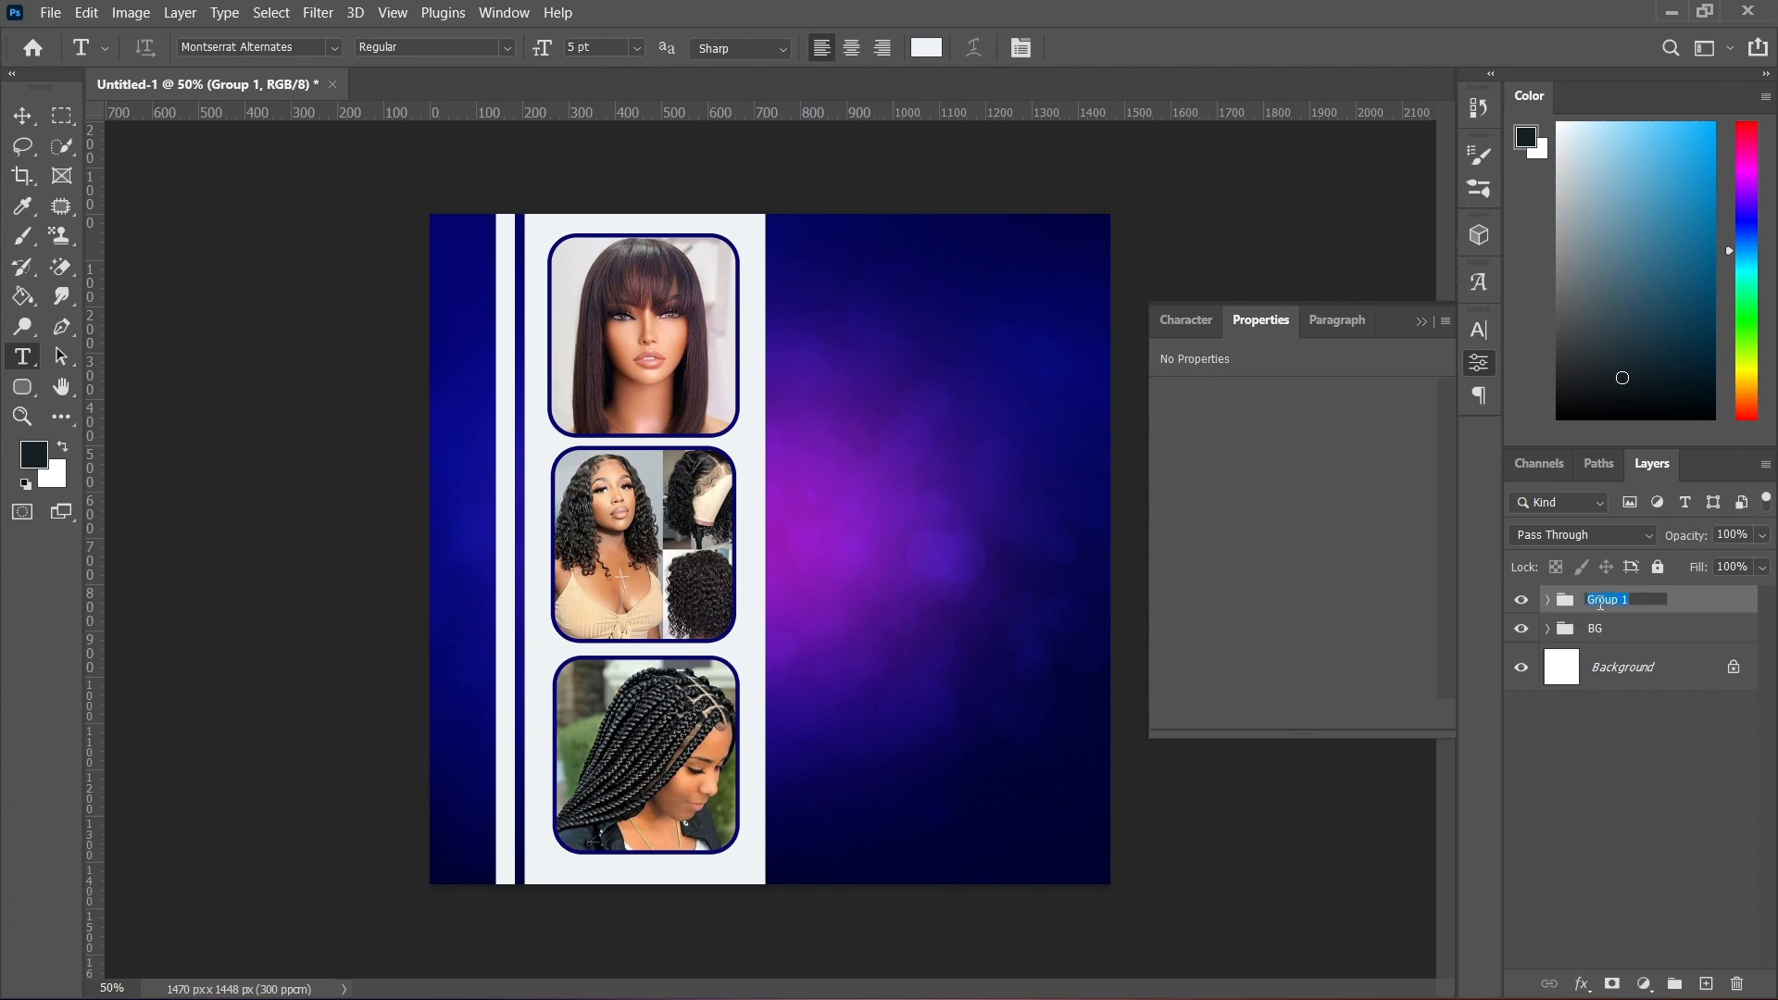
{"action": "type", "text": "i"}
{"action": "key", "text": "Return"}
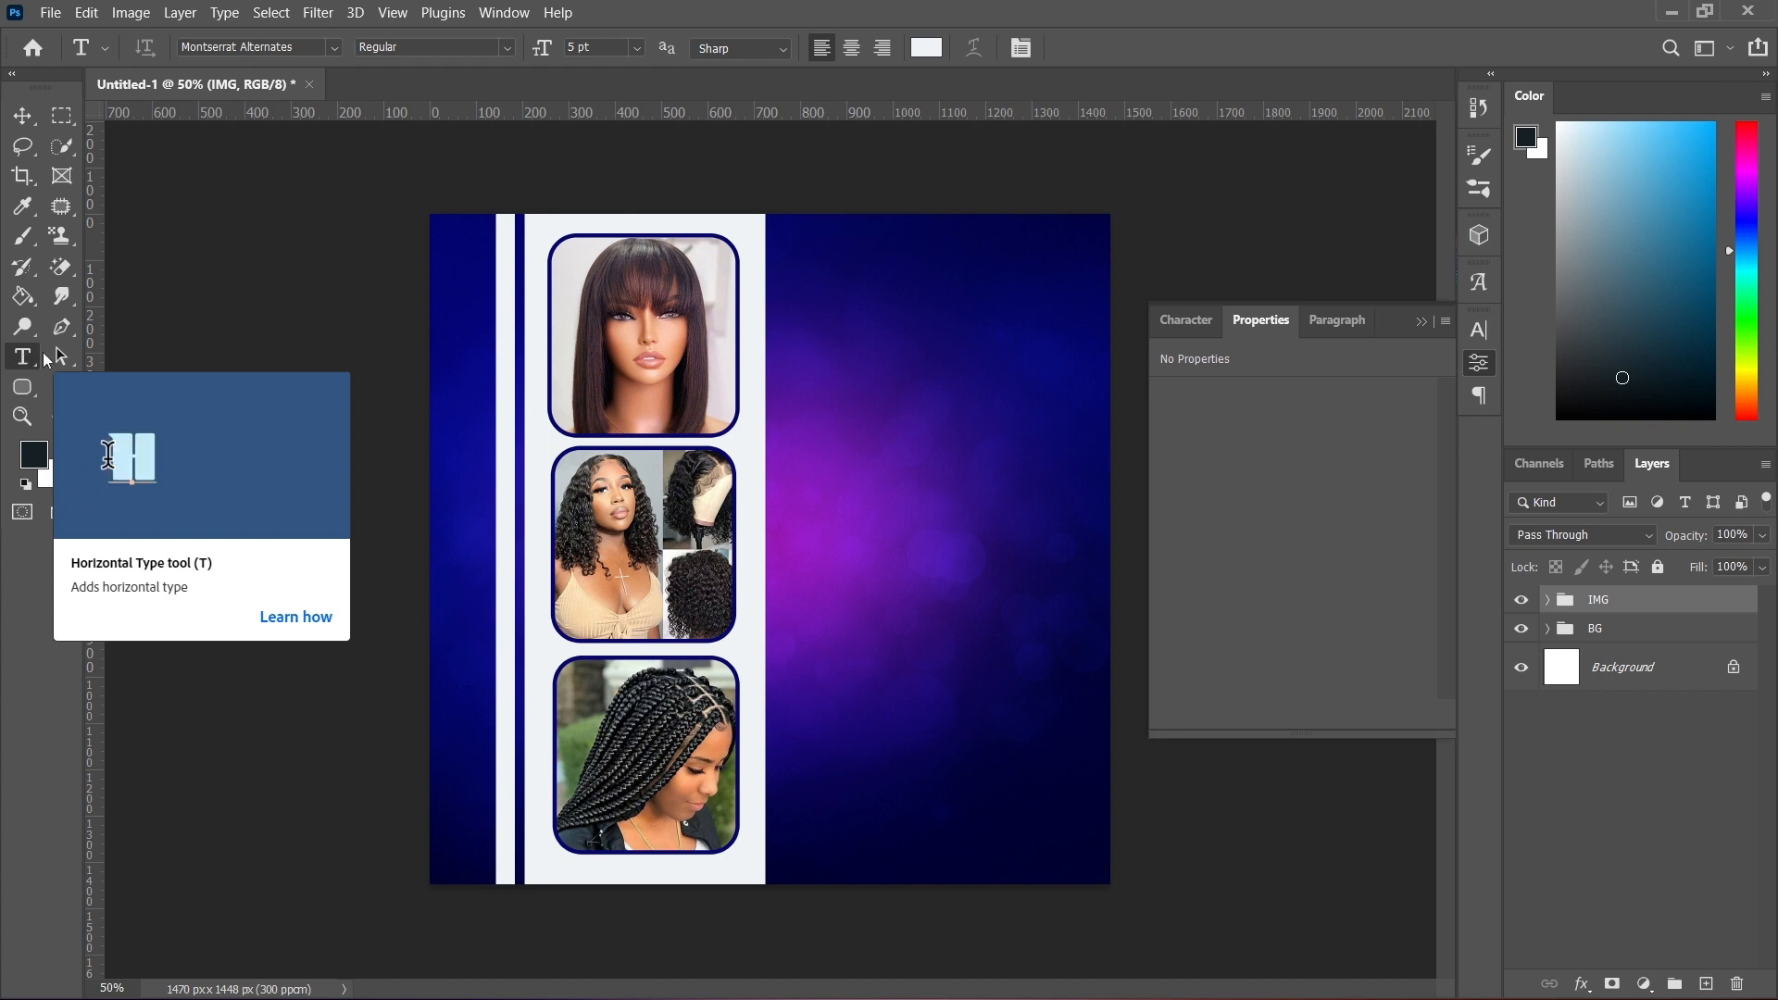
- Add the title text Jester in the upper part of the area beside the photo column and set its font to Amsterdam
{"action": "left_click", "coordinate": [846, 297]}
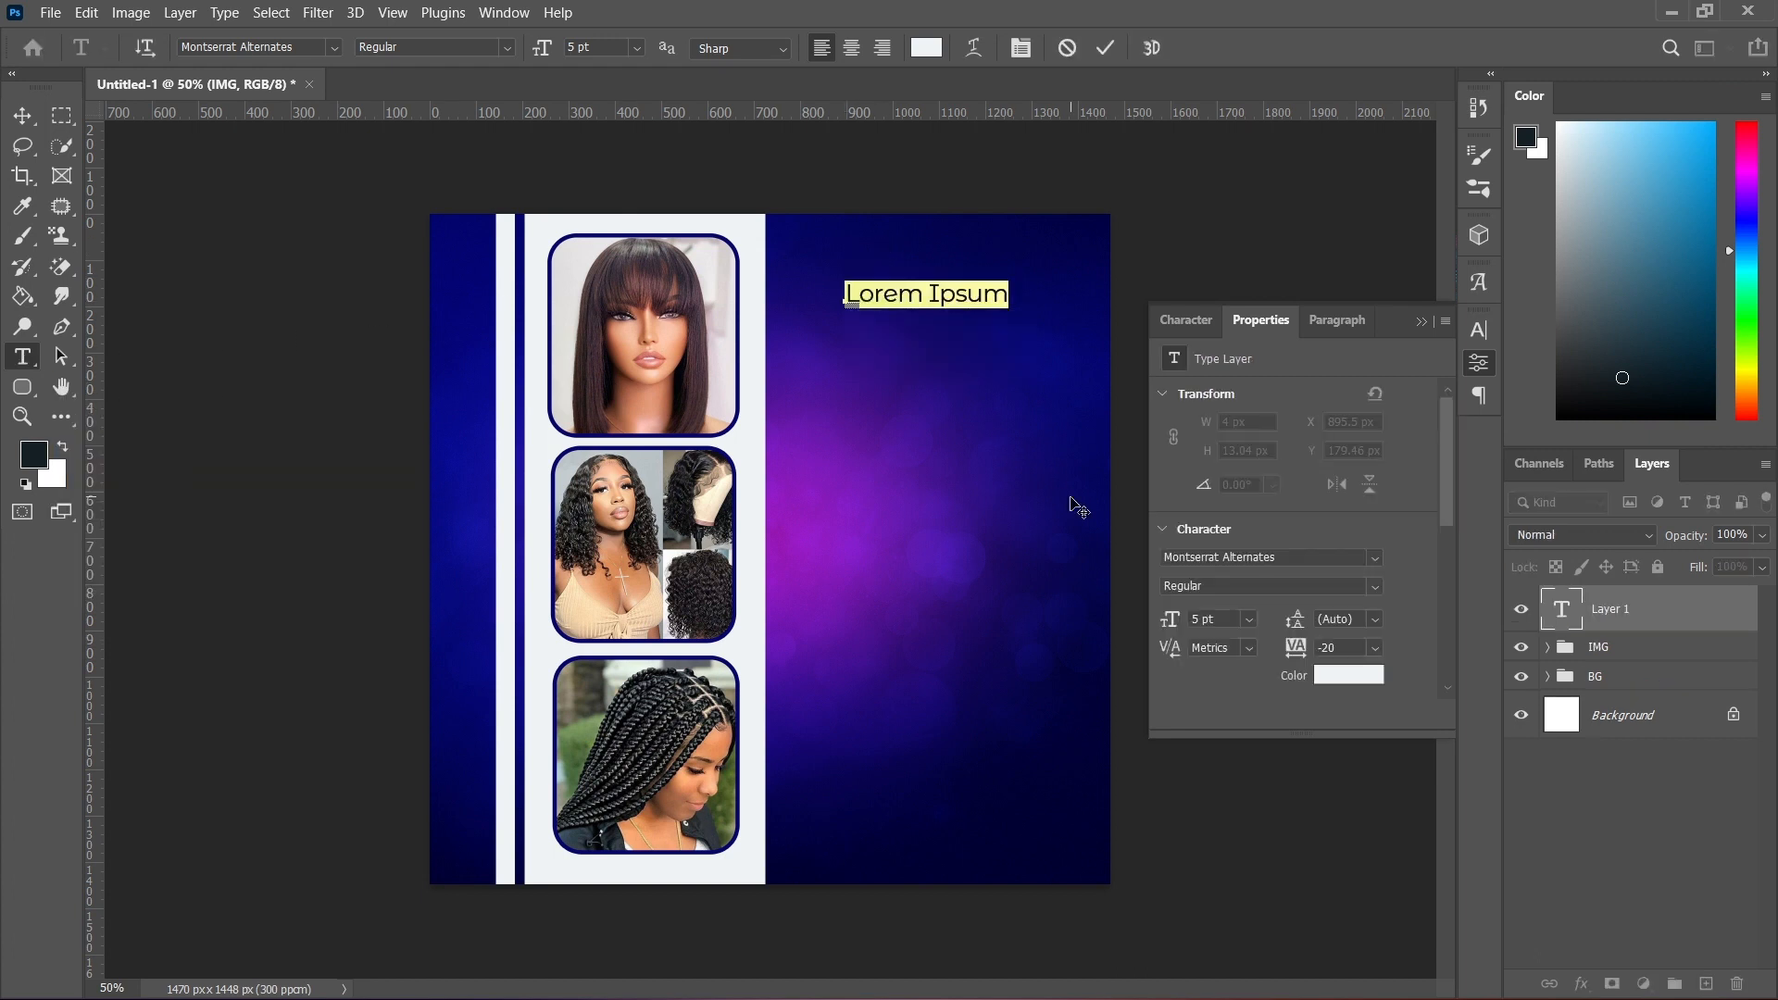
{"action": "key", "text": "BackSpace"}
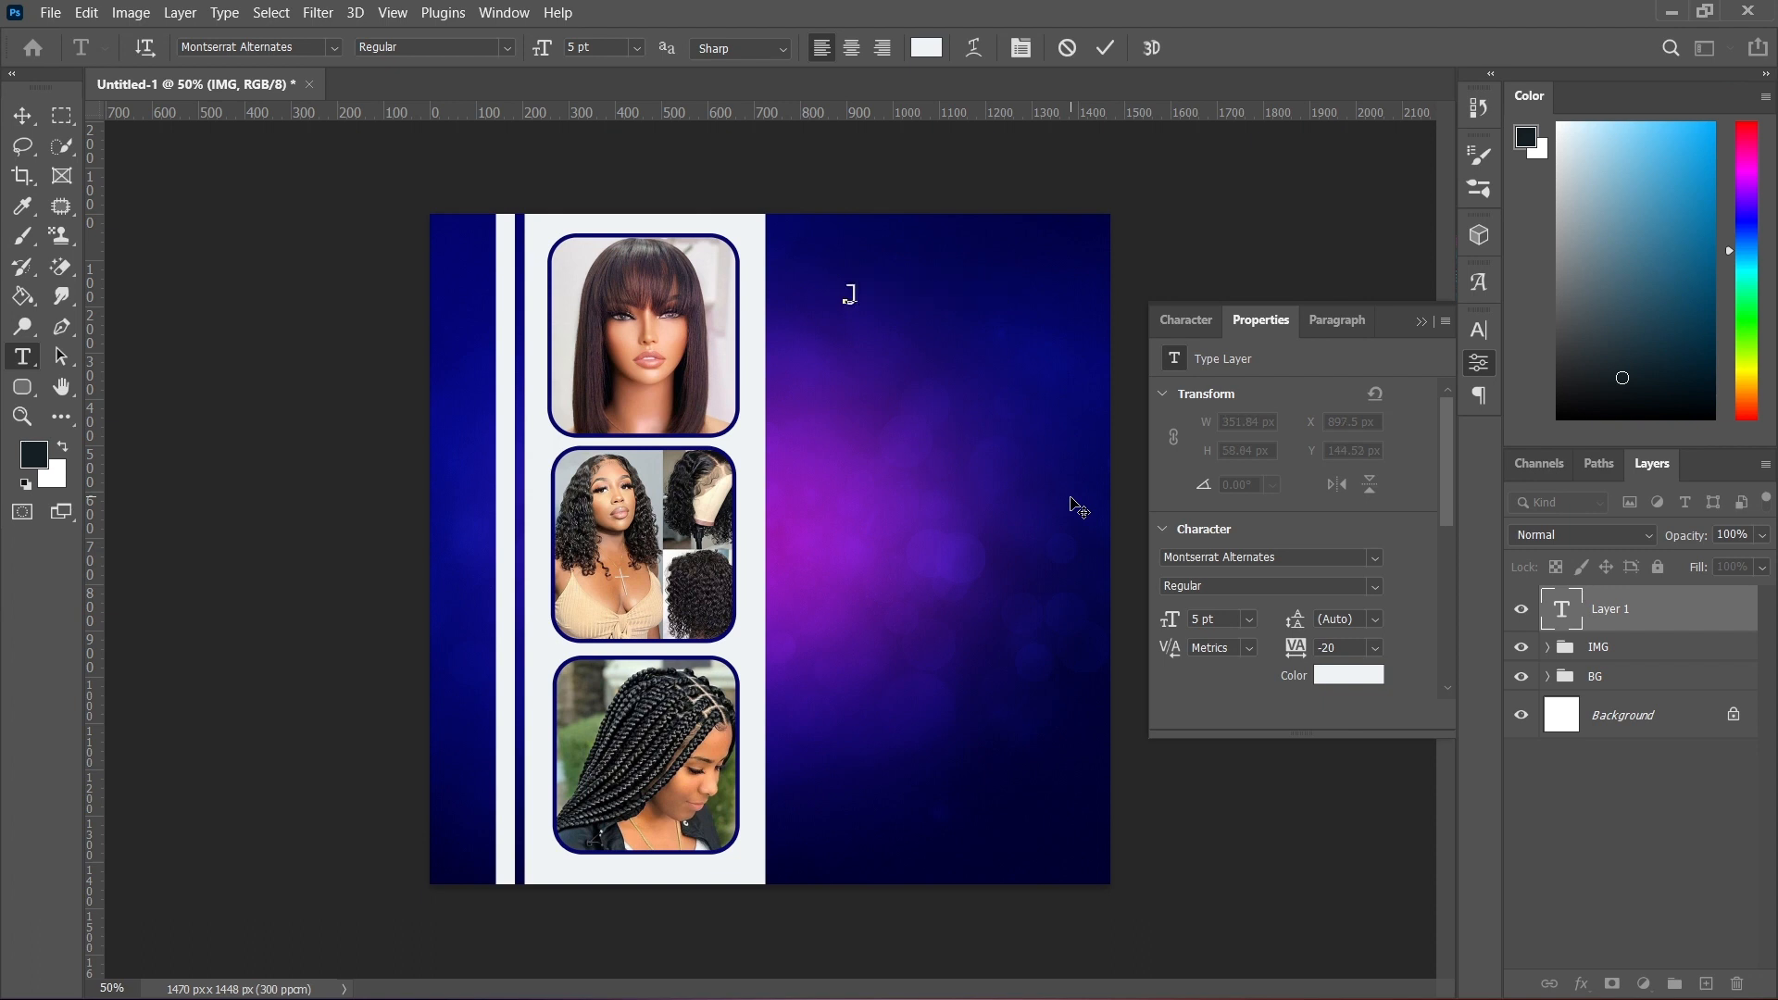
{"action": "type", "text": "Jester"}
{"action": "key", "text": "ctrl+a"}
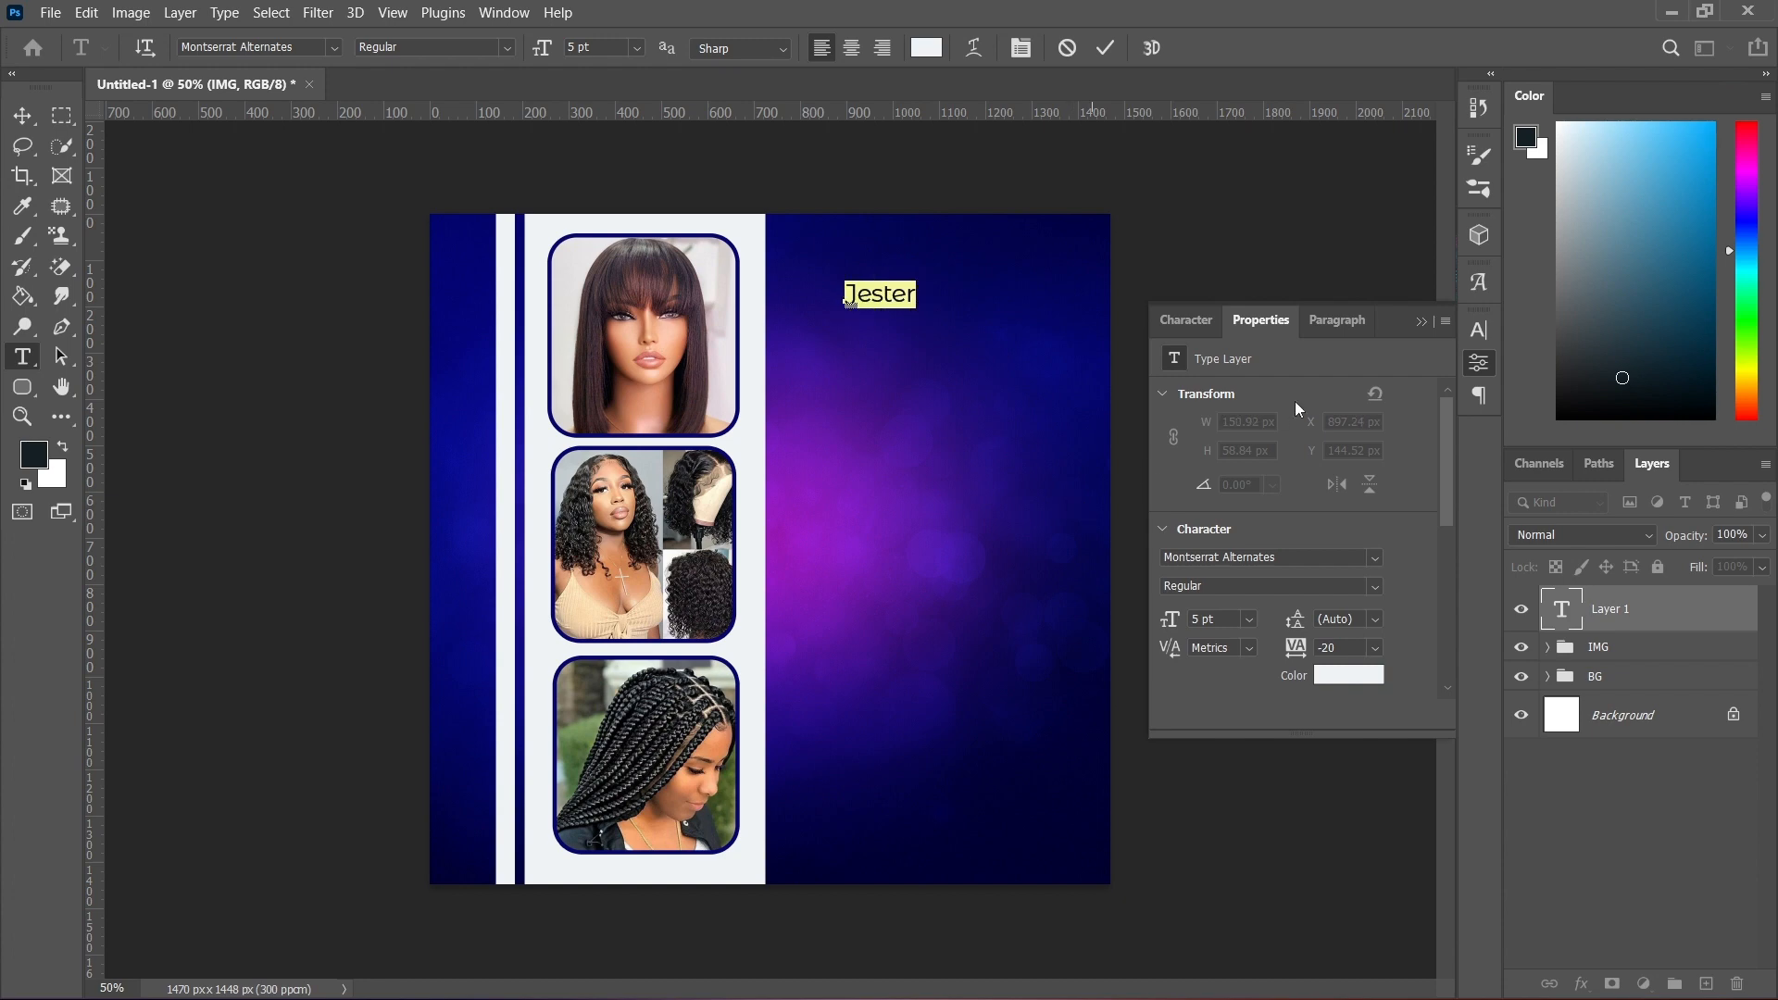
{"action": "left_click", "coordinate": [1480, 326]}
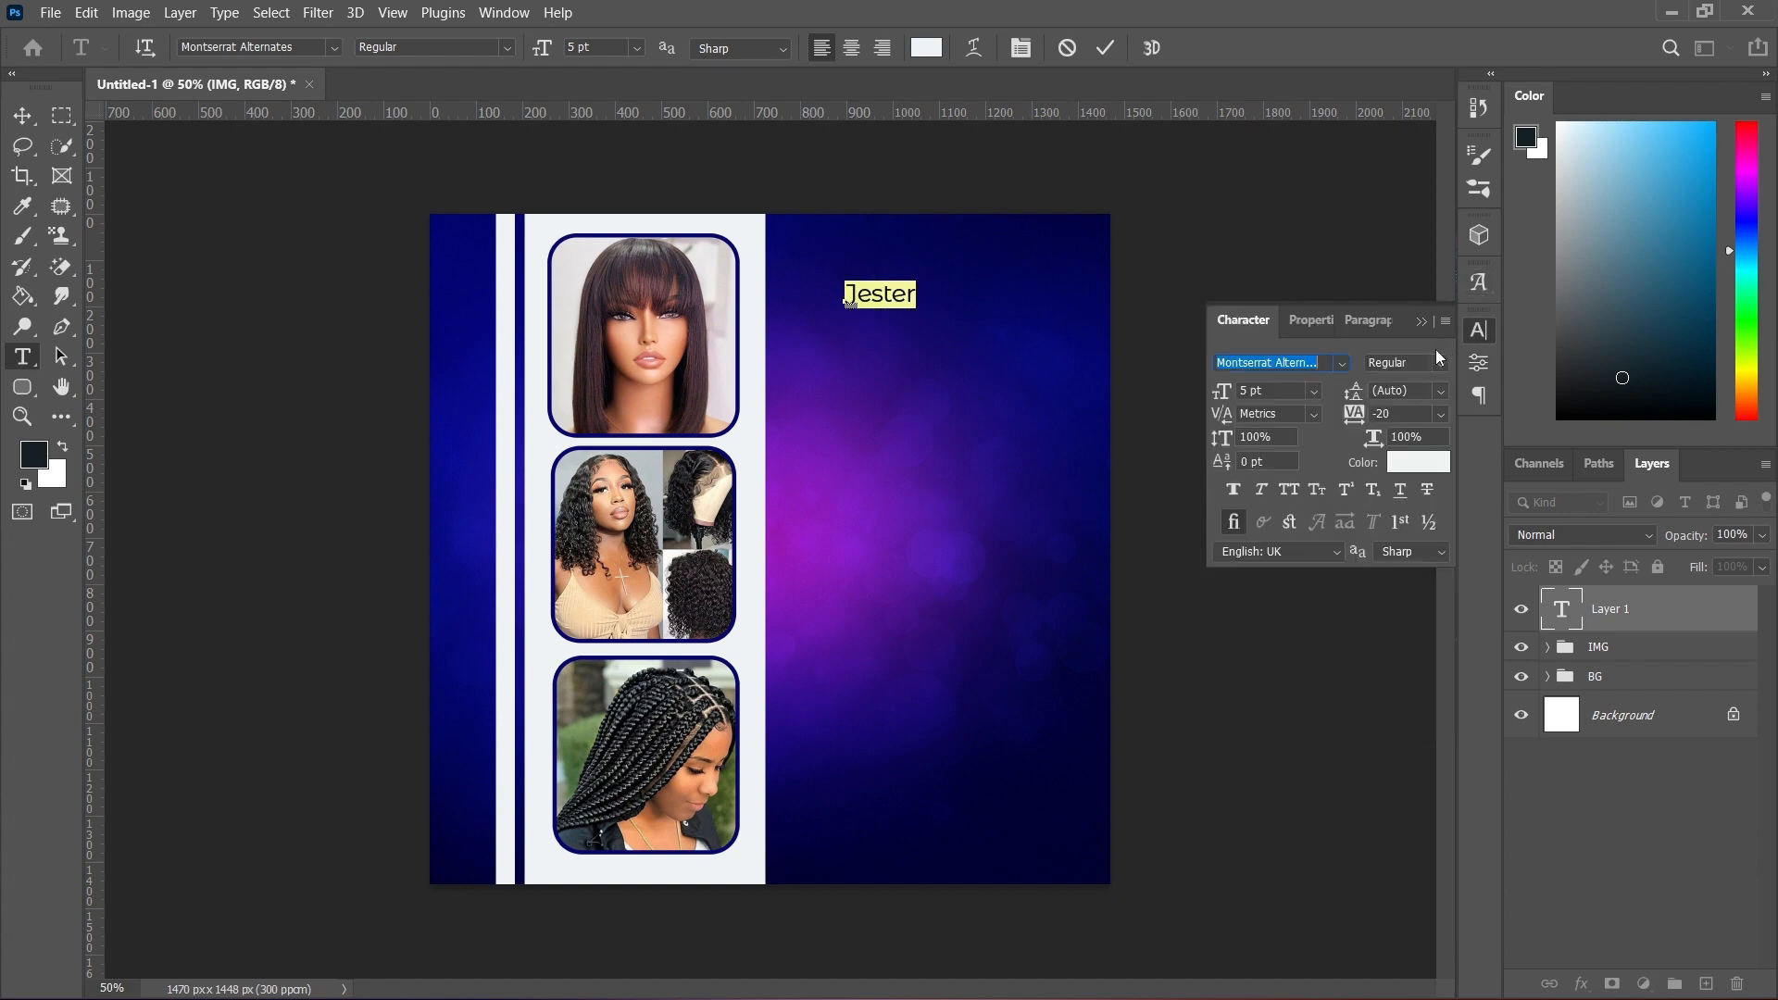
{"action": "left_click", "coordinate": [1347, 367]}
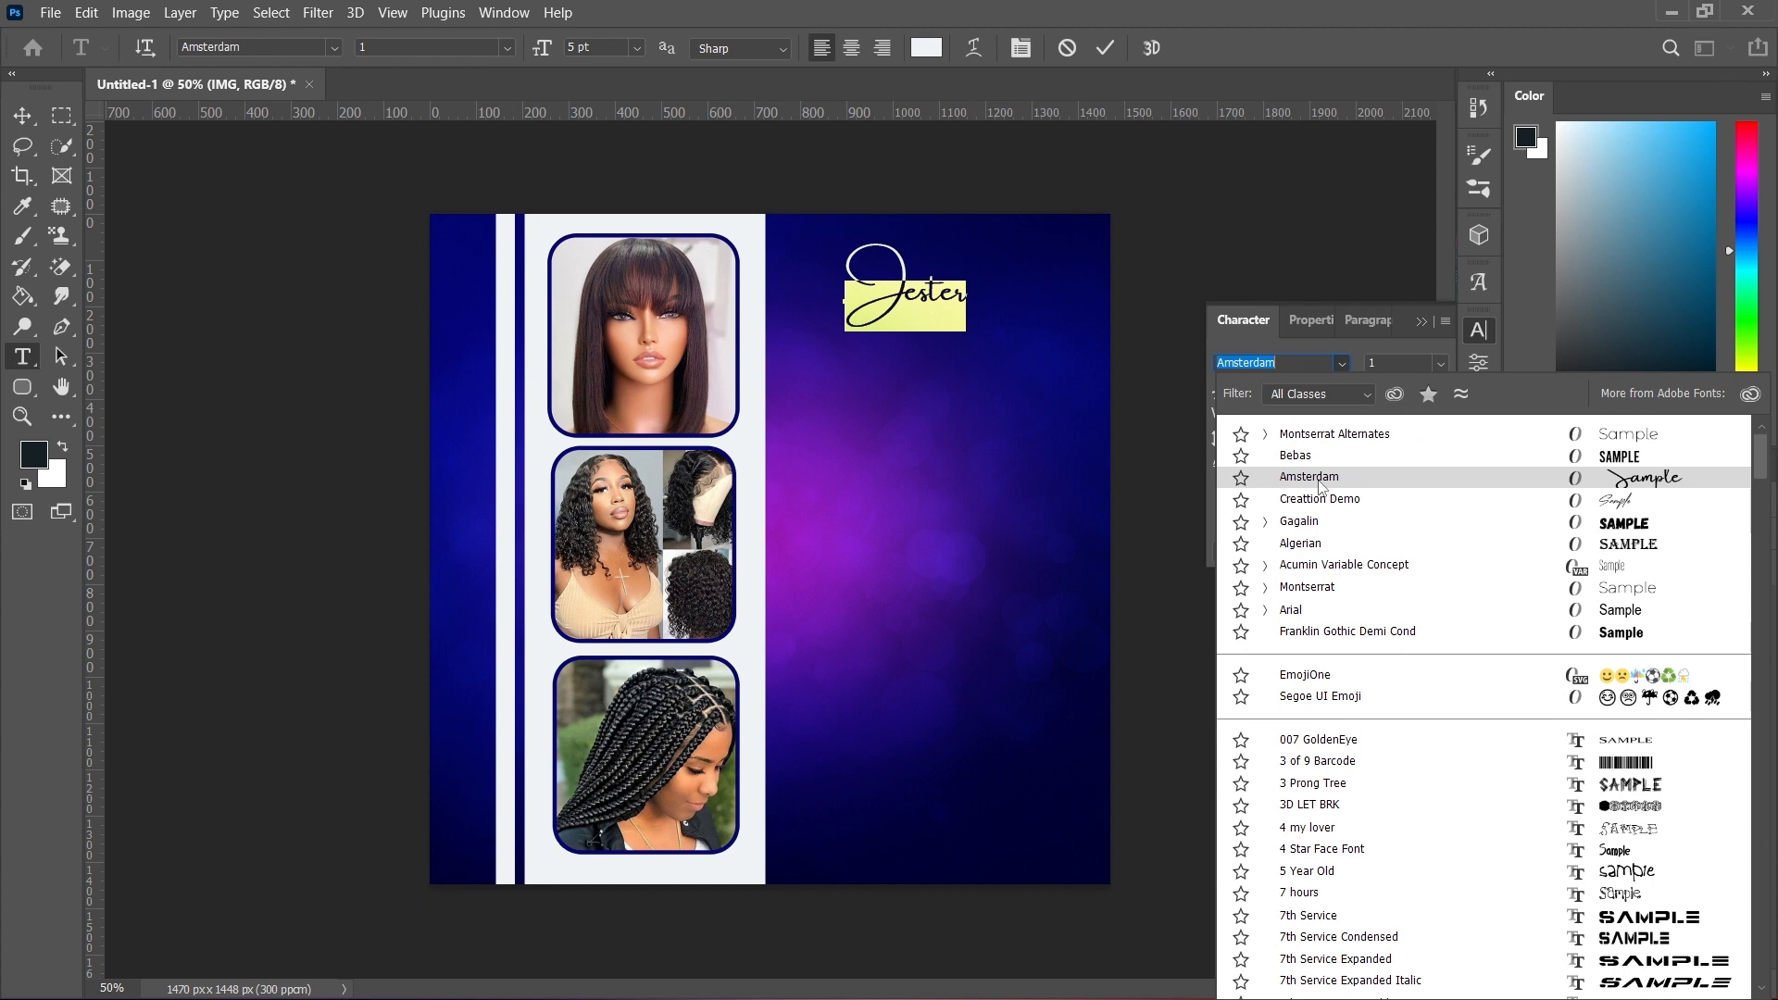
{"action": "left_click", "coordinate": [1319, 479]}
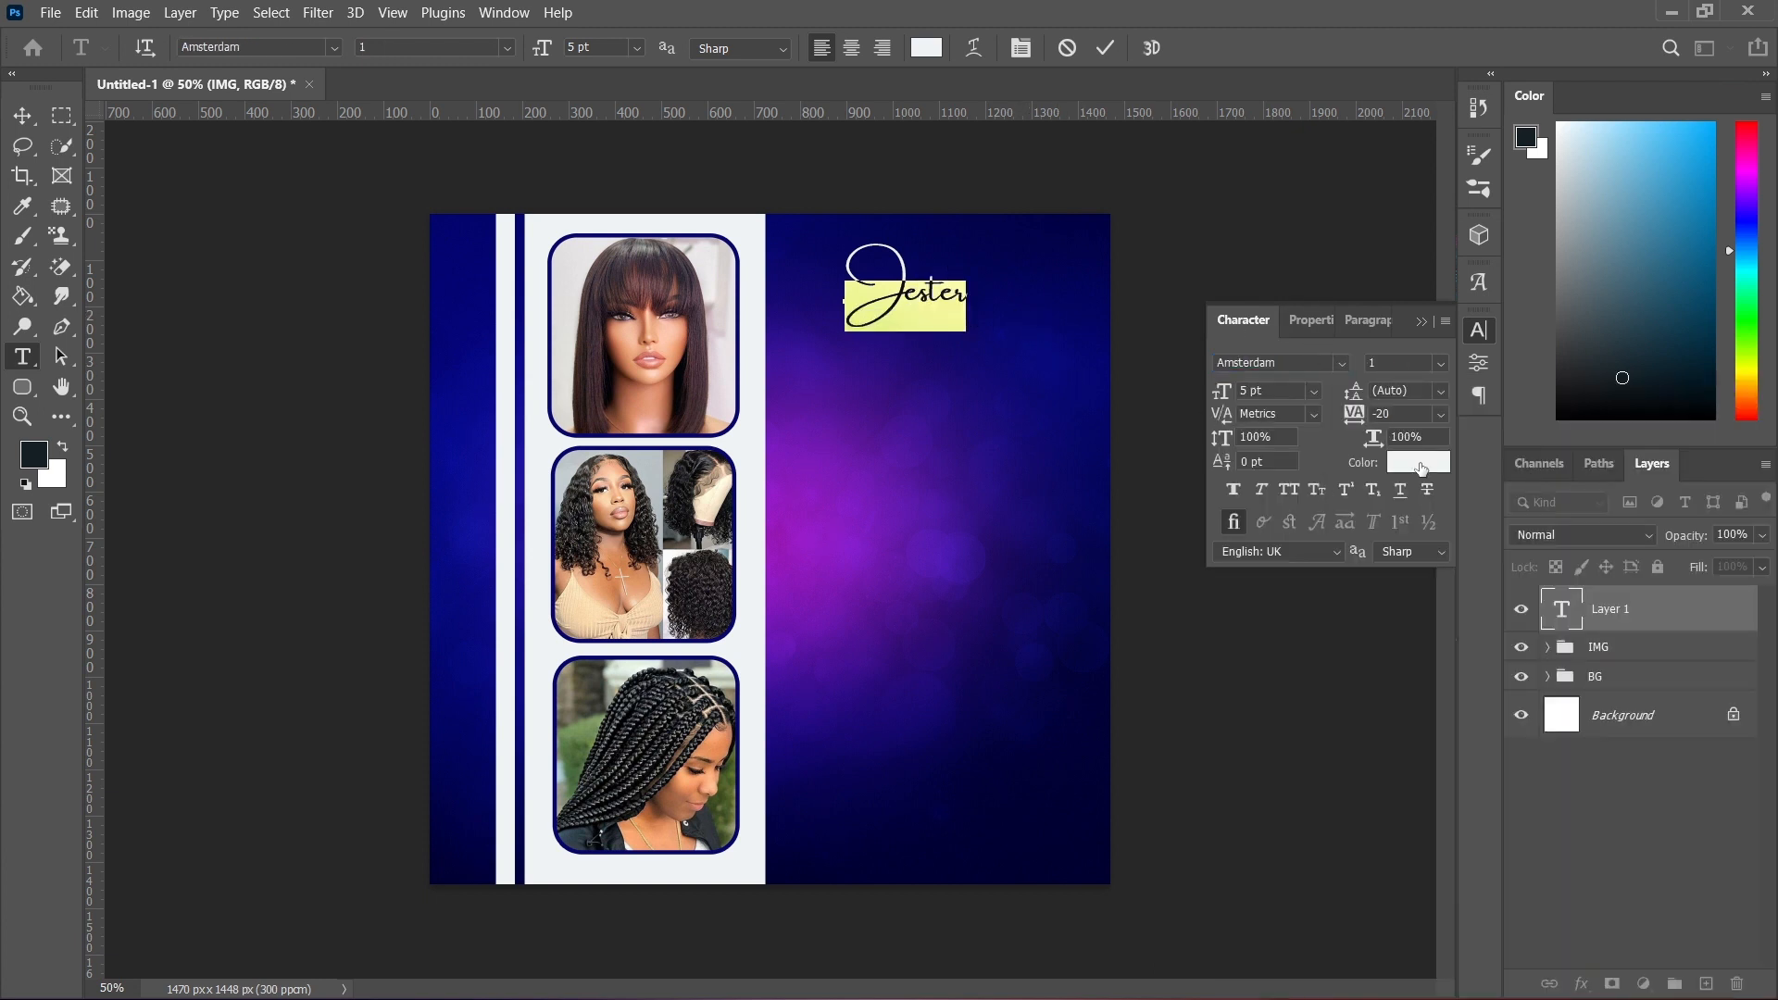
- Confirm the title's text colour as eff3f5, apply faux bold, and commit the text
{"action": "left_click", "coordinate": [1421, 470]}
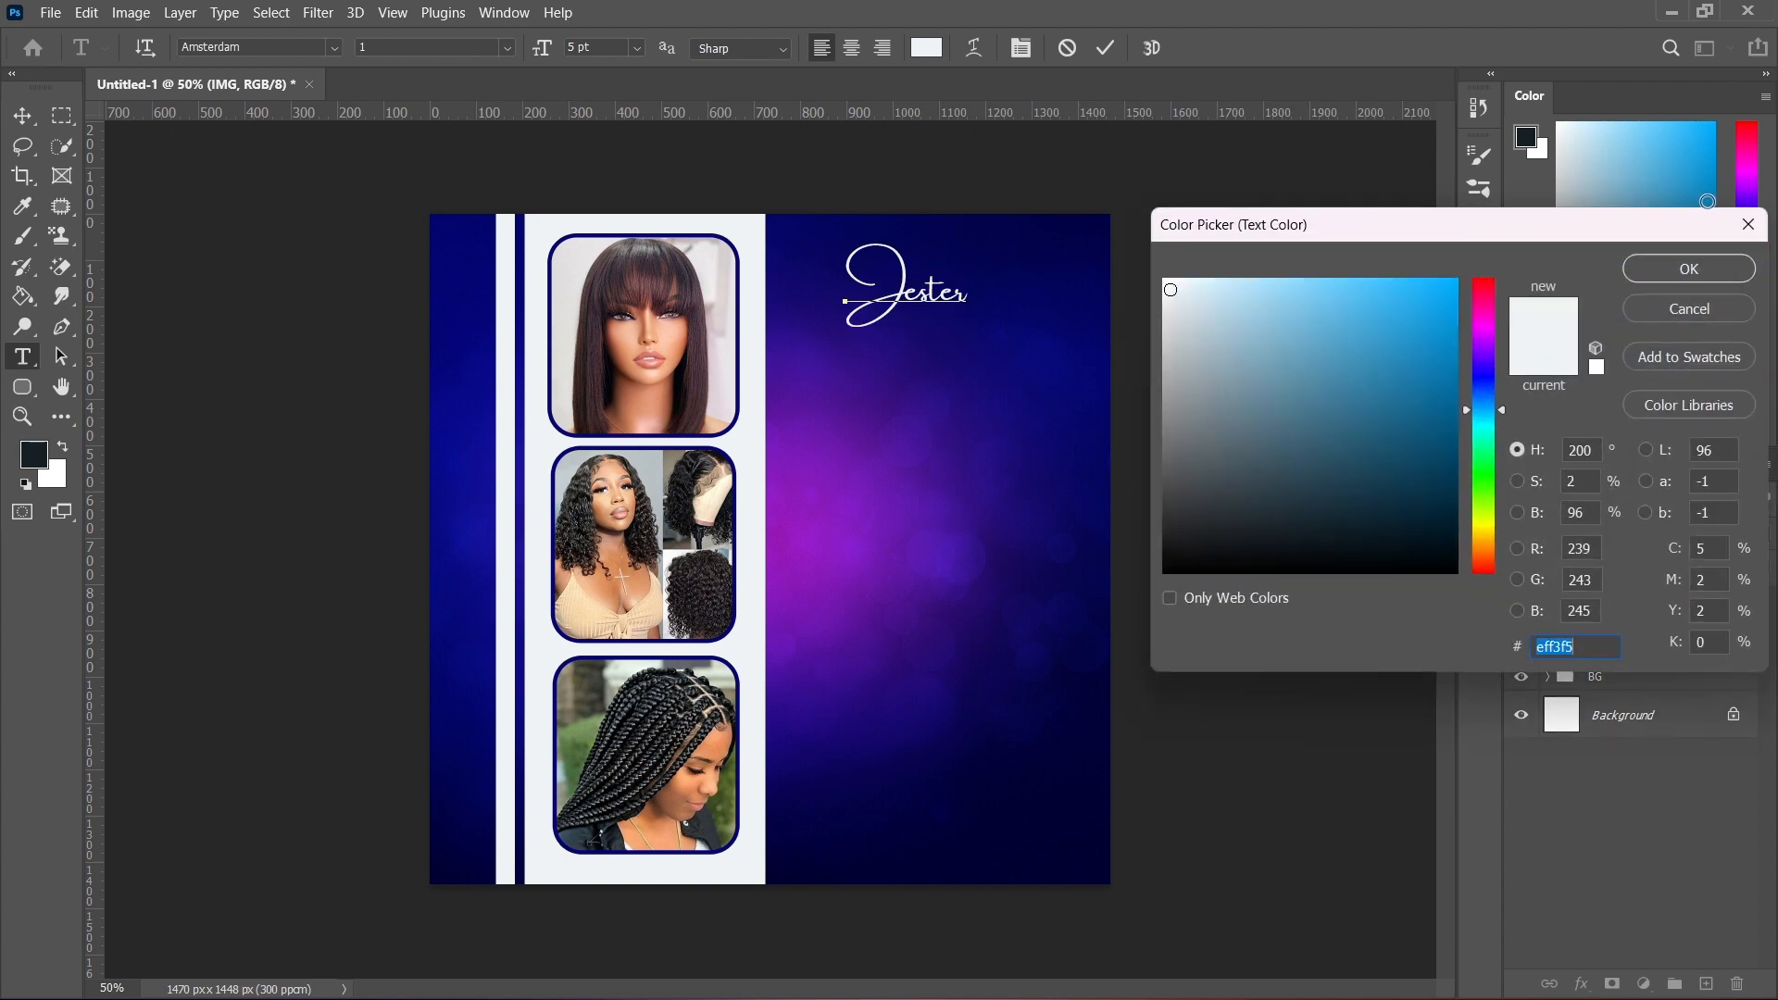
{"action": "left_click", "coordinate": [1667, 274]}
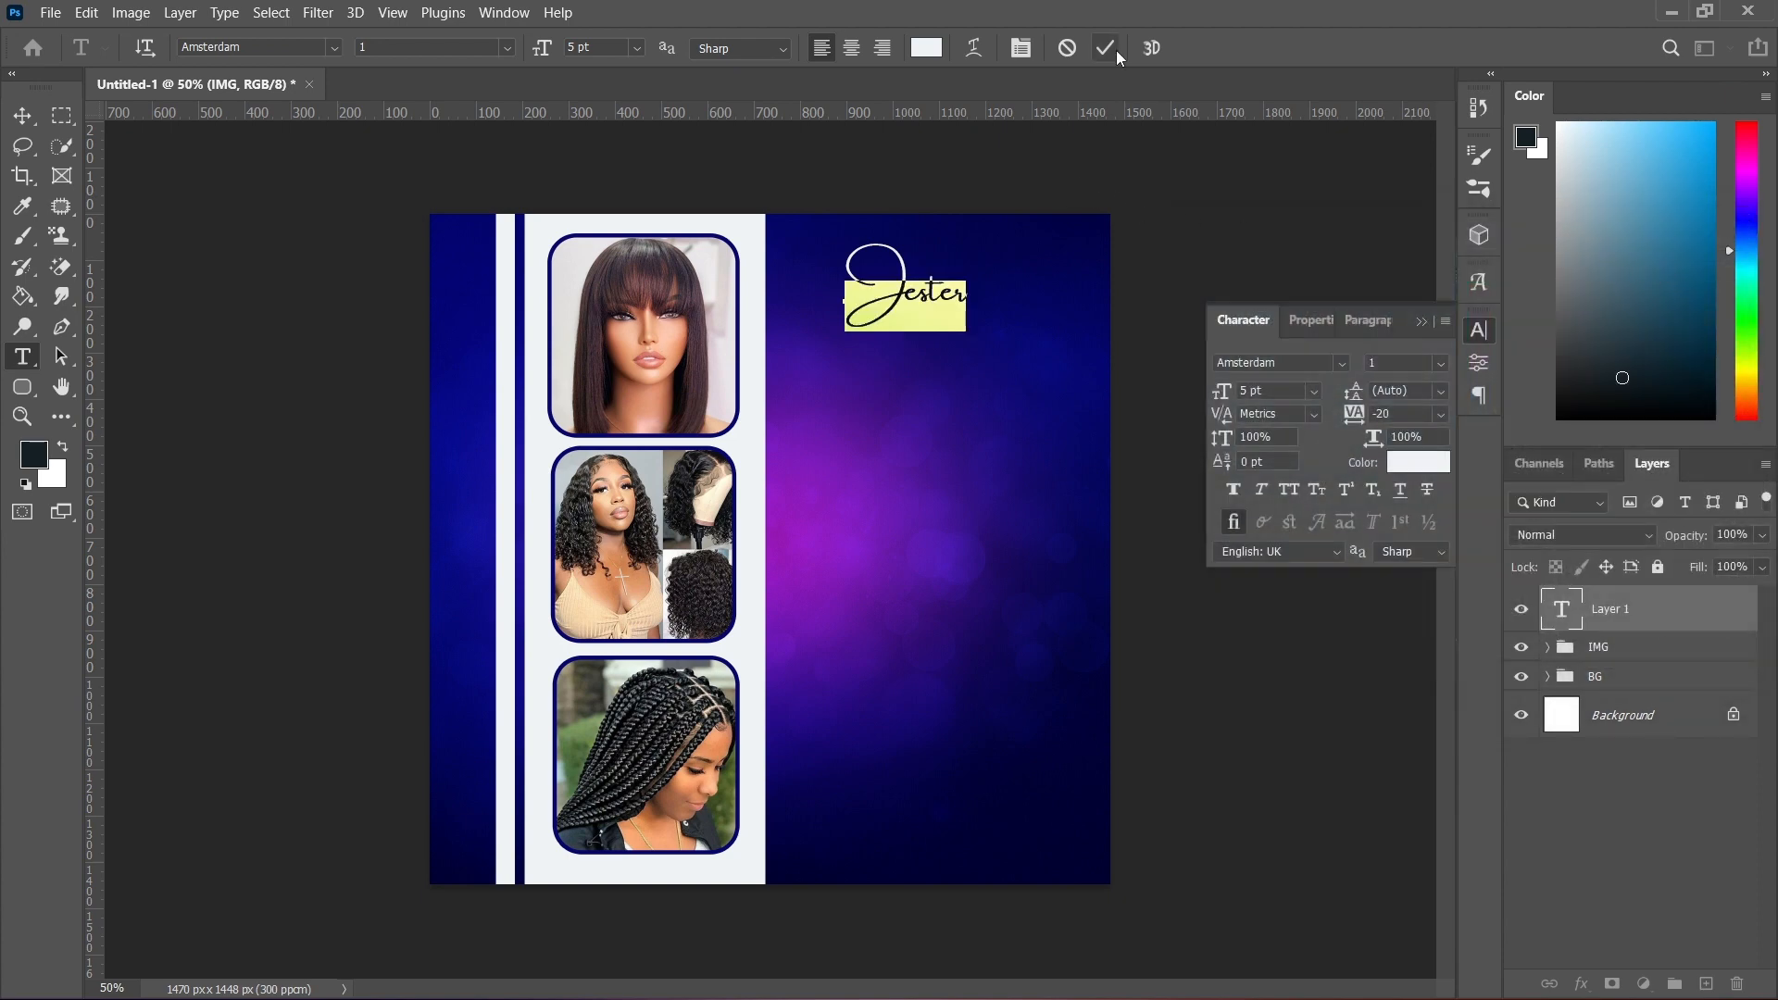
{"action": "left_click", "coordinate": [1235, 493]}
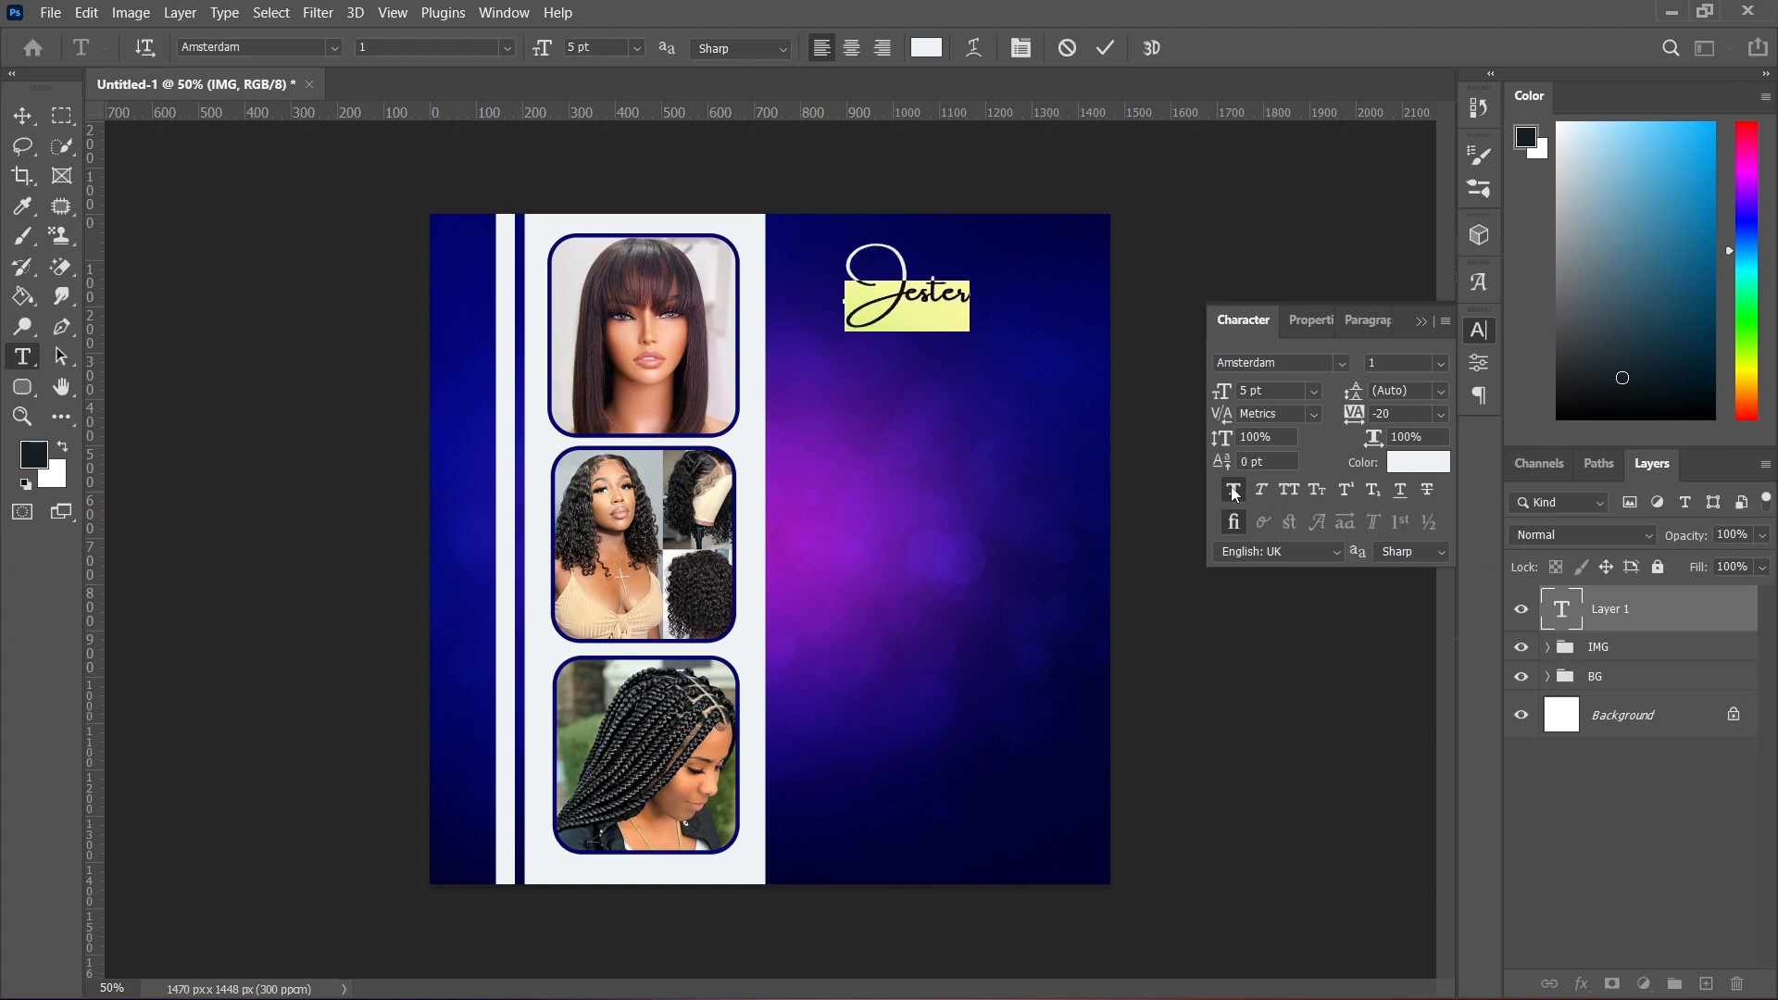
{"action": "left_click", "coordinate": [1105, 47]}
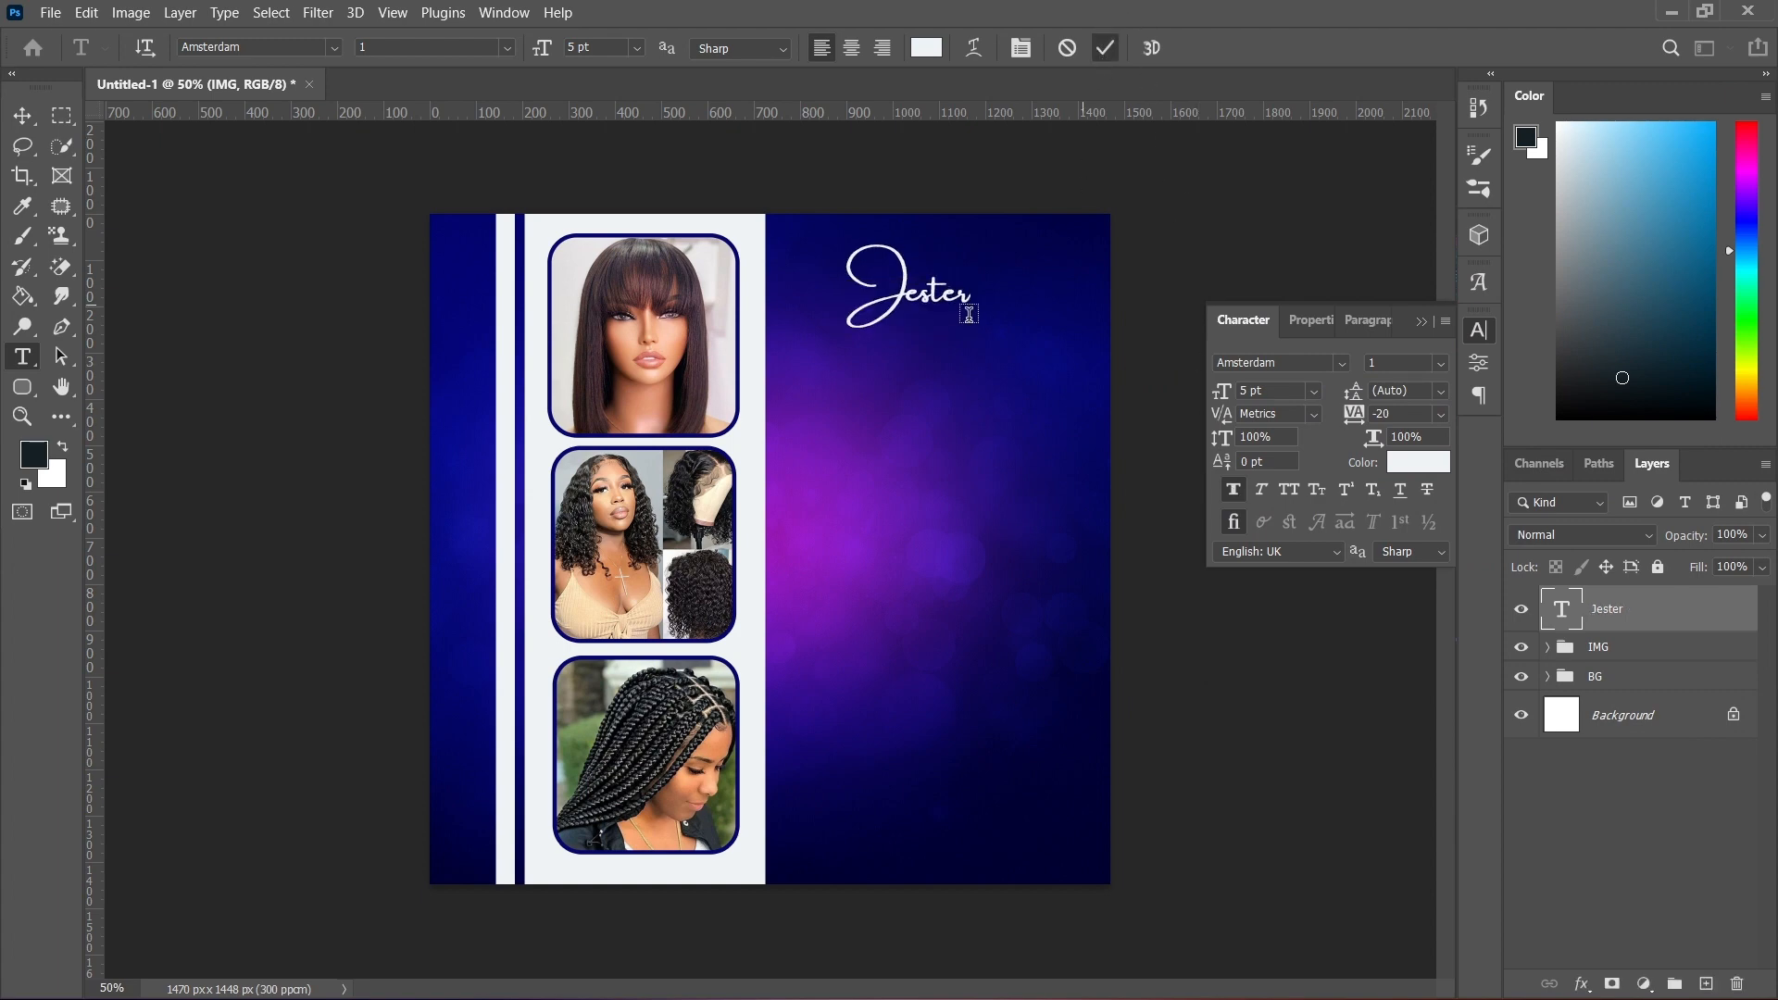
- Move the Jester title closer to the photo column near the canvas's upper edge and remove its faux bold
{"action": "left_click", "coordinate": [22, 118]}
{"action": "key", "text": "Left"}
{"action": "key", "text": "Left"}
{"action": "key", "text": "Left"}
{"action": "key", "text": "Left"}
{"action": "key", "text": "Left"}
{"action": "key", "text": "Left"}
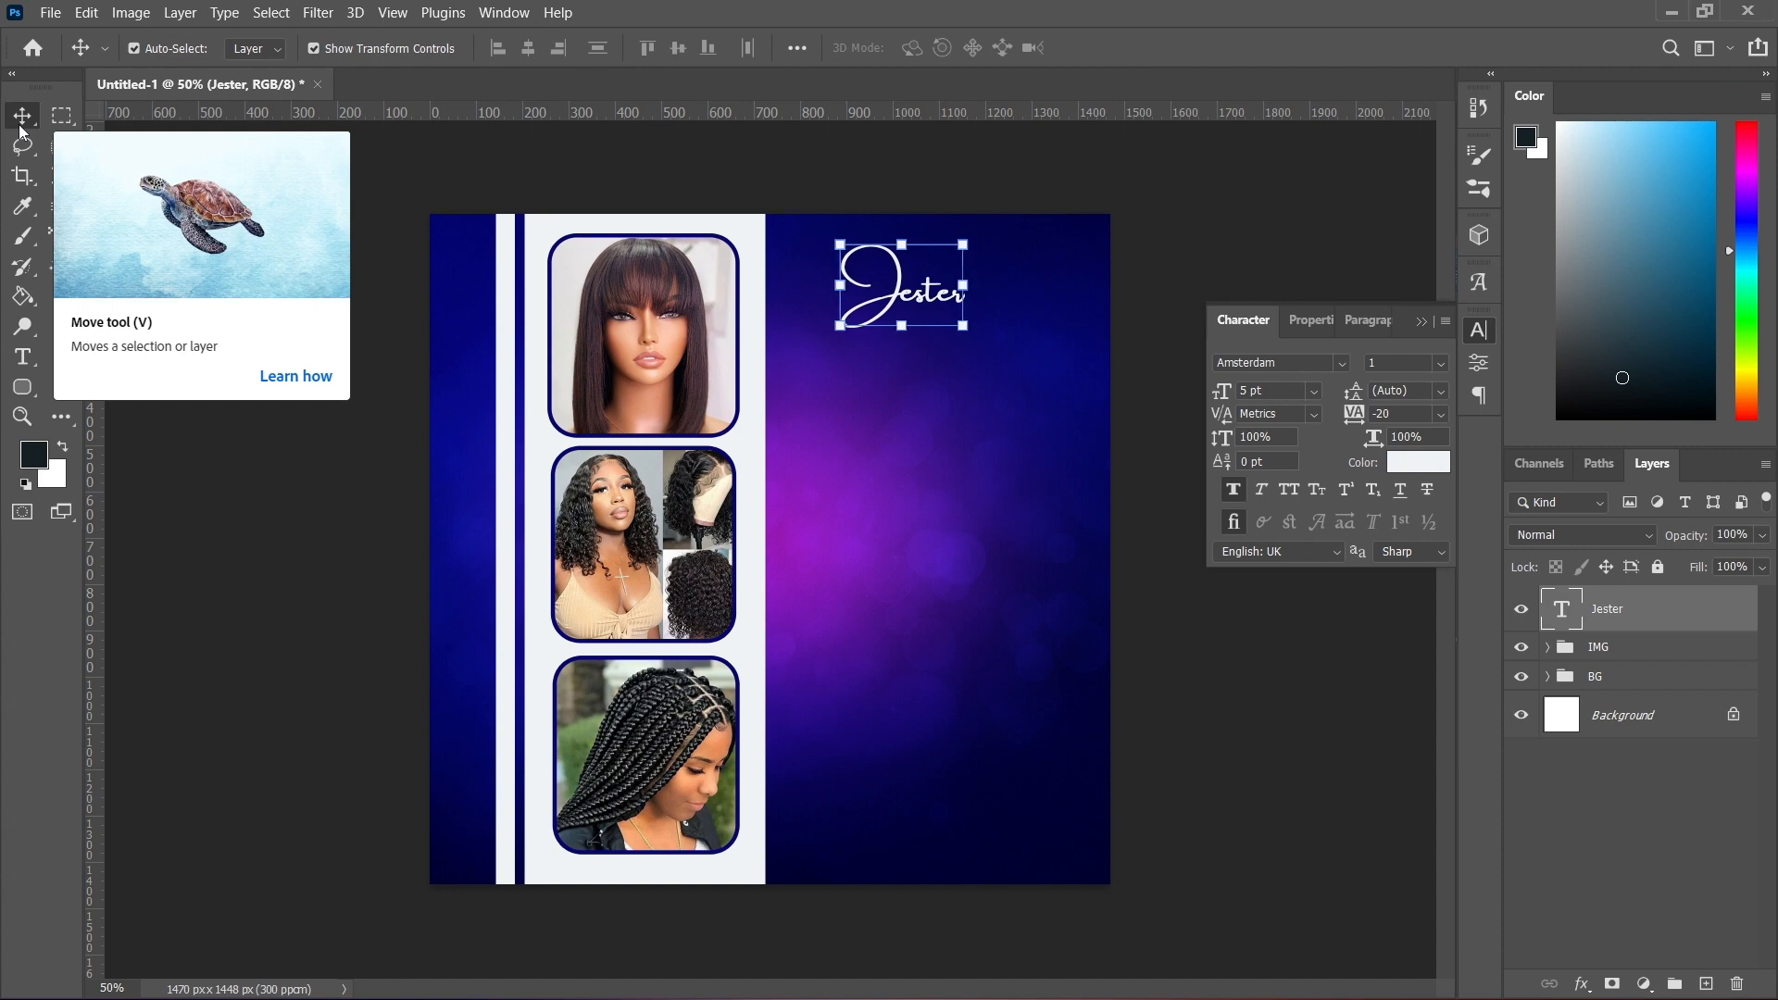
{"action": "key", "text": "Left"}
{"action": "key", "text": "Left"}
{"action": "key", "text": "Left"}
{"action": "key", "text": "Left"}
{"action": "key", "text": "Left"}
{"action": "key", "text": "Left"}
{"action": "key", "text": "Left"}
{"action": "key", "text": "Left"}
{"action": "key", "text": "Left"}
{"action": "key", "text": "Left"}
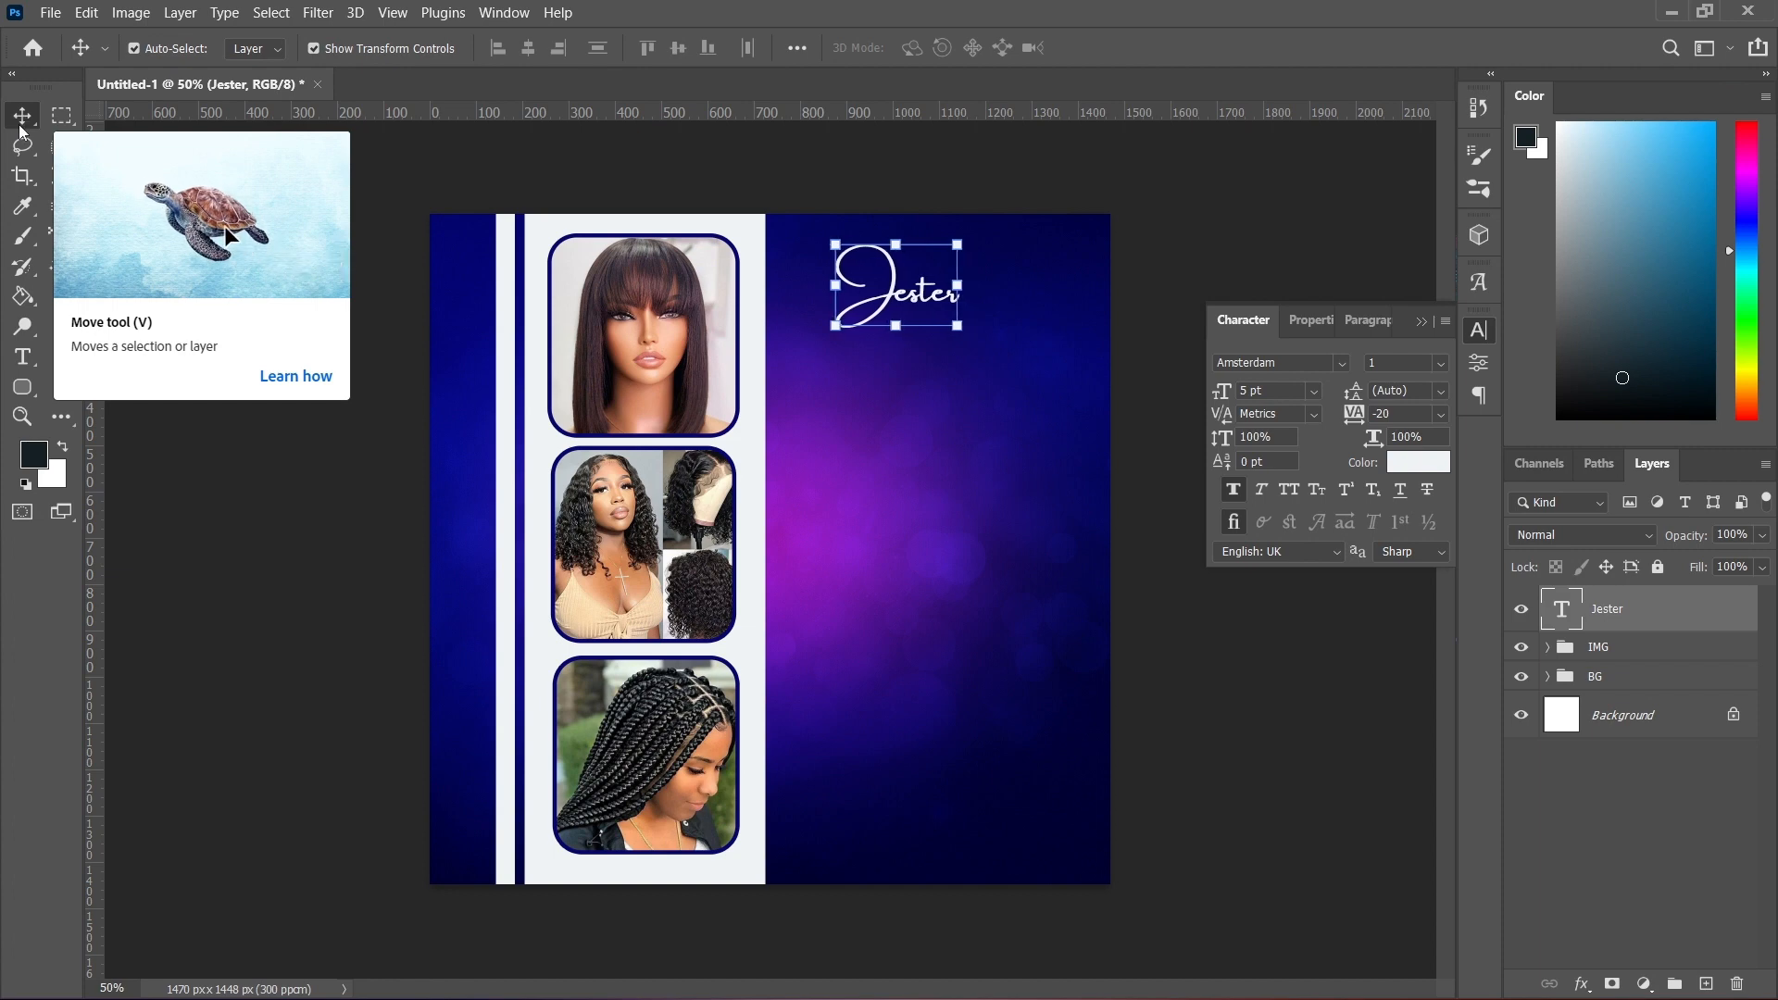
{"action": "left_click", "coordinate": [1244, 493]}
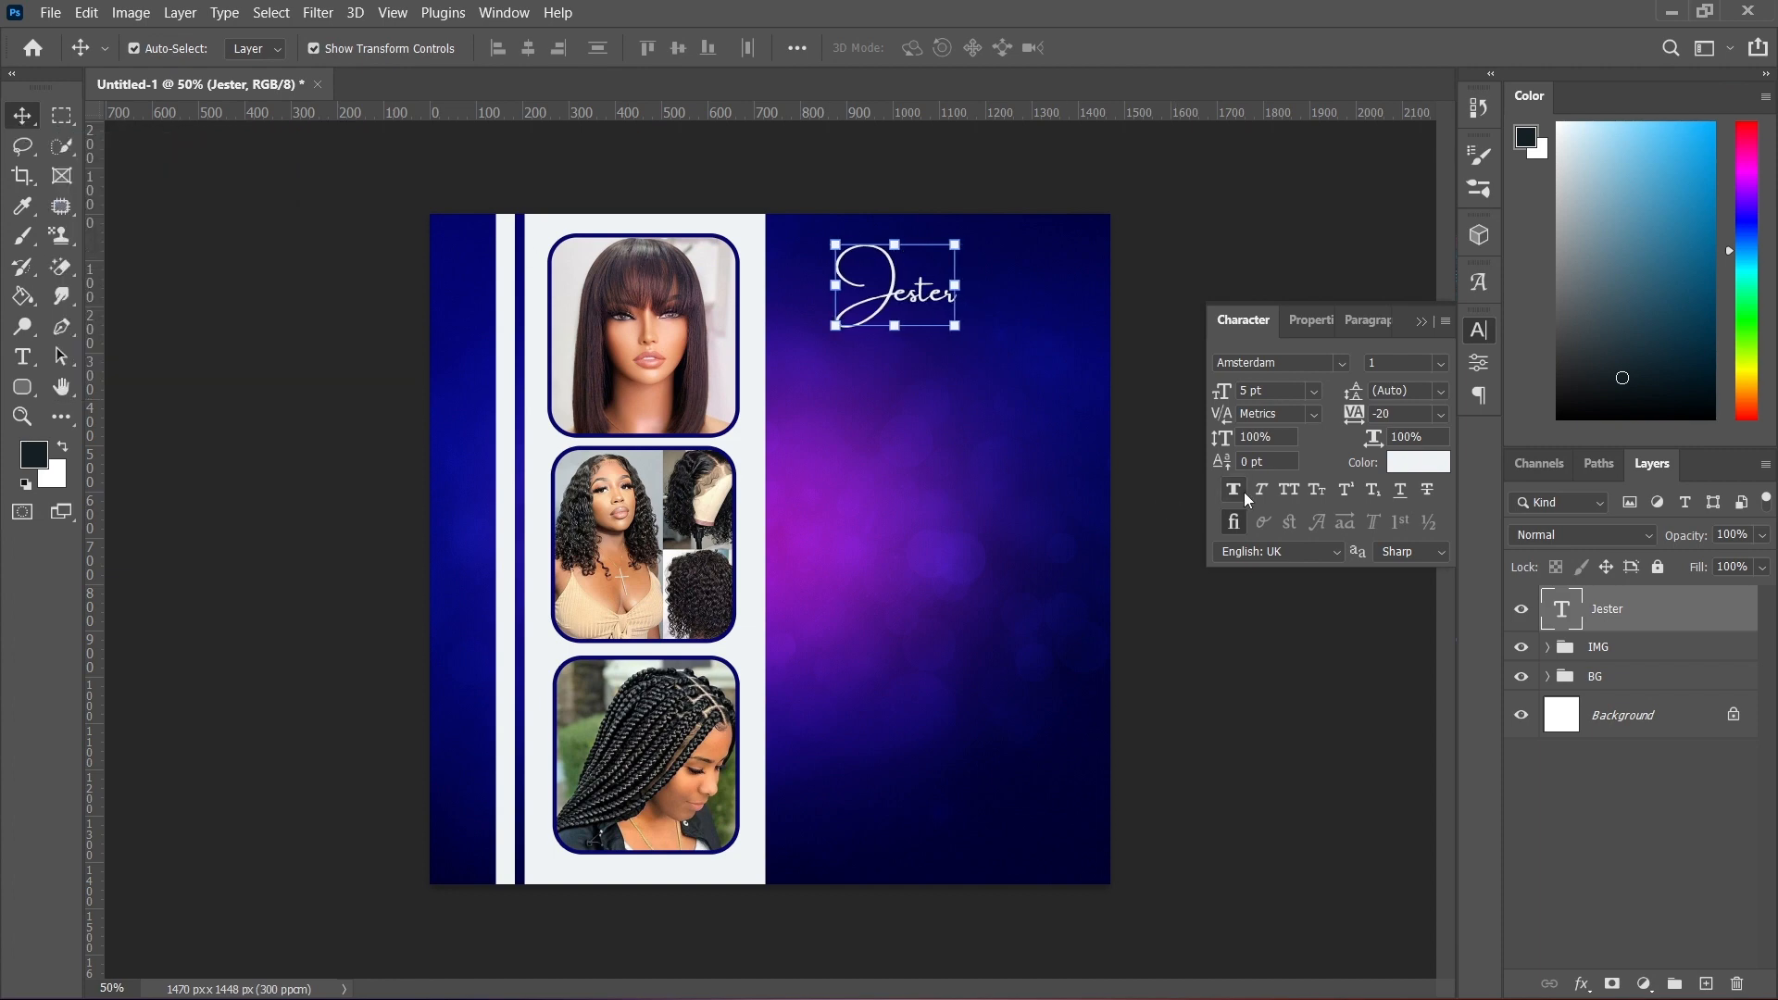
{"action": "left_click_drag", "start_coordinate": [918, 302], "coordinate": [891, 307]}
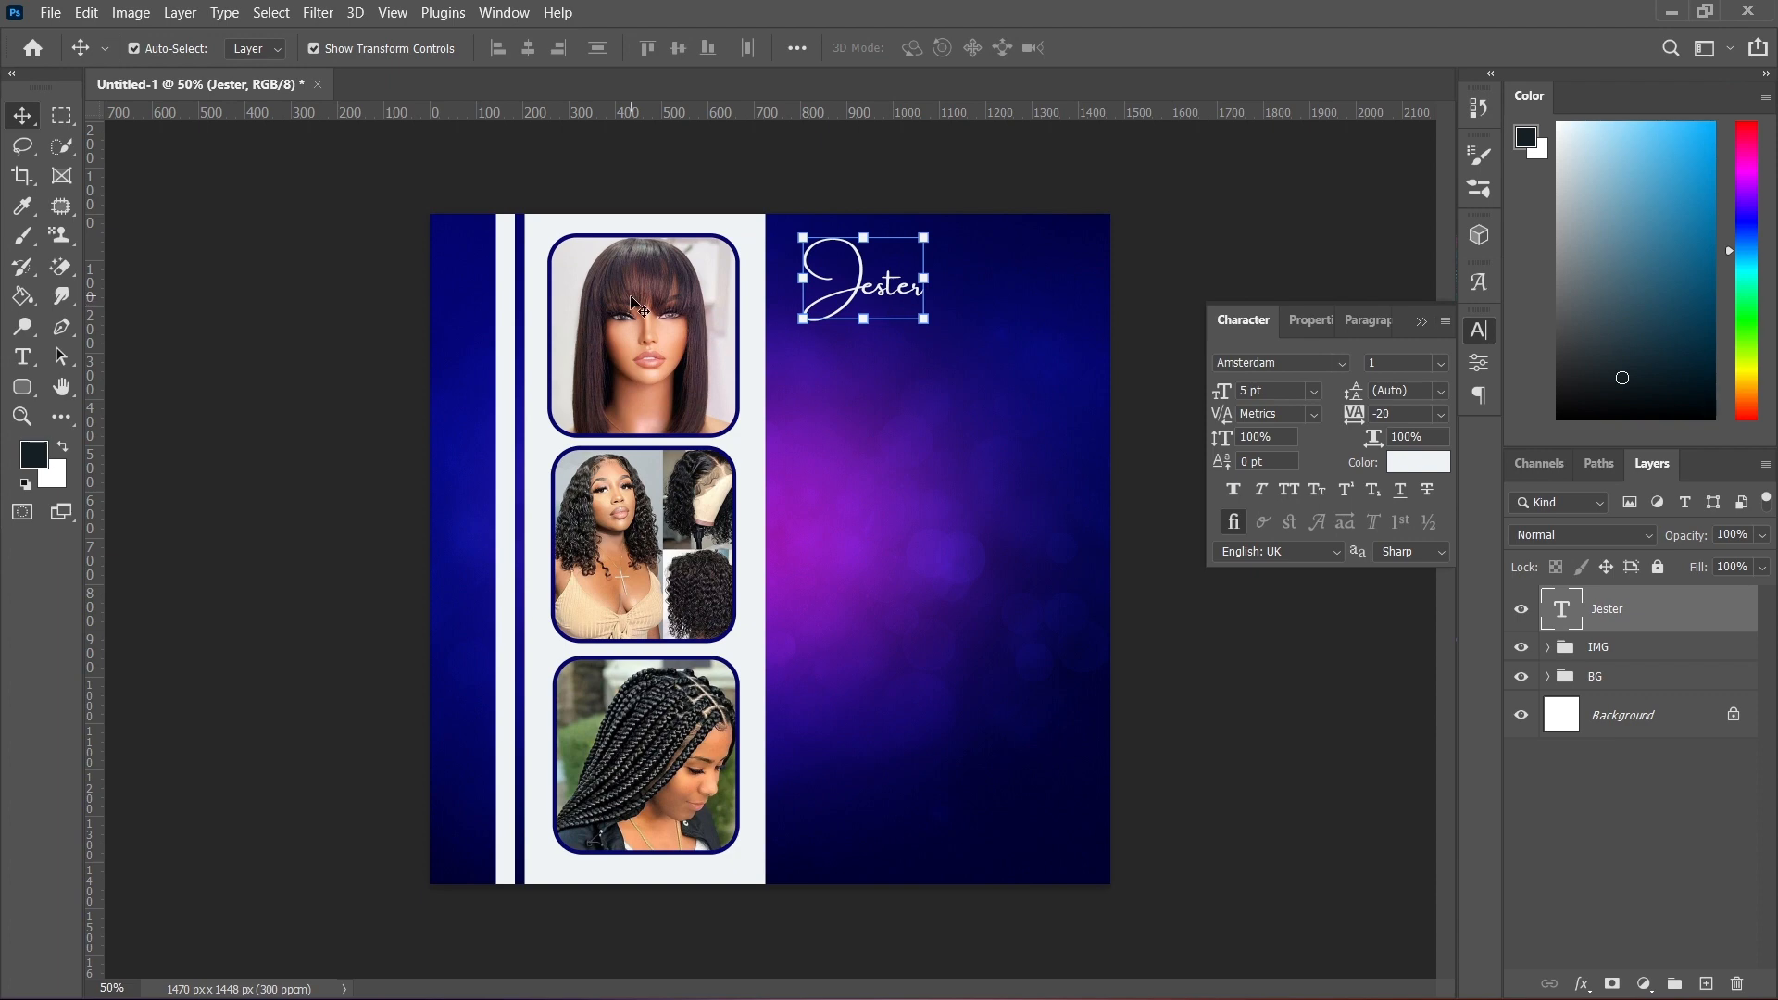
- Switch to the New Text Document (2) notes, copy the line BEAUTY PARLOR, and return to the Photoshop design
{"action": "left_click", "coordinate": [23, 361]}
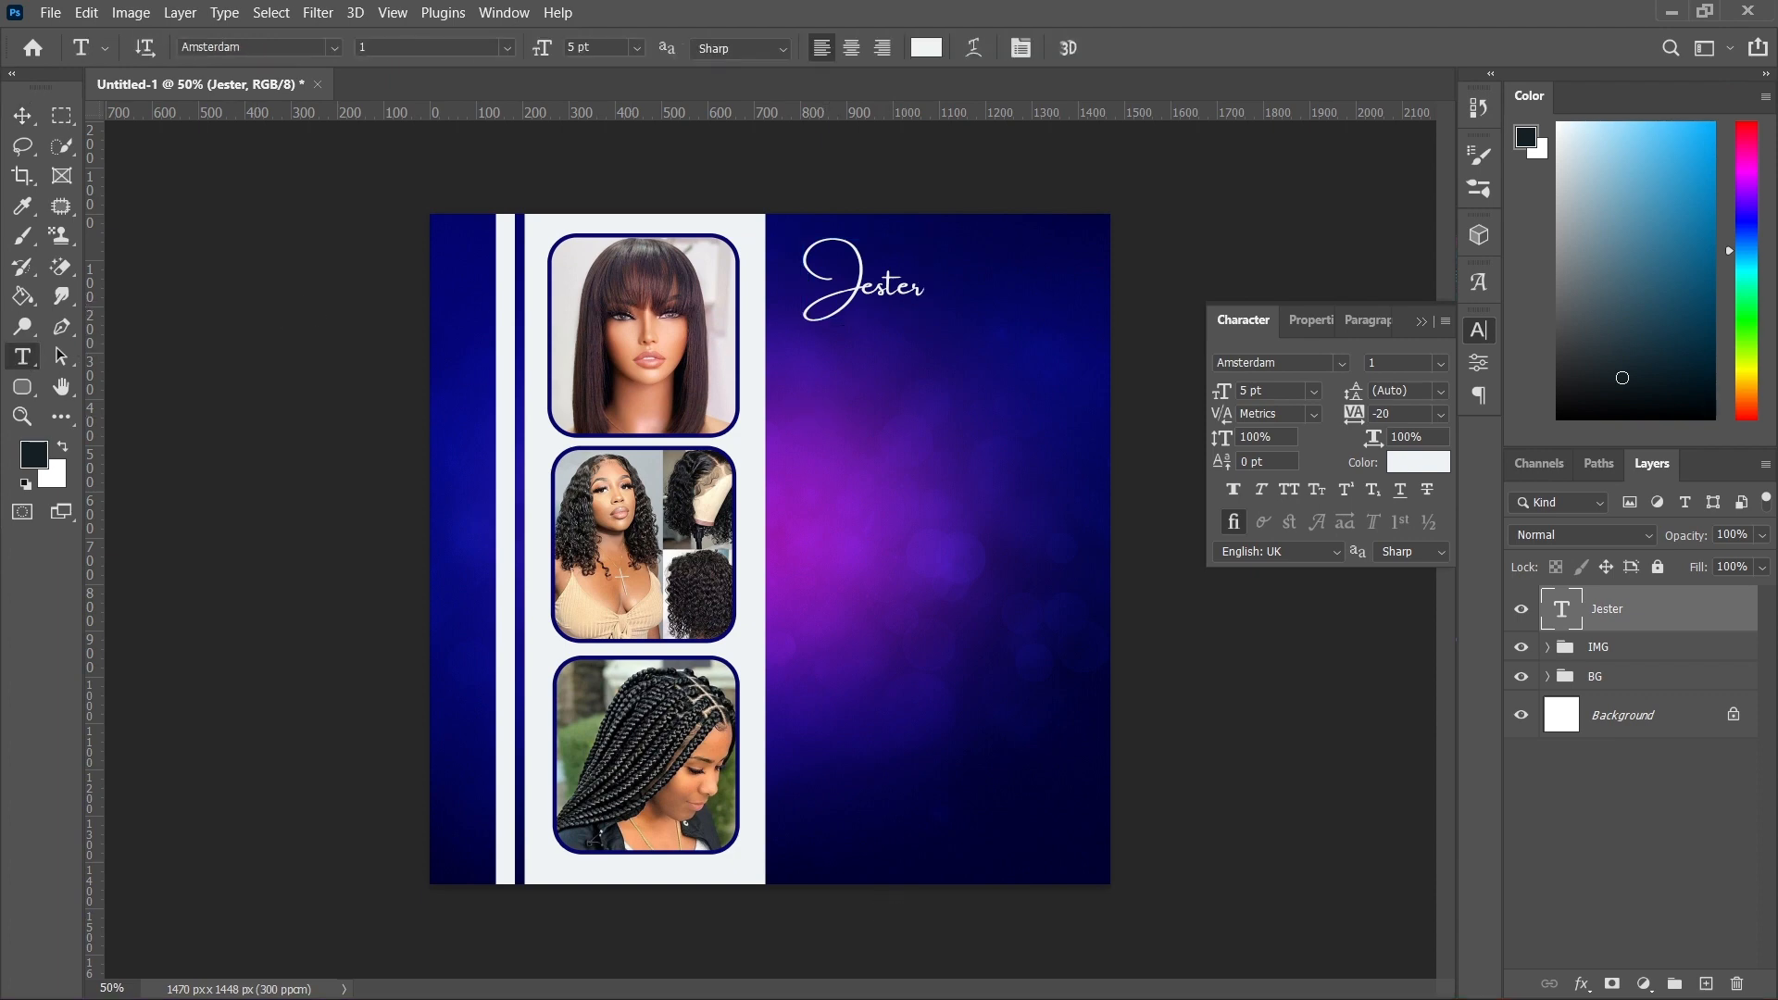
{"action": "mouse_move", "coordinate": [1145, 987]}
{"action": "left_click", "coordinate": [1195, 974]}
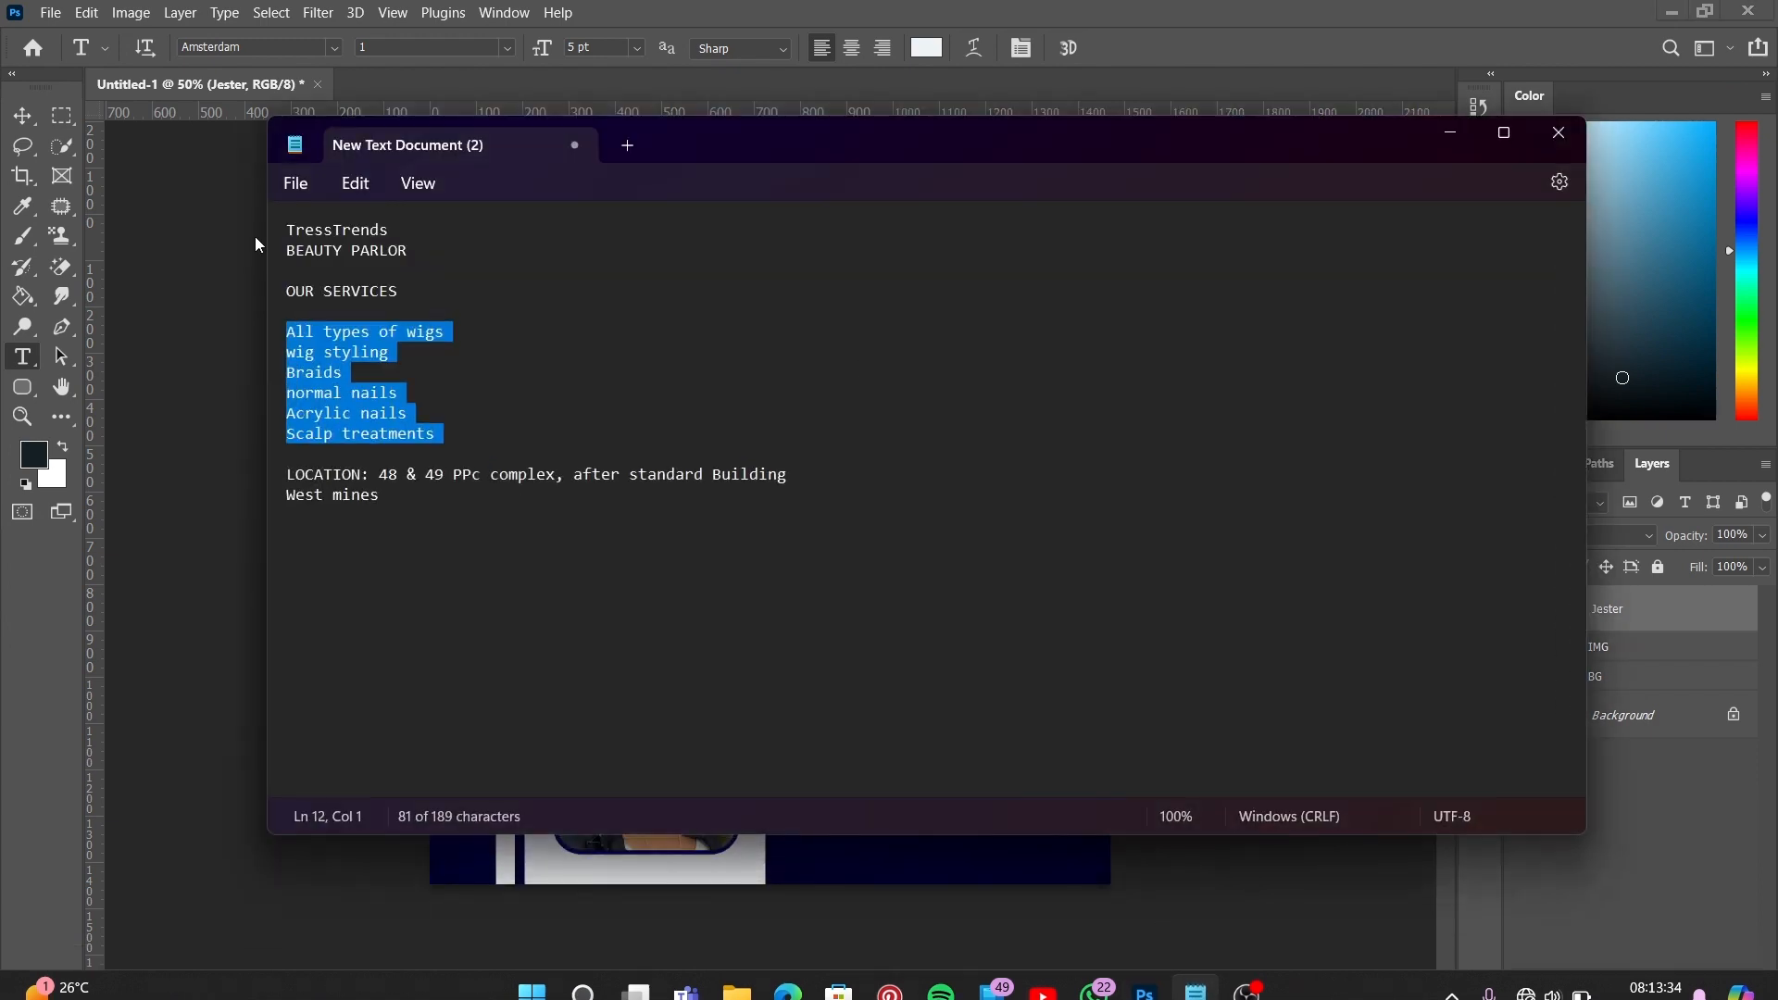
{"action": "double_click", "coordinate": [290, 257]}
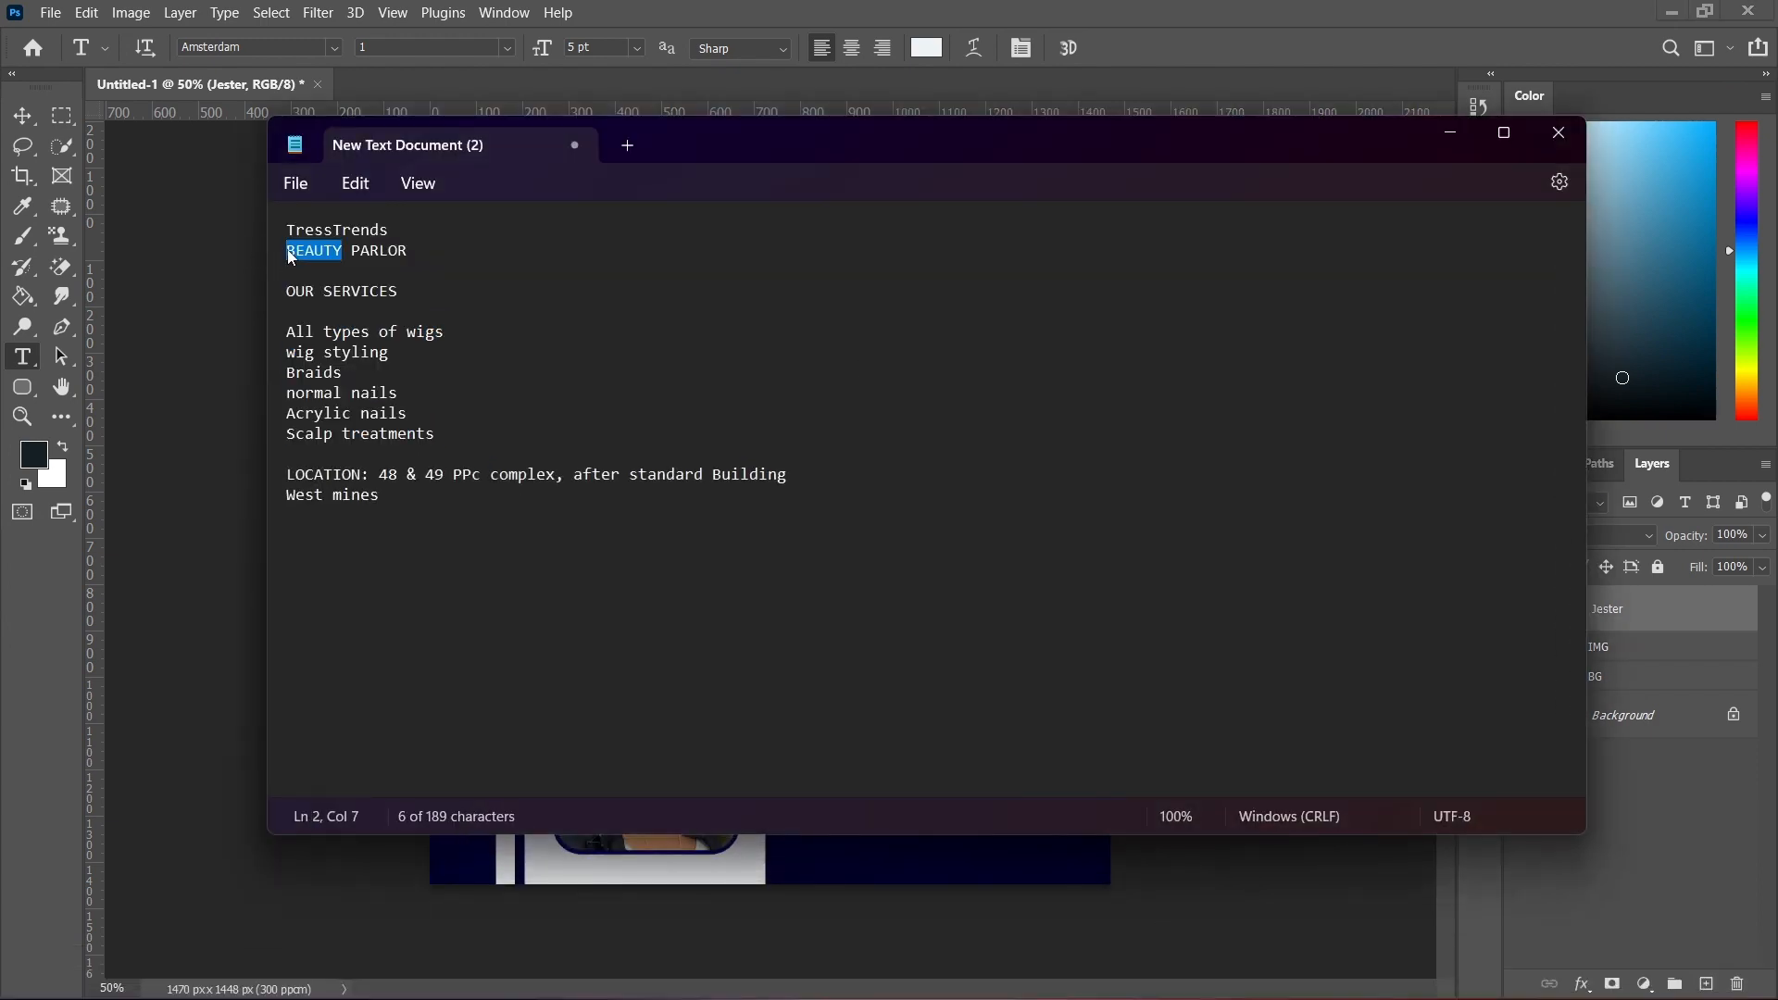
{"action": "left_click_drag", "start_coordinate": [291, 257], "coordinate": [360, 259]}
{"action": "key", "text": "ctrl+z"}
{"action": "left_click_drag", "start_coordinate": [291, 258], "coordinate": [384, 262]}
{"action": "key", "text": "ctrl+z"}
{"action": "left_click", "coordinate": [390, 277]}
{"action": "left_click_drag", "start_coordinate": [289, 248], "coordinate": [471, 256]}
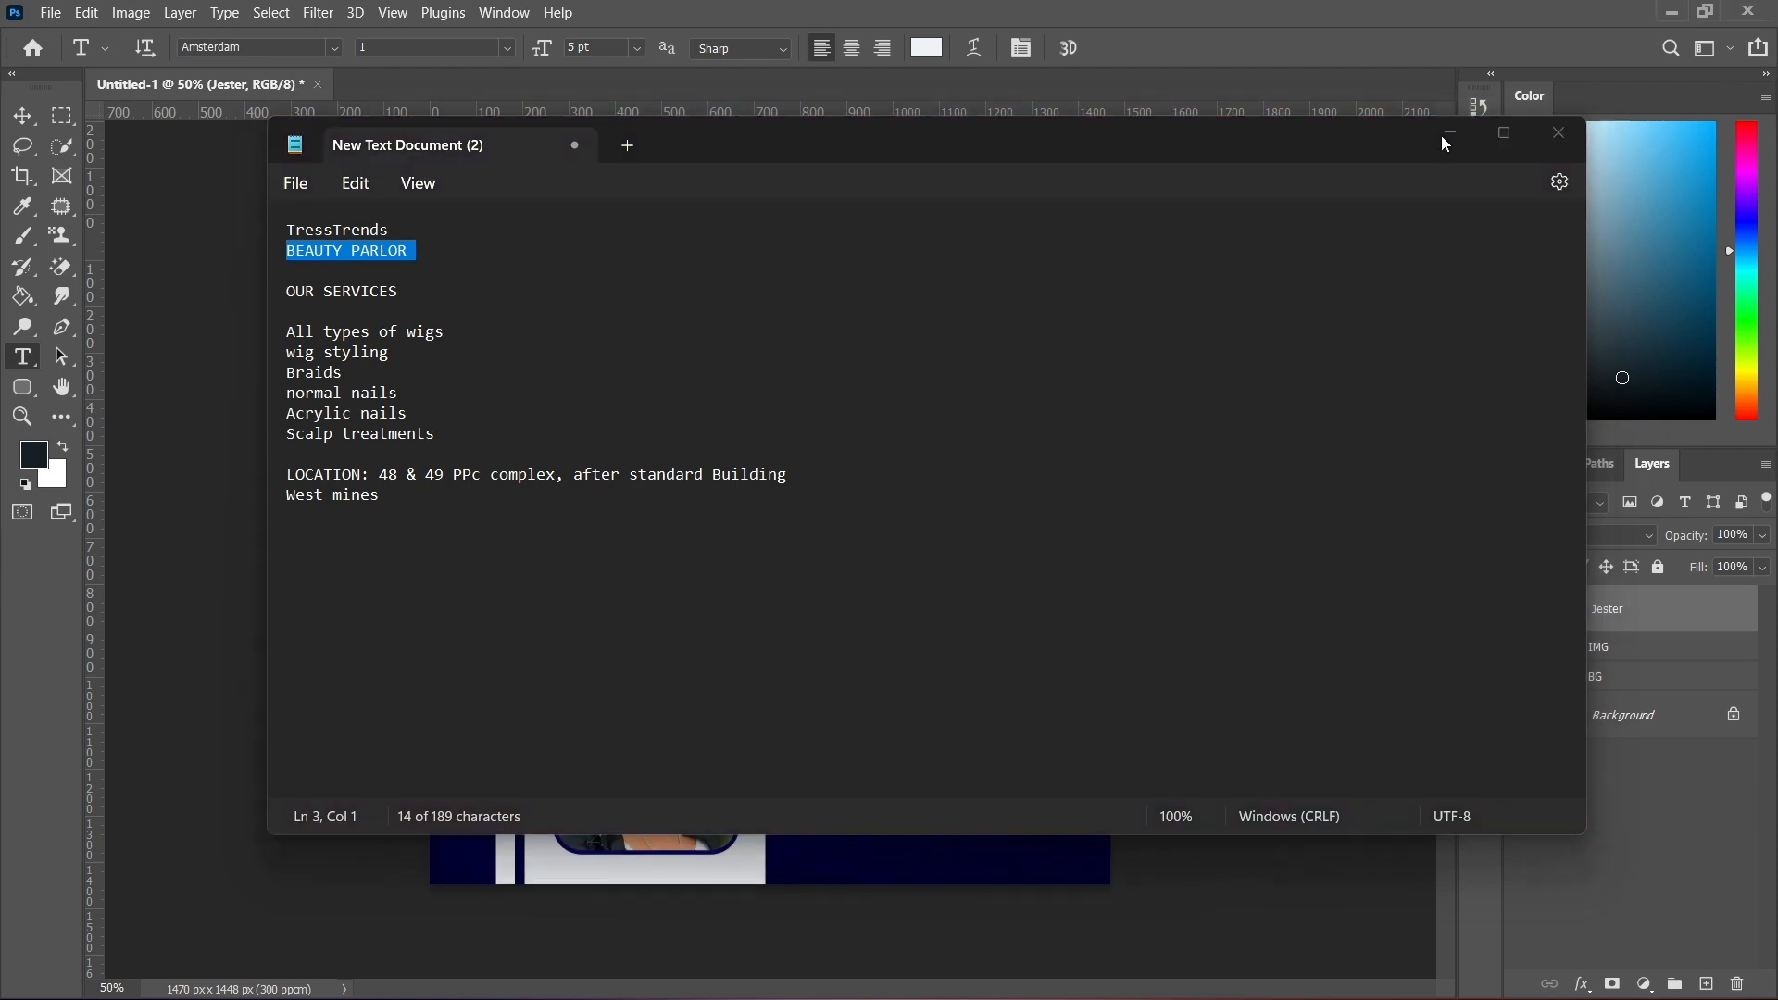
{"action": "left_click", "coordinate": [1449, 135]}
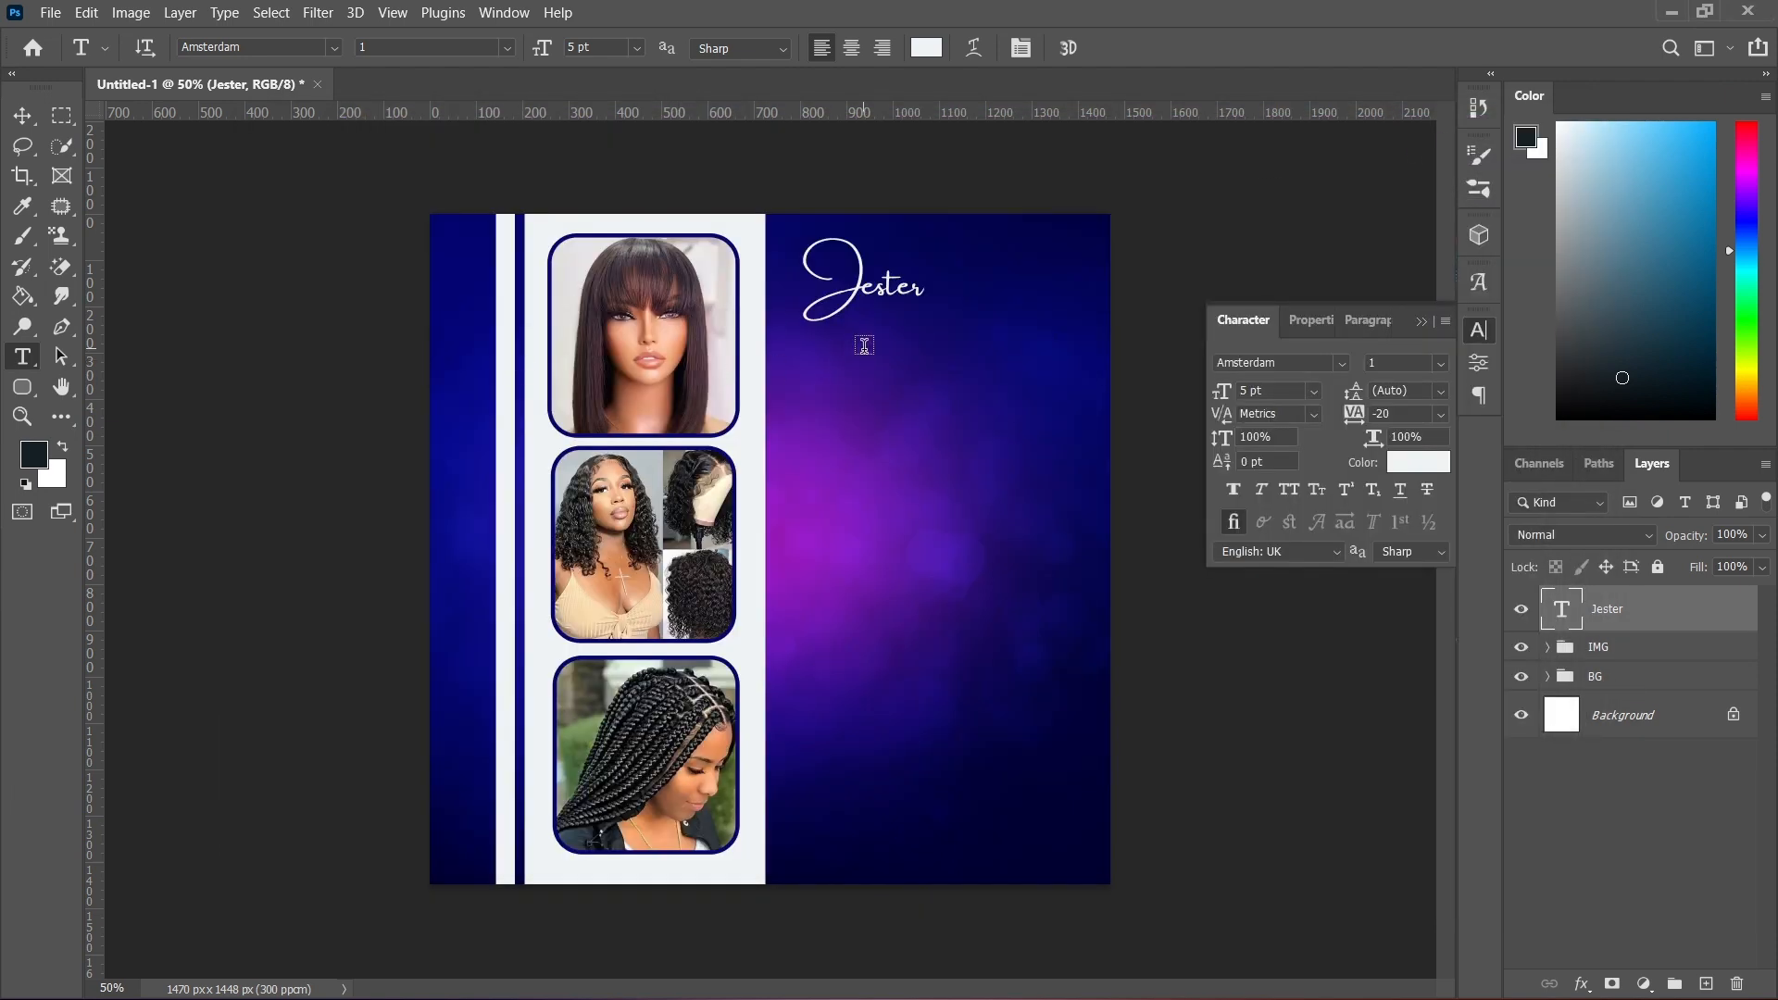
- Add BEAUTY PARLOR as a new text layer beneath the Jester title
{"action": "left_click", "coordinate": [861, 313]}
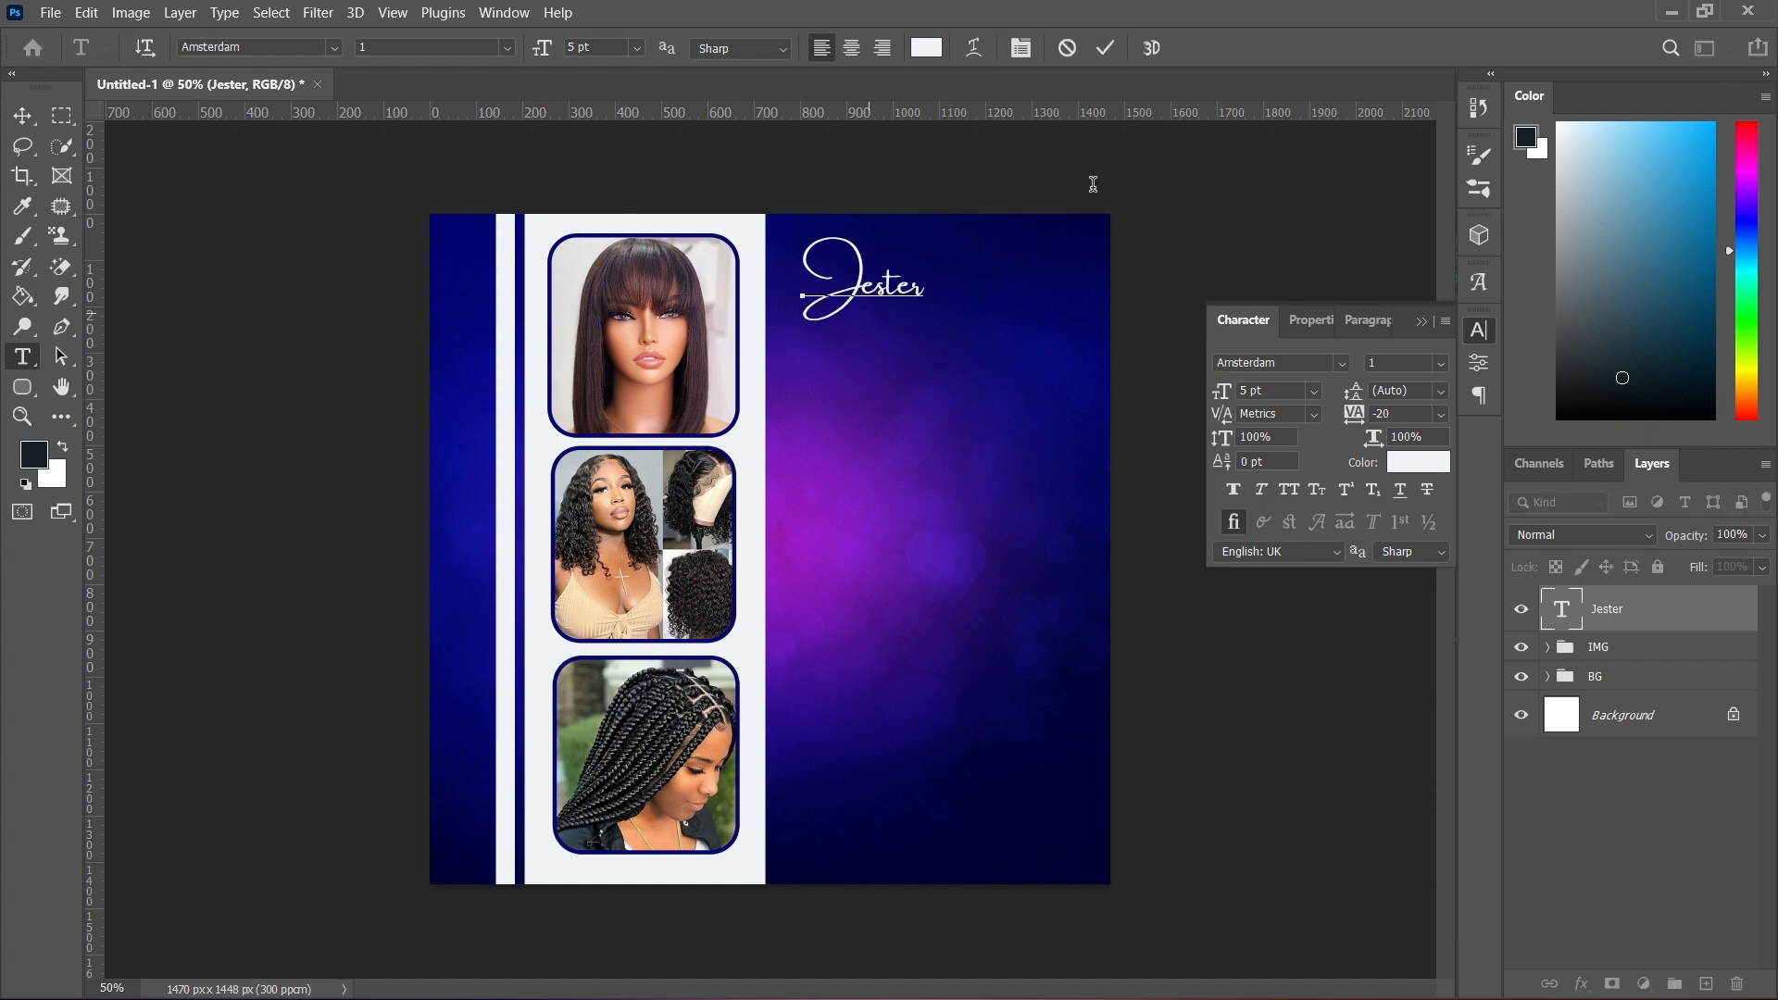
{"action": "left_click", "coordinate": [1105, 47]}
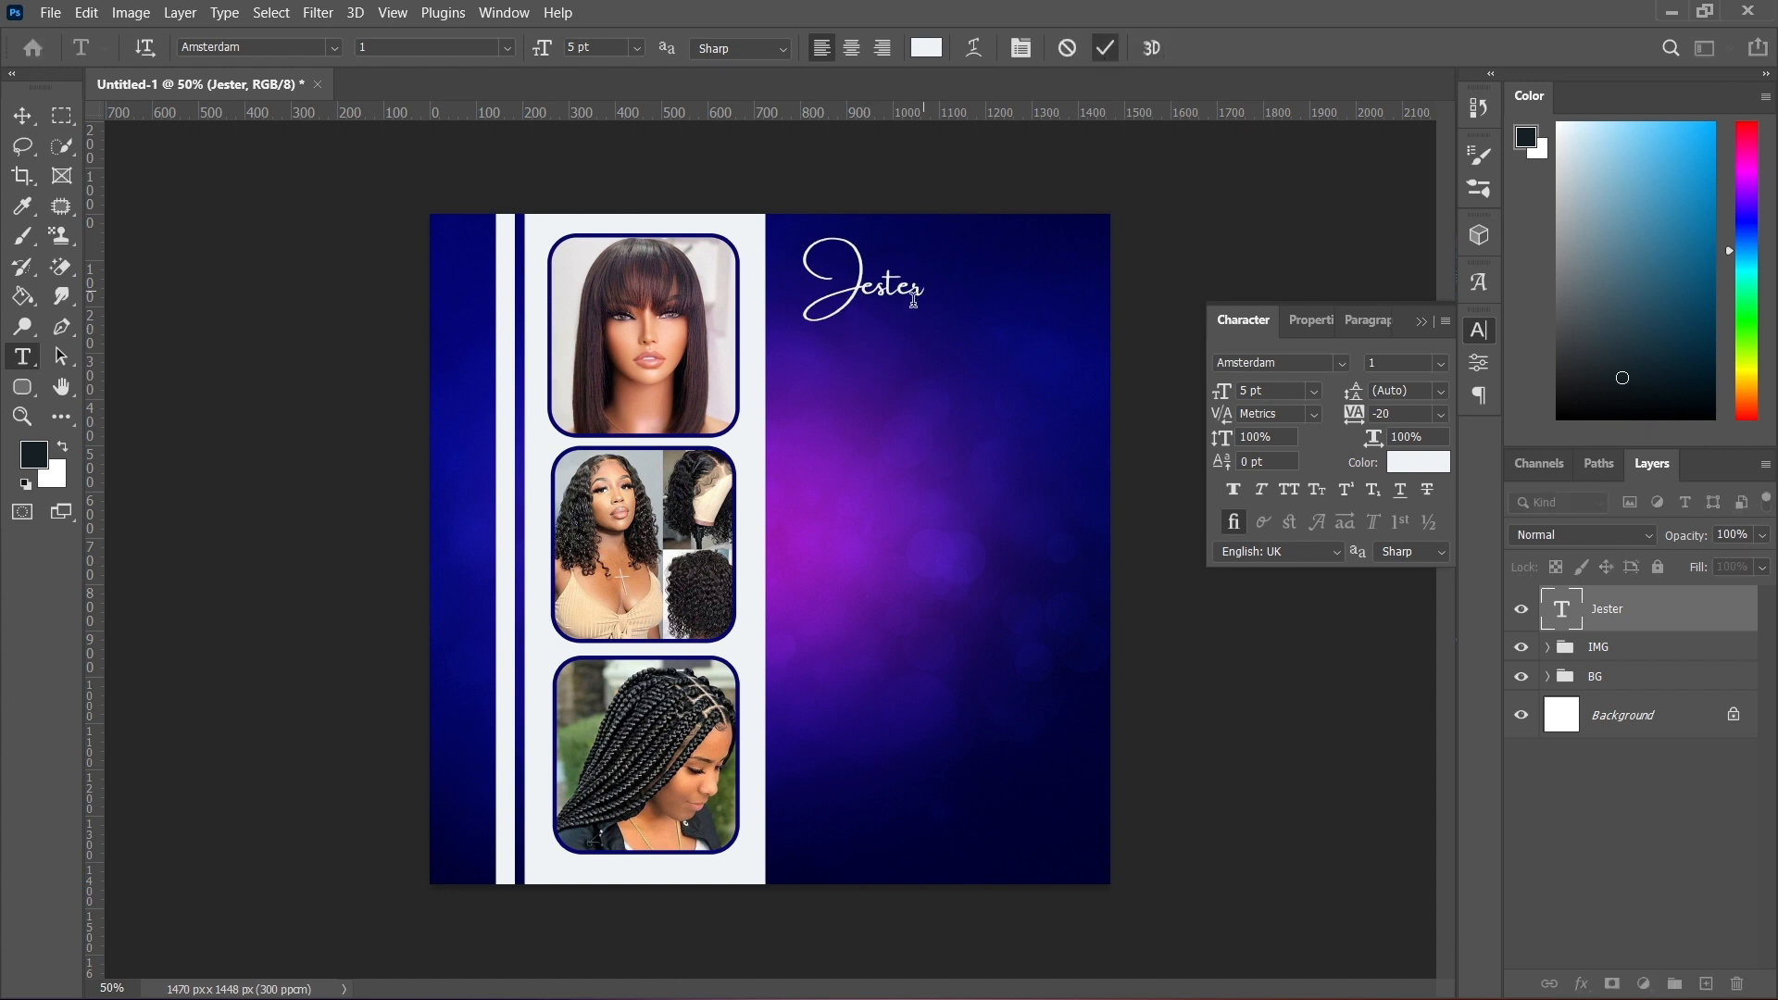
{"action": "left_click", "coordinate": [864, 388]}
{"action": "type", "text": "BEAUTY"}
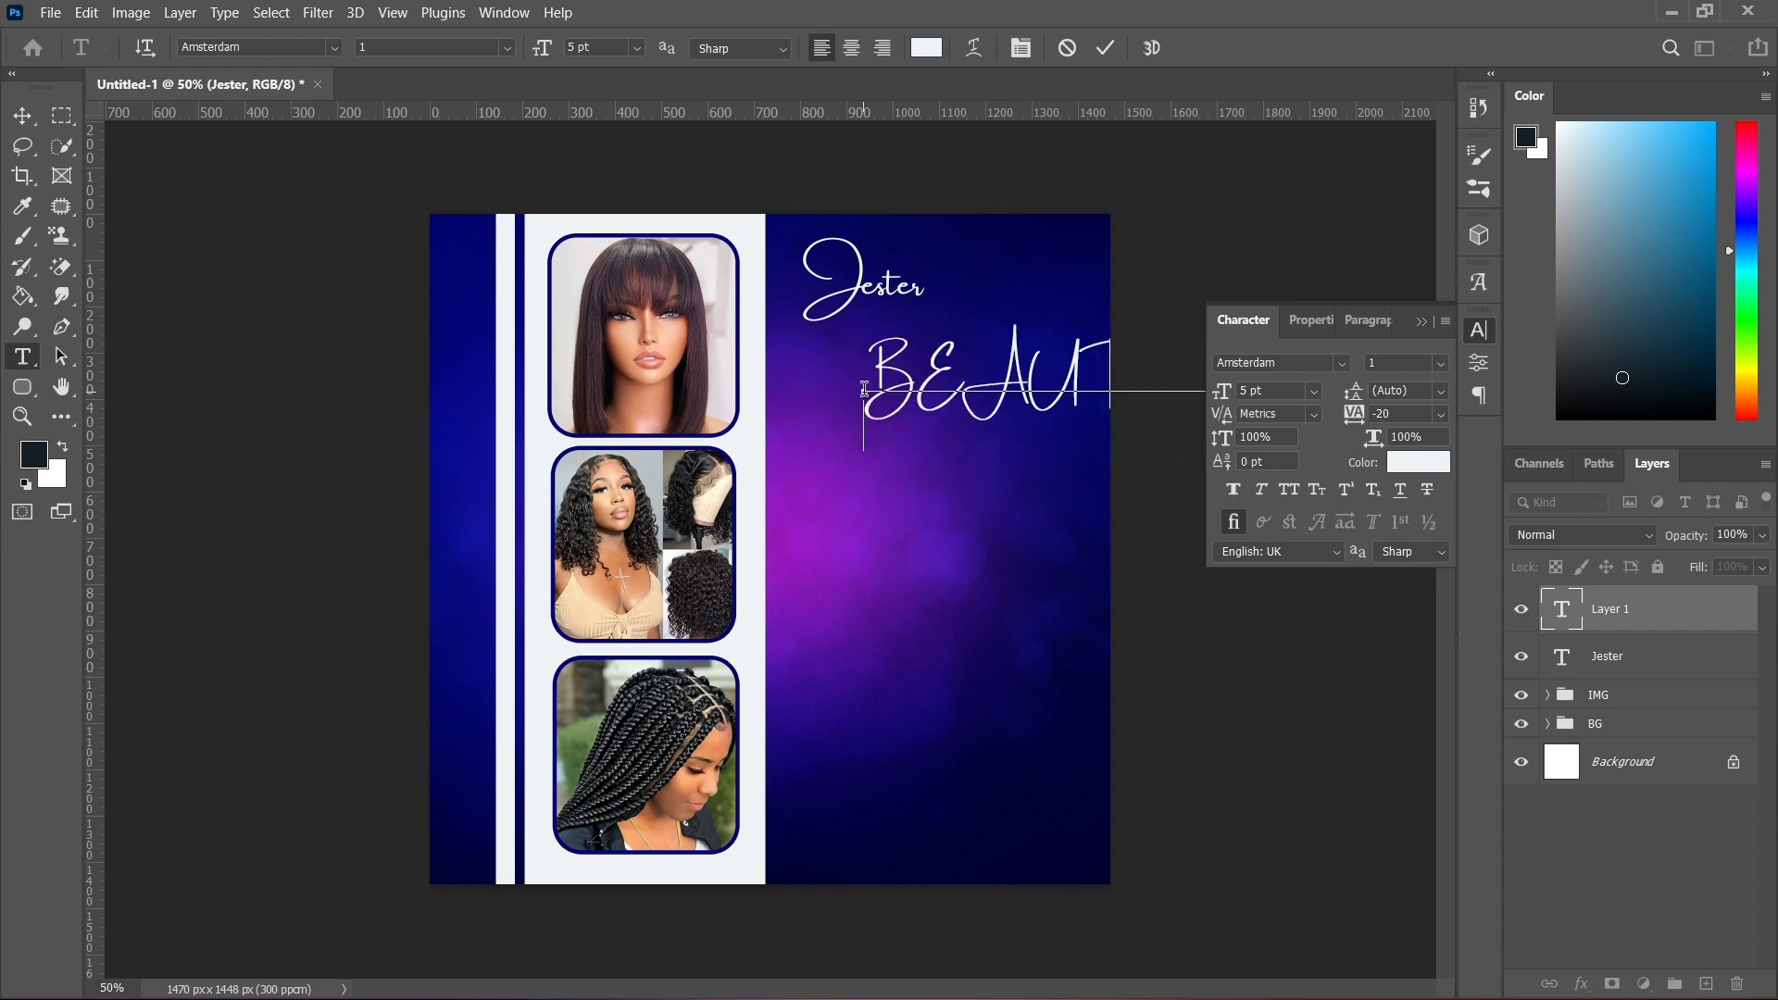
- Reduce the BEAUTY PARLOR text to 2 pt and set its font to Bebas
{"action": "key", "text": "ctrl+a"}
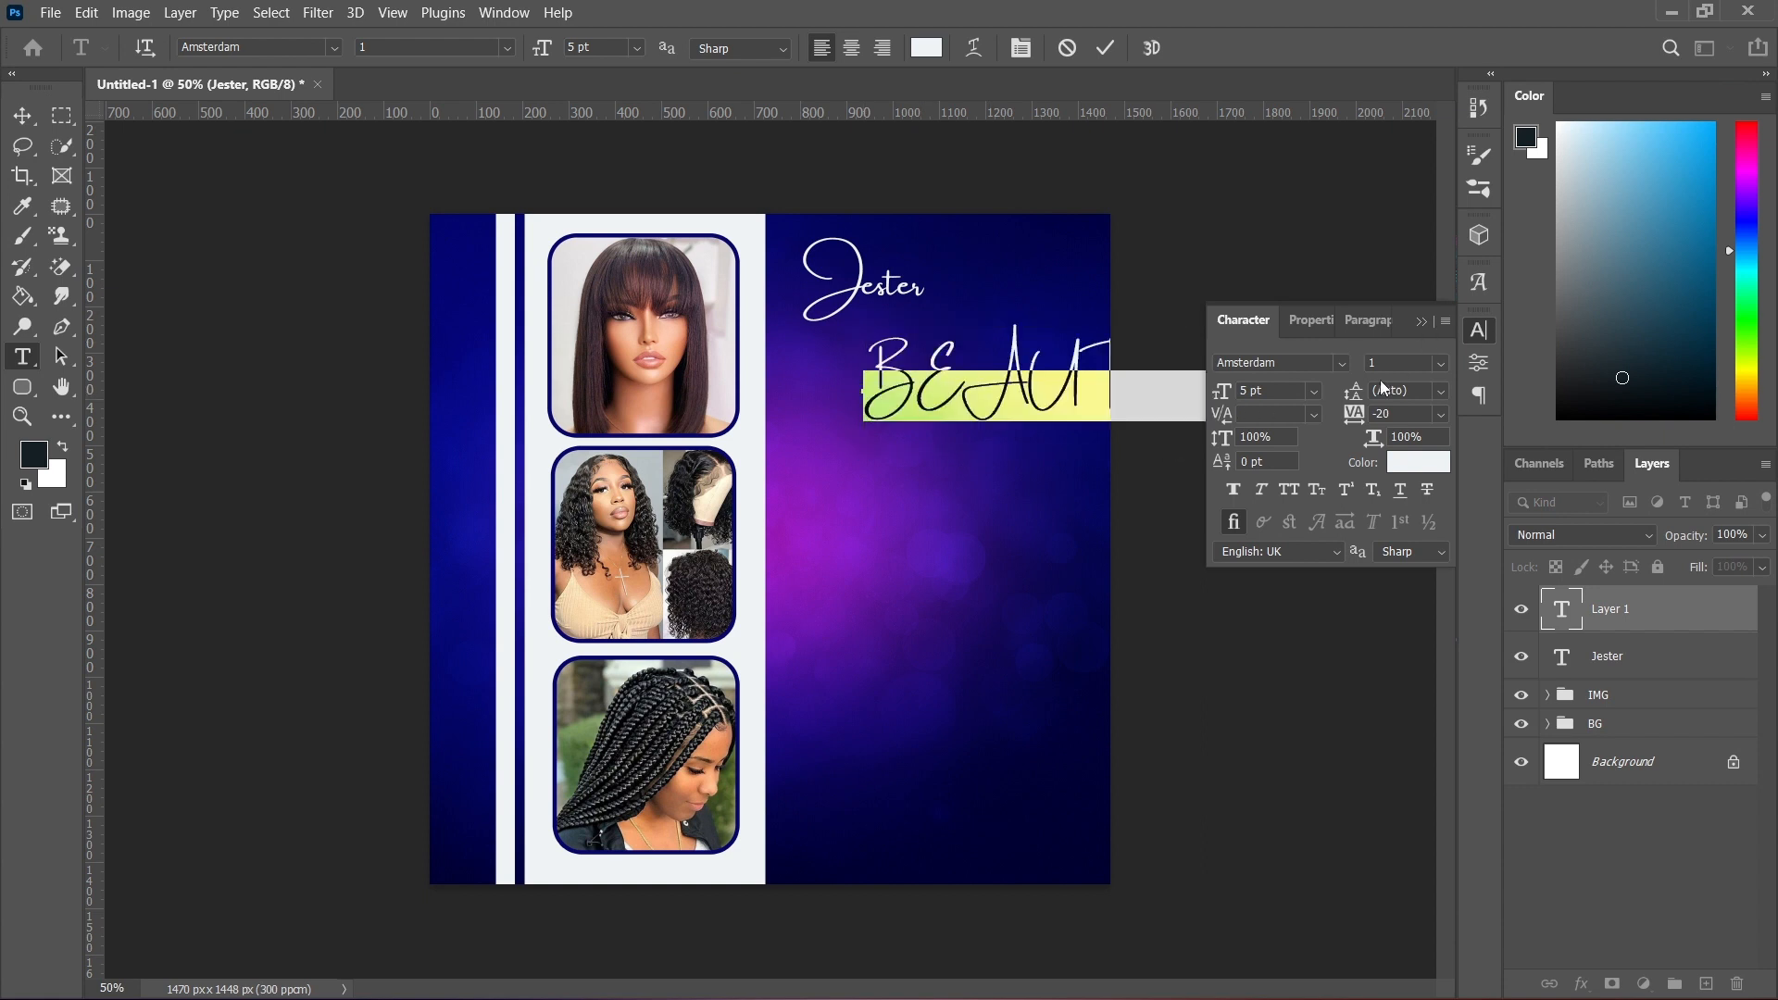
{"action": "key", "text": "Down"}
{"action": "key", "text": "Down"}
{"action": "key", "text": "Down"}
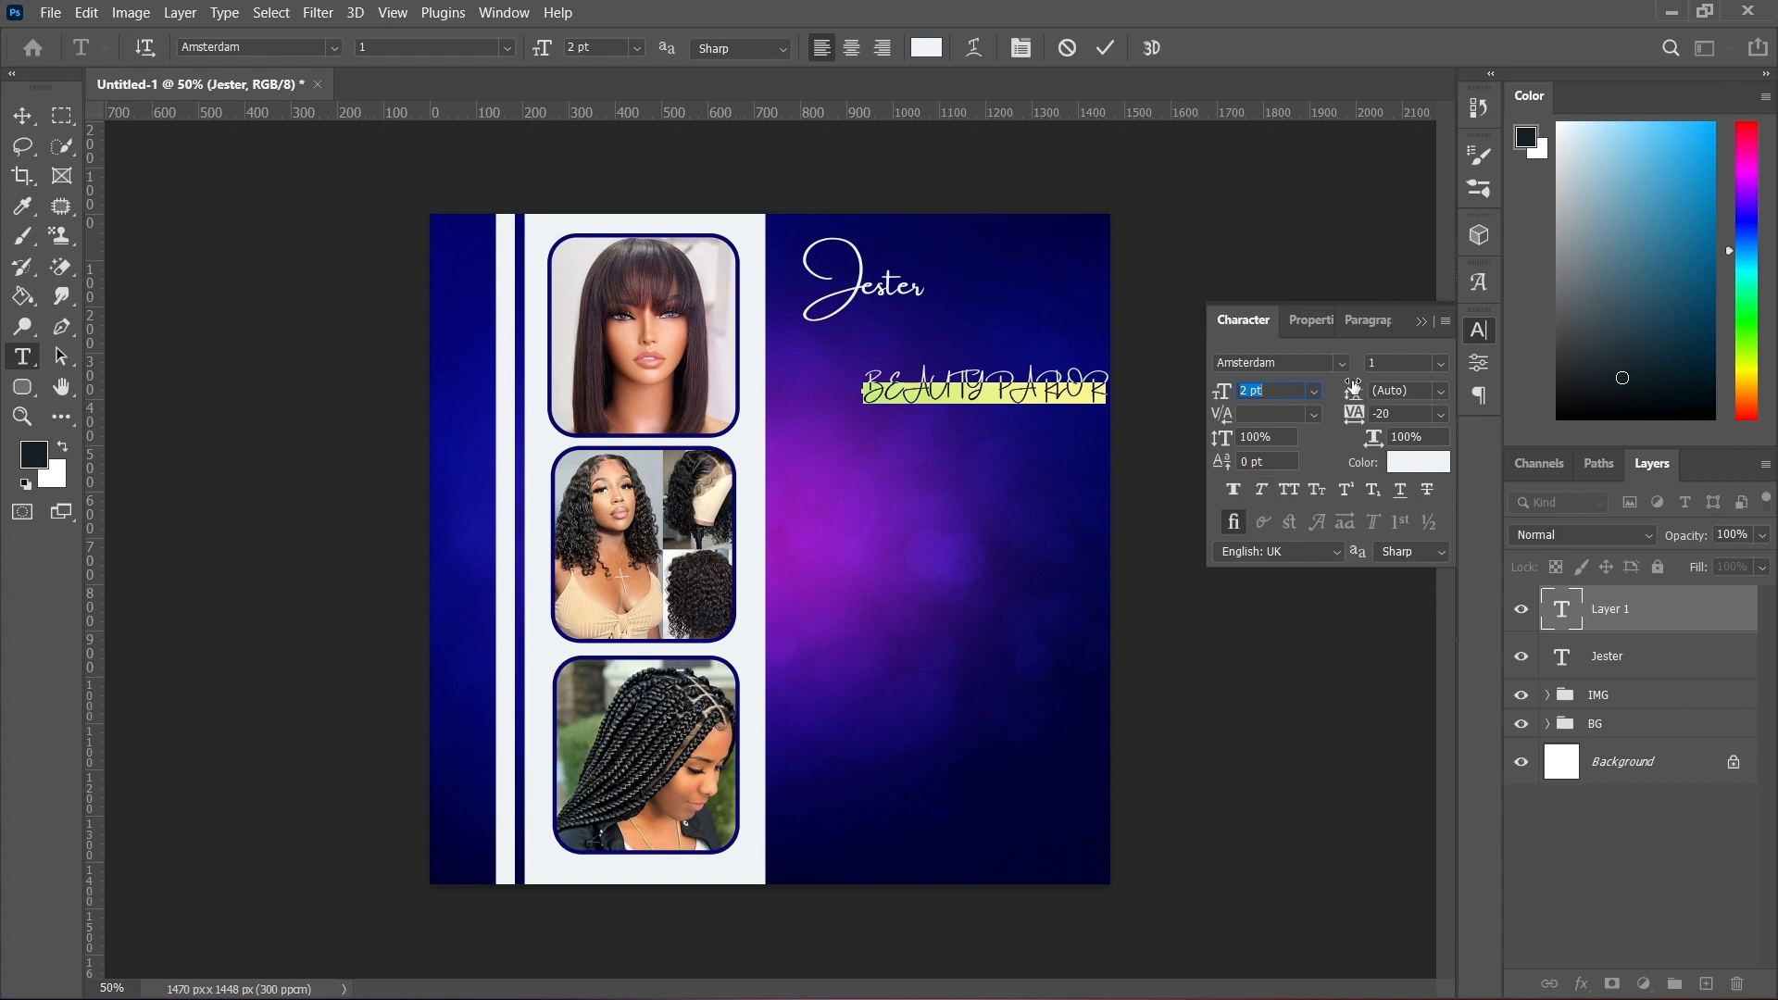
{"action": "left_click", "coordinate": [1342, 365]}
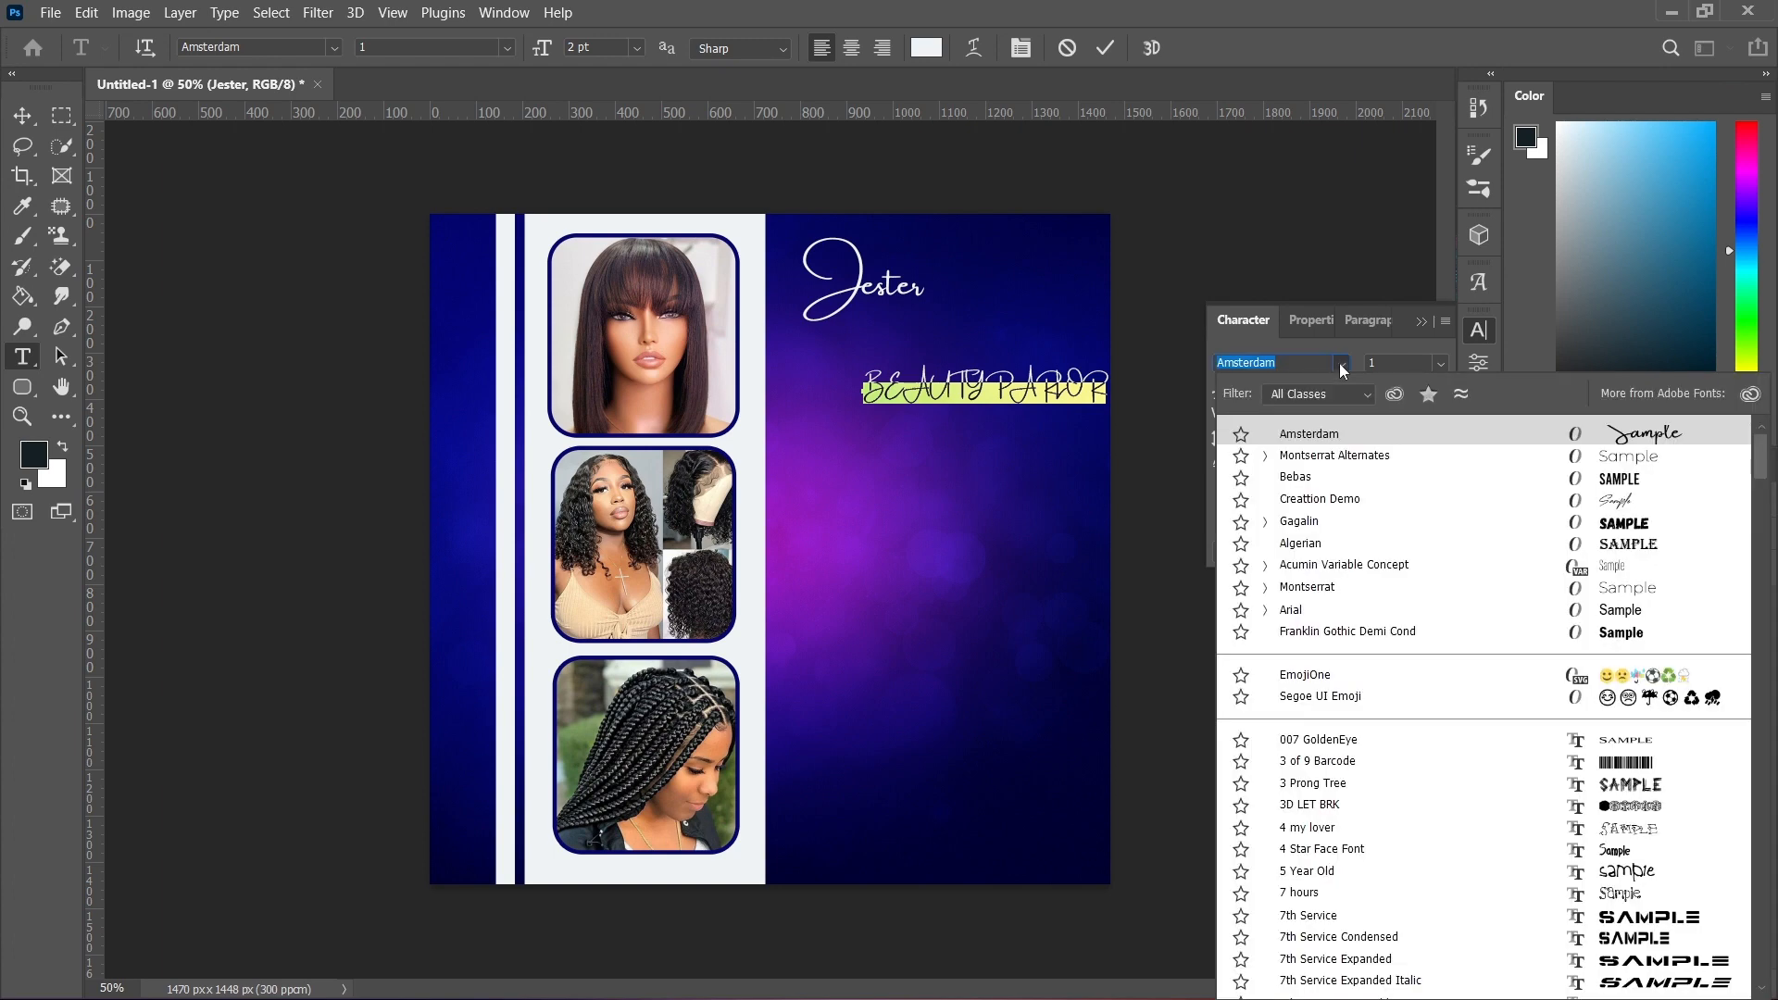
{"action": "left_click", "coordinate": [1312, 480]}
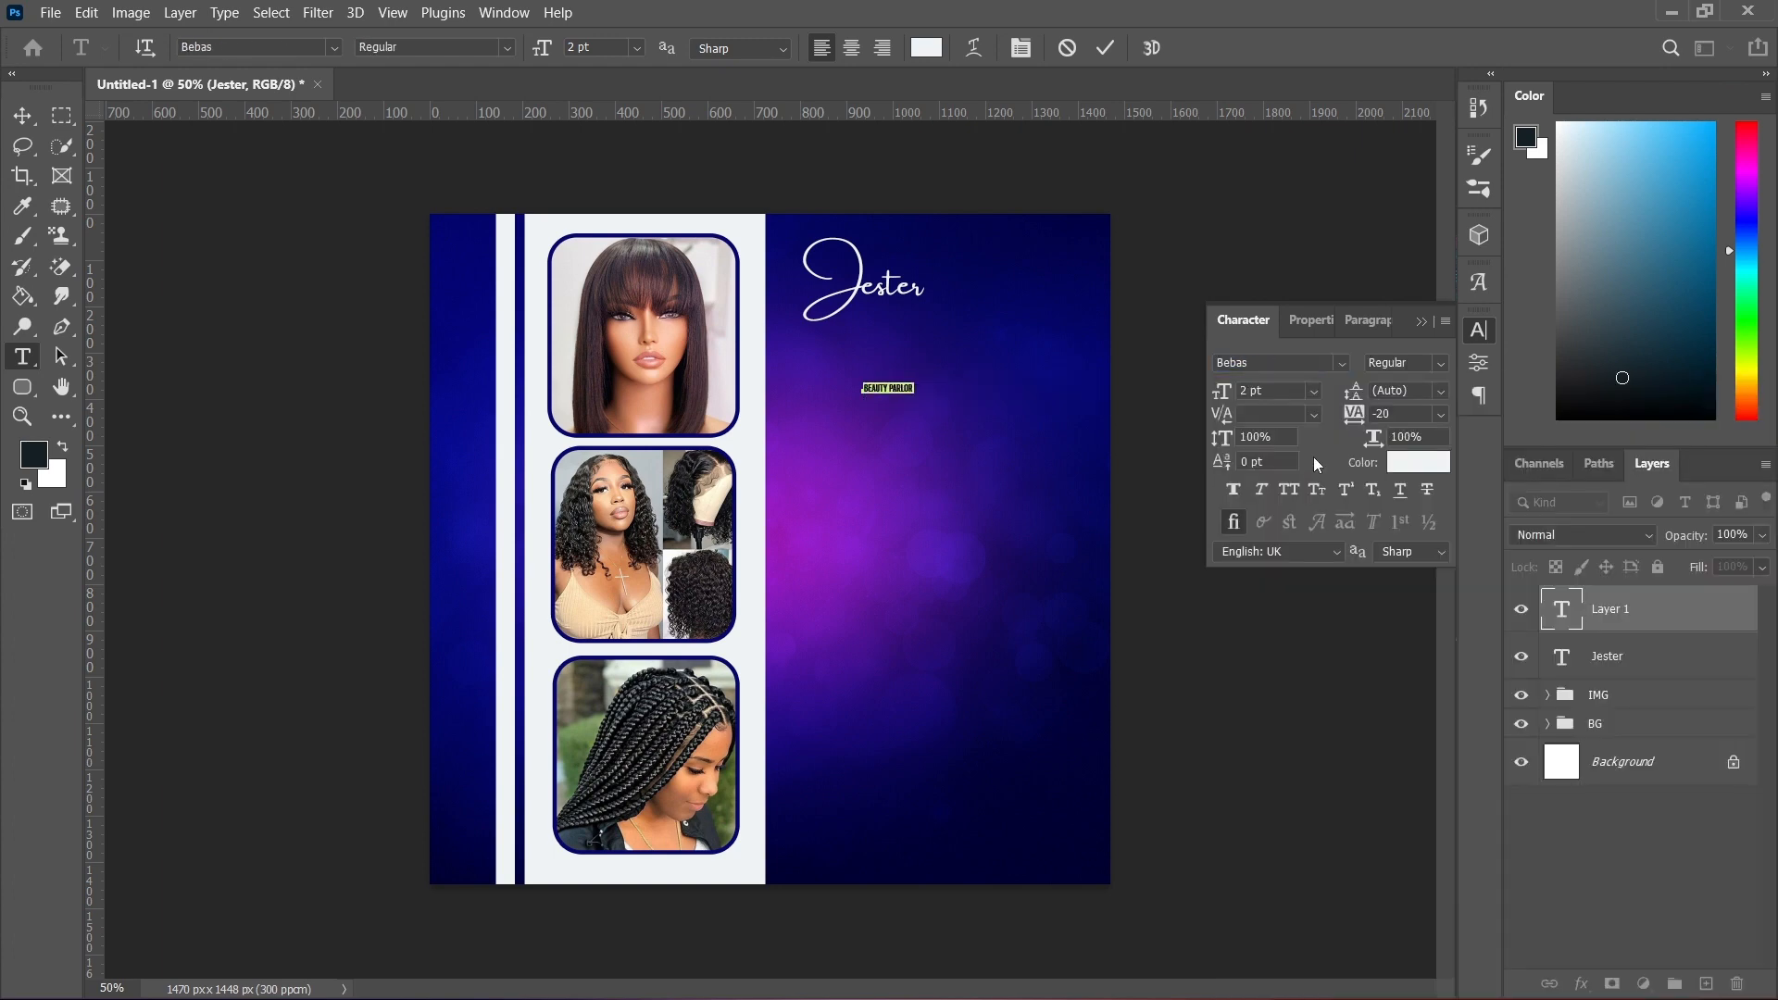
- Set the BEAUTY PARLOR text's size to 10 pt and its tracking to 0
{"action": "key", "text": "Up"}
{"action": "key", "text": "Up"}
{"action": "key", "text": "Up"}
{"action": "key", "text": "Up"}
{"action": "key", "text": "Up"}
{"action": "key", "text": "Up"}
{"action": "key", "text": "Up"}
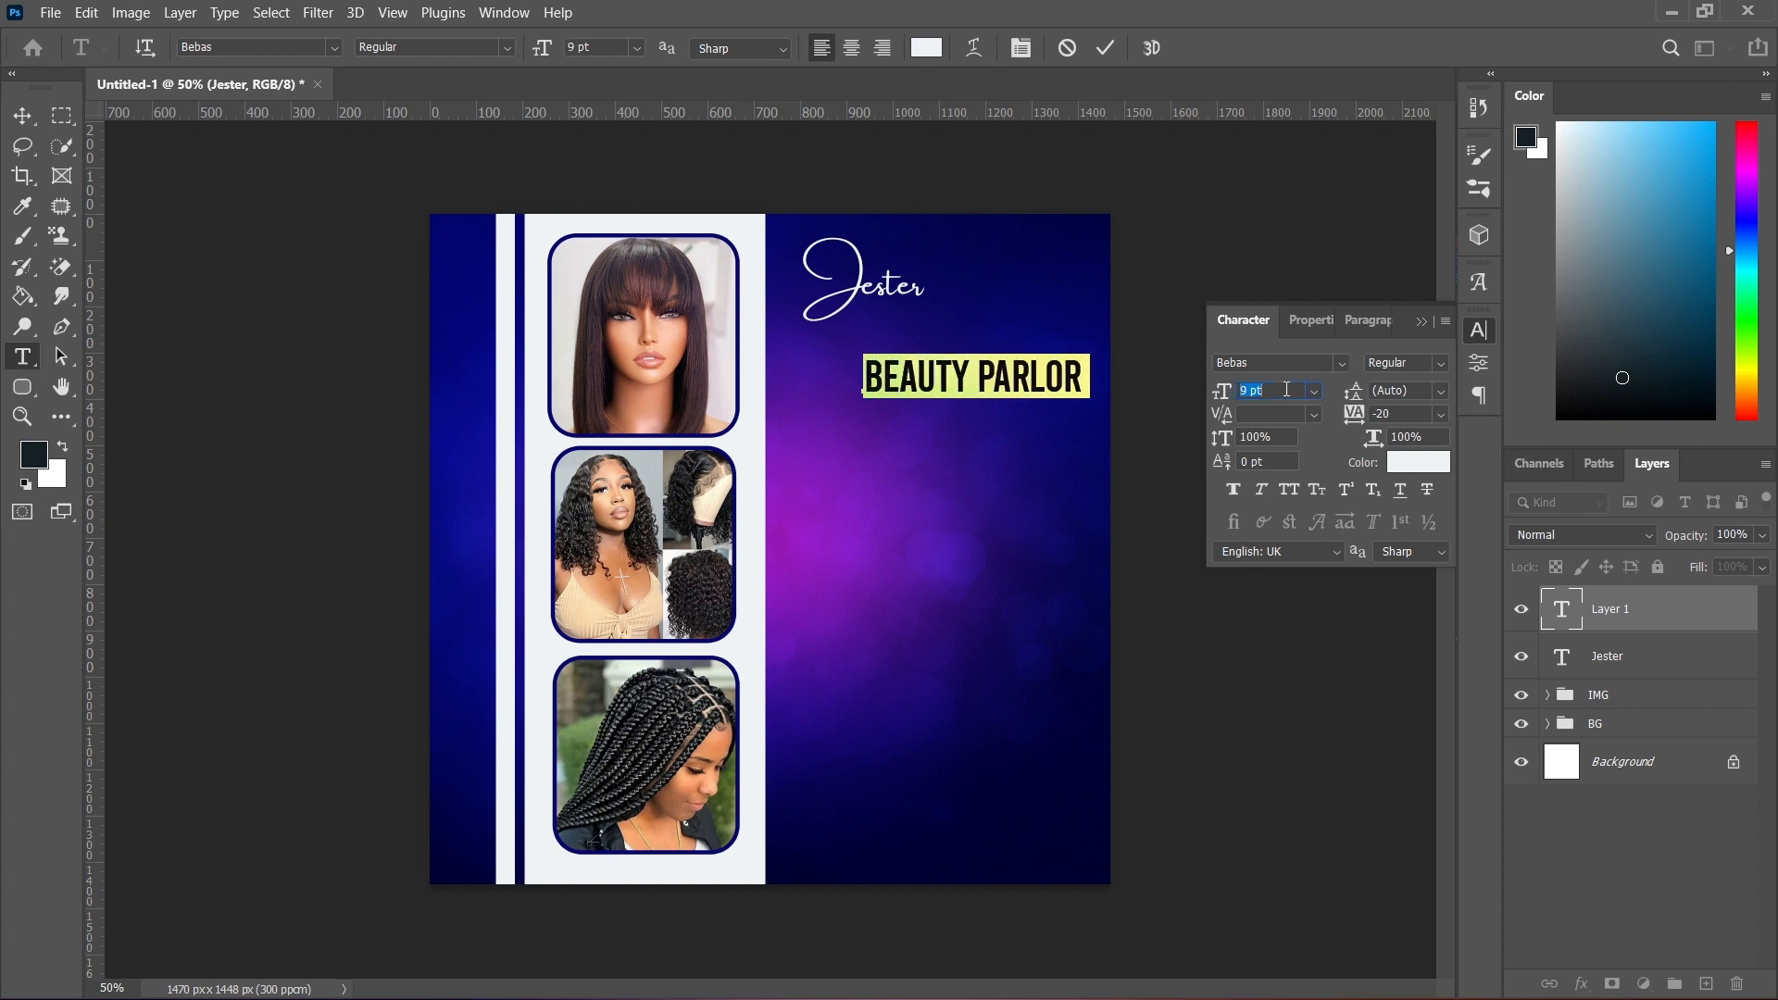
{"action": "key", "text": "Up"}
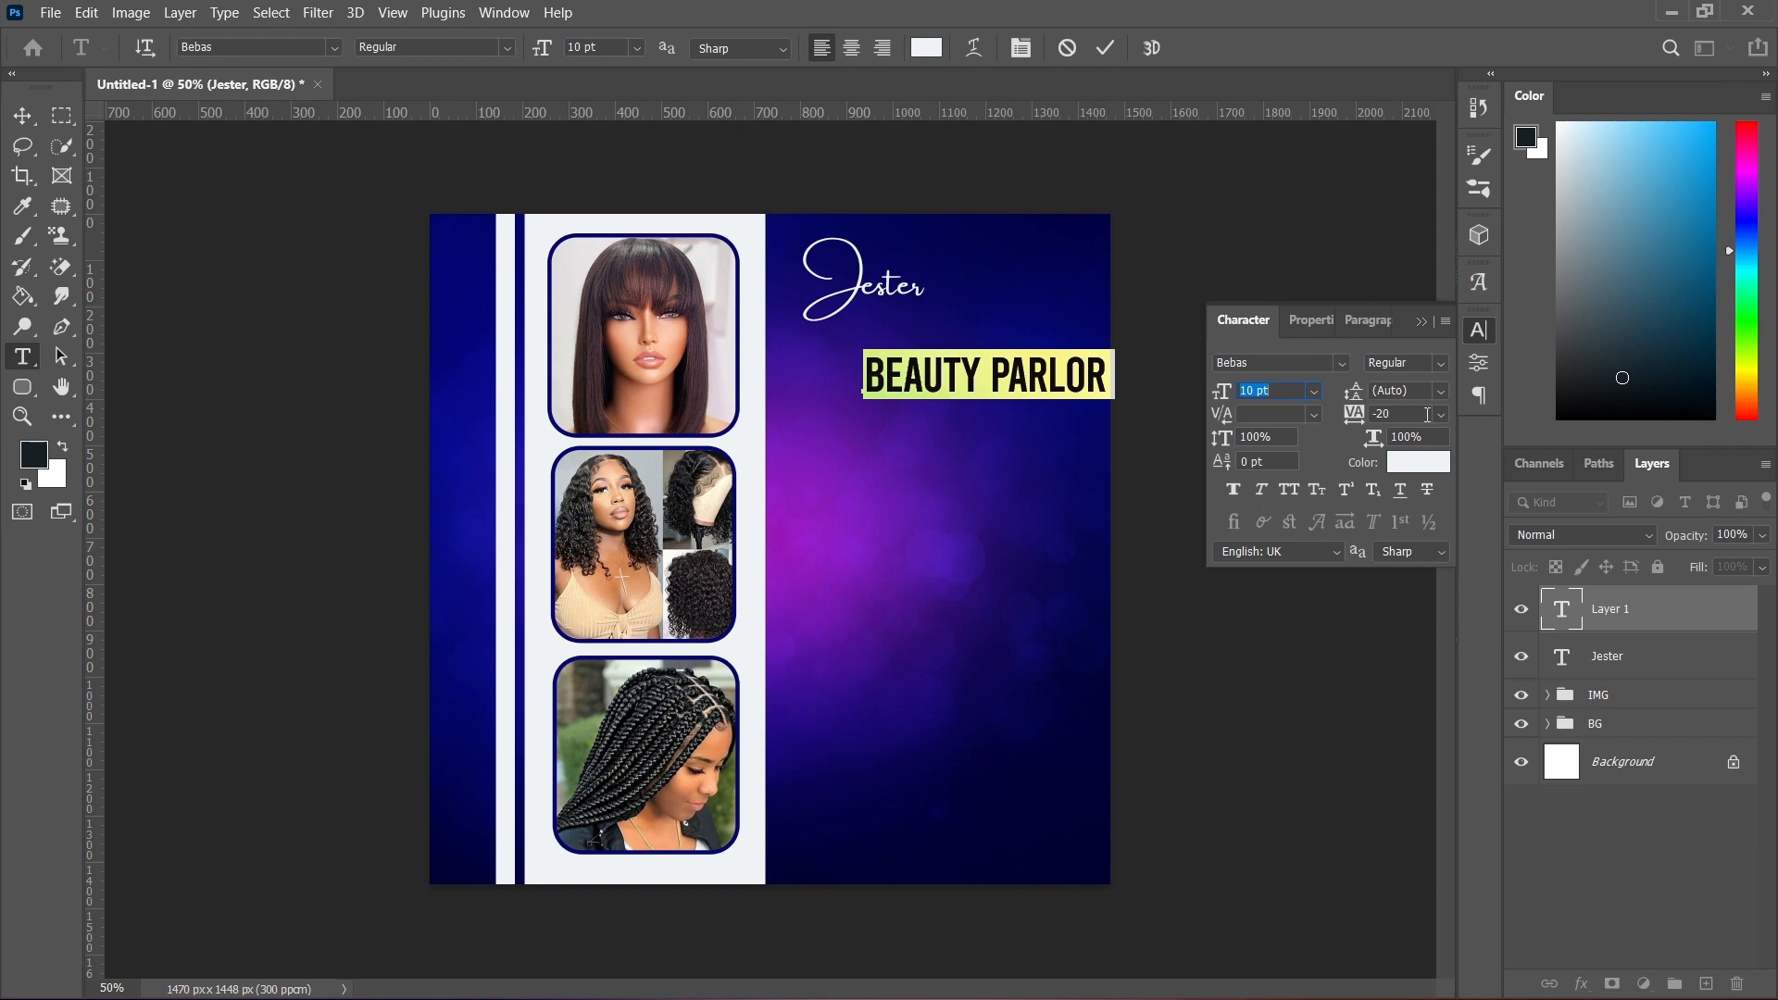
{"action": "left_click", "coordinate": [1440, 414]}
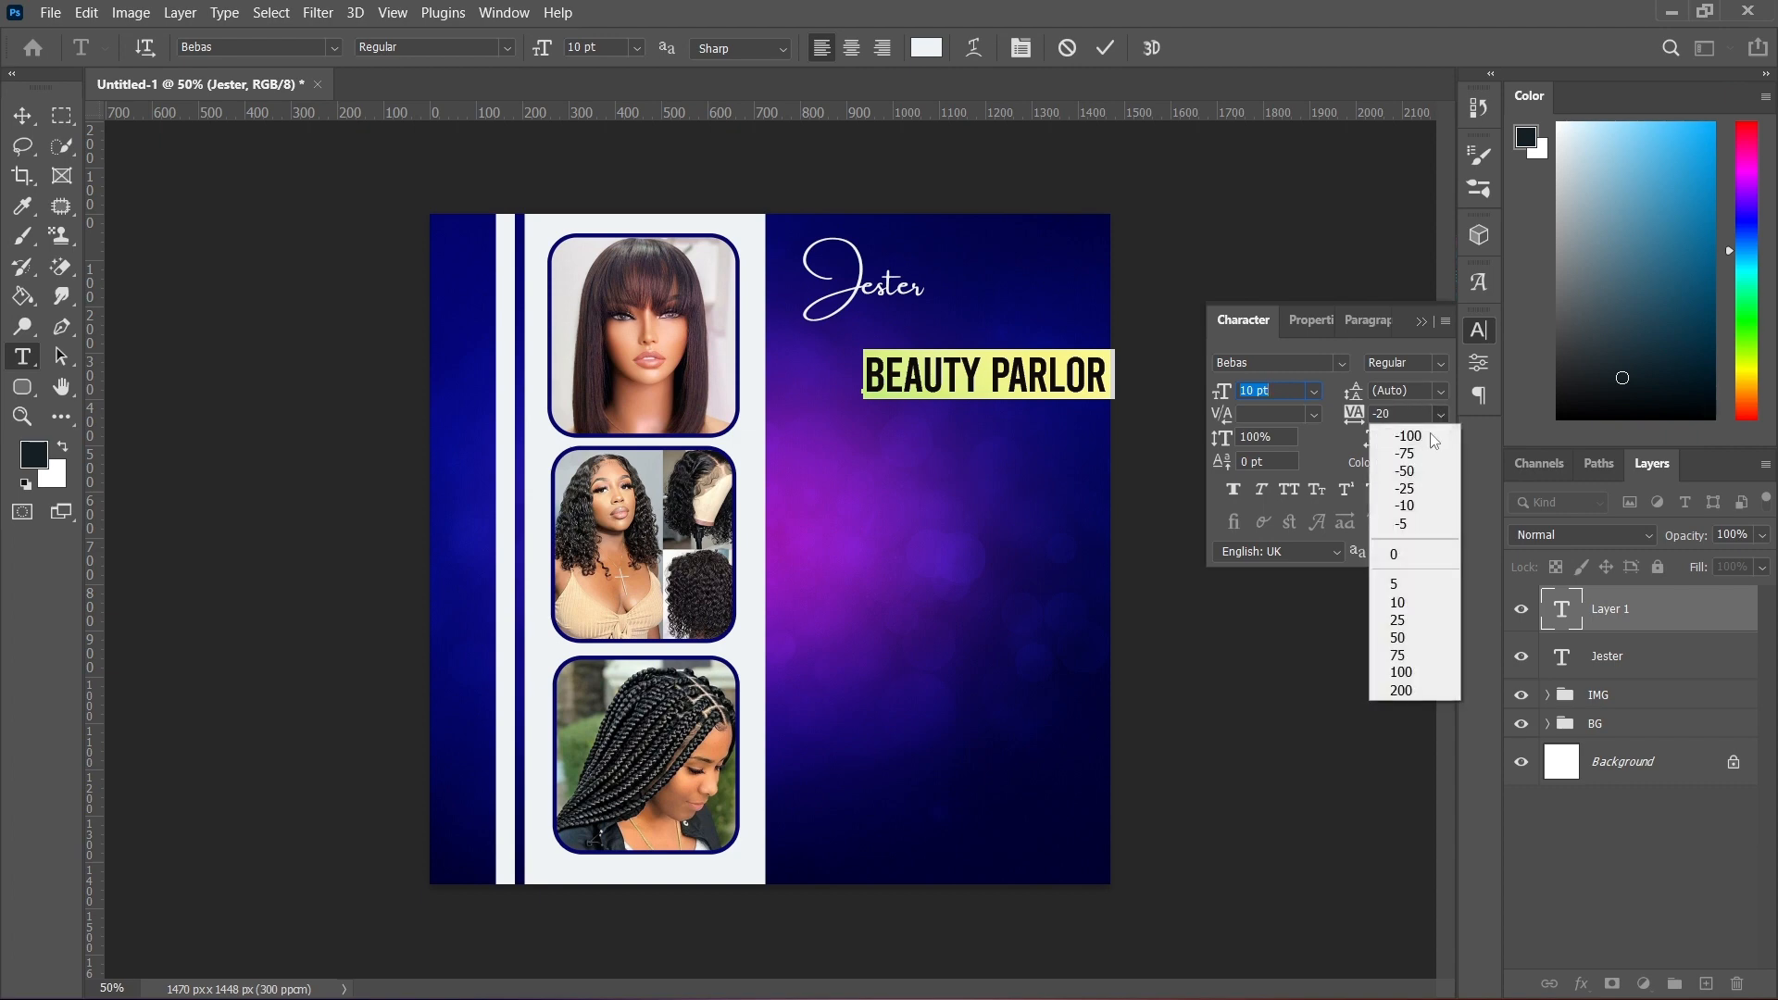
{"action": "left_click", "coordinate": [1405, 552]}
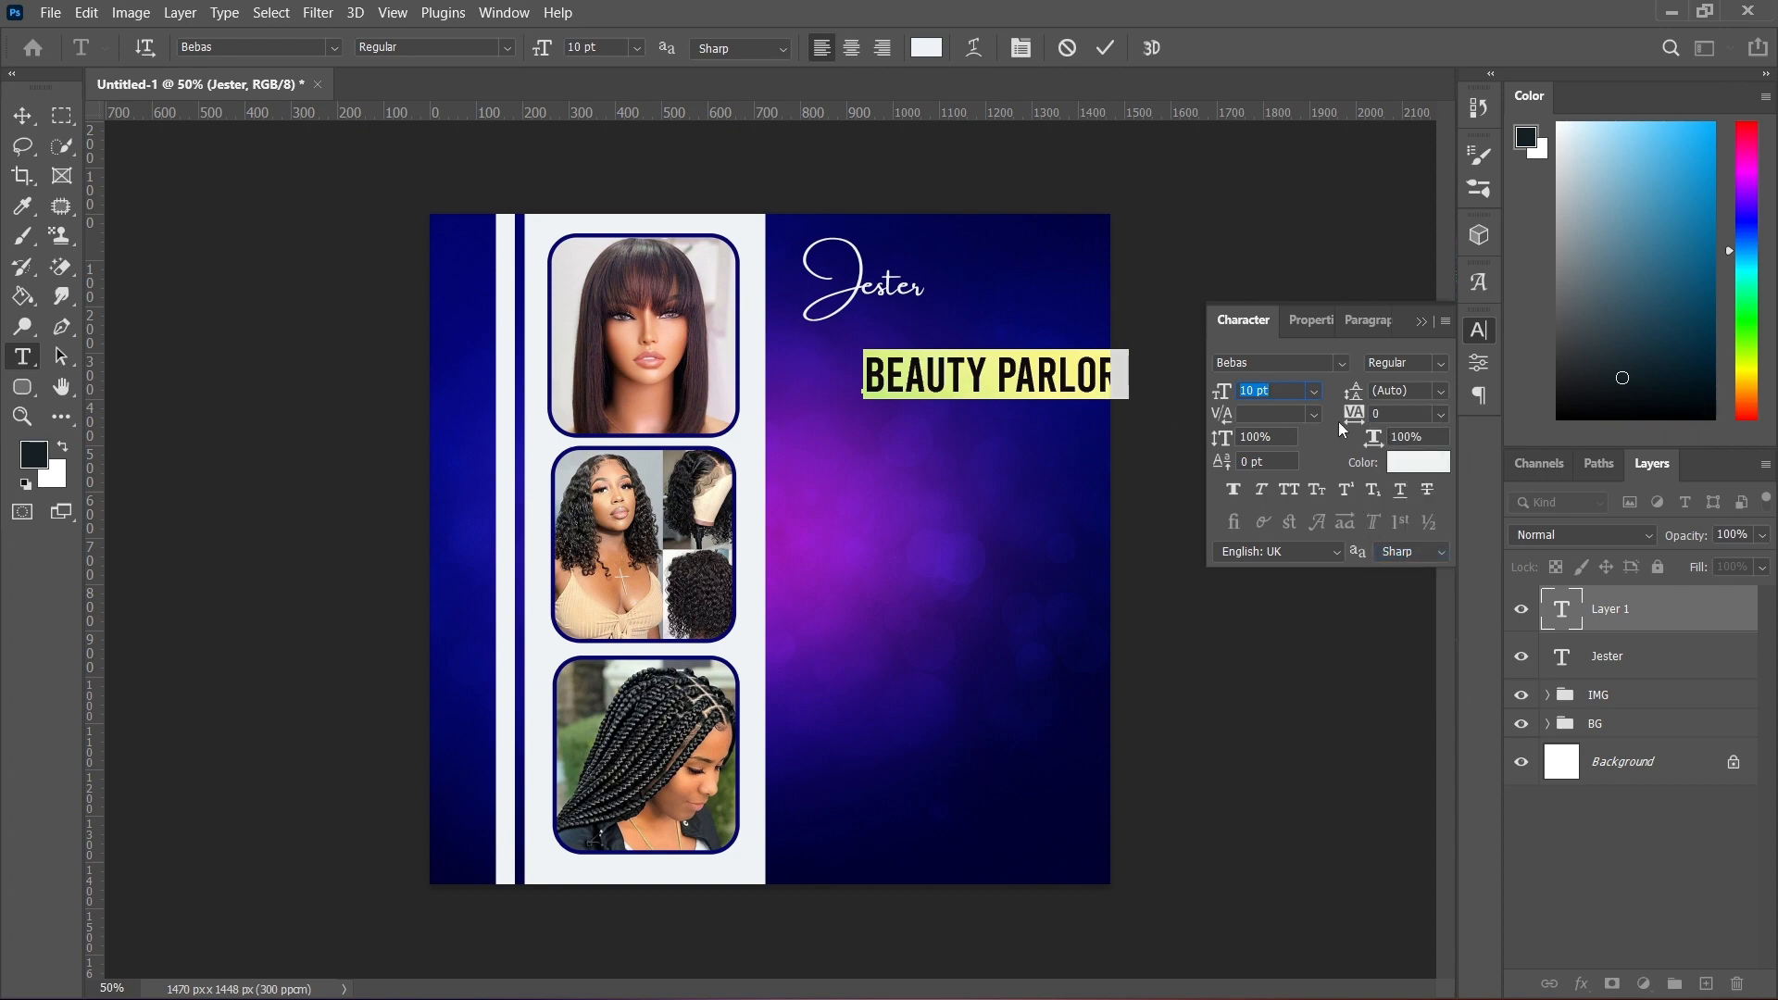
- Set the BEAUTY PARLOR text's colour to bright yellow dbf408 and commit the text
{"action": "left_click", "coordinate": [1416, 462]}
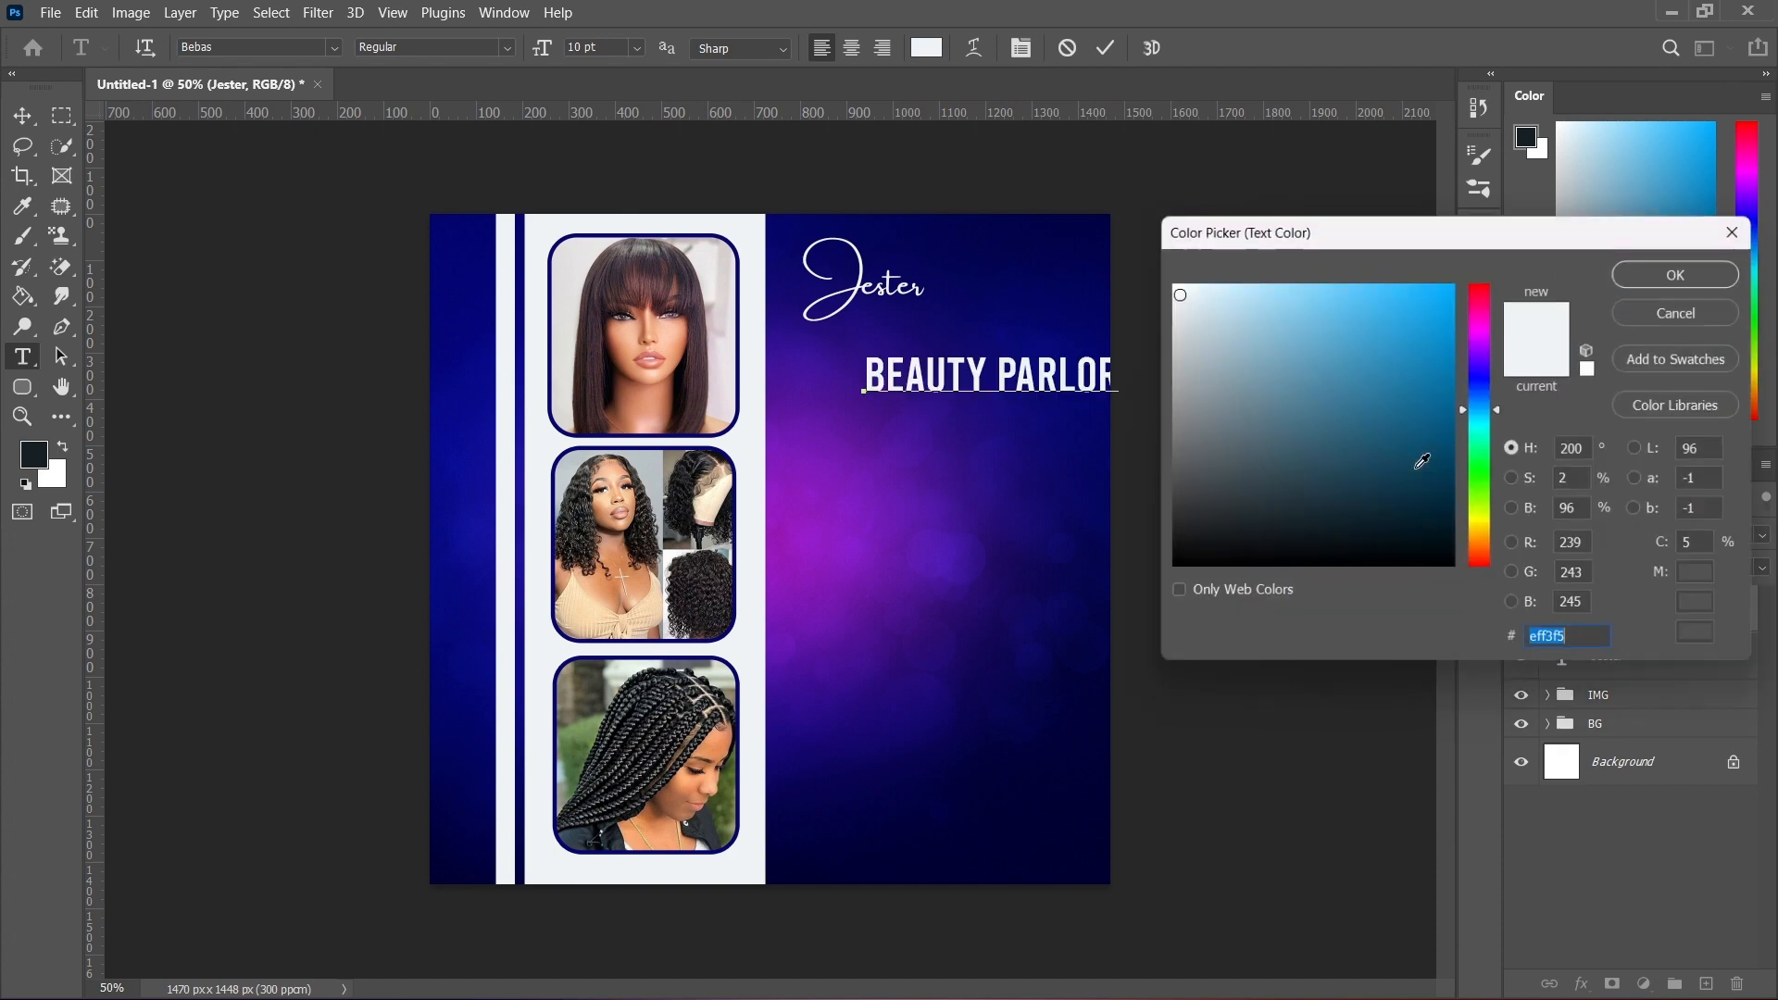
{"action": "left_click", "coordinate": [1485, 520]}
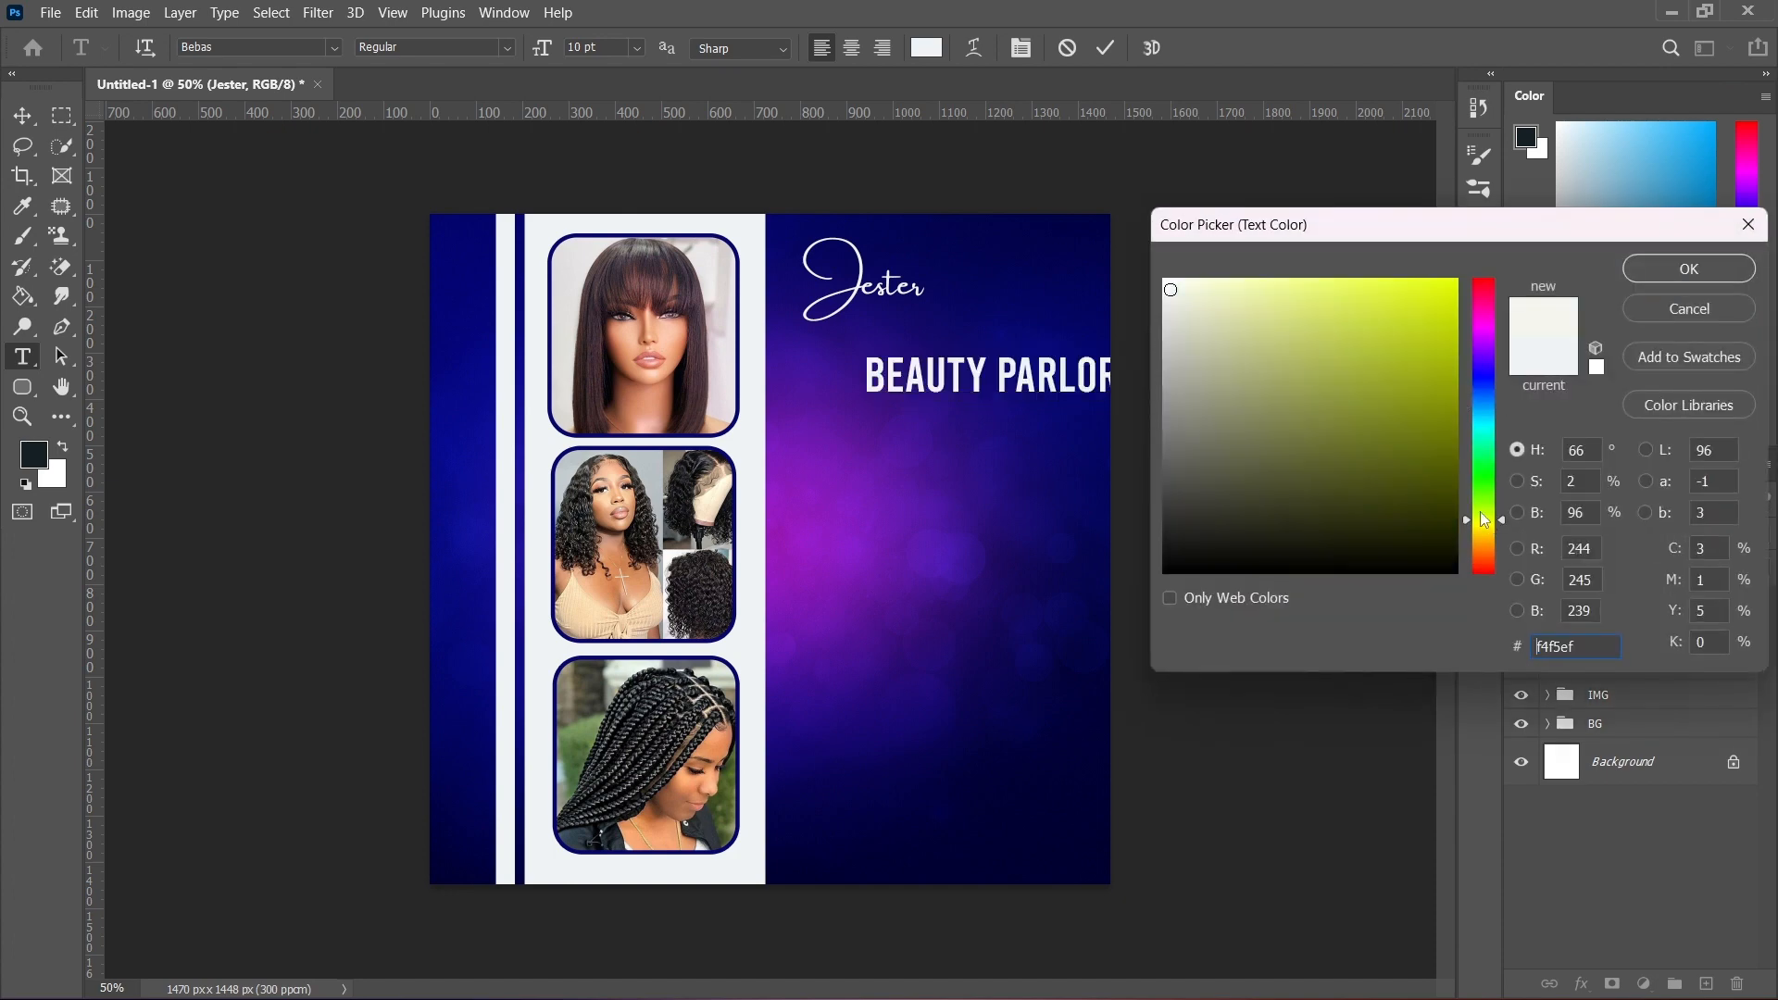
{"action": "left_click", "coordinate": [1449, 292]}
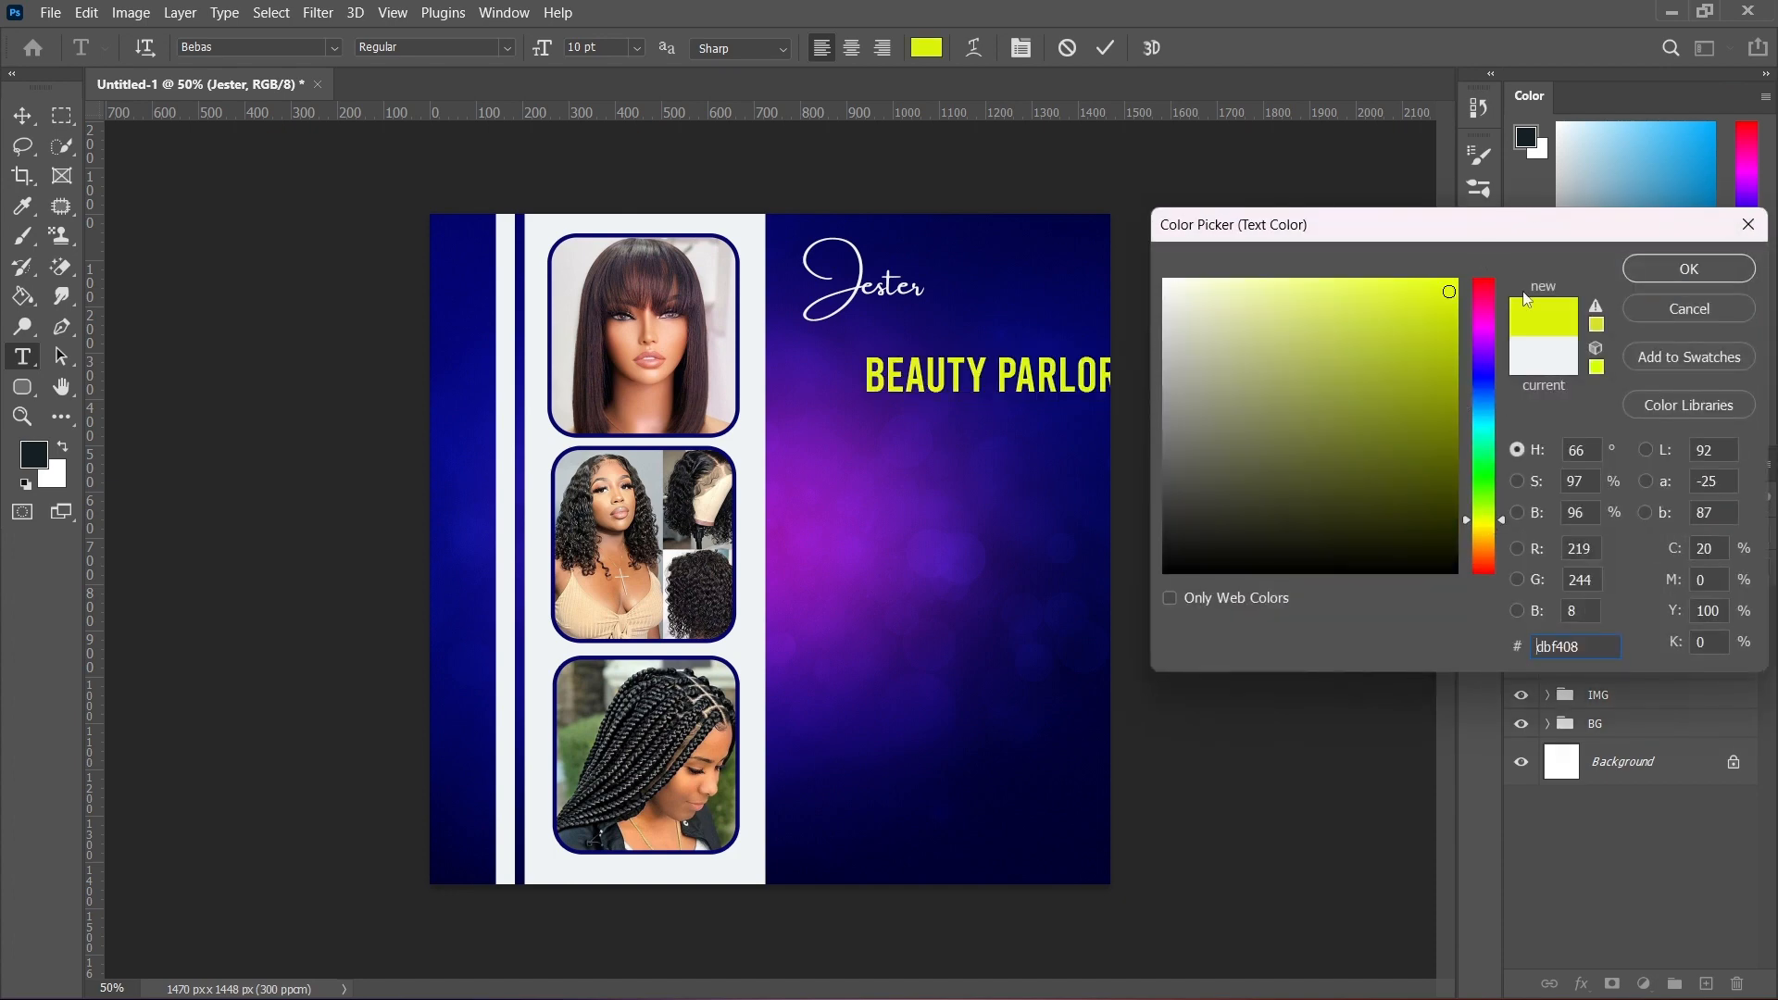
{"action": "left_click", "coordinate": [1687, 269]}
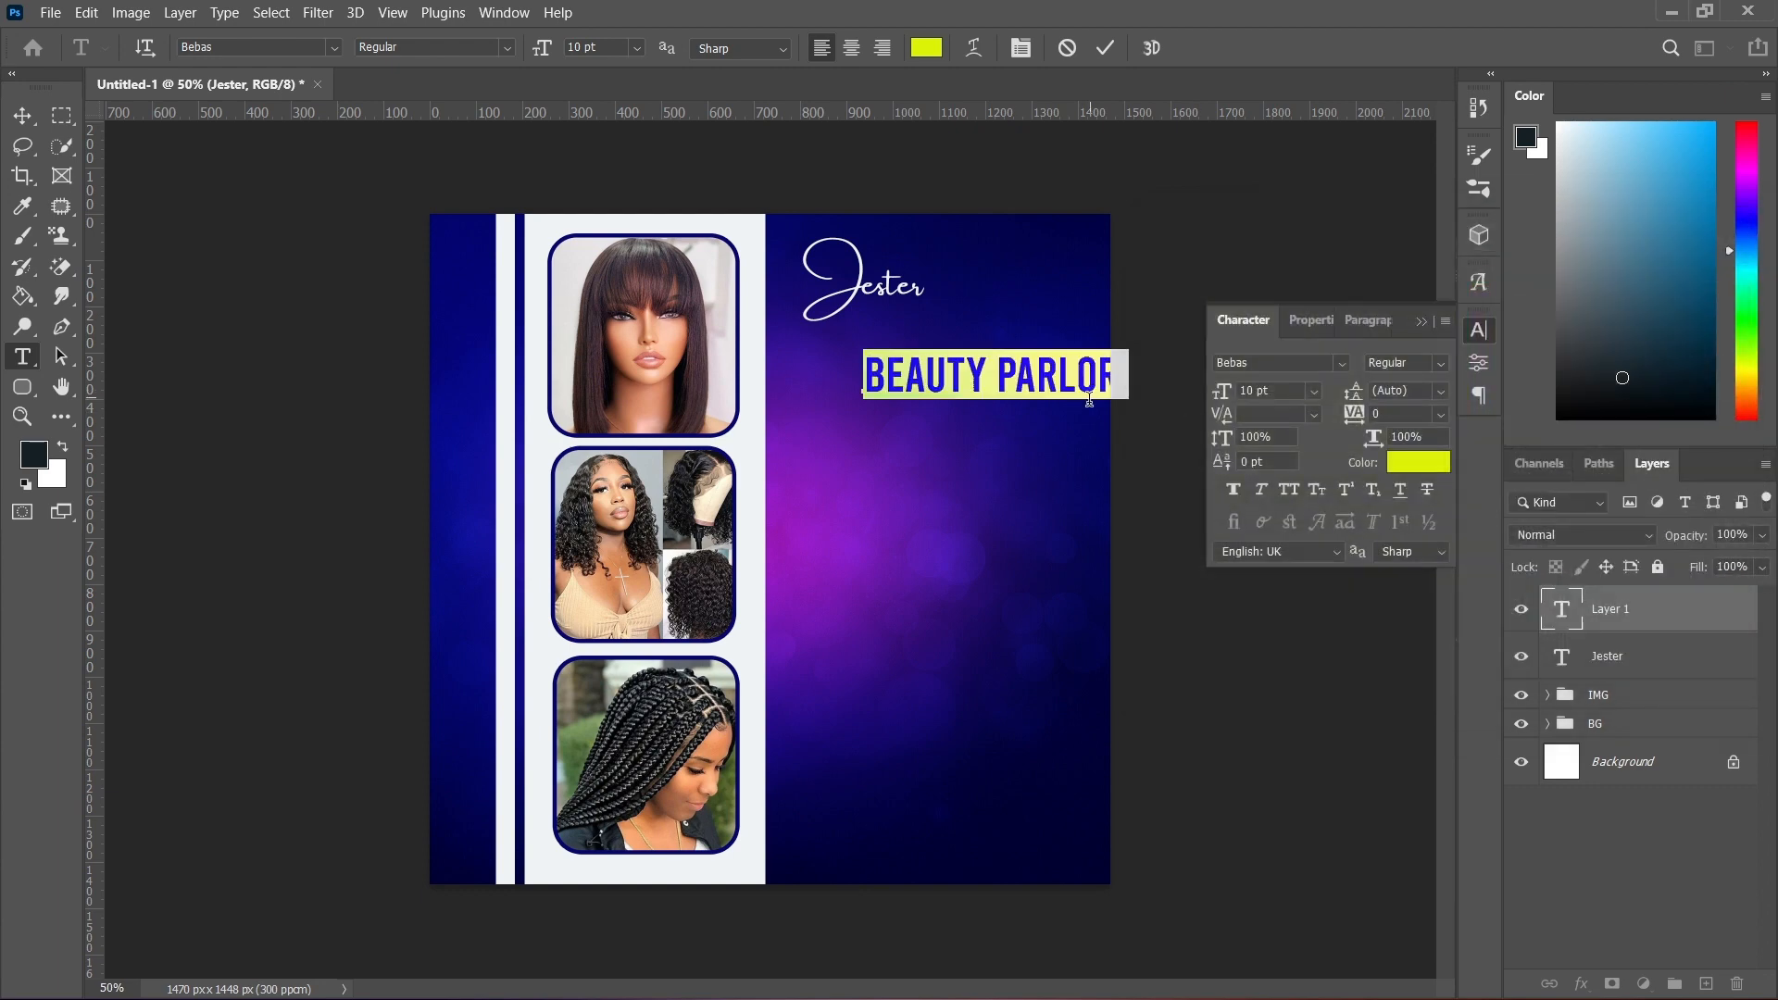
{"action": "left_click", "coordinate": [1105, 47]}
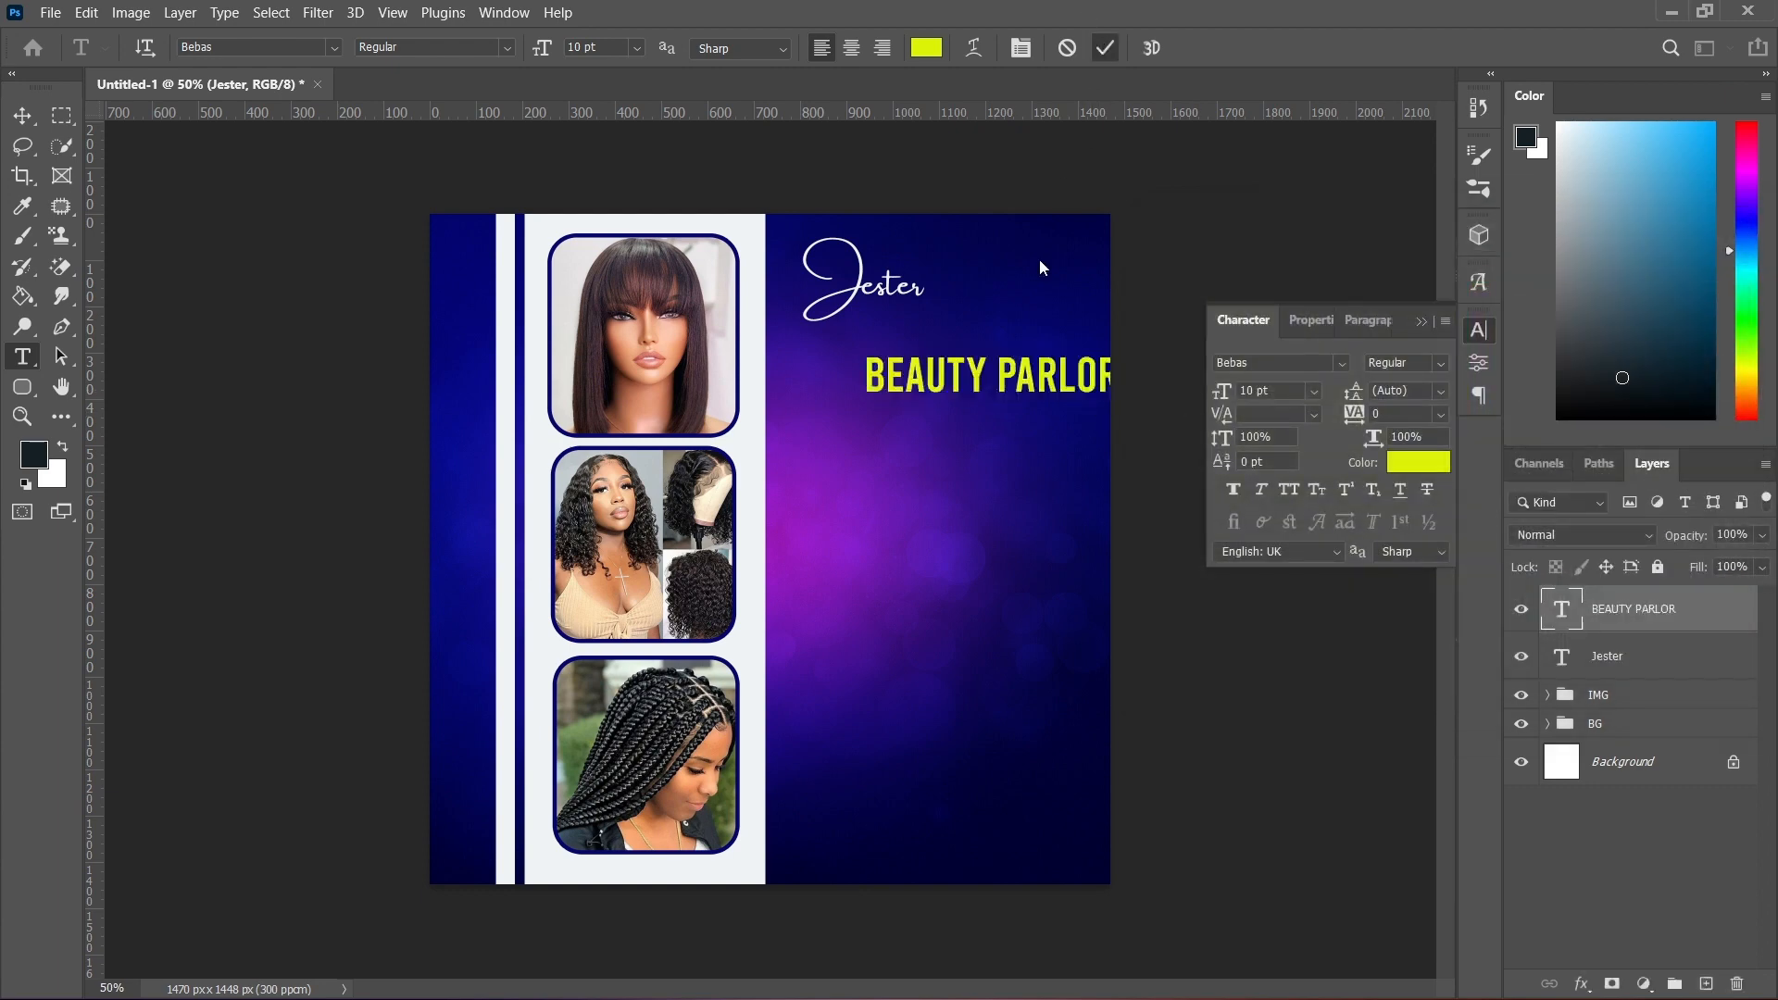
- Move the BEAUTY PARLOR text up directly beneath the Jester title and set its tracking to -25
{"action": "left_click", "coordinate": [22, 115]}
{"action": "left_click_drag", "start_coordinate": [1037, 381], "coordinate": [1016, 337]}
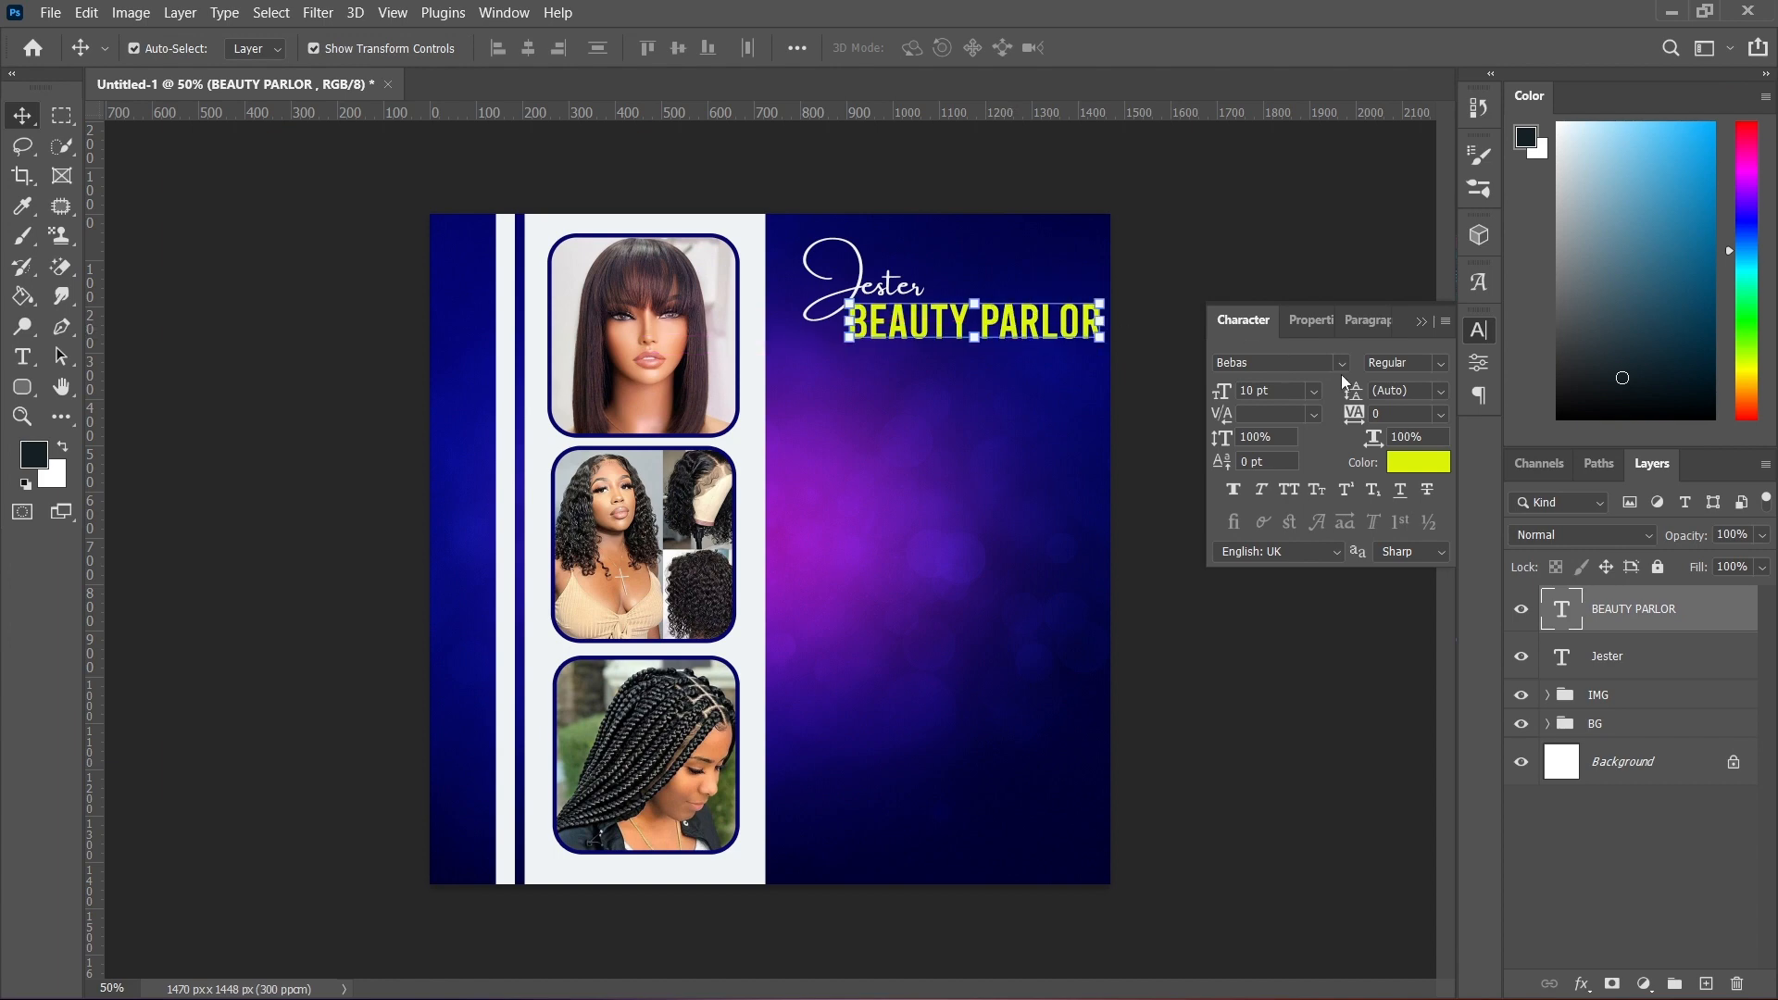
{"action": "left_click", "coordinate": [1442, 414]}
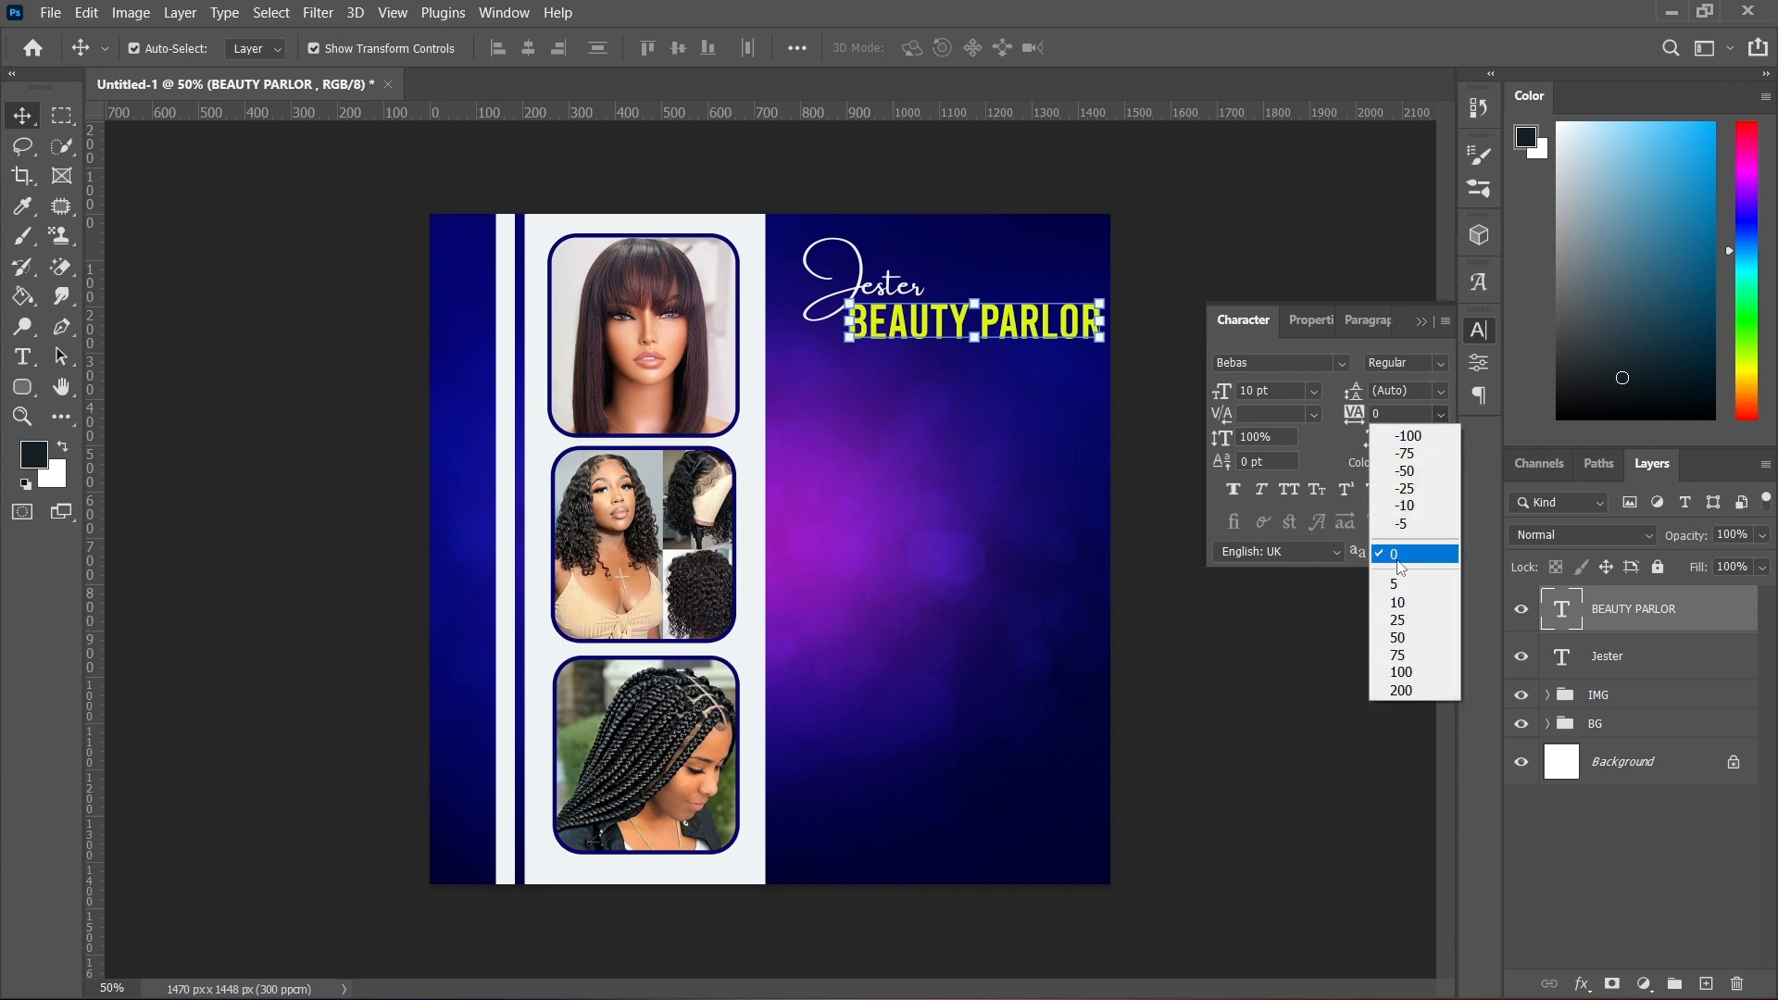
{"action": "left_click", "coordinate": [1404, 488]}
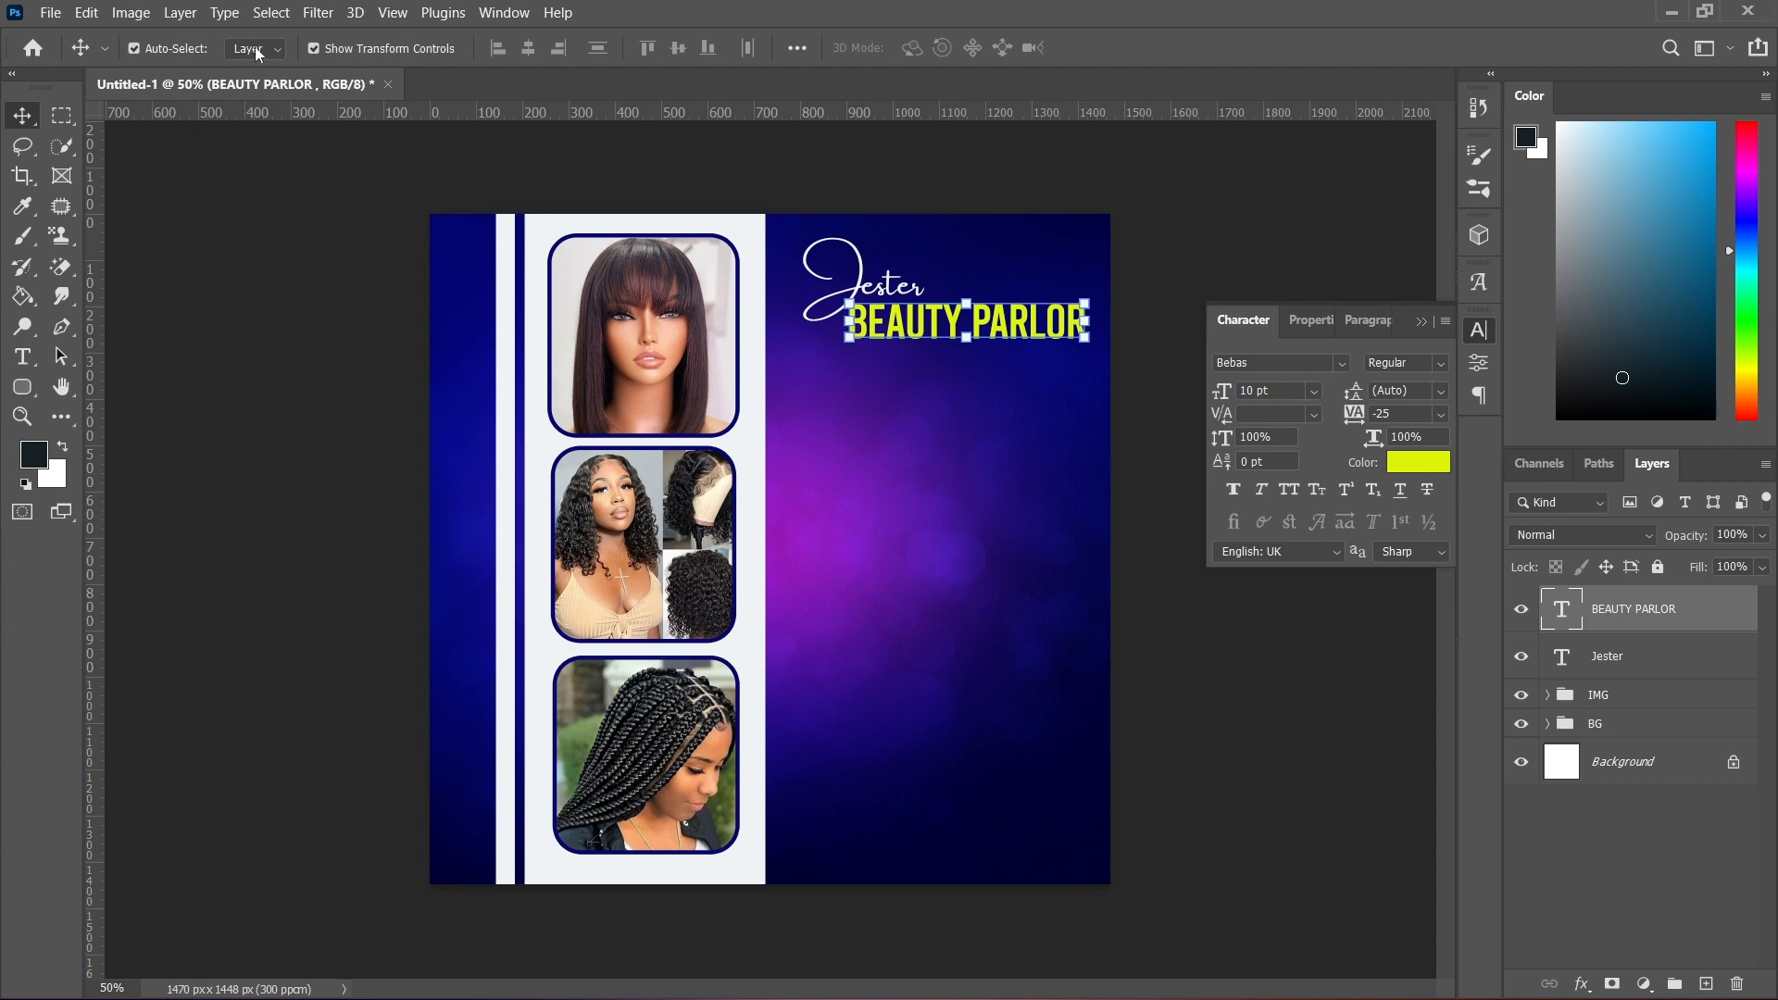
- Hide the transform controls and nudge the BEAUTY PARLOR text slightly down and to the right
{"action": "left_click", "coordinate": [314, 48]}
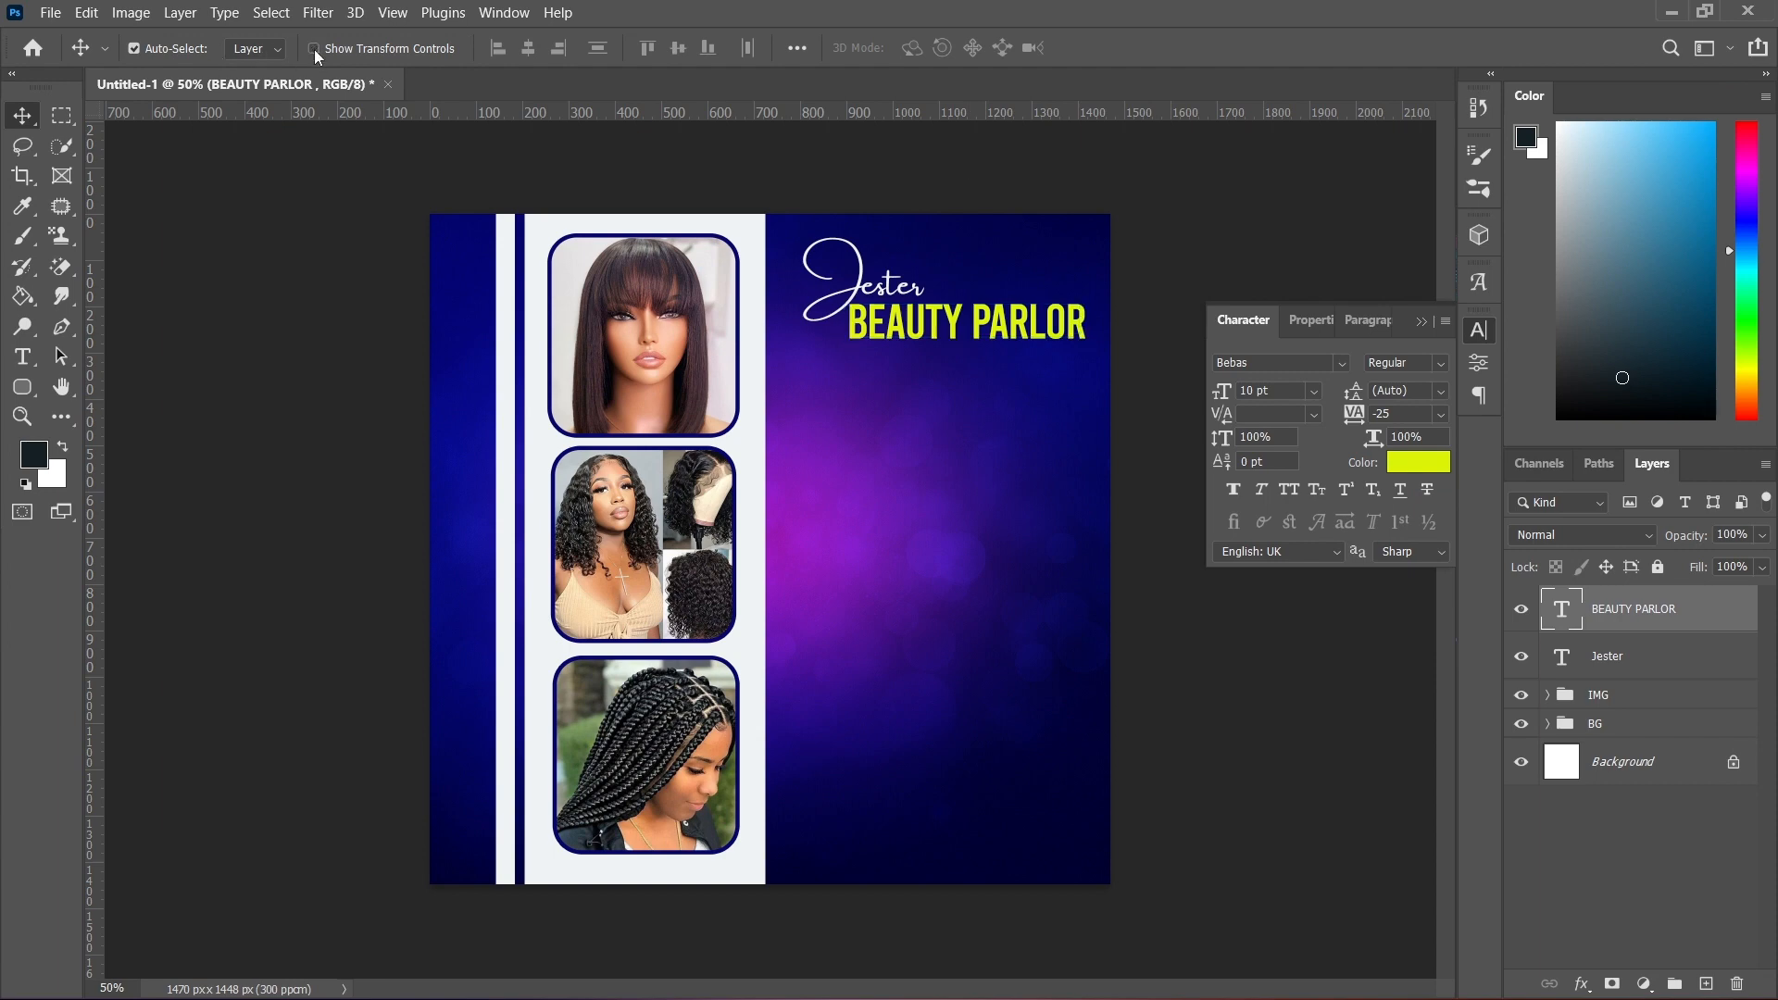
{"action": "key", "text": "Right"}
{"action": "key", "text": "Right"}
{"action": "key", "text": "Right"}
{"action": "key", "text": "Right"}
{"action": "key", "text": "Right"}
{"action": "key", "text": "Right"}
{"action": "key", "text": "Down"}
{"action": "key", "text": "Down"}
{"action": "key", "text": "Down"}
{"action": "key", "text": "Down"}
{"action": "key", "text": "Down"}
{"action": "key", "text": "Down"}
{"action": "key", "text": "Down"}
{"action": "key", "text": "Down"}
{"action": "key", "text": "Down"}
{"action": "key", "text": "Down"}
{"action": "key", "text": "Down"}
{"action": "key", "text": "Down"}
{"action": "key", "text": "Down"}
{"action": "key", "text": "Down"}
{"action": "key", "text": "Down"}
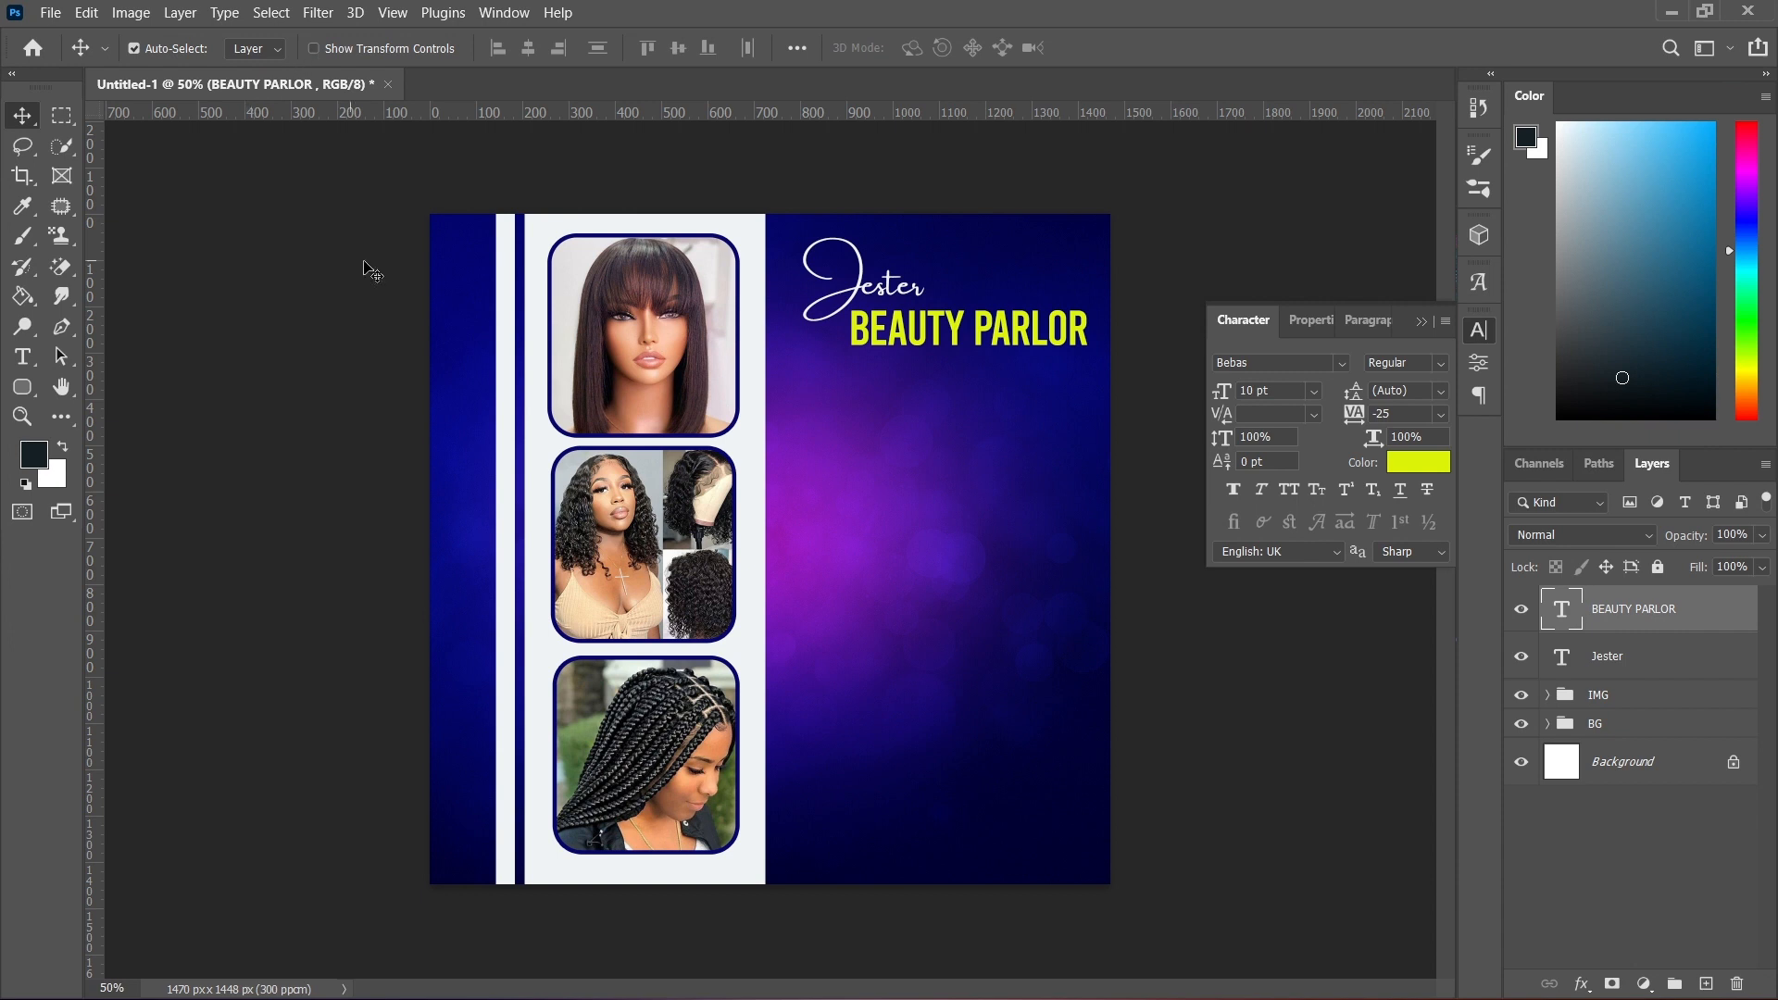
- Nudge the Jester title slightly down, closer to the BEAUTY PARLOR text
{"action": "left_click", "coordinate": [870, 298]}
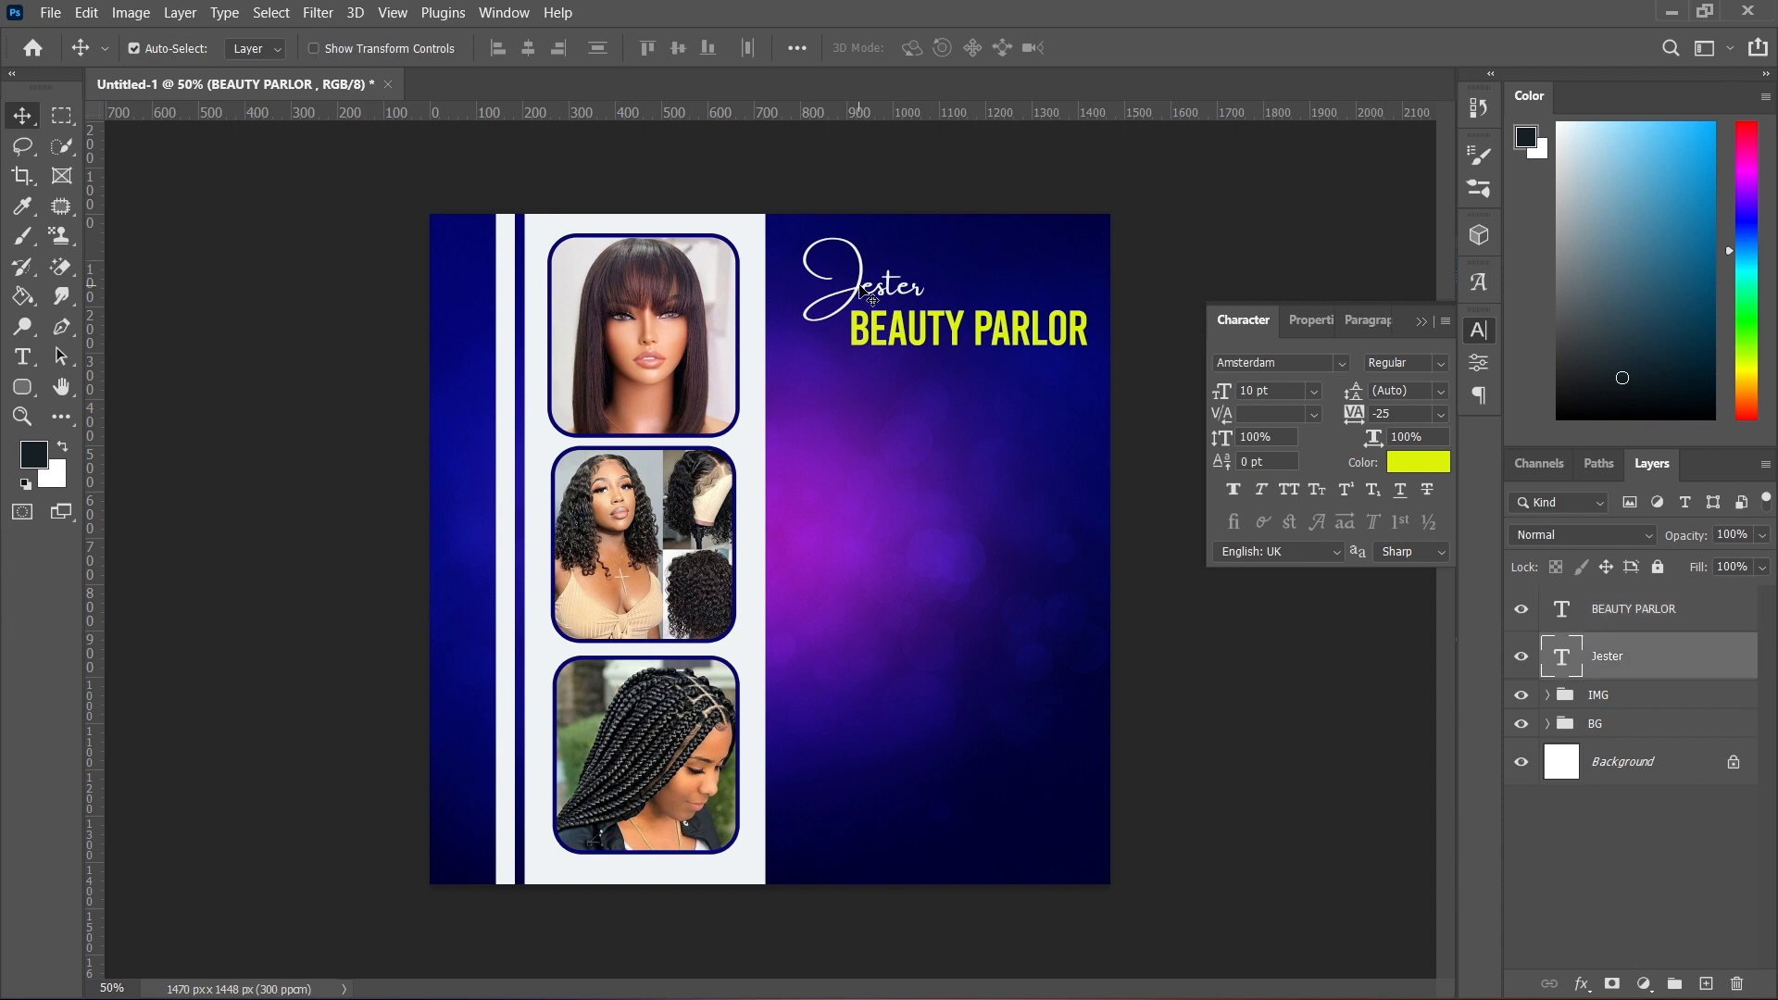
{"action": "key", "text": "Down"}
{"action": "key", "text": "Down"}
{"action": "key", "text": "Down"}
{"action": "key", "text": "Down"}
{"action": "key", "text": "Down"}
{"action": "key", "text": "Down"}
{"action": "key", "text": "Down"}
{"action": "key", "text": "Down"}
{"action": "key", "text": "Down"}
{"action": "key", "text": "Down"}
{"action": "key", "text": "Down"}
{"action": "key", "text": "Down"}
{"action": "key", "text": "Down"}
{"action": "key", "text": "Down"}
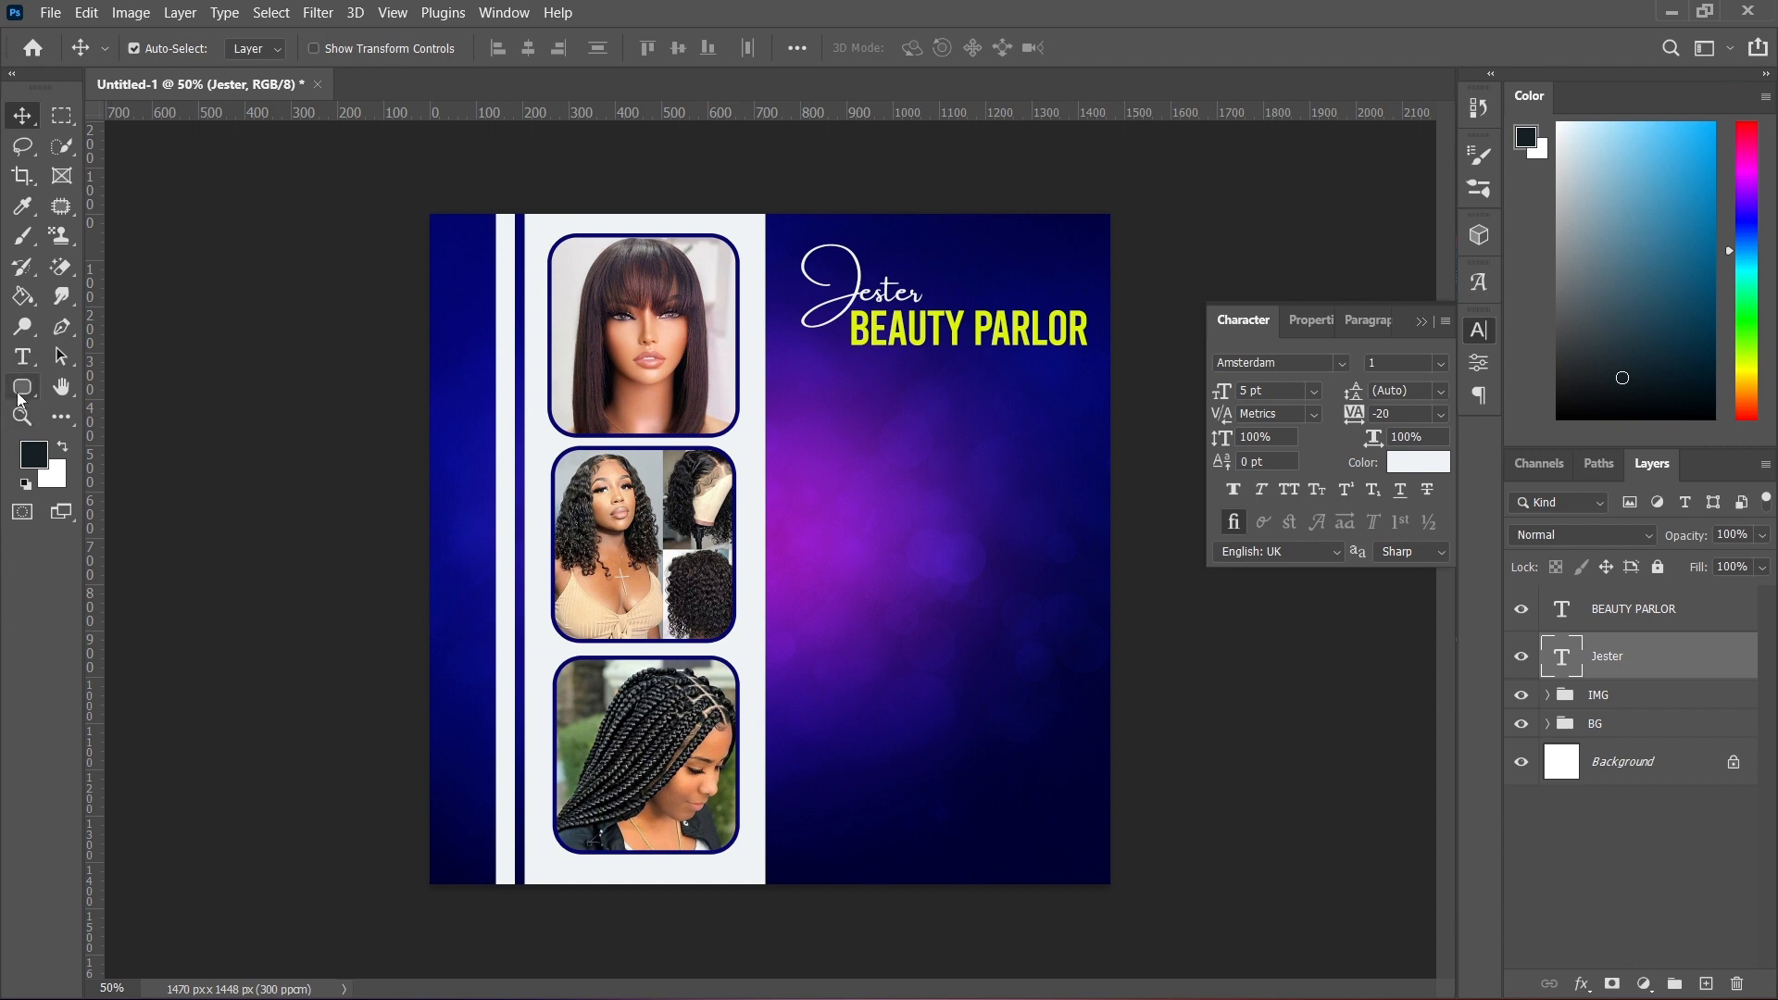
- Draw a rectangle about 411 by 93 px beneath BEAUTY PARLOR, on a layer above it, and fill it with the recently used off-white
{"action": "left_click_drag", "start_coordinate": [20, 399], "coordinate": [98, 383]}
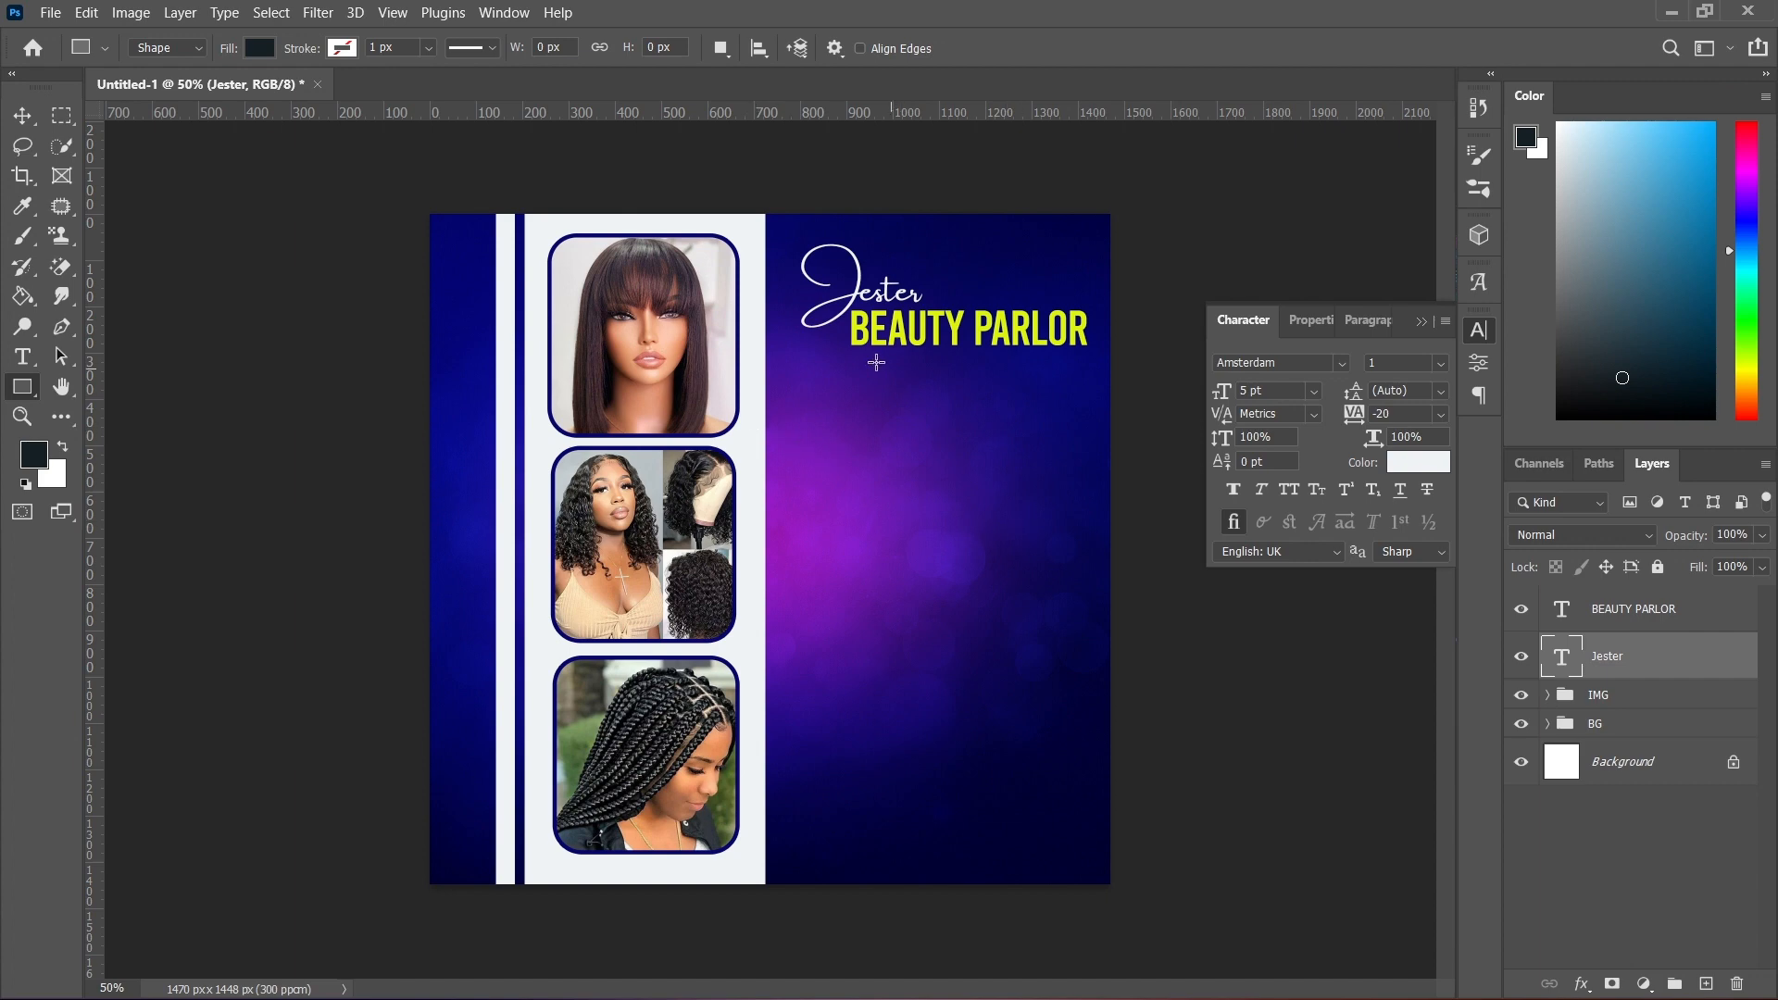
{"action": "left_click", "coordinate": [1627, 615]}
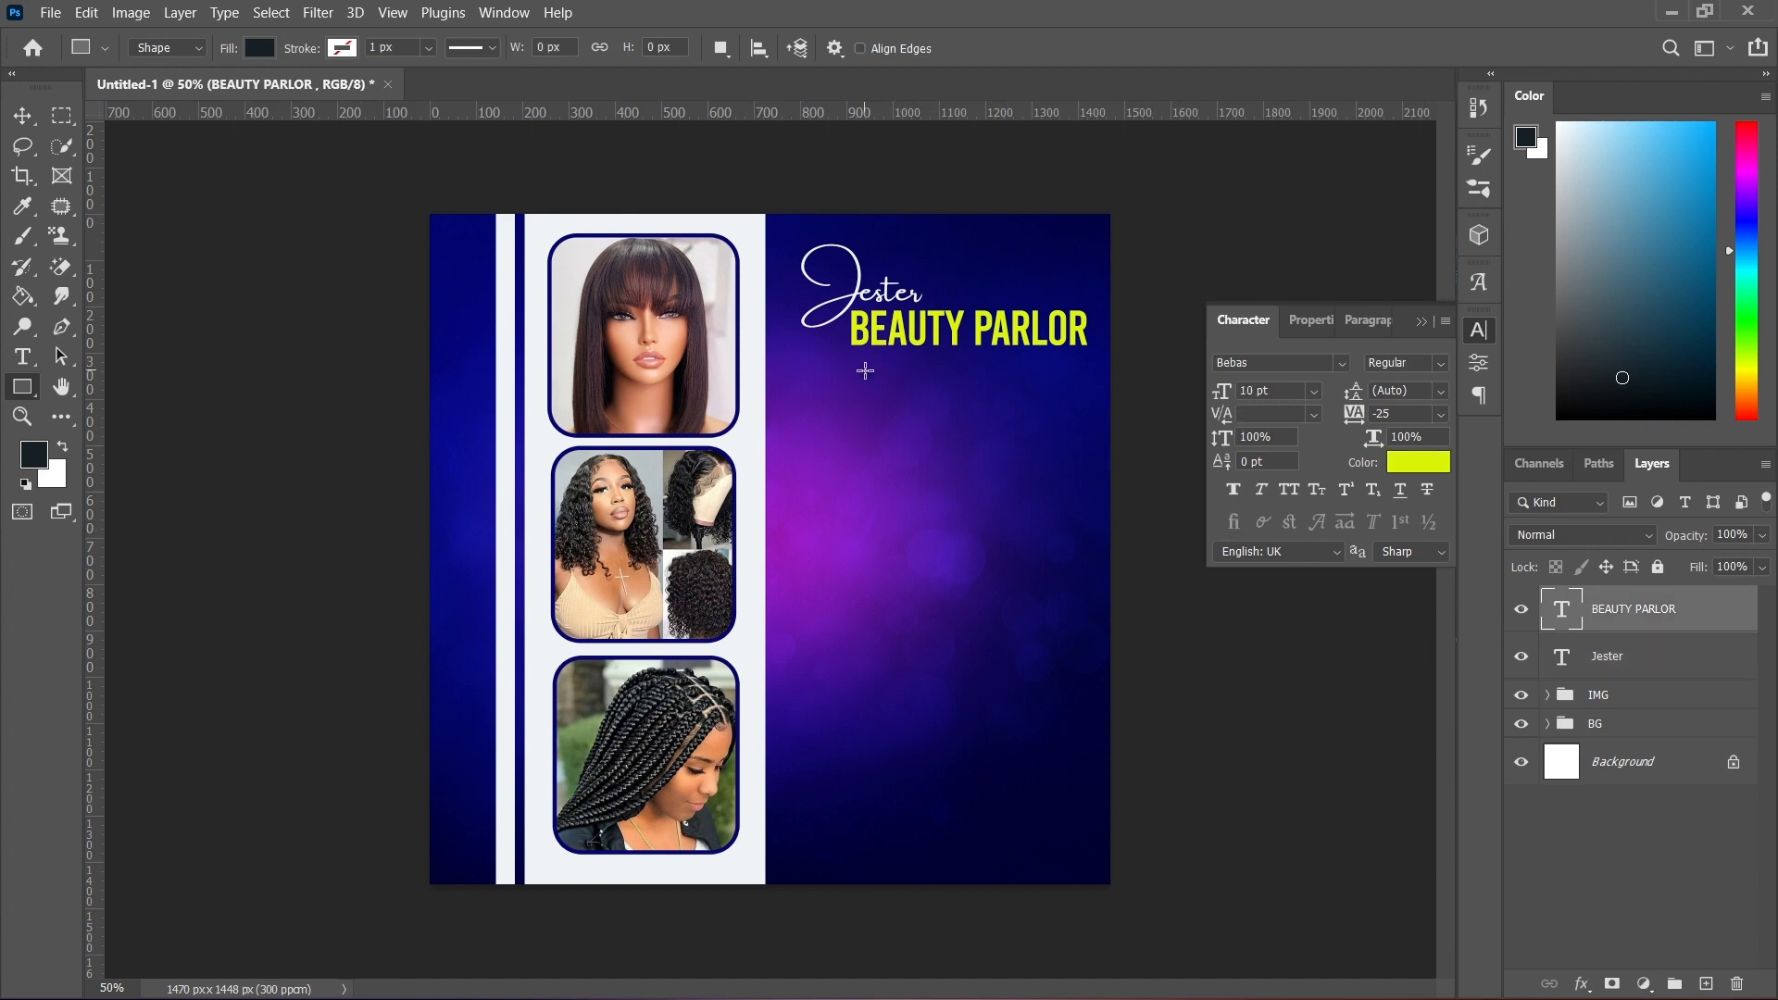
{"action": "left_click_drag", "start_coordinate": [864, 364], "coordinate": [1055, 407]}
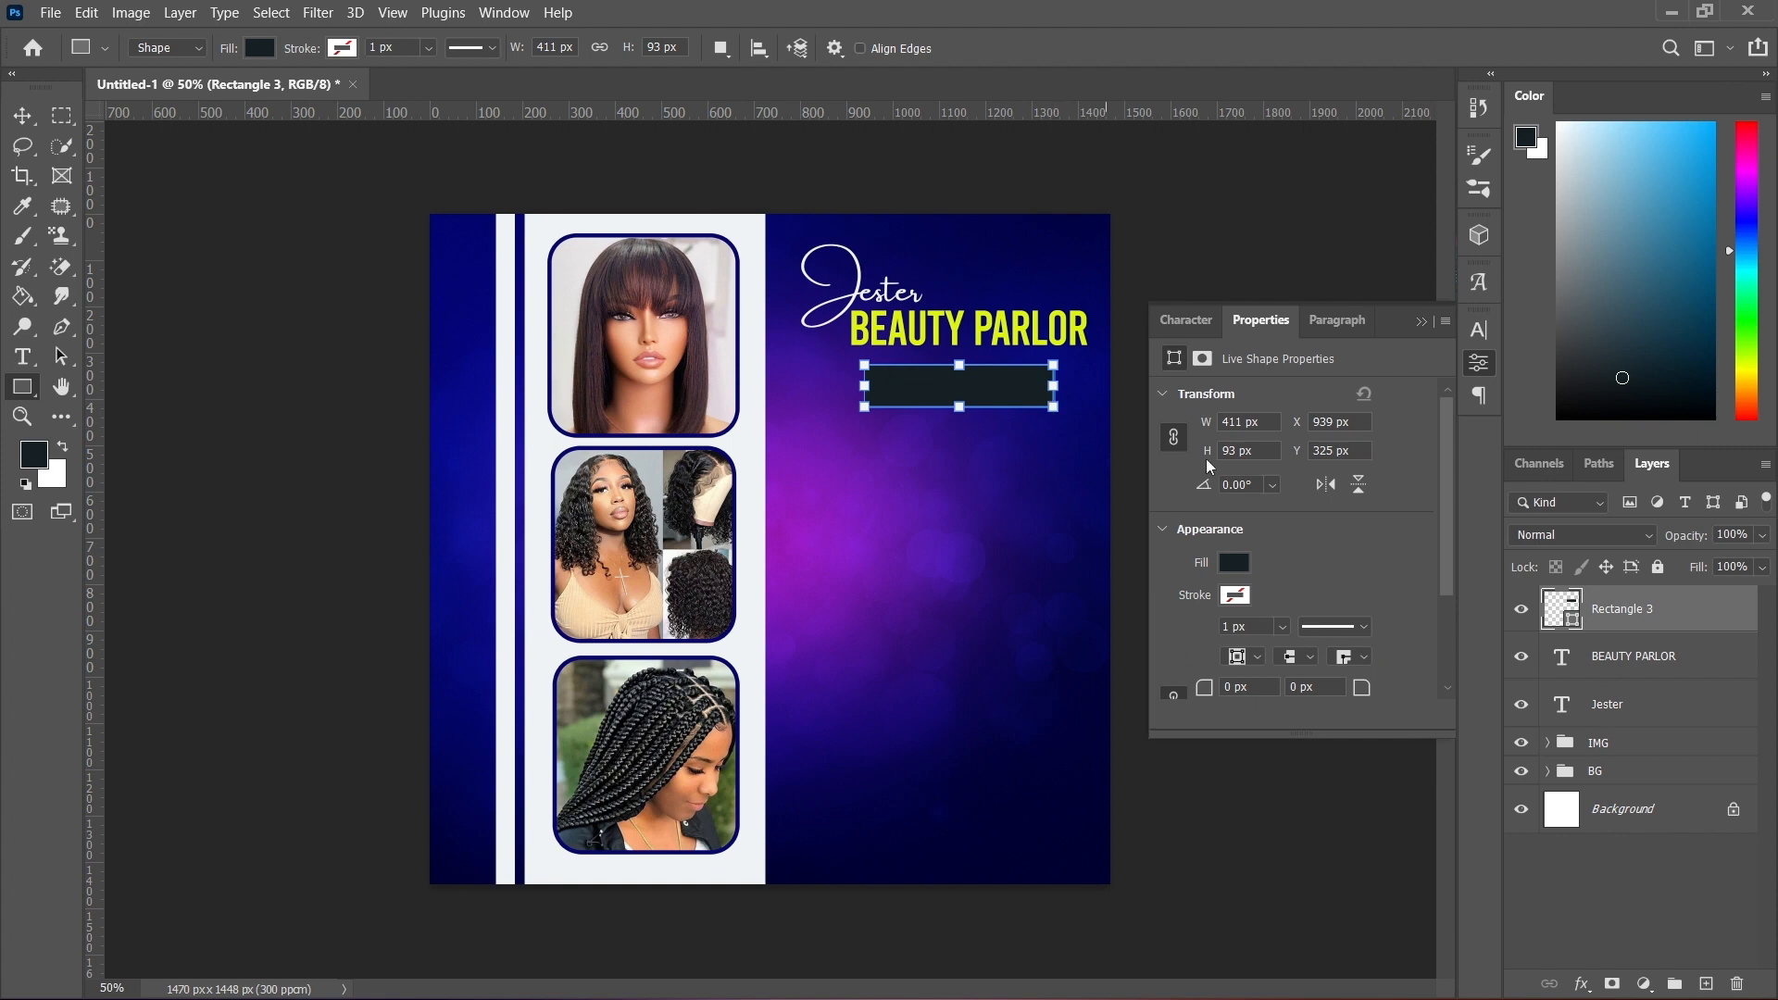
{"action": "left_click", "coordinate": [1234, 561]}
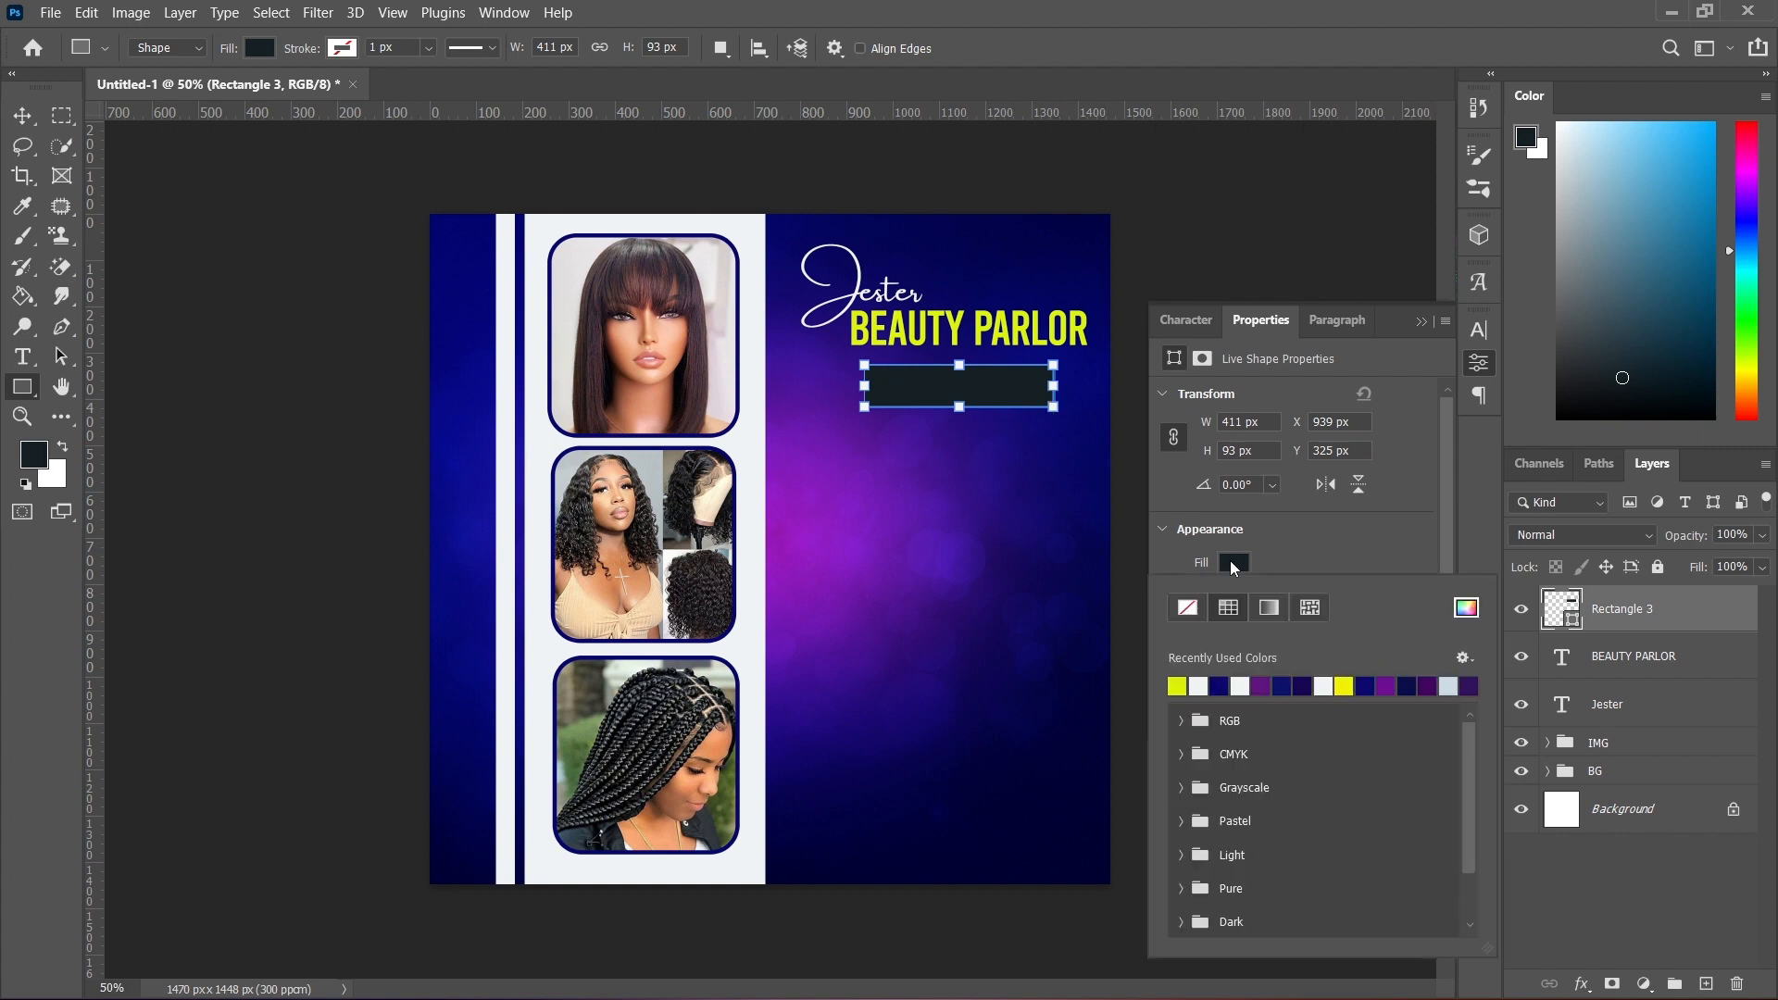
{"action": "left_click", "coordinate": [1199, 684]}
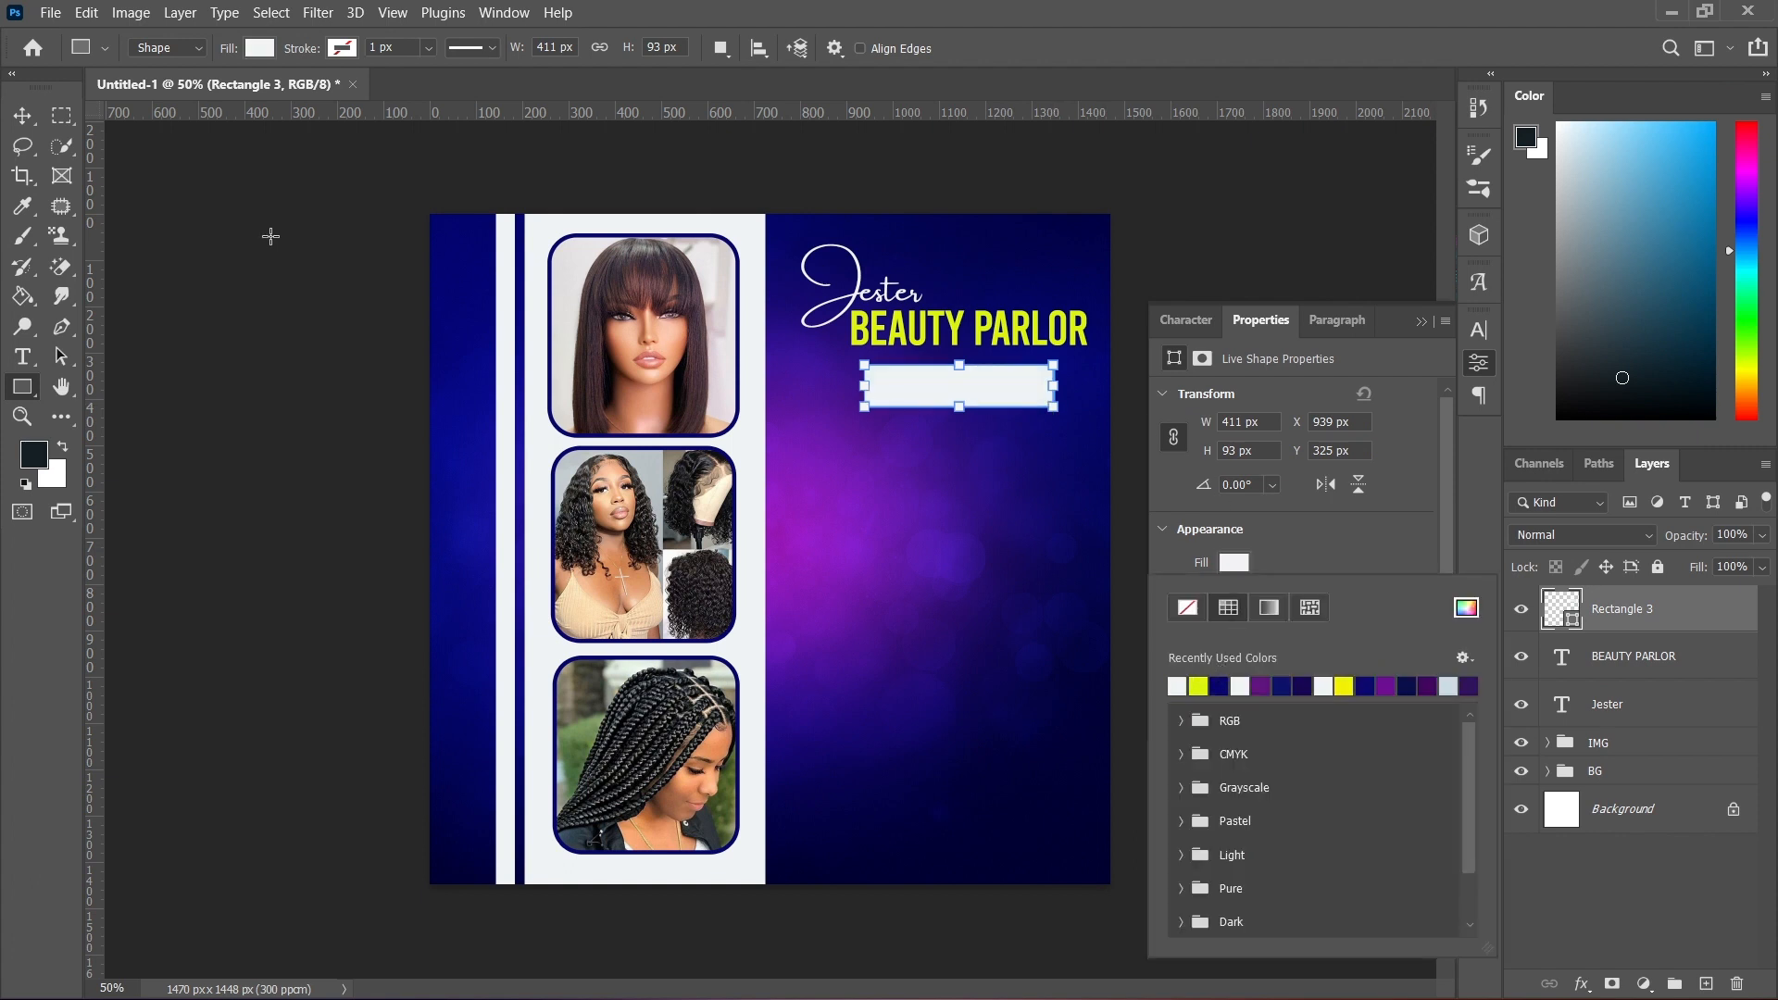
- Reposition the off-white rectangle to about X 959 px, Y 321 px, roughly centred beneath the BEAUTY PARLOR text
{"action": "left_click", "coordinate": [28, 120]}
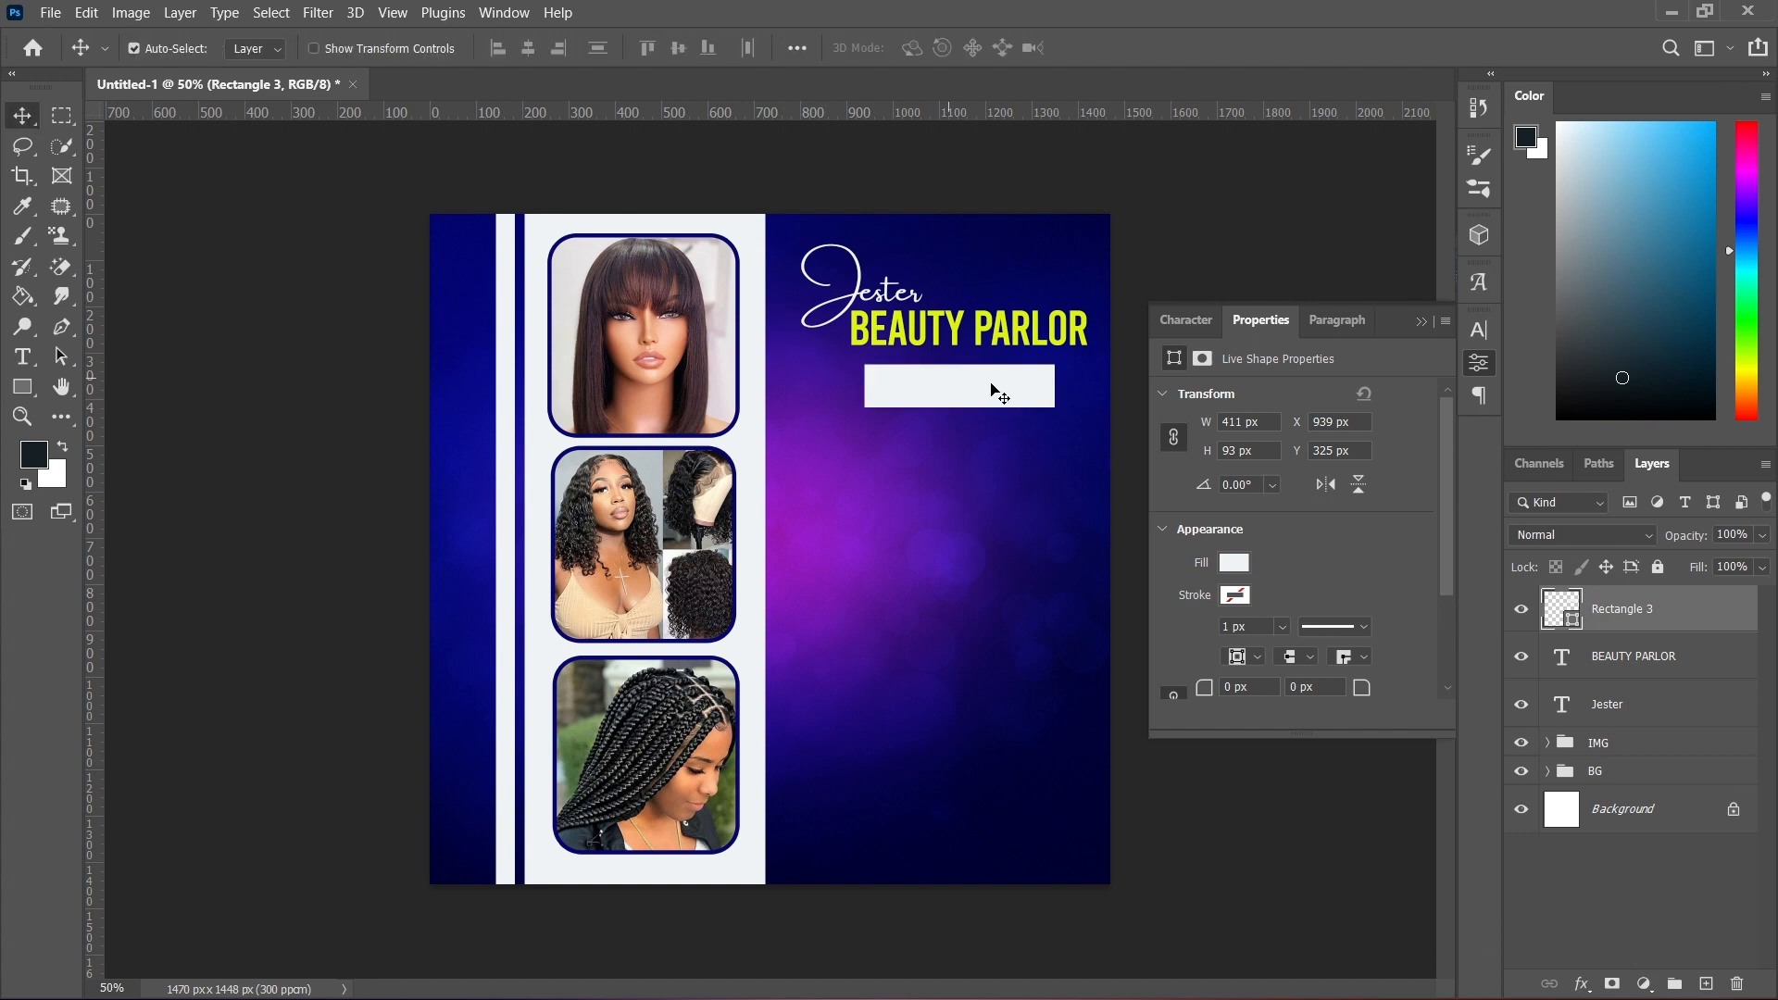
{"action": "left_click_drag", "start_coordinate": [998, 398], "coordinate": [1003, 391]}
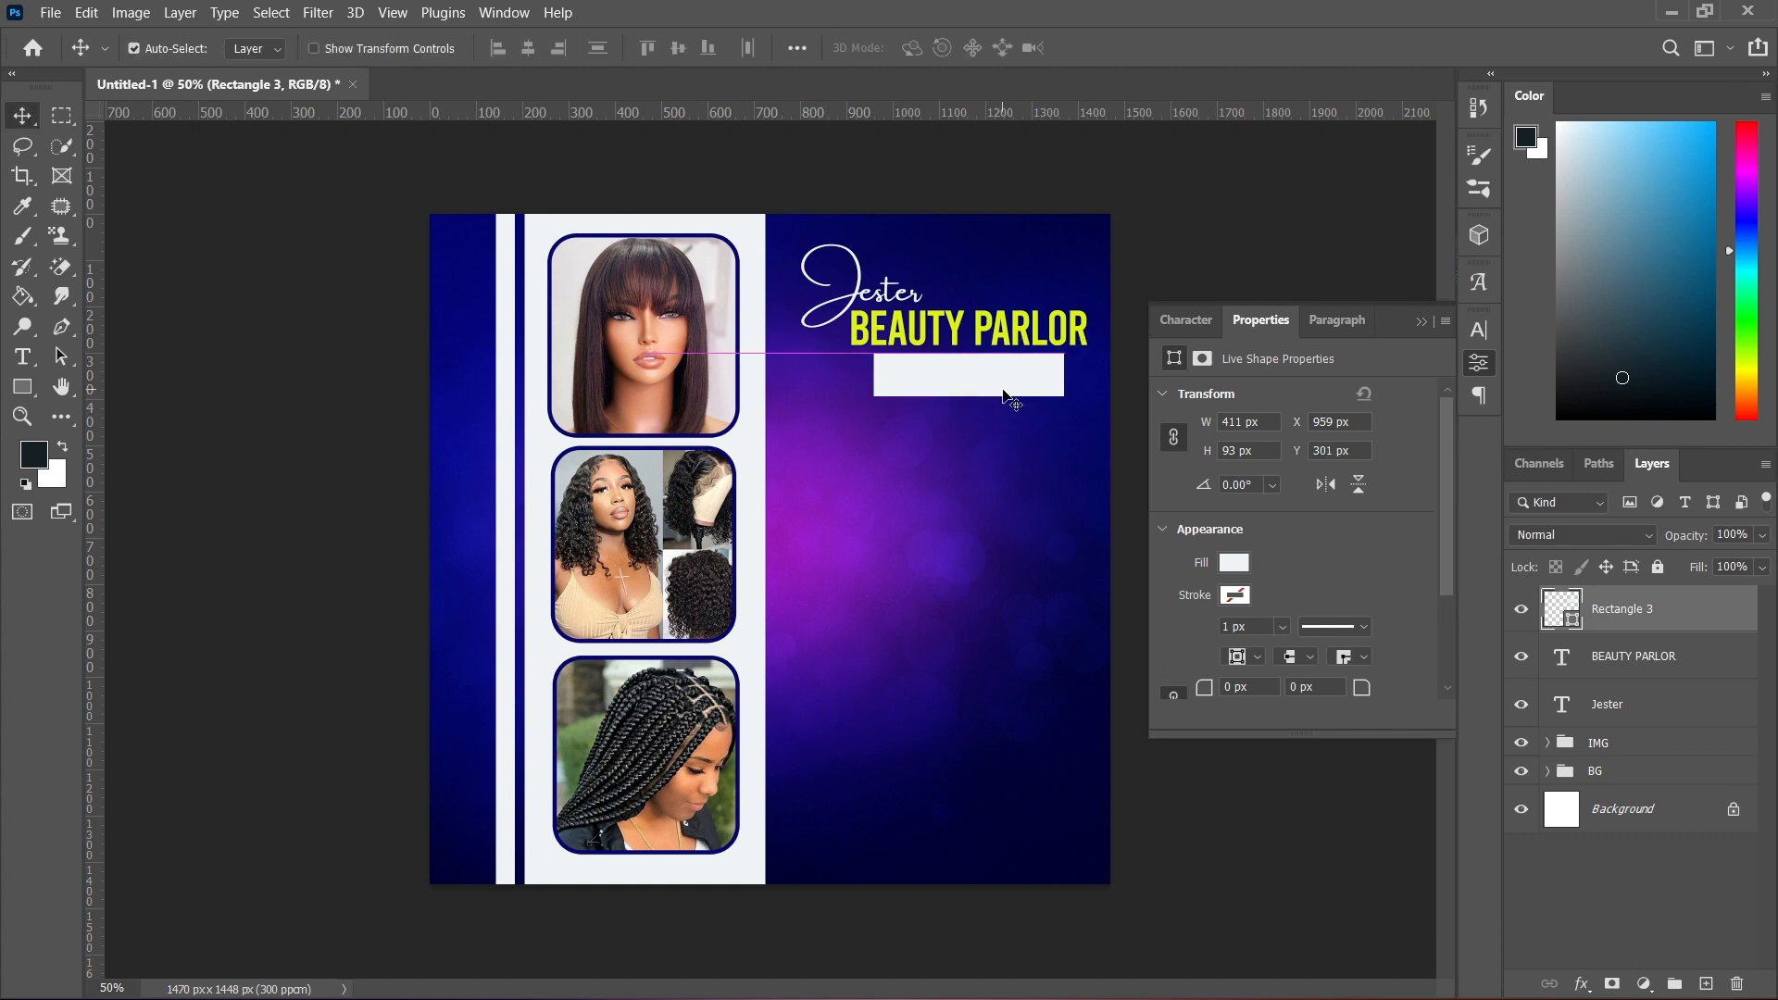
{"action": "key", "text": "Down"}
{"action": "key", "text": "Down"}
{"action": "key", "text": "Down"}
{"action": "key", "text": "Down"}
{"action": "key", "text": "Down"}
{"action": "key", "text": "Down"}
{"action": "key", "text": "Down"}
{"action": "key", "text": "Down"}
{"action": "key", "text": "Down"}
{"action": "key", "text": "Down"}
{"action": "key", "text": "Down"}
{"action": "key", "text": "Down"}
{"action": "key", "text": "Down"}
{"action": "key", "text": "Down"}
{"action": "key", "text": "Down"}
{"action": "key", "text": "Down"}
{"action": "key", "text": "Down"}
{"action": "key", "text": "Down"}
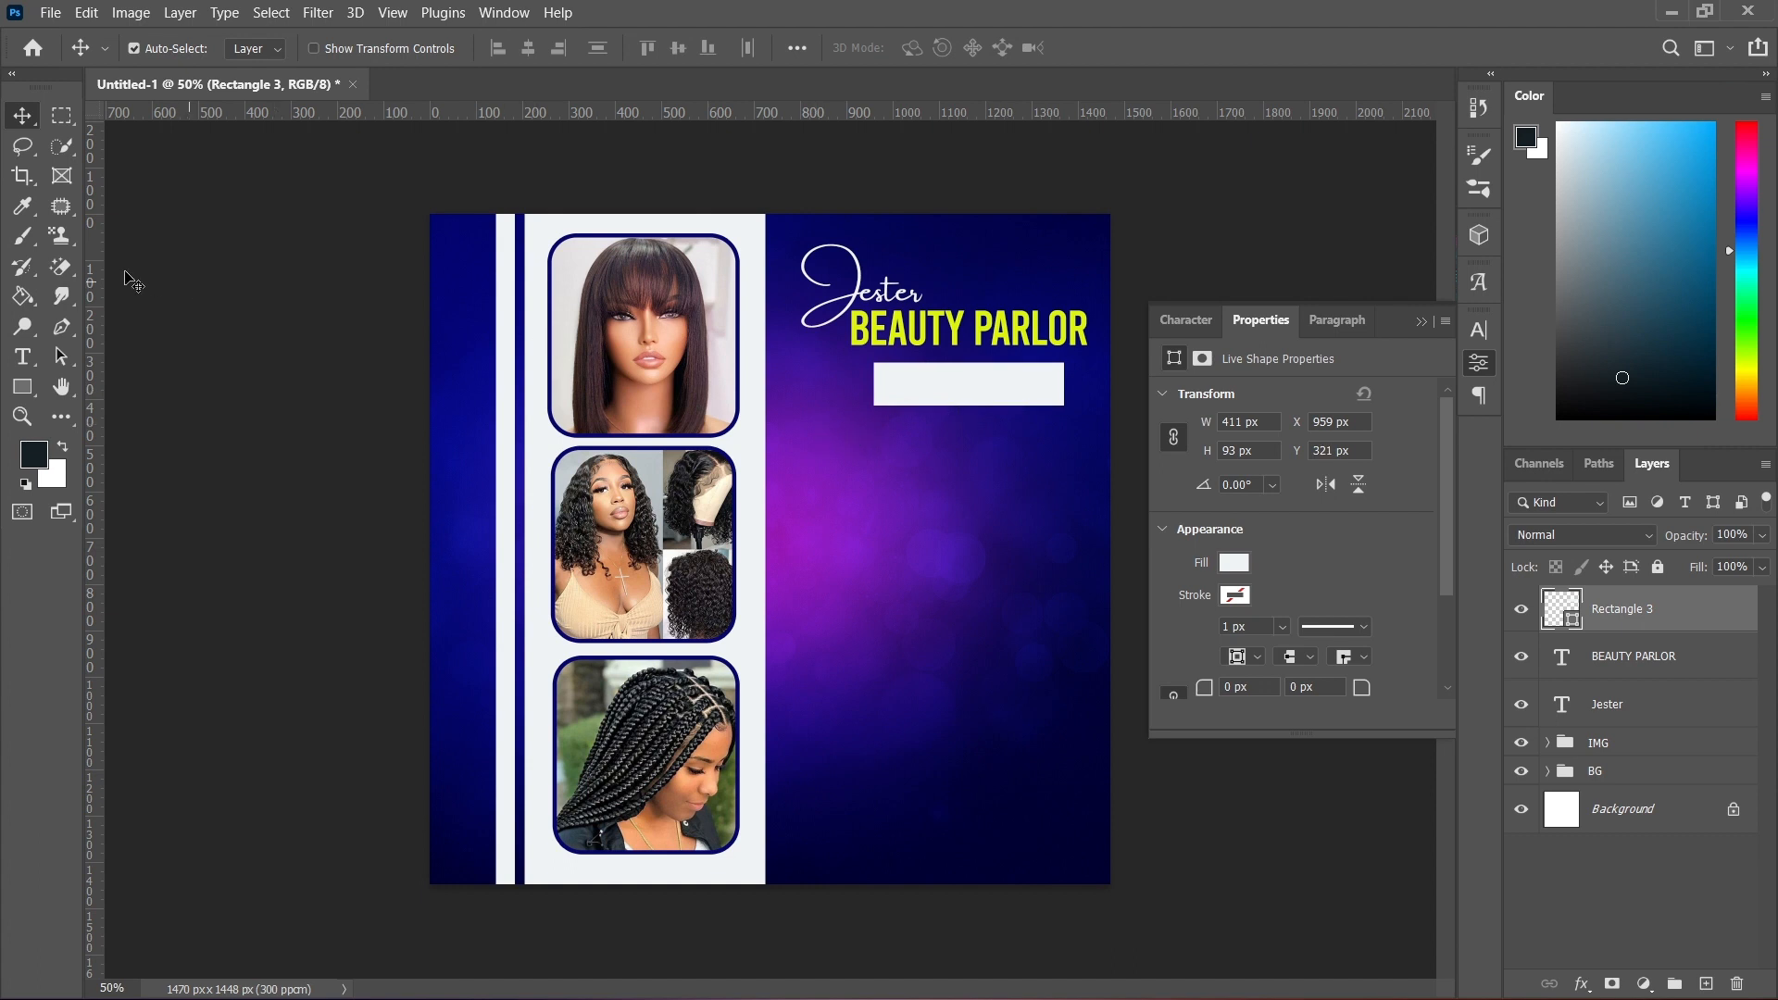
- Duplicate the BEAUTY PARLOR text down onto the off-white rectangle and place the copy's layer above the rectangle
{"action": "left_click", "coordinate": [22, 356]}
{"action": "left_click_drag", "start_coordinate": [989, 332], "coordinate": [985, 385]}
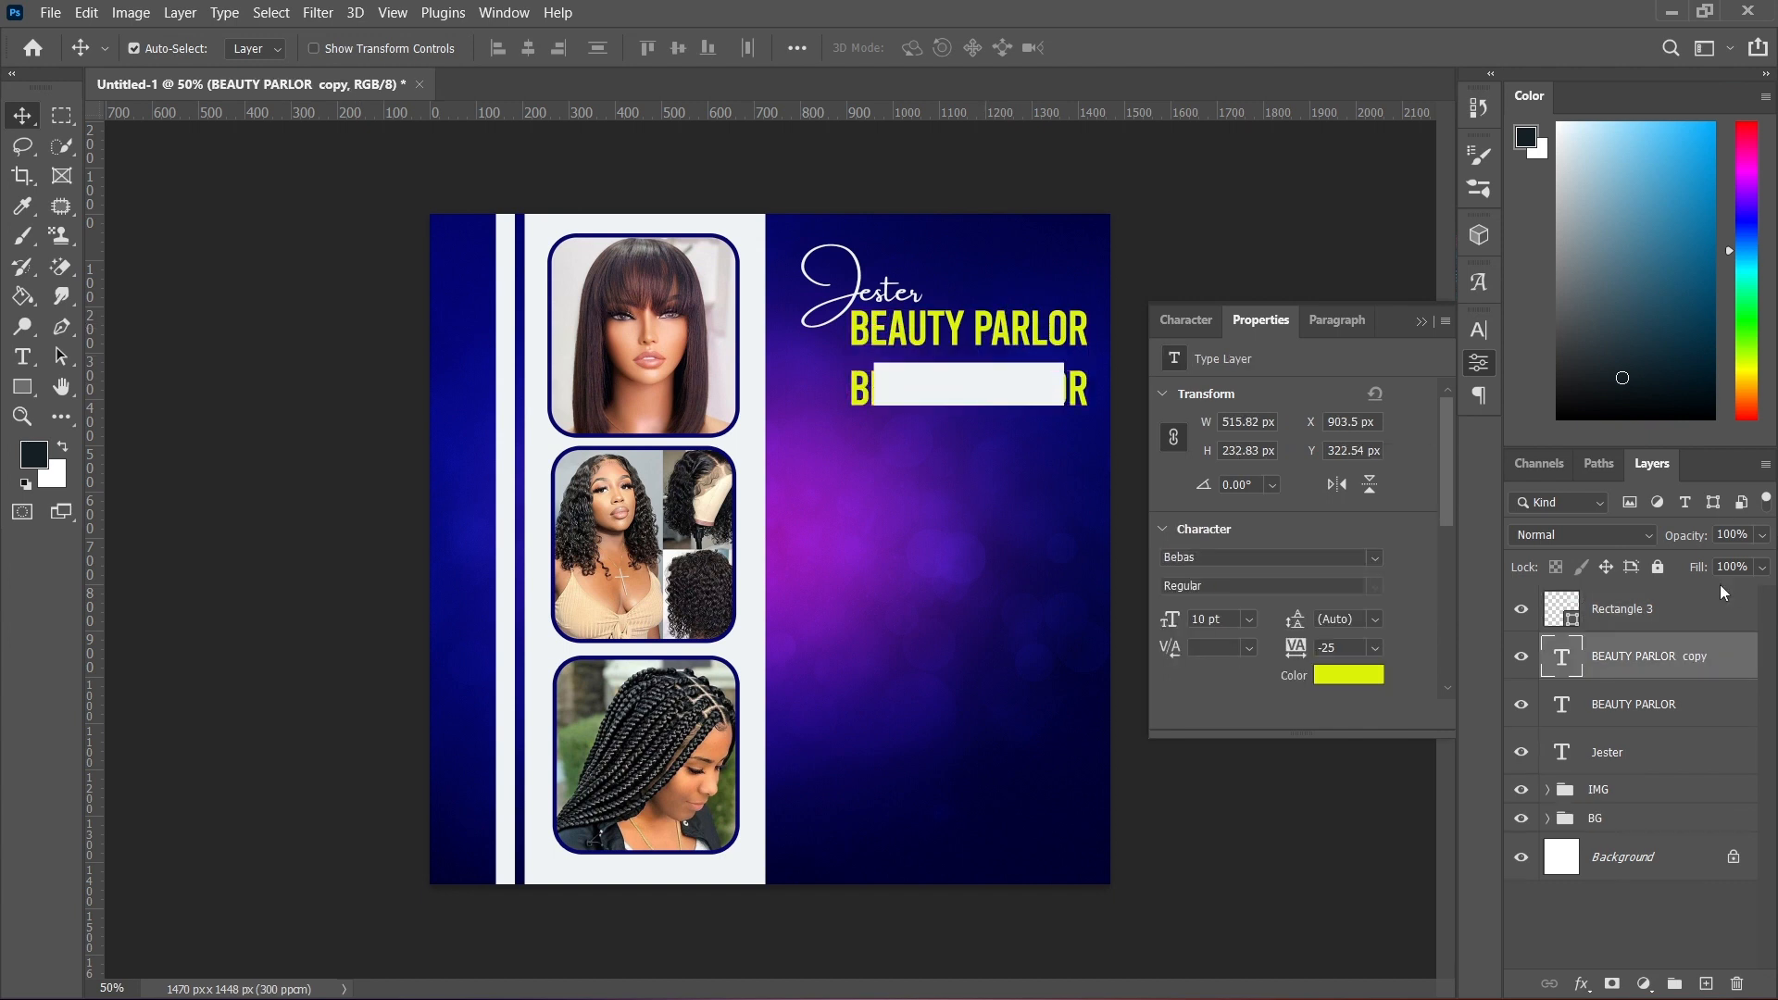
{"action": "left_click_drag", "start_coordinate": [1636, 639], "coordinate": [1612, 589]}
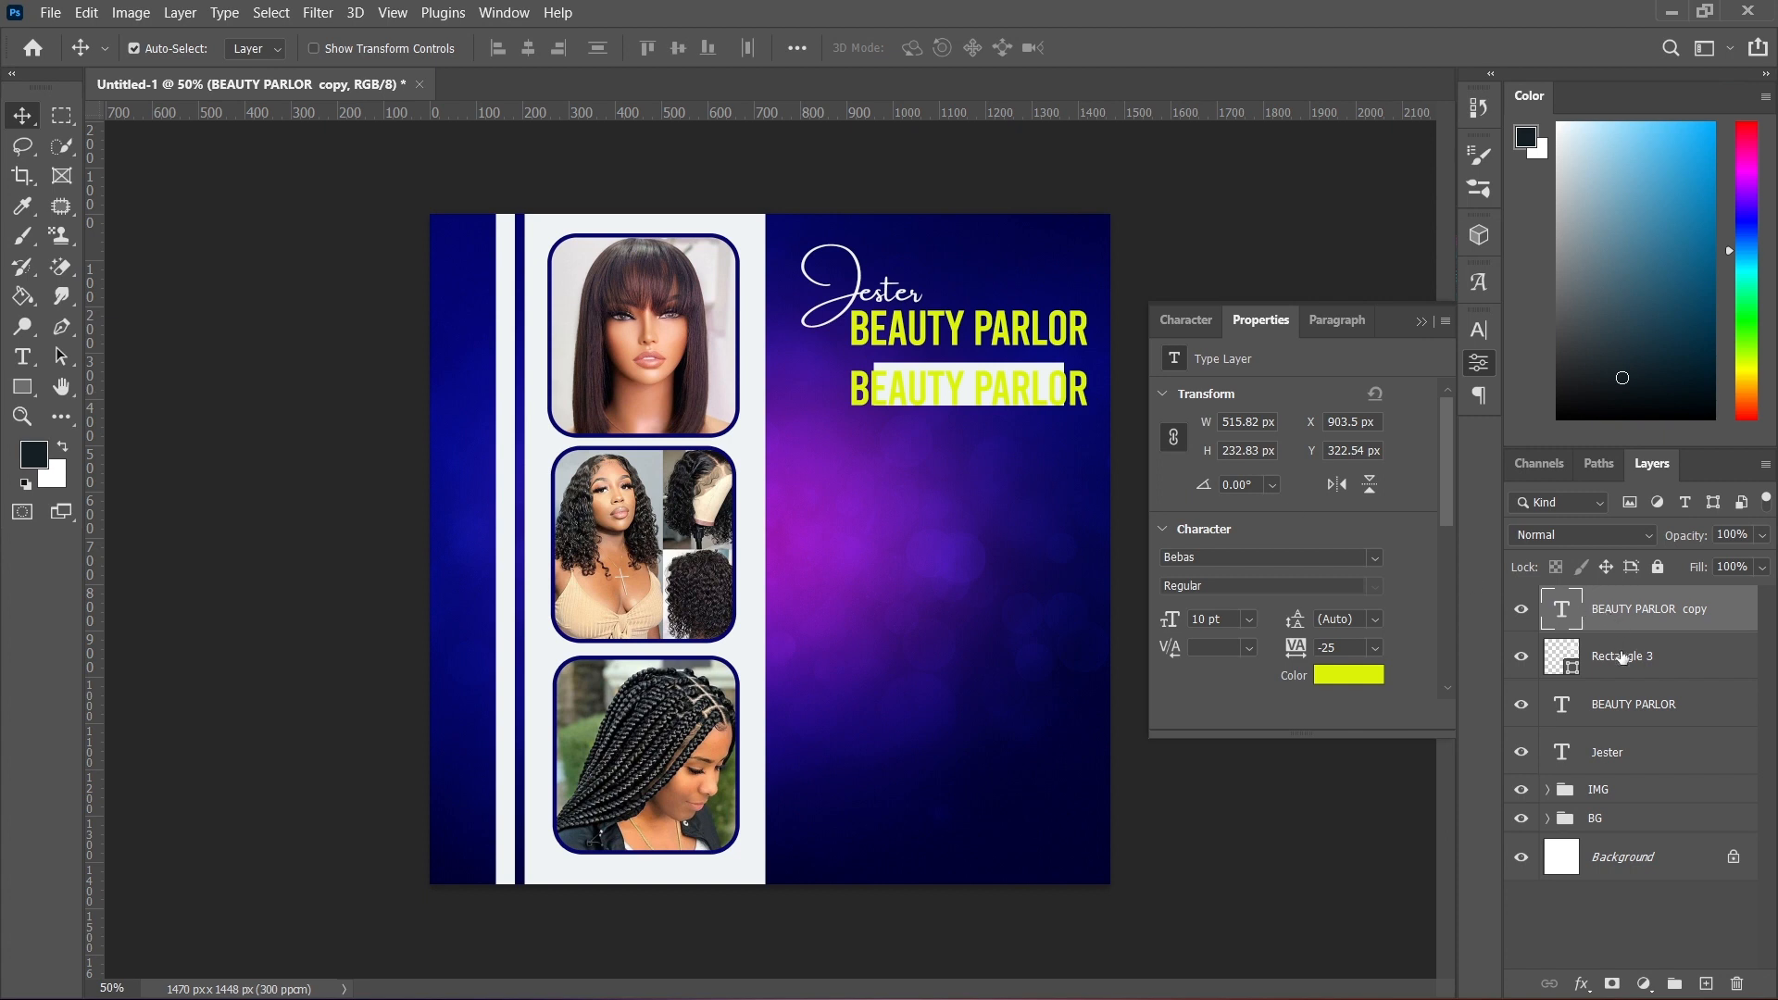
- Replace the duplicated BEAUTY PARLOR text on the off-white rectangle with OUR SERVICES
{"action": "double_click", "coordinate": [1053, 400]}
{"action": "type", "text": "OU"}
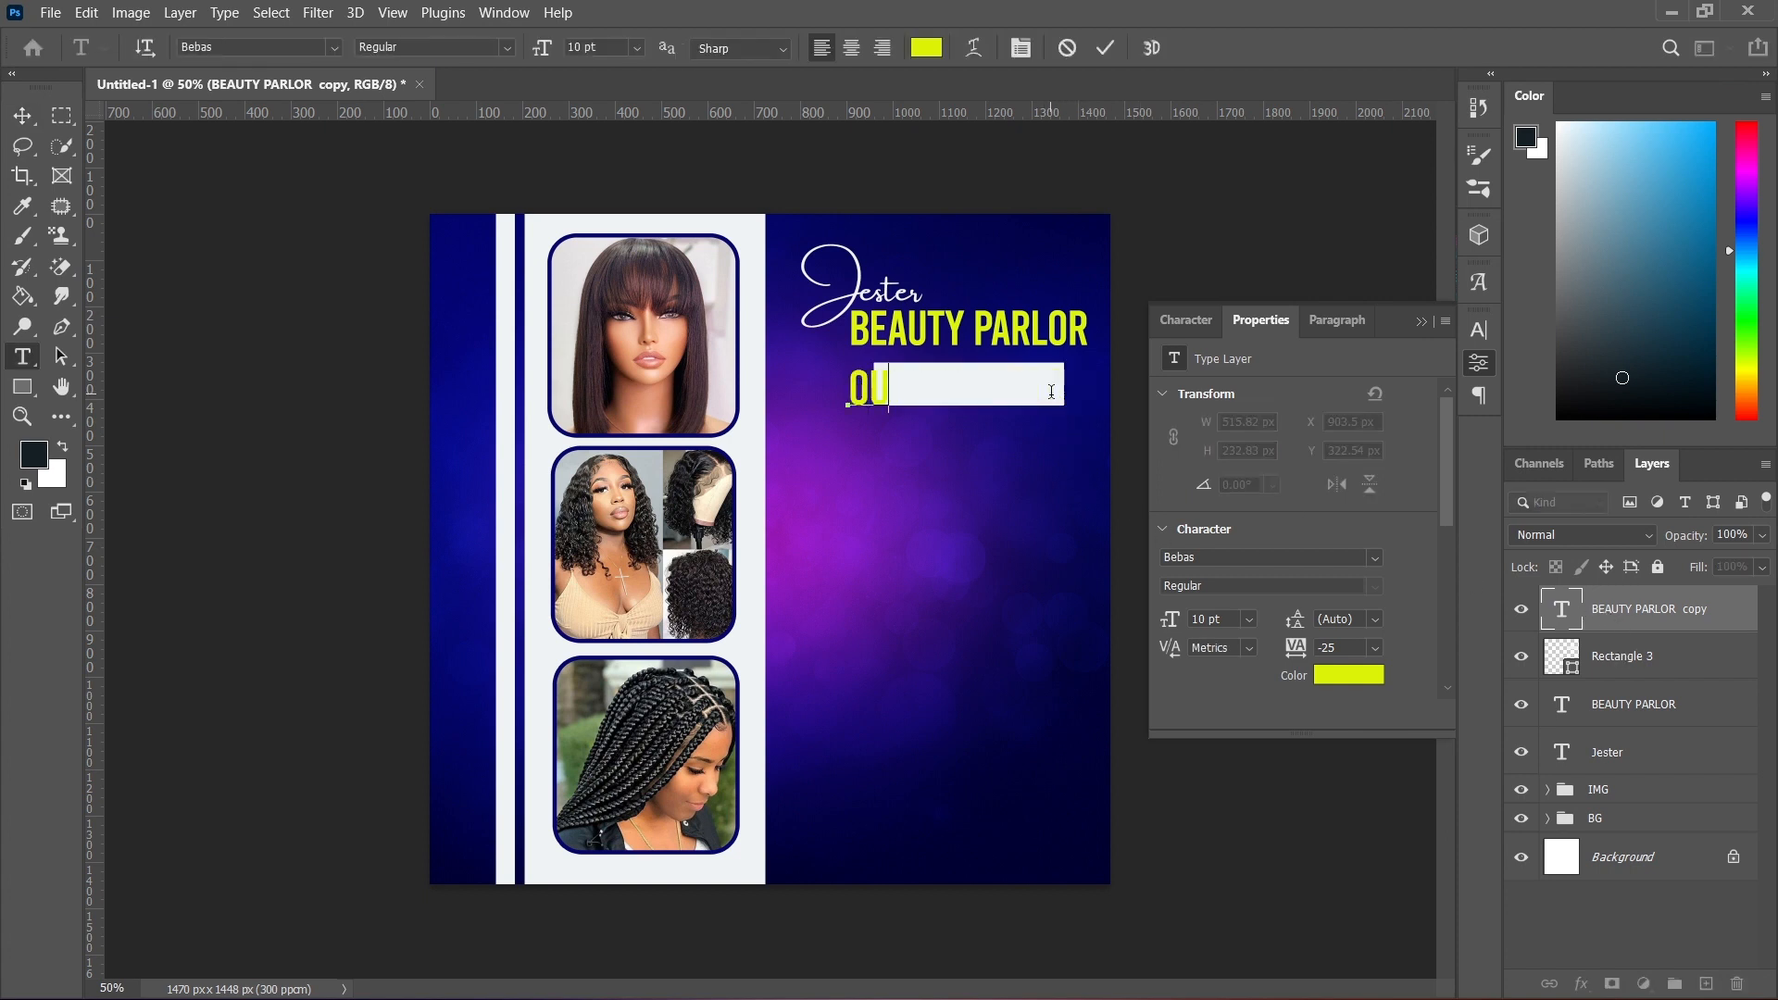
{"action": "type", "text": "R SER"}
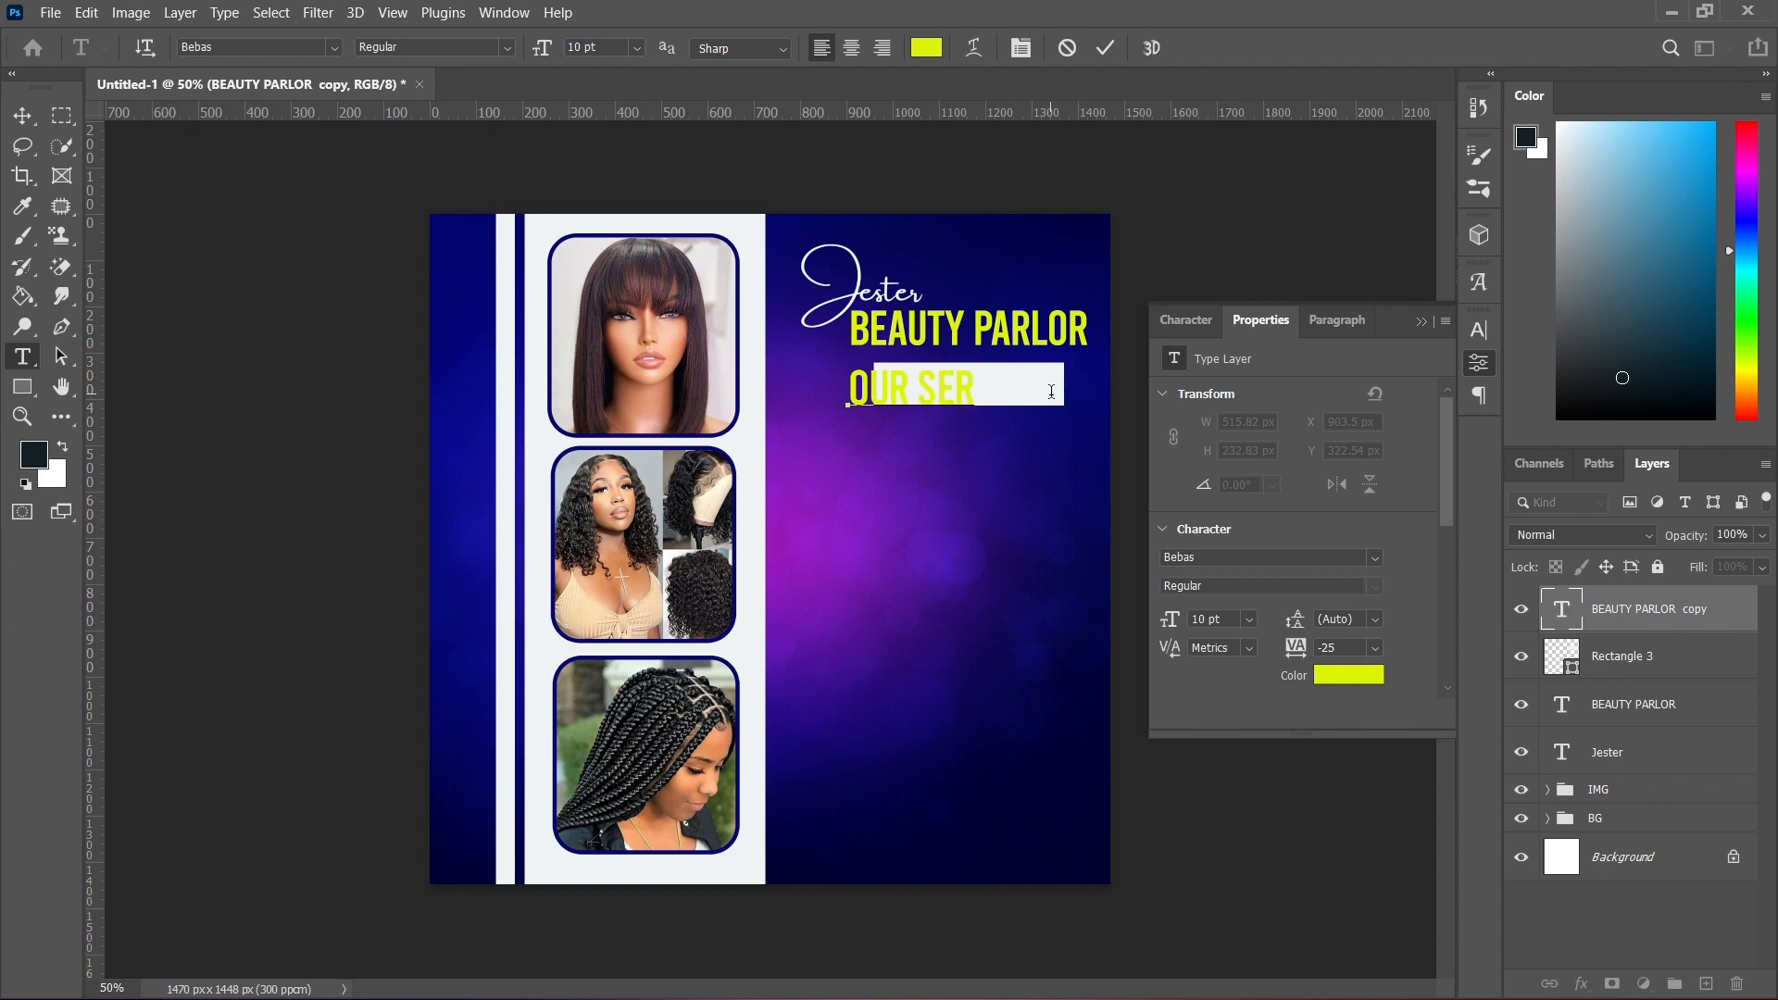
{"action": "type", "text": "VICES"}
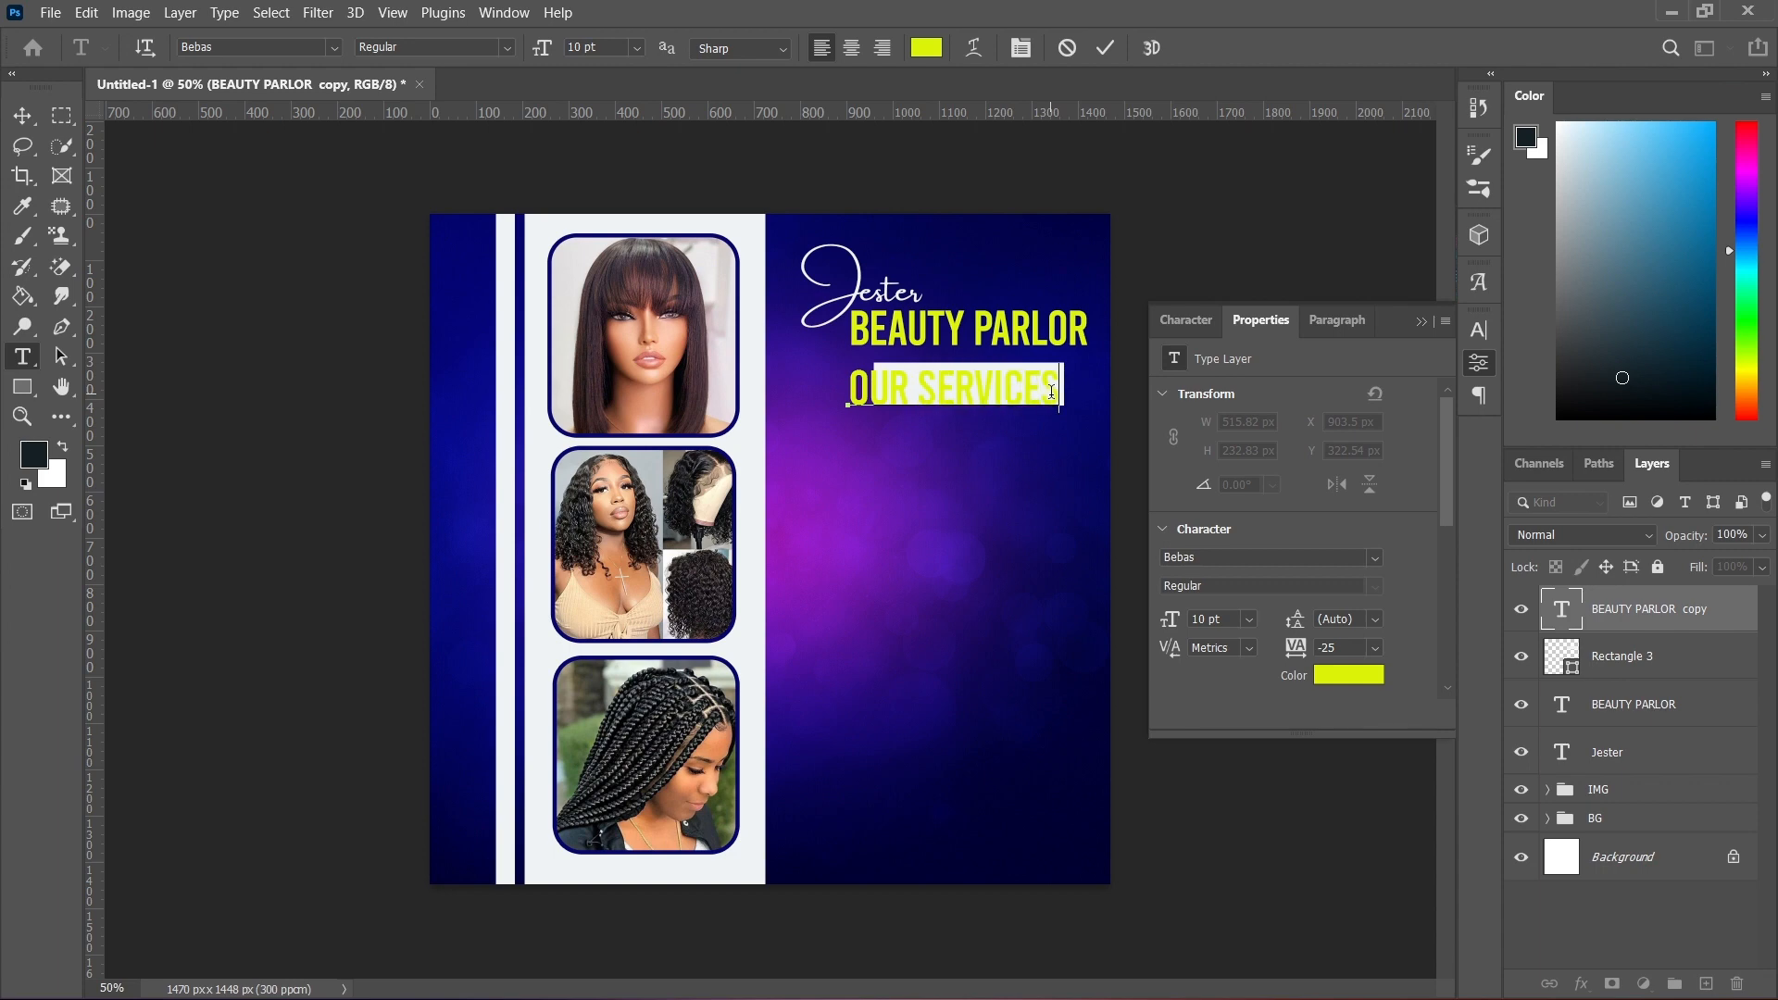
- Reduce the OUR SERVICES text to 7 pt and move it onto the off-white rectangle
{"action": "key", "text": "ctrl+a"}
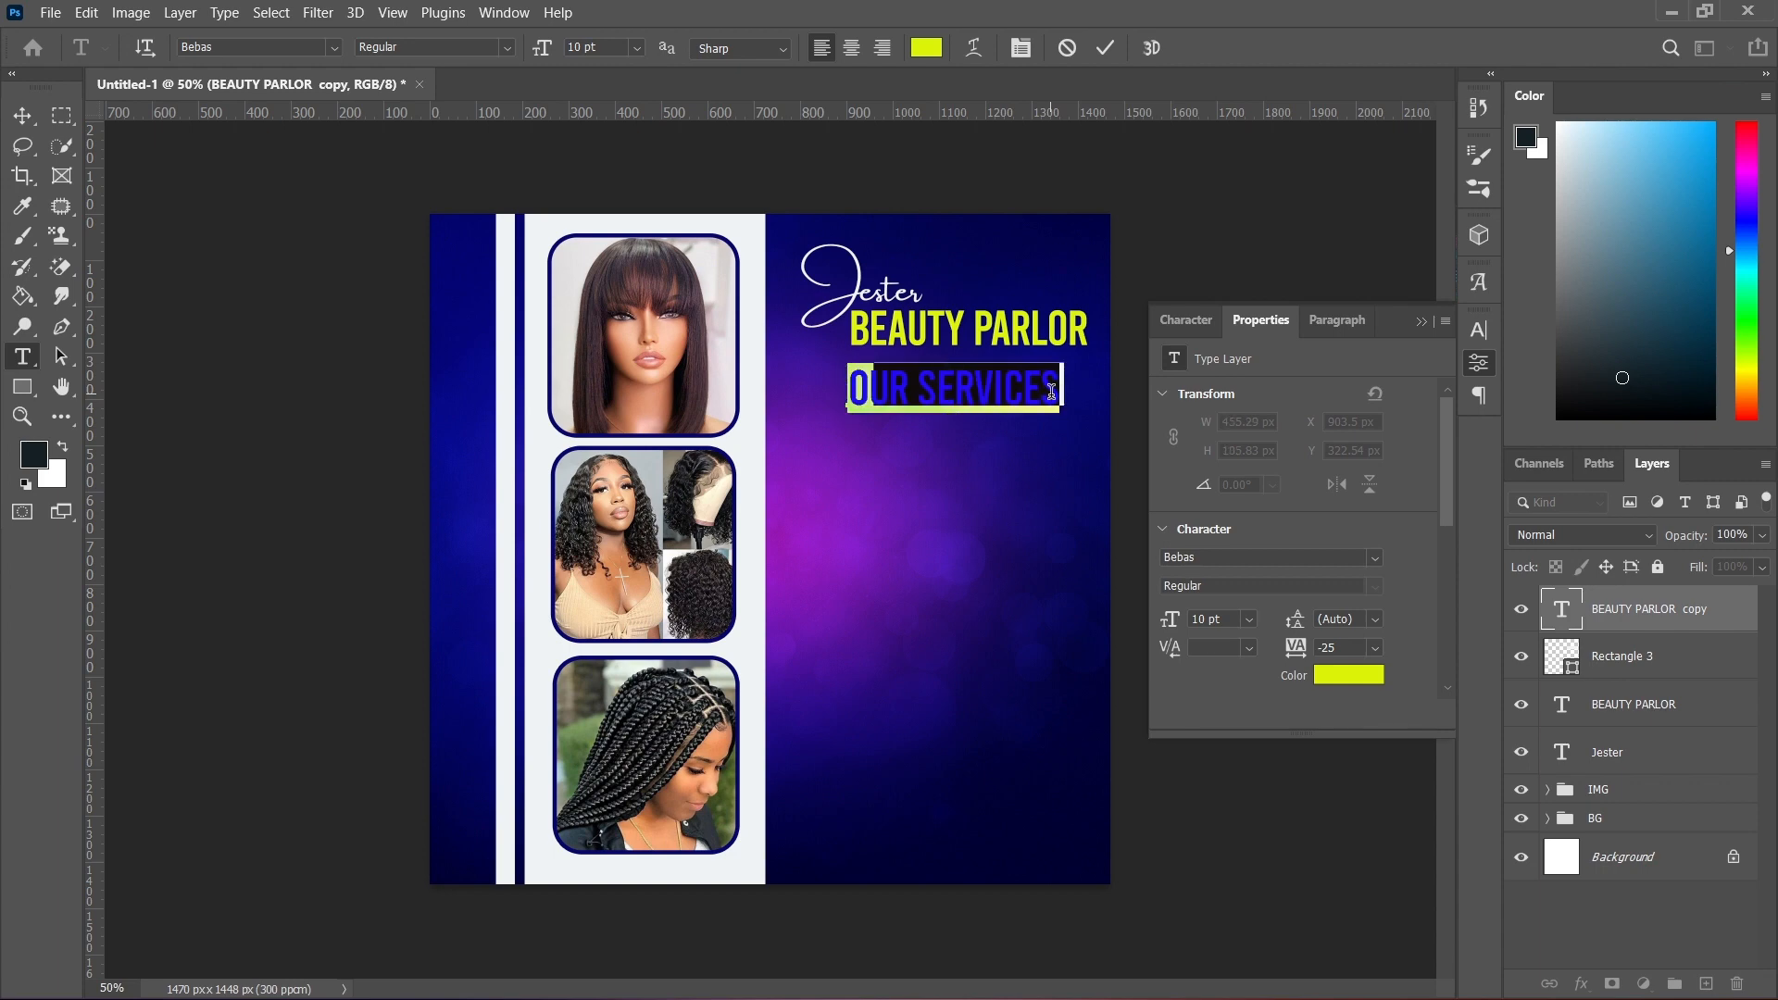
{"action": "left_click", "coordinate": [1481, 328]}
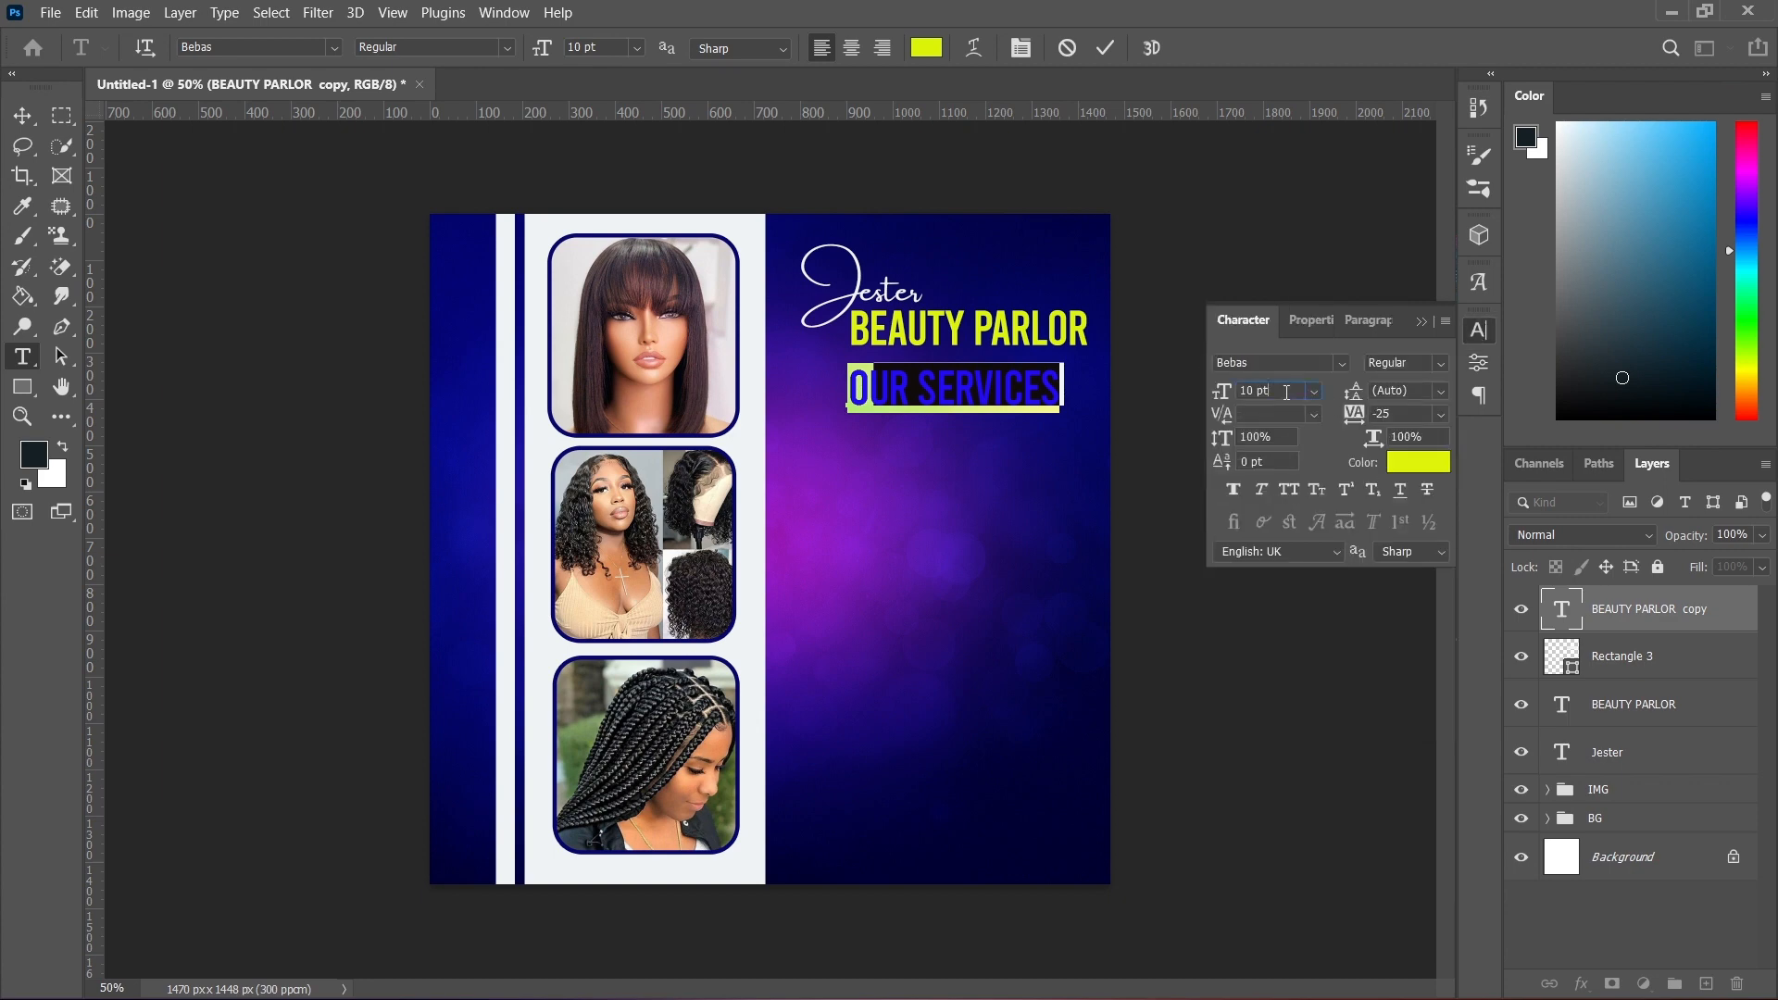
{"action": "key", "text": "Down"}
{"action": "key", "text": "Down"}
{"action": "key", "text": "Down"}
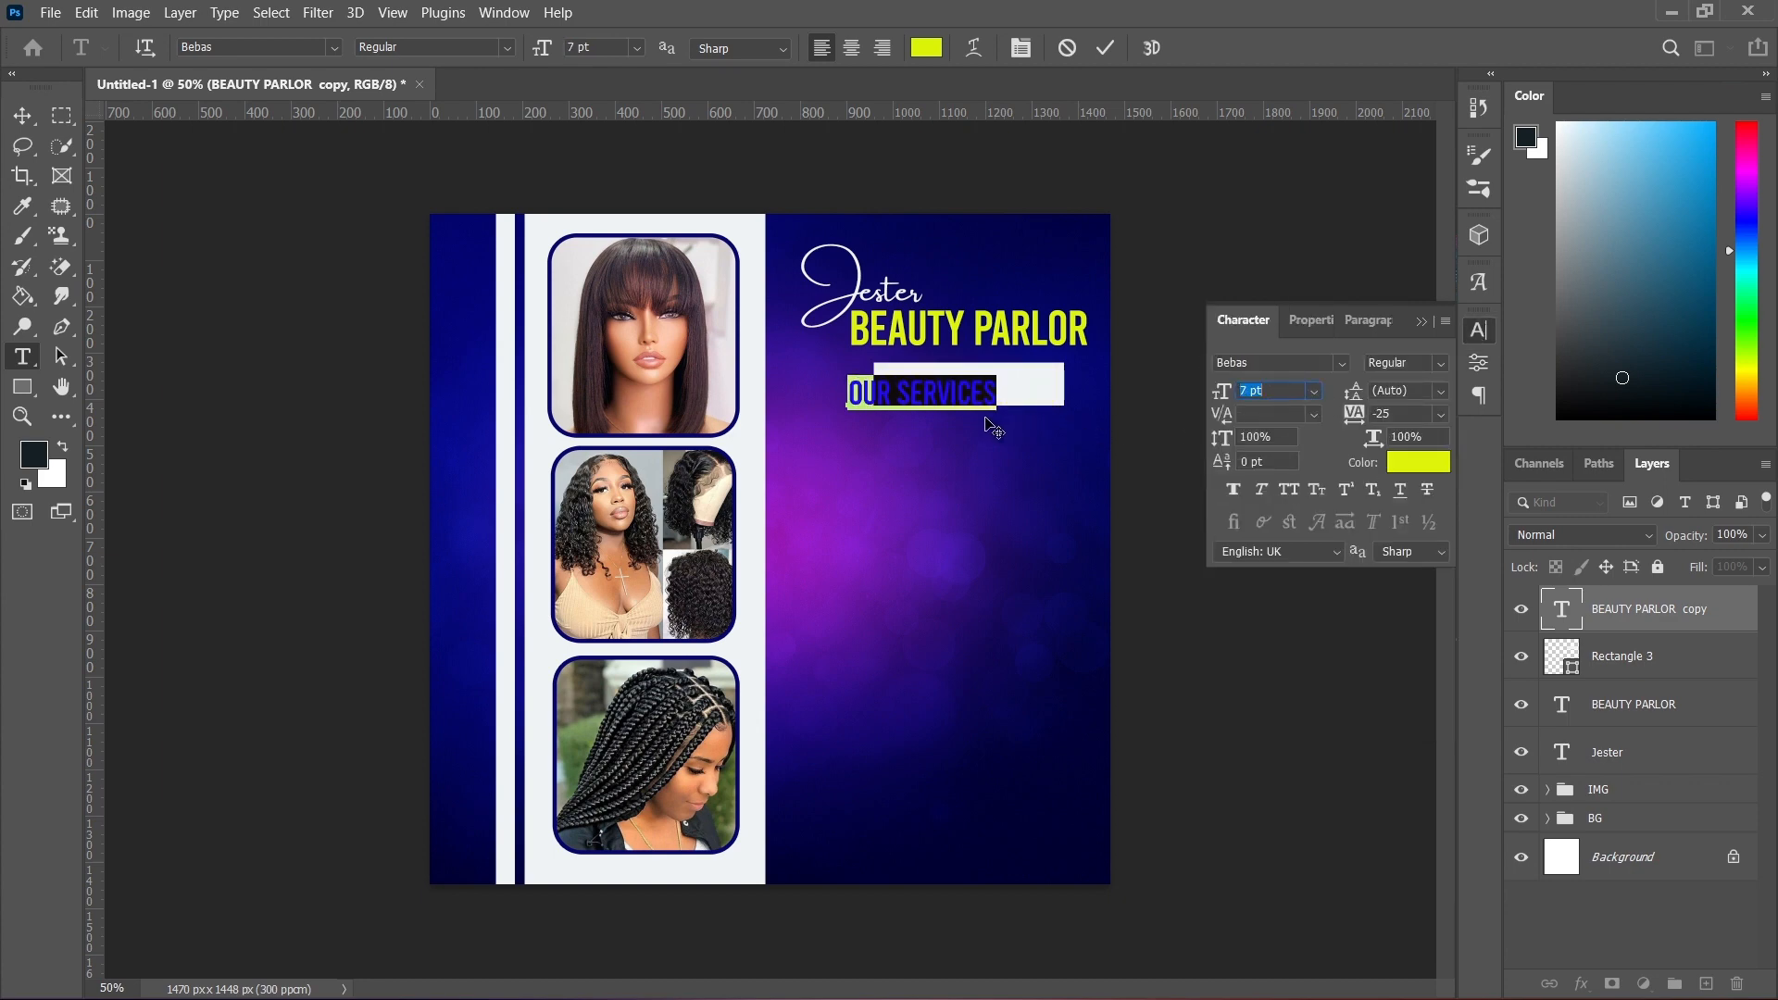
{"action": "left_click_drag", "start_coordinate": [990, 427], "coordinate": [1040, 419]}
- Recolor the OUR SERVICES text dark blue #1c0d78, sampled from the flyer background
{"action": "left_click", "coordinate": [1419, 462]}
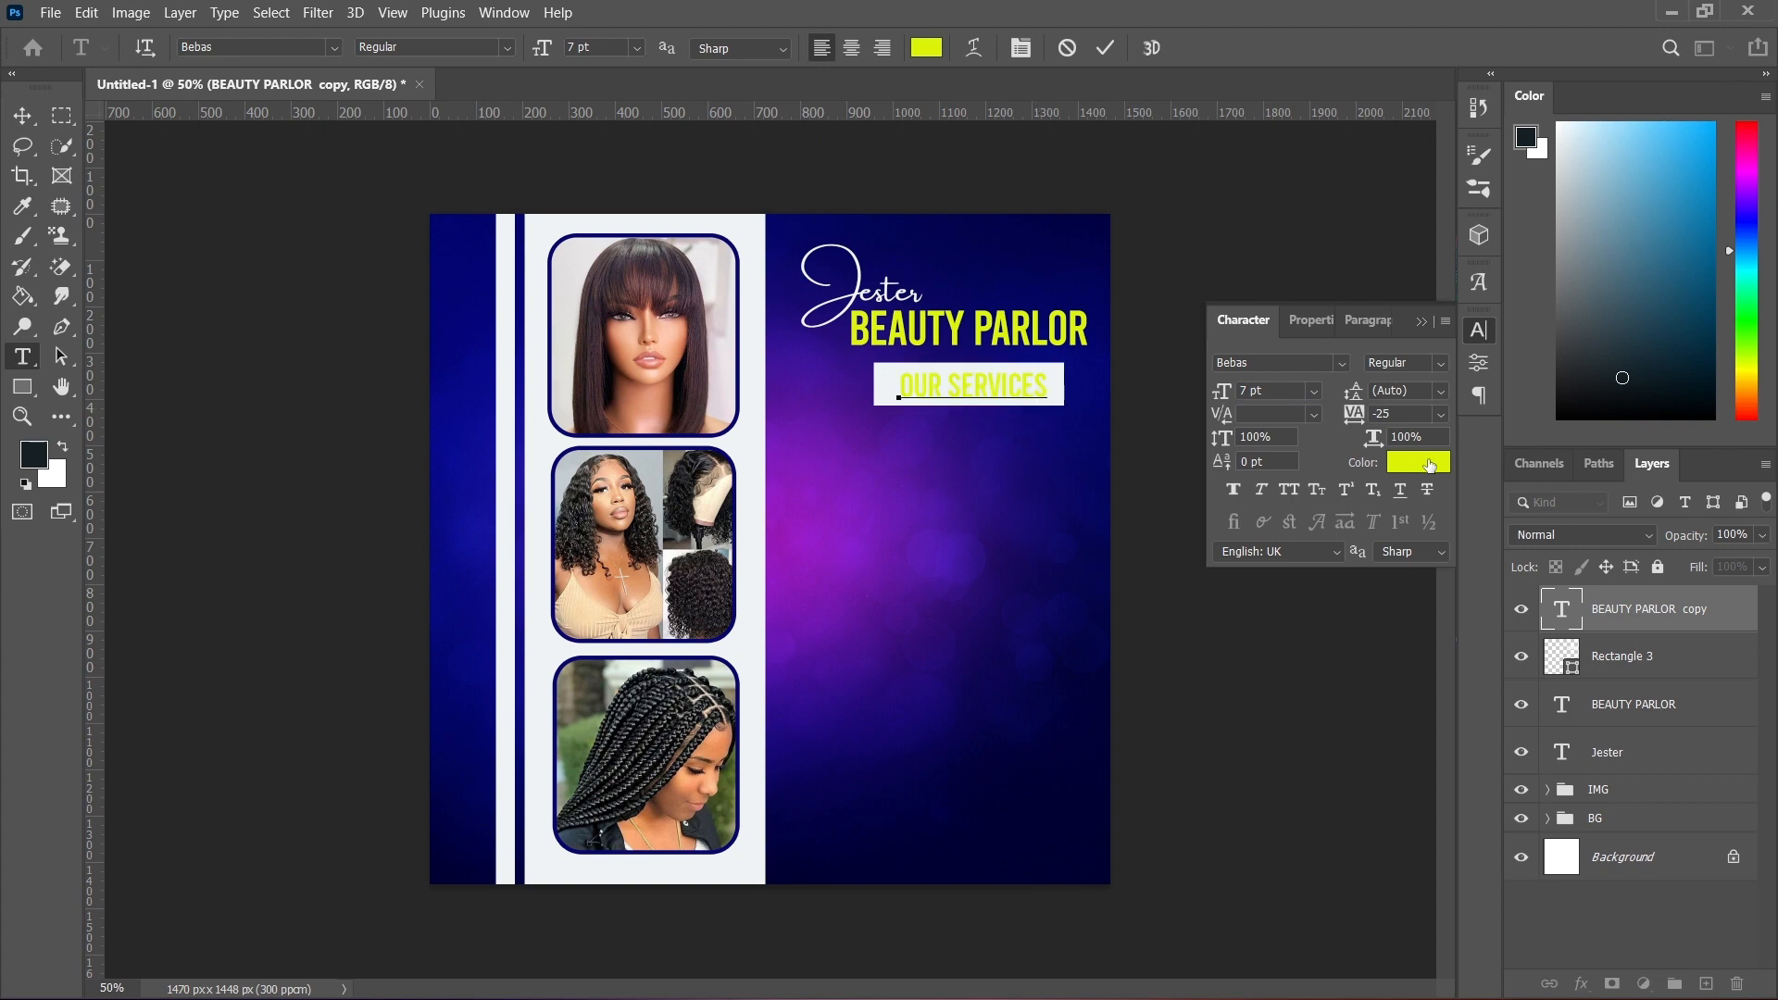
{"action": "left_click", "coordinate": [998, 433]}
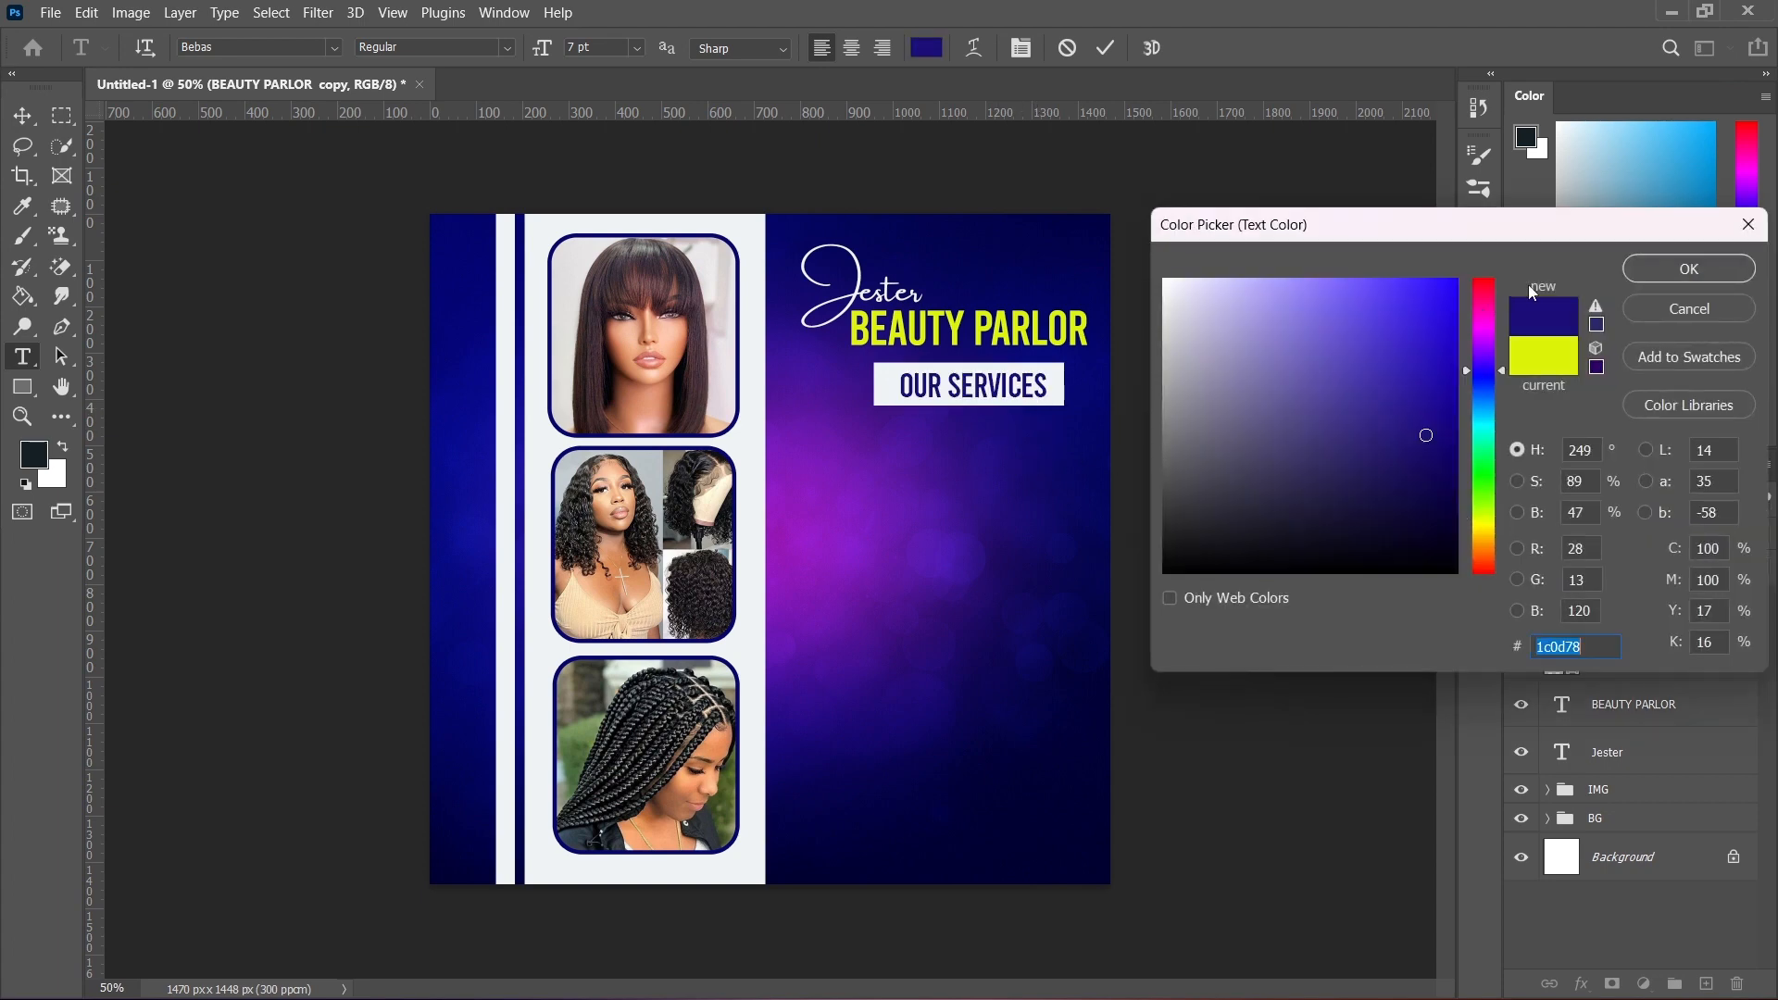
{"action": "left_click", "coordinate": [1681, 285]}
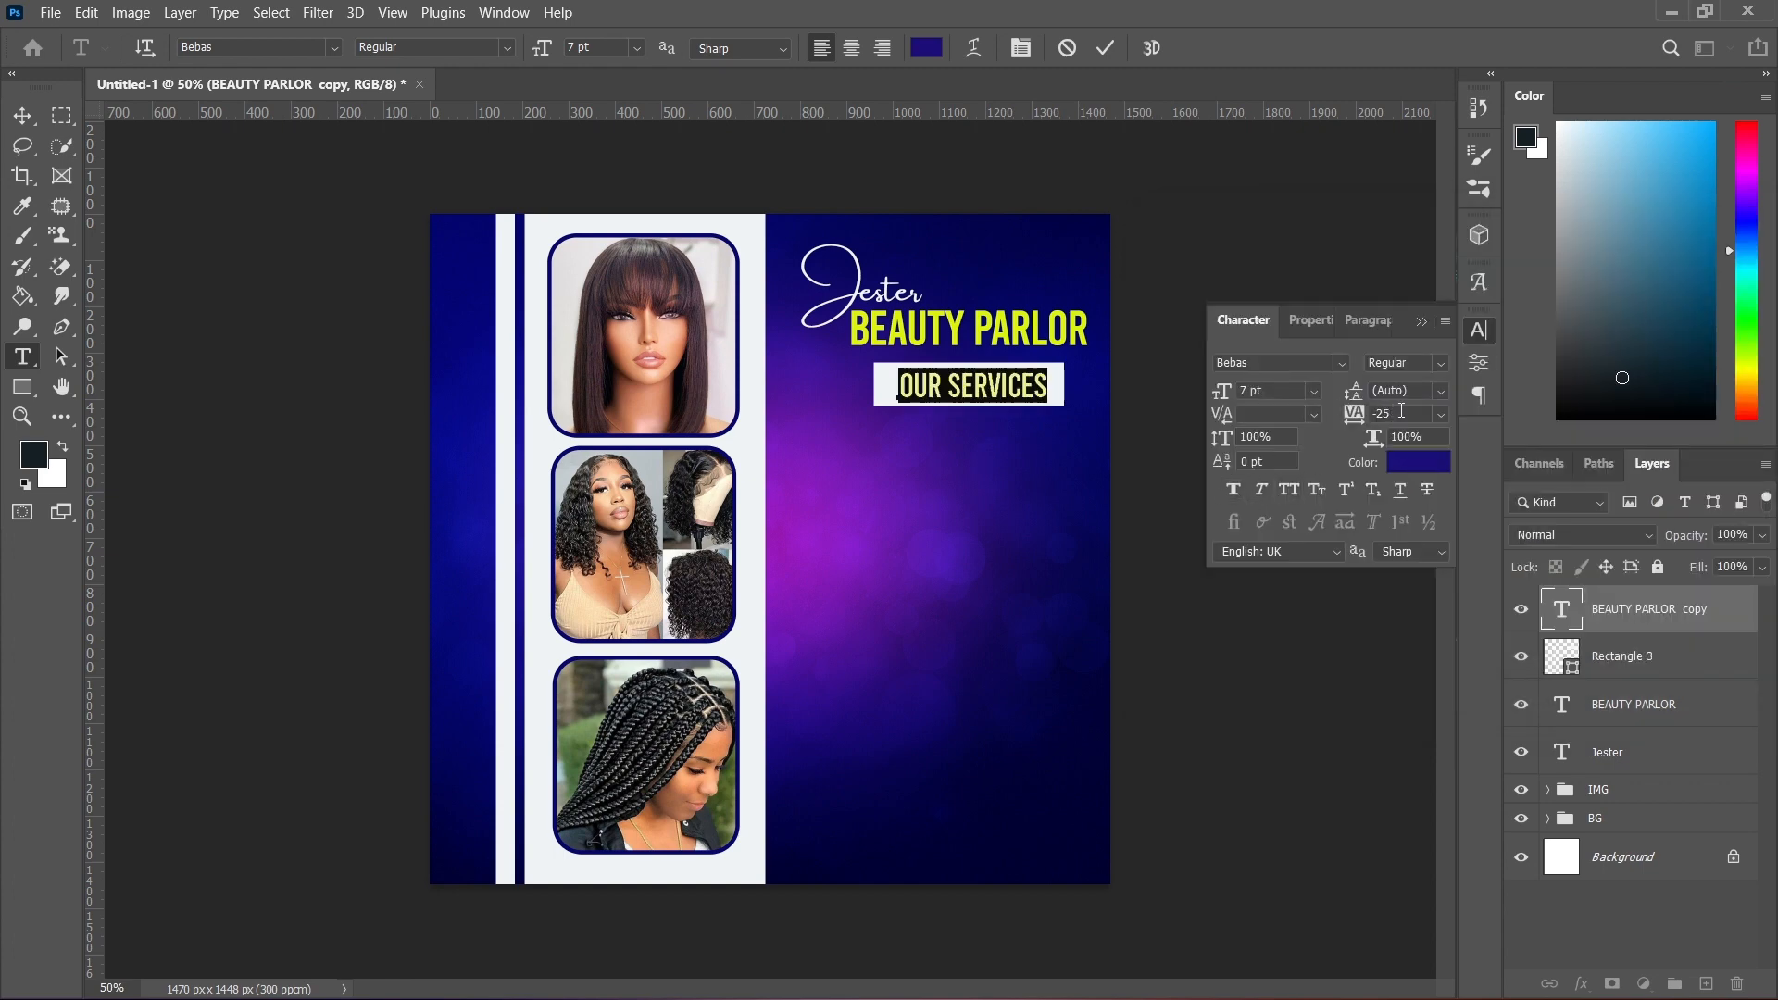
- Set the OUR SERVICES tracking to 15 and recenter the text on the off-white rectangle
{"action": "key", "text": "Up"}
{"action": "key", "text": "Up"}
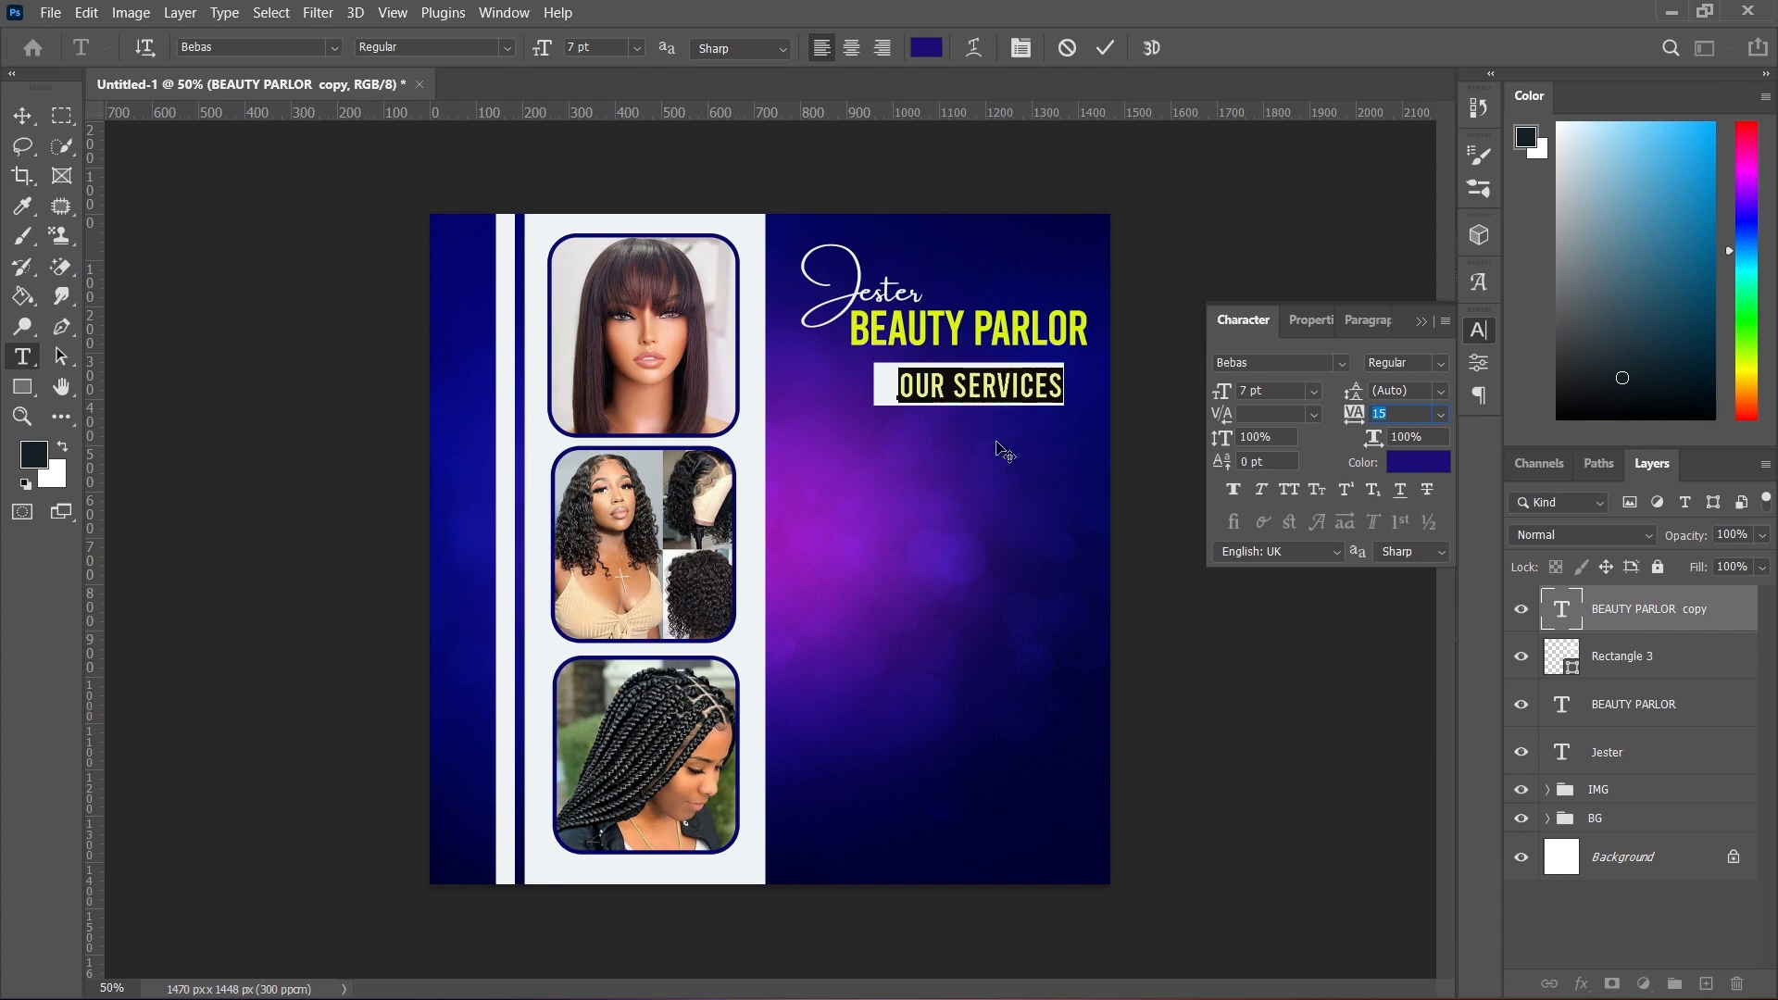
{"action": "left_click_drag", "start_coordinate": [1014, 413], "coordinate": [1000, 412]}
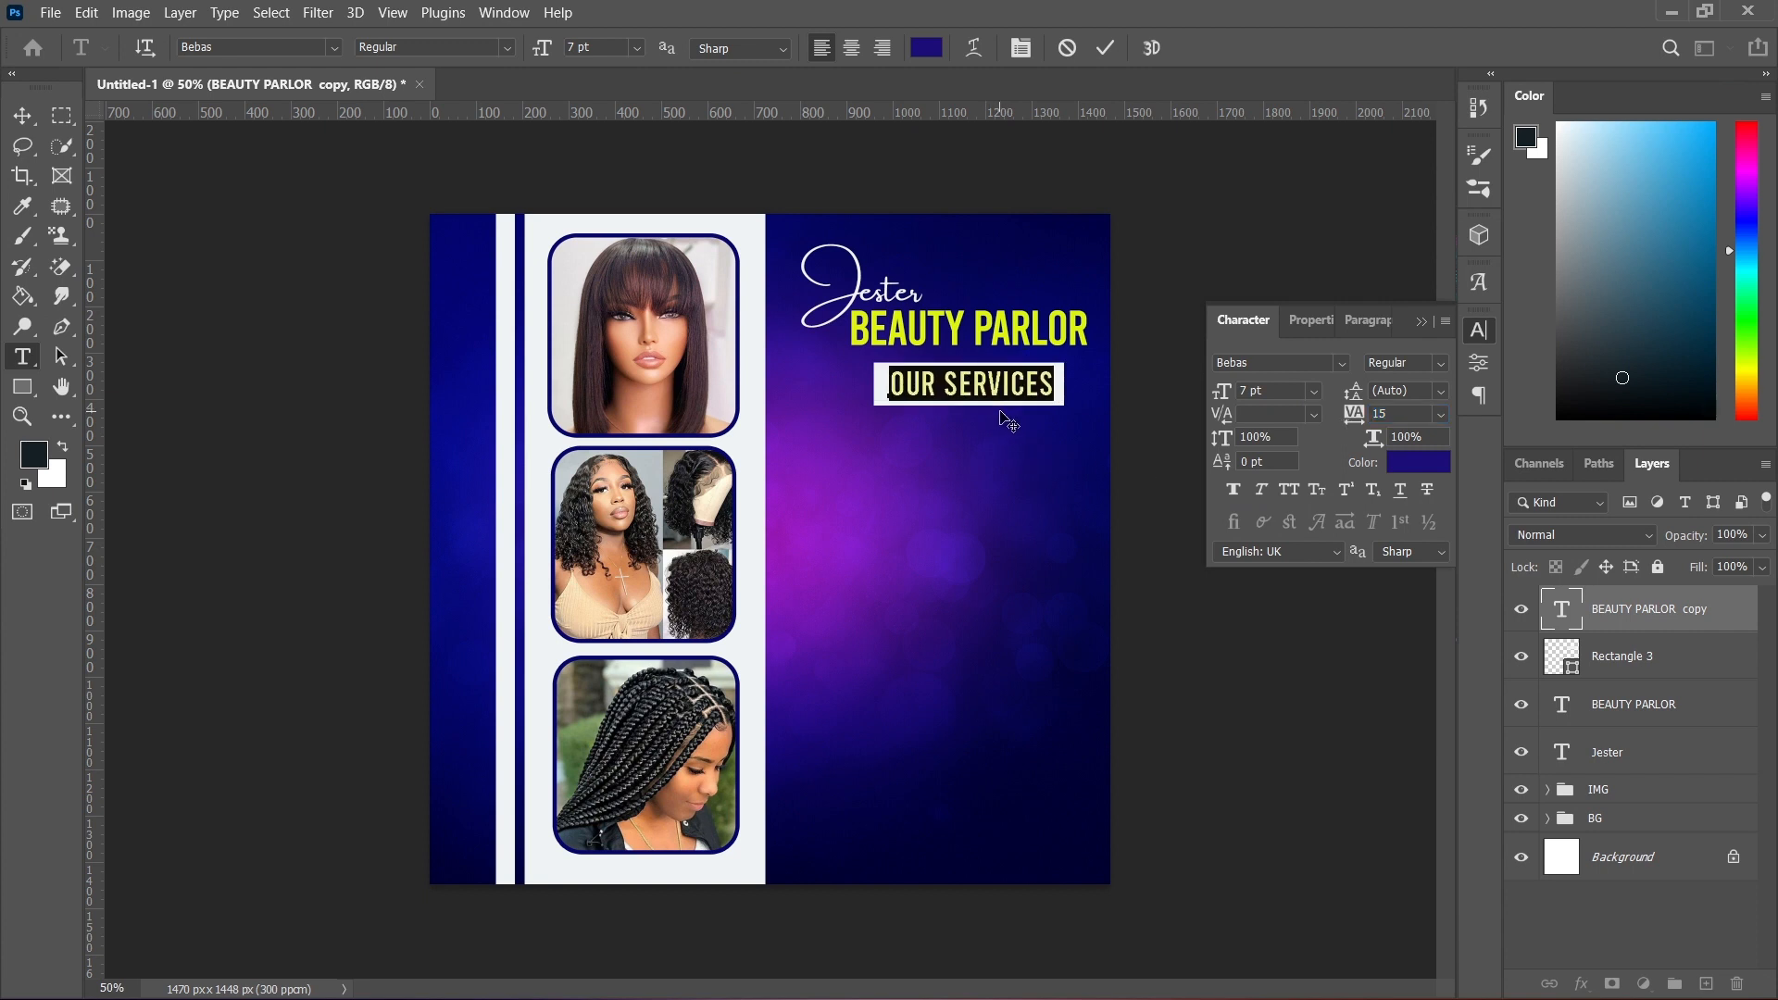
{"action": "left_click", "coordinate": [1102, 48]}
{"action": "key", "text": "v"}
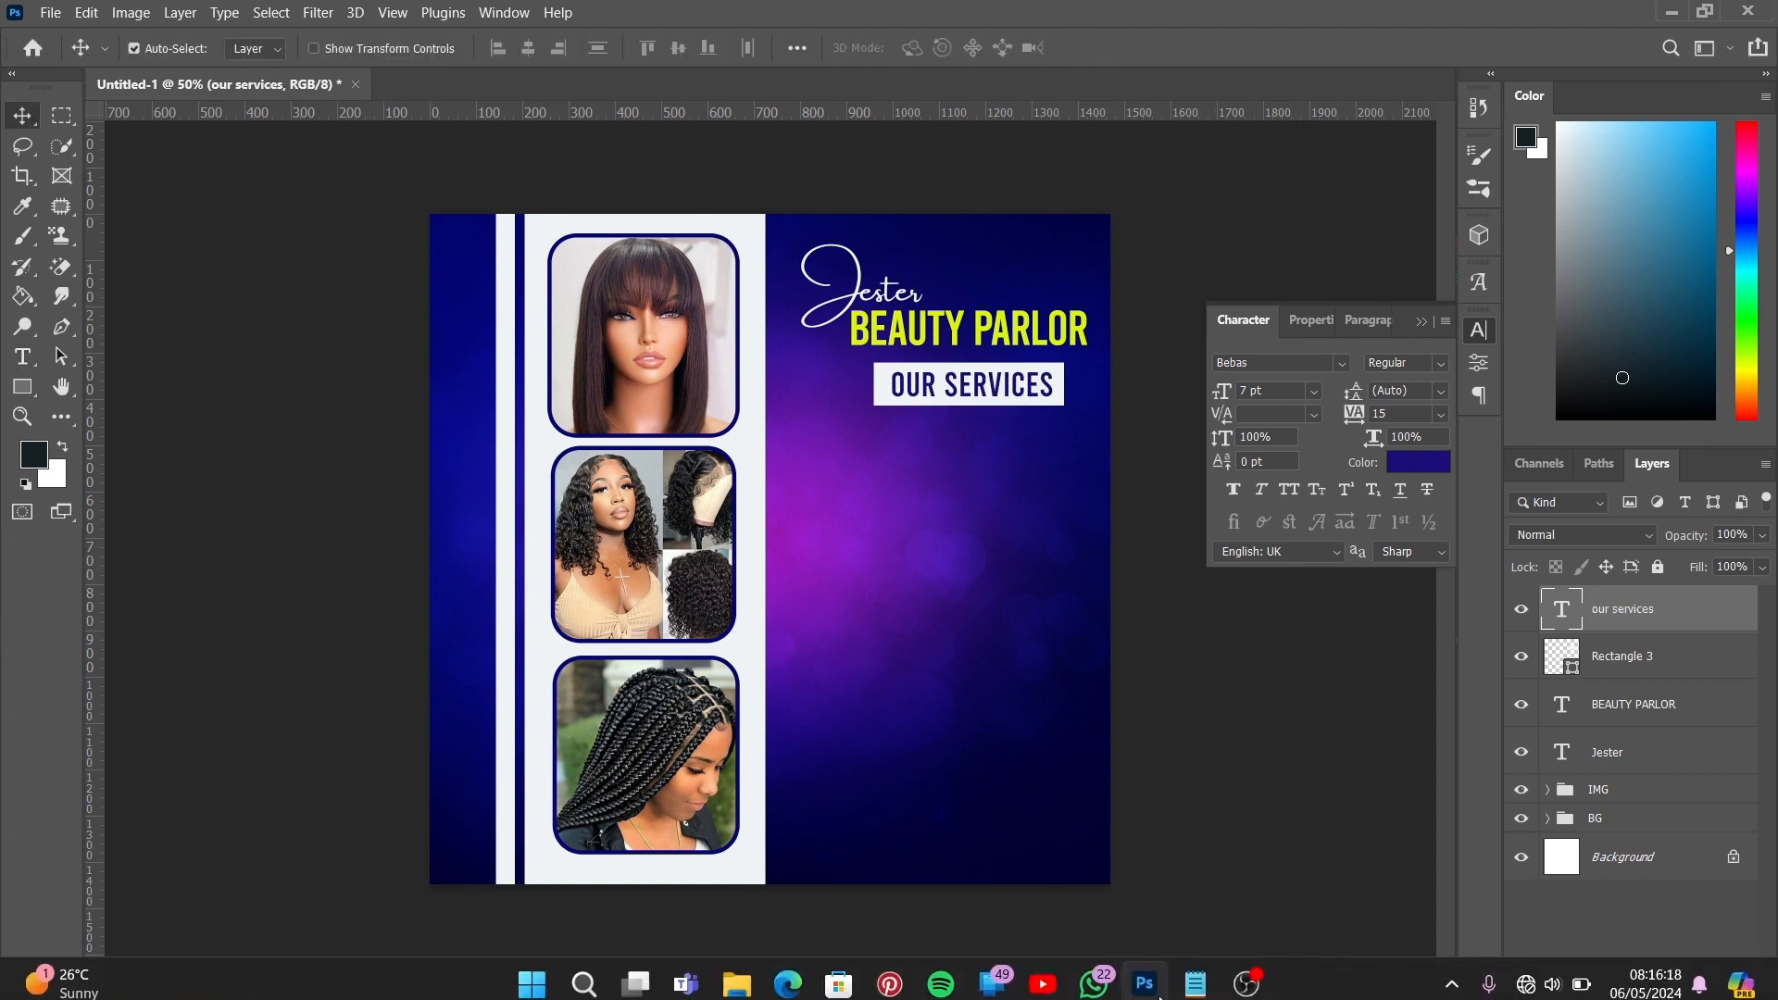
- Switch to the Notepad document, copy the six service lines from All types of wigs to Scalp treatments, and return to Photoshop
{"action": "left_click", "coordinate": [1191, 976]}
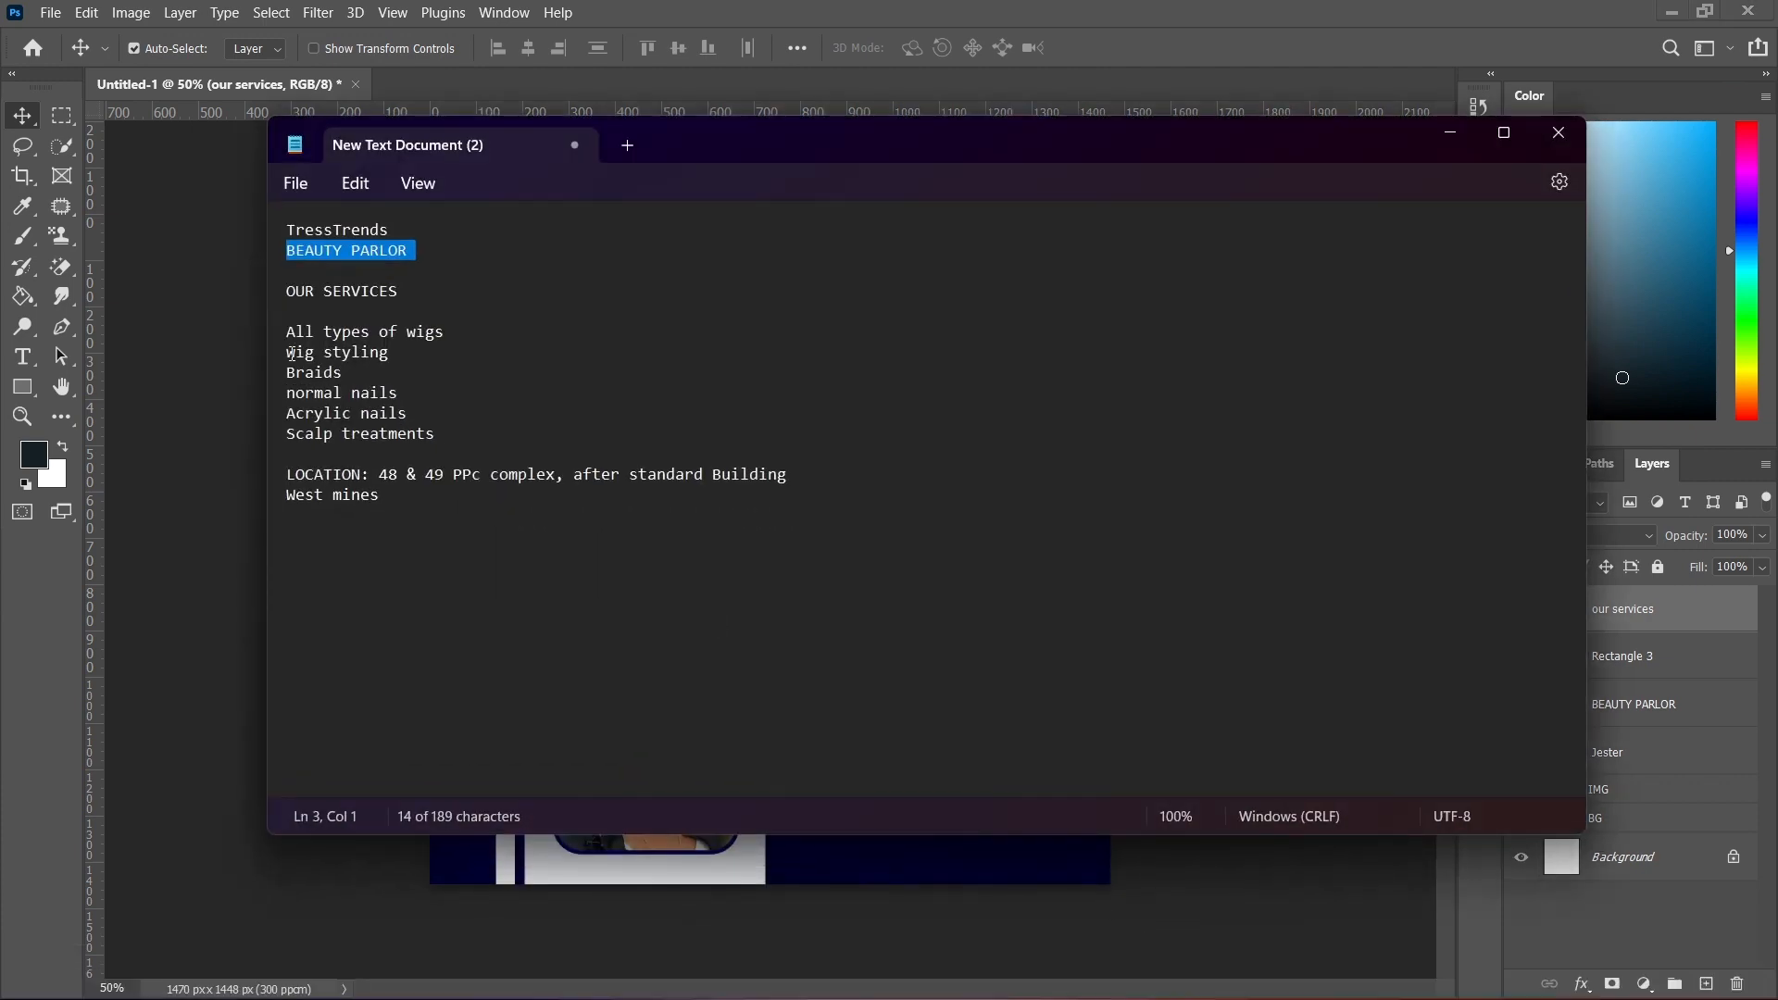
{"action": "left_click_drag", "start_coordinate": [288, 331], "coordinate": [442, 446]}
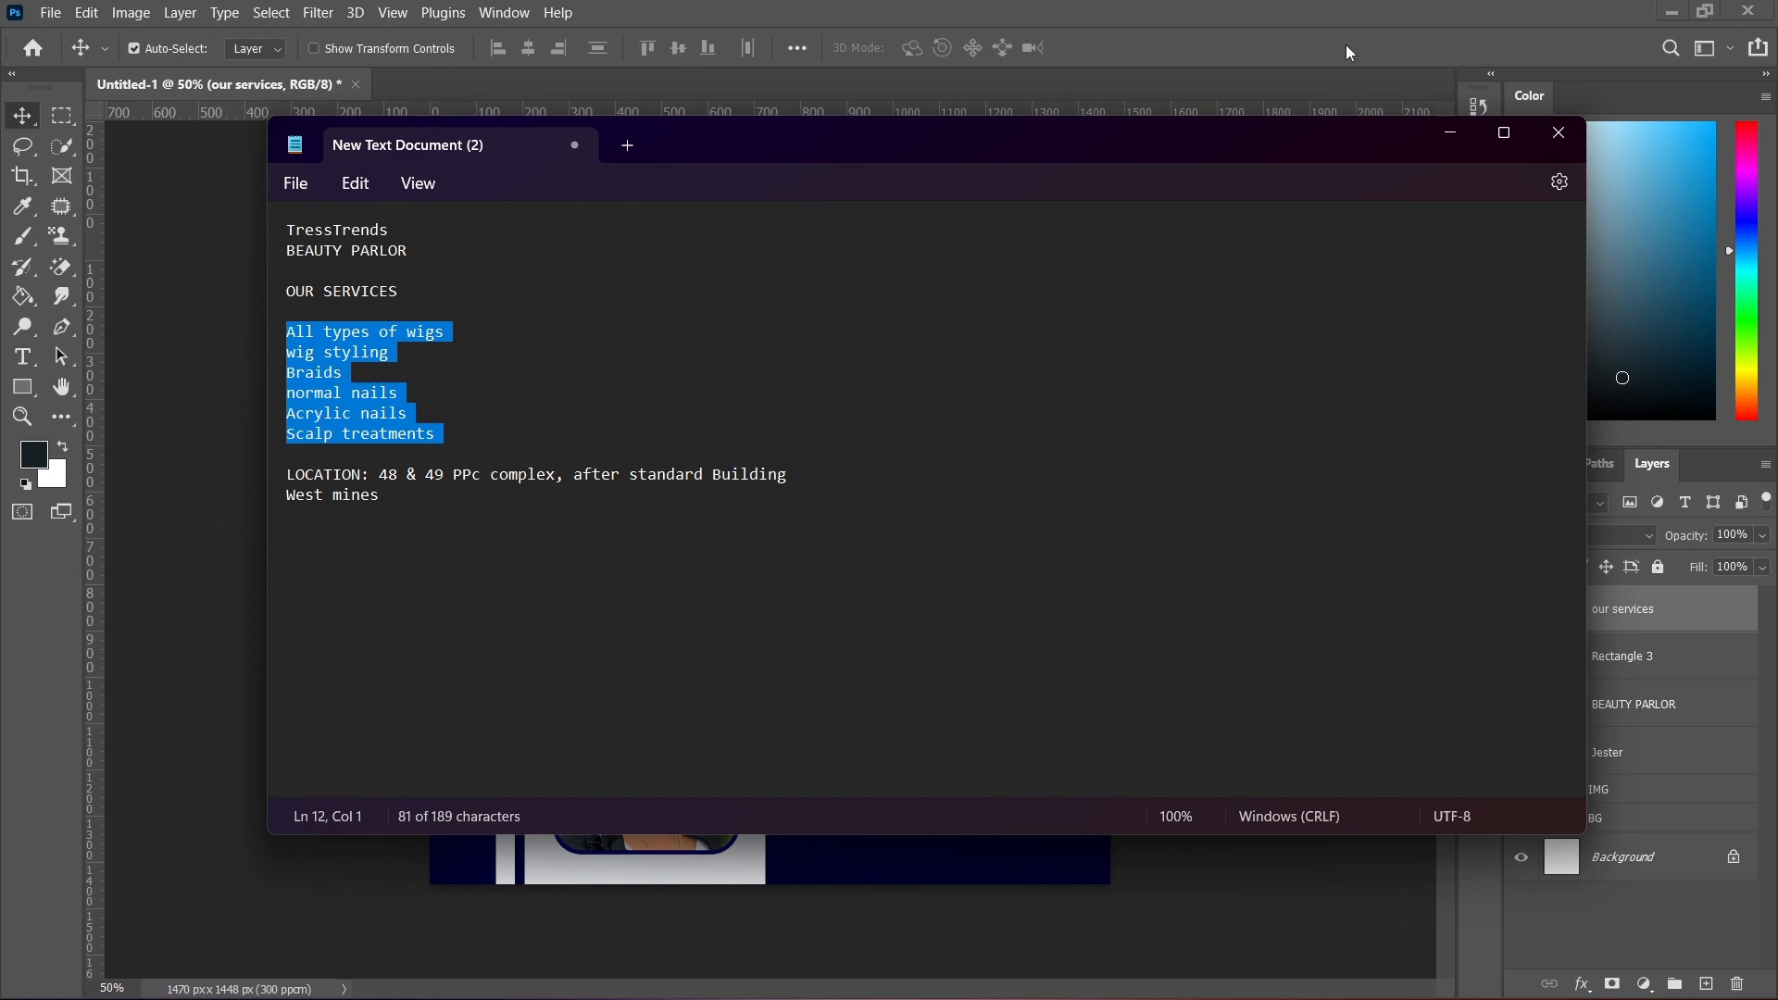
{"action": "left_click", "coordinate": [1449, 132]}
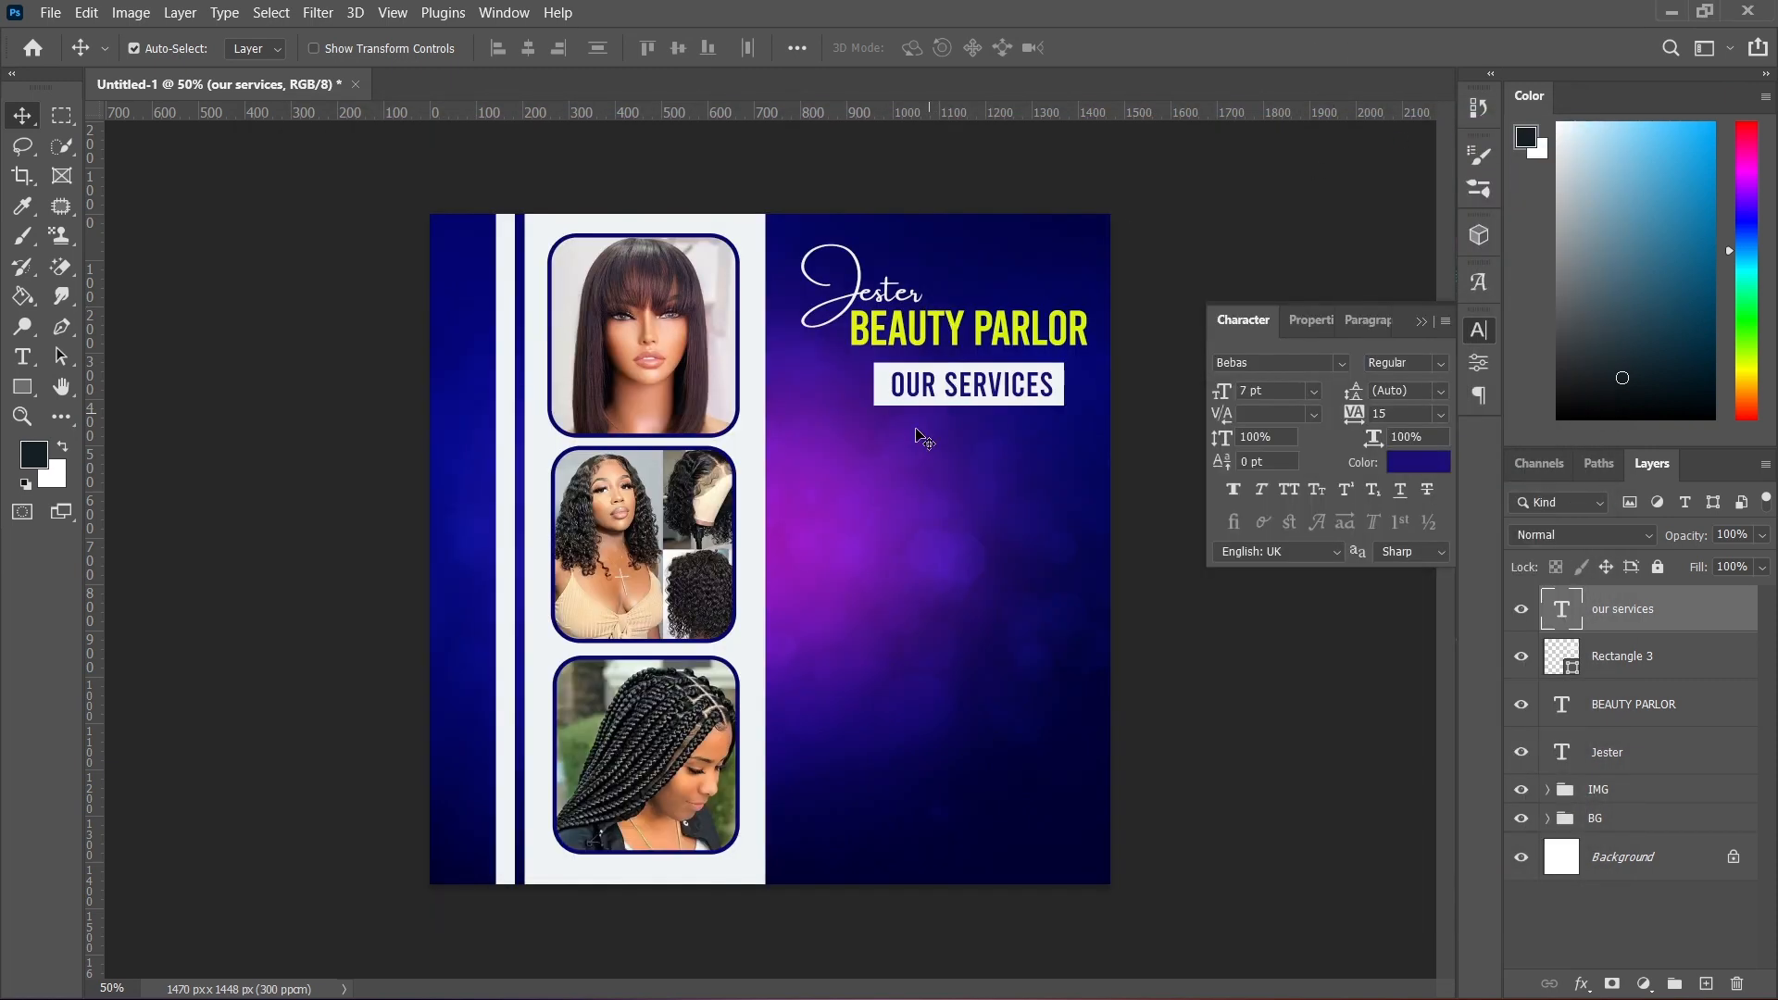
- Add a text layer below OUR SERVICES in near-white #f6f6f8, paste the six copied services, and shift the list slightly left
{"action": "left_click", "coordinate": [17, 354]}
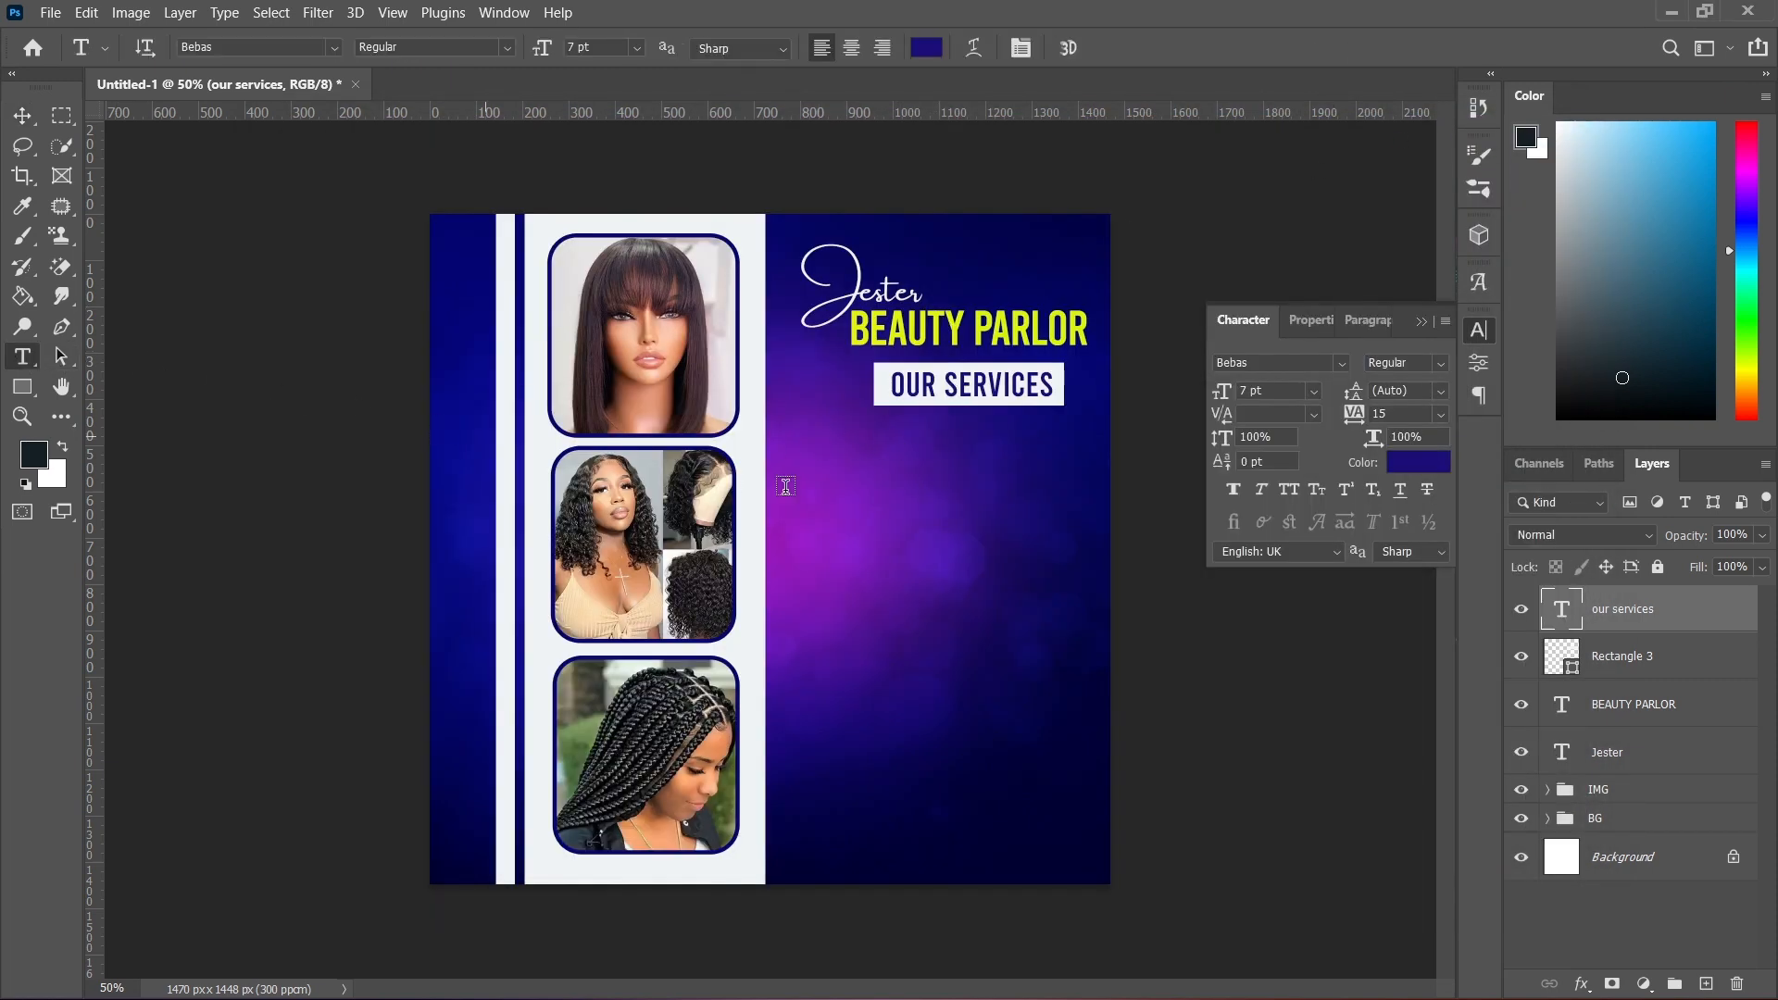
{"action": "left_click", "coordinate": [863, 465]}
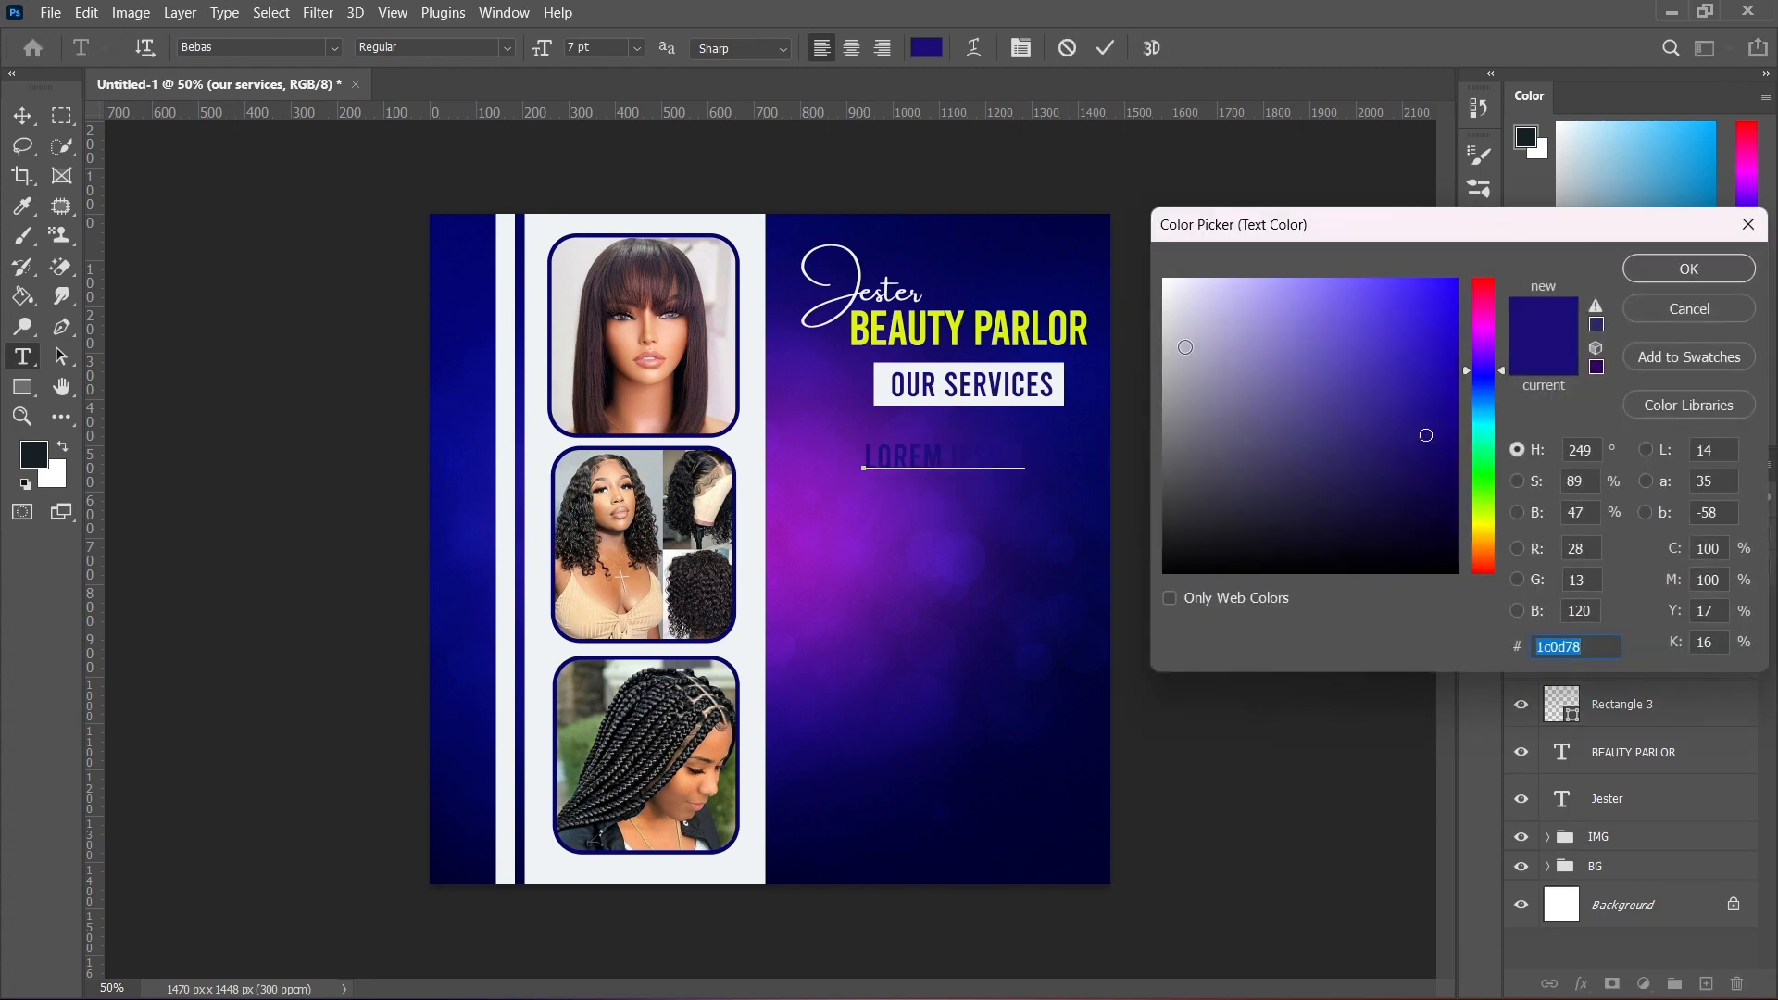
{"action": "left_click", "coordinate": [1166, 286]}
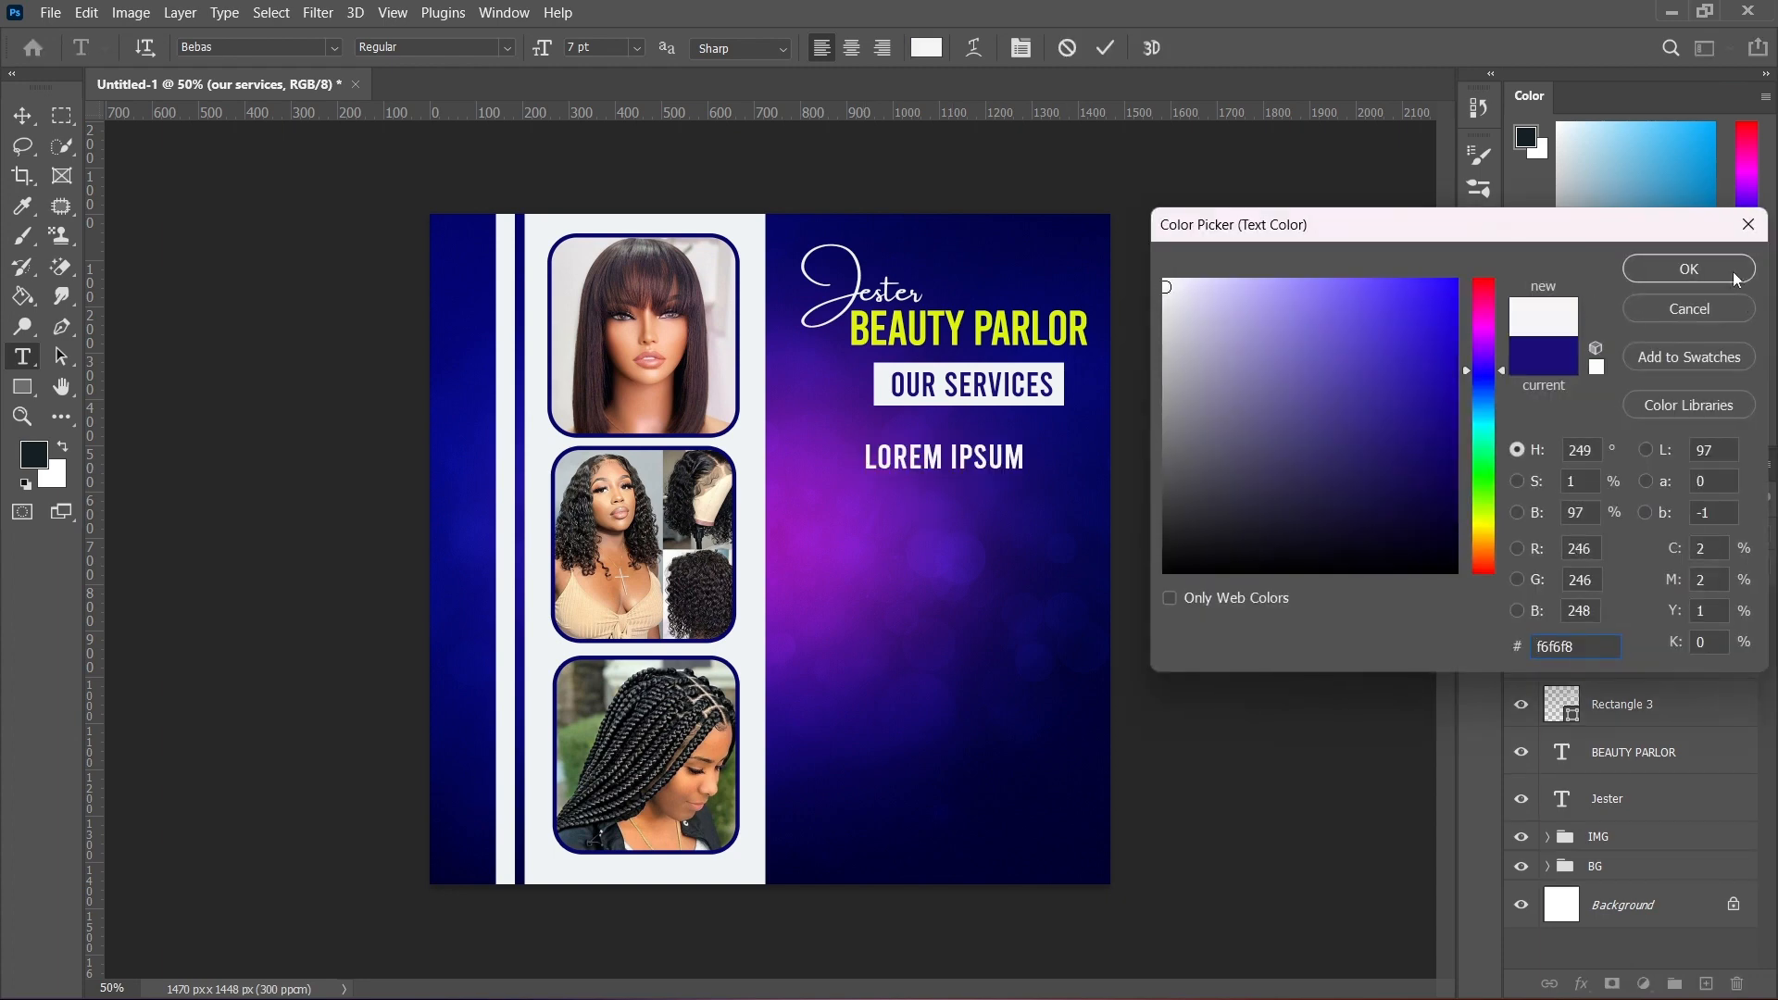
{"action": "left_click", "coordinate": [1689, 268]}
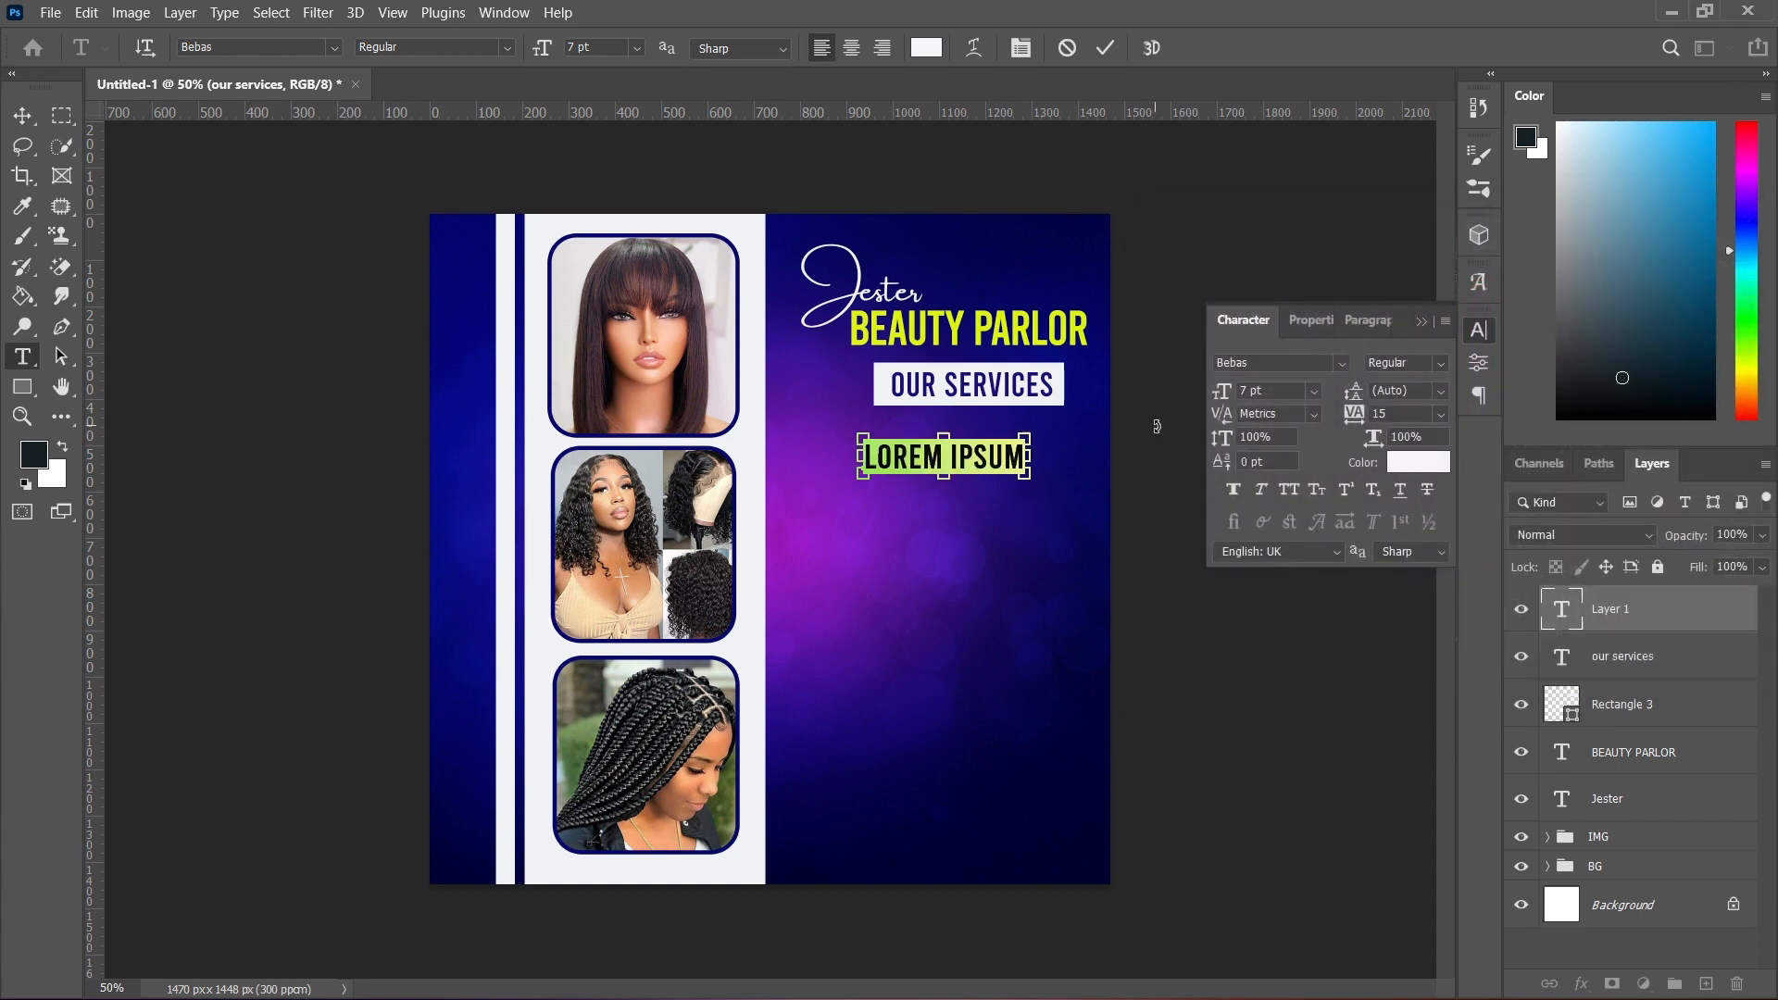
{"action": "type", "text": "ALL TYPES OF WIGS WIG STYLING BRAIDS NORMAL NAILS ACRYLIC NAILS SCALP TREATMENTS"}
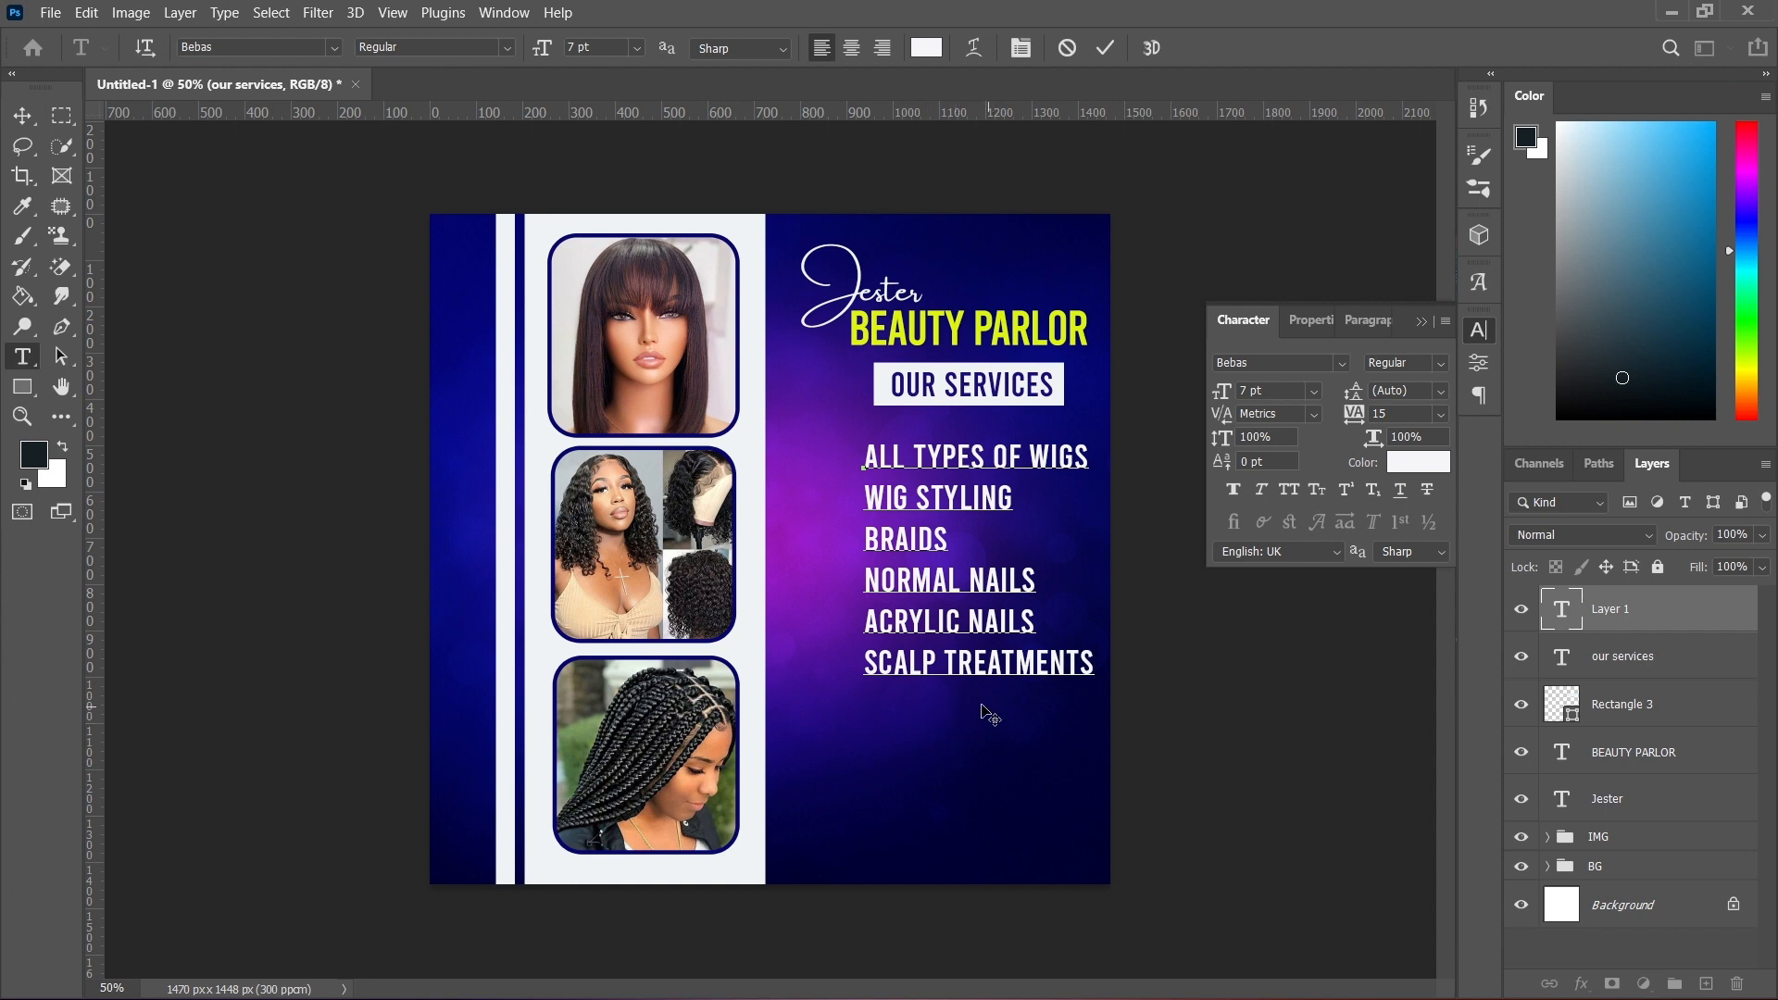
{"action": "left_click_drag", "start_coordinate": [1019, 711], "coordinate": [982, 710]}
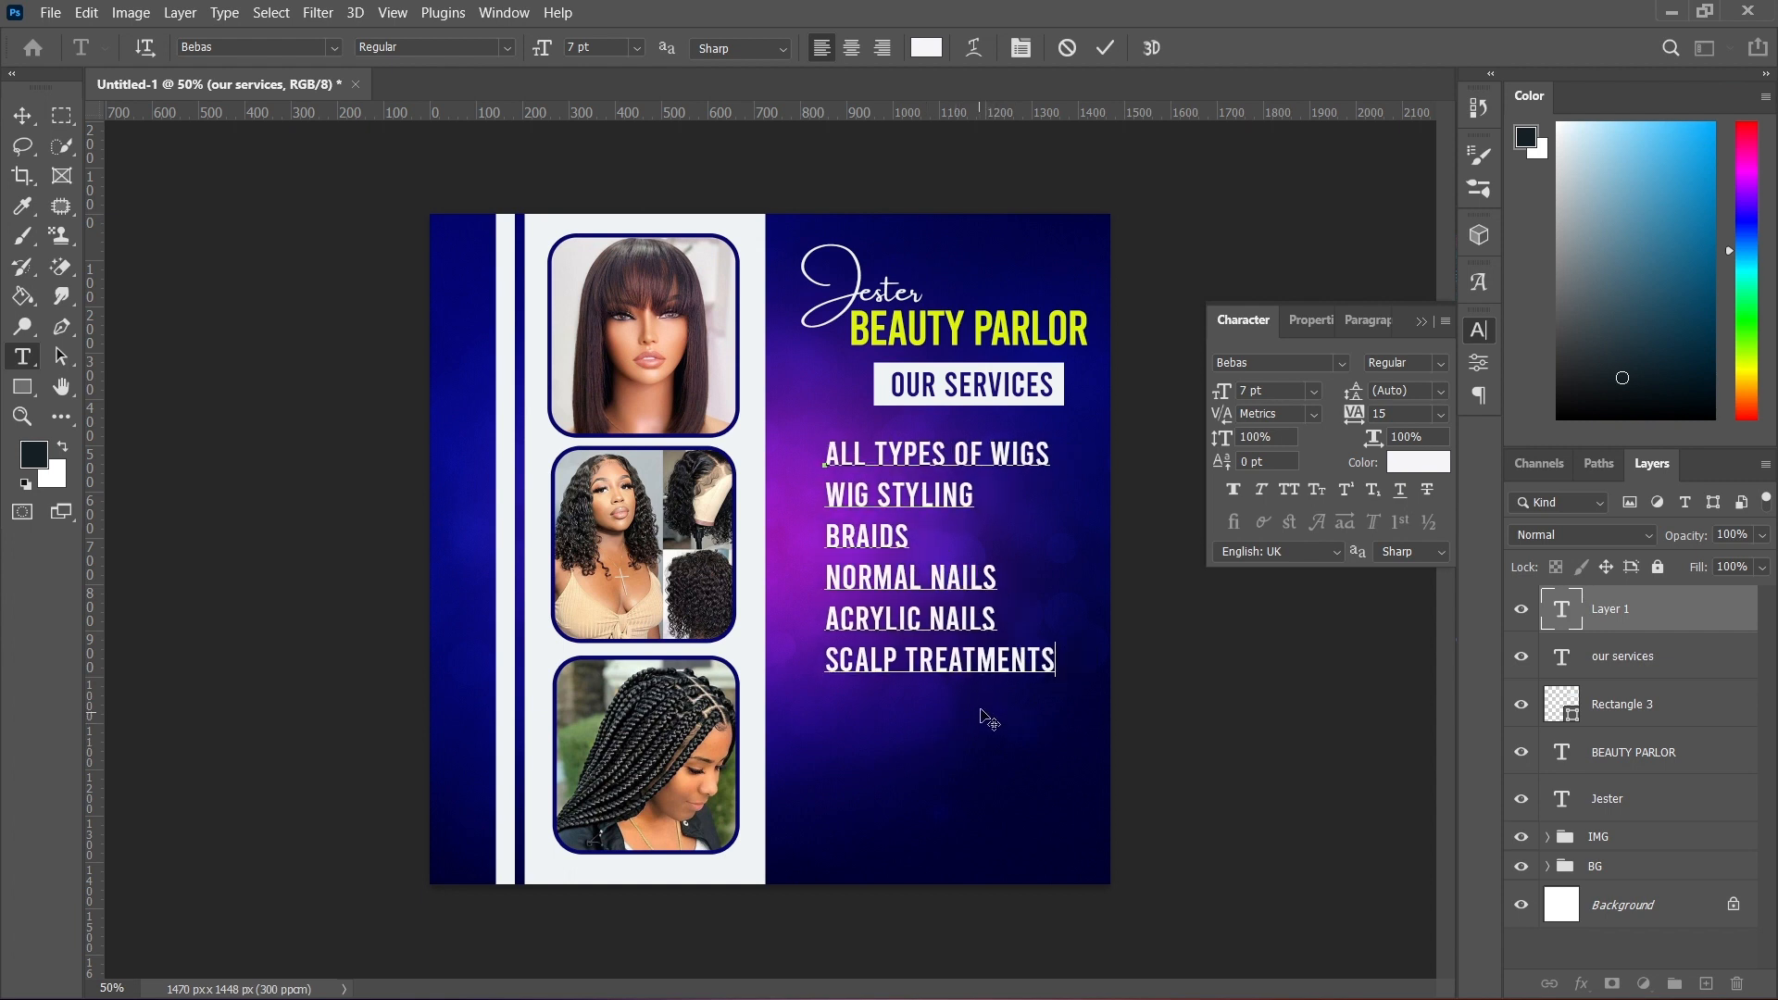
- Change the whole services list to Montserrat Regular at 4 pt
{"action": "key", "text": "ctrl+a"}
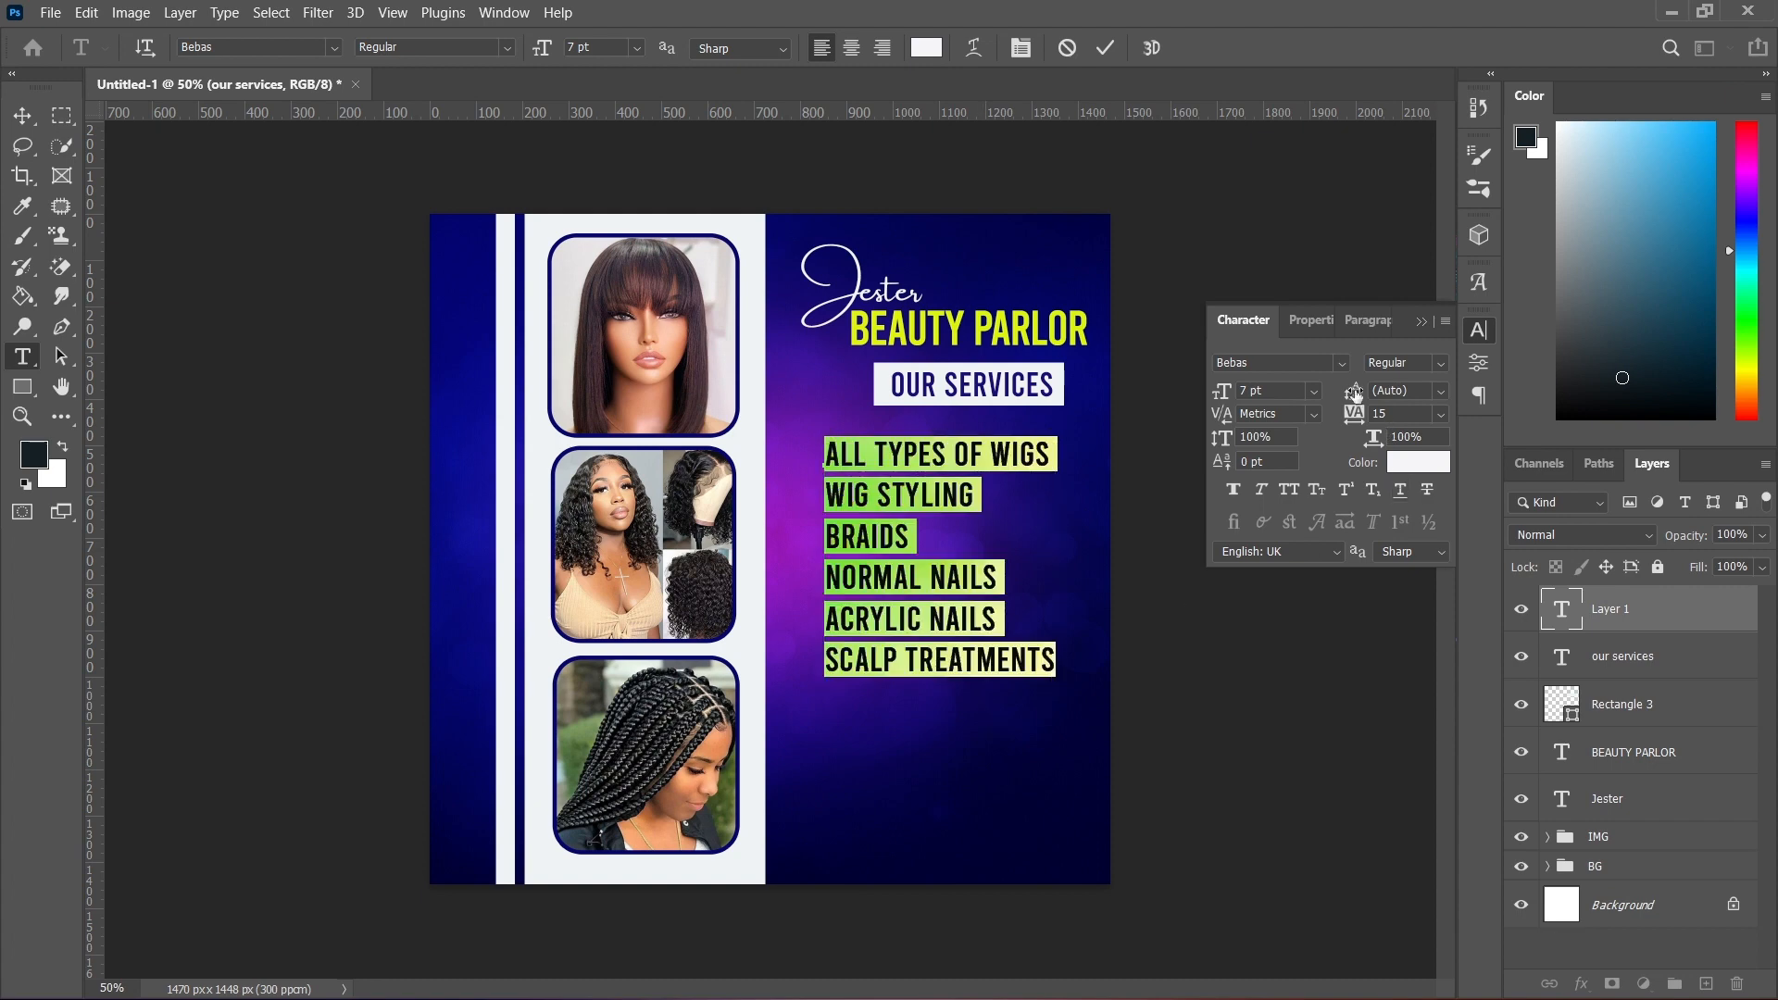
{"action": "left_click", "coordinate": [1340, 362]}
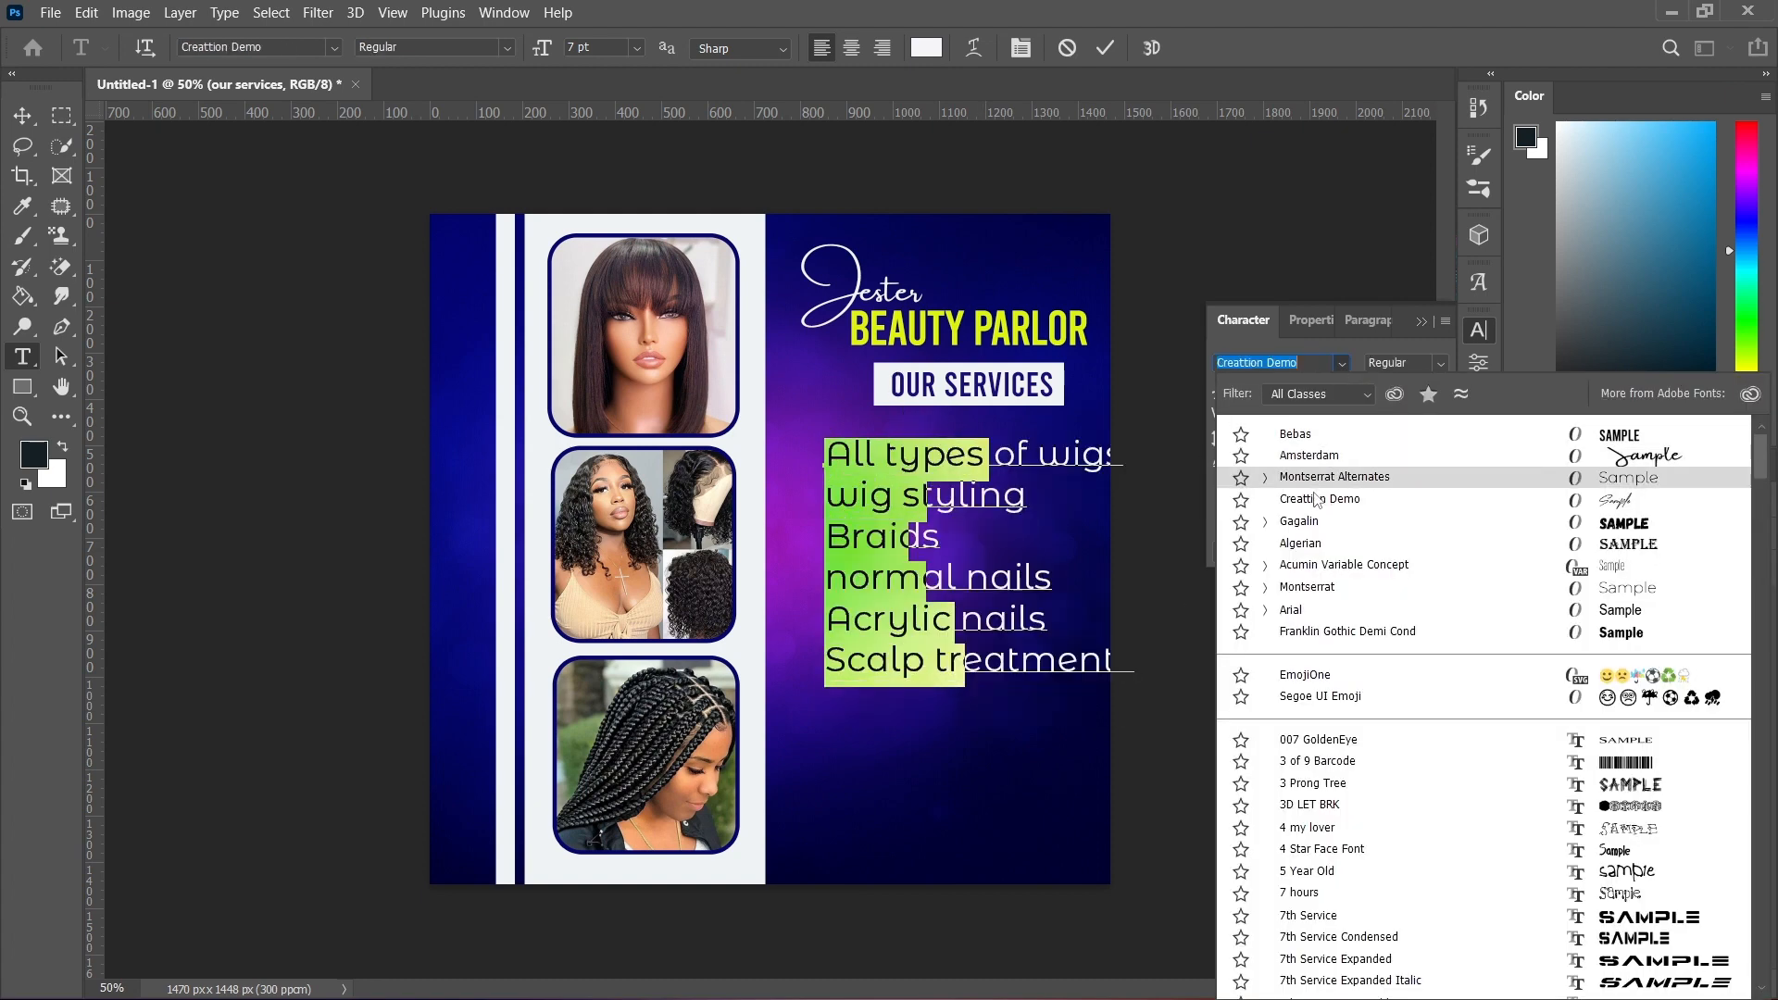
{"action": "left_click", "coordinate": [1309, 587]}
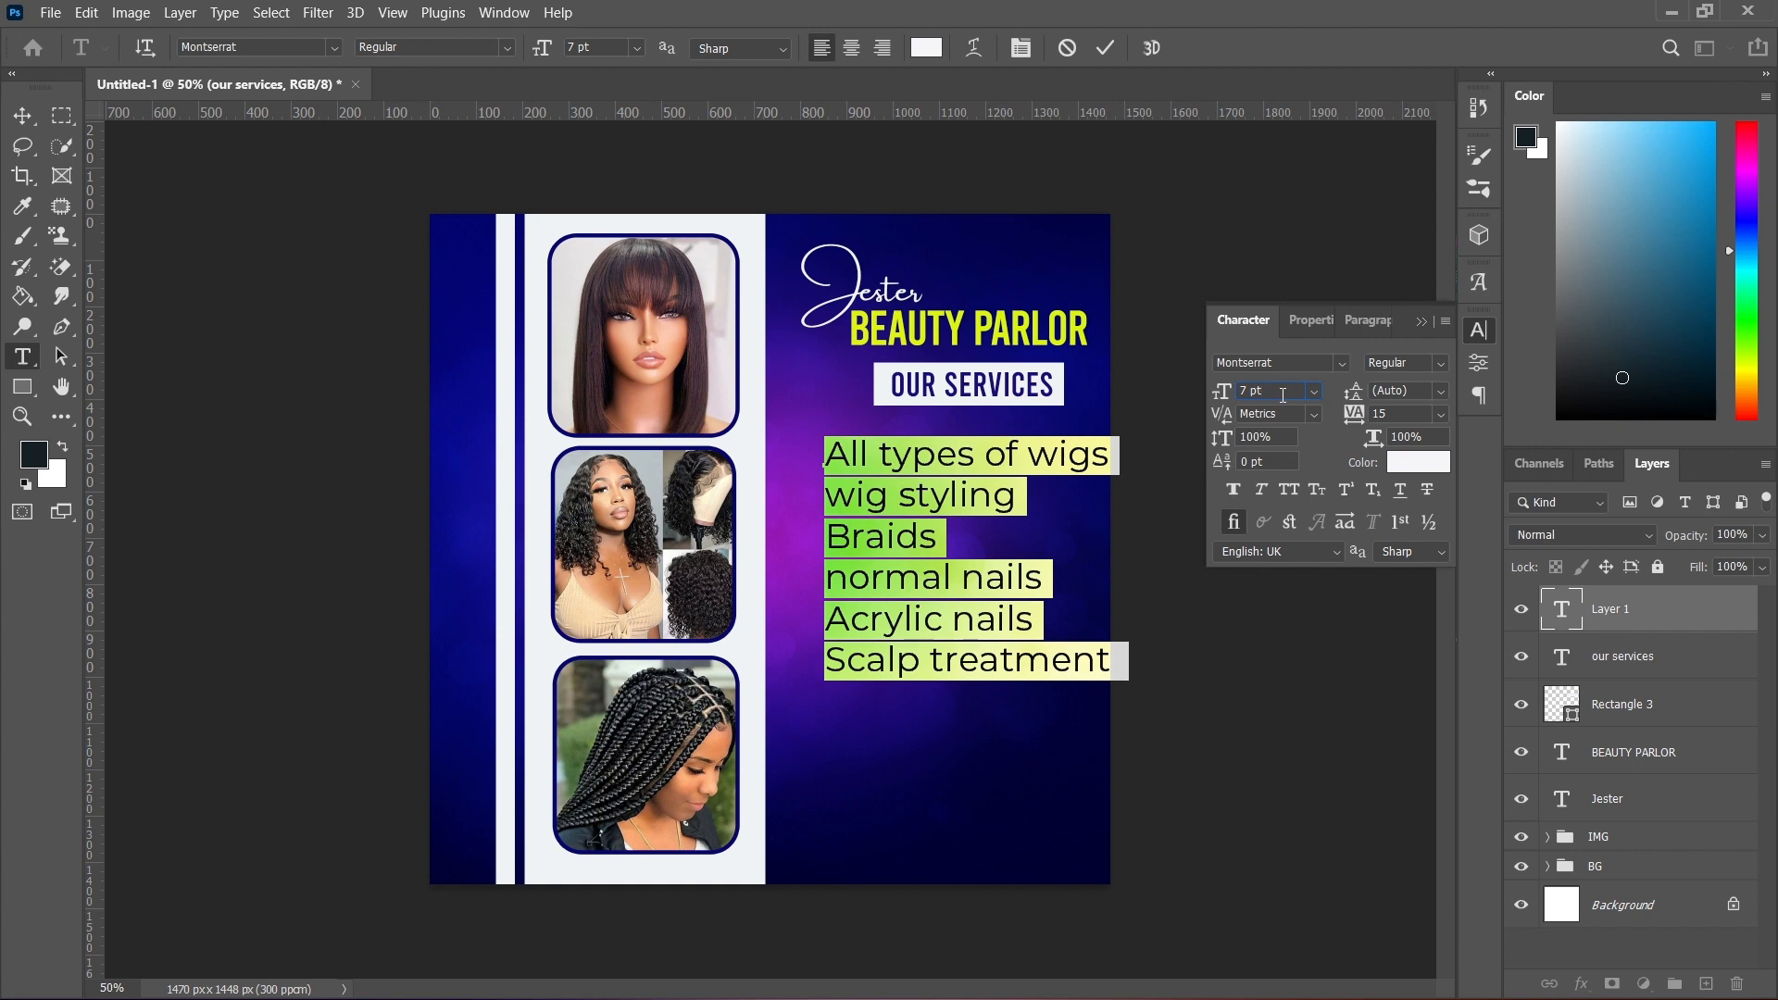
{"action": "key", "text": "Down"}
{"action": "key", "text": "Down"}
{"action": "key", "text": "Down"}
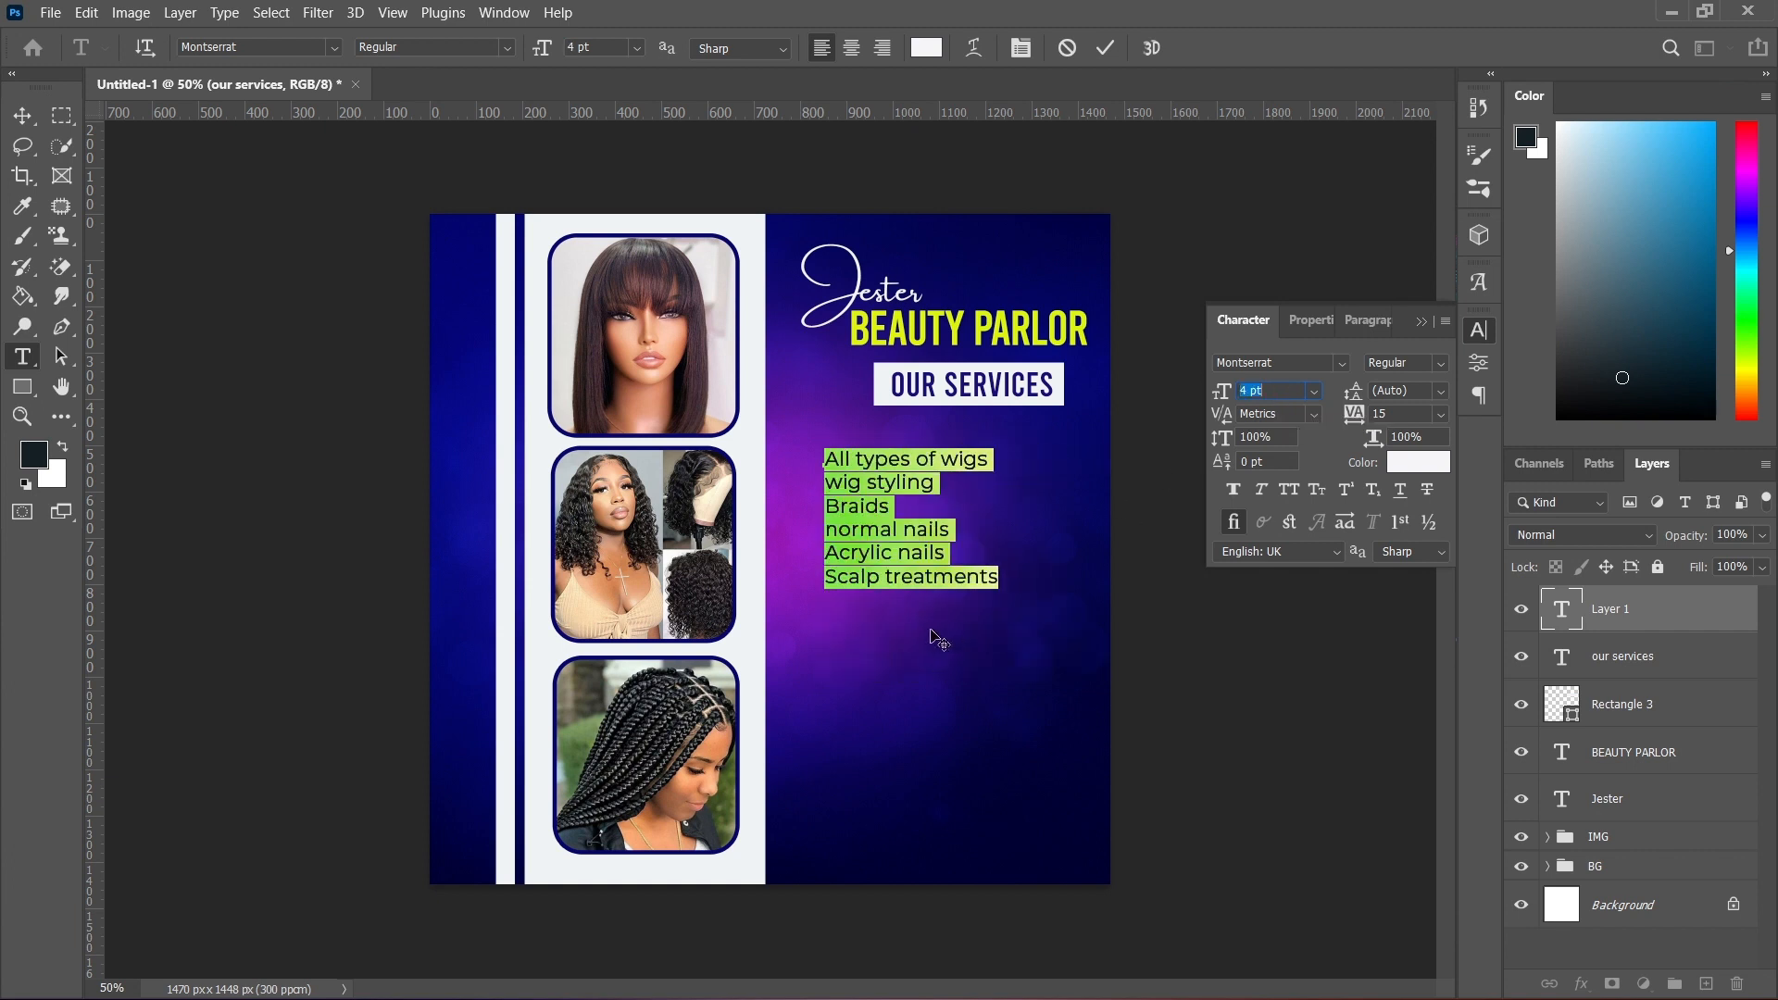
- Shift the services list slightly down and right, and set its leading to 7 pt
{"action": "left_click_drag", "start_coordinate": [923, 624], "coordinate": [941, 654]}
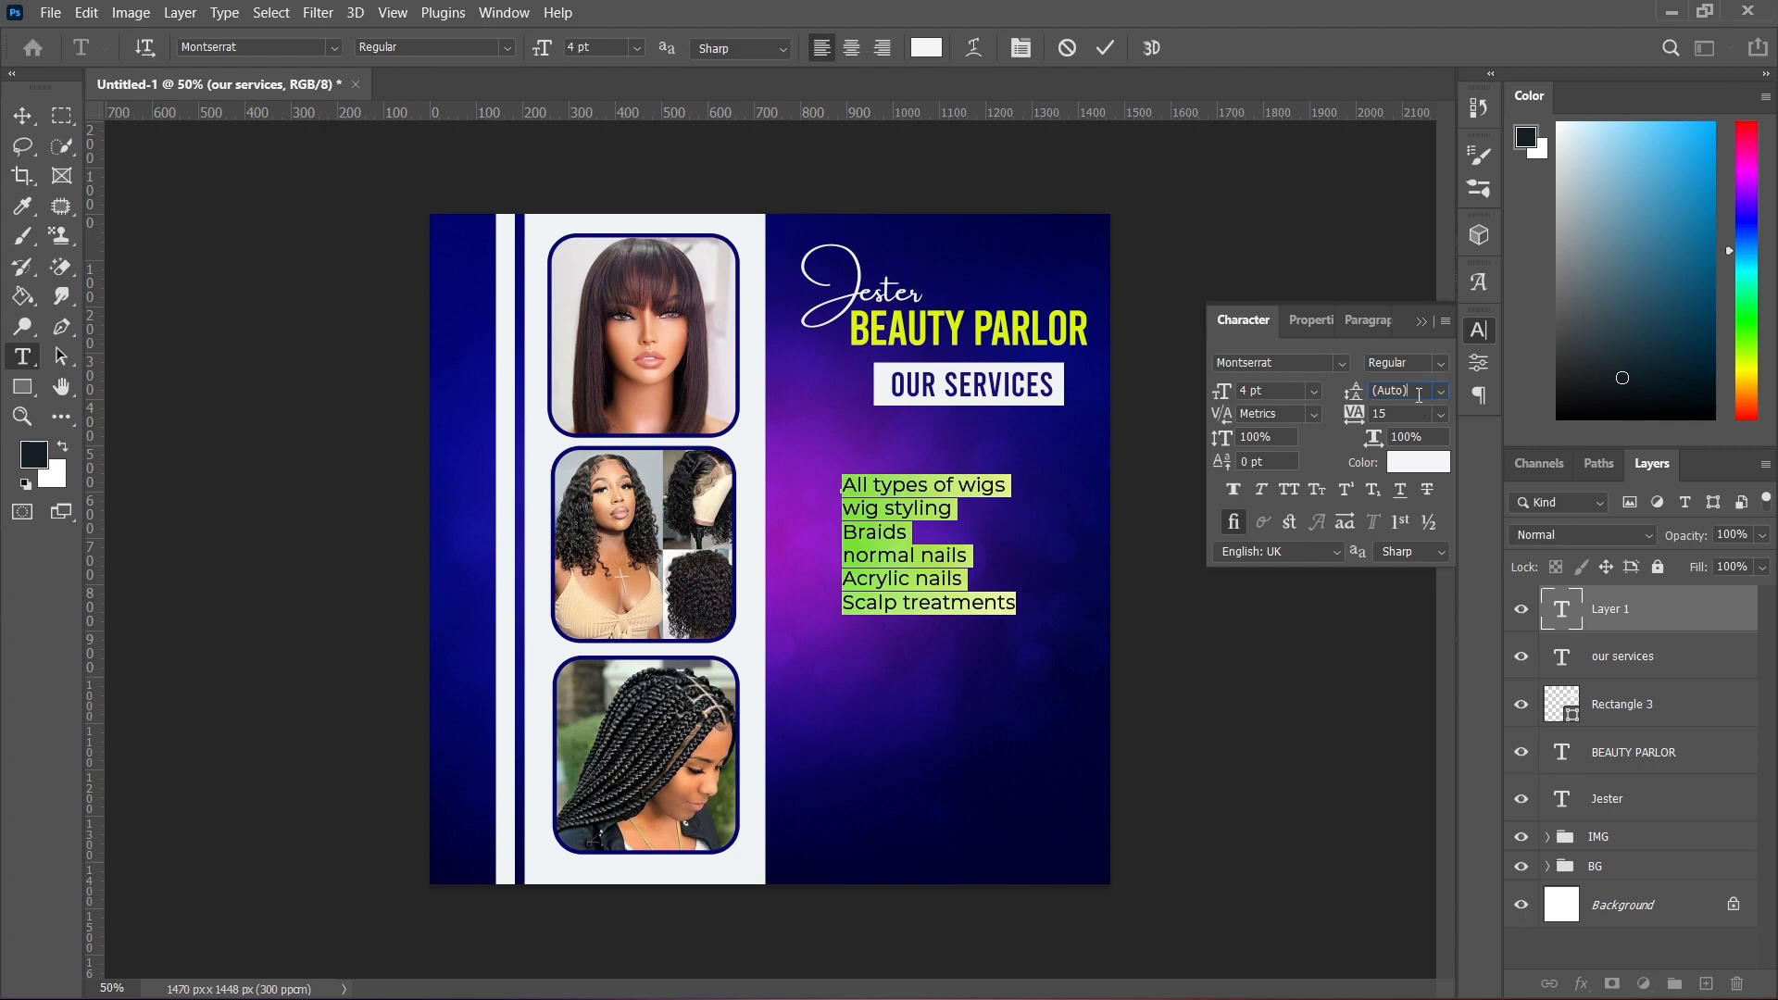
{"action": "key", "text": "Up"}
{"action": "key", "text": "Up"}
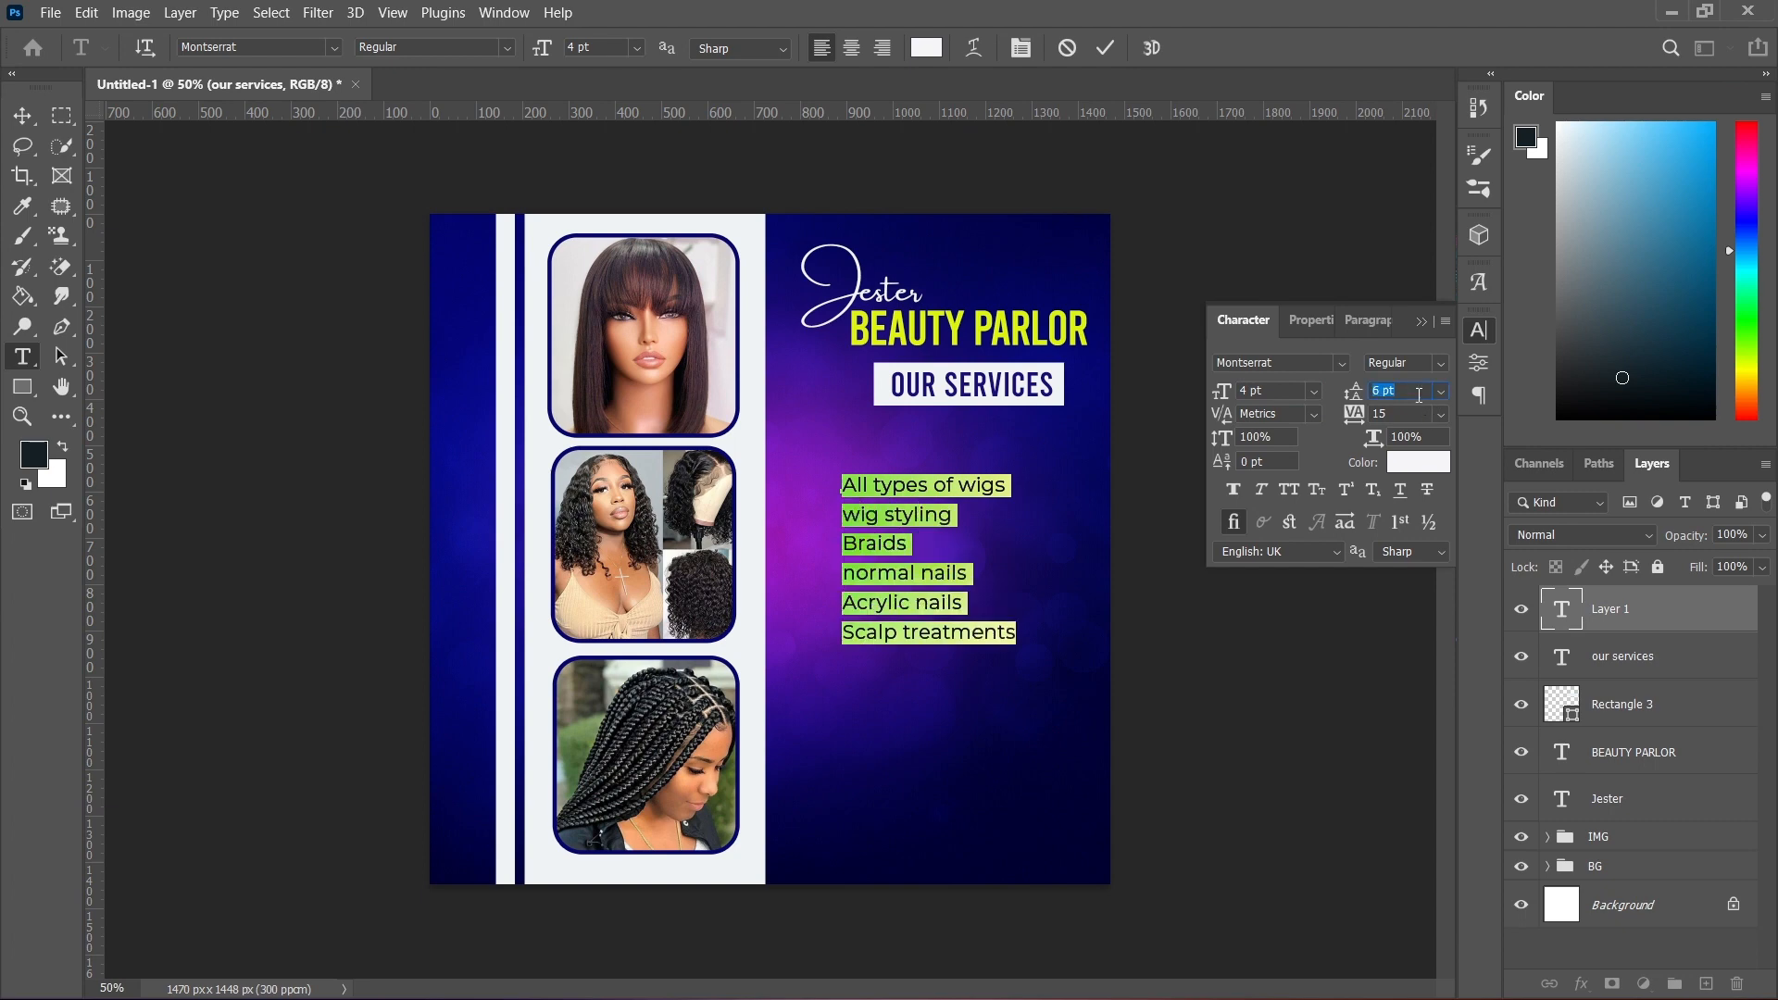
{"action": "key", "text": "Up"}
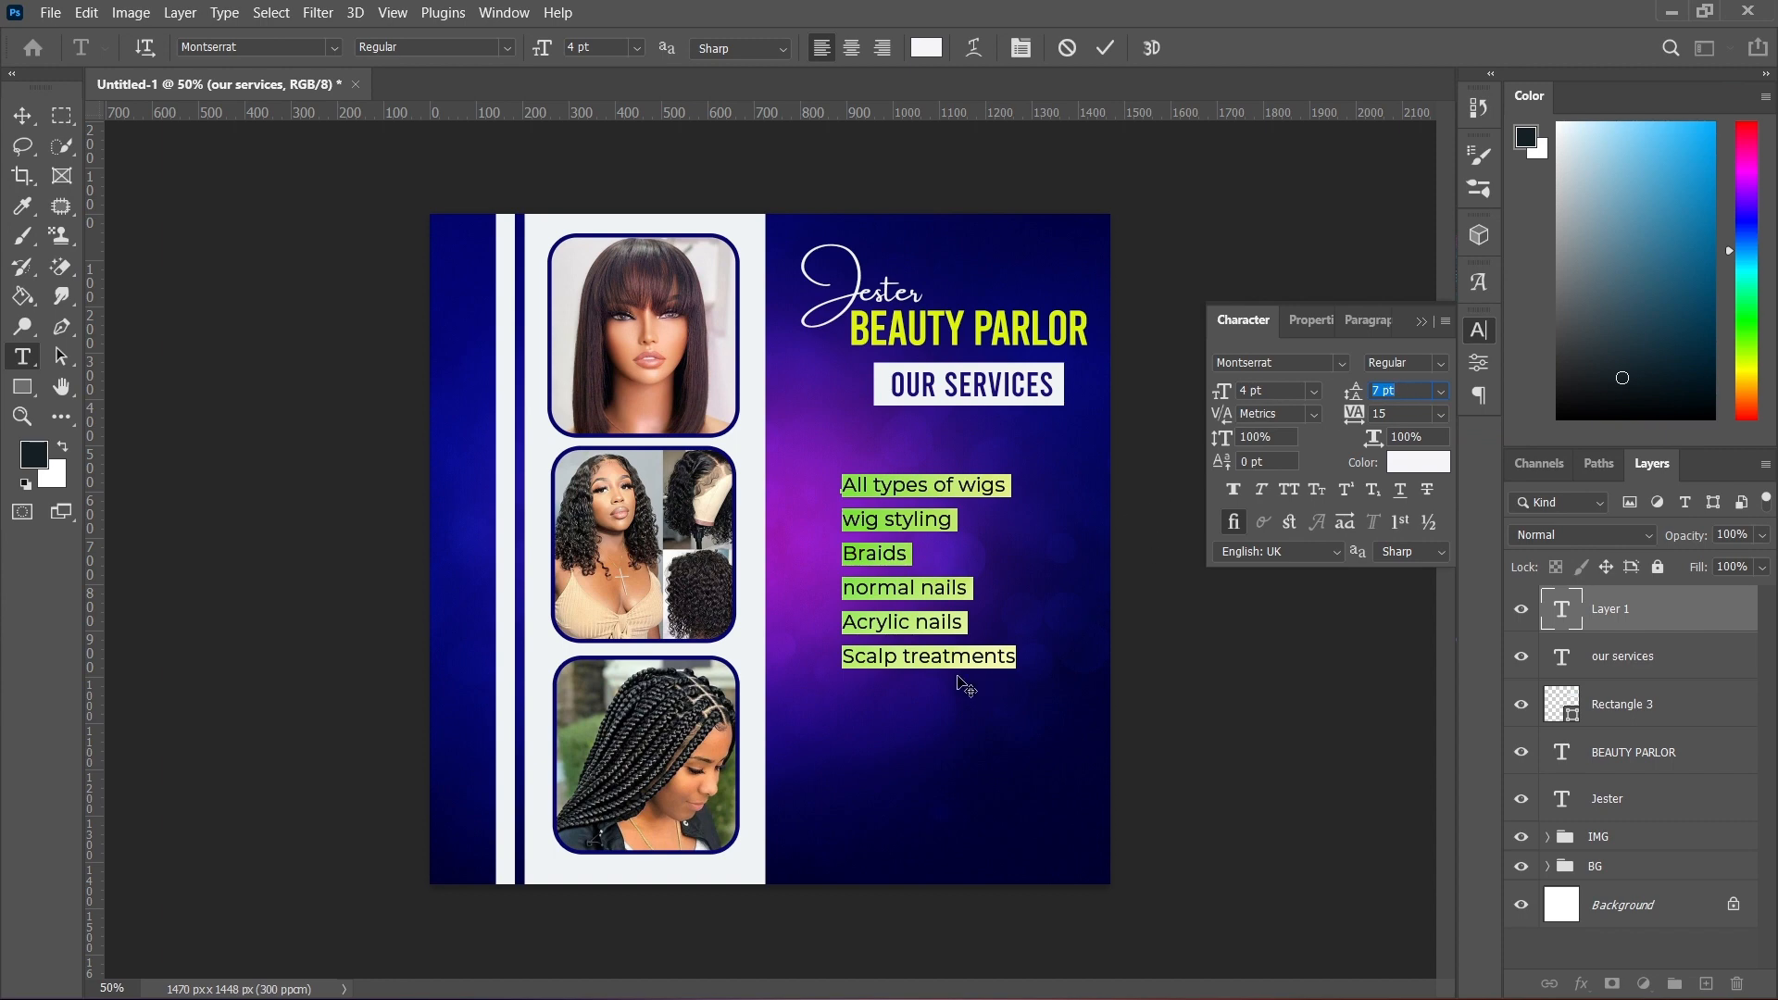
- Move the services list up closer to the OUR SERVICES heading and apply Faux Bold to it
{"action": "left_click_drag", "start_coordinate": [958, 684], "coordinate": [964, 651]}
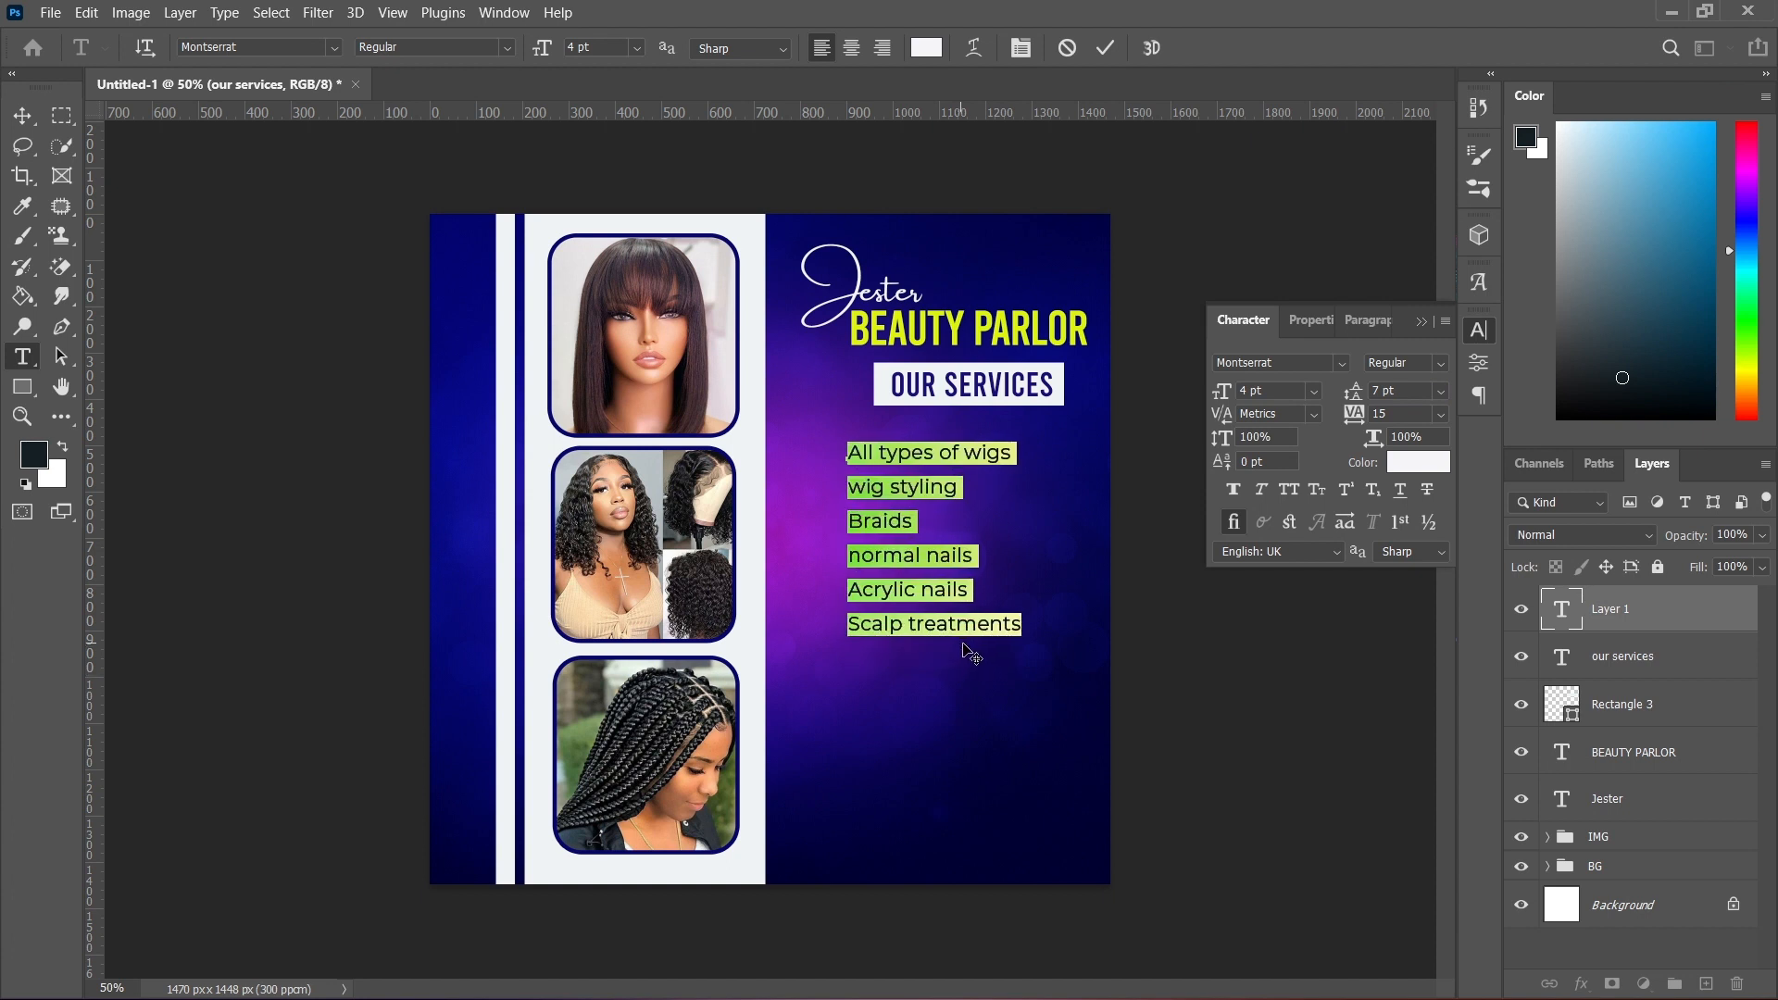
{"action": "left_click_drag", "start_coordinate": [968, 651], "coordinate": [957, 639]}
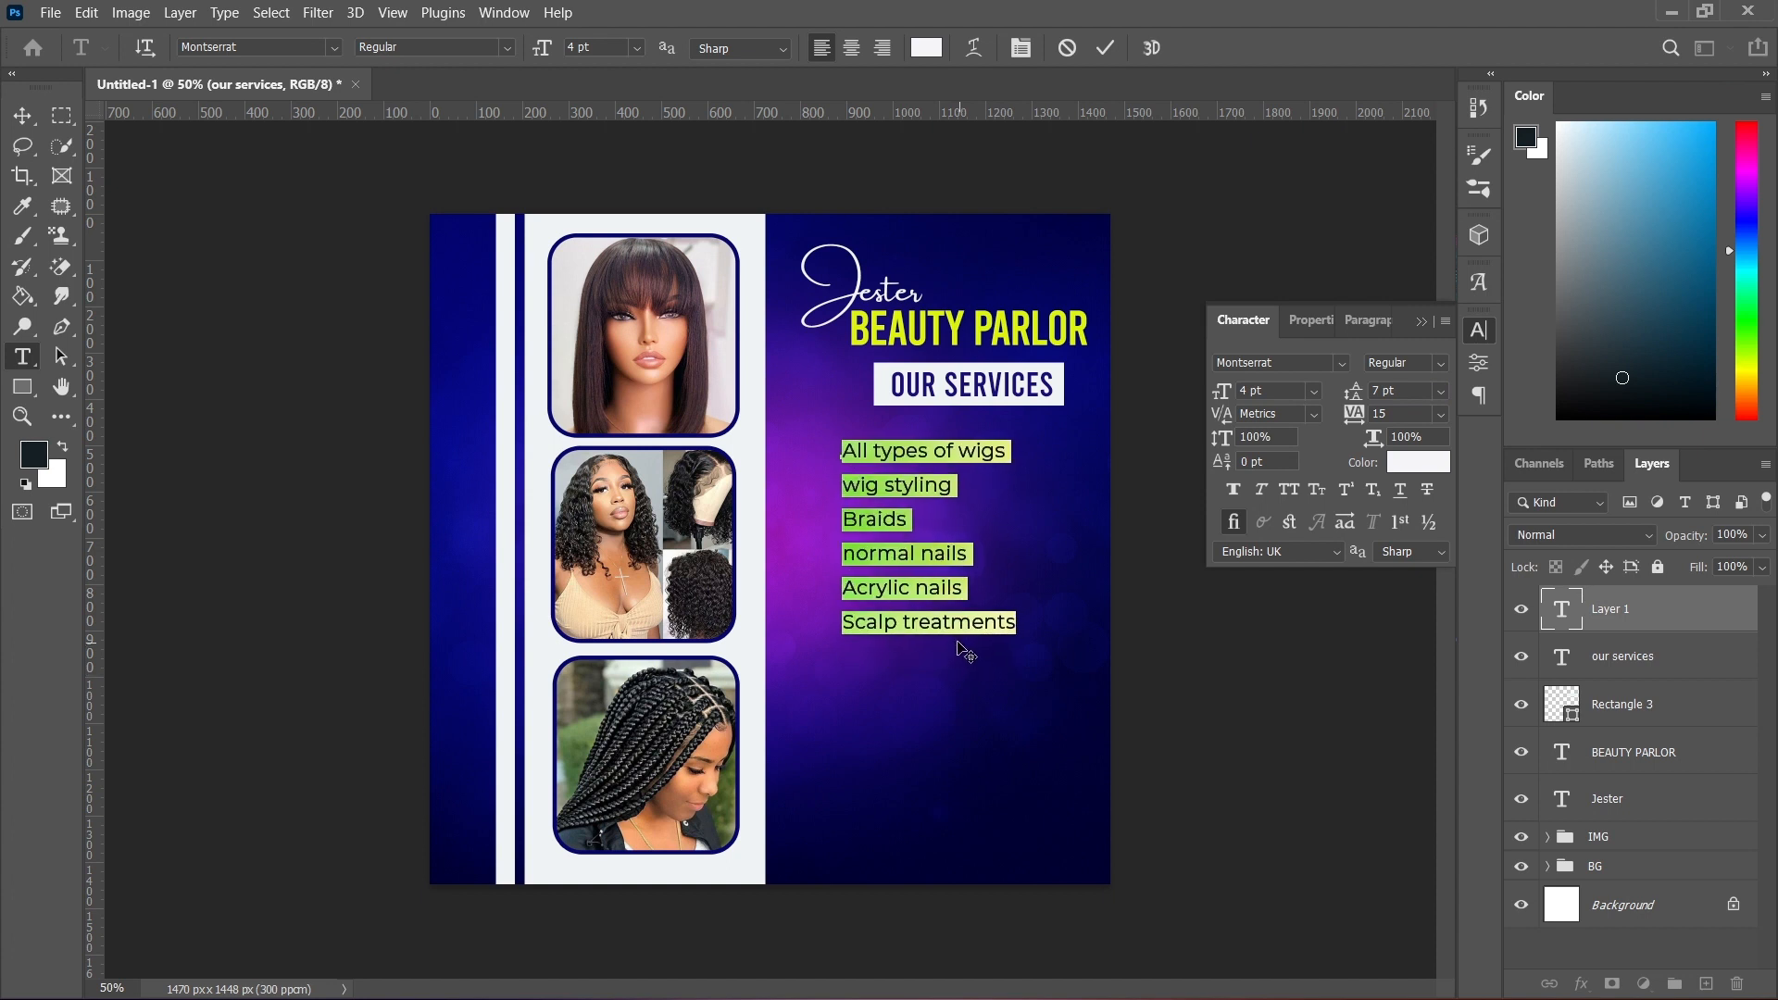
{"action": "left_click", "coordinate": [1109, 47]}
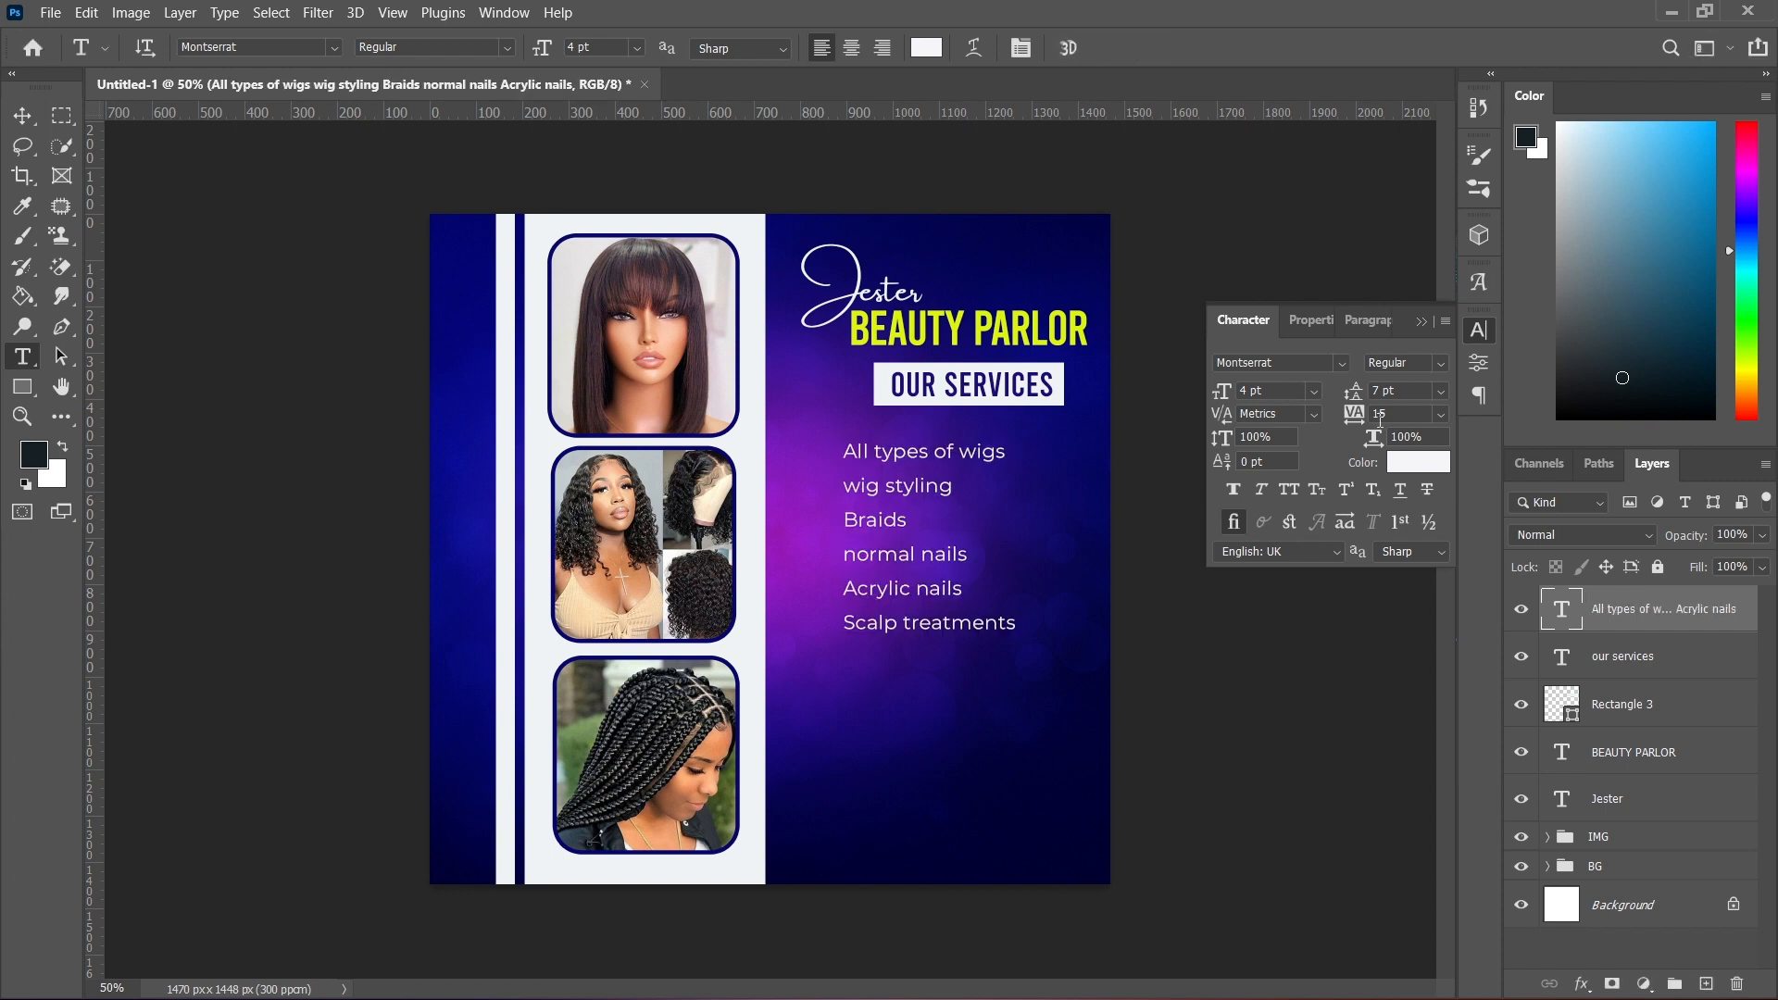
{"action": "left_click", "coordinate": [1241, 485]}
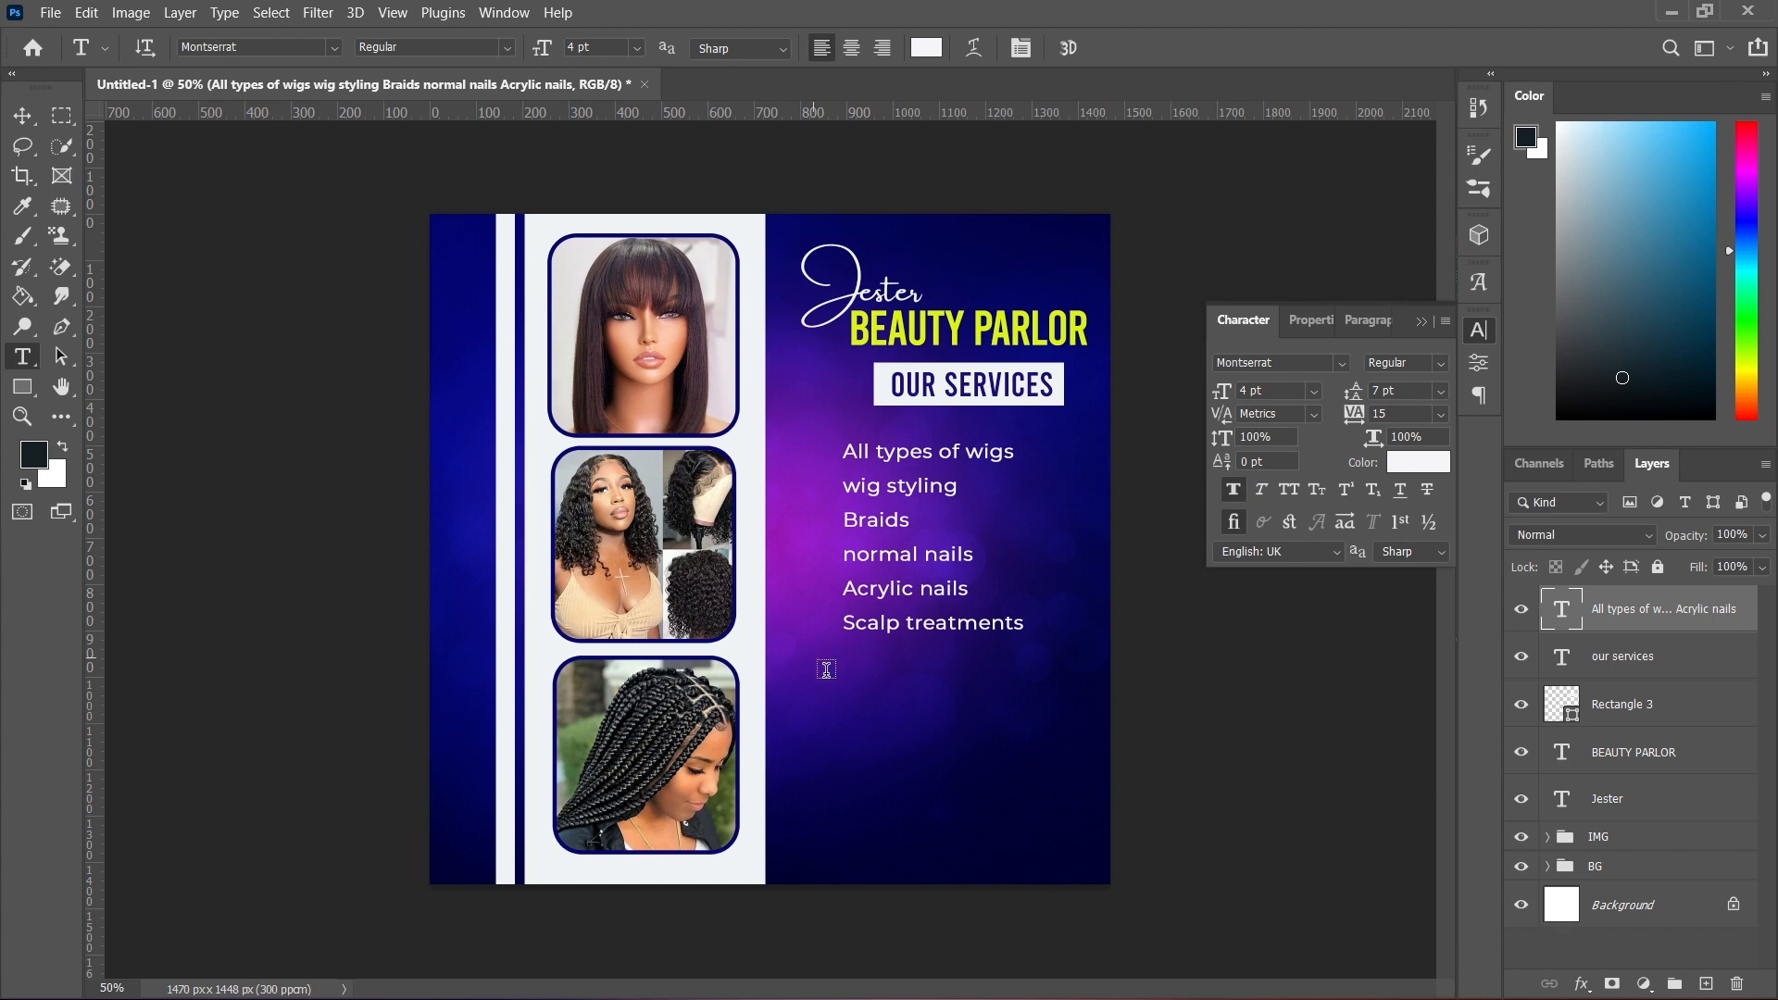
- Draw a small circle about 25 px wide as a bullet just before the All types of wigs line
{"action": "left_click", "coordinate": [22, 386]}
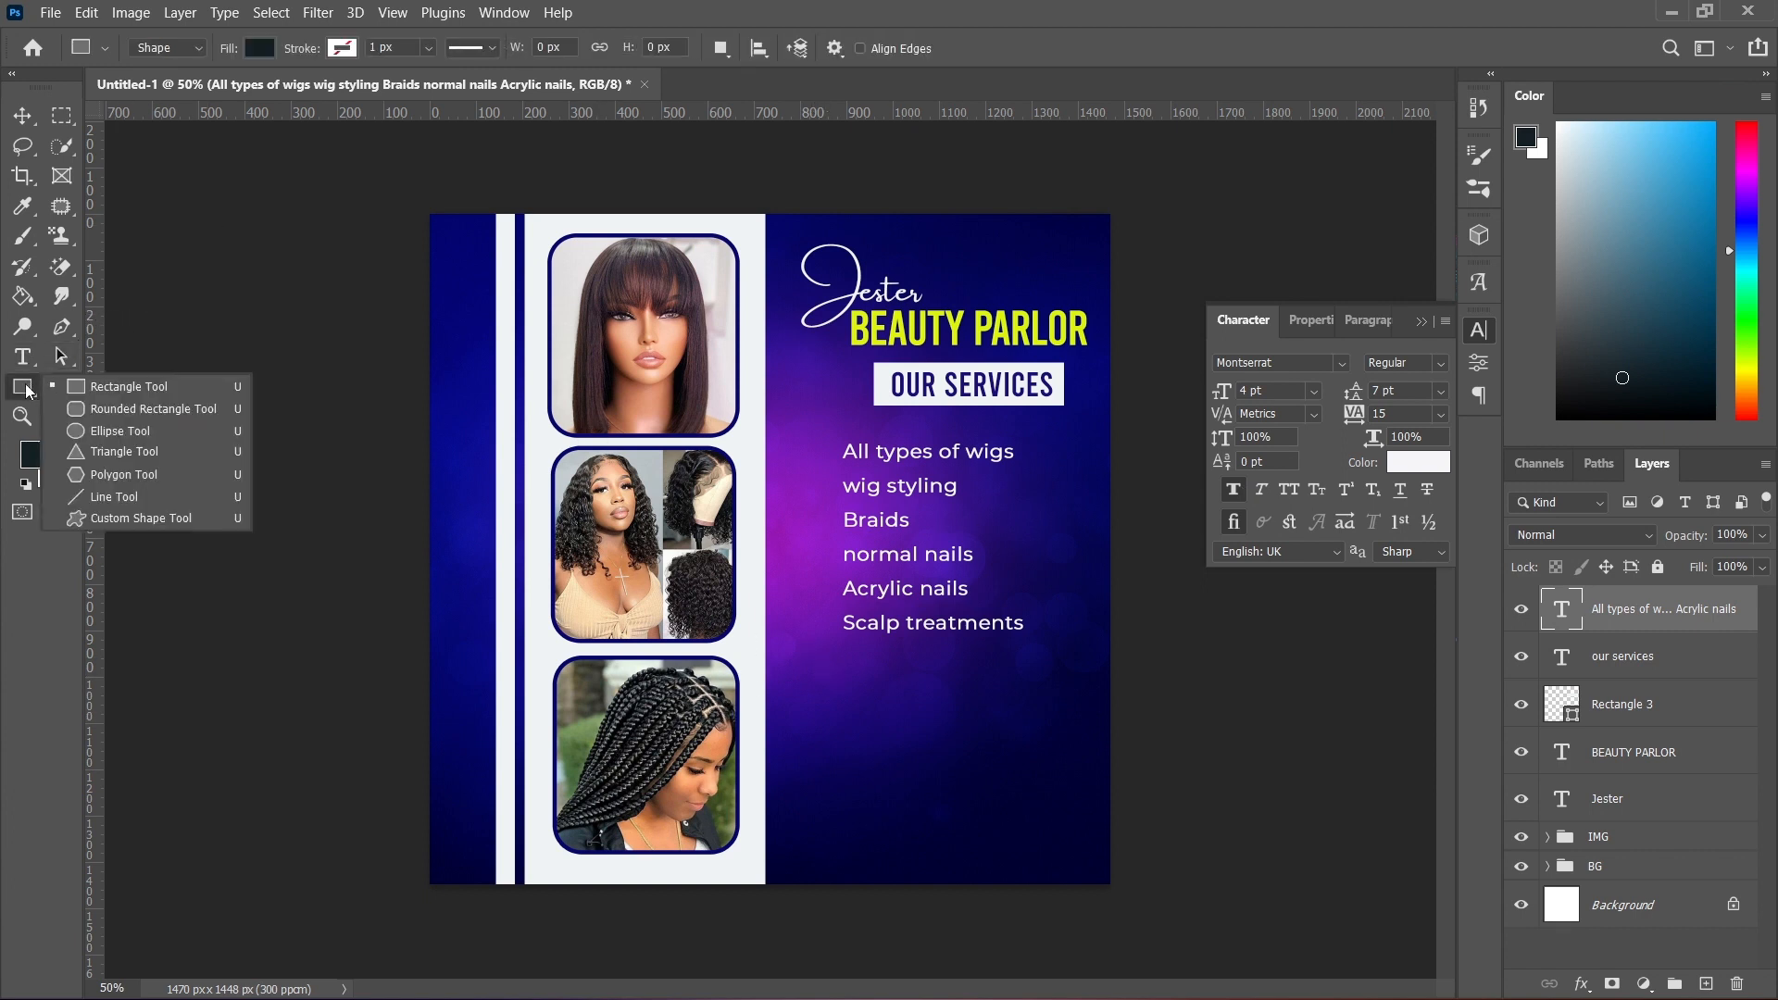
{"action": "left_click", "coordinate": [91, 433]}
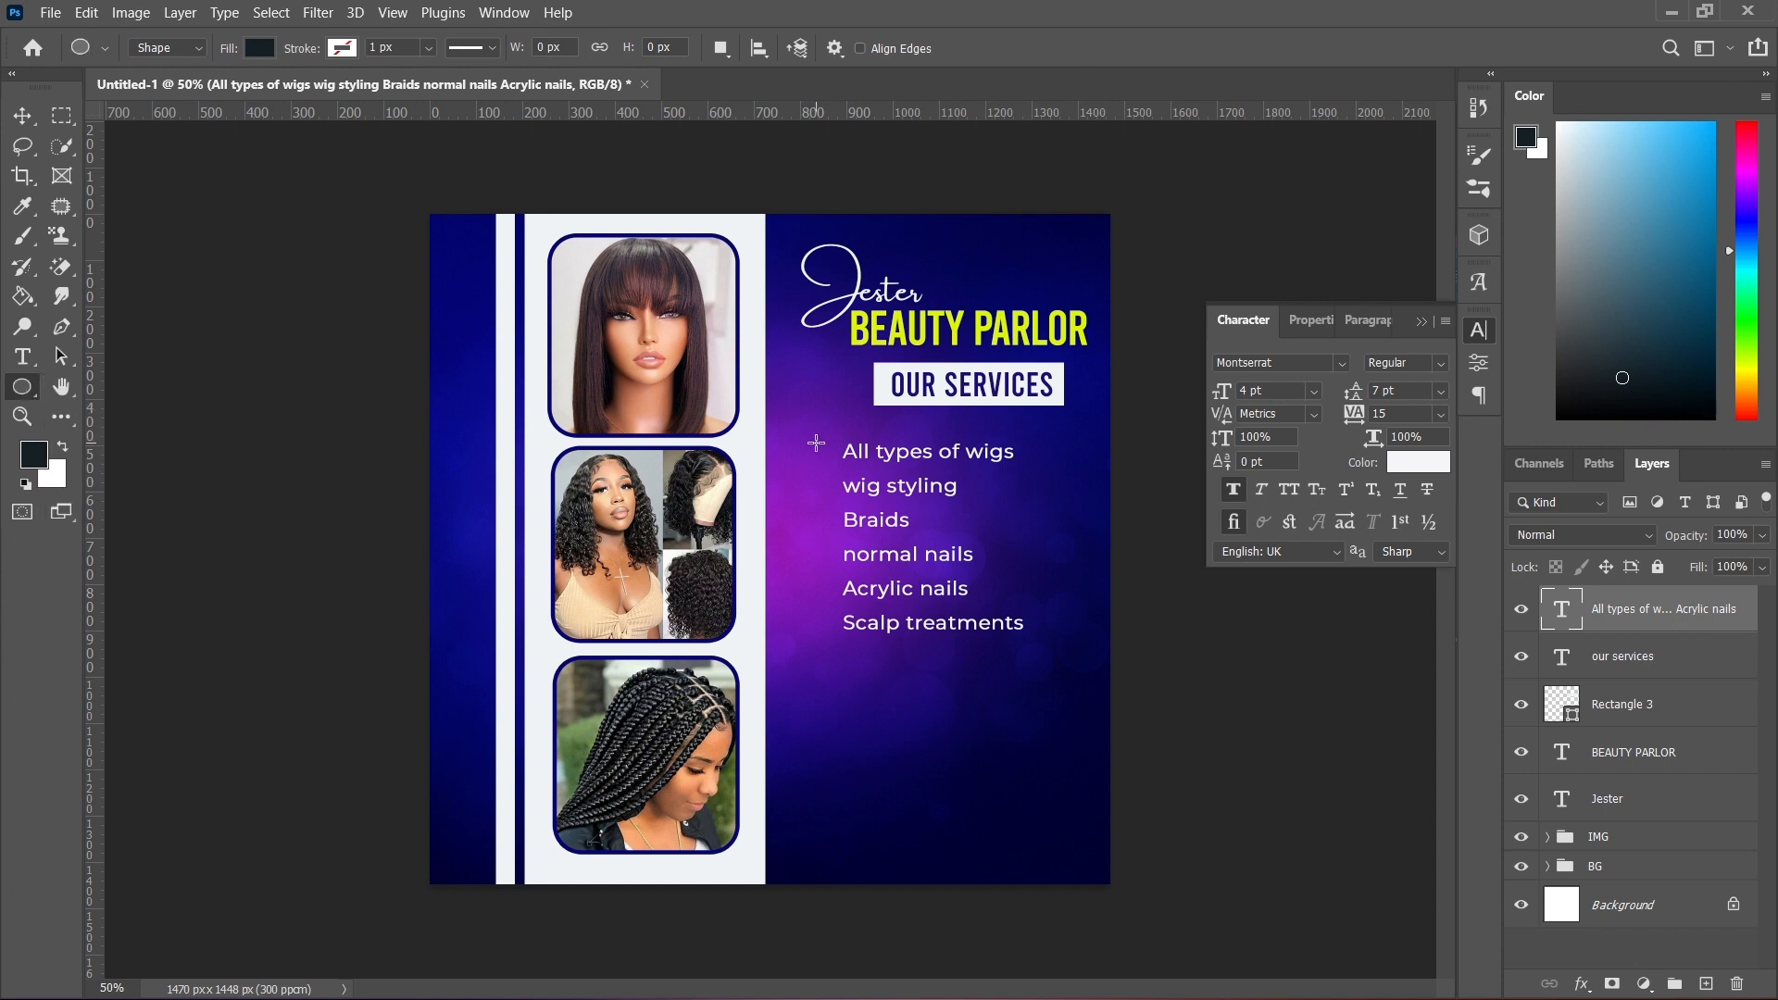
{"action": "left_click_drag", "start_coordinate": [816, 443], "coordinate": [826, 453]}
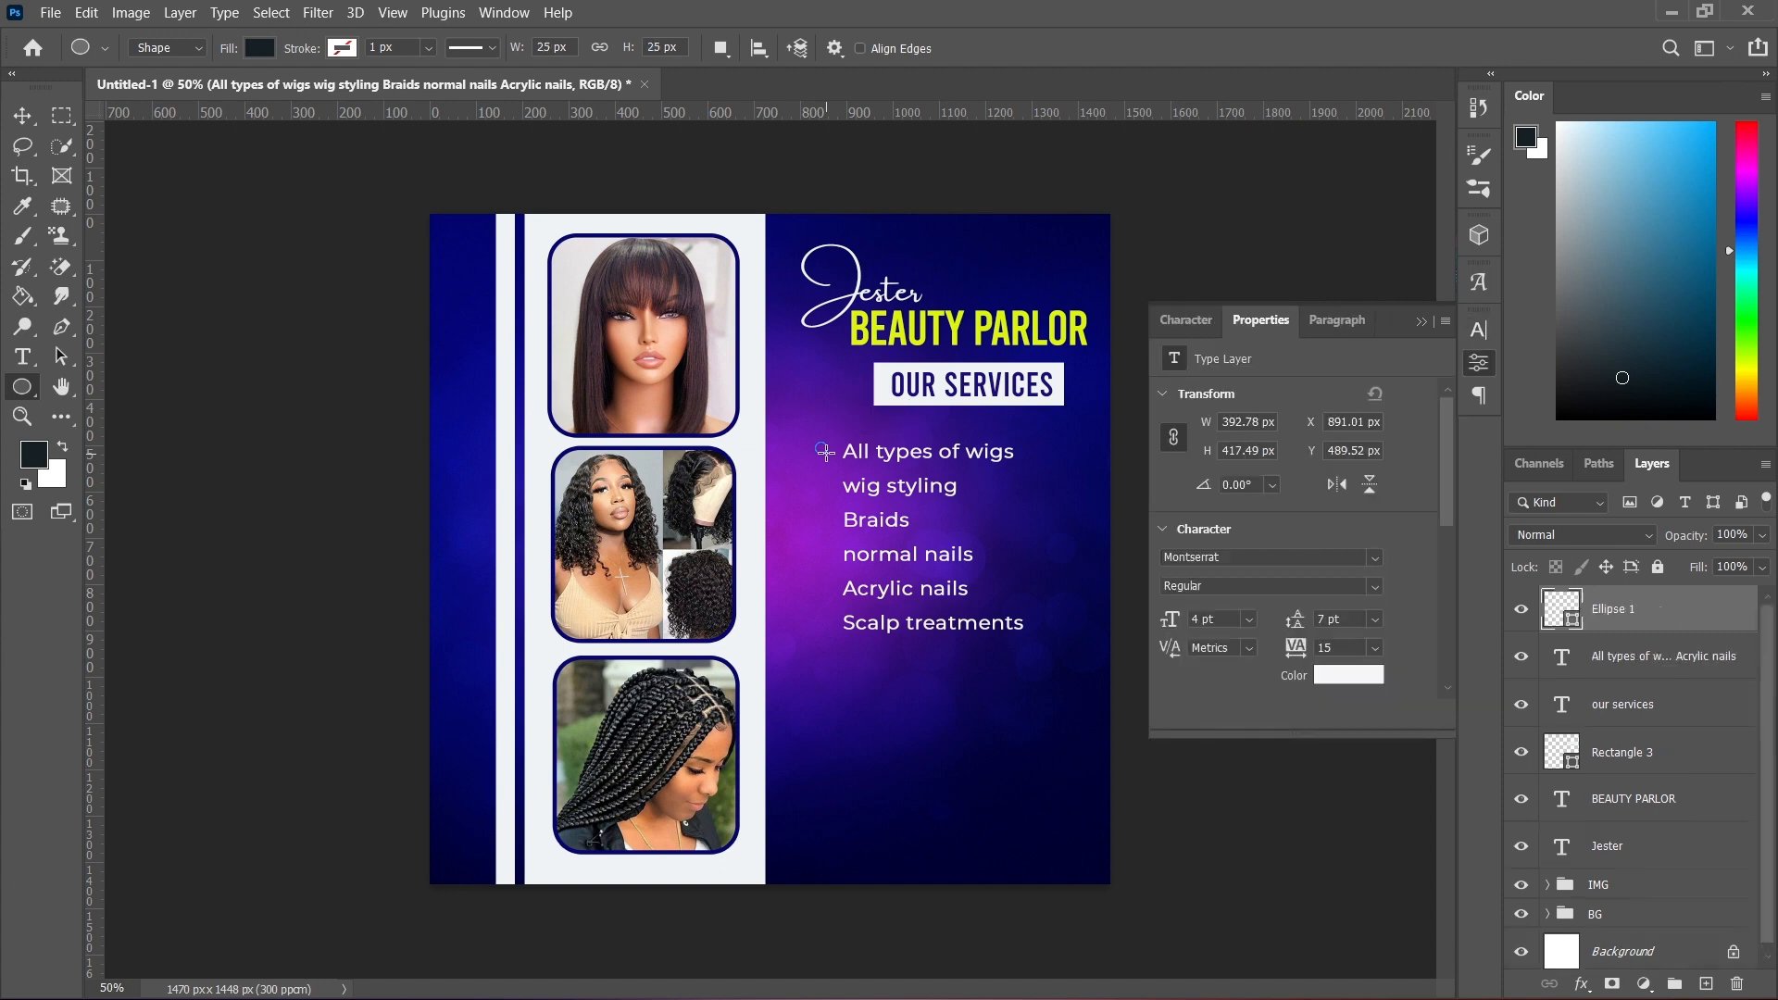
- Fill the bullet circle with white and place a duplicate of it straight below, before the wig styling line
{"action": "left_click", "coordinate": [1237, 558]}
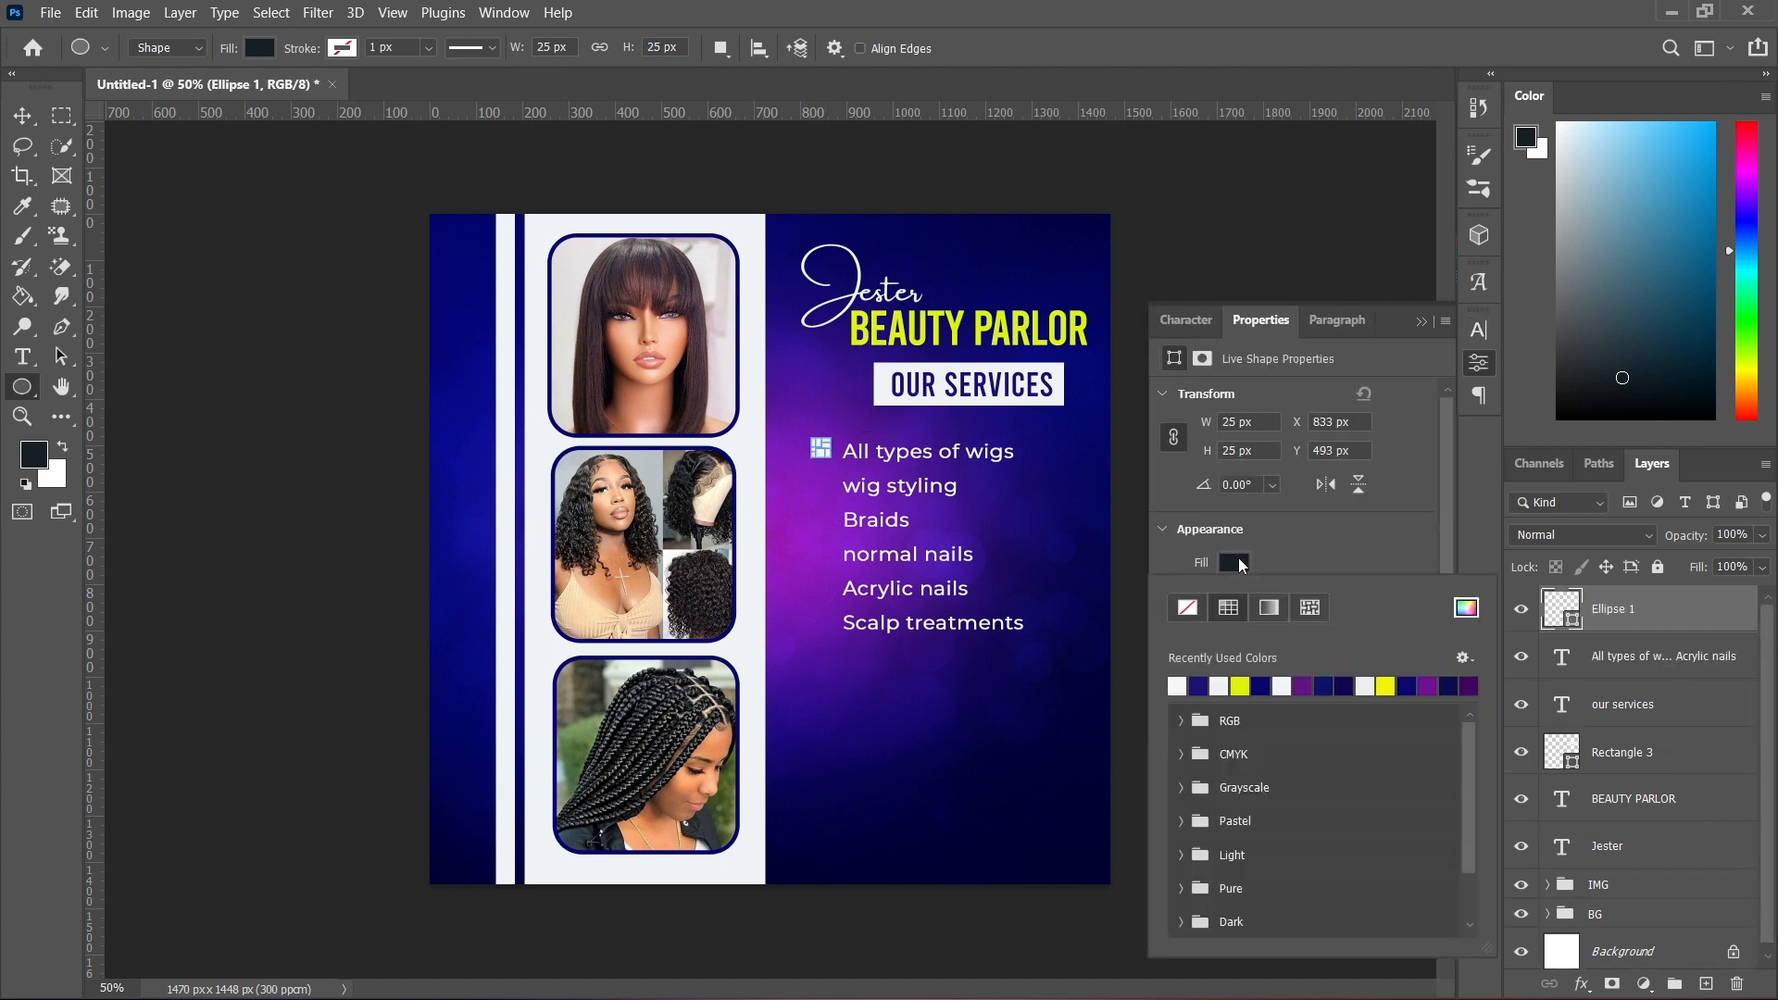
{"action": "left_click", "coordinate": [1180, 687]}
{"action": "left_click", "coordinate": [26, 128]}
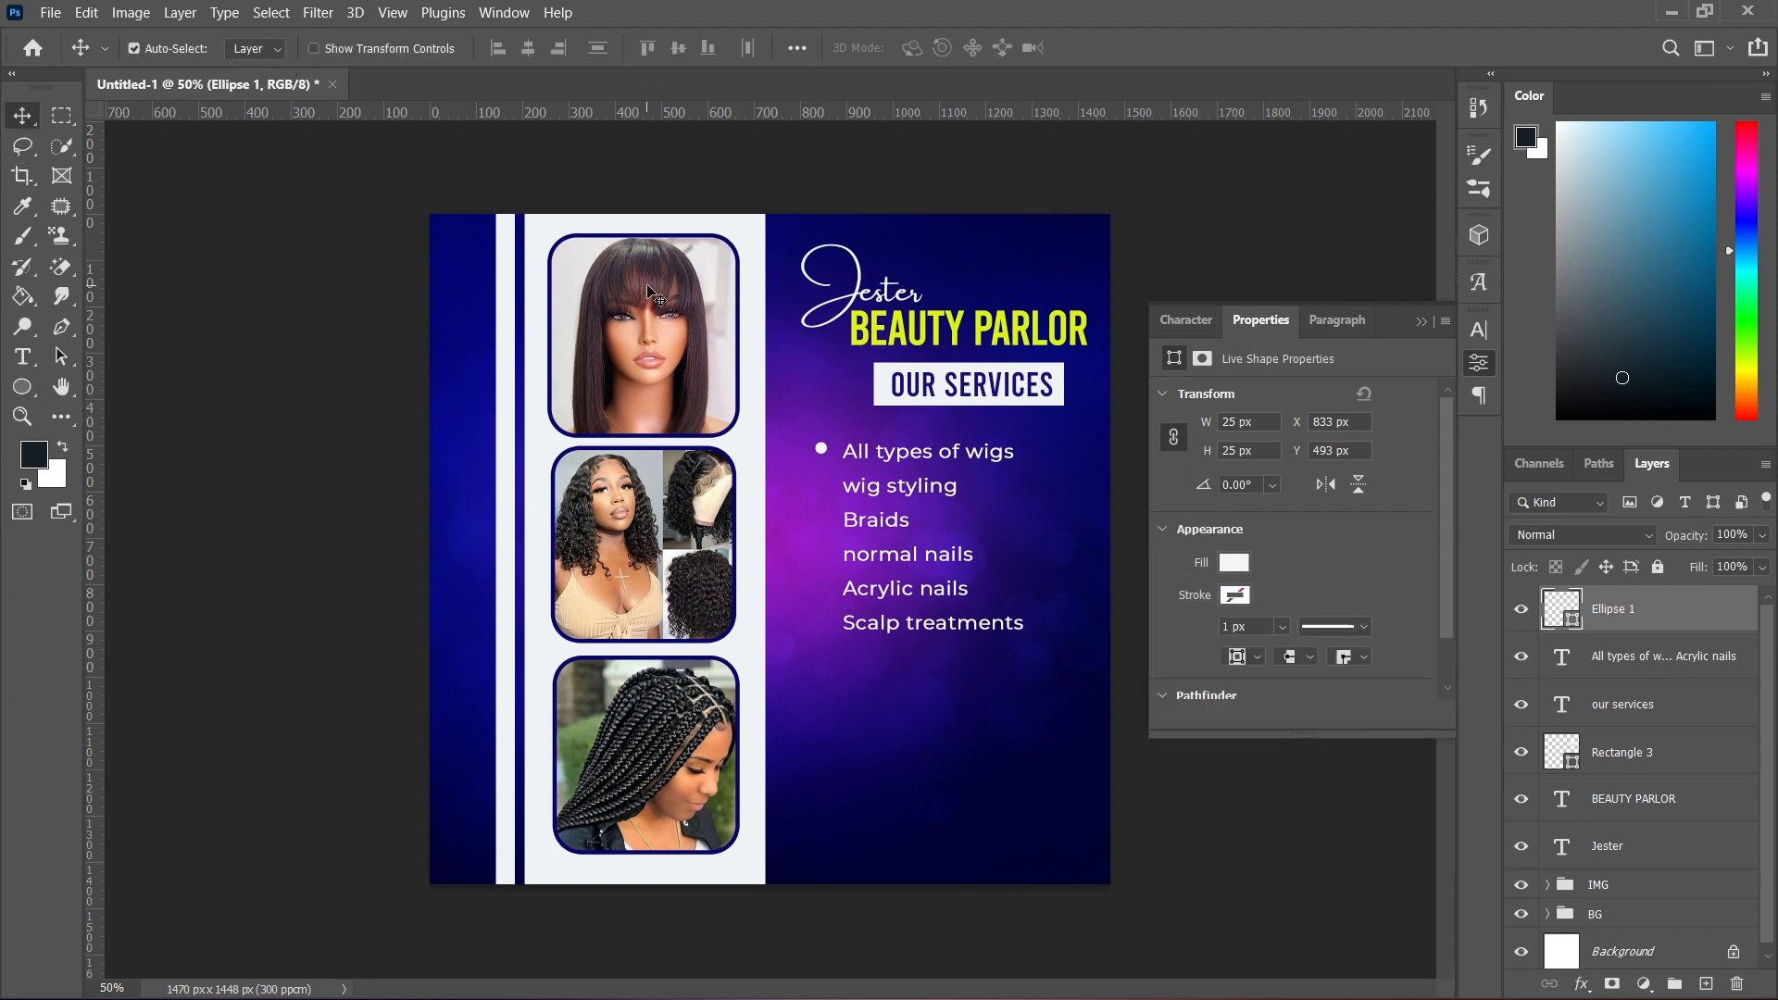
{"action": "key", "text": "ctrl+j"}
{"action": "key", "text": "shift+Down"}
{"action": "key", "text": "shift+Down"}
{"action": "key", "text": "shift+Down"}
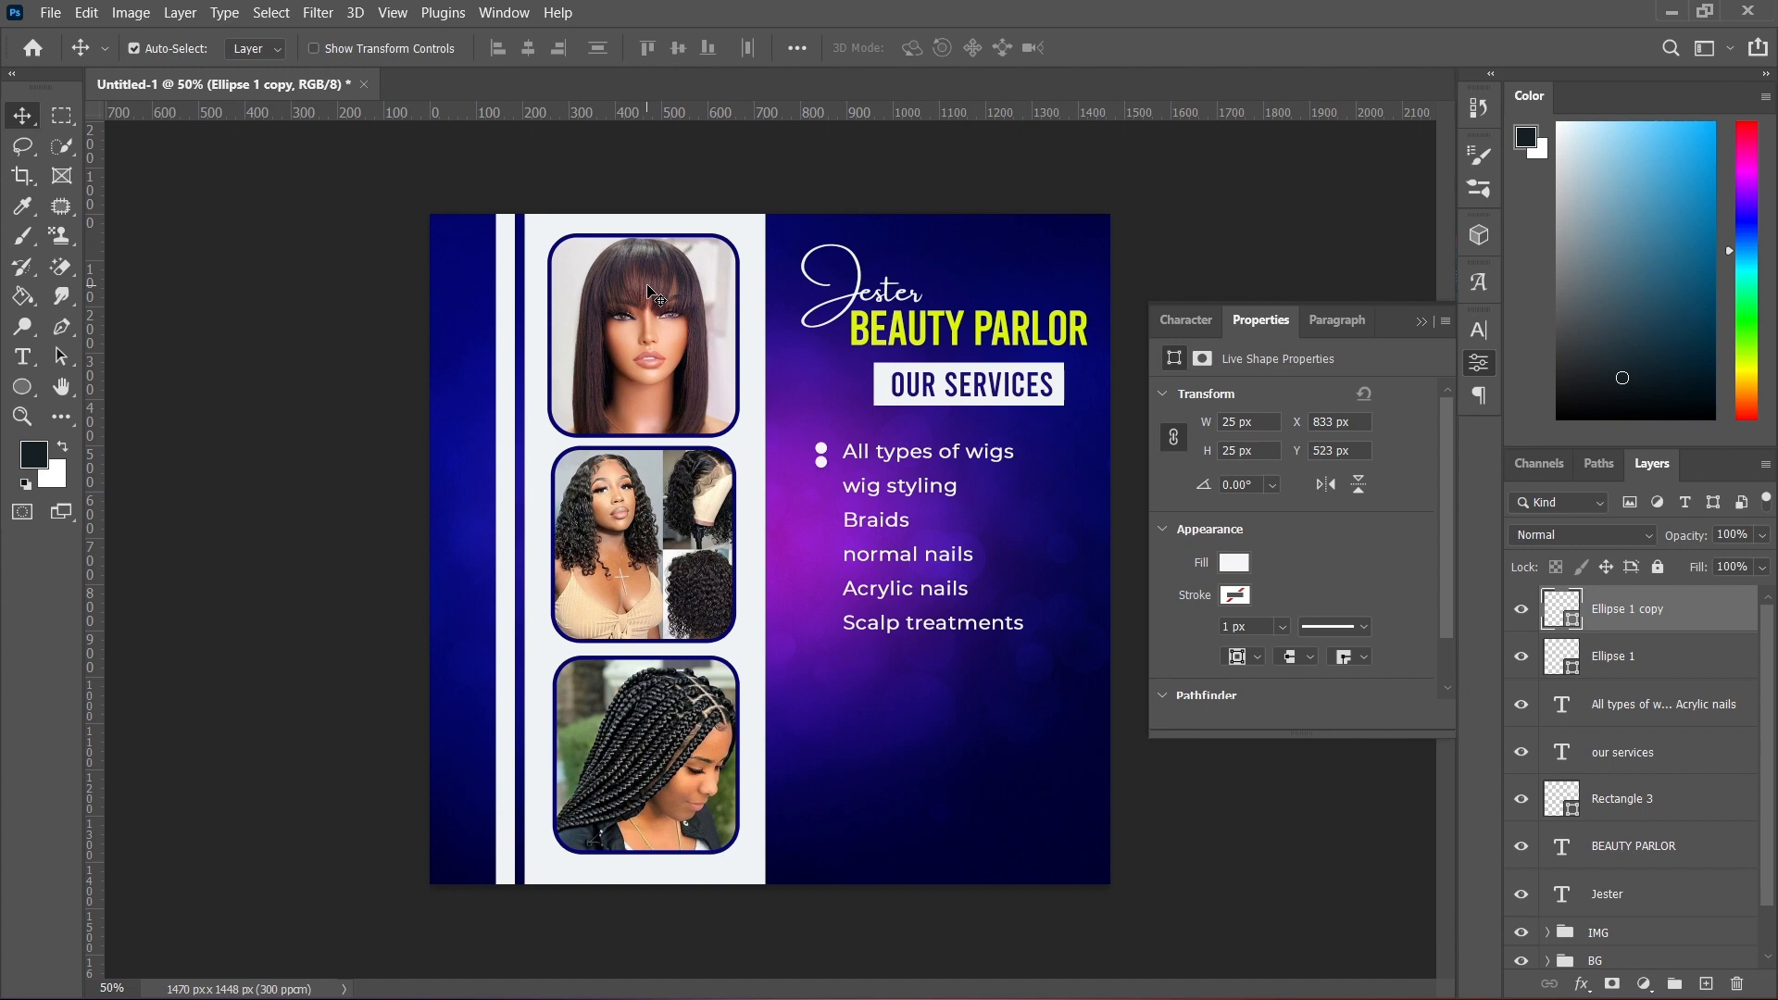
{"action": "key", "text": "shift+Down"}
{"action": "key", "text": "shift+Down"}
{"action": "key", "text": "shift+Down"}
{"action": "key", "text": "shift+Down"}
{"action": "key", "text": "shift+Down"}
- Duplicate the wig styling bullet and move the copy straight down to the Braids line
{"action": "key", "text": "ctrl+j"}
{"action": "key", "text": "shift+Down"}
{"action": "key", "text": "shift+Down"}
{"action": "key", "text": "shift+Down"}
{"action": "key", "text": "shift+Down"}
{"action": "key", "text": "shift+Down"}
{"action": "key", "text": "shift+Down"}
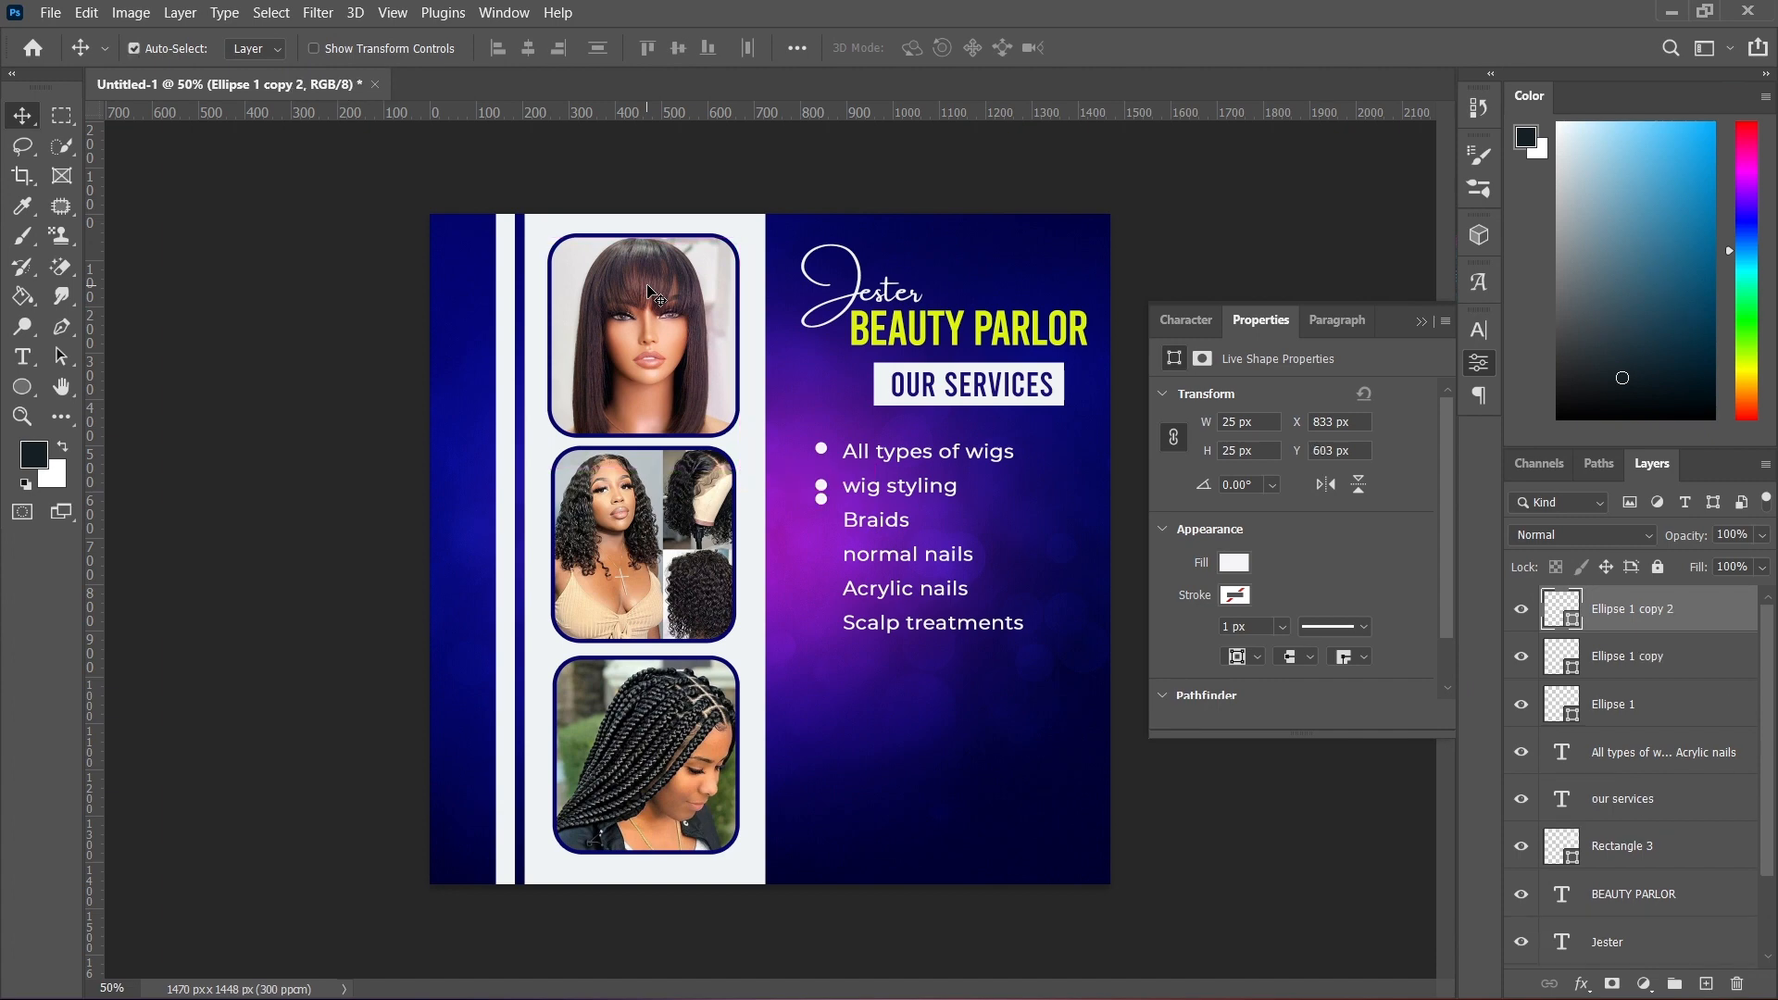
{"action": "key", "text": "shift+Down"}
{"action": "key", "text": "shift+Down"}
- Duplicate the Braids bullet and align the copy with the normal nails line
{"action": "key", "text": "ctrl+j"}
{"action": "key", "text": "shift+Down"}
{"action": "key", "text": "shift+Down"}
{"action": "key", "text": "shift+Down"}
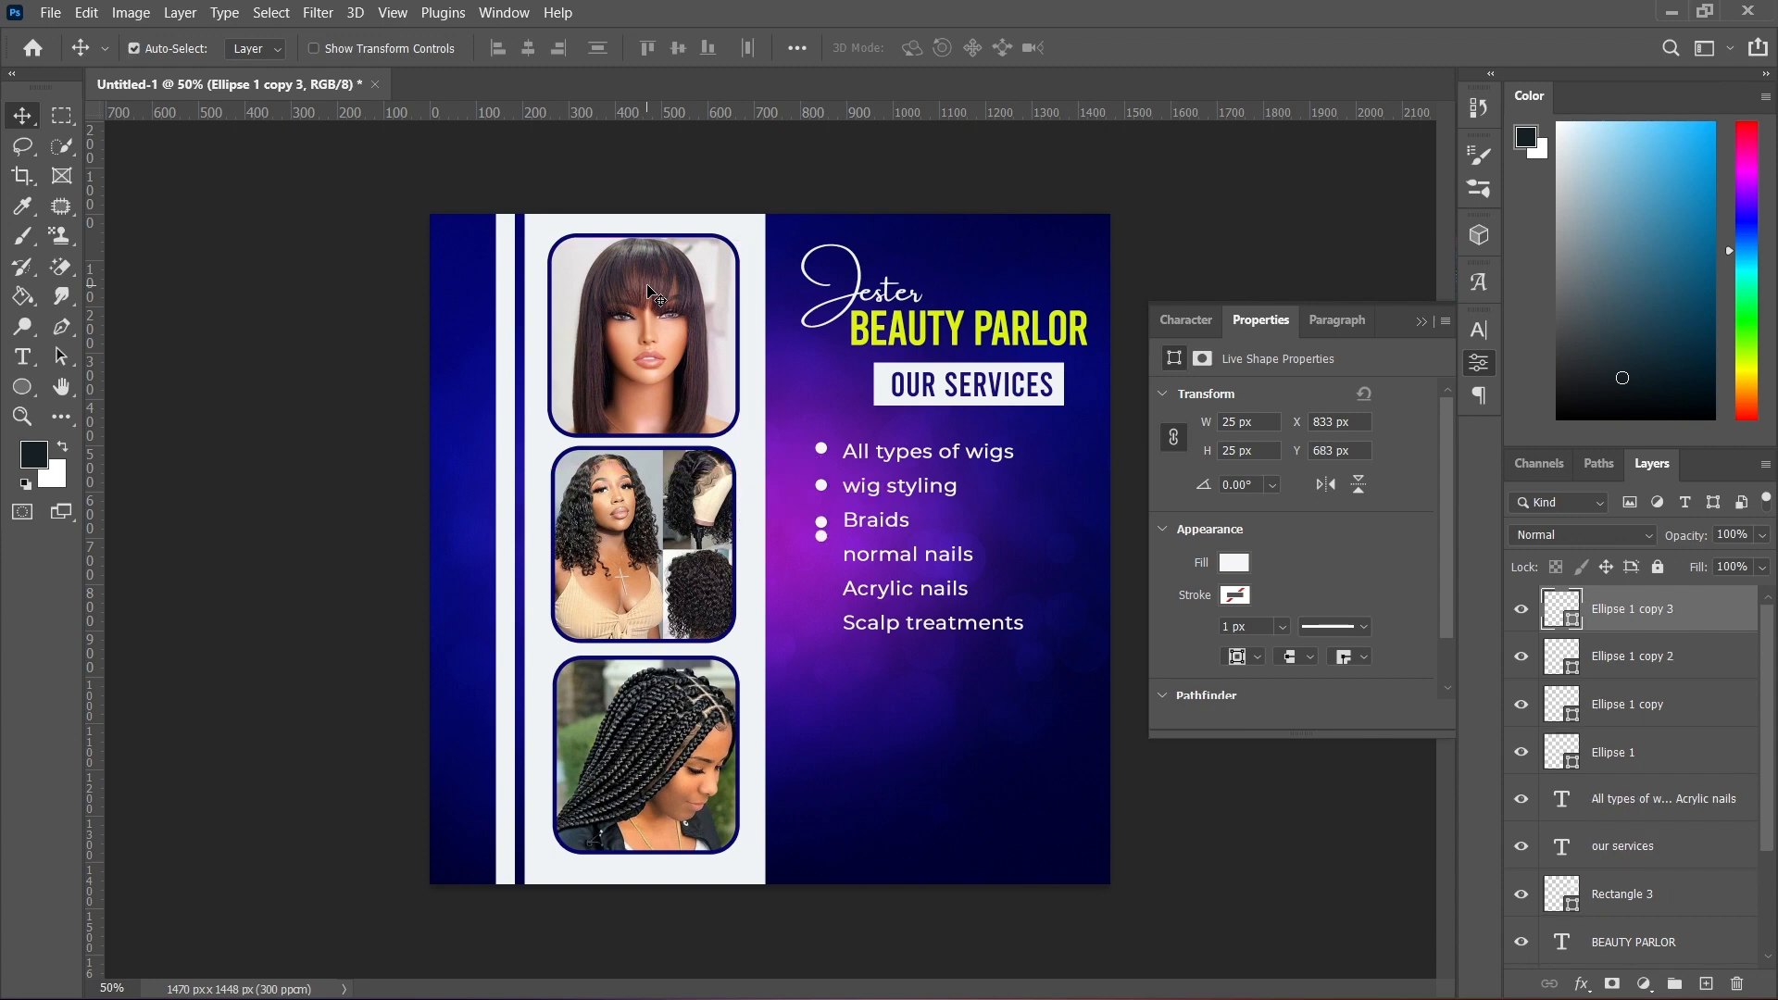
{"action": "key", "text": "shift+Down"}
{"action": "key", "text": "shift+Down"}
{"action": "key", "text": "shift+Down"}
{"action": "key", "text": "shift+Down"}
{"action": "key", "text": "shift+Down"}
{"action": "key", "text": "shift+Up"}
- Duplicate the normal nails bullet and move the copy down to the Acrylic nails line
{"action": "key", "text": "ctrl+j"}
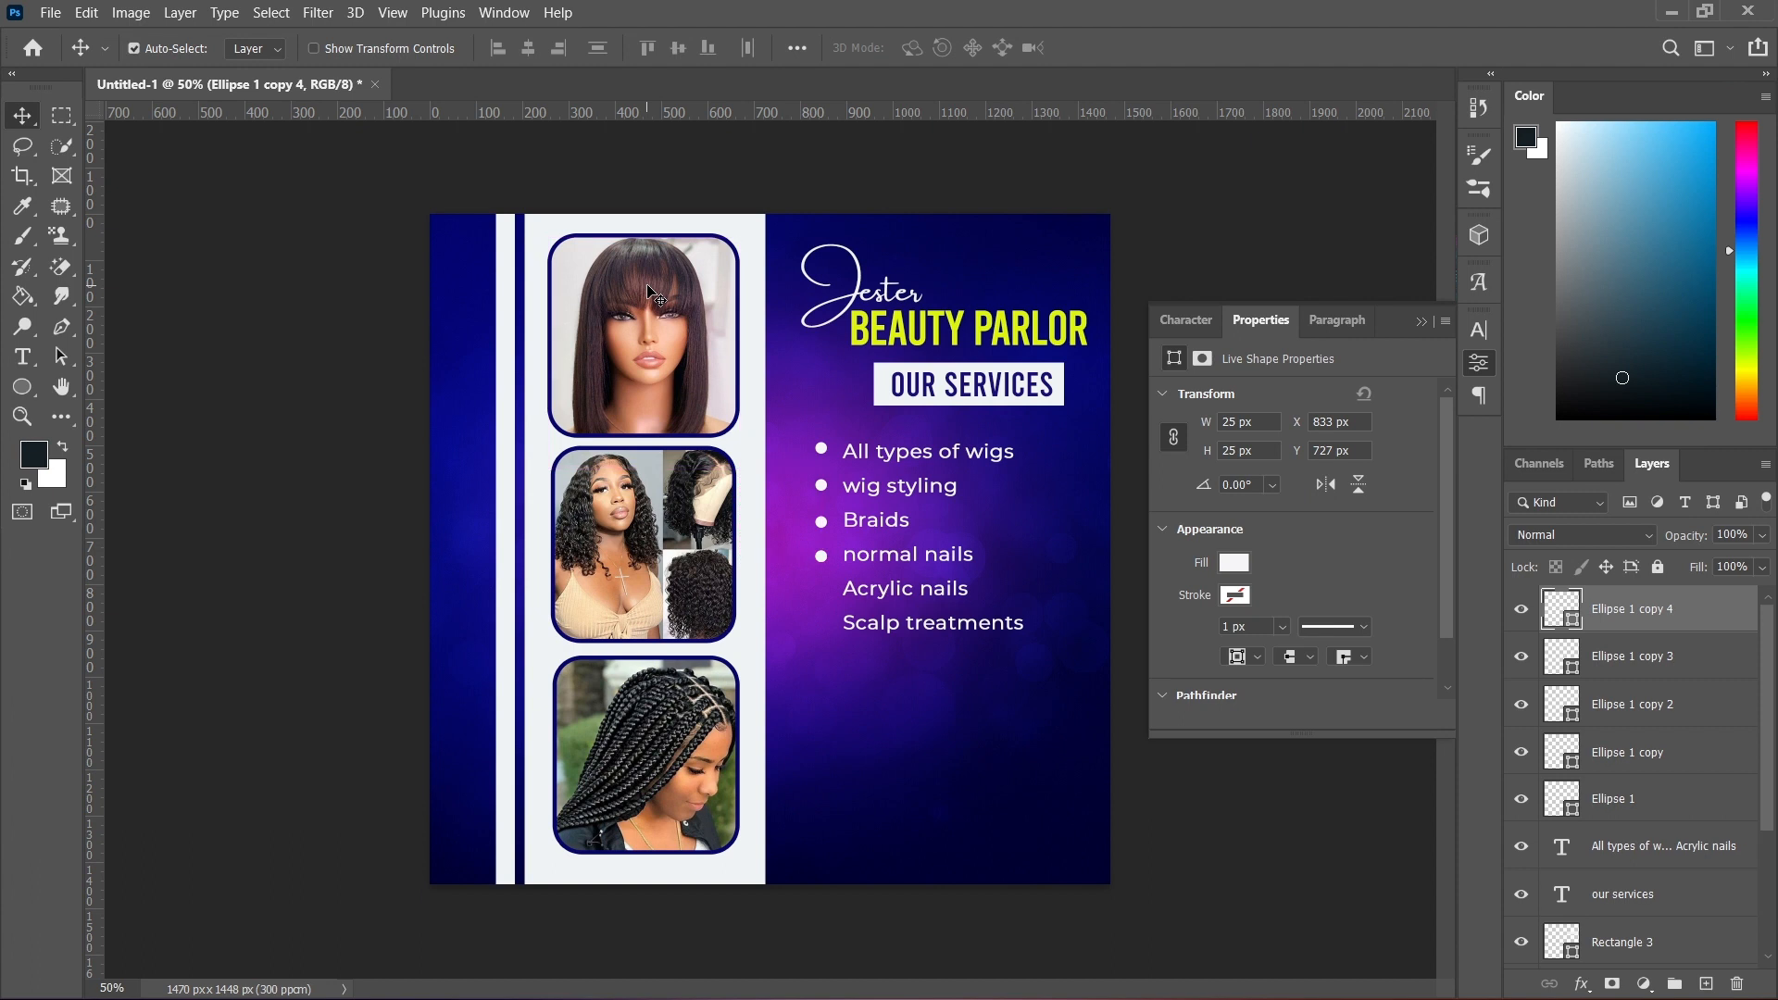
{"action": "key", "text": "shift+Down"}
{"action": "key", "text": "shift+Down"}
{"action": "key", "text": "shift+Down"}
{"action": "key", "text": "shift+Down"}
{"action": "key", "text": "shift+Down"}
{"action": "key", "text": "shift+Down"}
- Duplicate the Acrylic nails bullet and move the copy down to the Scalp treatments line
{"action": "key", "text": "ctrl+j"}
{"action": "key", "text": "shift+Down"}
{"action": "key", "text": "shift+Down"}
{"action": "key", "text": "shift+Down"}
{"action": "key", "text": "shift+Down"}
{"action": "key", "text": "shift+Down"}
{"action": "key", "text": "shift+Down"}
{"action": "key", "text": "shift+Down"}
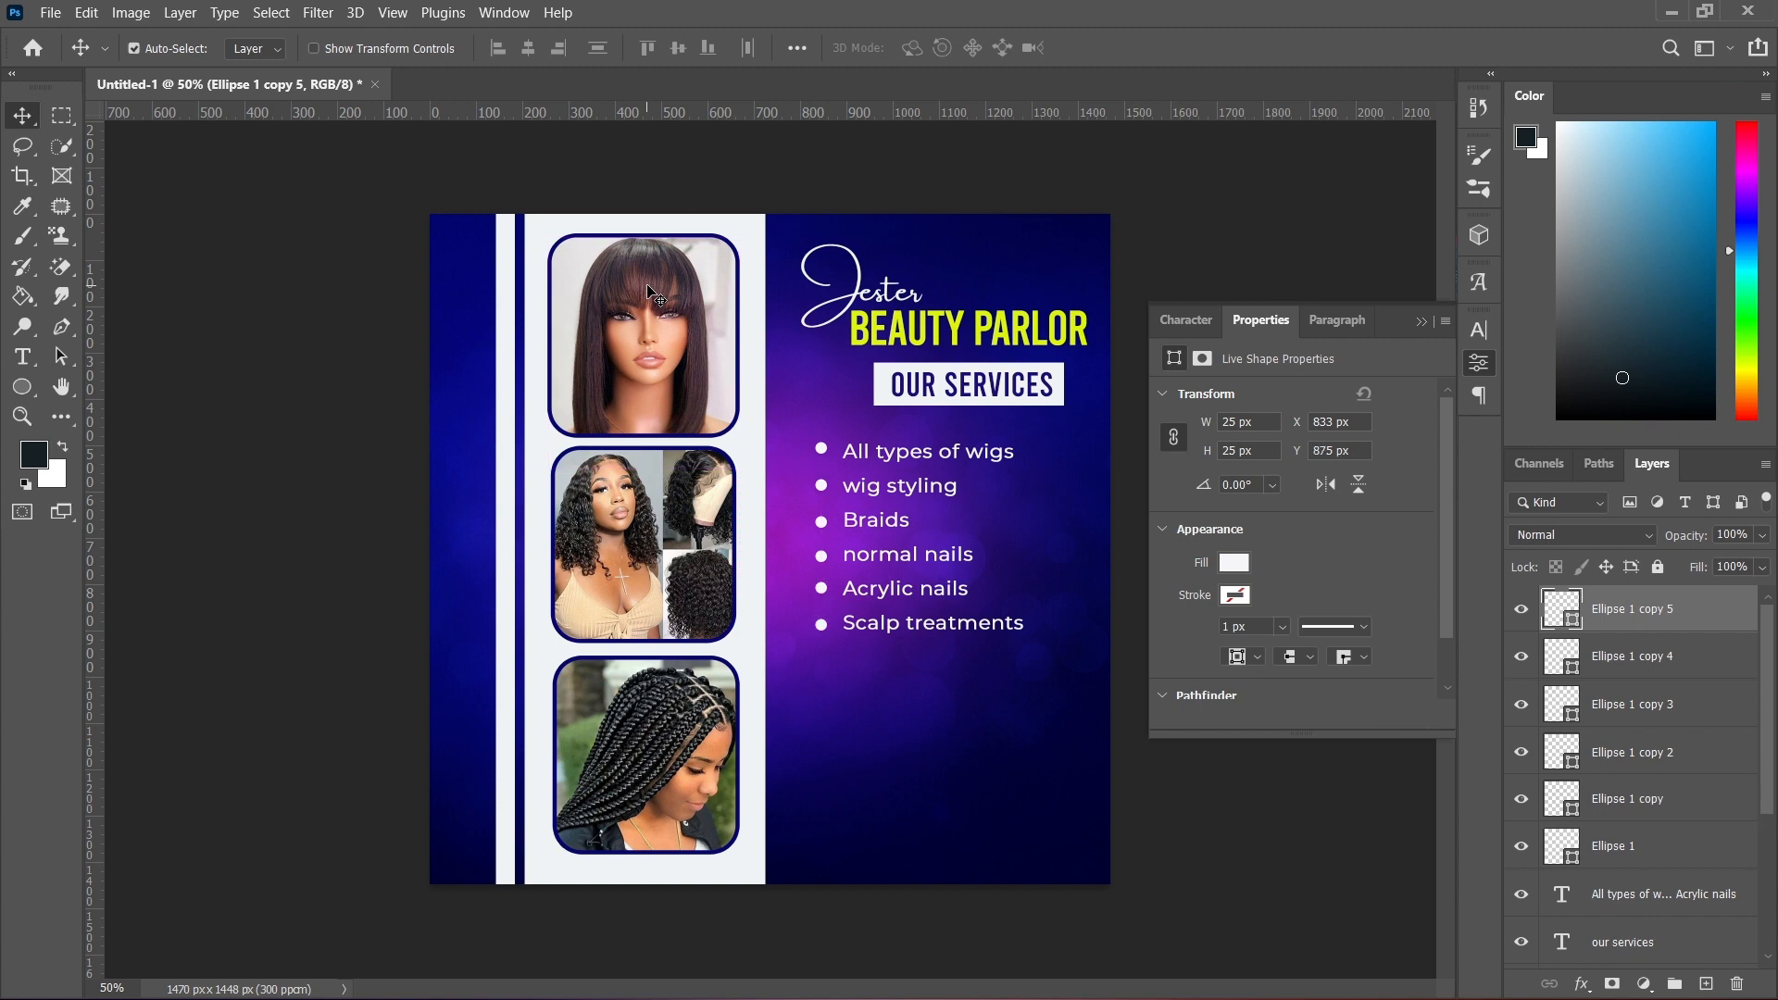
- Nudge the Scalp treatments bullet slightly to the right
{"action": "key", "text": "shift+Right"}
{"action": "key", "text": "Left"}
{"action": "key", "text": "Left"}
{"action": "key", "text": "Left"}
{"action": "key", "text": "Left"}
{"action": "key", "text": "Down"}
{"action": "key", "text": "Down"}
{"action": "key", "text": "Down"}
{"action": "key", "text": "Down"}
{"action": "key", "text": "Down"}
{"action": "key", "text": "Down"}
- Capitalize the first letter of the normal nails line so it reads Normal nails
{"action": "left_click", "coordinate": [23, 359]}
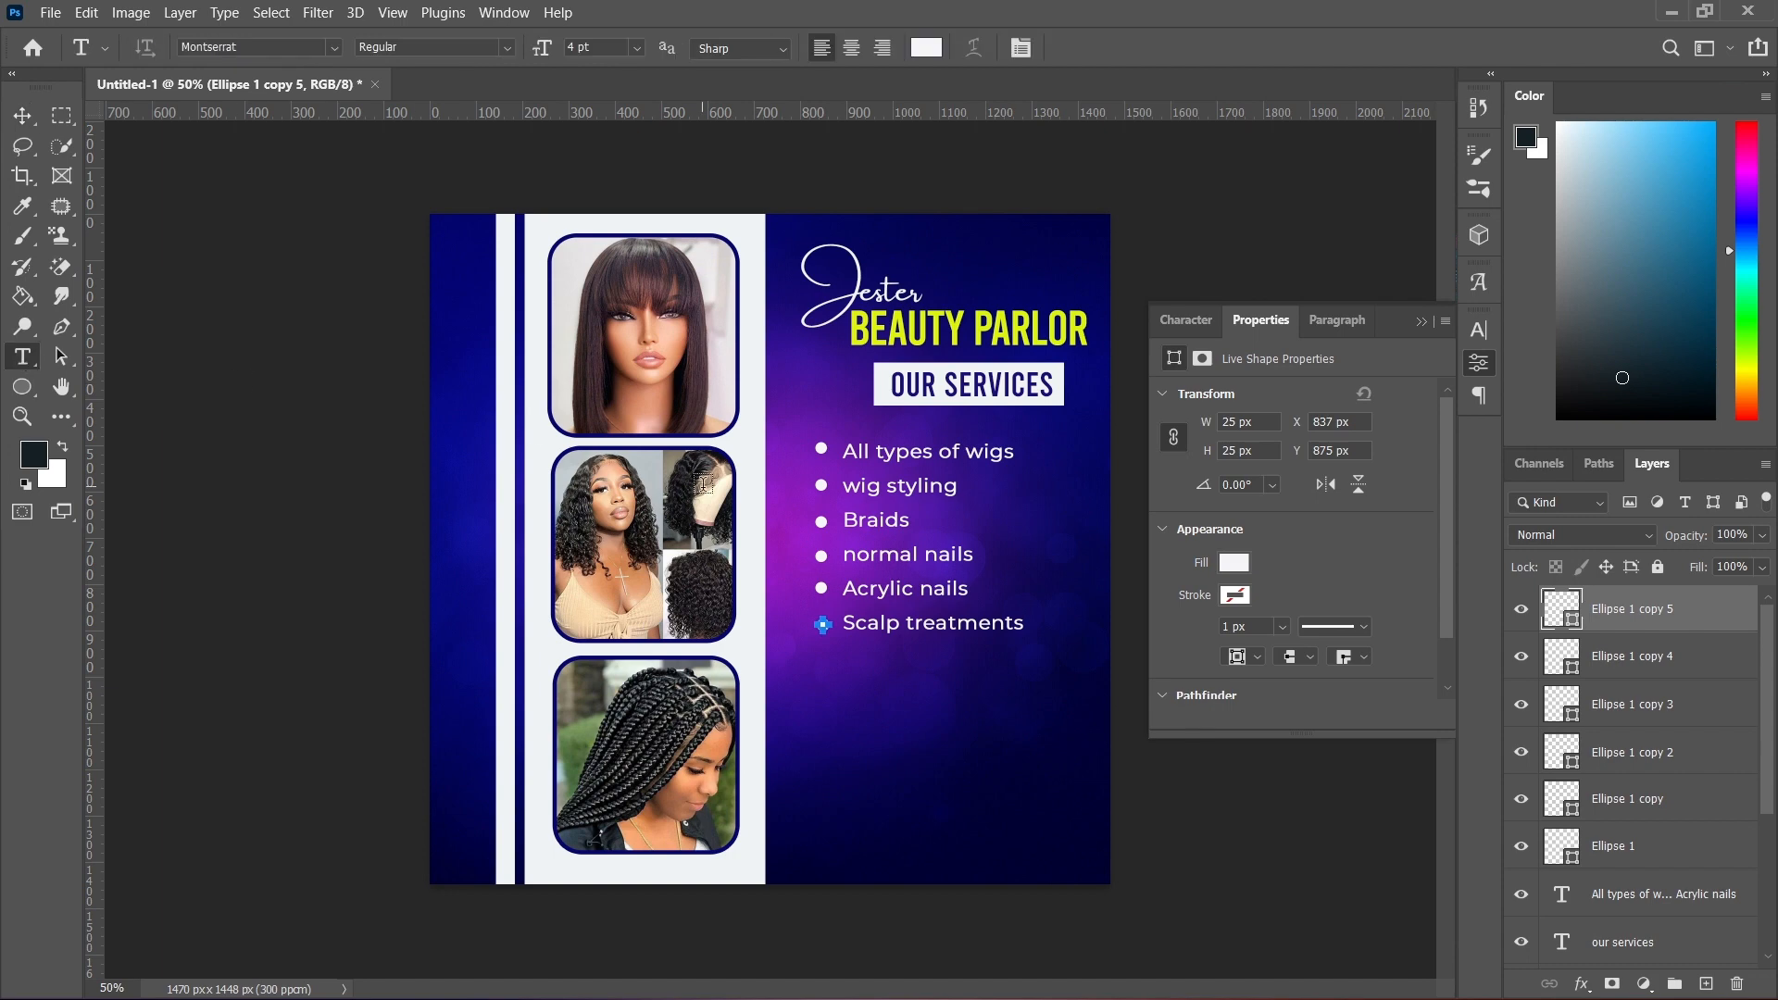
{"action": "left_click", "coordinate": [852, 559]}
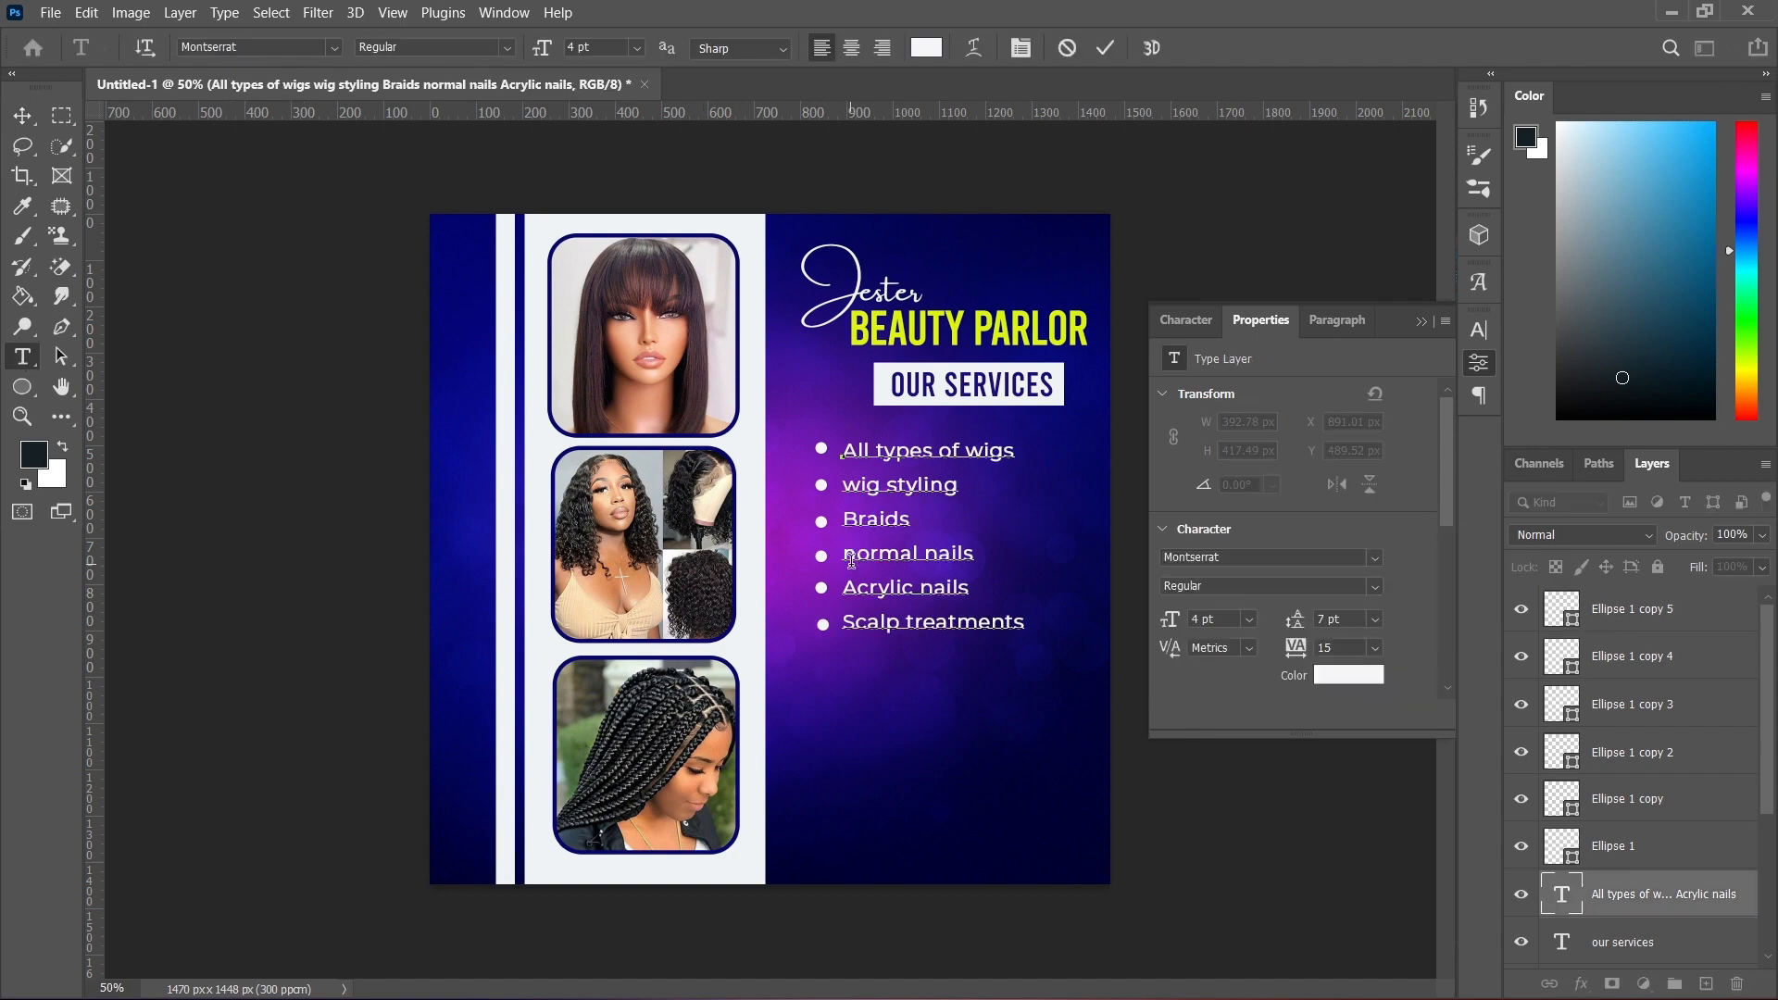
{"action": "key", "text": "Delete"}
{"action": "type", "text": "N"}
{"action": "left_click", "coordinate": [1104, 49]}
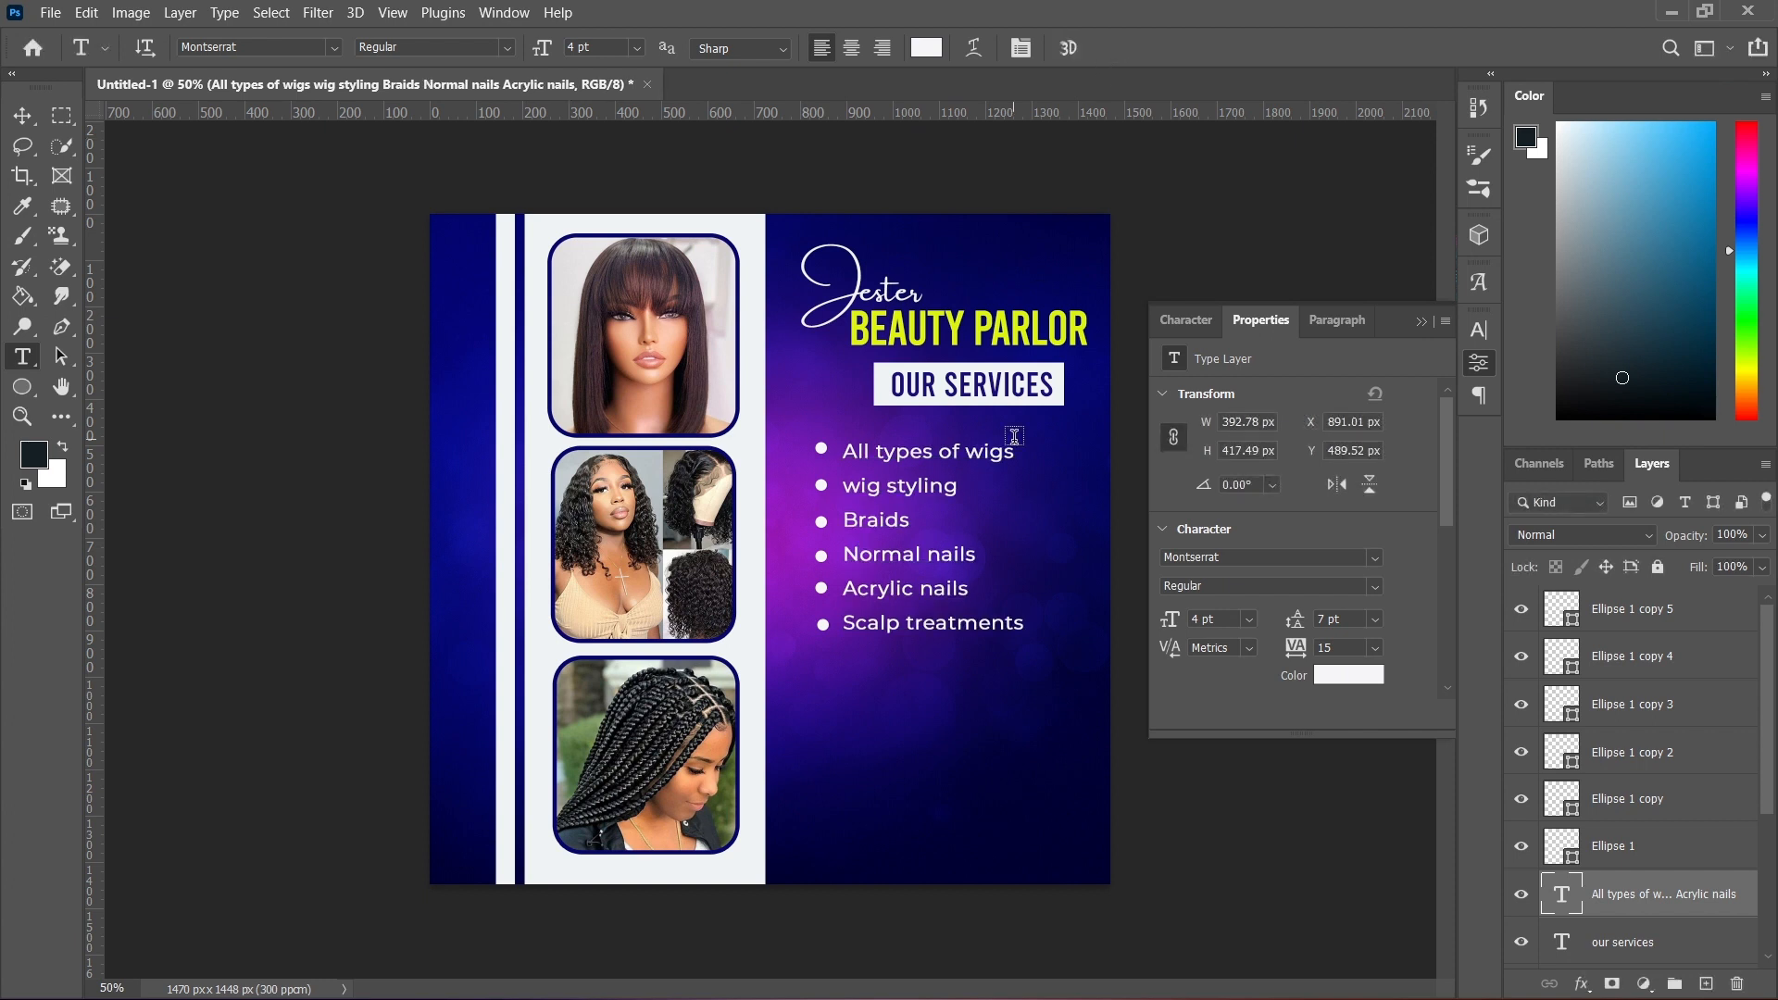
- Nudge the services list text 8 px left, closer to its bullets
{"action": "left_click", "coordinate": [23, 119]}
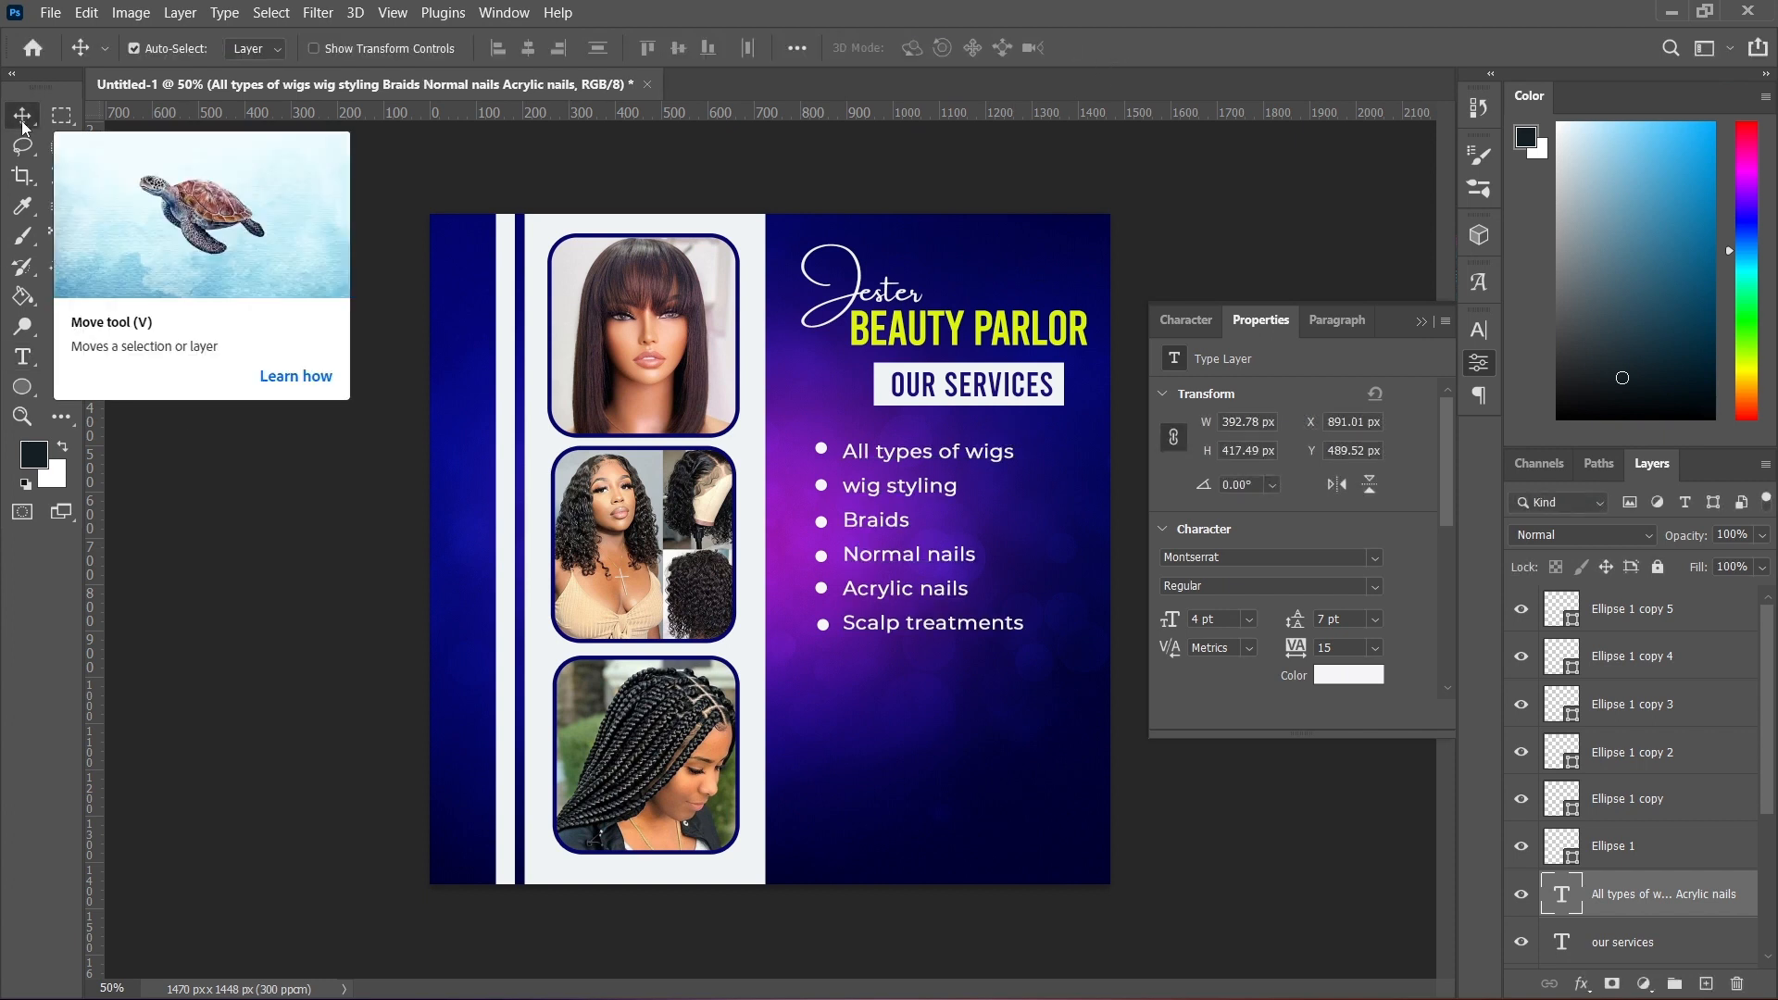
{"action": "key", "text": "Left"}
{"action": "key", "text": "Left"}
{"action": "key", "text": "Left"}
{"action": "key", "text": "Left"}
{"action": "key", "text": "Left"}
{"action": "key", "text": "Left"}
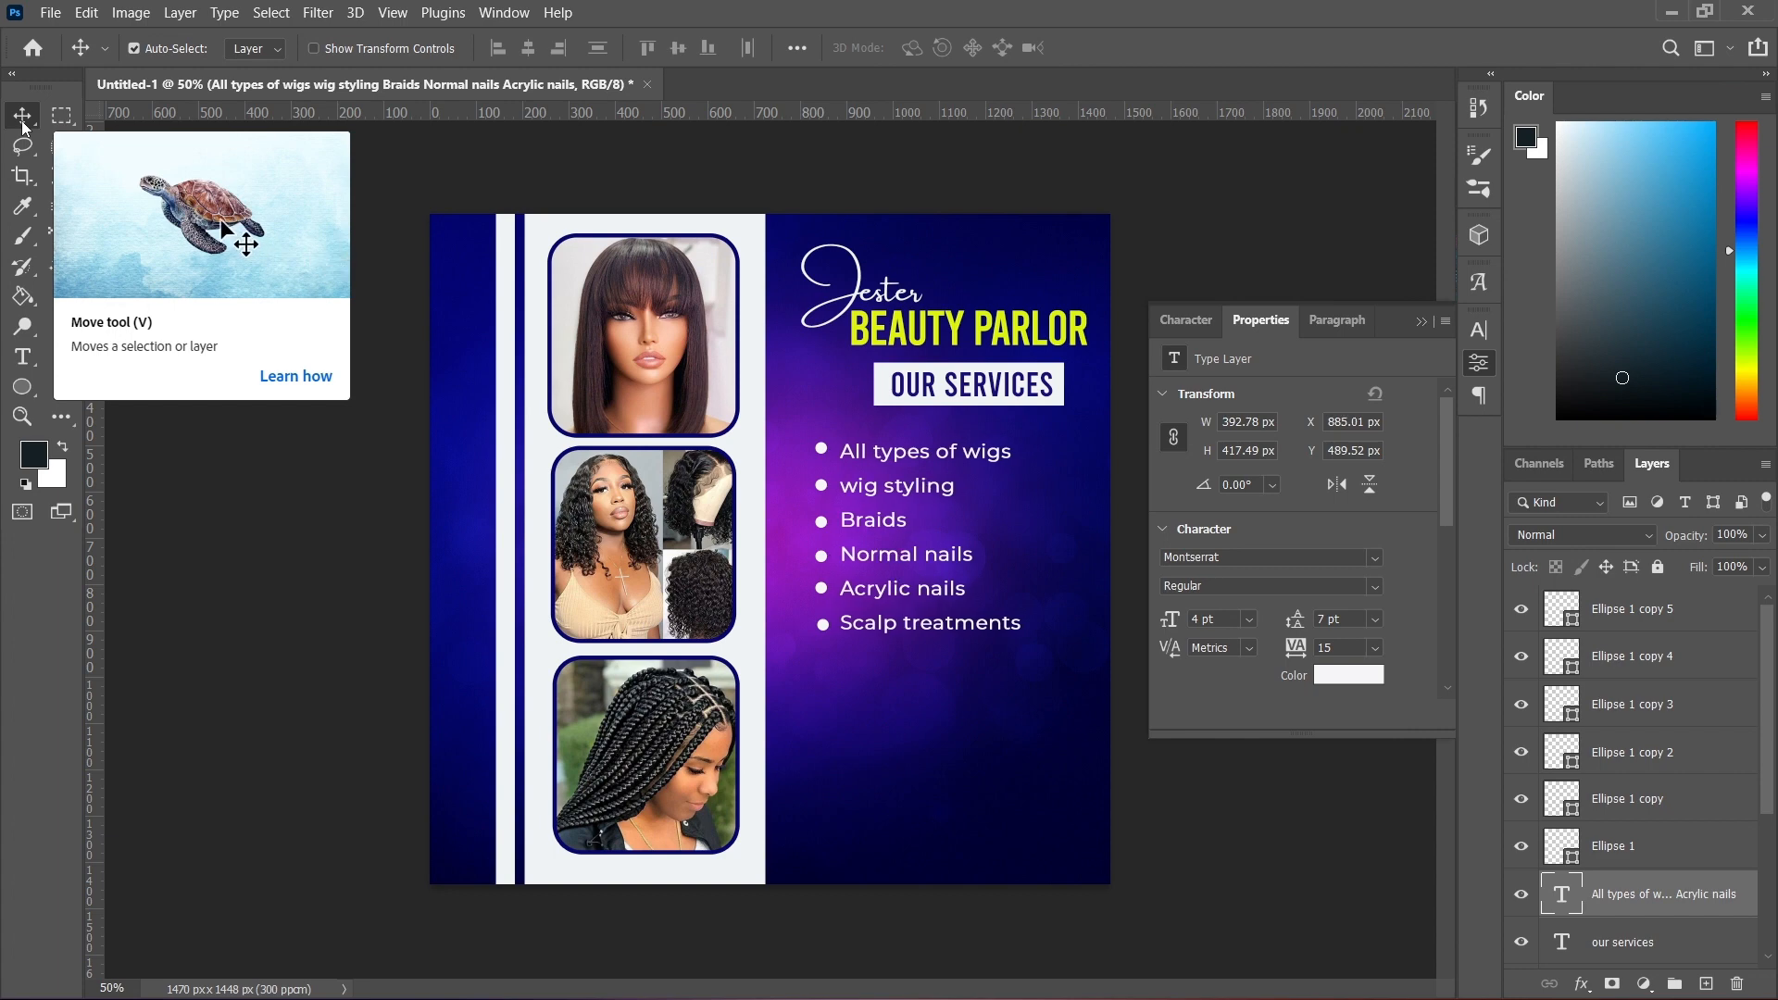
{"action": "key", "text": "Left"}
{"action": "key", "text": "Left"}
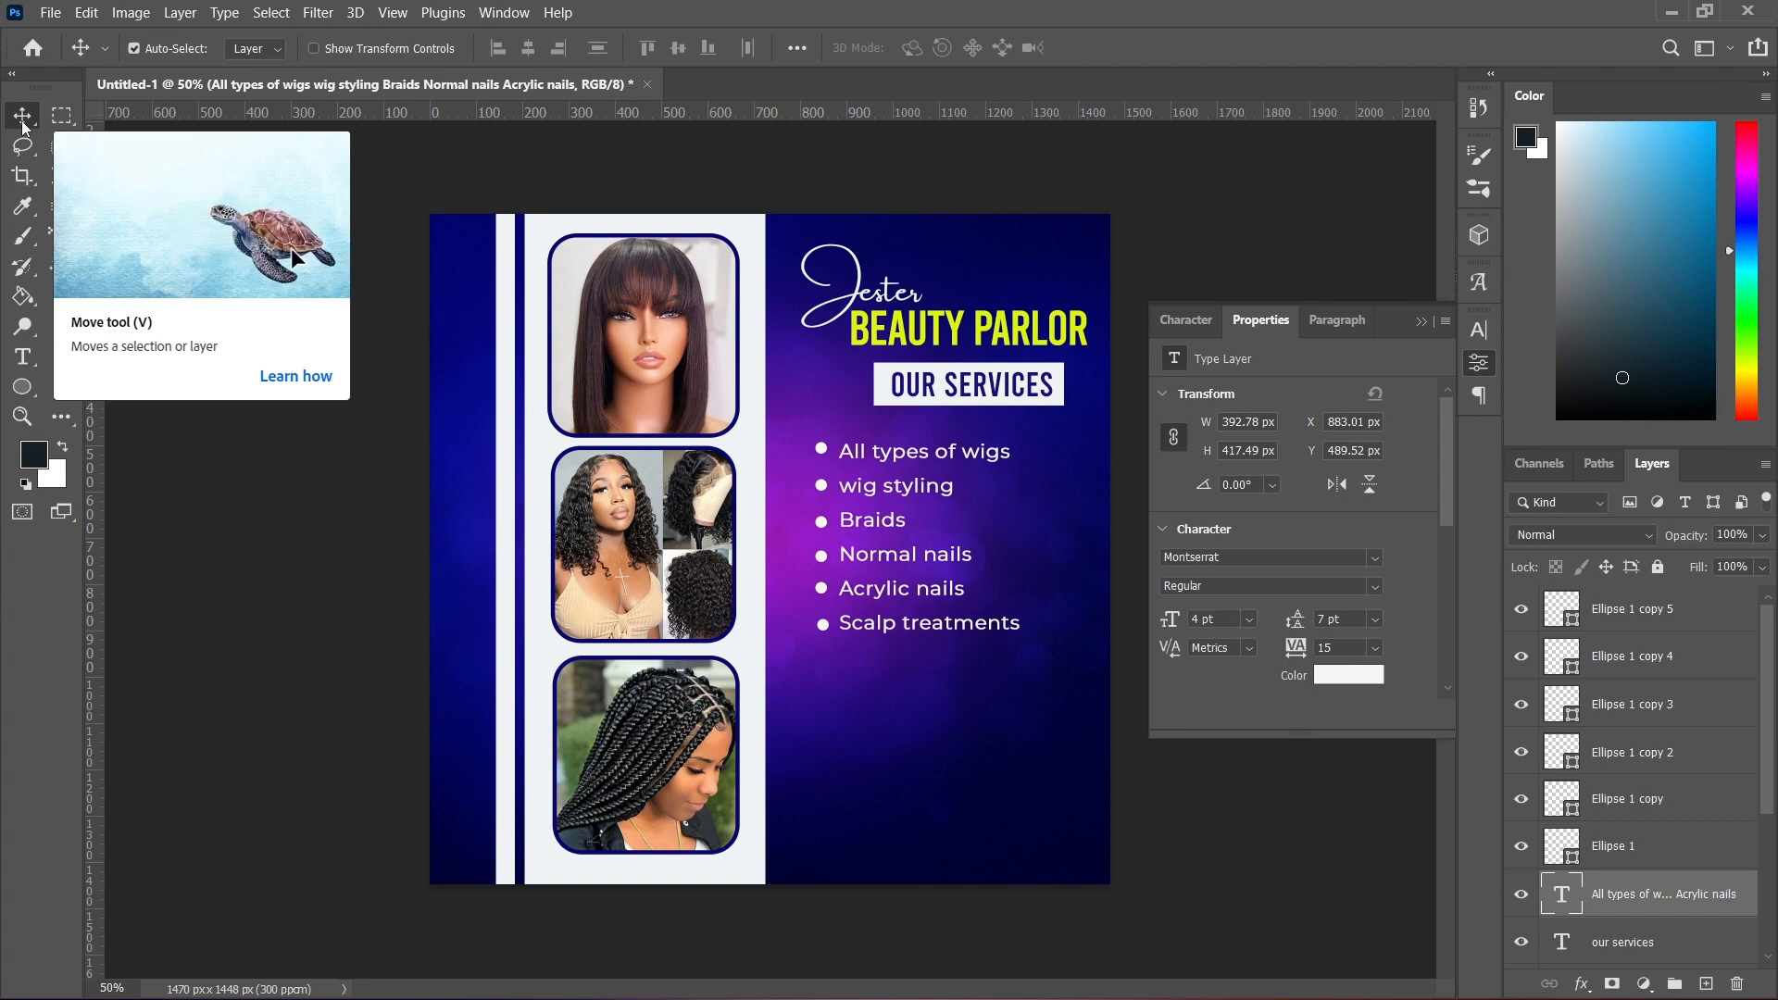
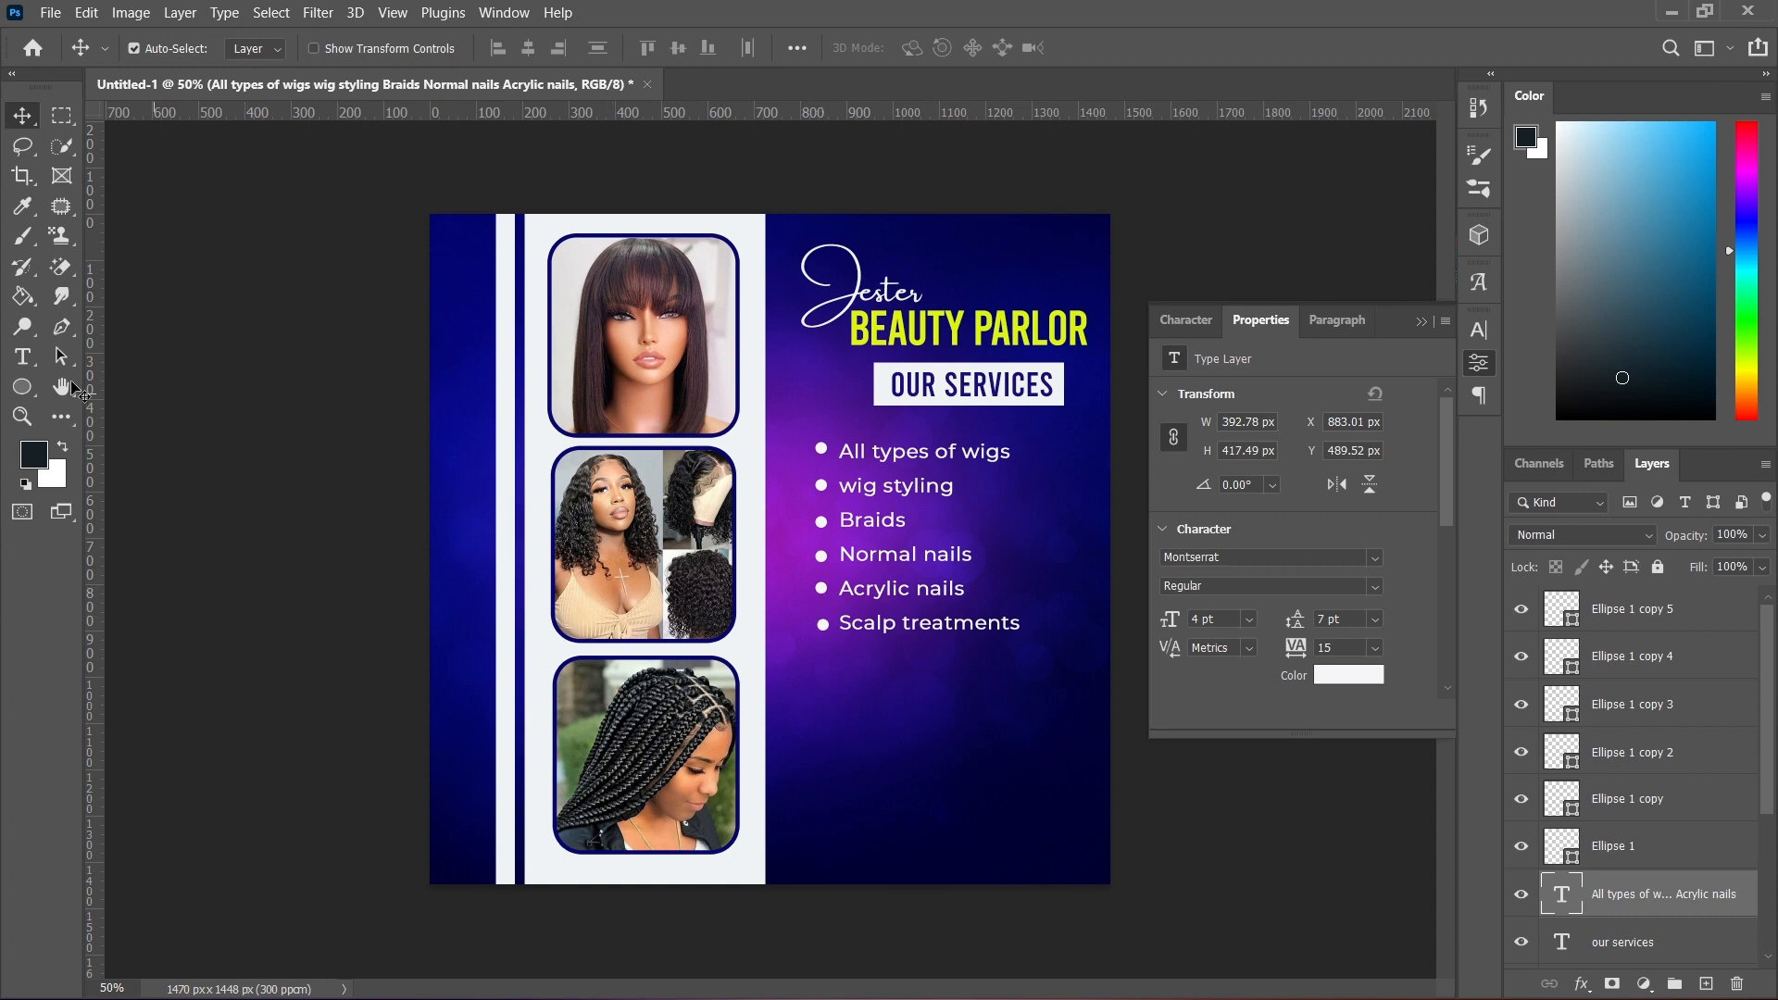
- Group all the title, heading, services list and bullet layers, from Jester up to the last bullet, and name the group TXT
{"action": "left_click", "coordinate": [20, 392]}
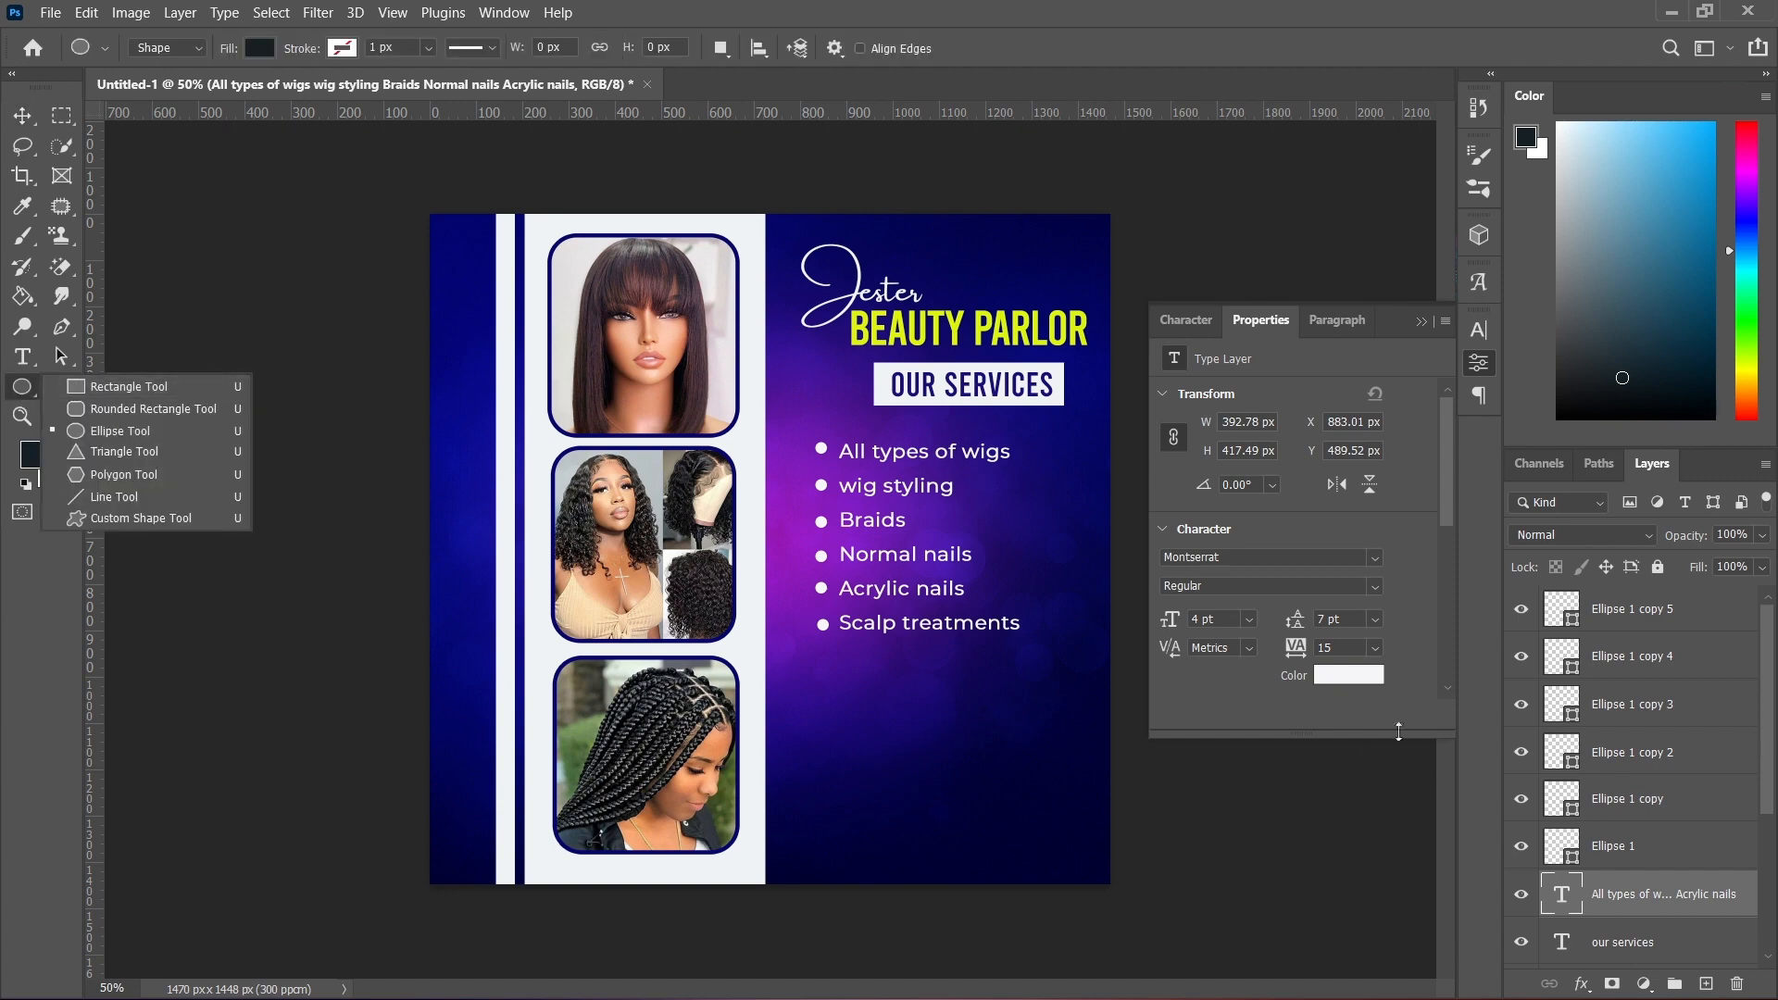
{"action": "left_click_drag", "start_coordinate": [1768, 645], "coordinate": [1768, 745]}
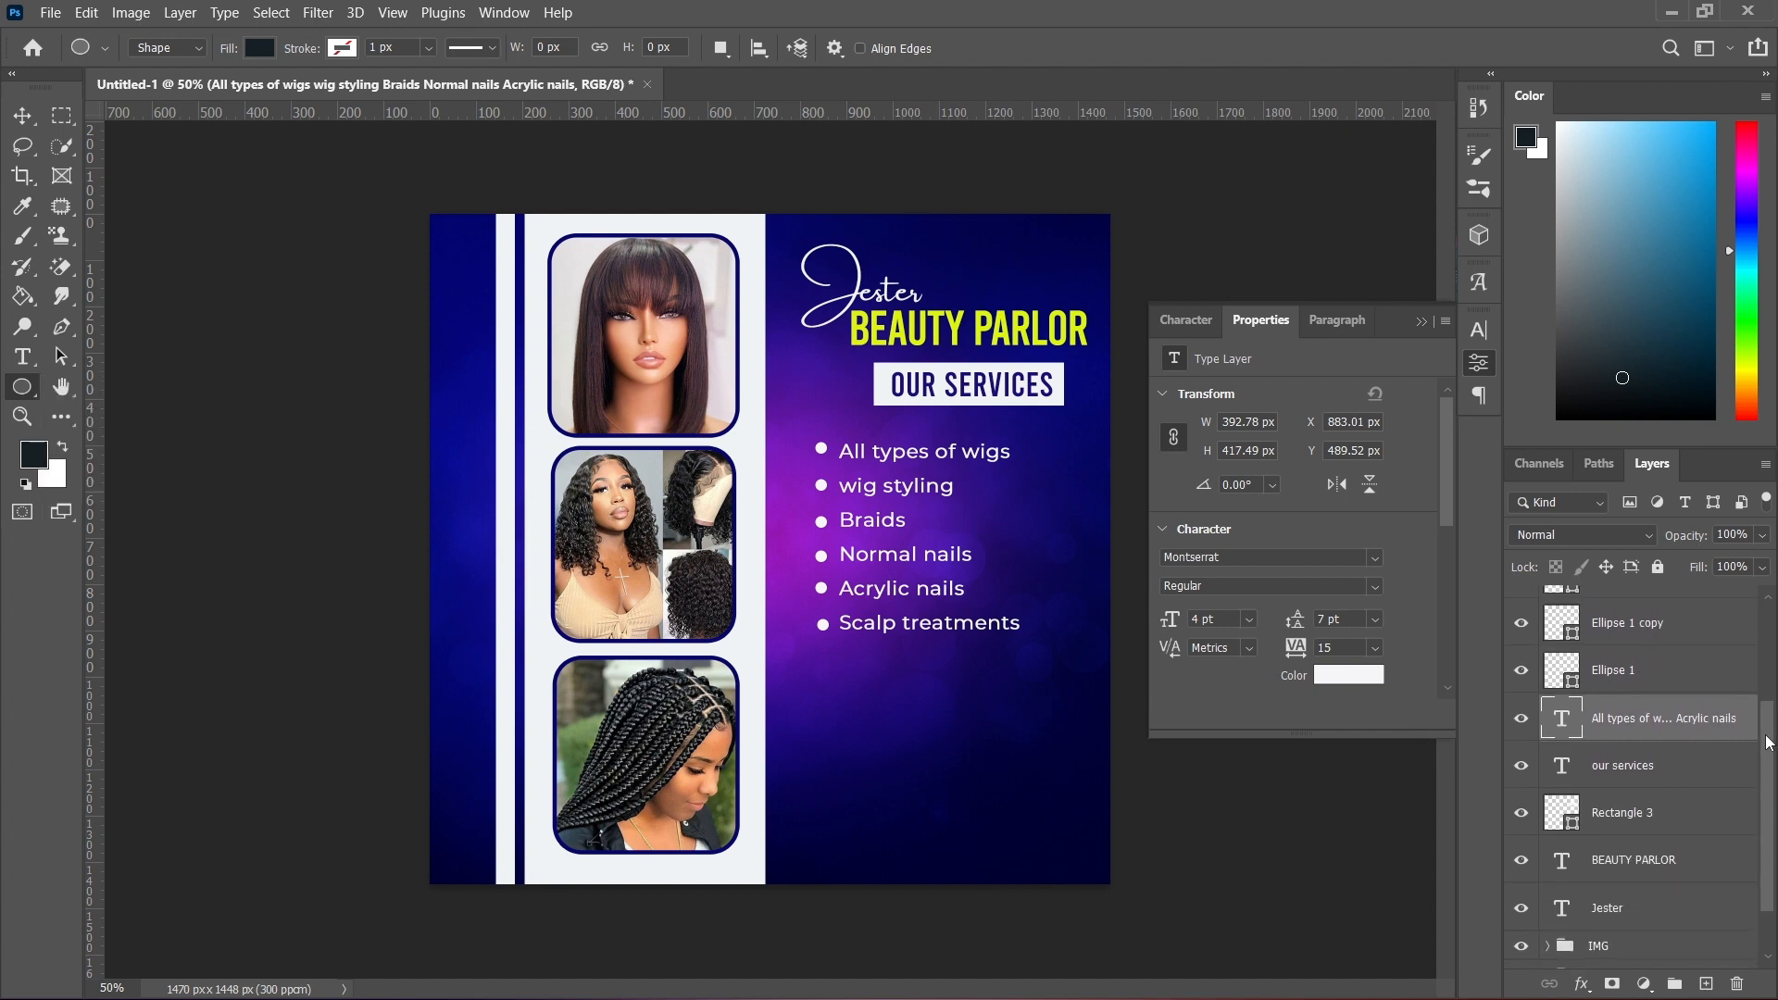
{"action": "left_click", "coordinate": [1674, 924]}
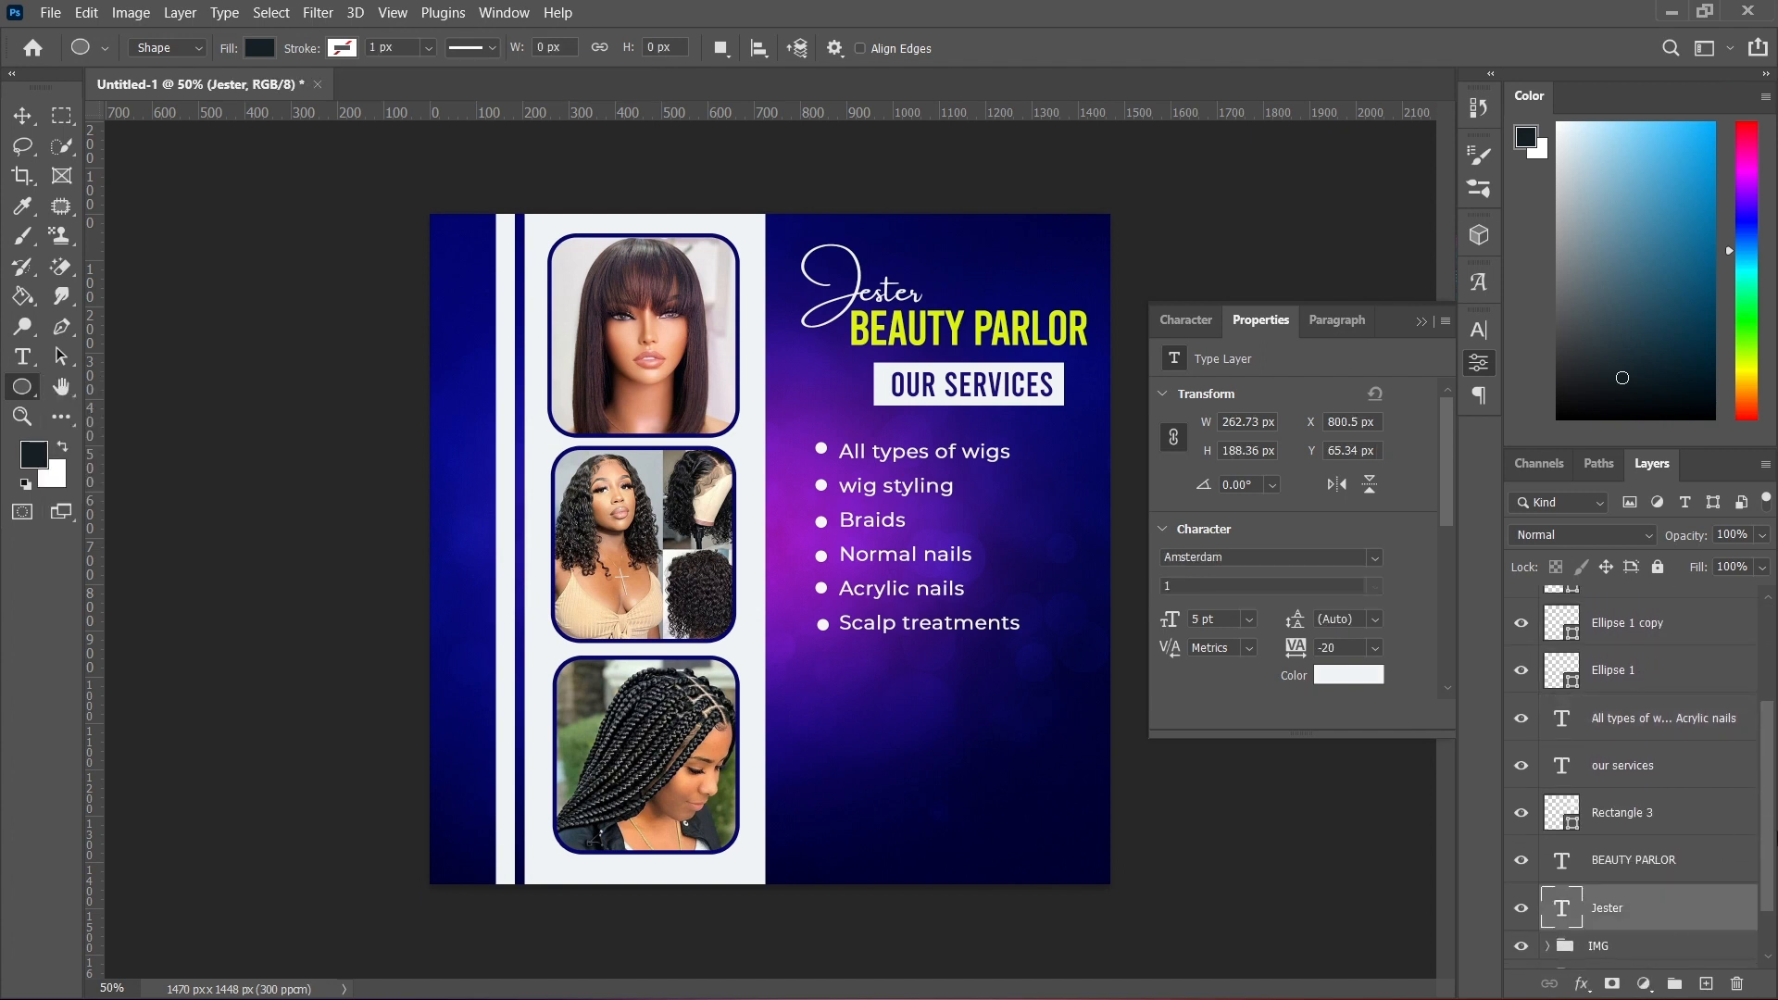
{"action": "left_click_drag", "start_coordinate": [1772, 839], "coordinate": [1763, 695]}
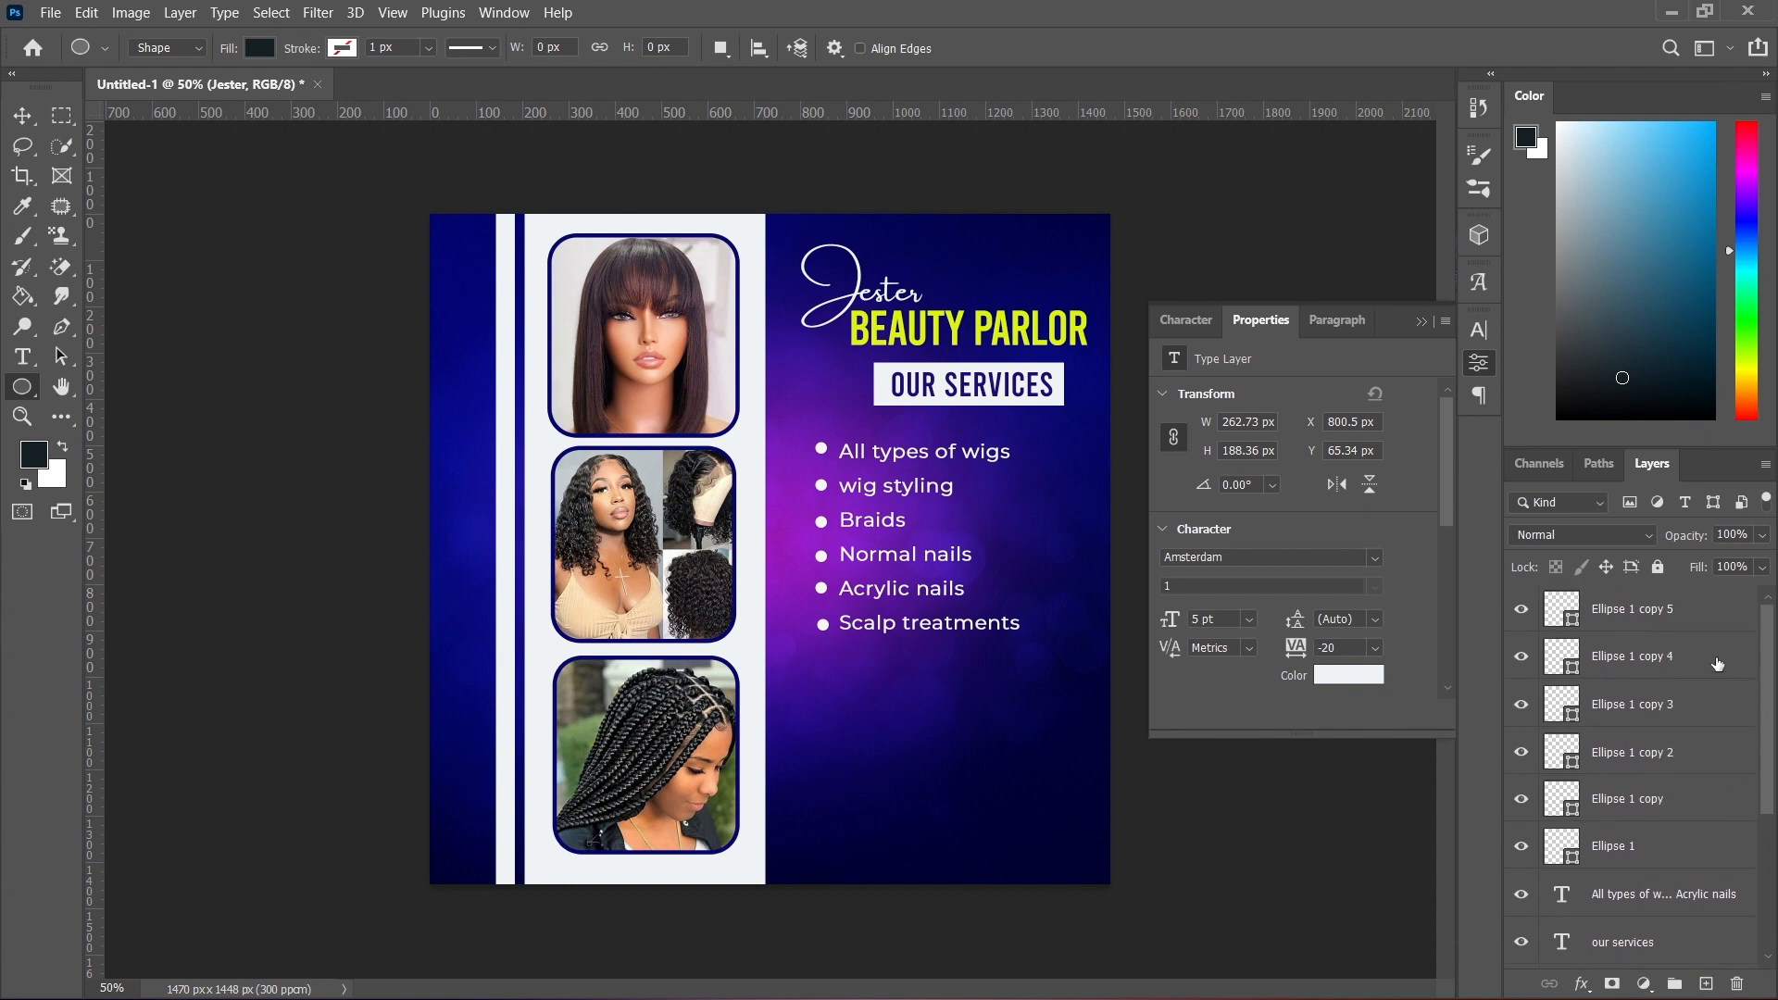
{"action": "left_click", "coordinate": [1634, 618], "text": "shift"}
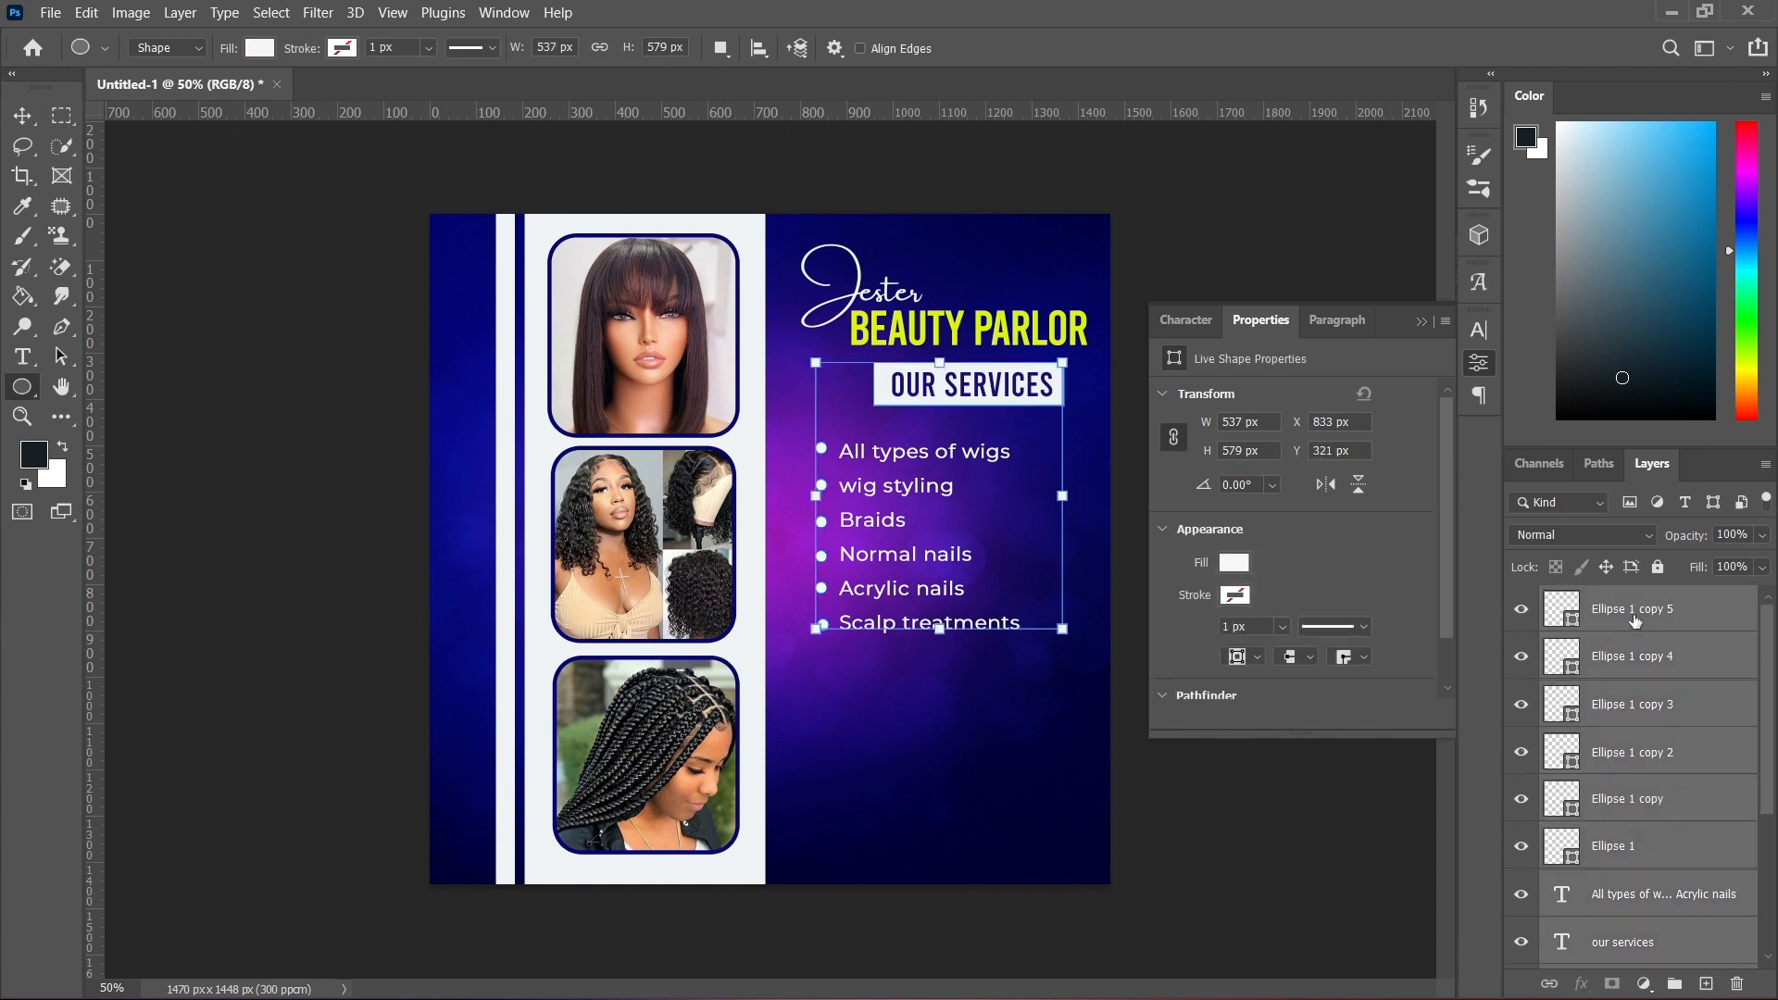
{"action": "key", "text": "ctrl+g"}
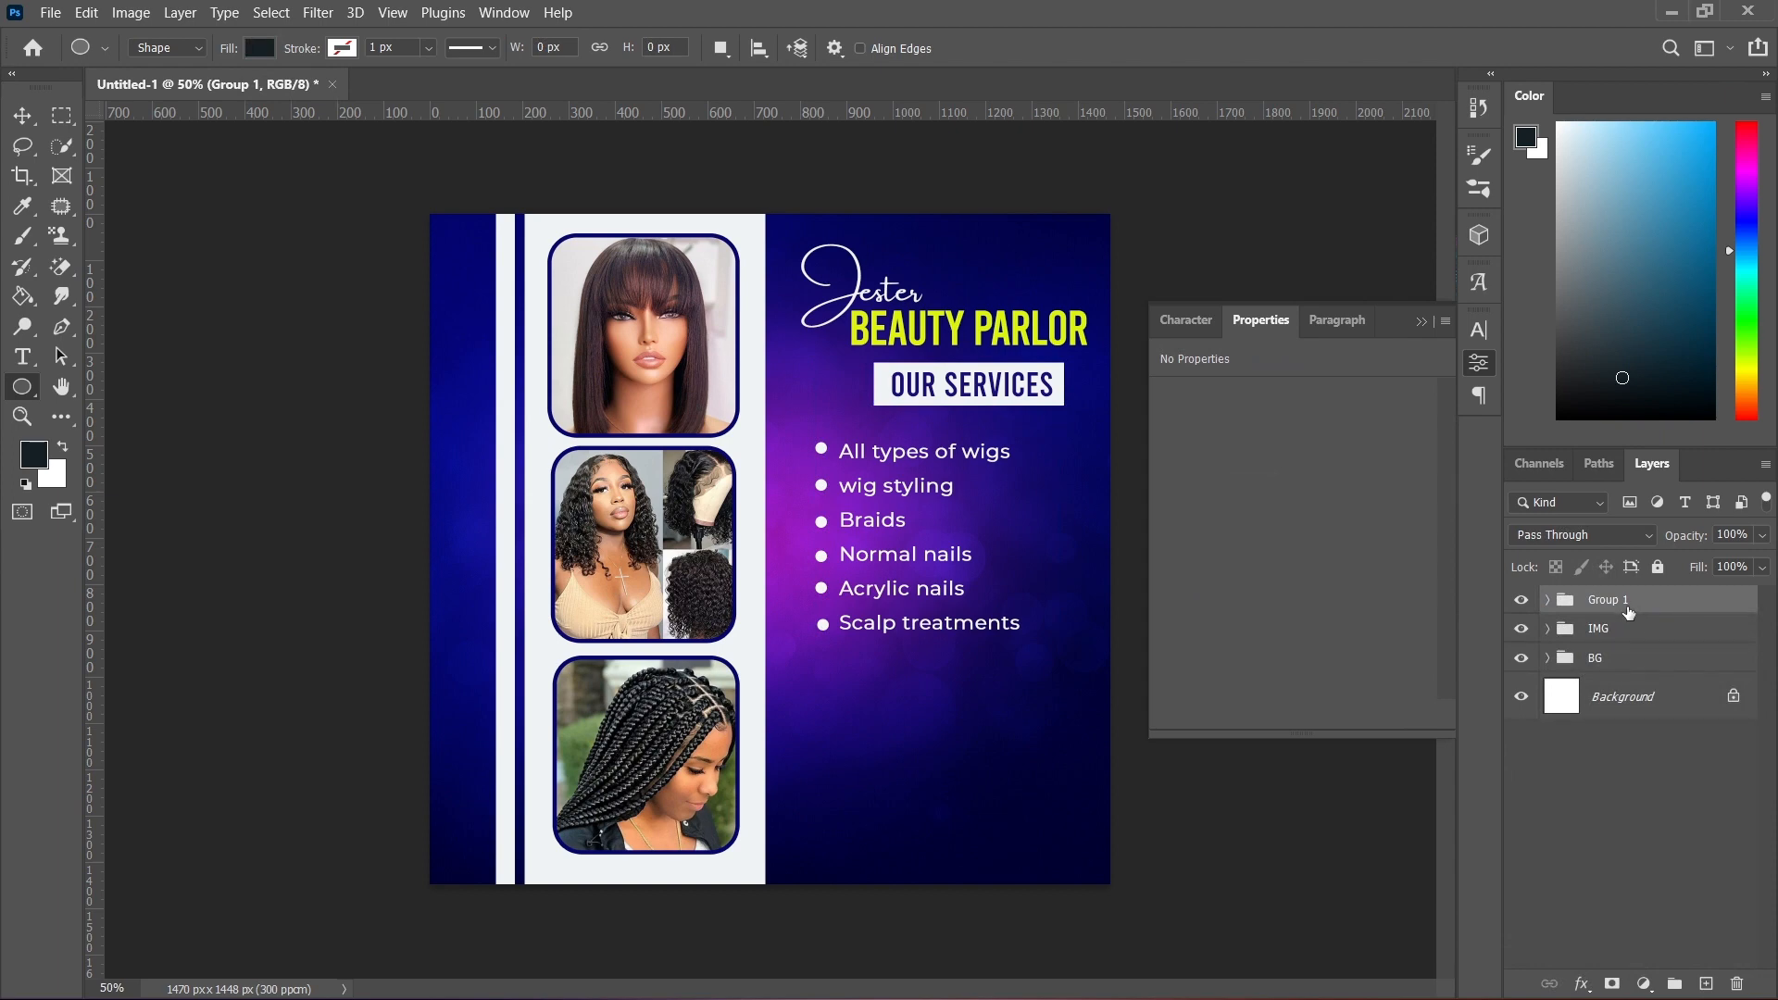
{"action": "double_click", "coordinate": [1623, 600]}
{"action": "type", "text": "TXT"}
{"action": "key", "text": "Return"}
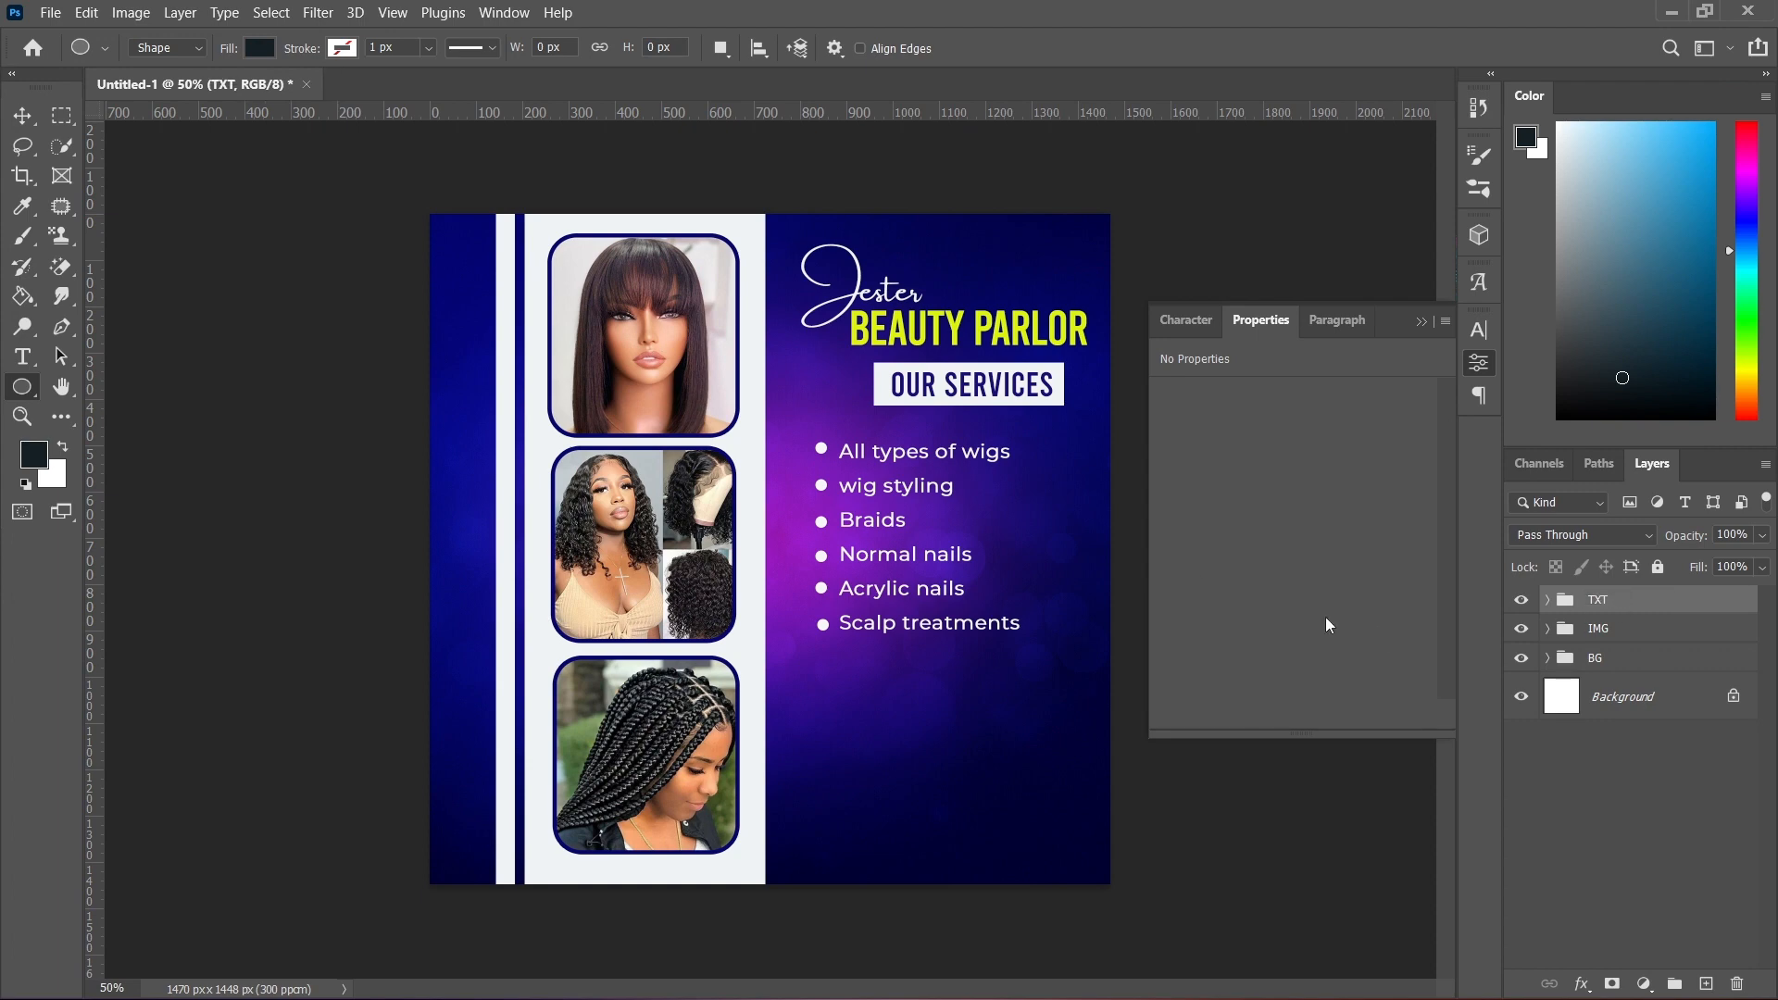
- Draw a rectangle about 223 by 204 px below the services list and fill it with white
{"action": "right_click", "coordinate": [22, 388]}
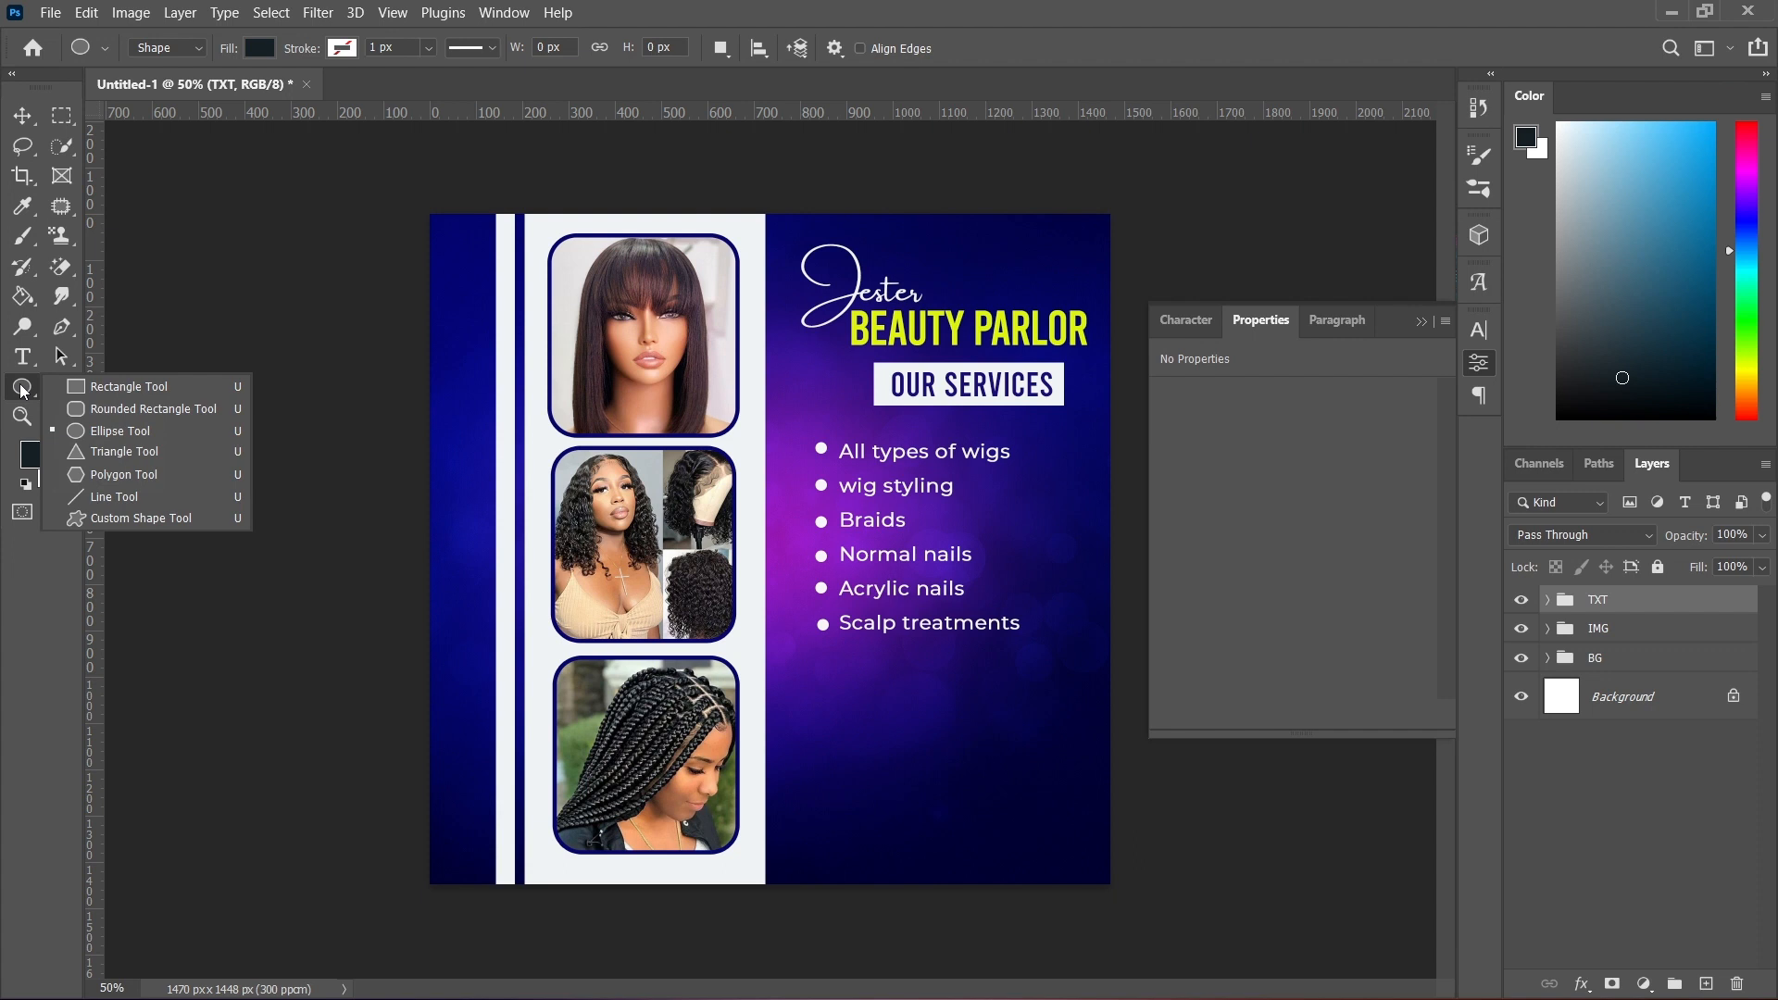
{"action": "left_click", "coordinate": [93, 395]}
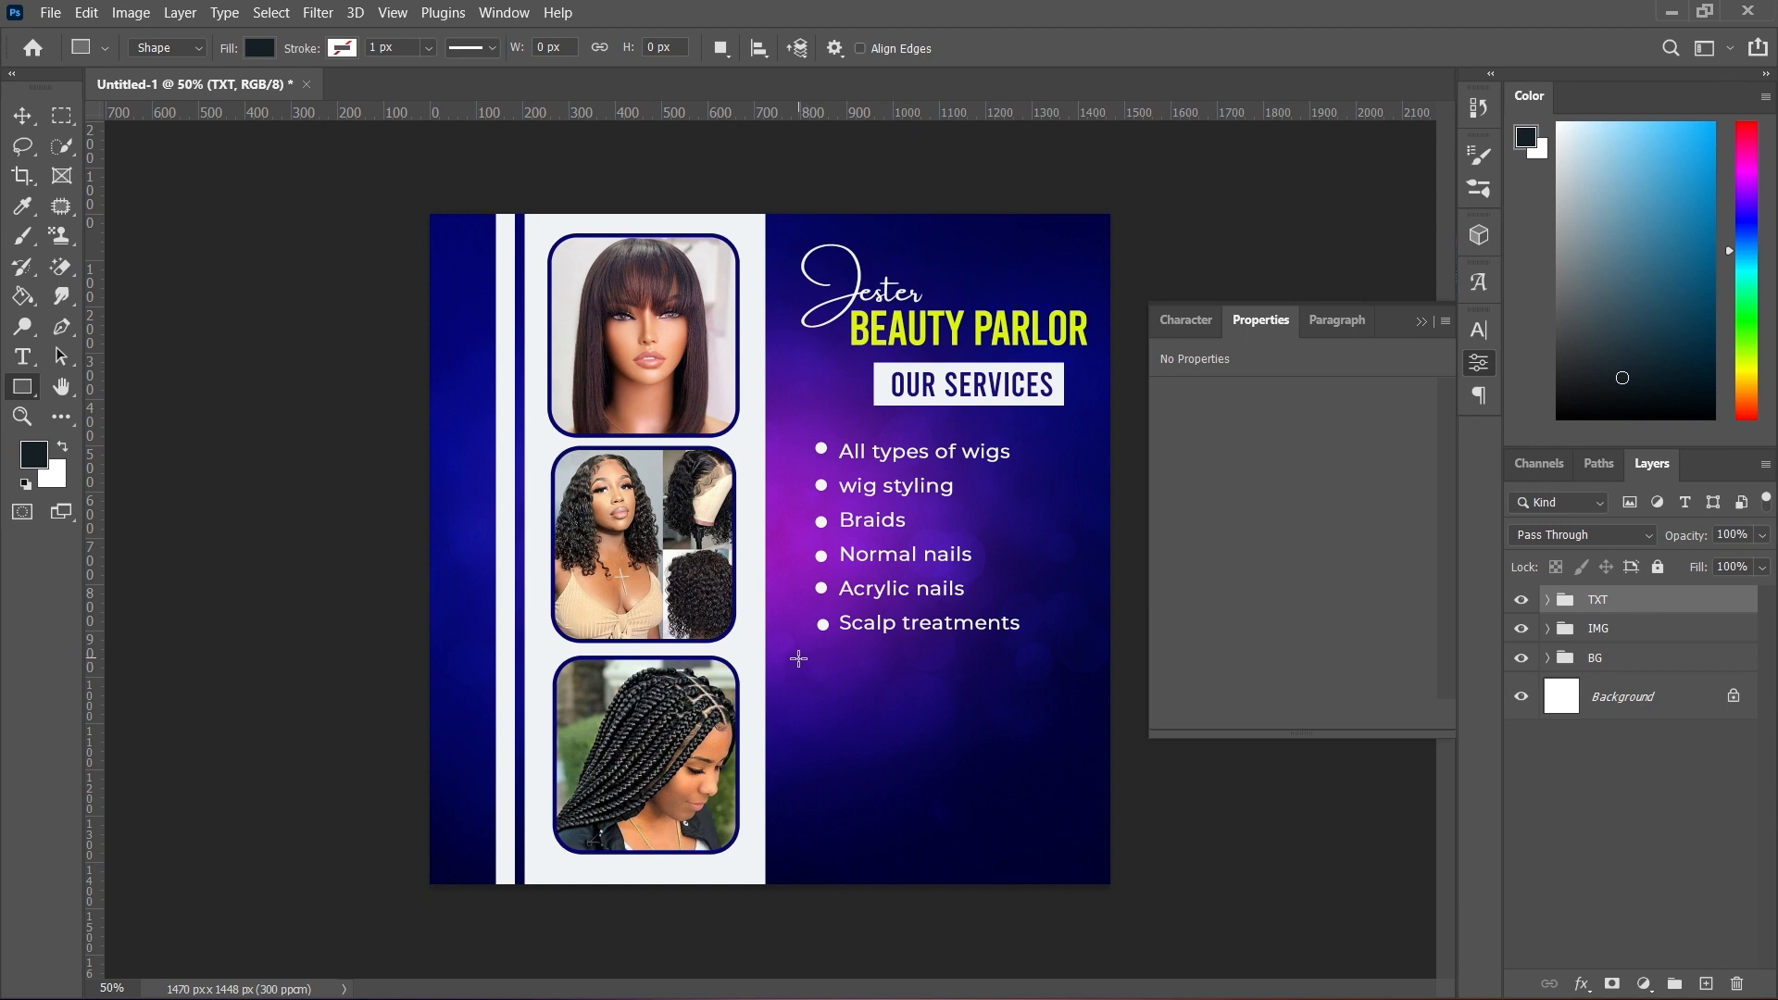
{"action": "left_click_drag", "start_coordinate": [798, 659], "coordinate": [902, 752]}
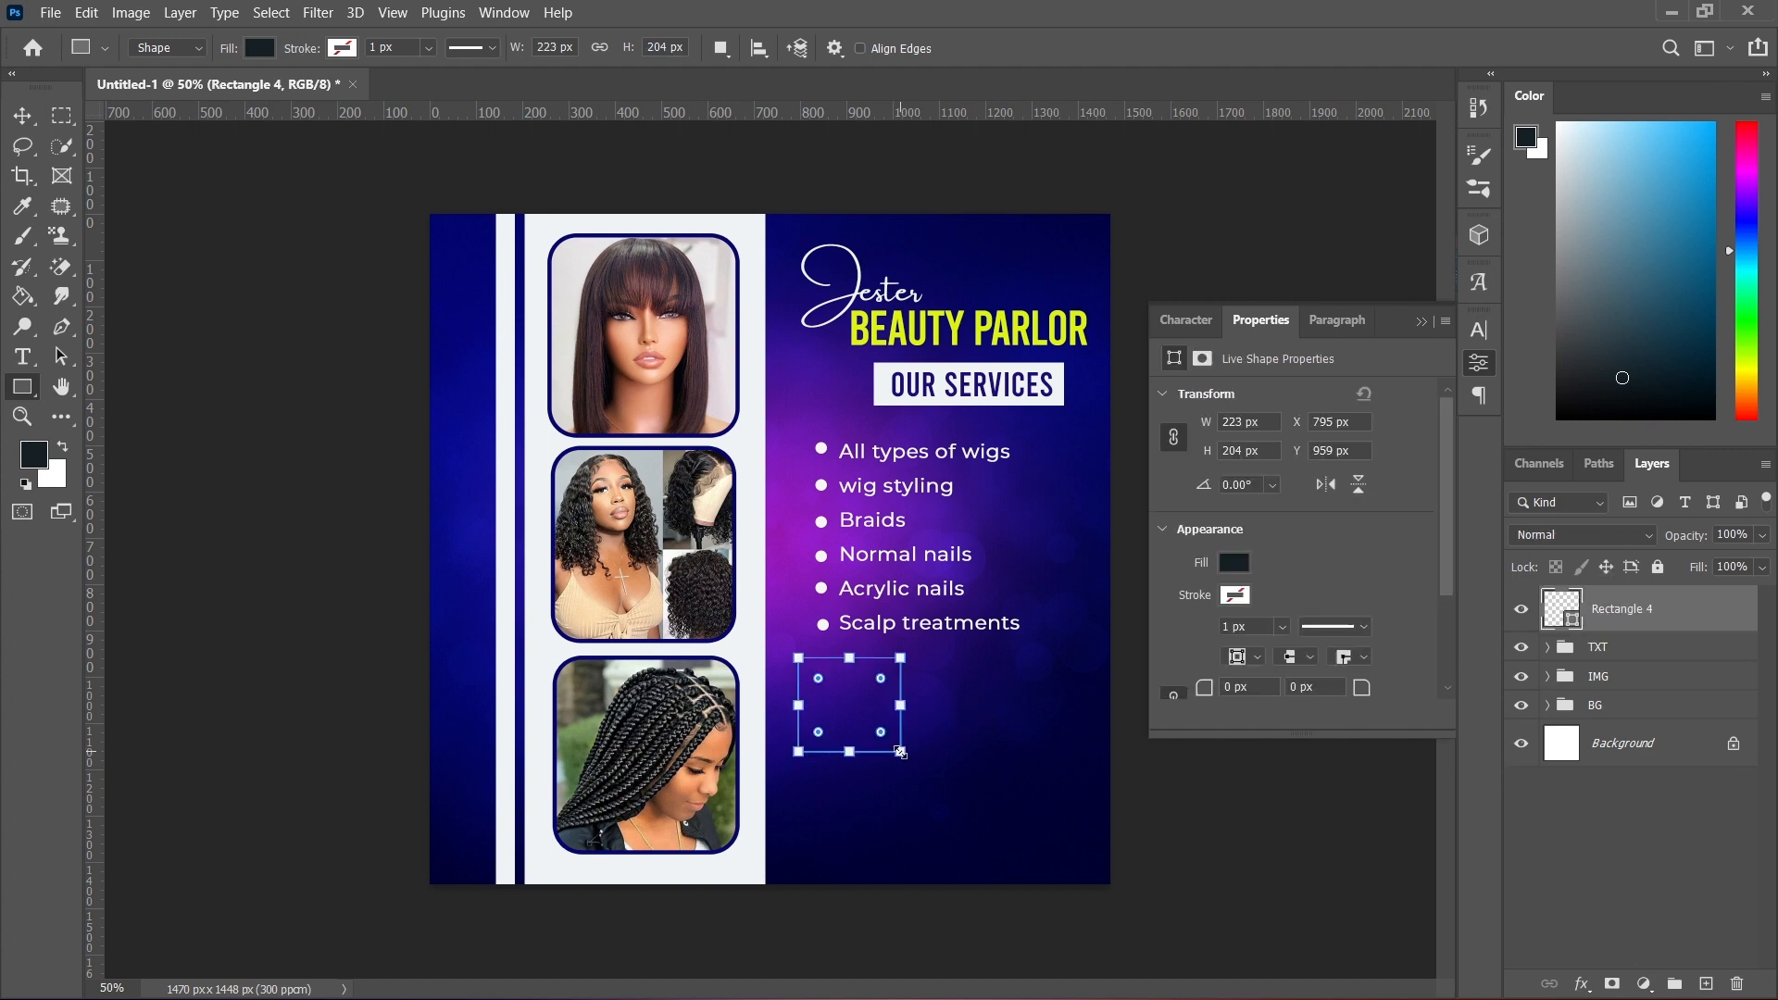
{"action": "left_click", "coordinate": [1232, 563]}
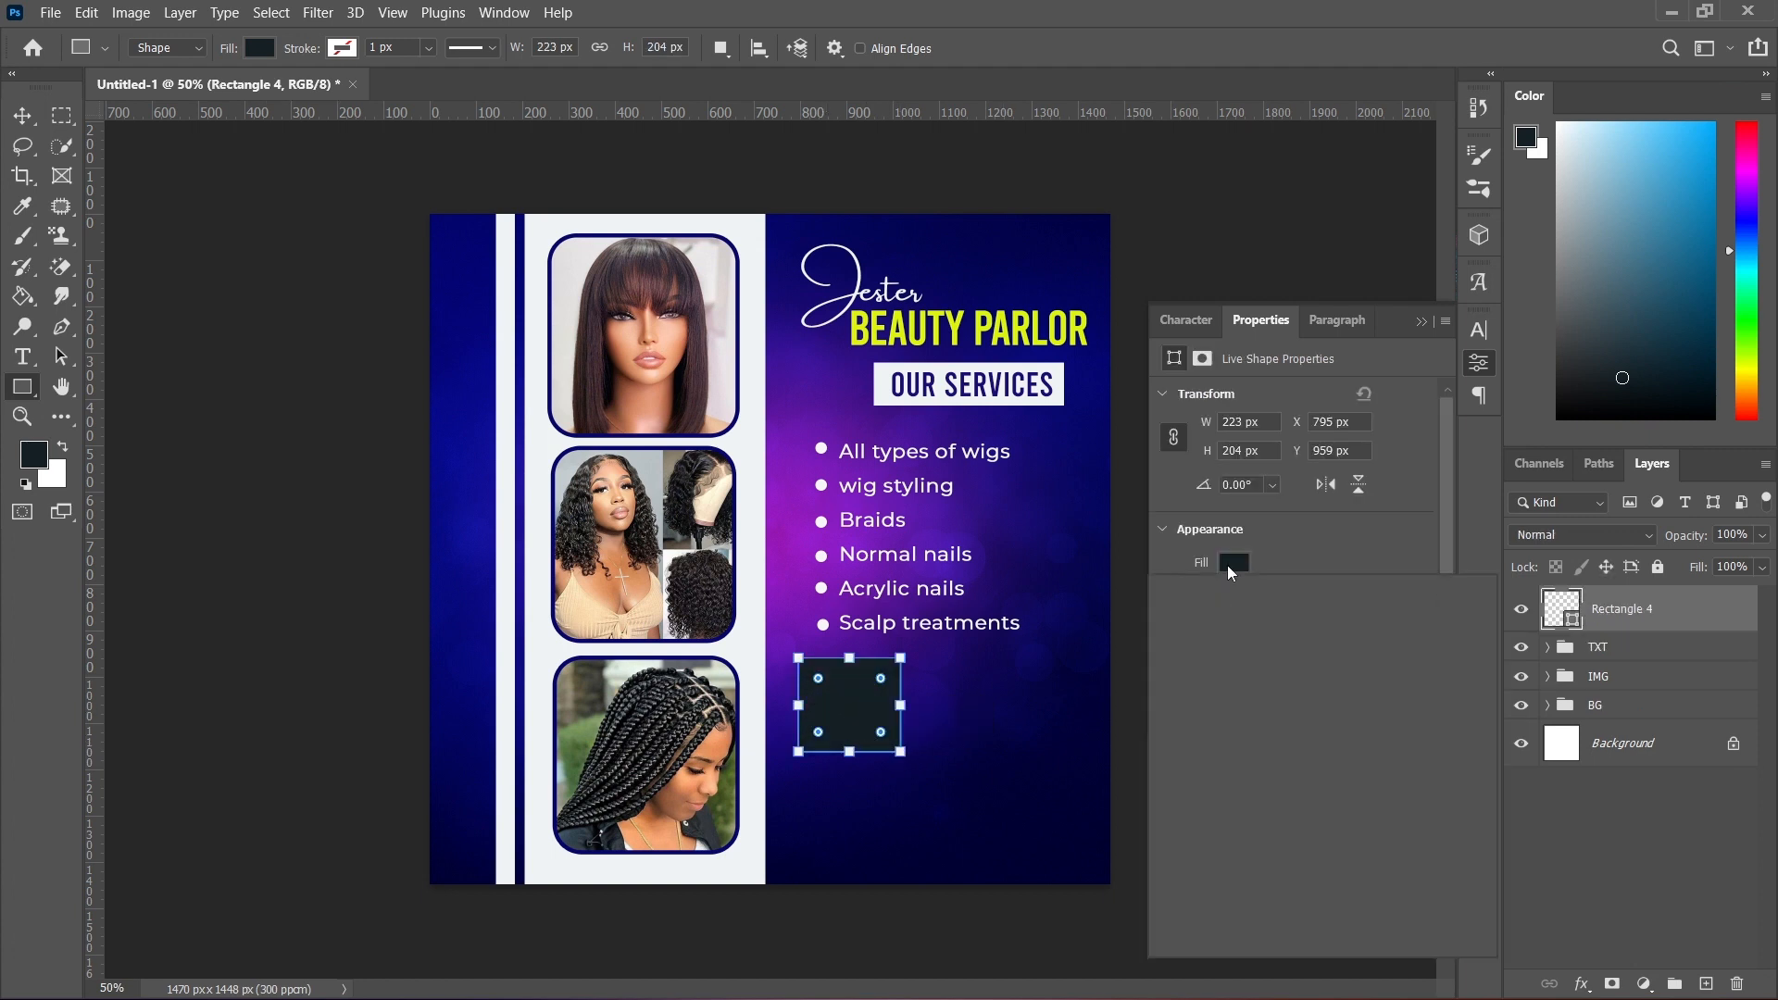
{"action": "left_click", "coordinate": [1177, 687]}
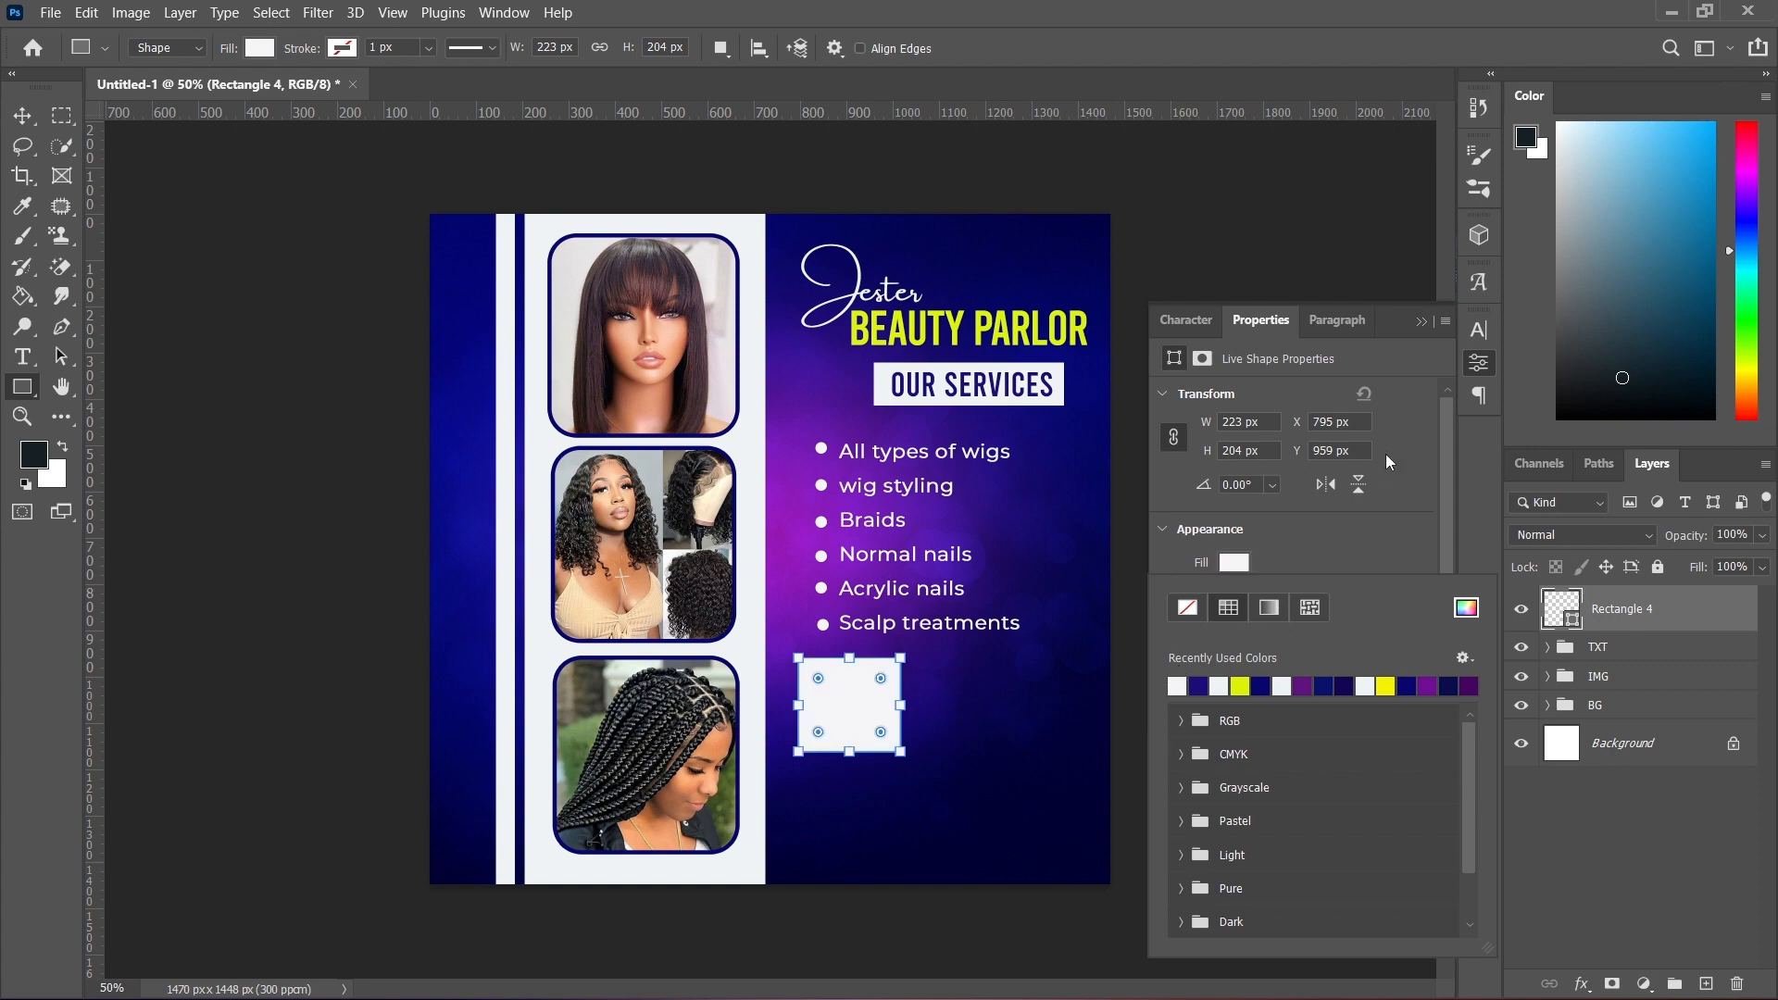
{"action": "left_click", "coordinate": [1414, 326]}
{"action": "left_click", "coordinate": [1414, 326]}
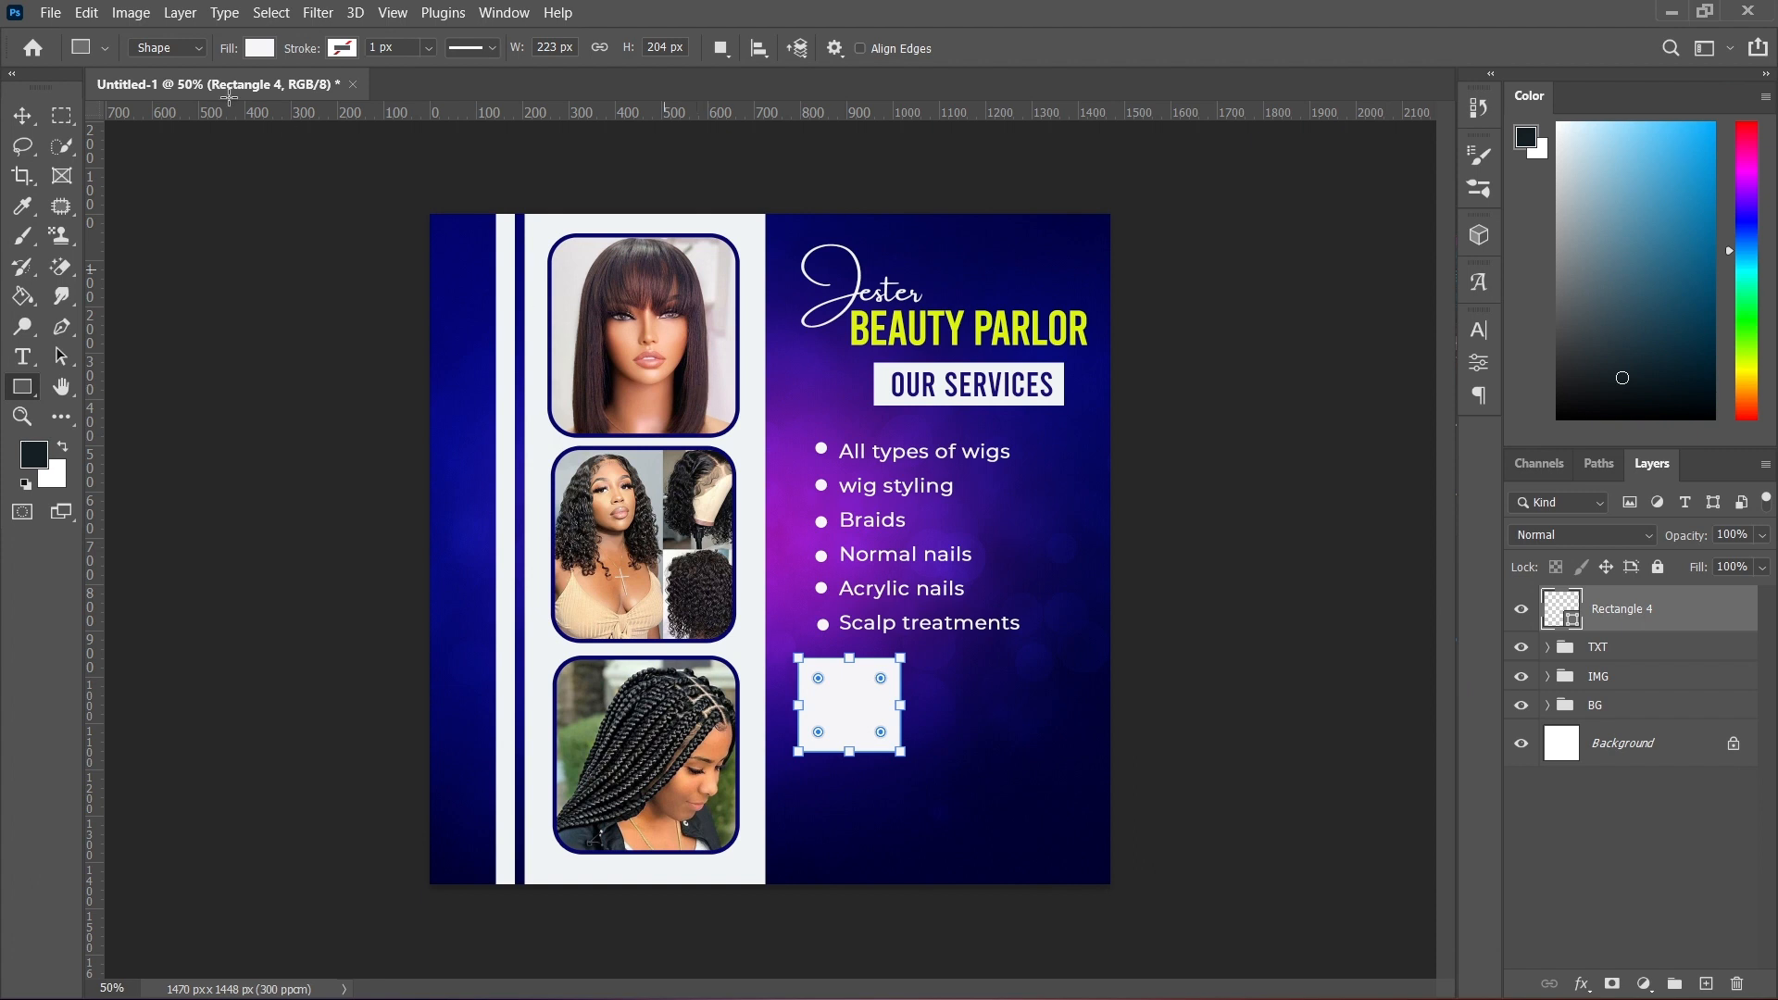
- Duplicate the white rectangle twice and space the three boxes evenly in a row below the services list
{"action": "left_click", "coordinate": [22, 116]}
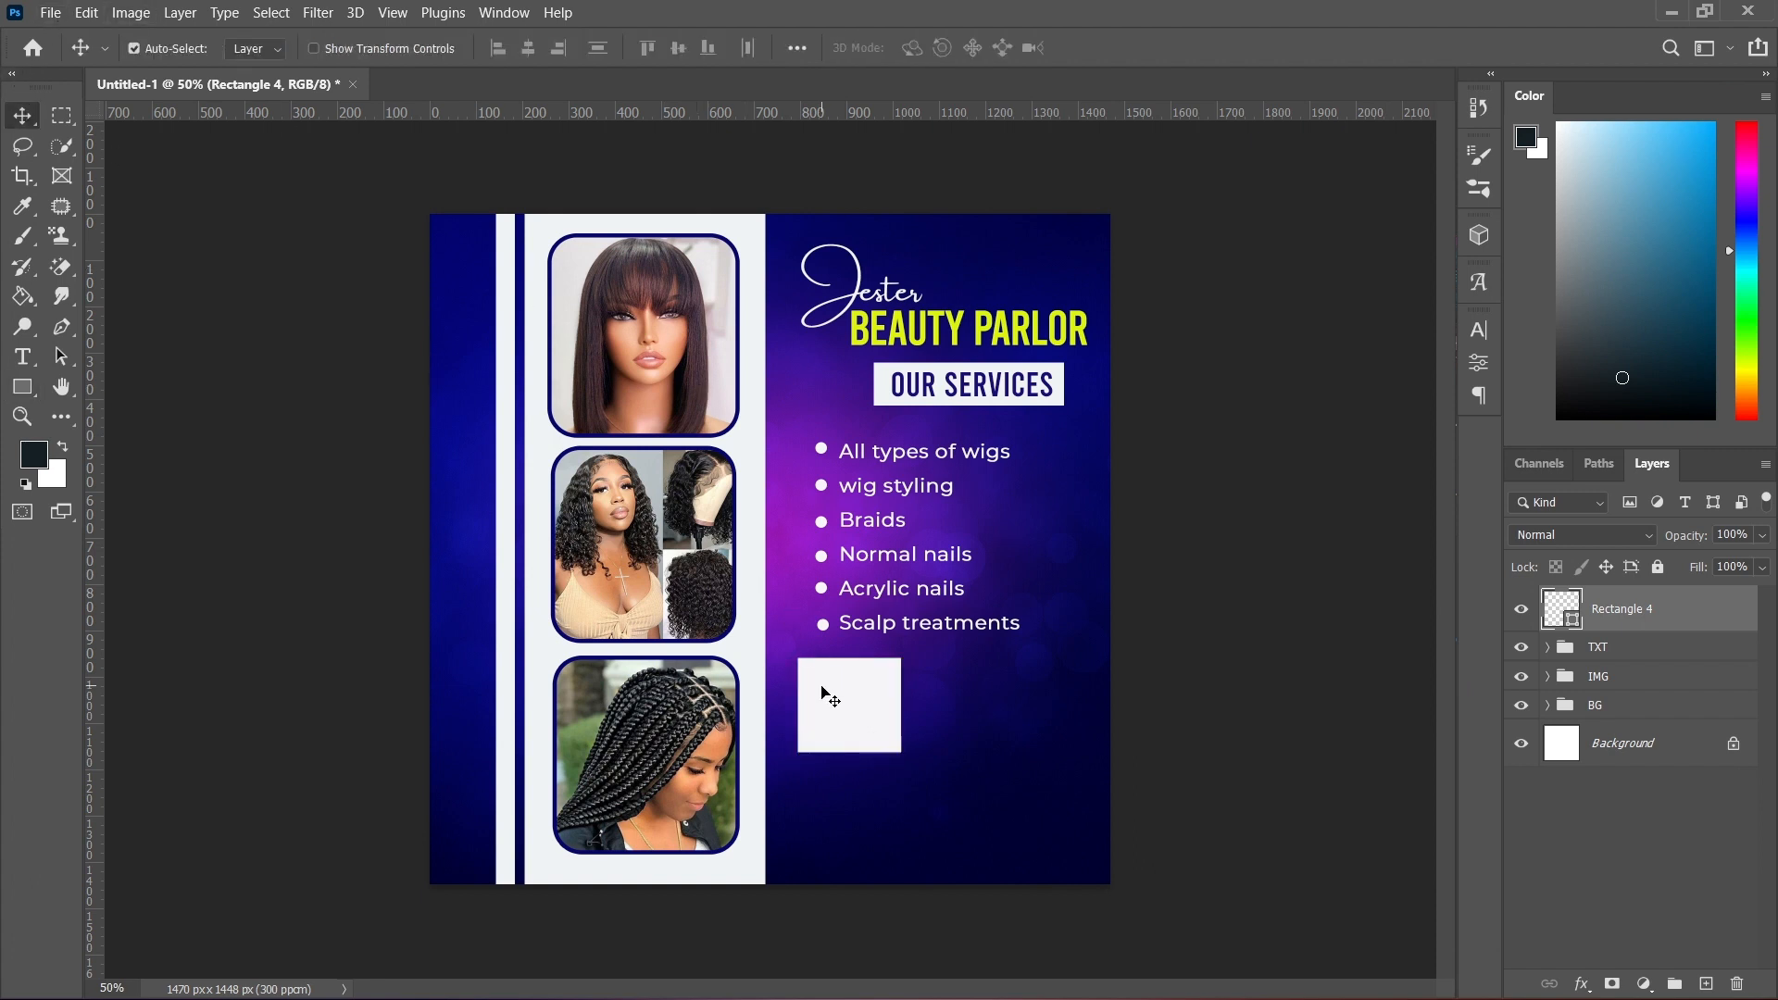
{"action": "left_click_drag", "start_coordinate": [846, 714], "coordinate": [972, 712]}
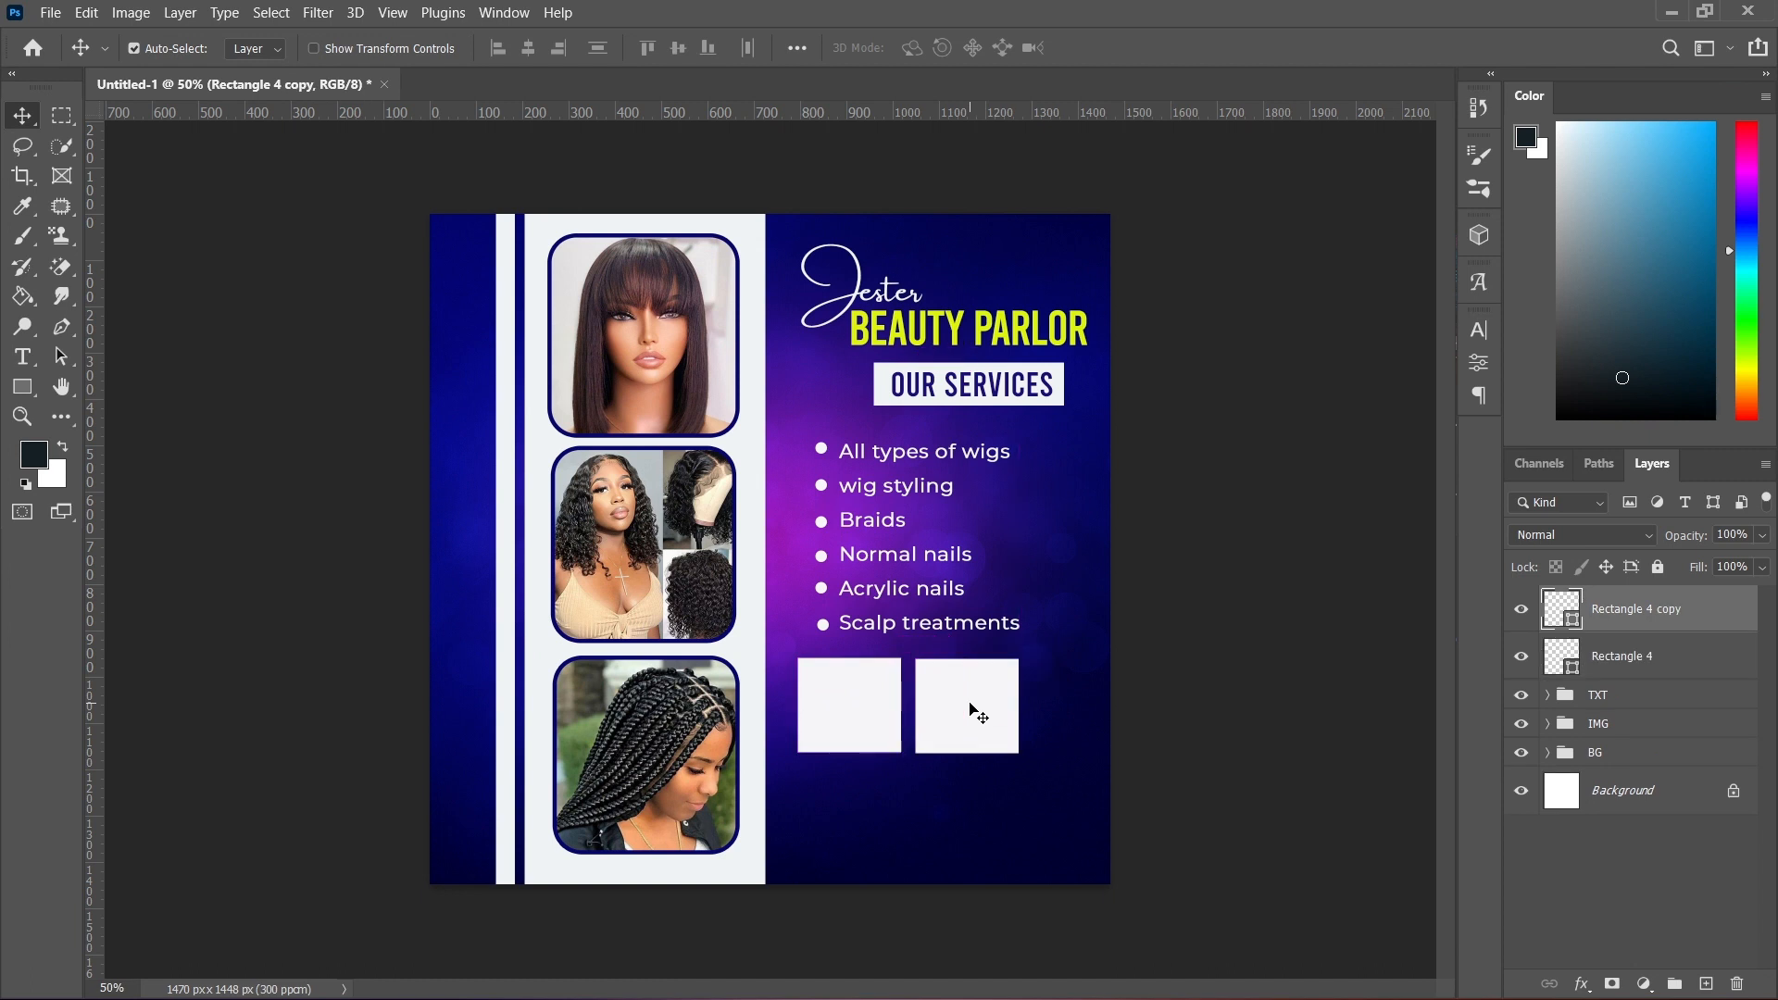
{"action": "left_click_drag", "start_coordinate": [846, 711], "coordinate": [832, 710]}
{"action": "left_click_drag", "start_coordinate": [984, 695], "coordinate": [1071, 703]}
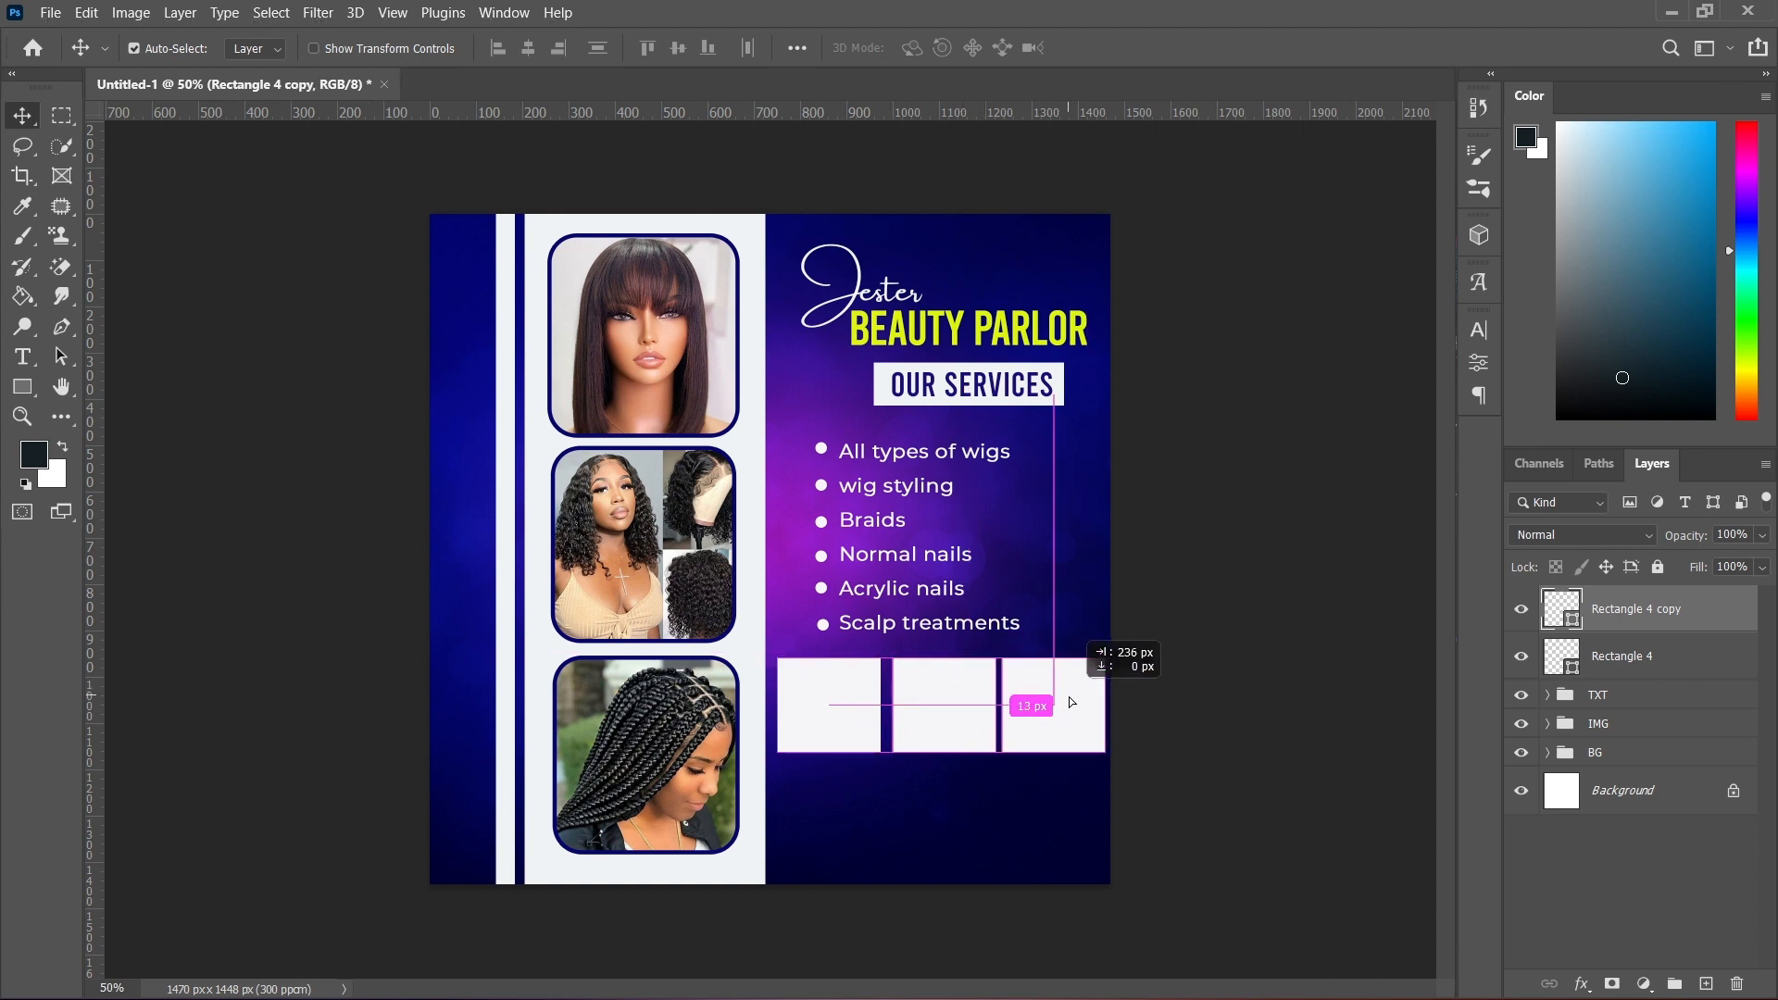
{"action": "left_click_drag", "start_coordinate": [966, 706], "coordinate": [963, 705]}
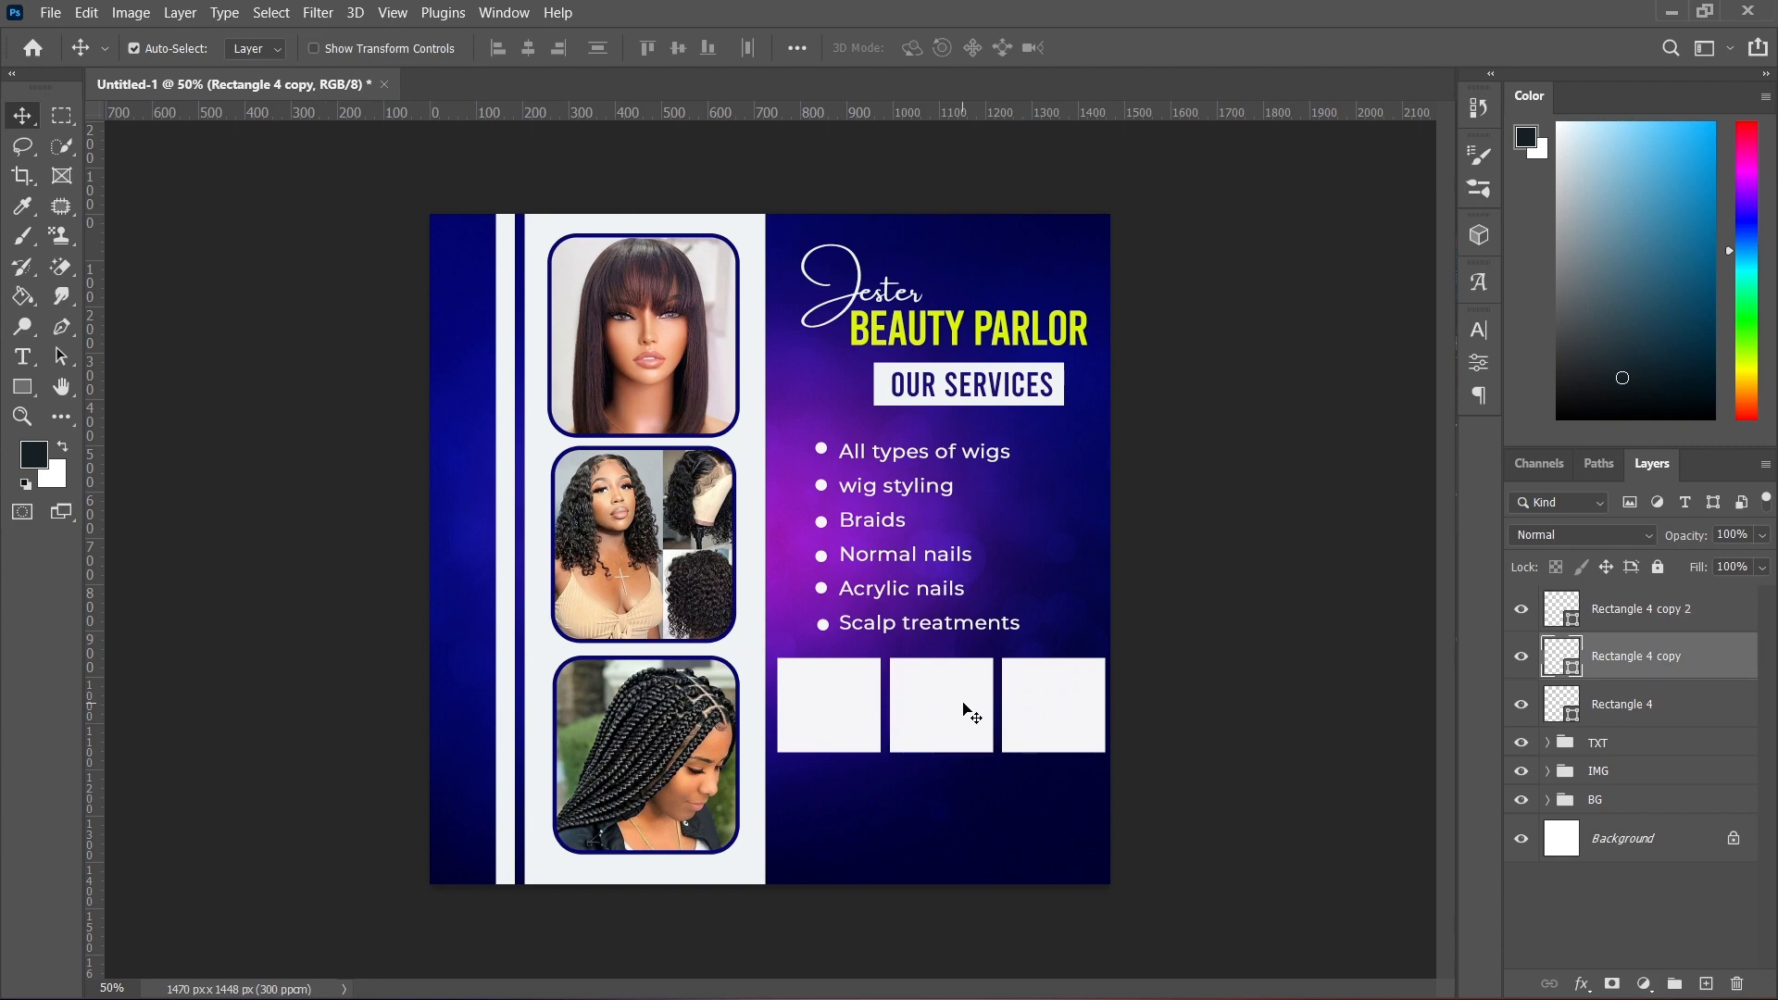
{"action": "key", "text": "Left"}
{"action": "key", "text": "Right"}
{"action": "left_click", "coordinate": [825, 714]}
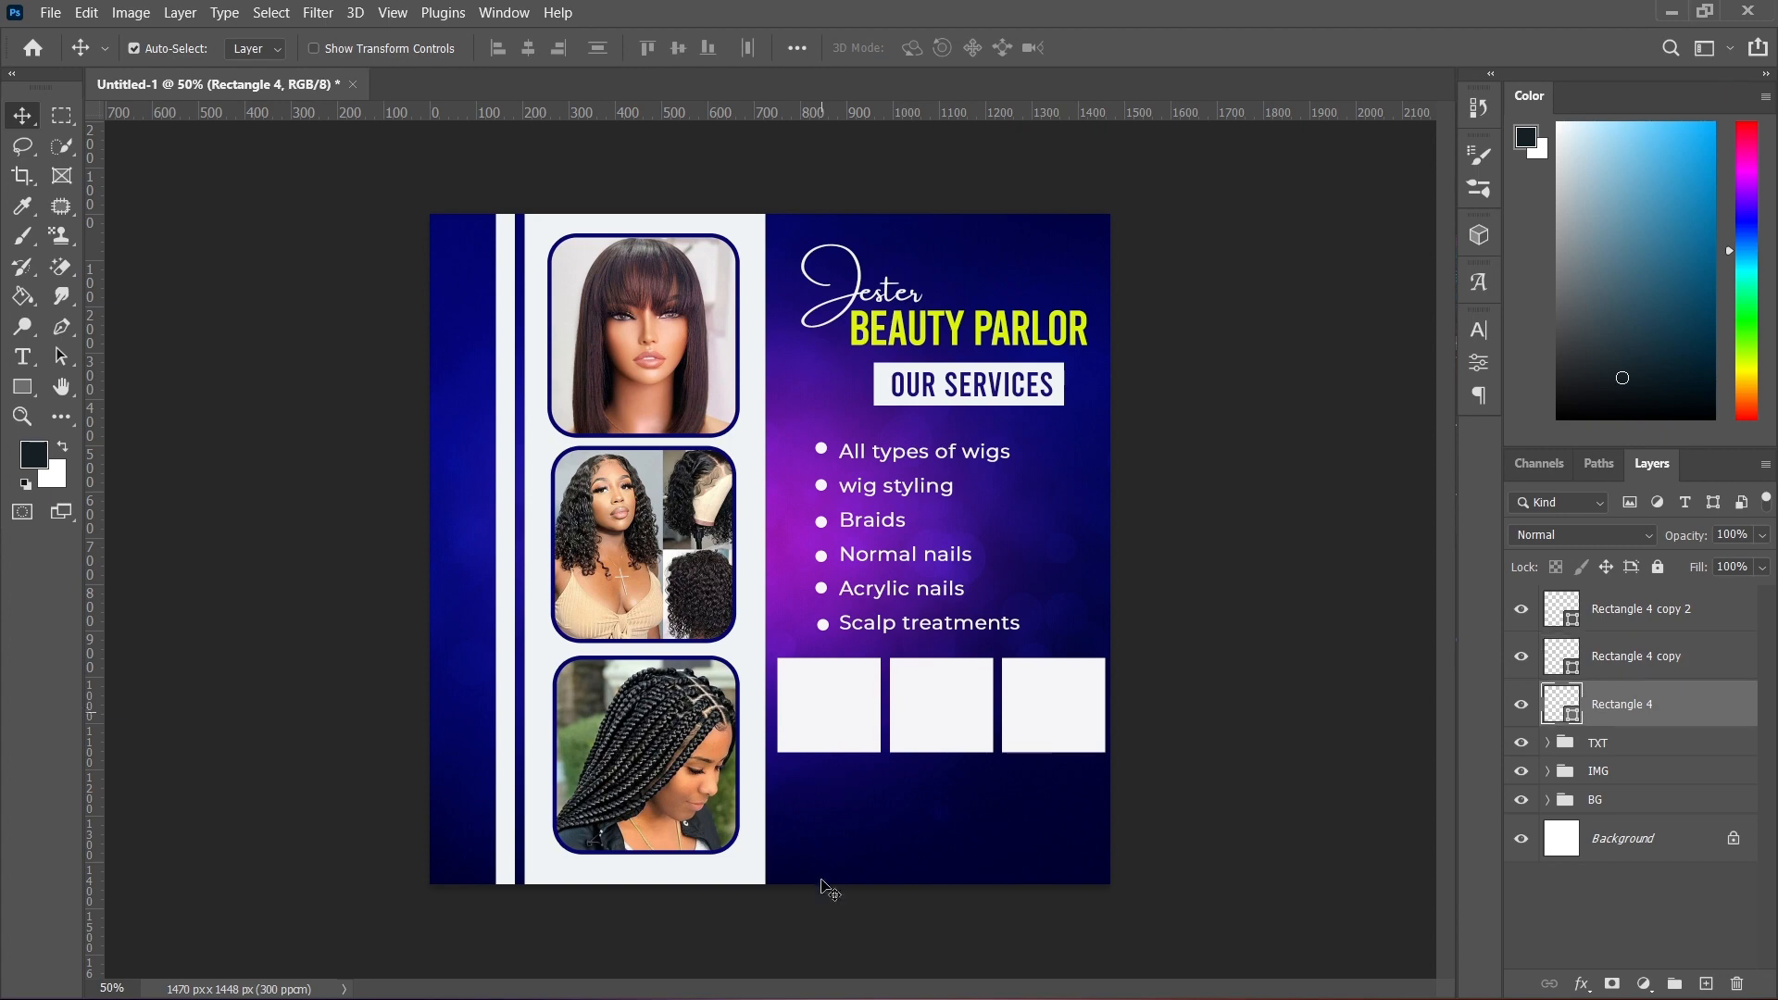
- Place the 15 White and Gold Nails image from the Downloads folder directly above the first white rectangle's layer
{"action": "mouse_move", "coordinate": [758, 967]}
{"action": "left_click", "coordinate": [736, 861]}
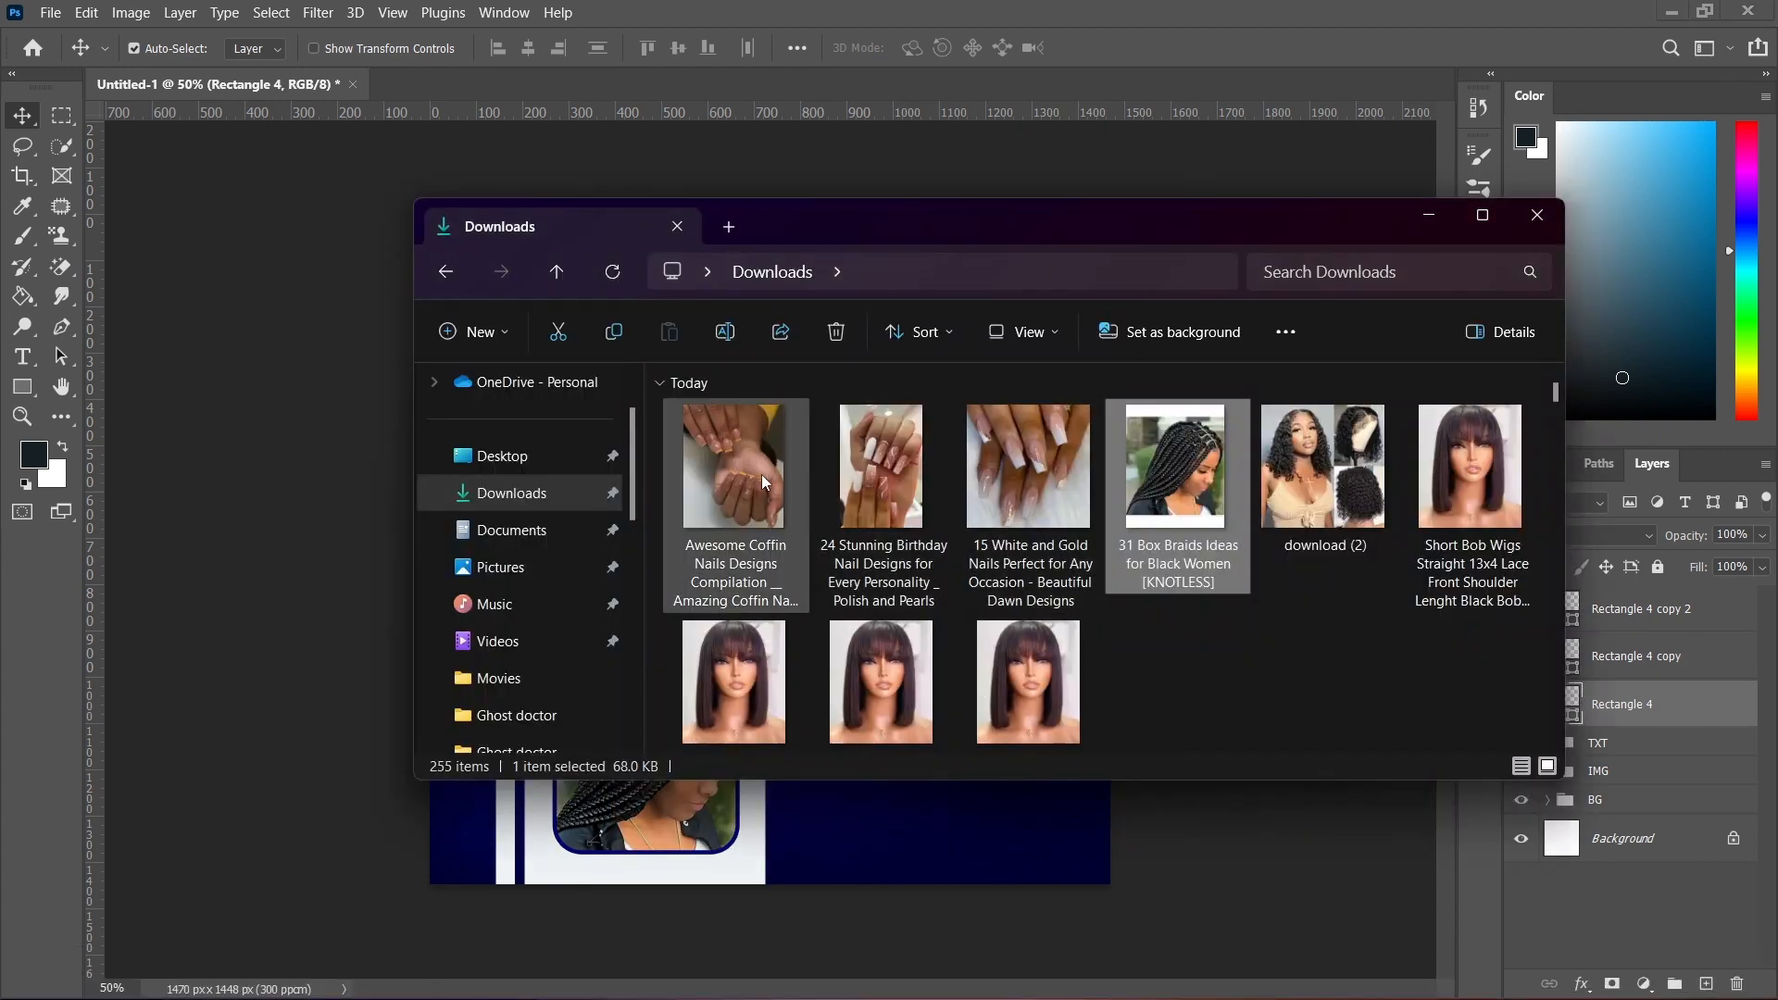
{"action": "left_click_drag", "start_coordinate": [1002, 442], "coordinate": [908, 807]}
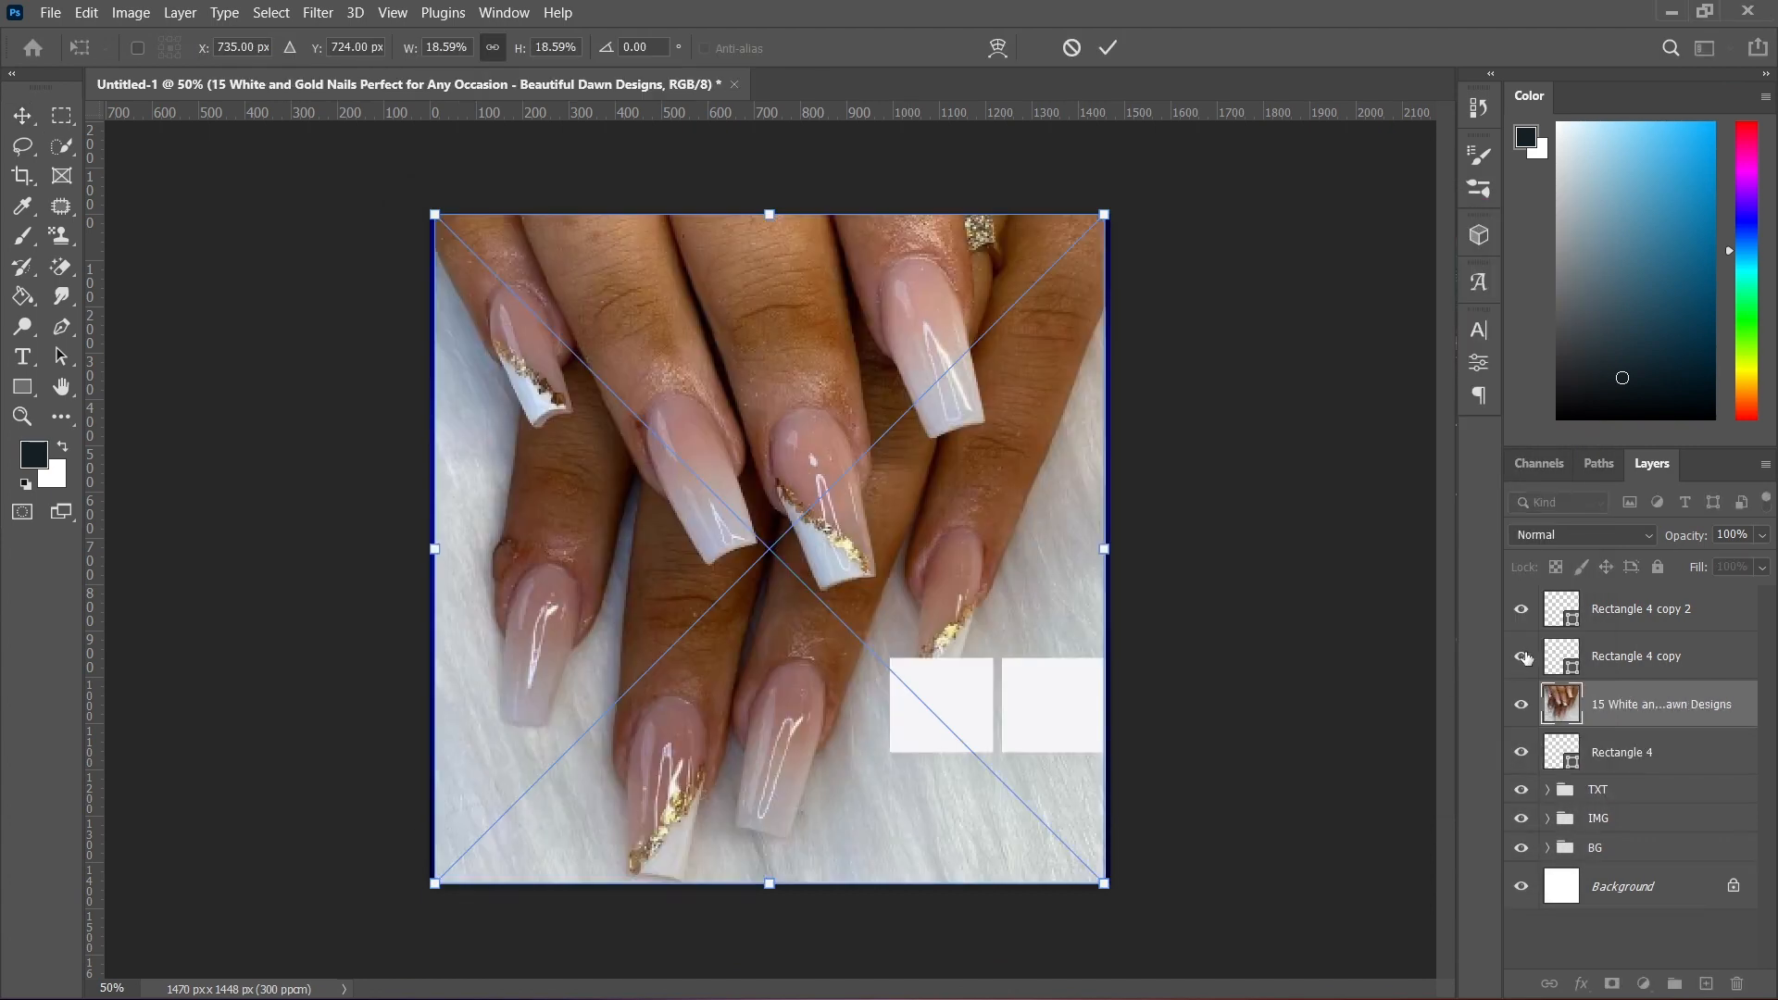
{"action": "key", "text": "Return"}
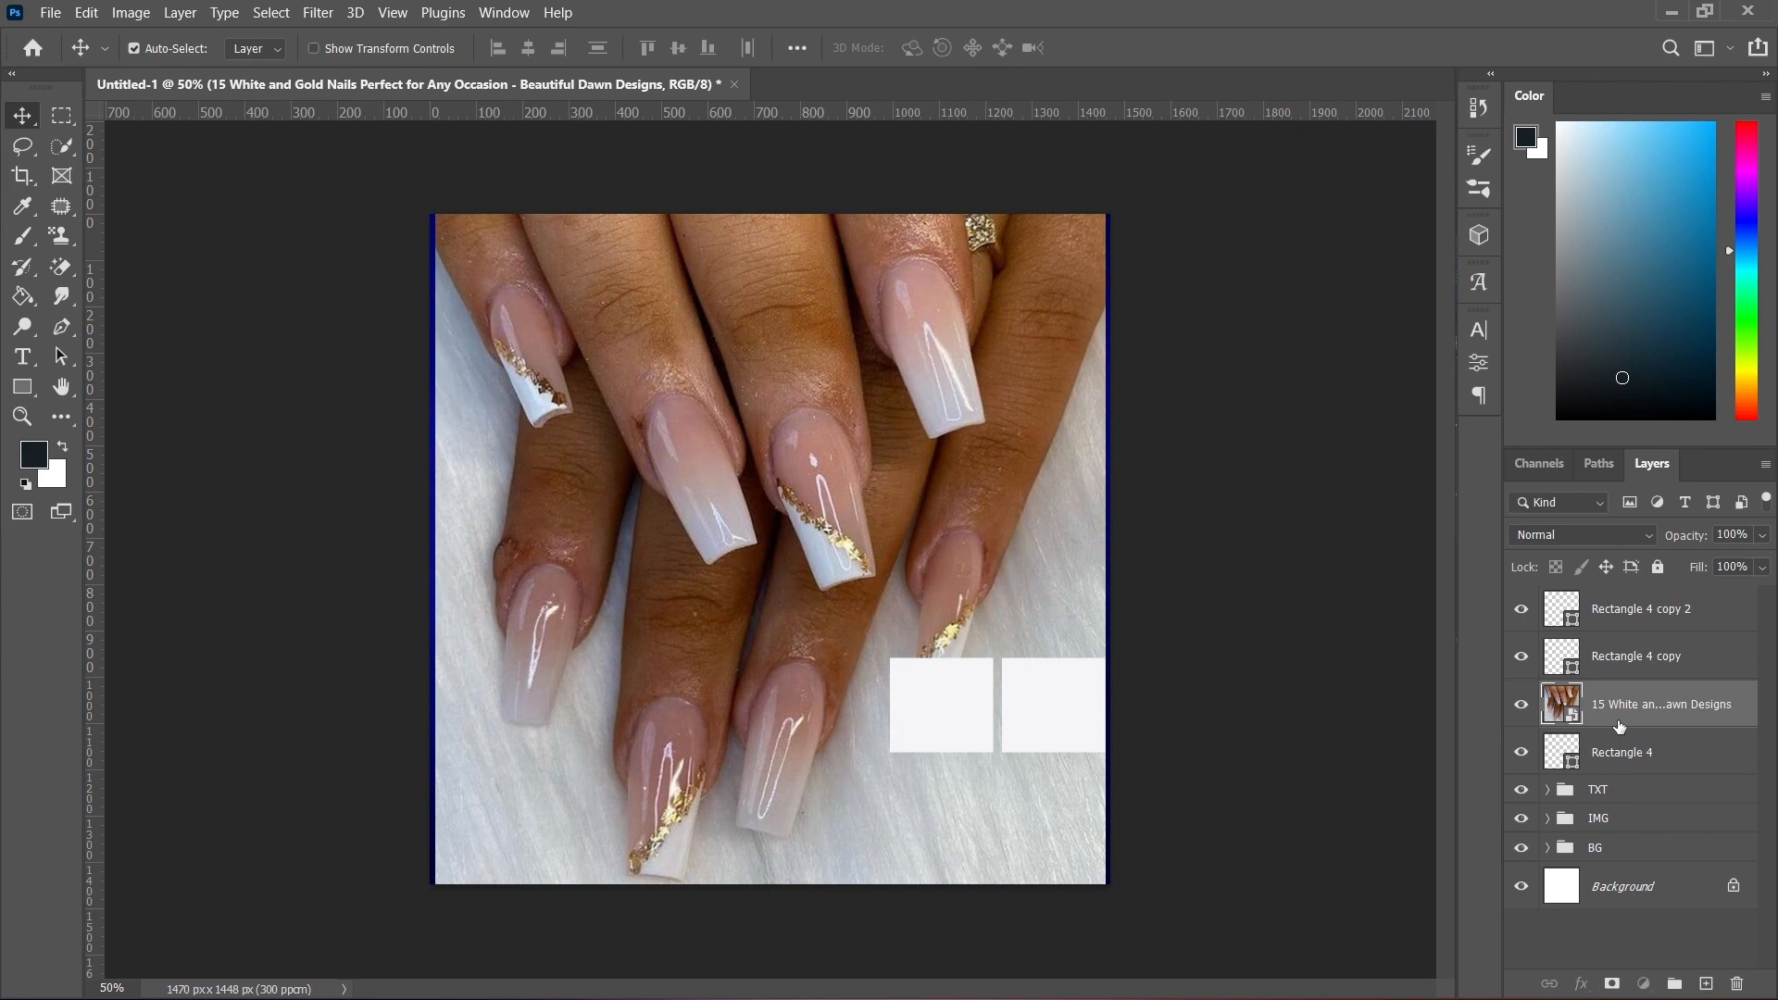
- Clip the white and gold nails photo to the first white rectangle and scale it to about 3.13% to fill the box
{"action": "right_click", "coordinate": [1622, 729]}
{"action": "left_click", "coordinate": [1366, 522]}
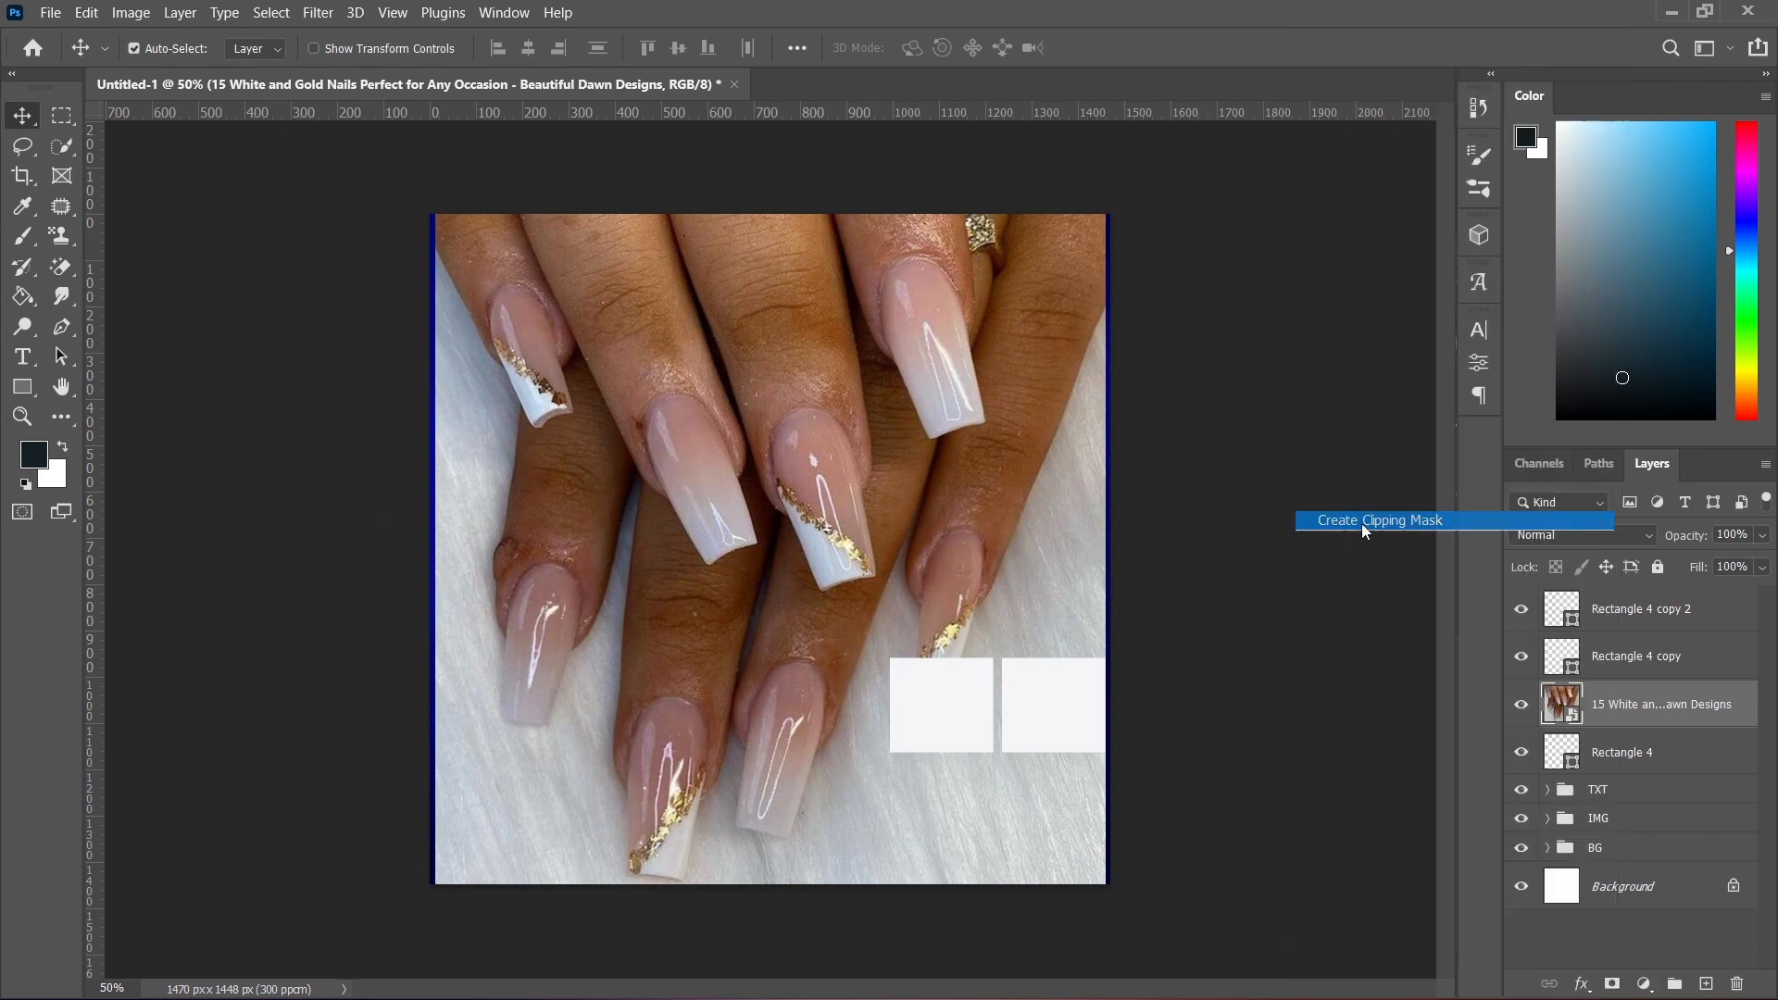
{"action": "left_click", "coordinate": [332, 48]}
{"action": "left_click_drag", "start_coordinate": [437, 213], "coordinate": [757, 536]}
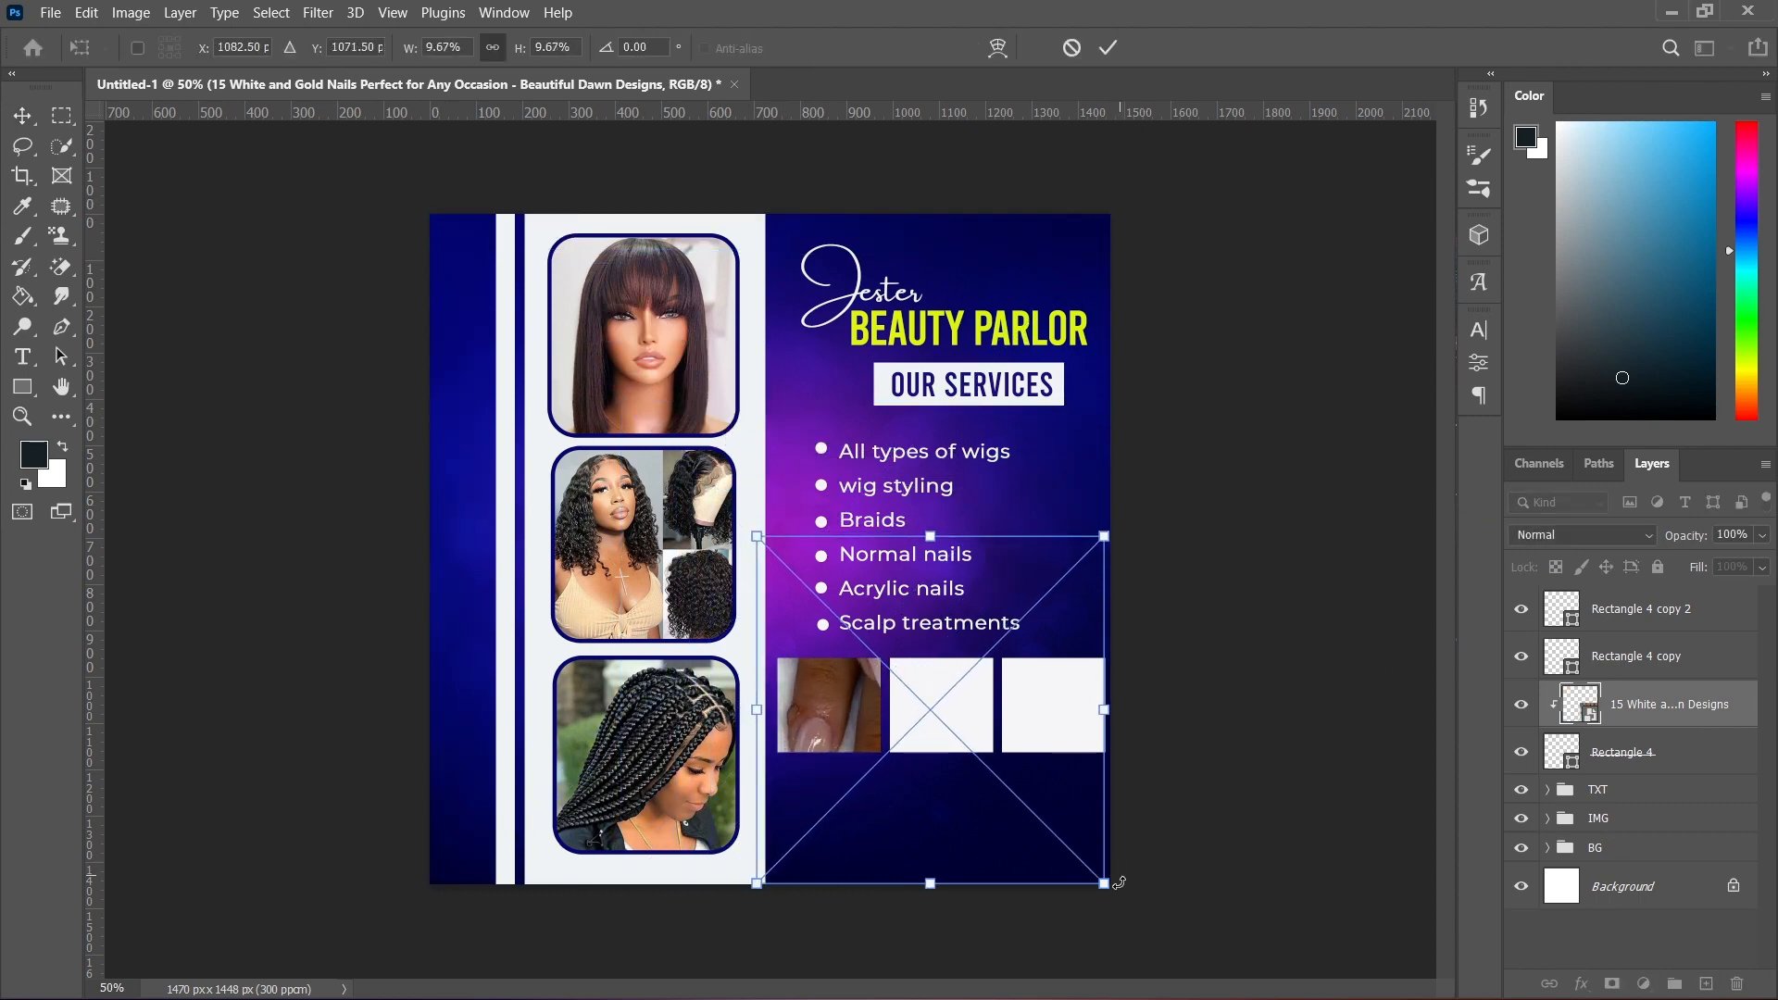
{"action": "left_click_drag", "start_coordinate": [1104, 883], "coordinate": [932, 823]}
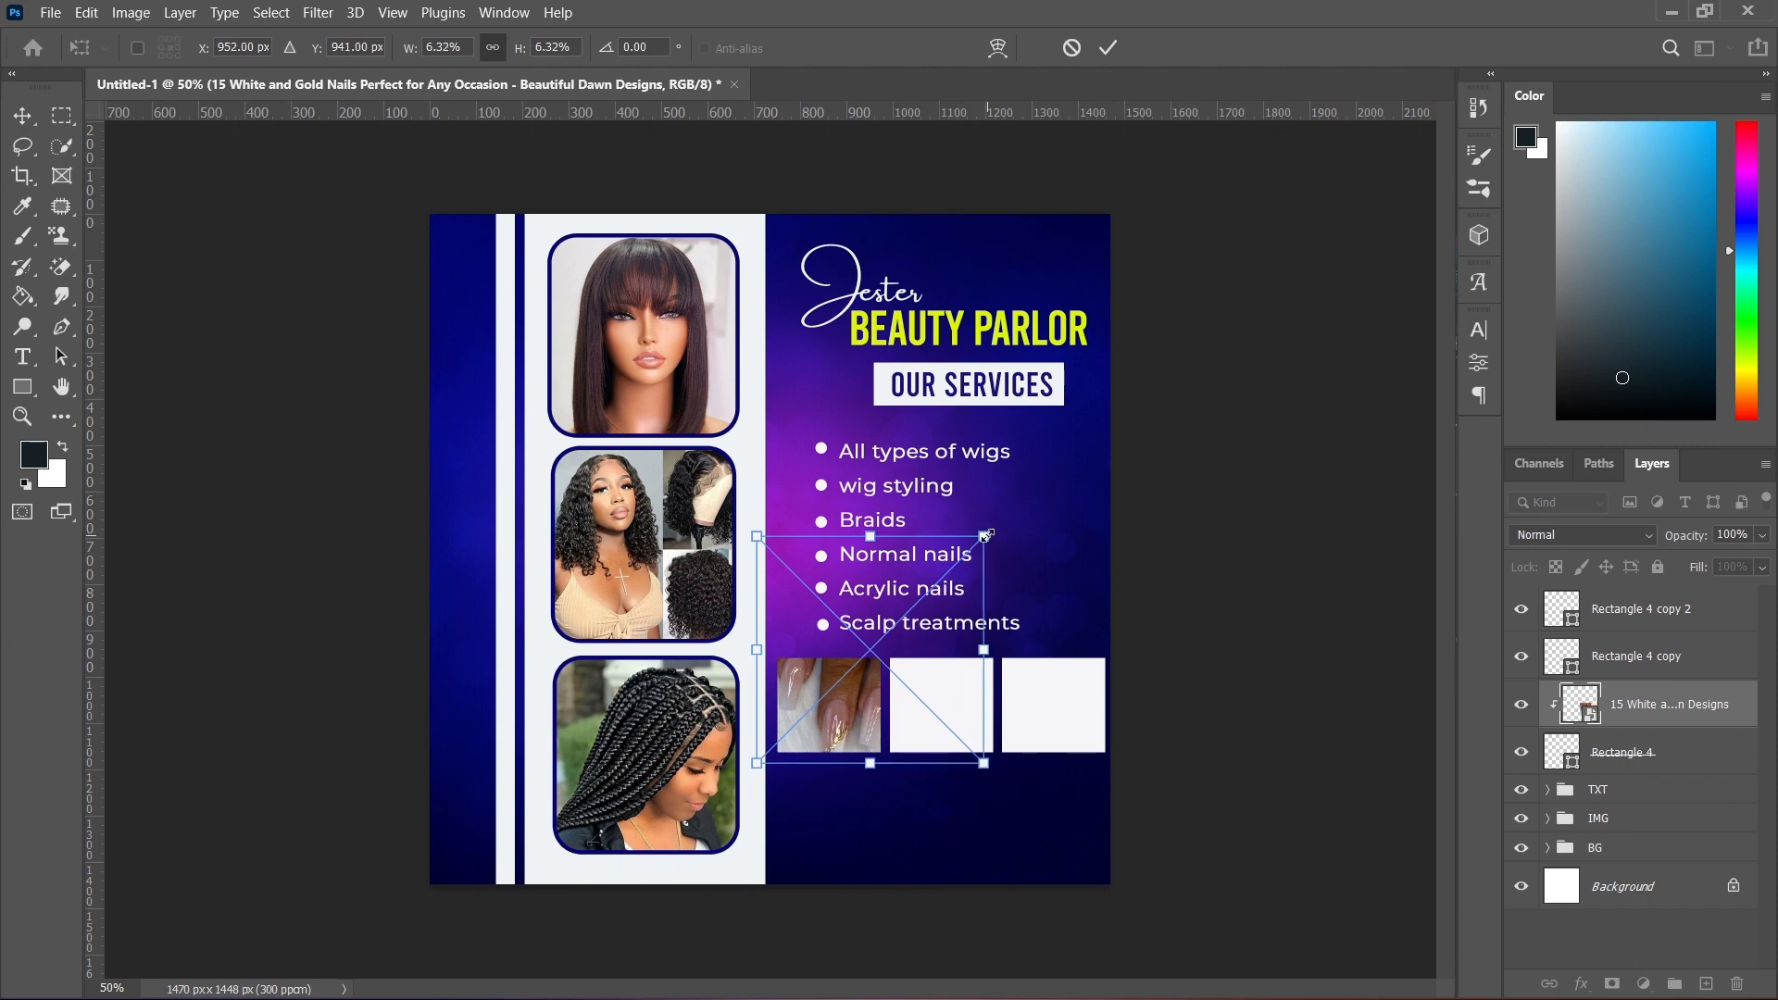
{"action": "left_click_drag", "start_coordinate": [984, 535], "coordinate": [894, 635]}
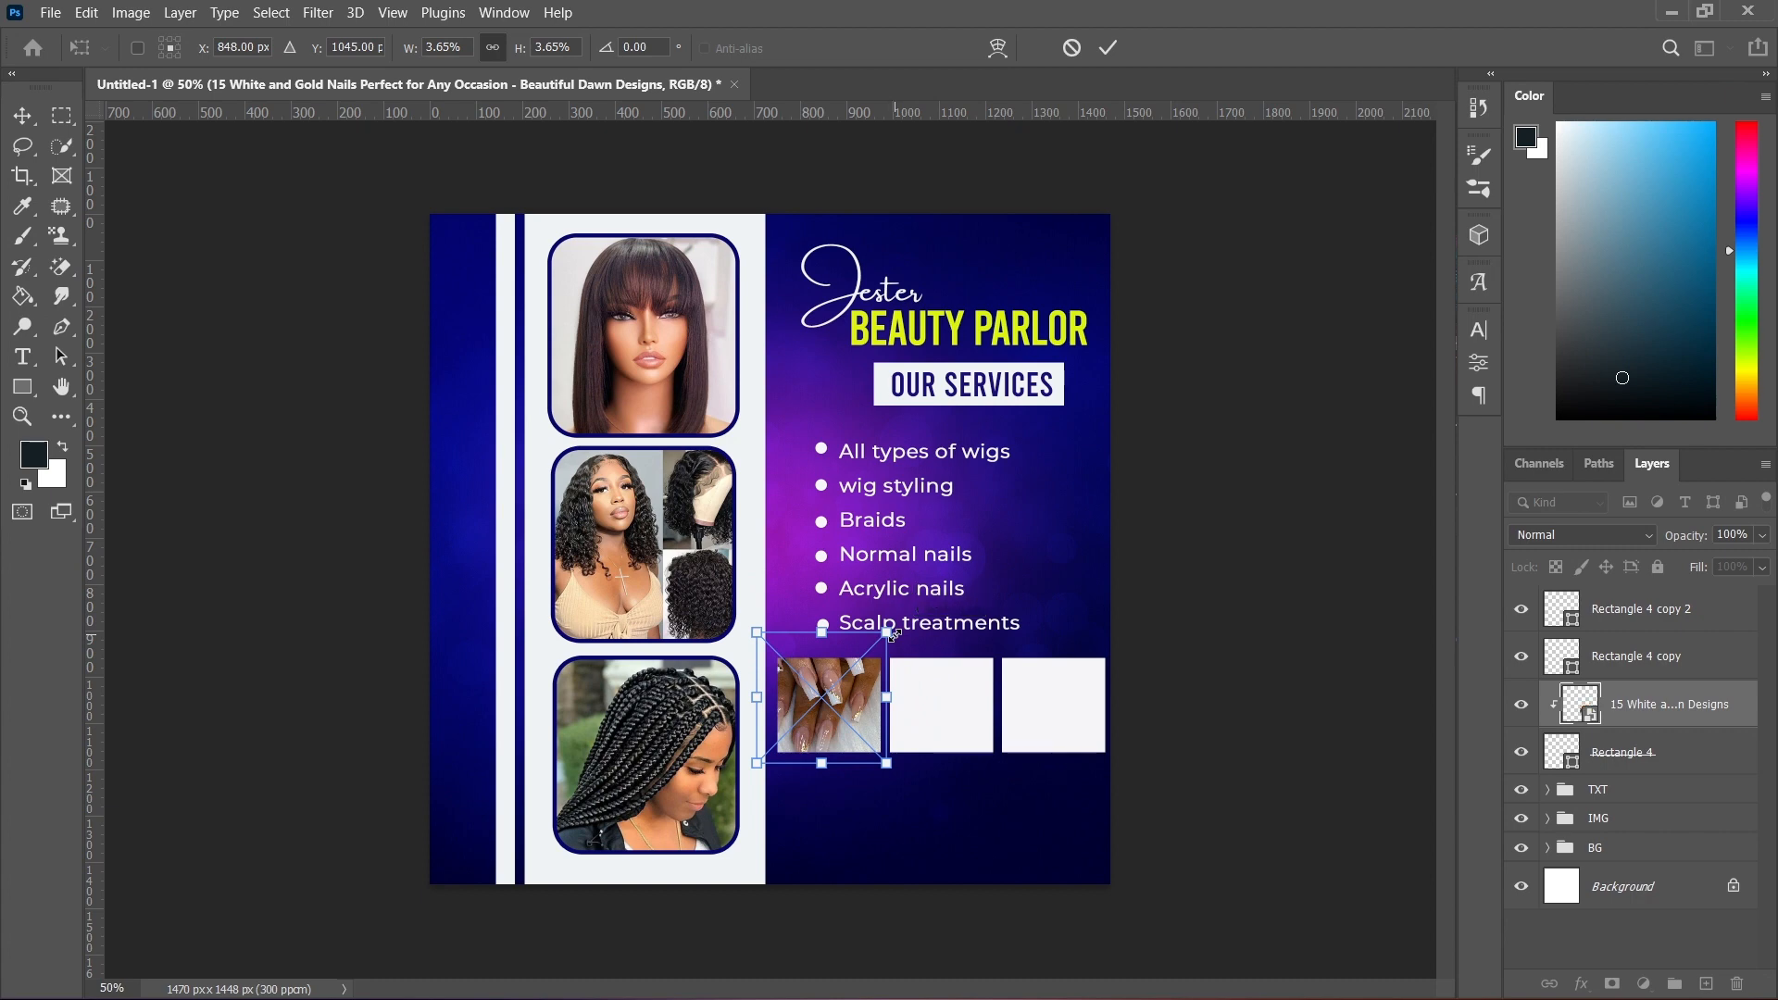
{"action": "left_click_drag", "start_coordinate": [754, 634], "coordinate": [777, 650]}
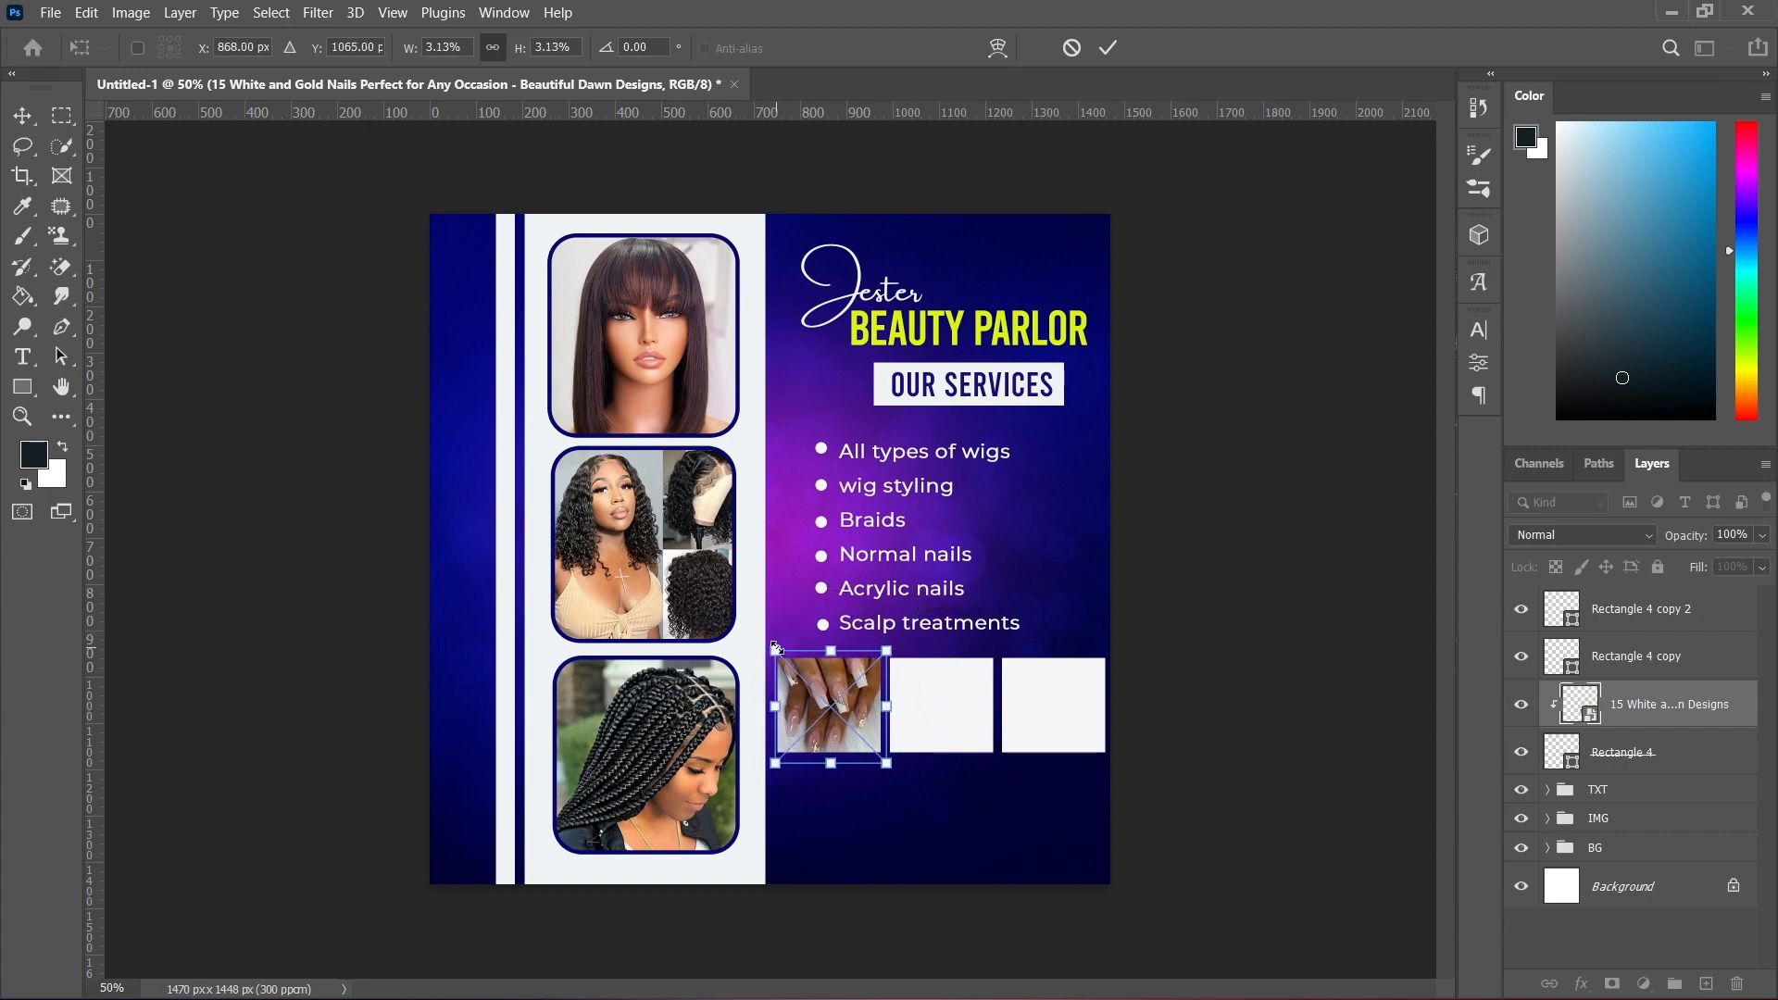
{"action": "left_click", "coordinate": [1108, 48]}
- Place the 24 Stunning Birthday Nail Designs image from the Downloads folder above the middle white rectangle and clip it to that rectangle
{"action": "left_click", "coordinate": [954, 701]}
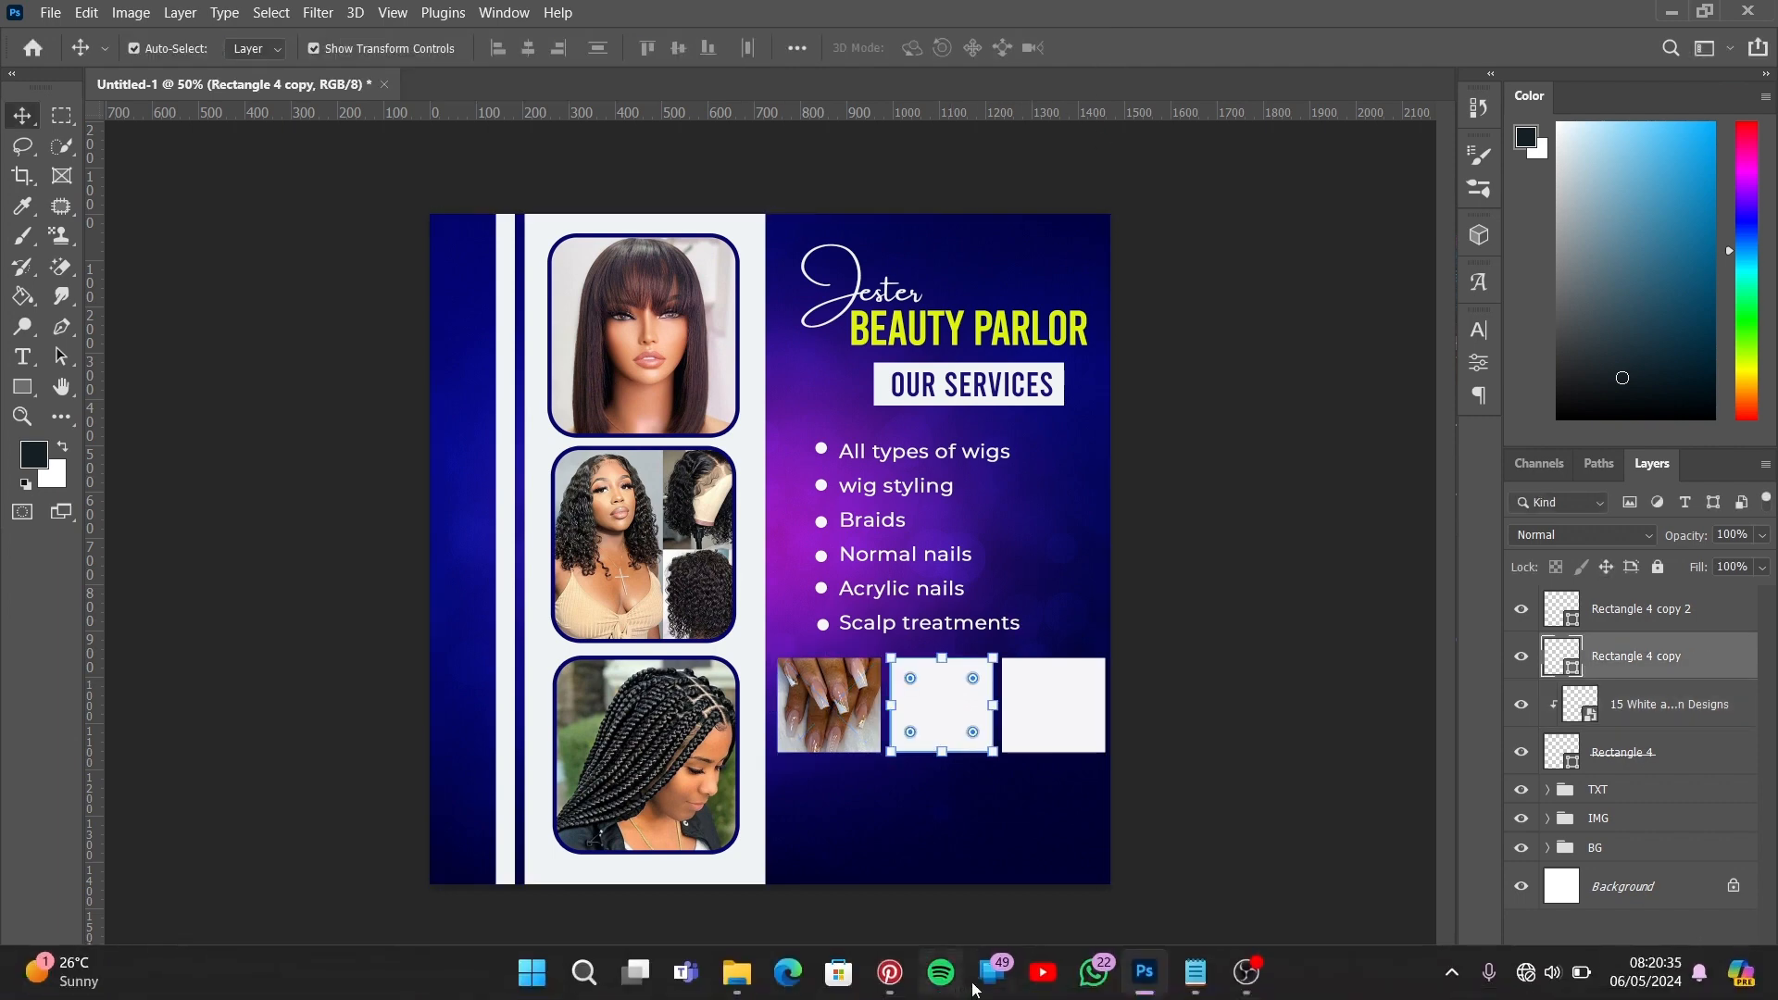
{"action": "left_click", "coordinate": [736, 973]}
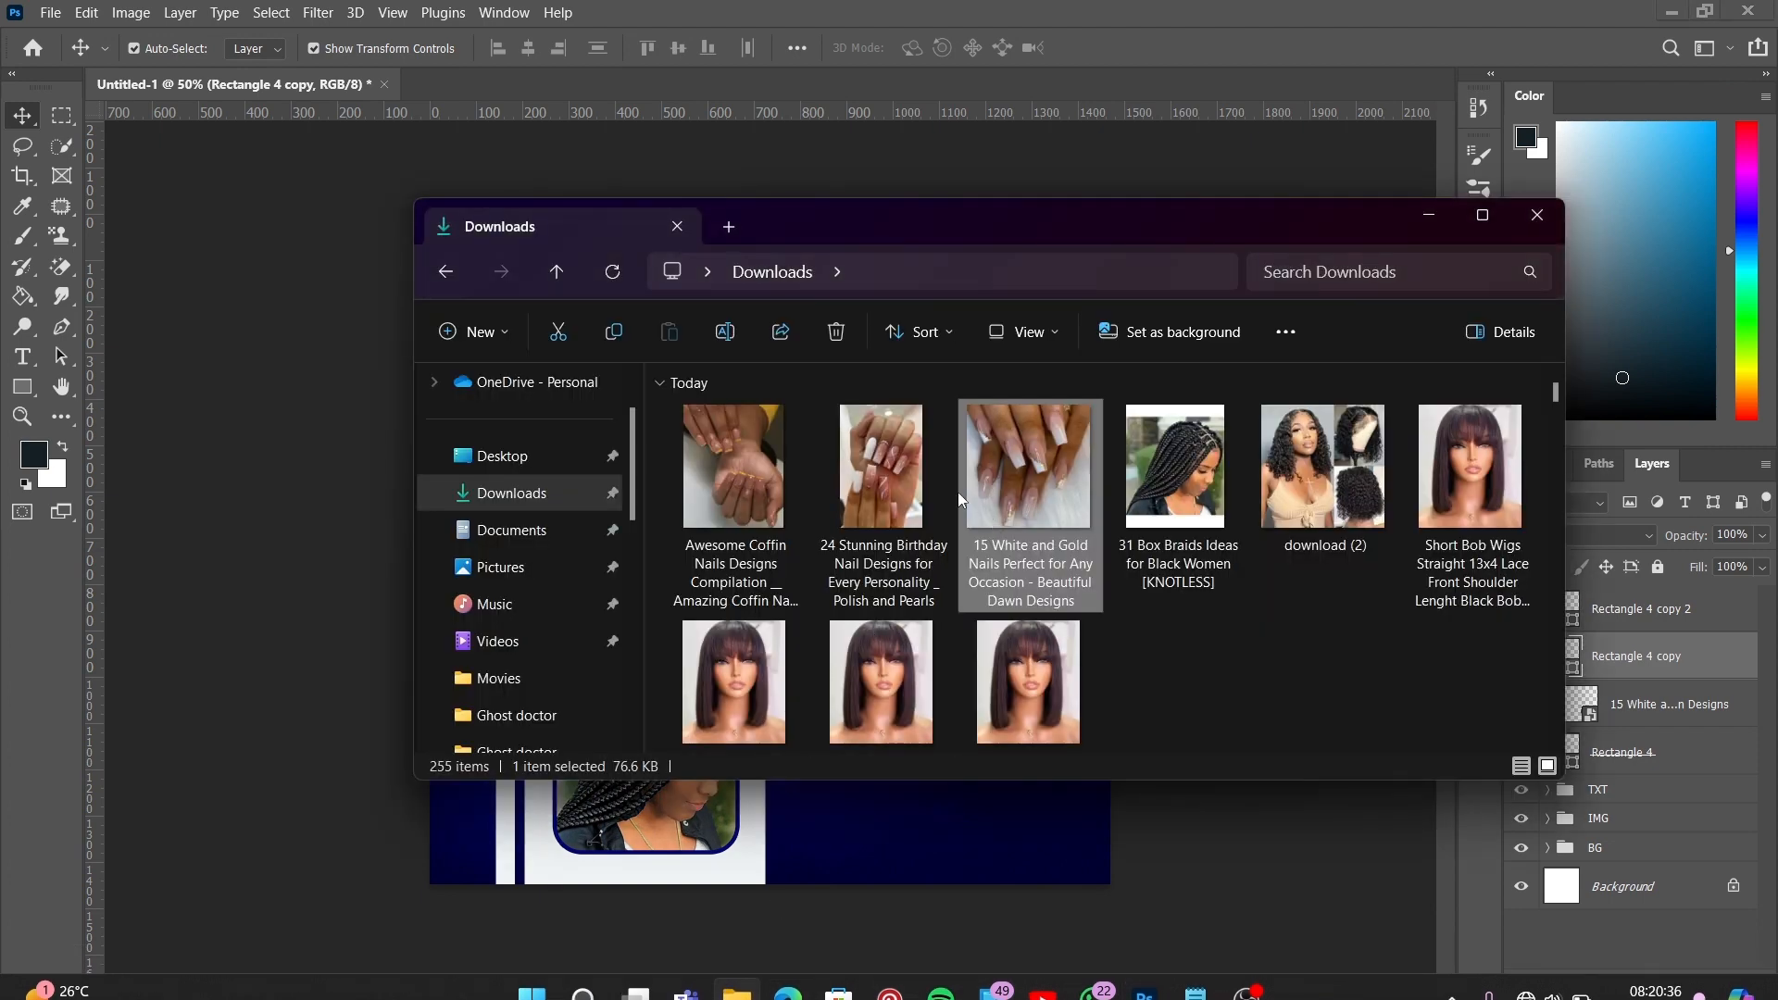
{"action": "left_click", "coordinate": [915, 480]}
{"action": "left_click_drag", "start_coordinate": [939, 825], "coordinate": [939, 825]}
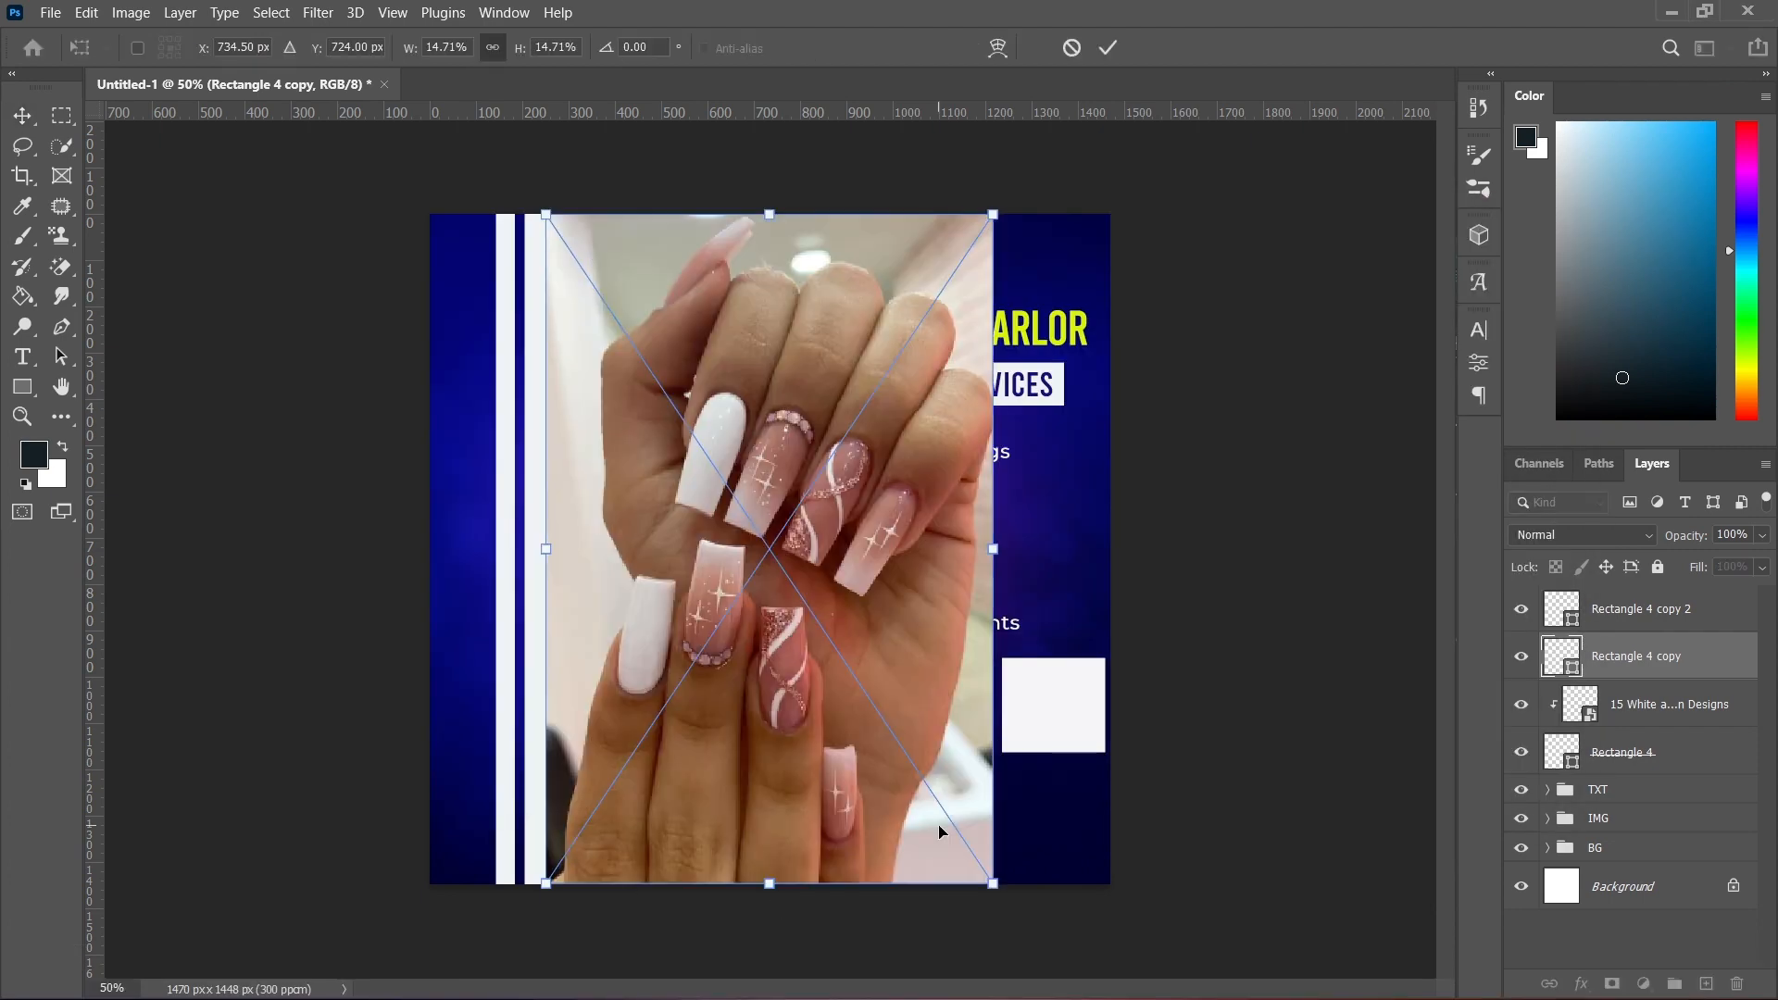
{"action": "left_click", "coordinate": [1107, 48]}
{"action": "right_click", "coordinate": [1621, 650]}
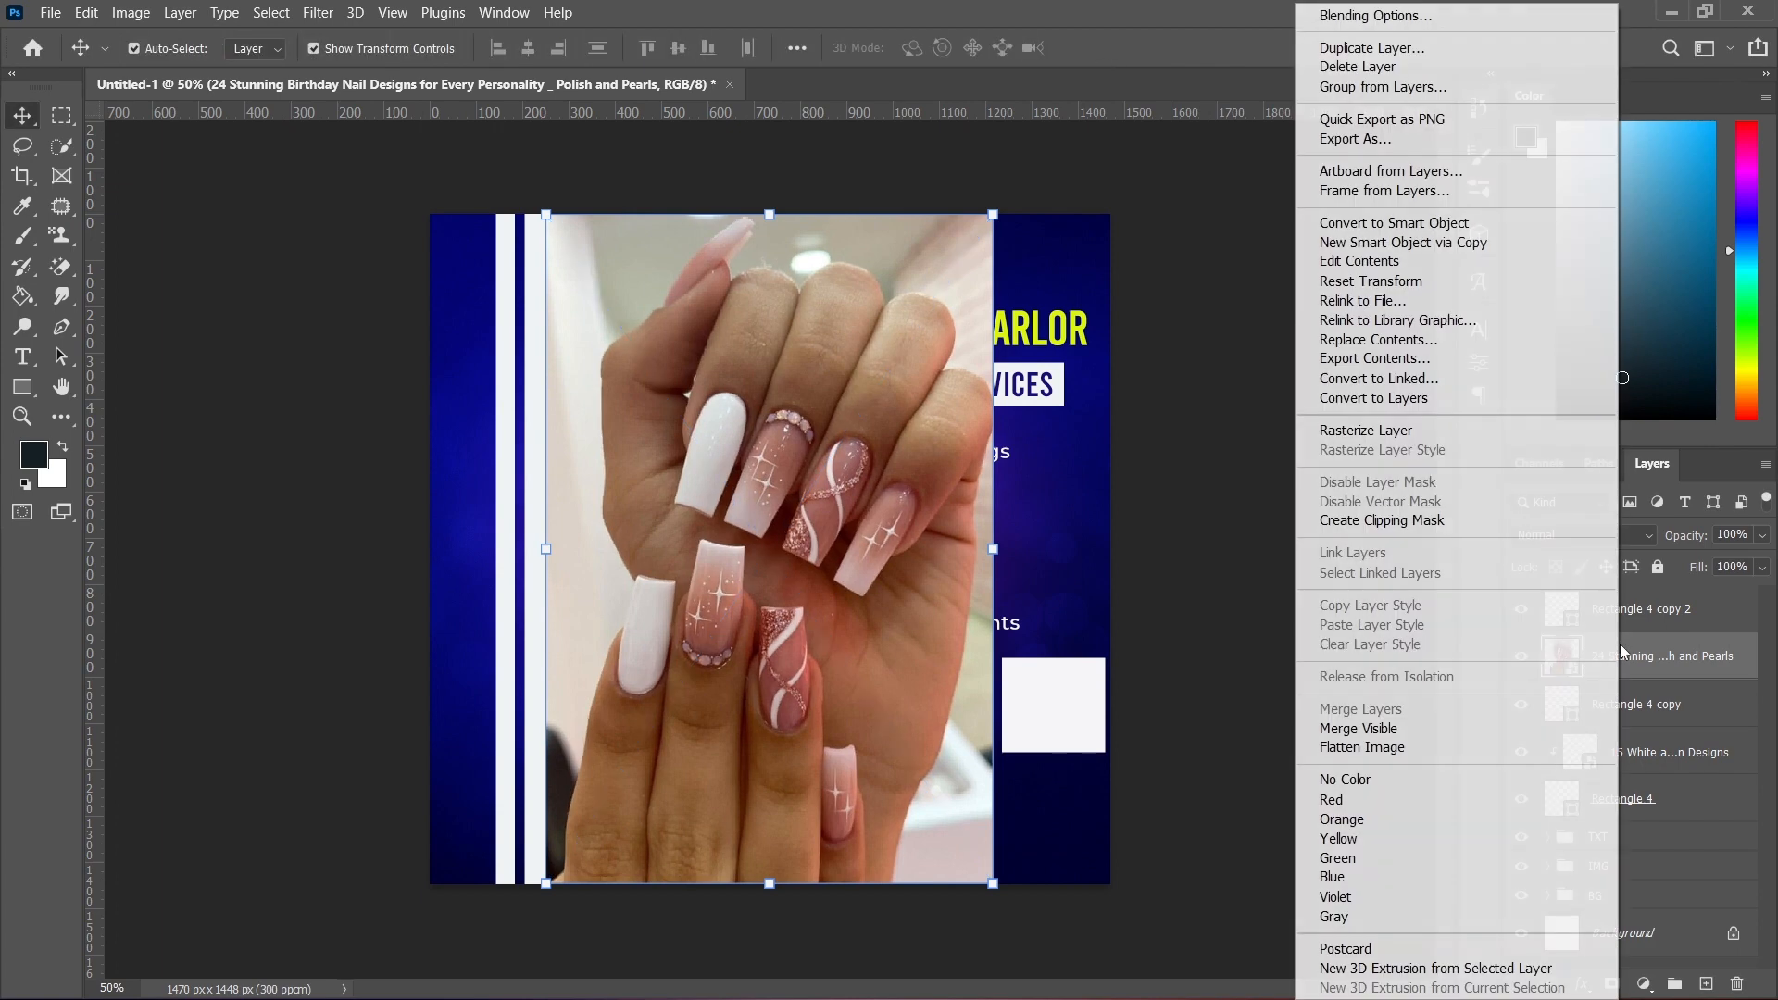
{"action": "left_click", "coordinate": [1374, 520]}
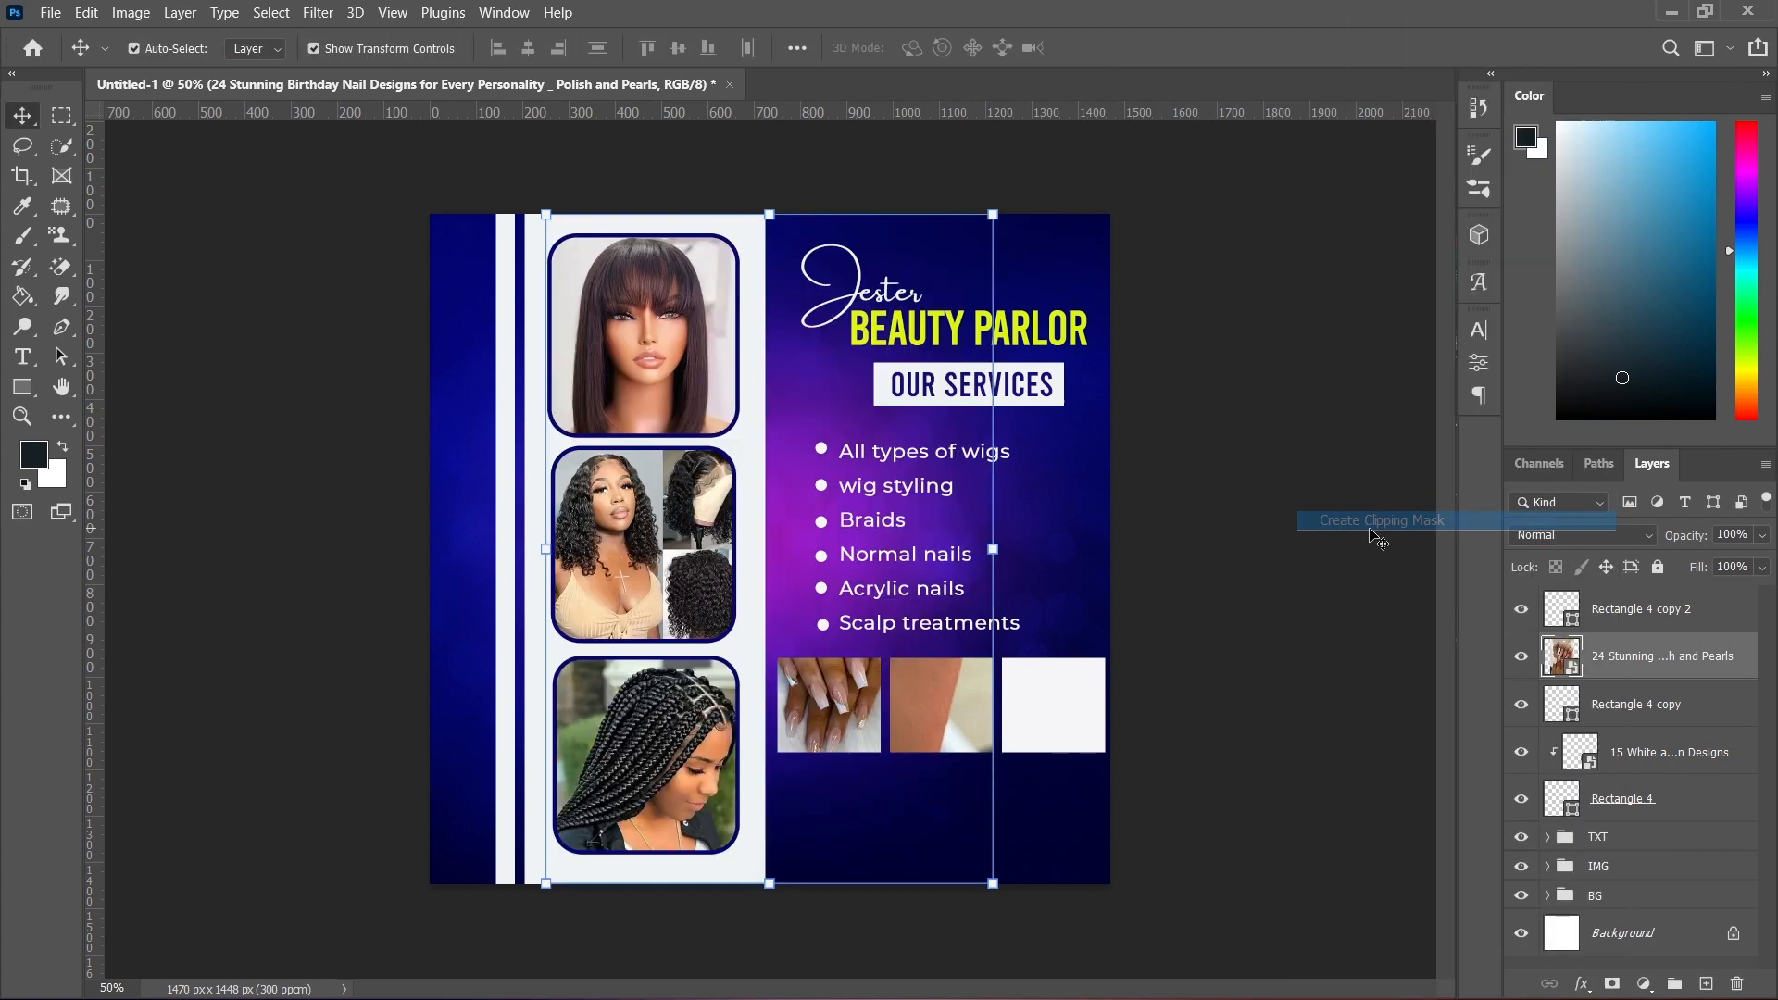
- Scale the birthday nails photo to about 3.39% over the middle box and nudge it up about 8 px
{"action": "left_click_drag", "start_coordinate": [546, 215], "coordinate": [869, 667]}
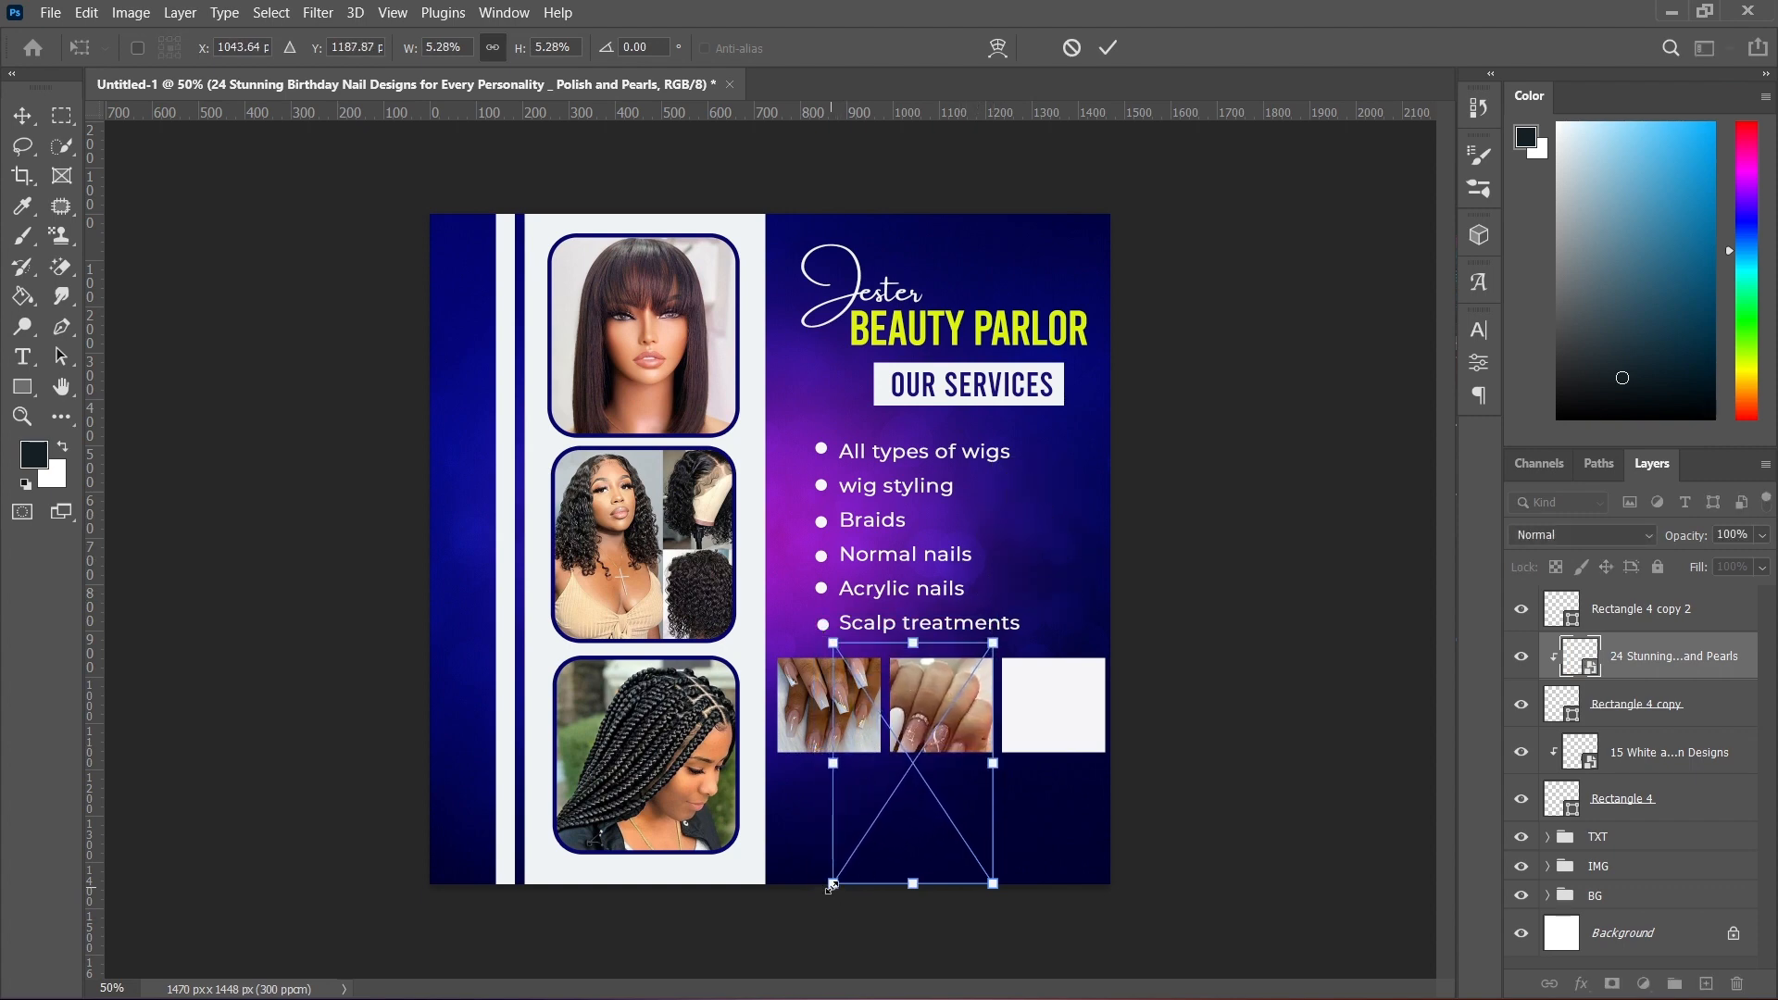
{"action": "left_click_drag", "start_coordinate": [830, 887], "coordinate": [924, 825]}
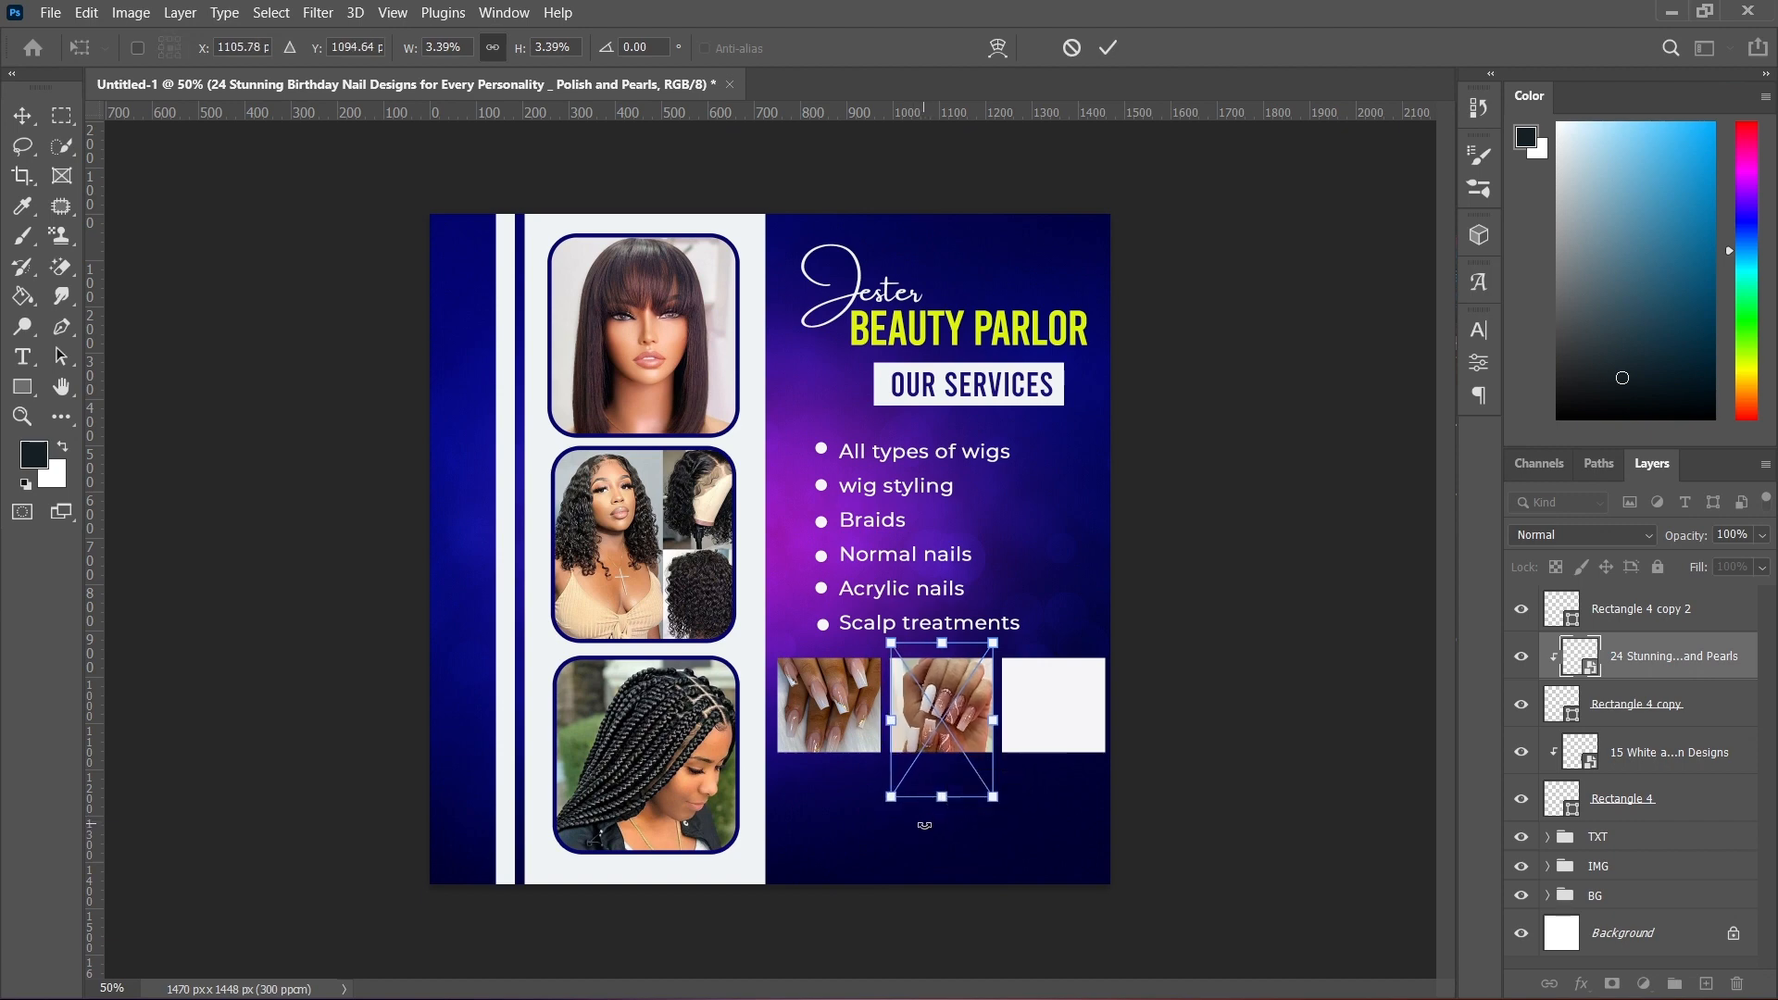
{"action": "key", "text": "Up"}
{"action": "key", "text": "Up"}
{"action": "key", "text": "Up"}
{"action": "key", "text": "Up"}
{"action": "key", "text": "Up"}
{"action": "key", "text": "Up"}
{"action": "key", "text": "Up"}
{"action": "key", "text": "Up"}
{"action": "key", "text": "Up"}
{"action": "key", "text": "Up"}
{"action": "key", "text": "Up"}
{"action": "key", "text": "Up"}
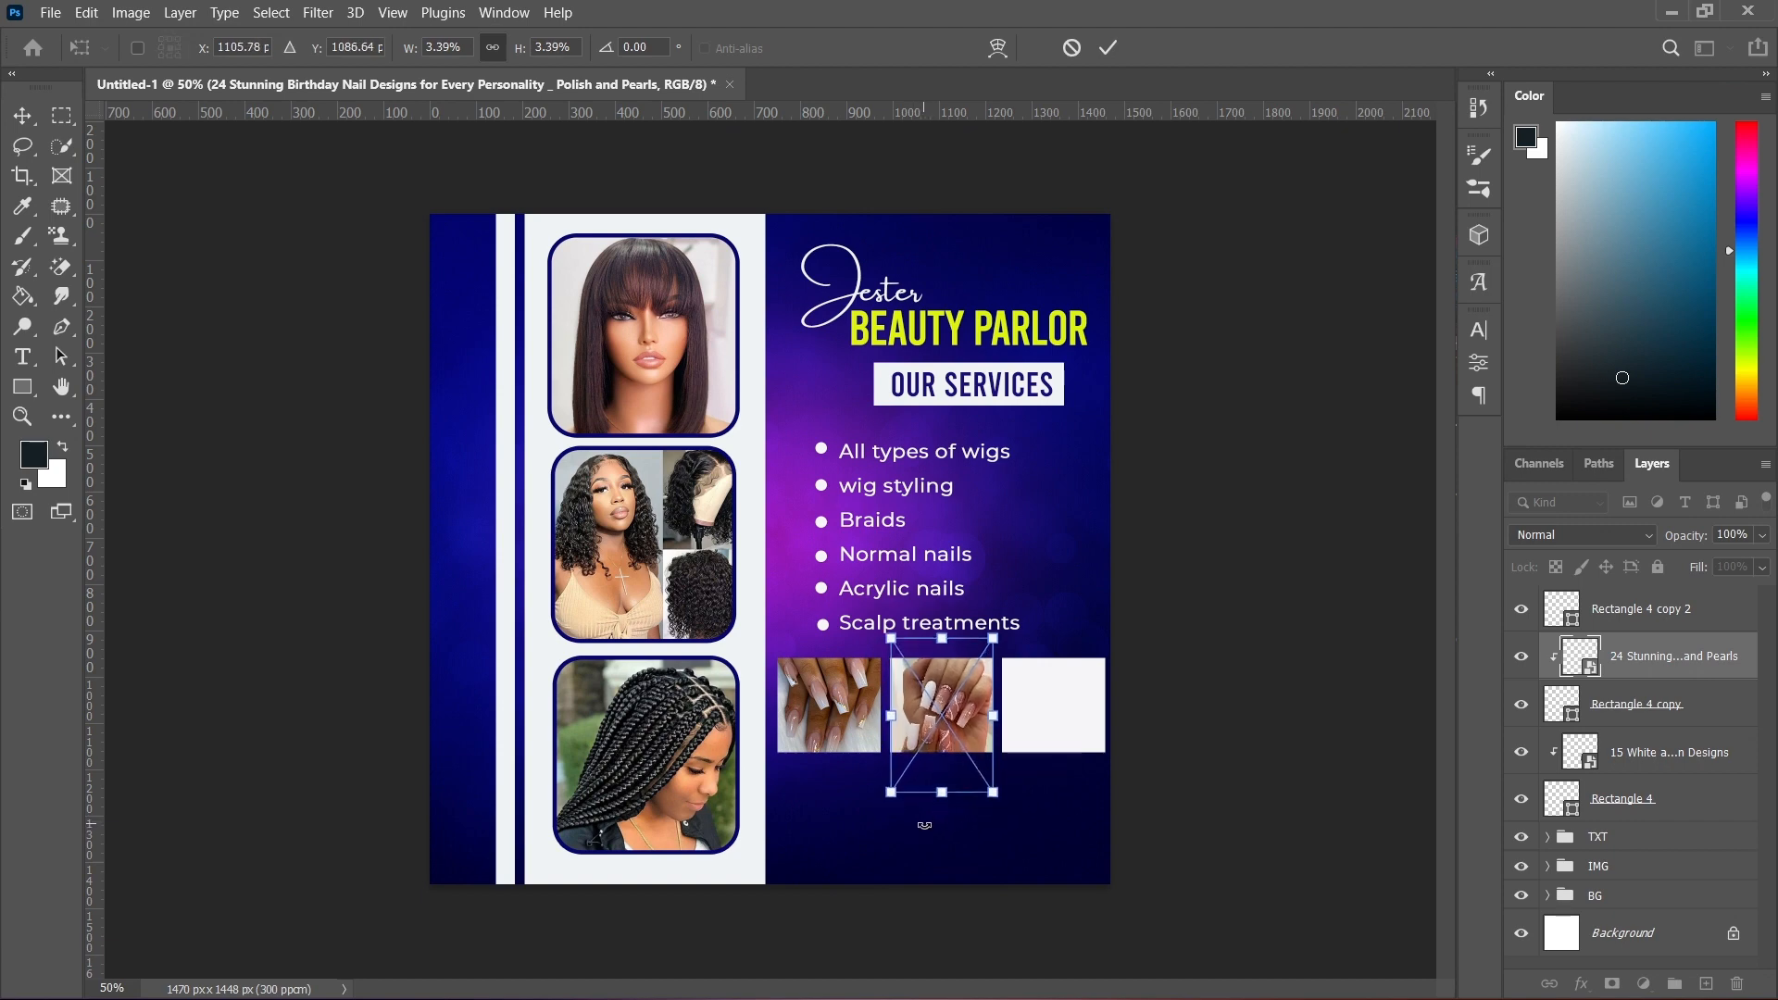
{"action": "left_click", "coordinate": [1108, 48]}
- Place the Awesome Coffin Nails Designs image from the Downloads folder above the third white rectangle and clip it to that rectangle
{"action": "left_click", "coordinate": [1060, 693]}
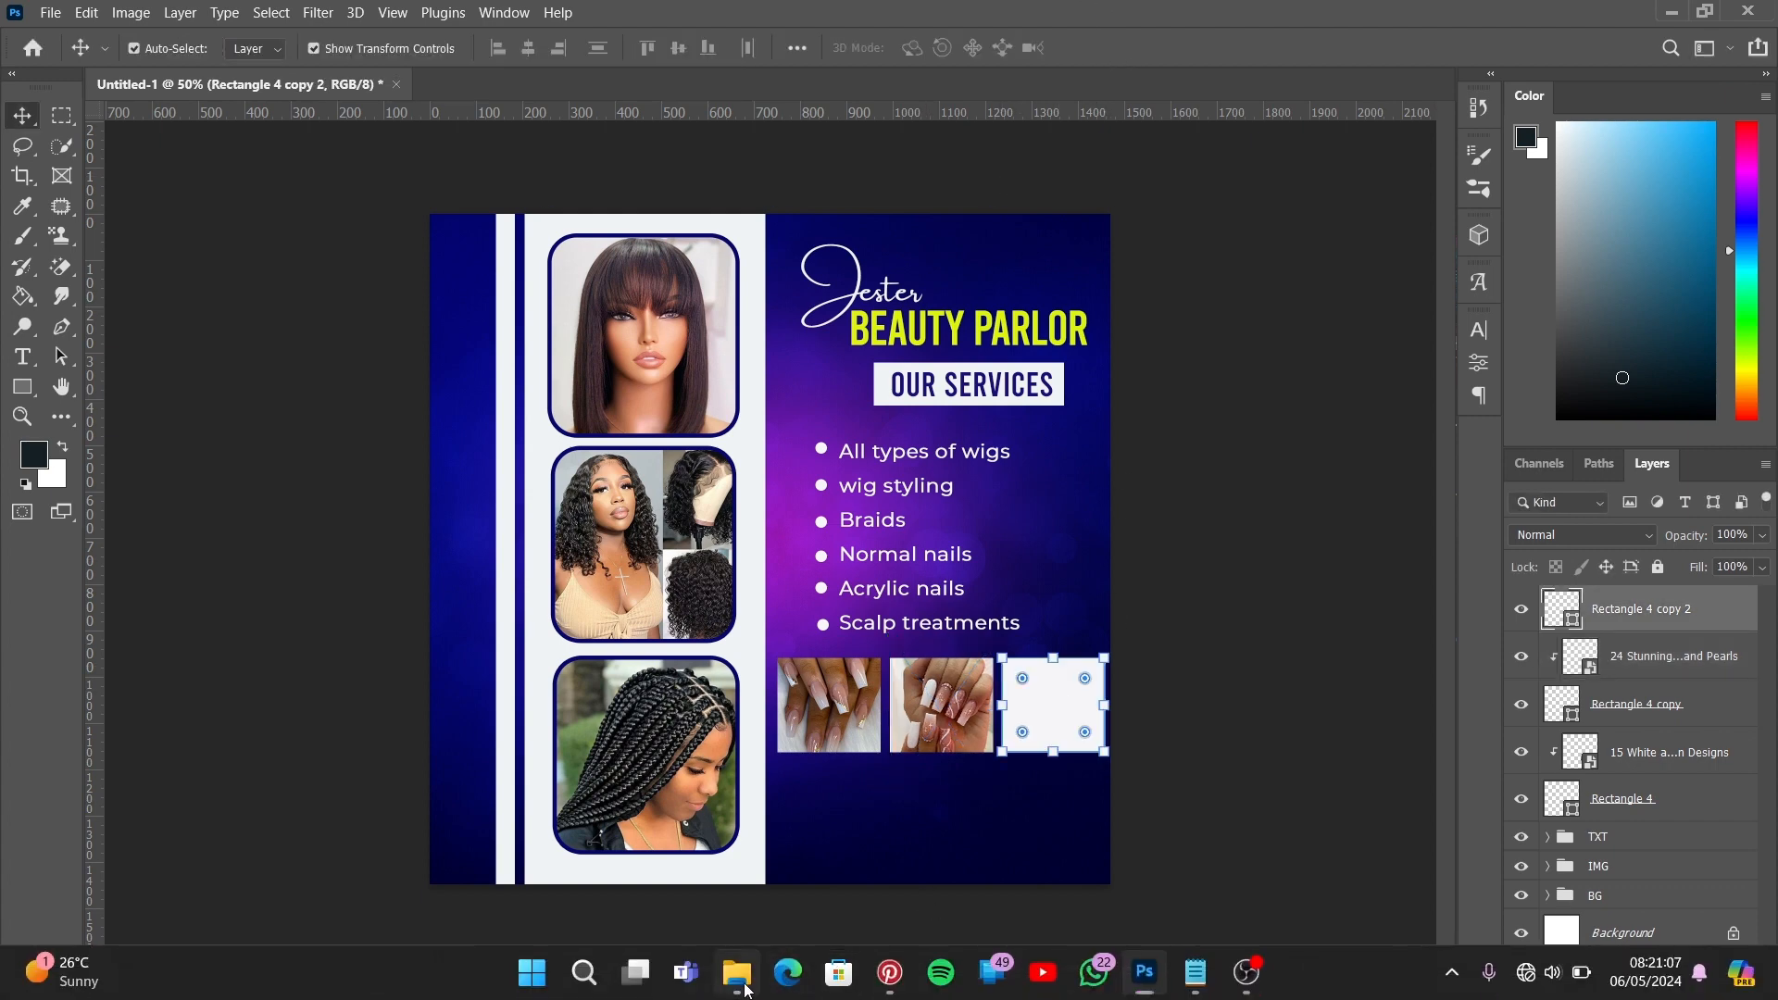
{"action": "left_click", "coordinate": [740, 974]}
{"action": "left_click_drag", "start_coordinate": [757, 476], "coordinate": [983, 842]}
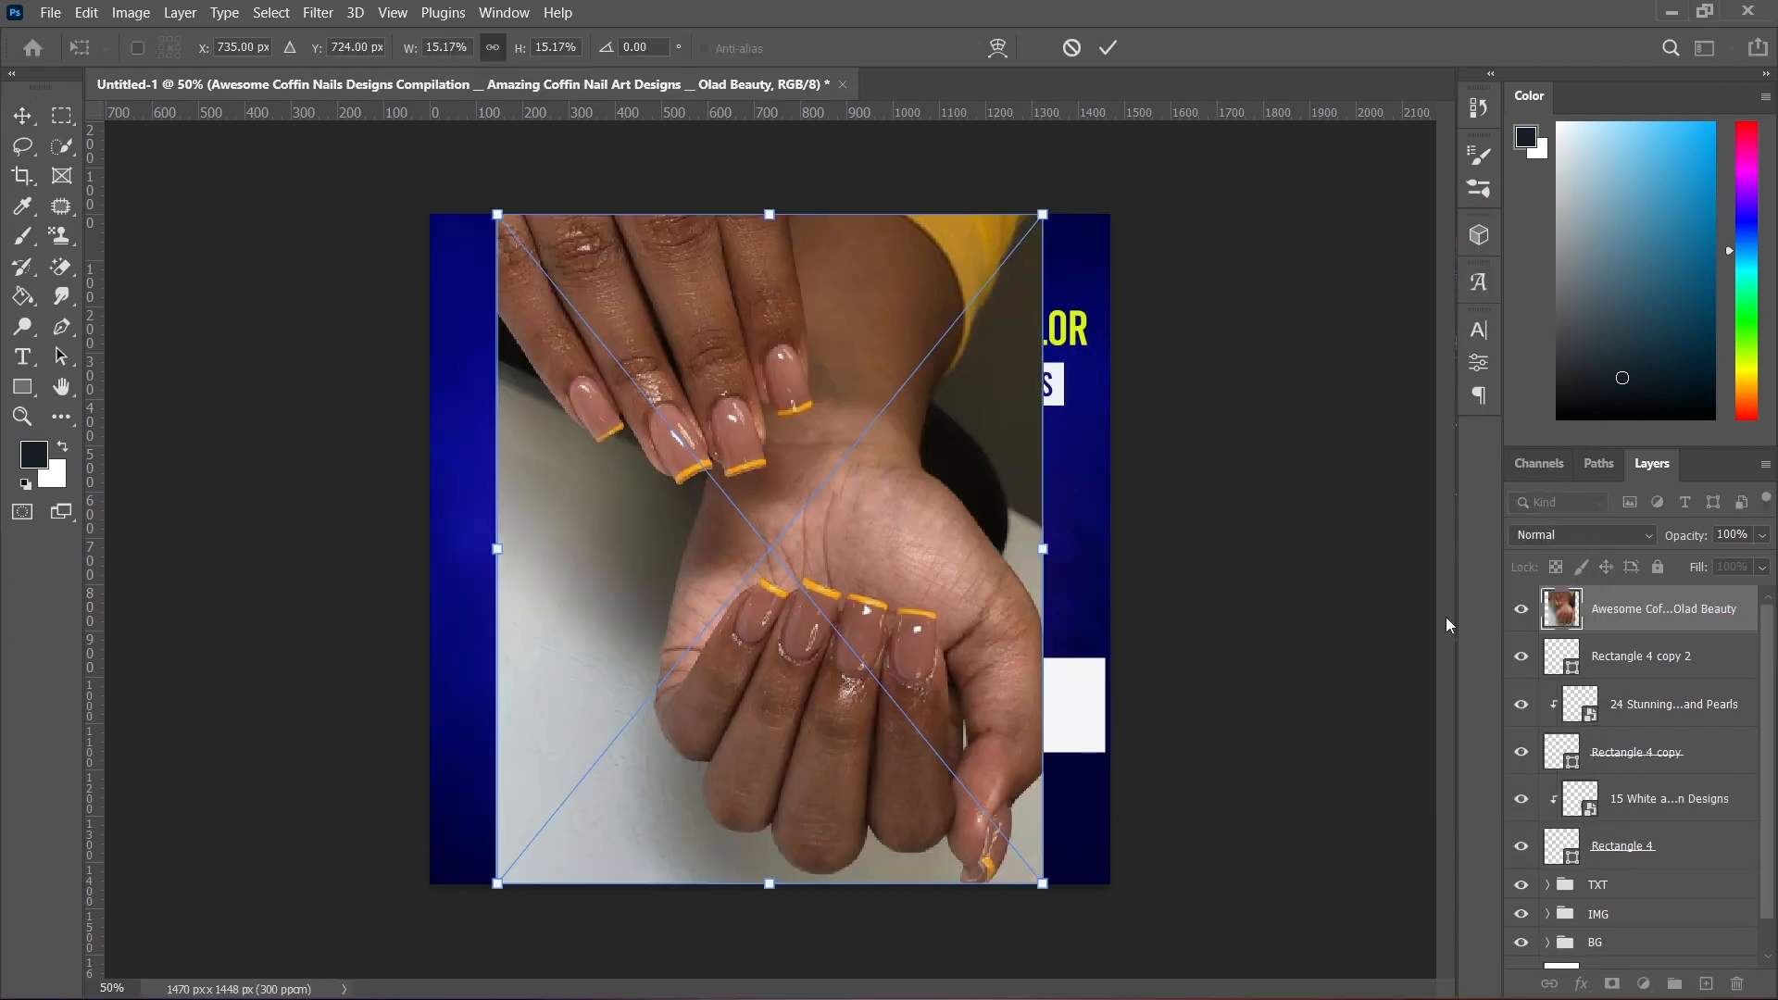
{"action": "key", "text": "Return"}
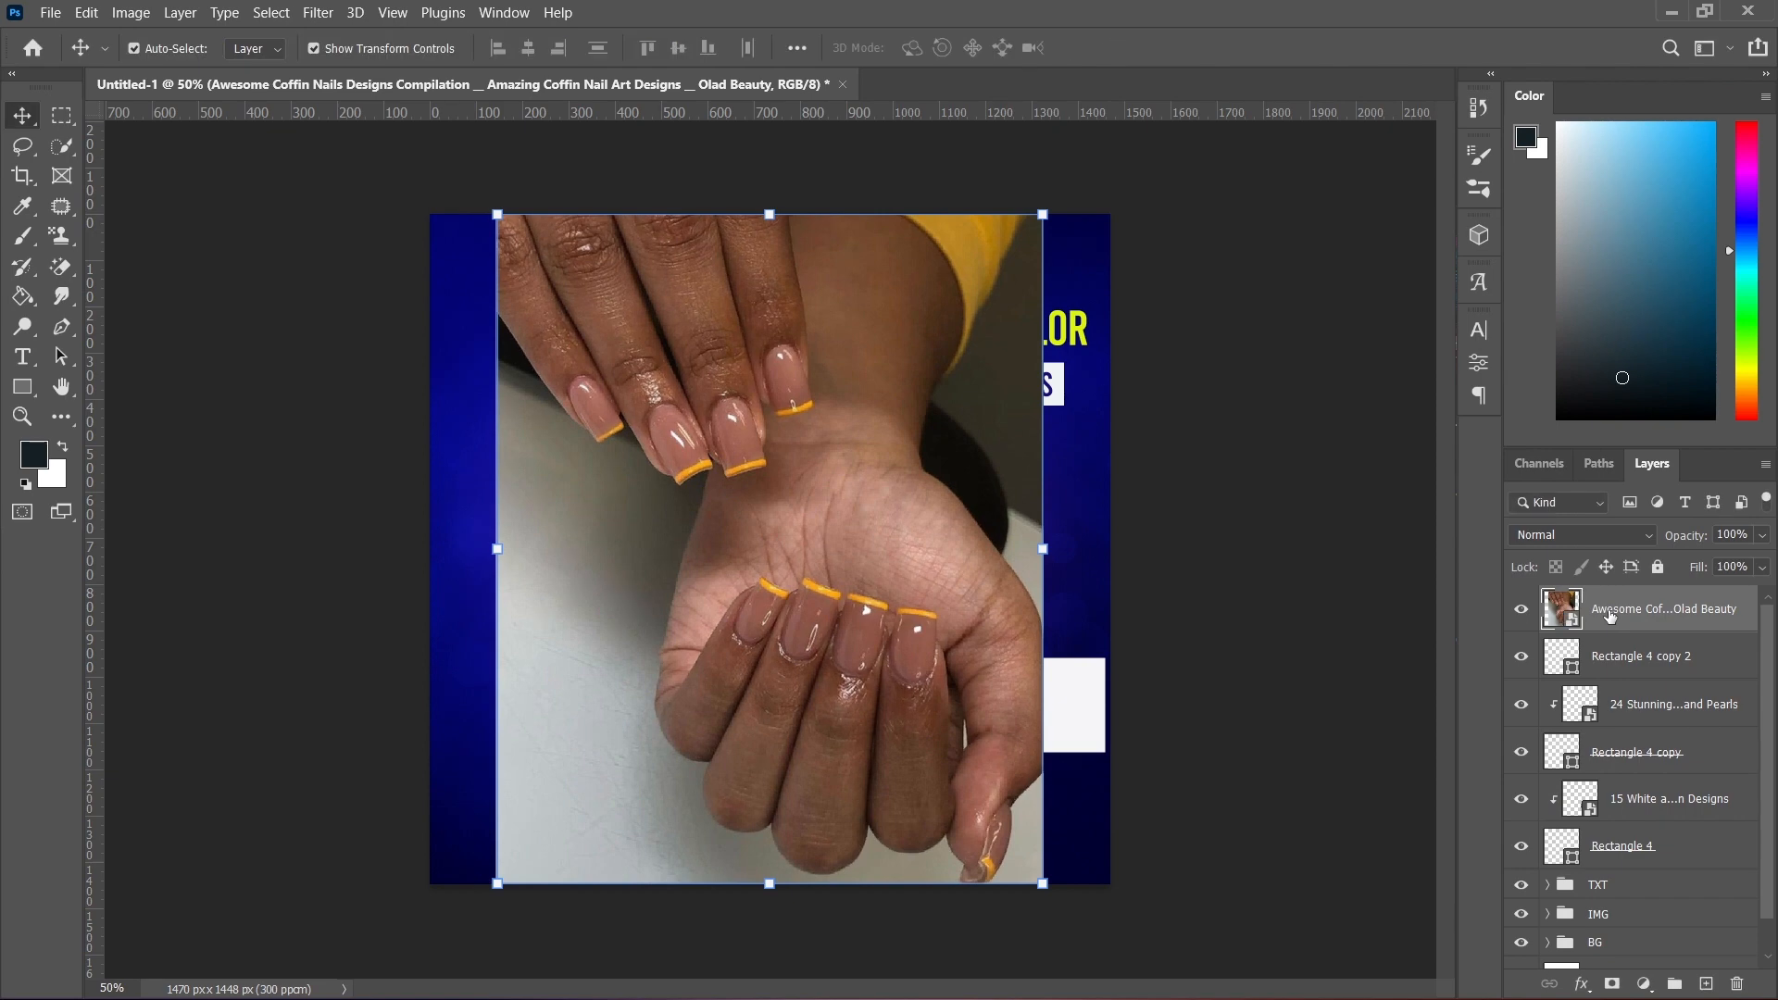
{"action": "right_click", "coordinate": [1611, 616]}
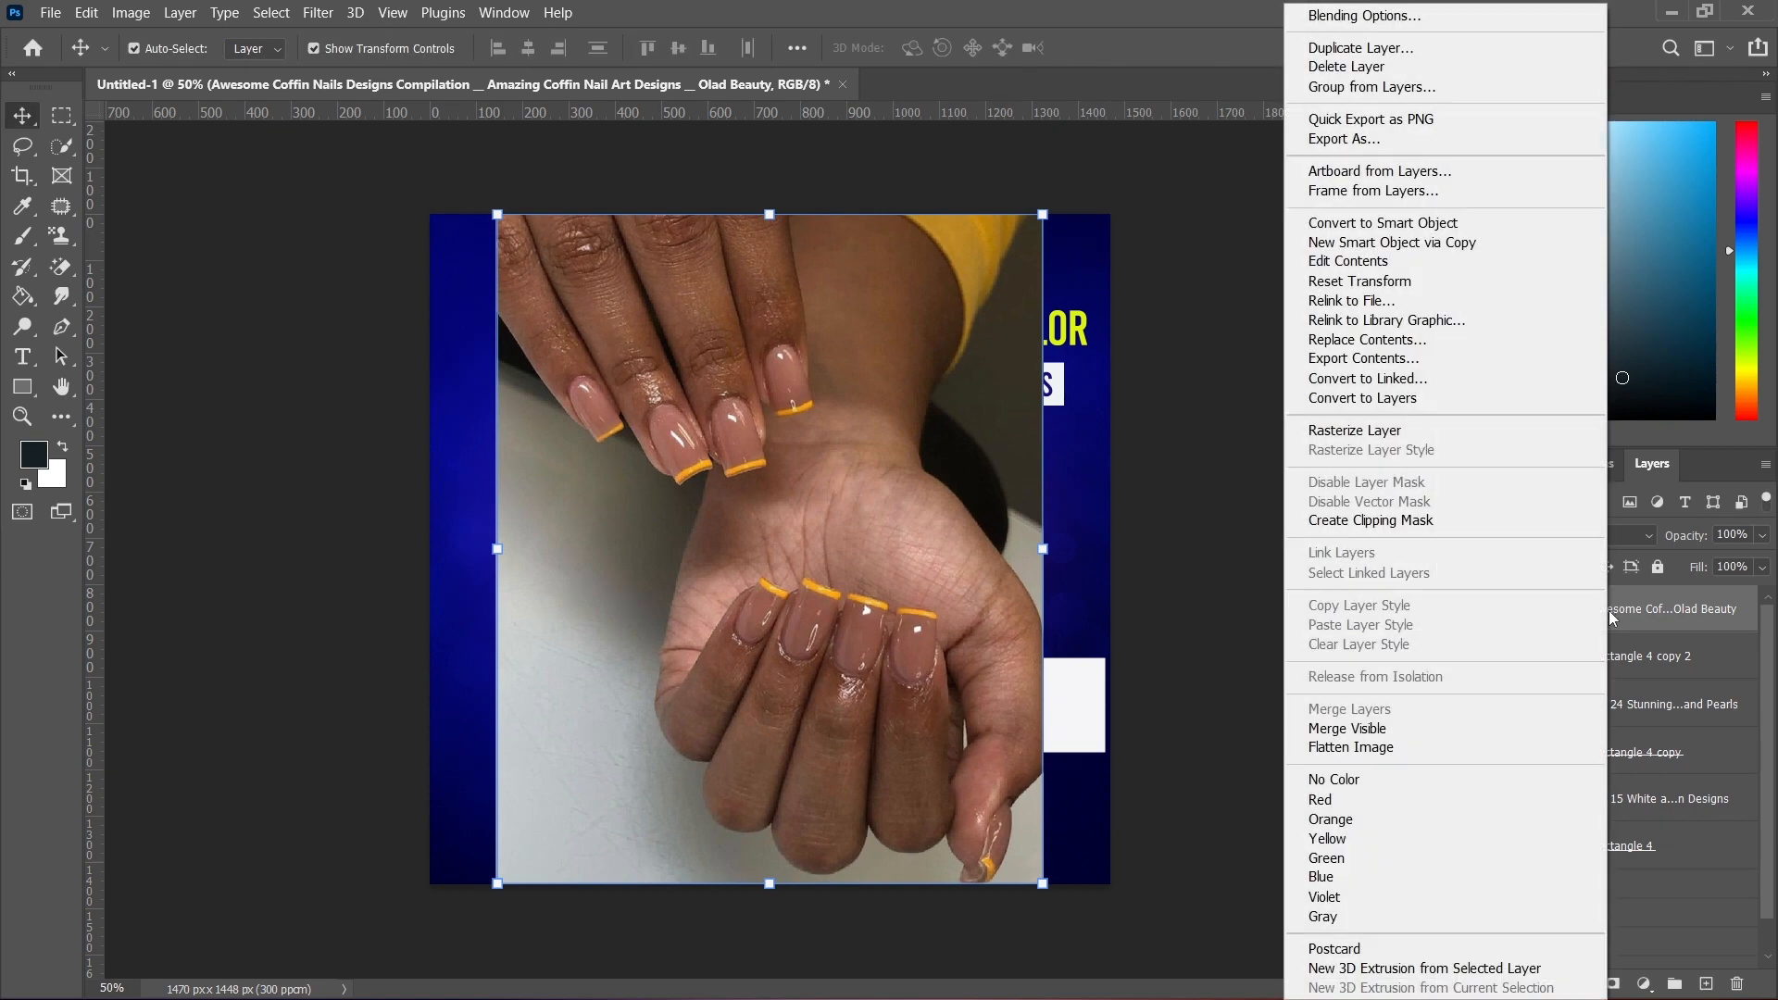
{"action": "left_click", "coordinate": [1368, 521]}
- Scale the coffin nails photo to about 2.93% and position it so that it fills the third box
{"action": "left_click", "coordinate": [499, 221]}
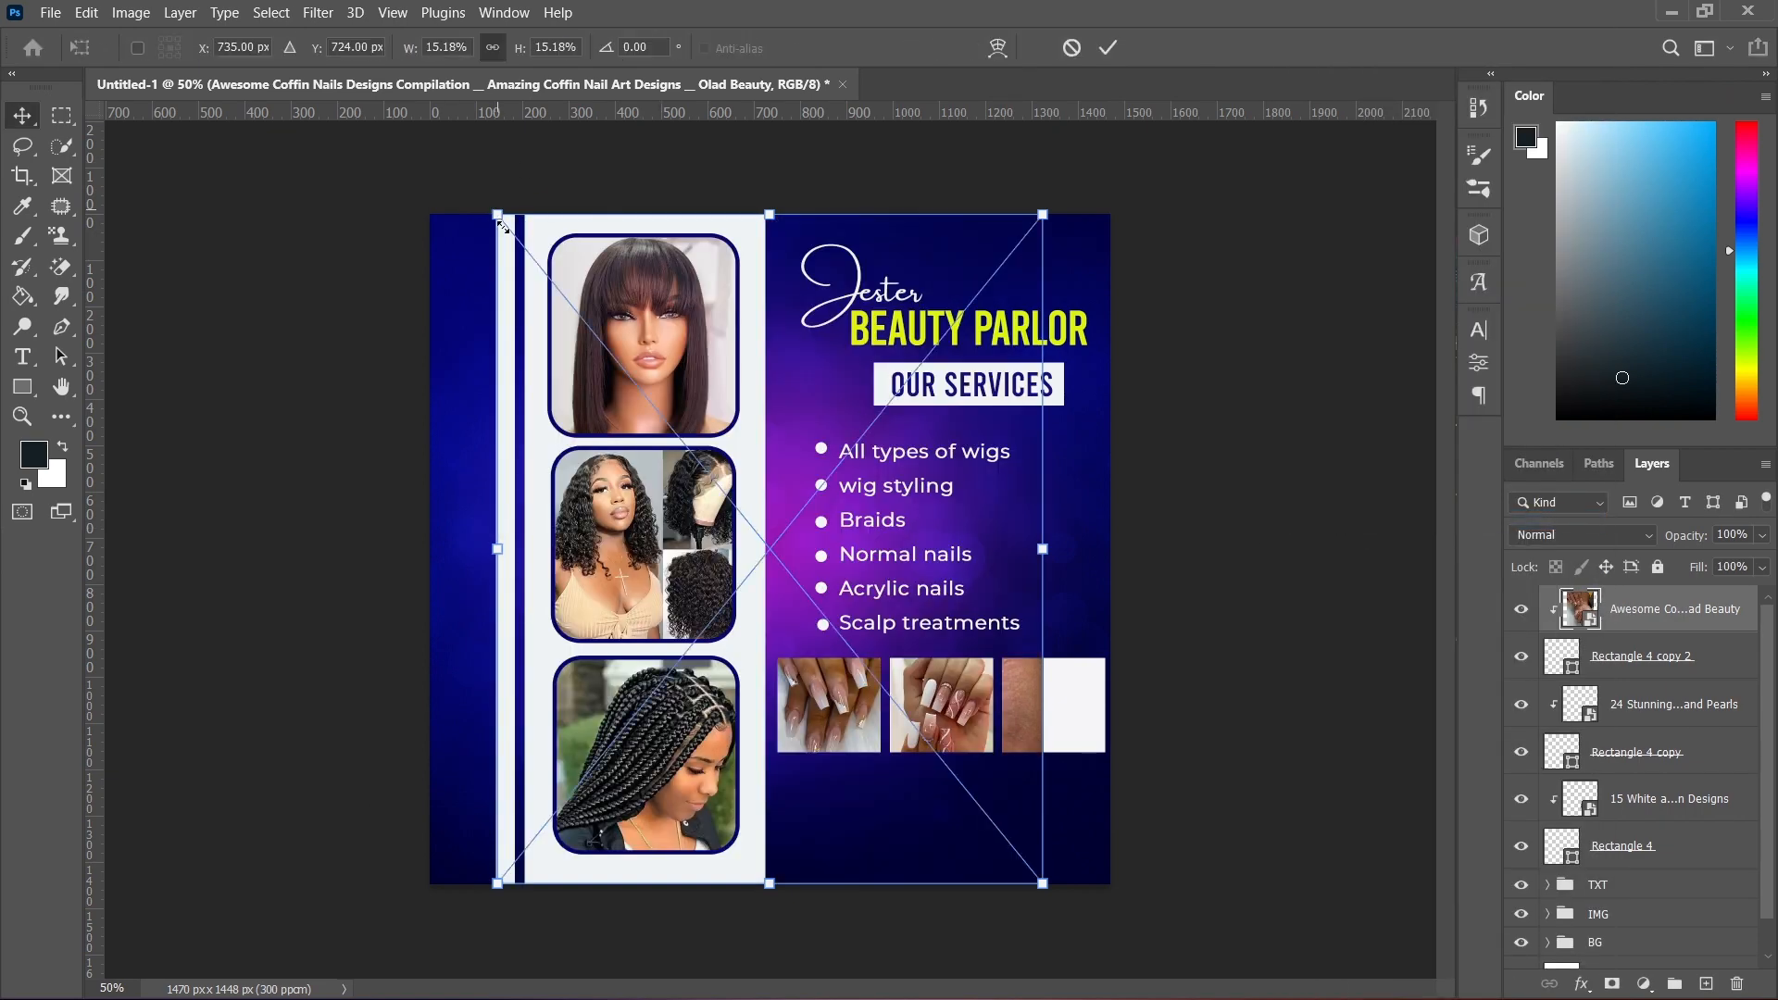
{"action": "left_click_drag", "start_coordinate": [500, 220], "coordinate": [788, 572]}
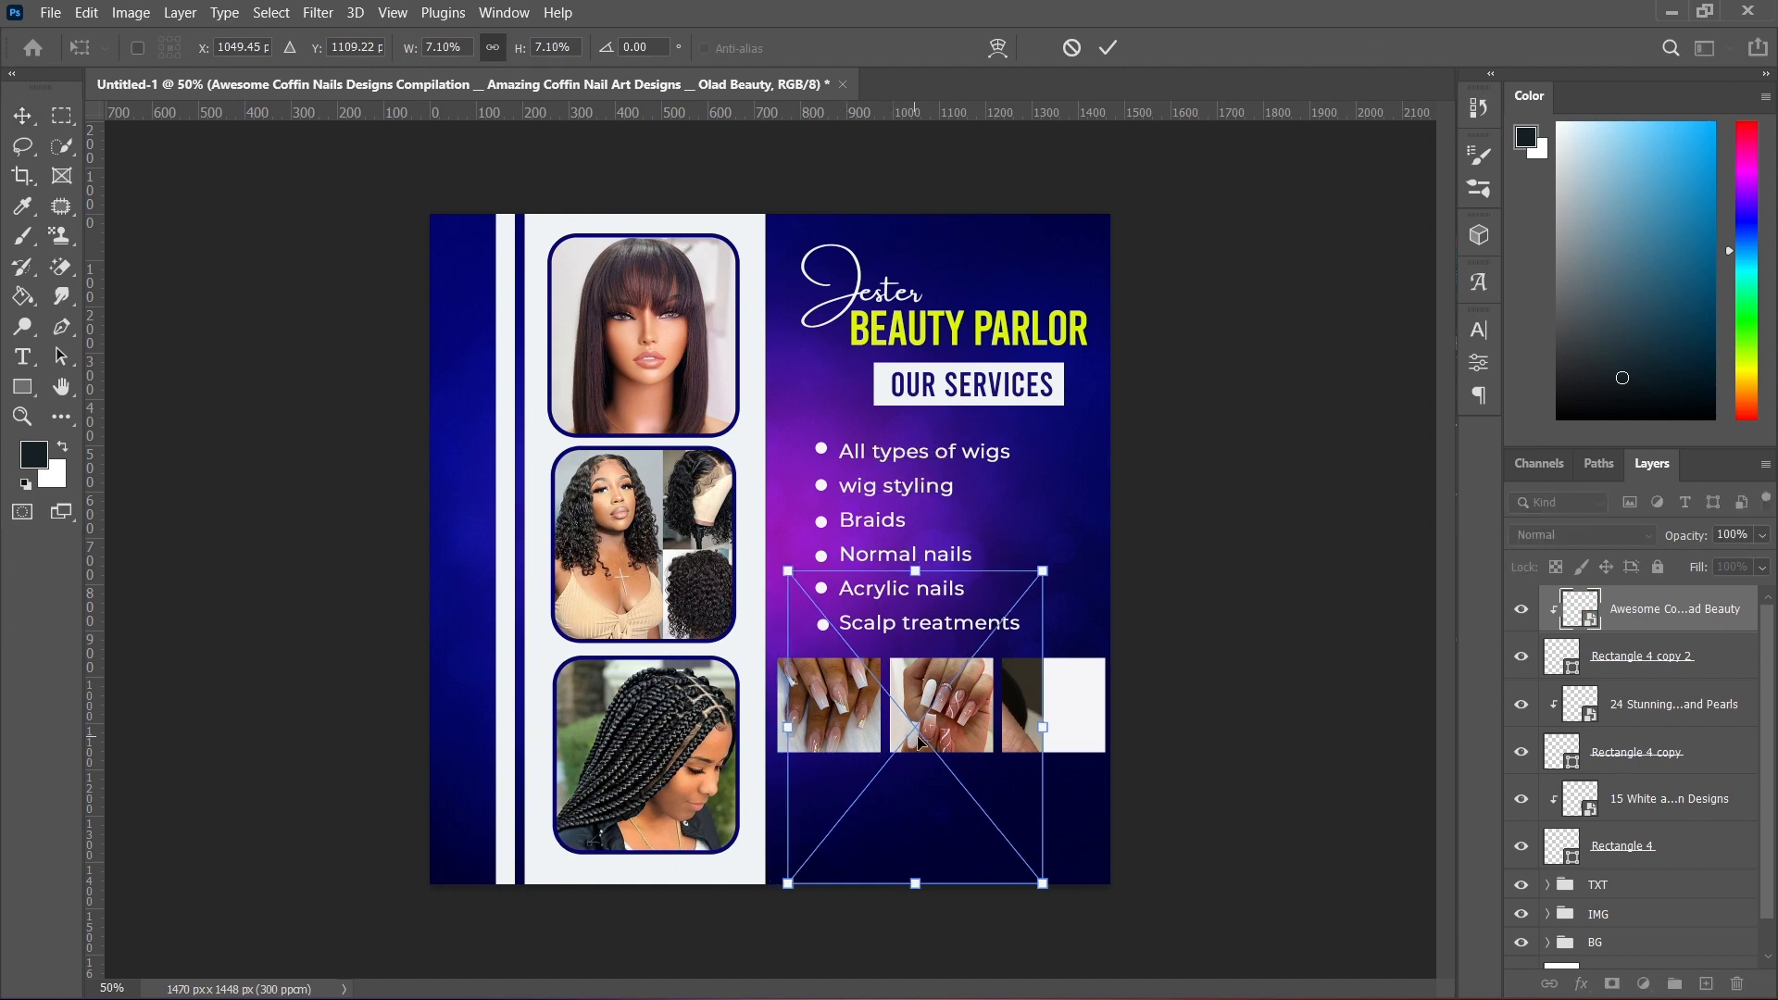
{"action": "left_click_drag", "start_coordinate": [917, 731], "coordinate": [1017, 734]}
{"action": "left_click_drag", "start_coordinate": [889, 883], "coordinate": [995, 766]}
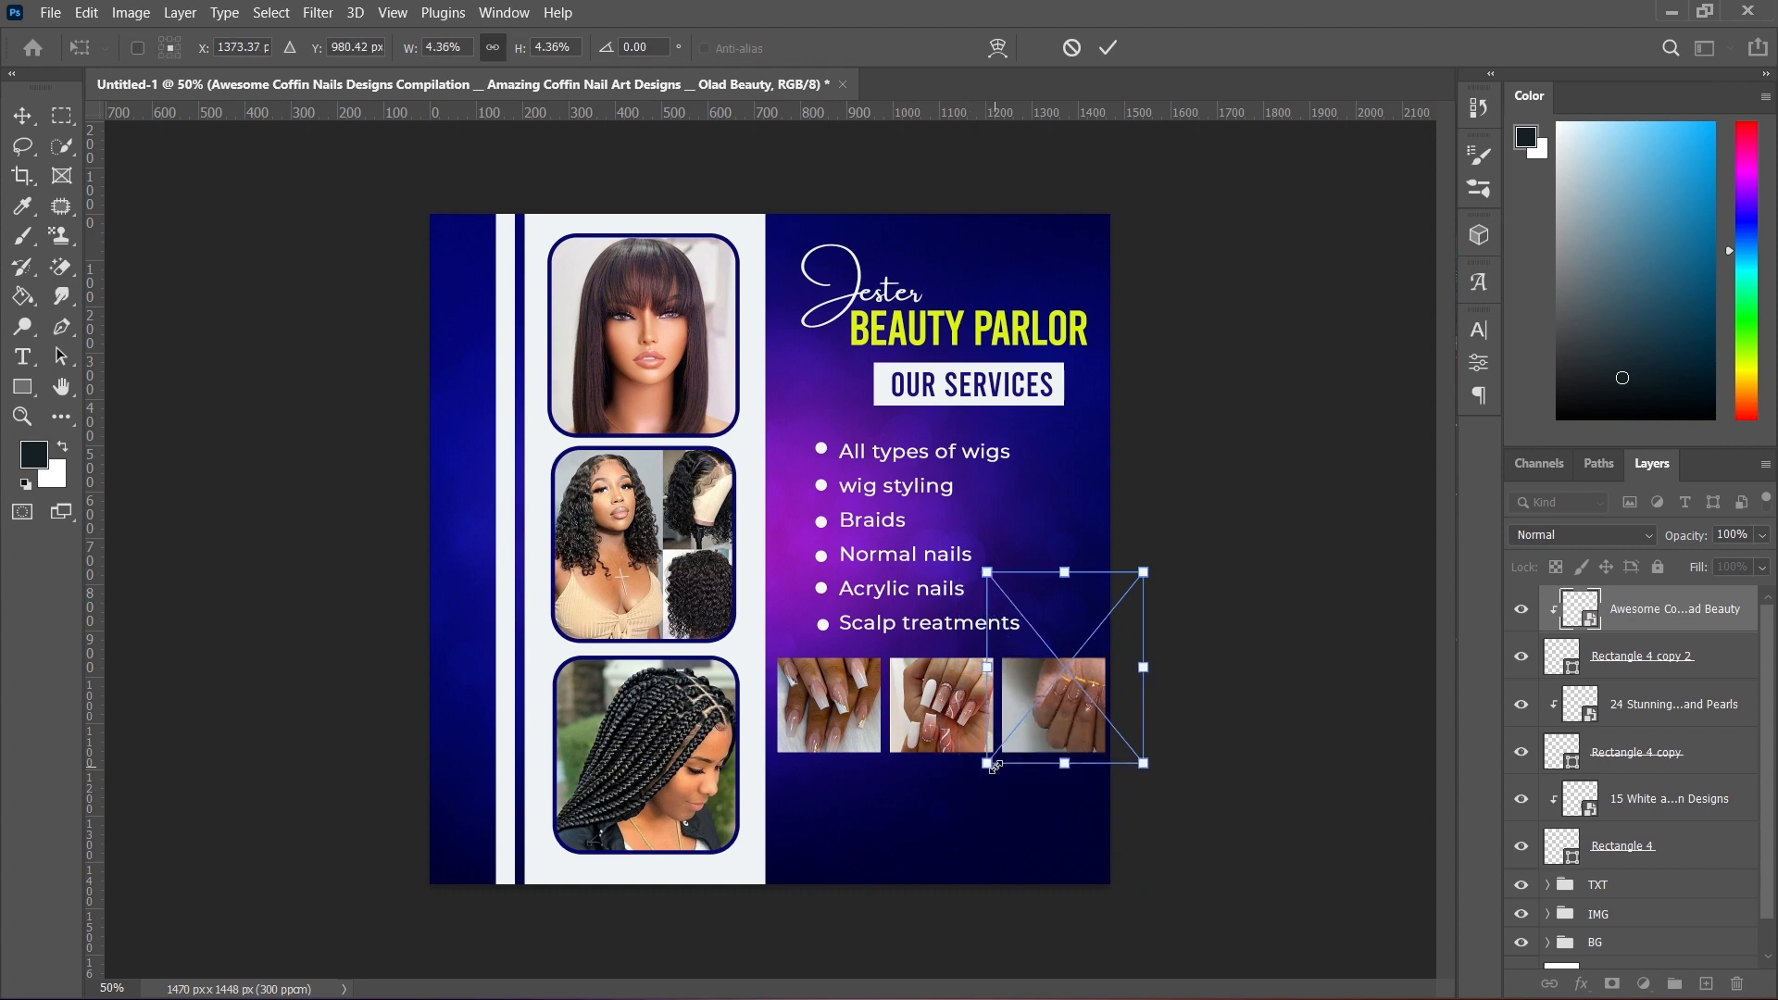
{"action": "left_click_drag", "start_coordinate": [1149, 571], "coordinate": [1115, 611]}
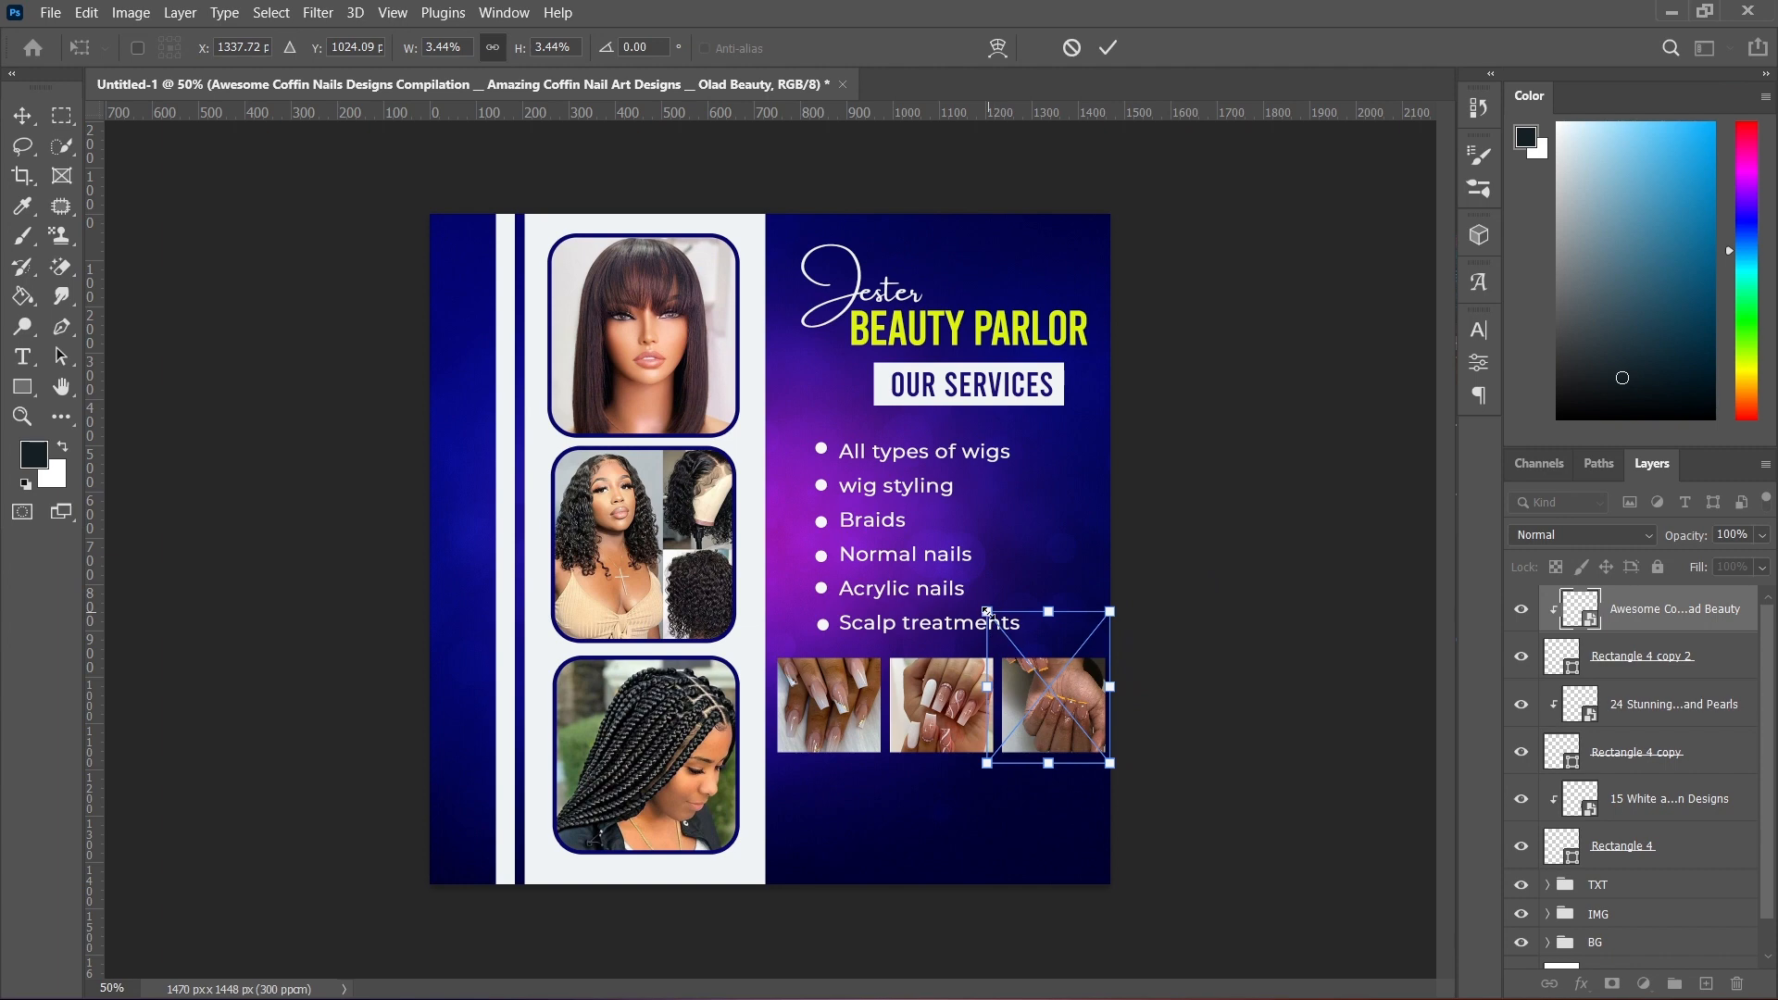
{"action": "left_click_drag", "start_coordinate": [987, 611], "coordinate": [991, 641]}
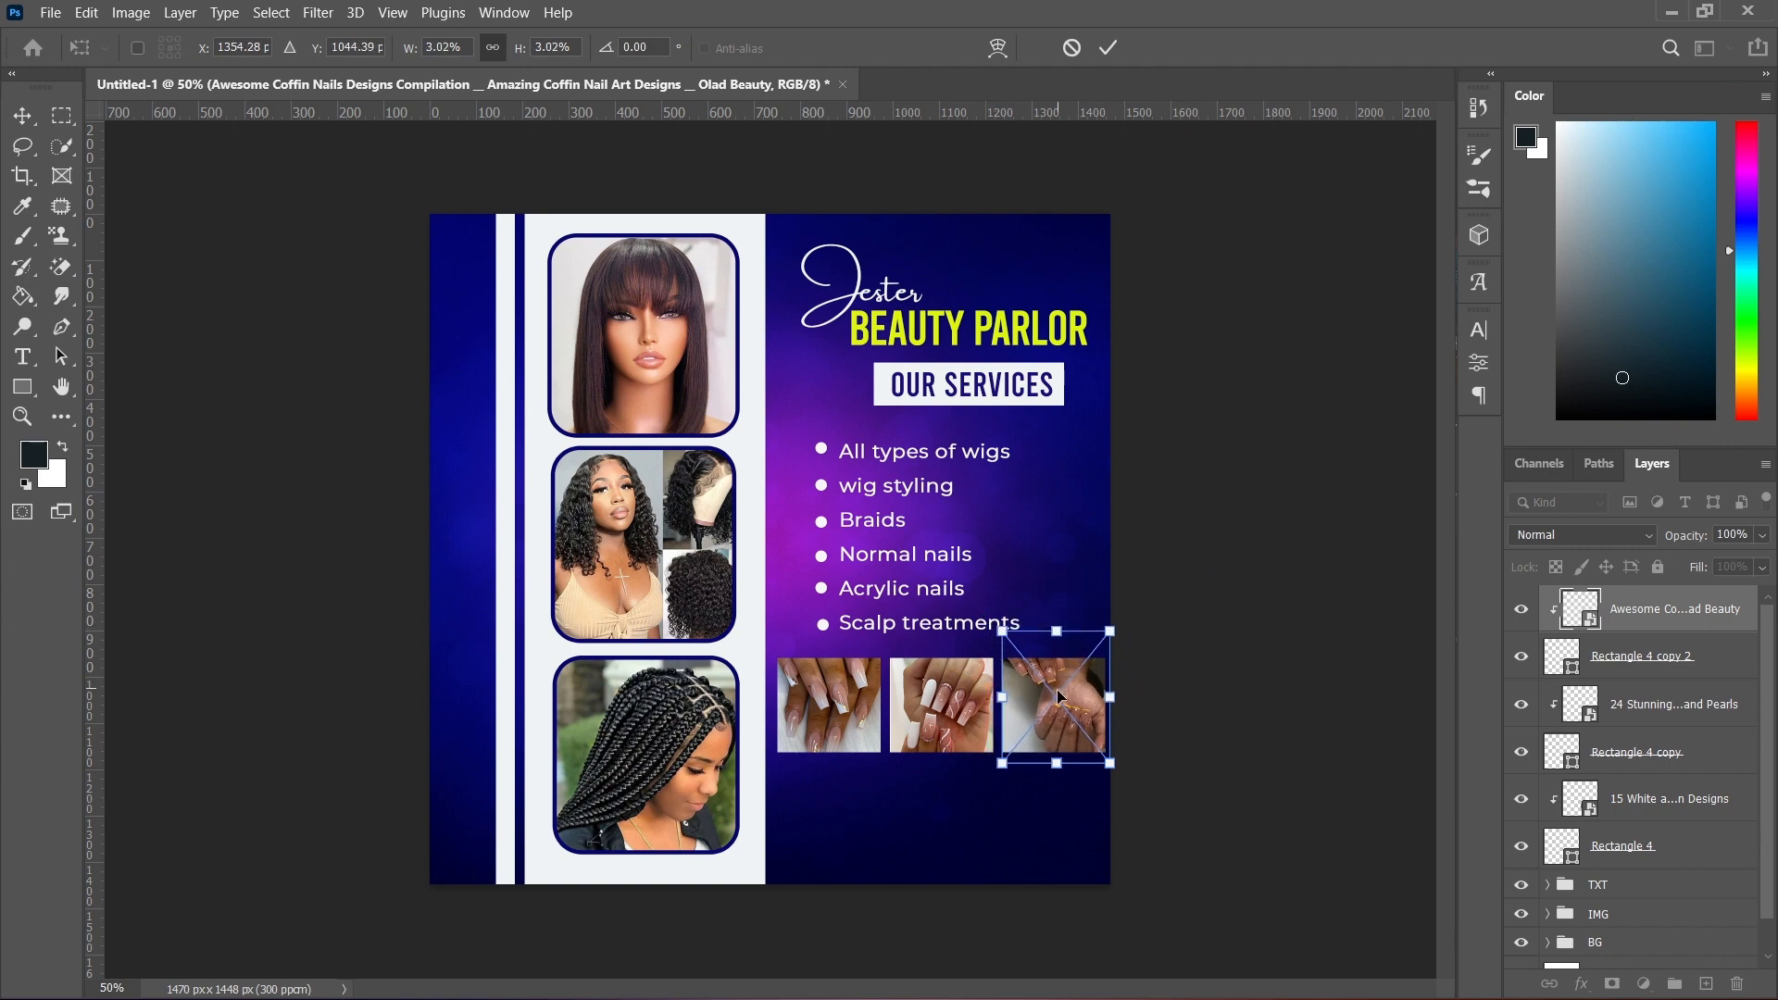
{"action": "left_click_drag", "start_coordinate": [1061, 696], "coordinate": [1060, 716]}
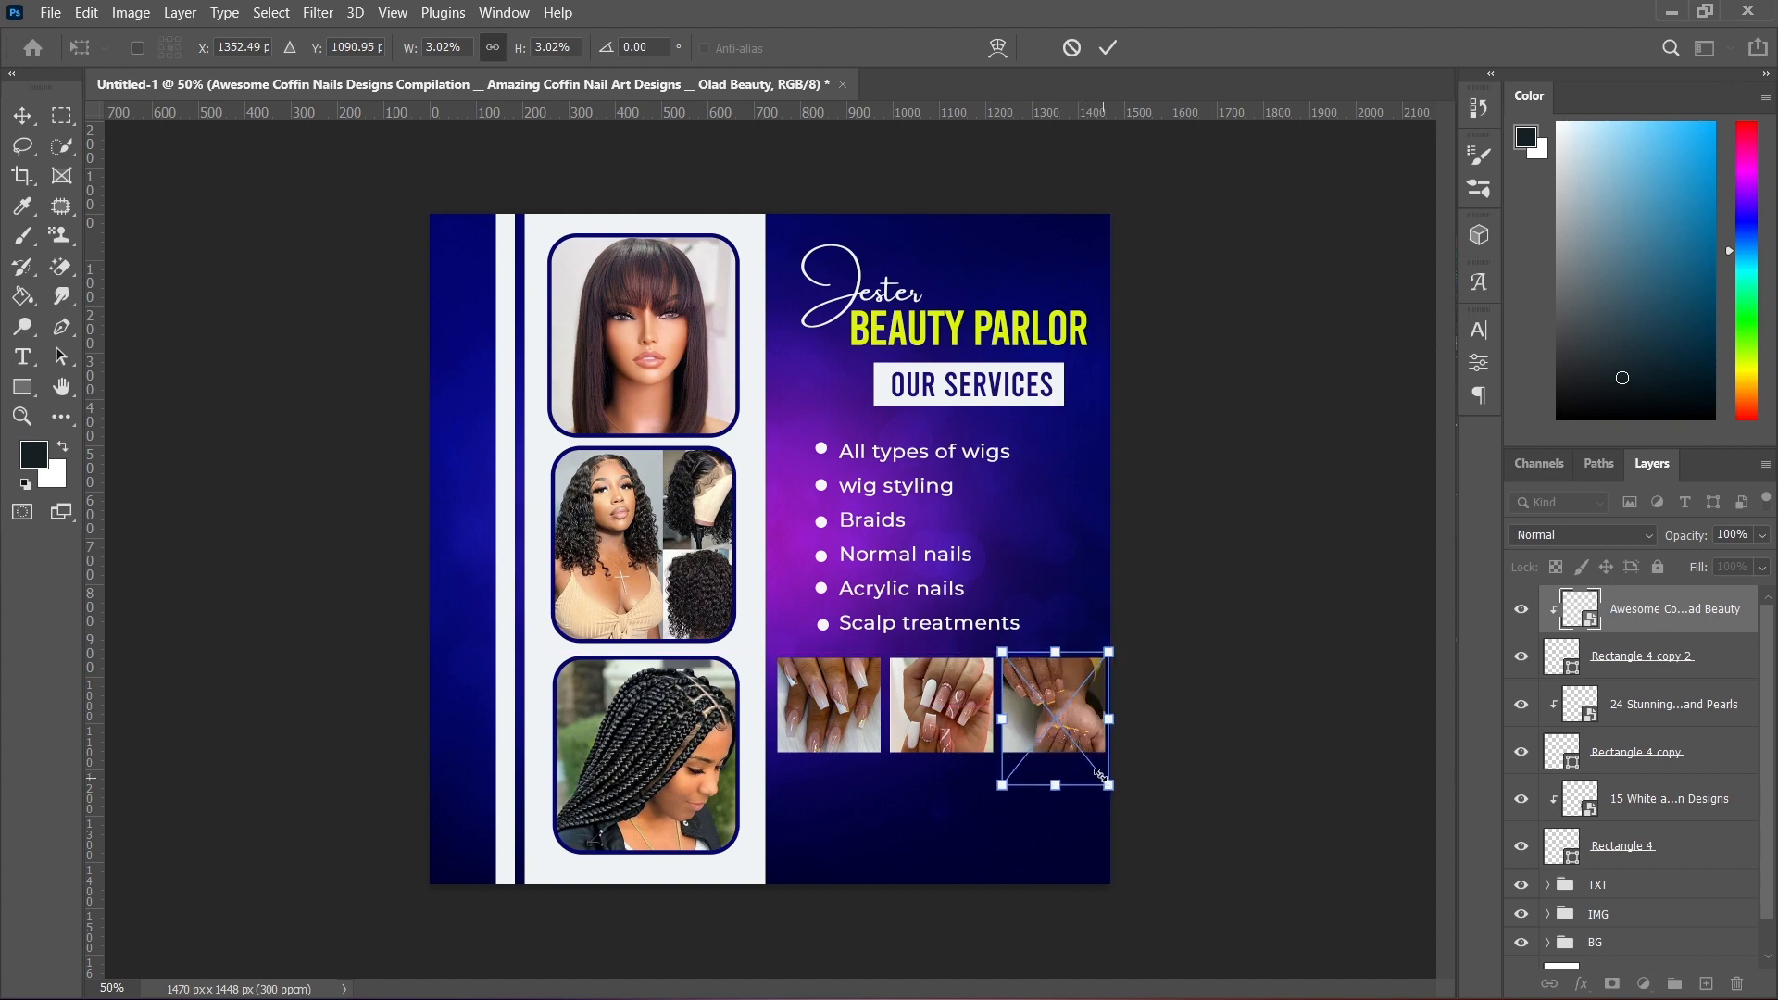
{"action": "left_click_drag", "start_coordinate": [1098, 772], "coordinate": [1107, 771]}
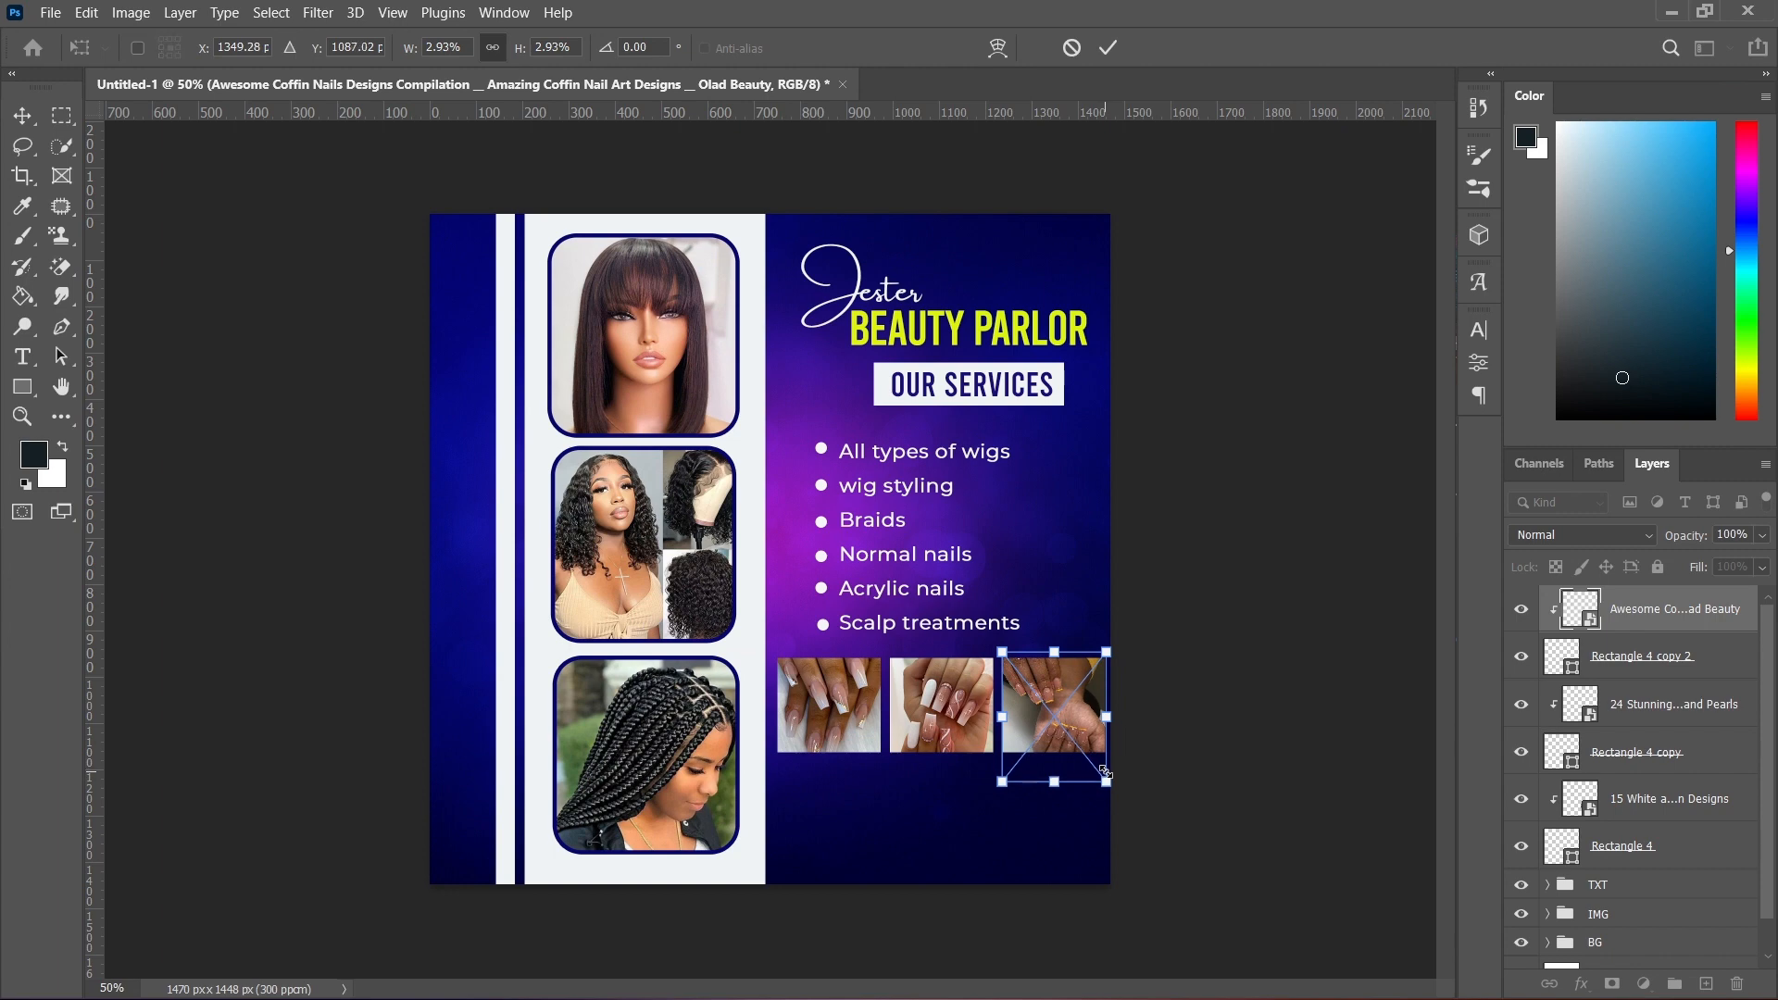
{"action": "left_click", "coordinate": [1112, 43]}
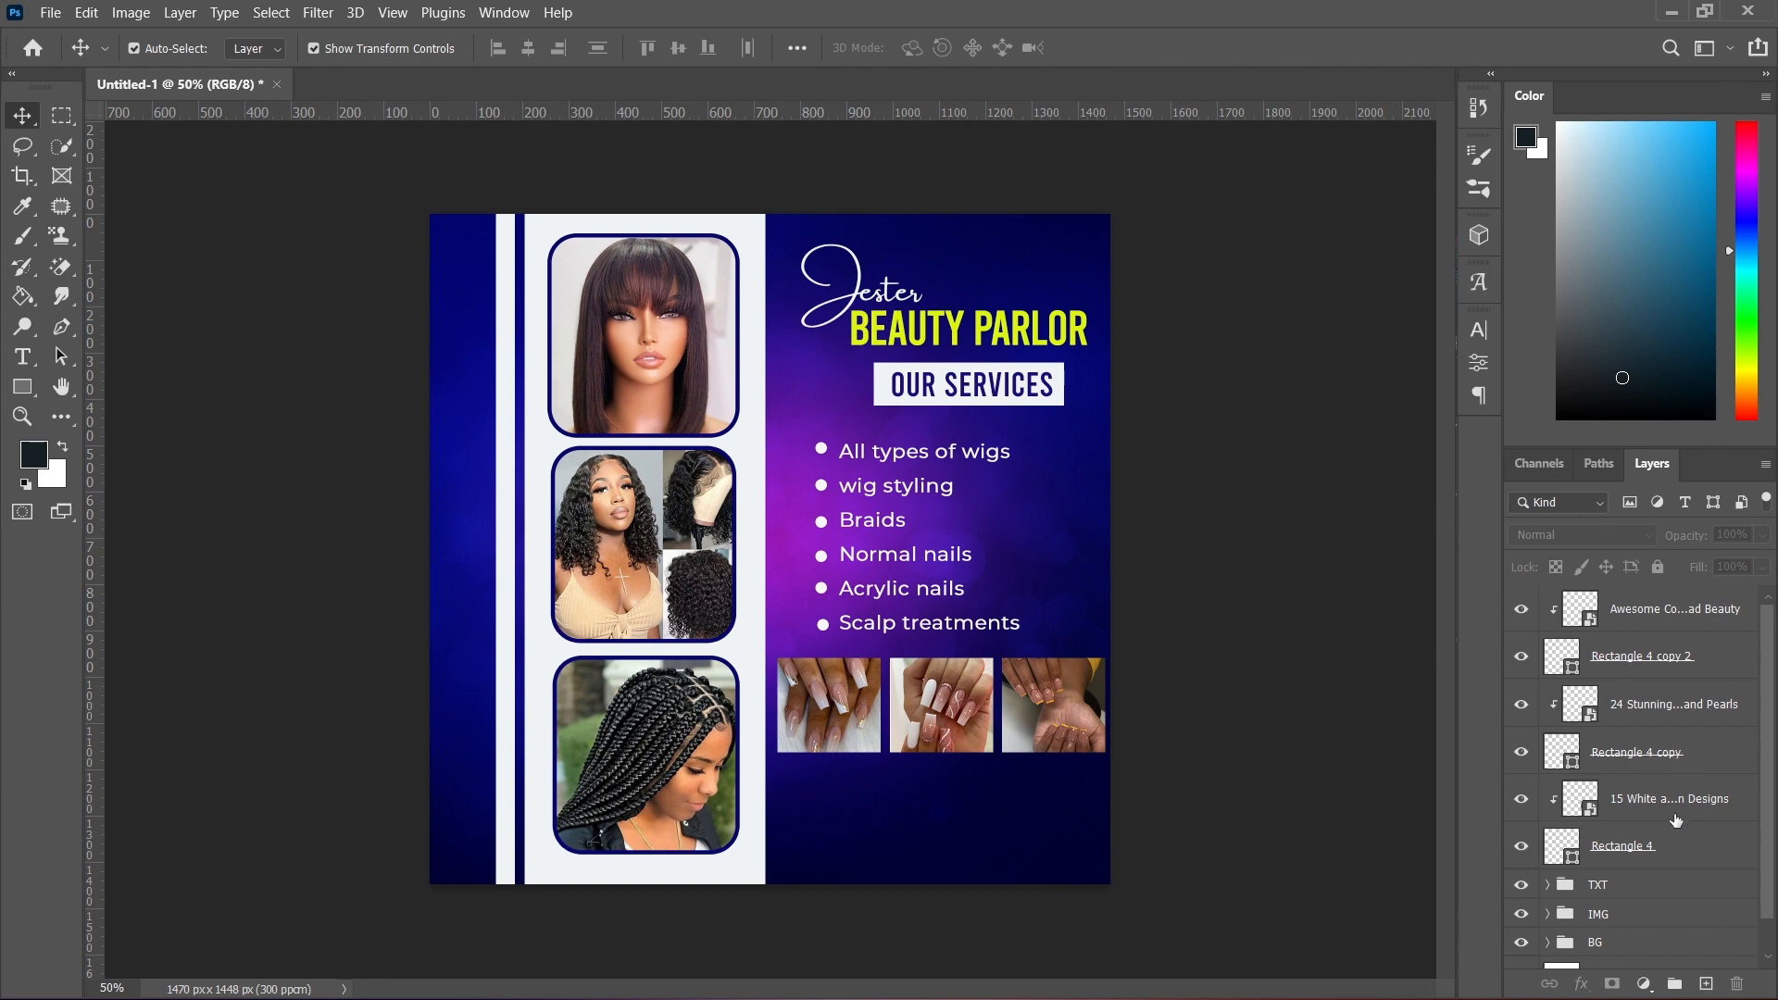
- Group the three nail photos with their rectangles and name the group NAILS
{"action": "left_click", "coordinate": [1644, 849]}
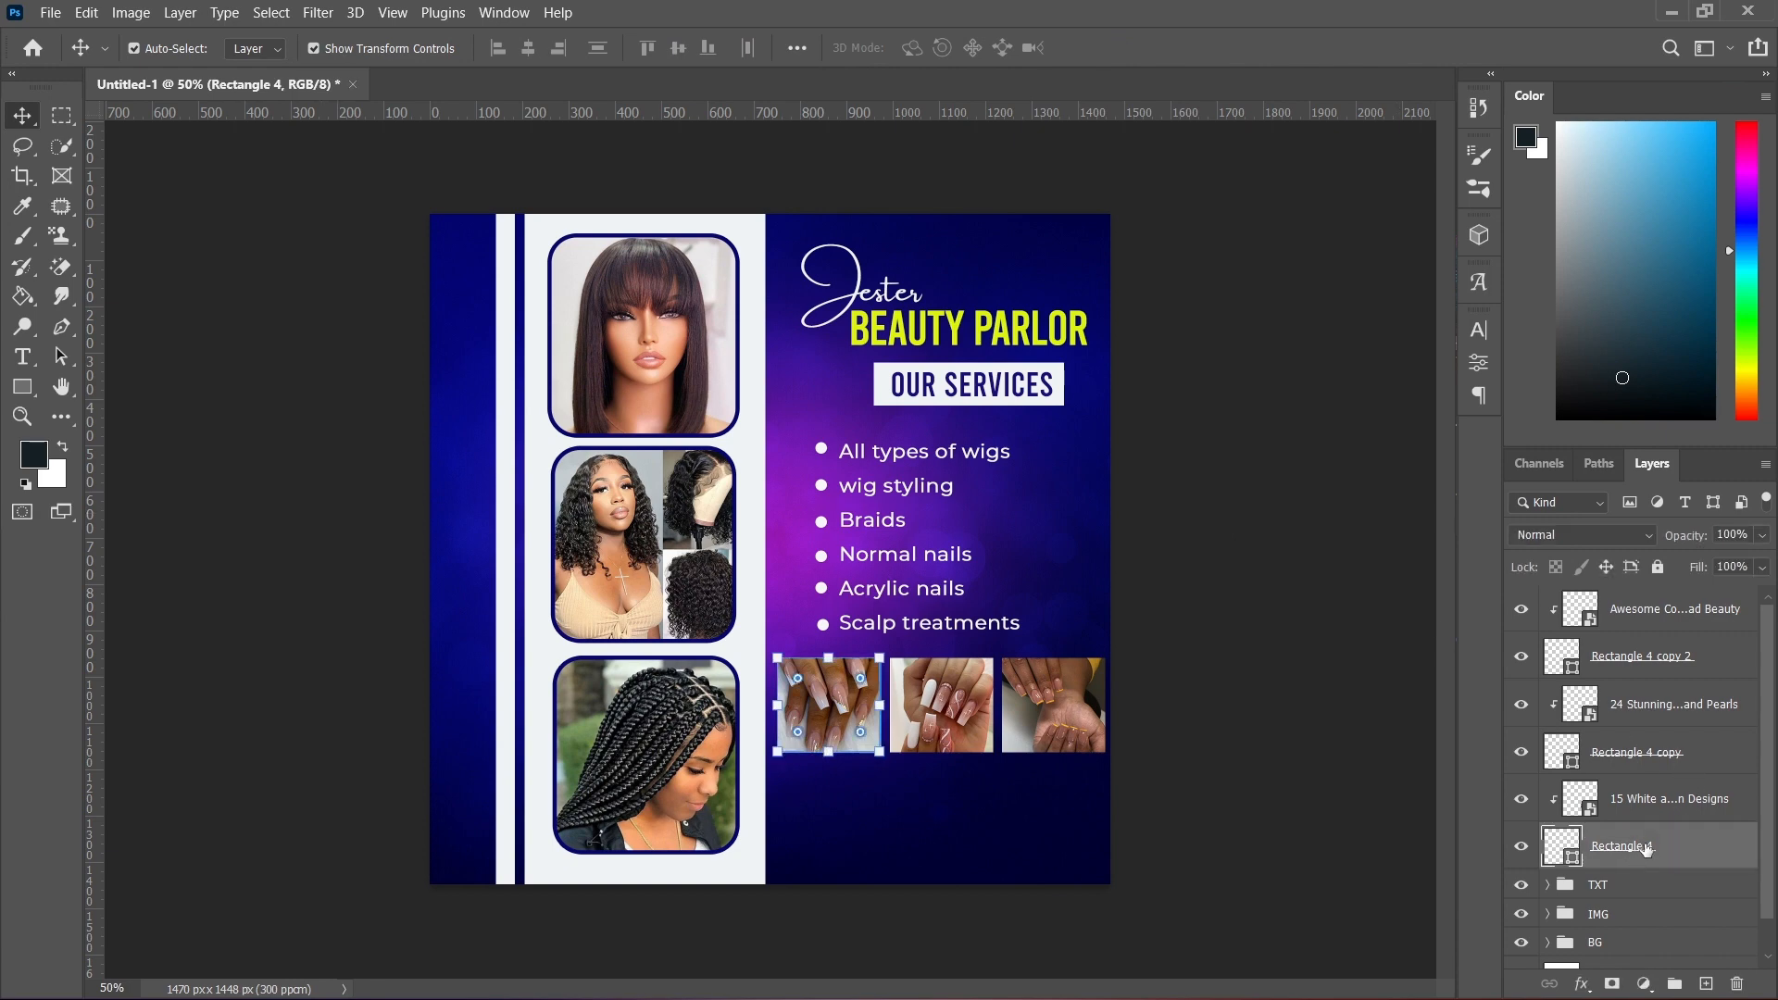
{"action": "left_click", "coordinate": [1678, 614], "text": "shift"}
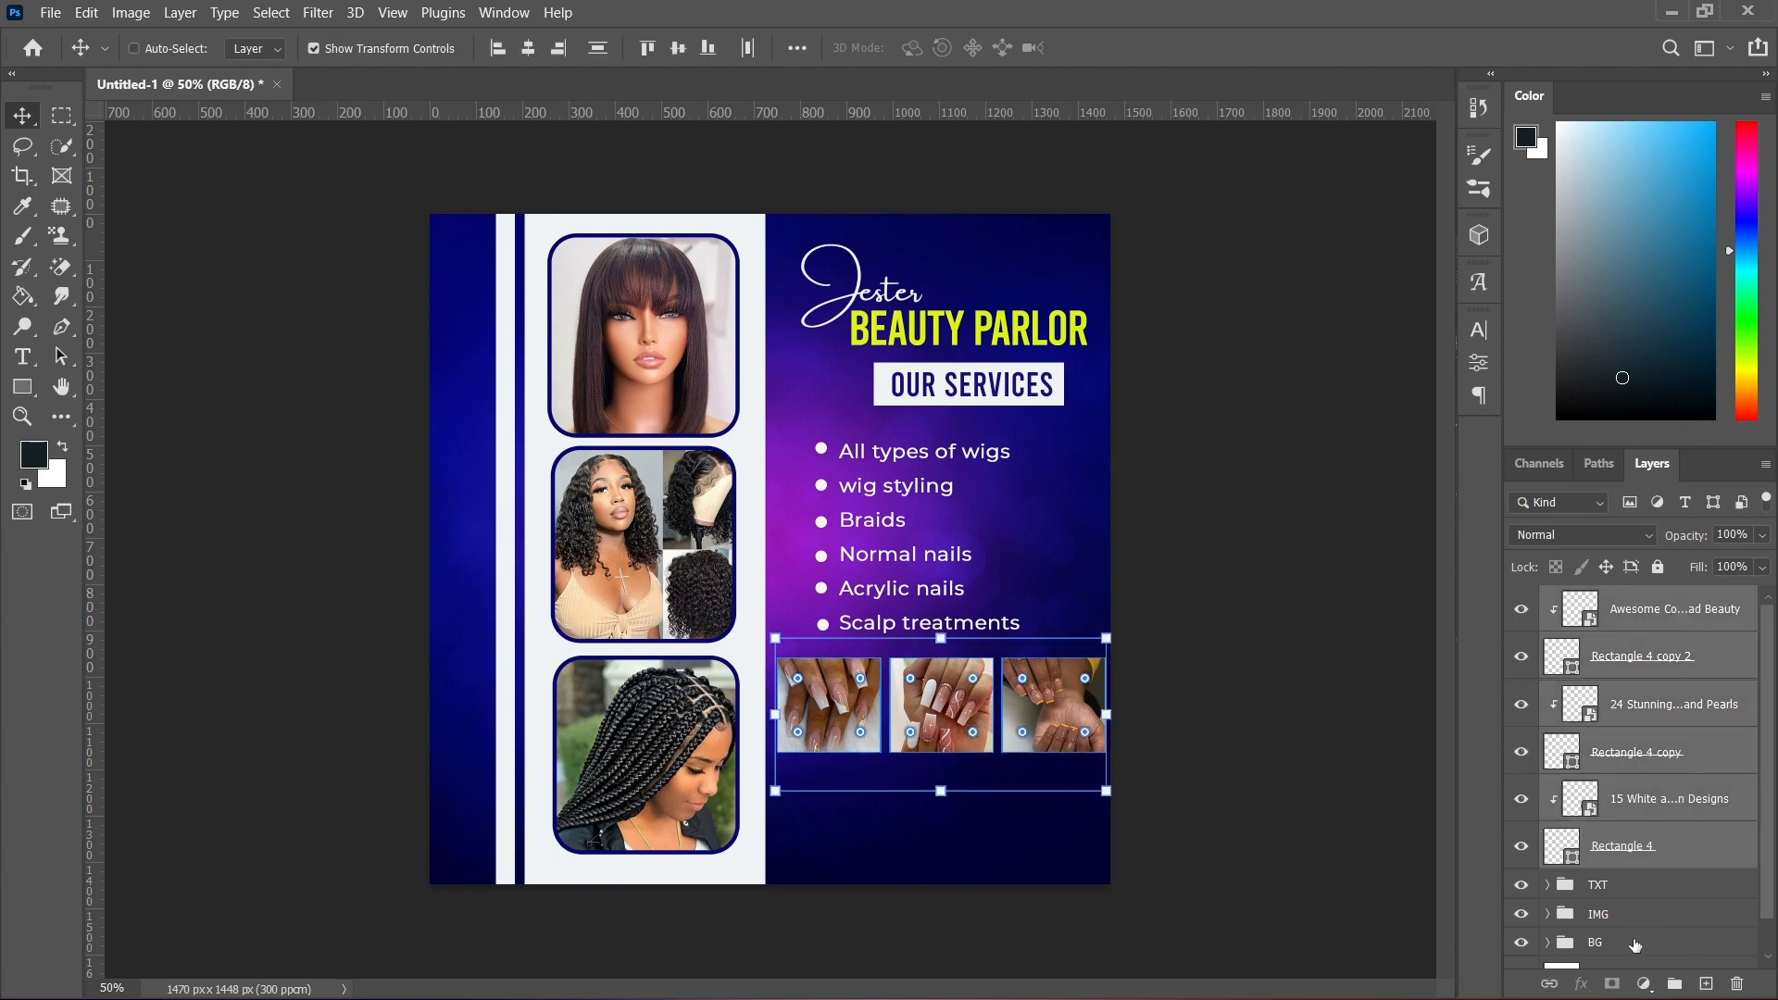
{"action": "key", "text": "ctrl+g"}
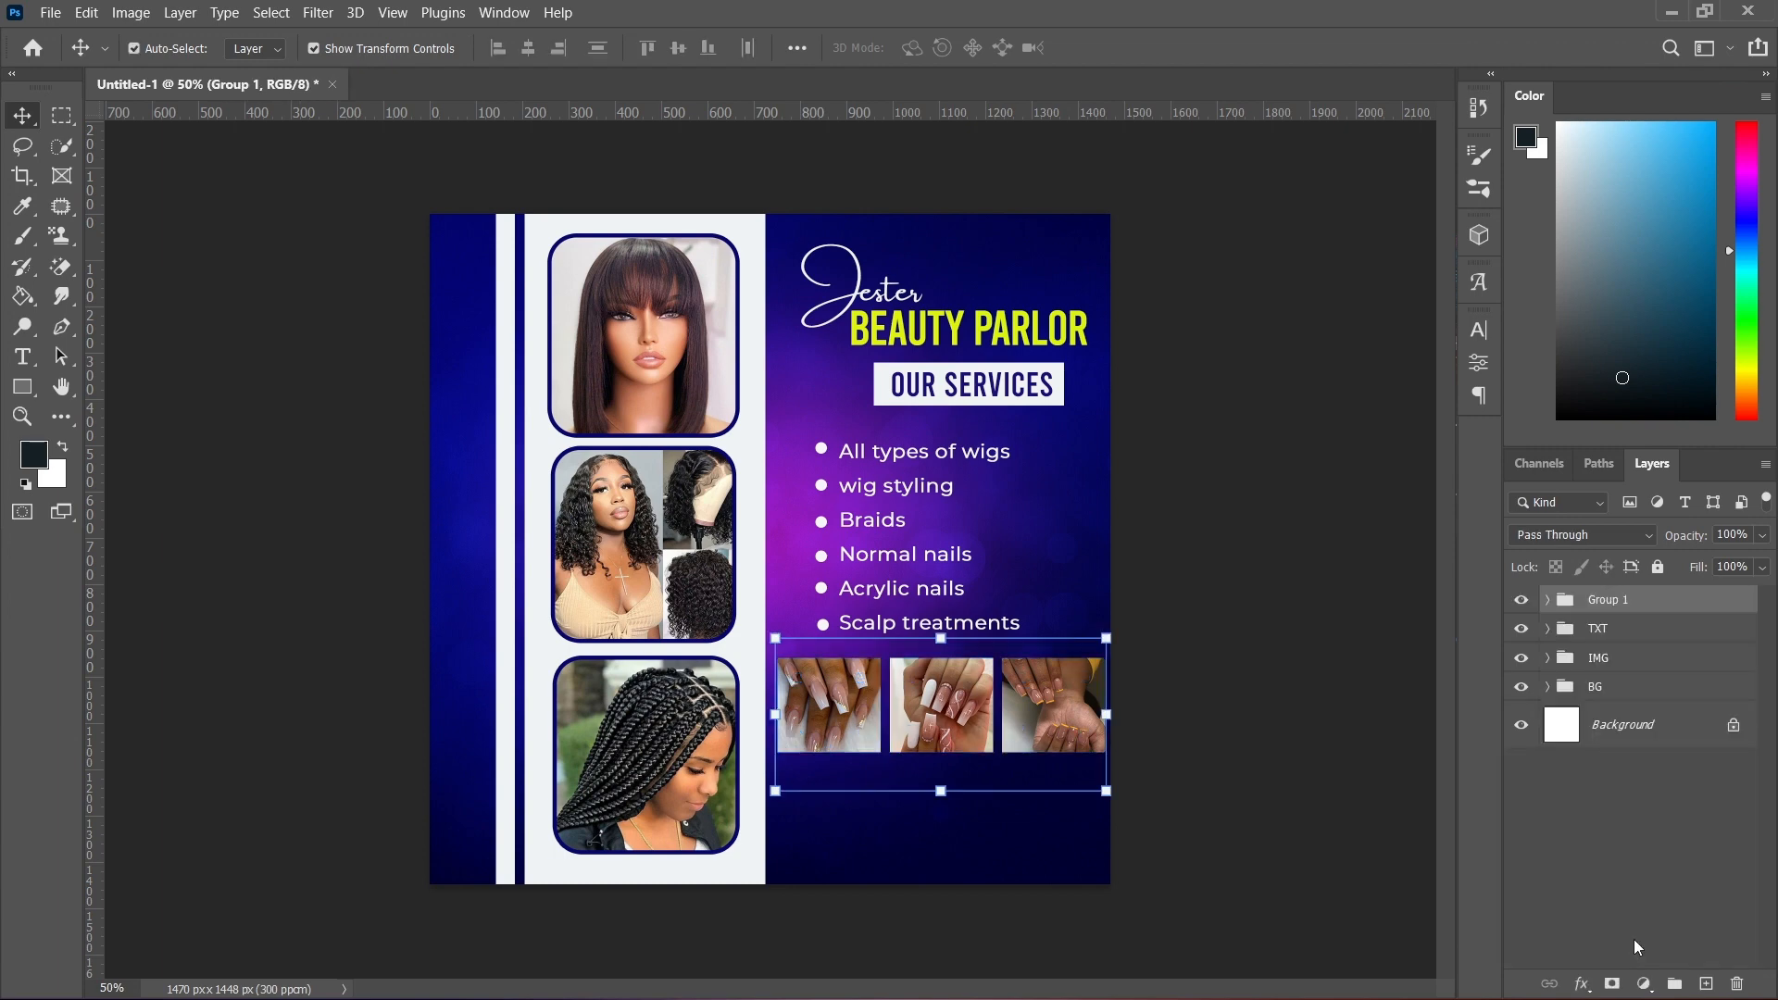
{"action": "double_click", "coordinate": [1619, 602]}
{"action": "type", "text": "NAILS"}
{"action": "key", "text": "Return"}
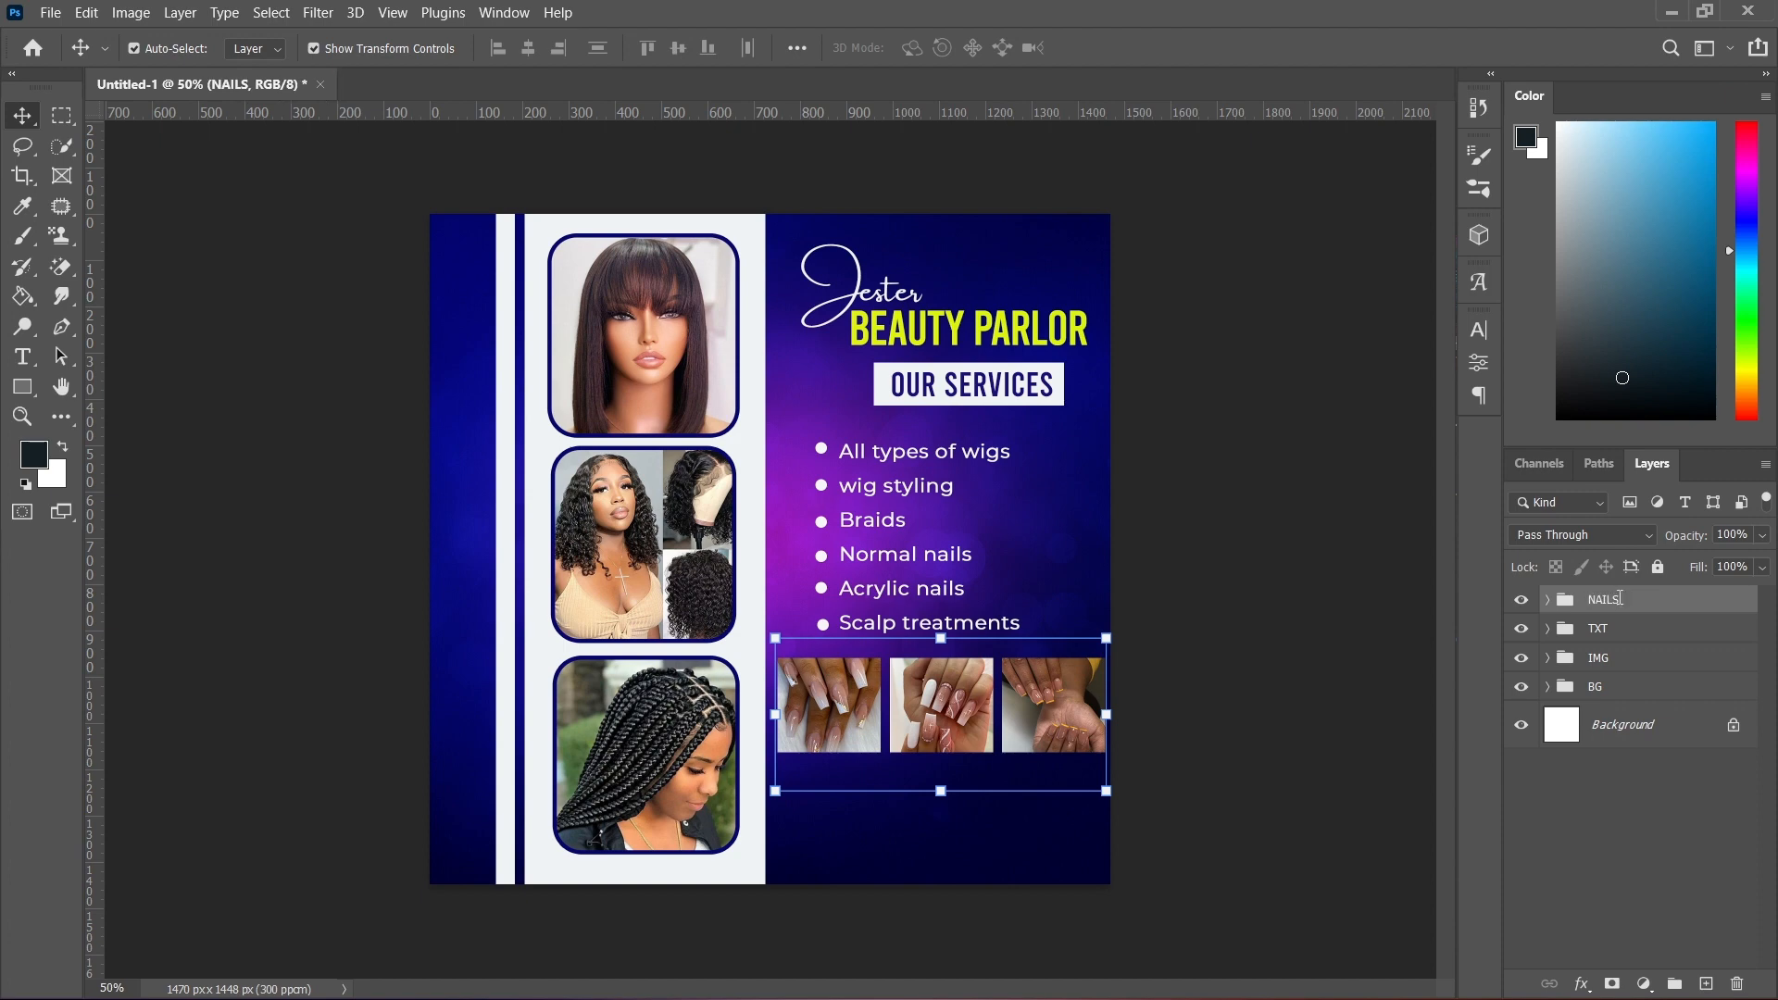
- Start a new text layer below the nail photos and set its font to Montserrat Regular
{"action": "left_click", "coordinate": [23, 357]}
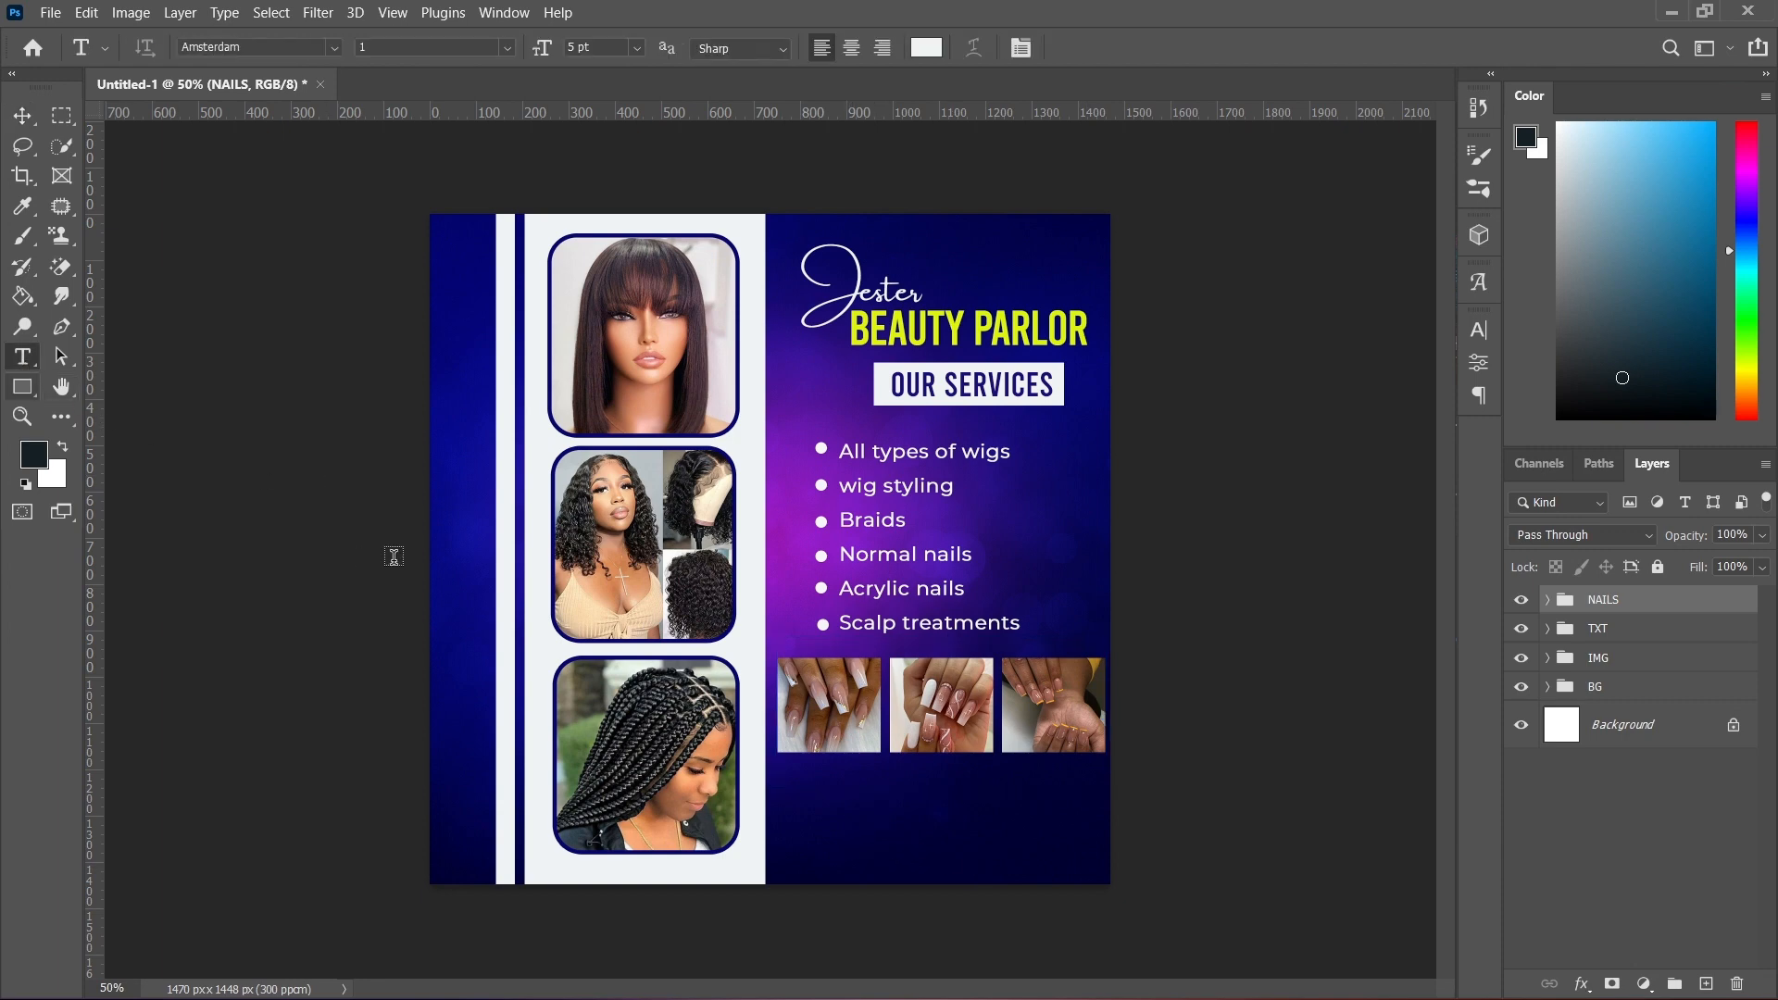
{"action": "left_click", "coordinate": [820, 790]}
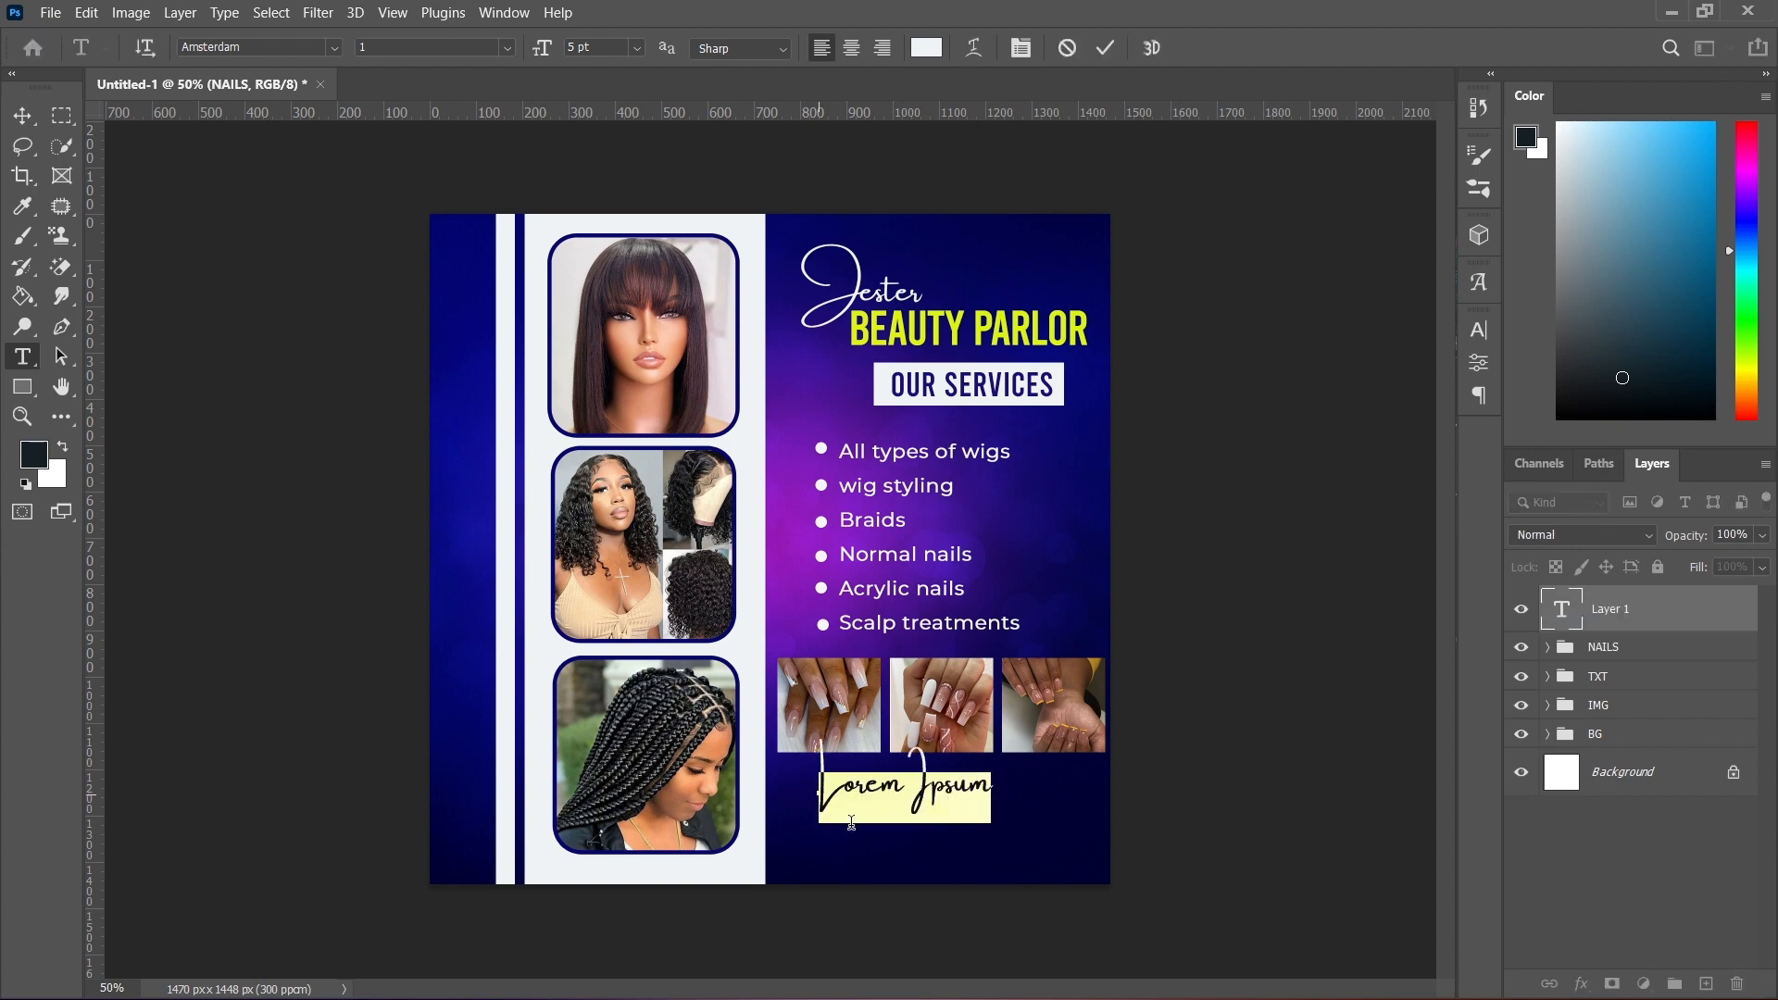
{"action": "left_click", "coordinate": [1476, 328]}
{"action": "left_click", "coordinate": [1347, 367]}
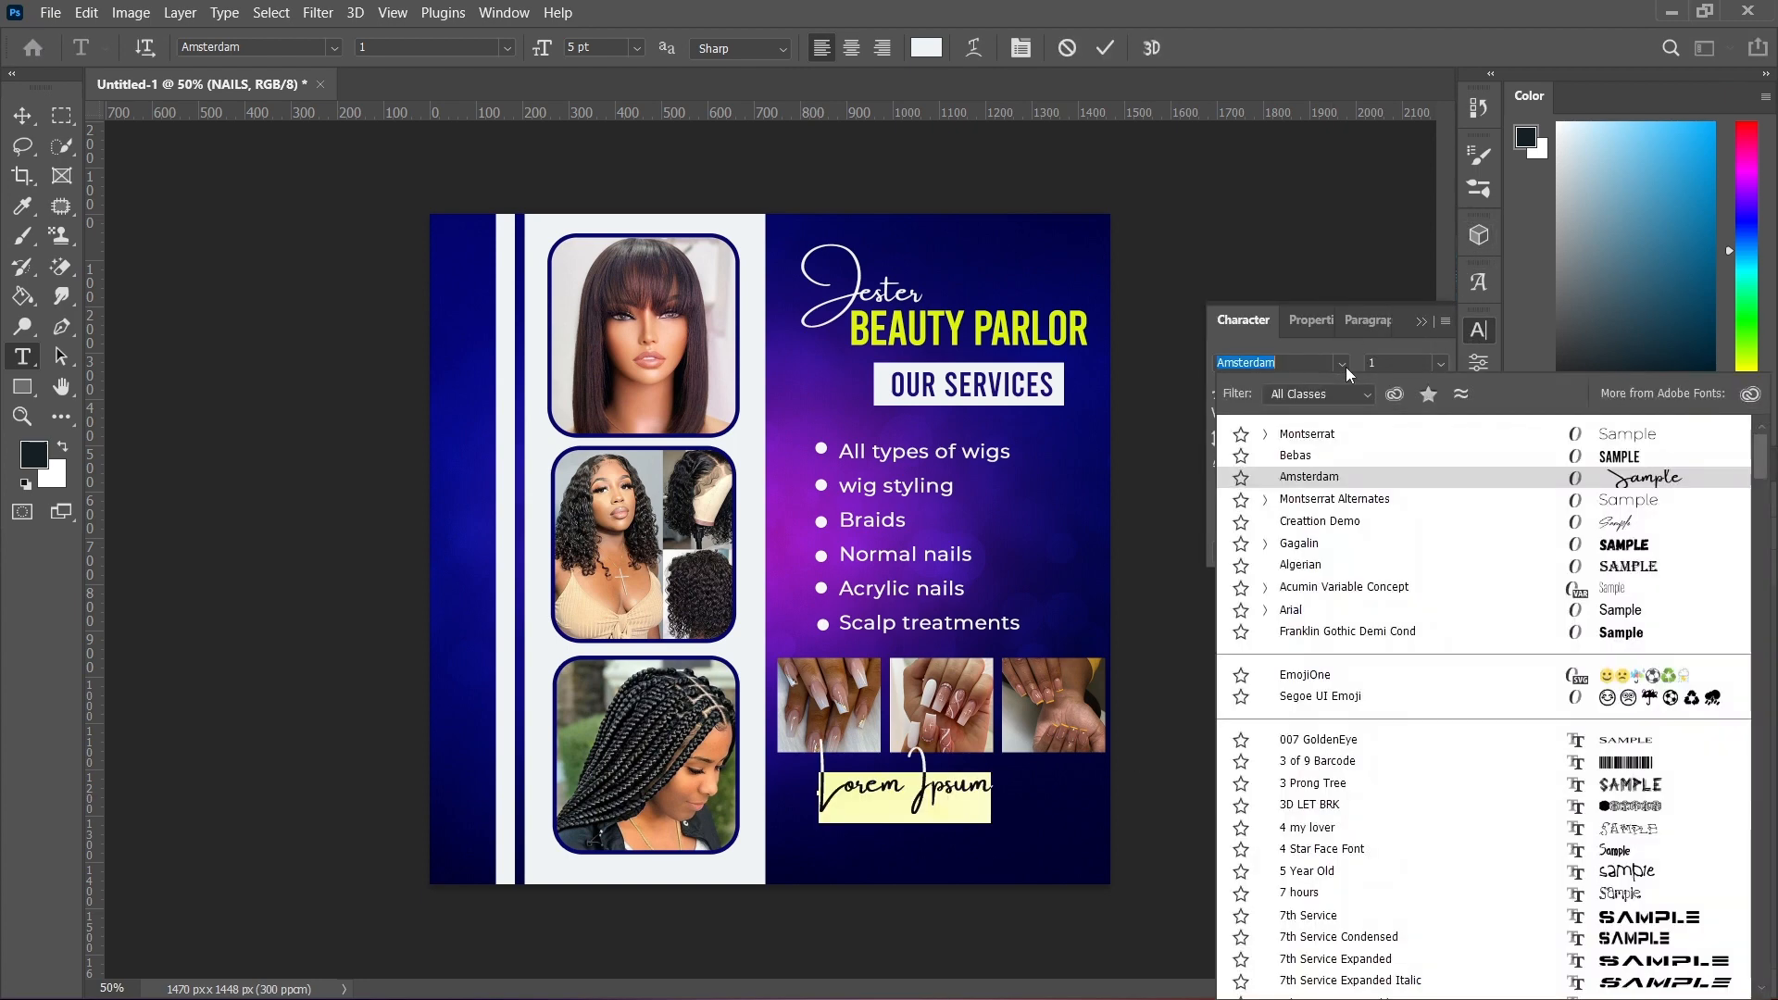
{"action": "left_click", "coordinate": [1320, 427]}
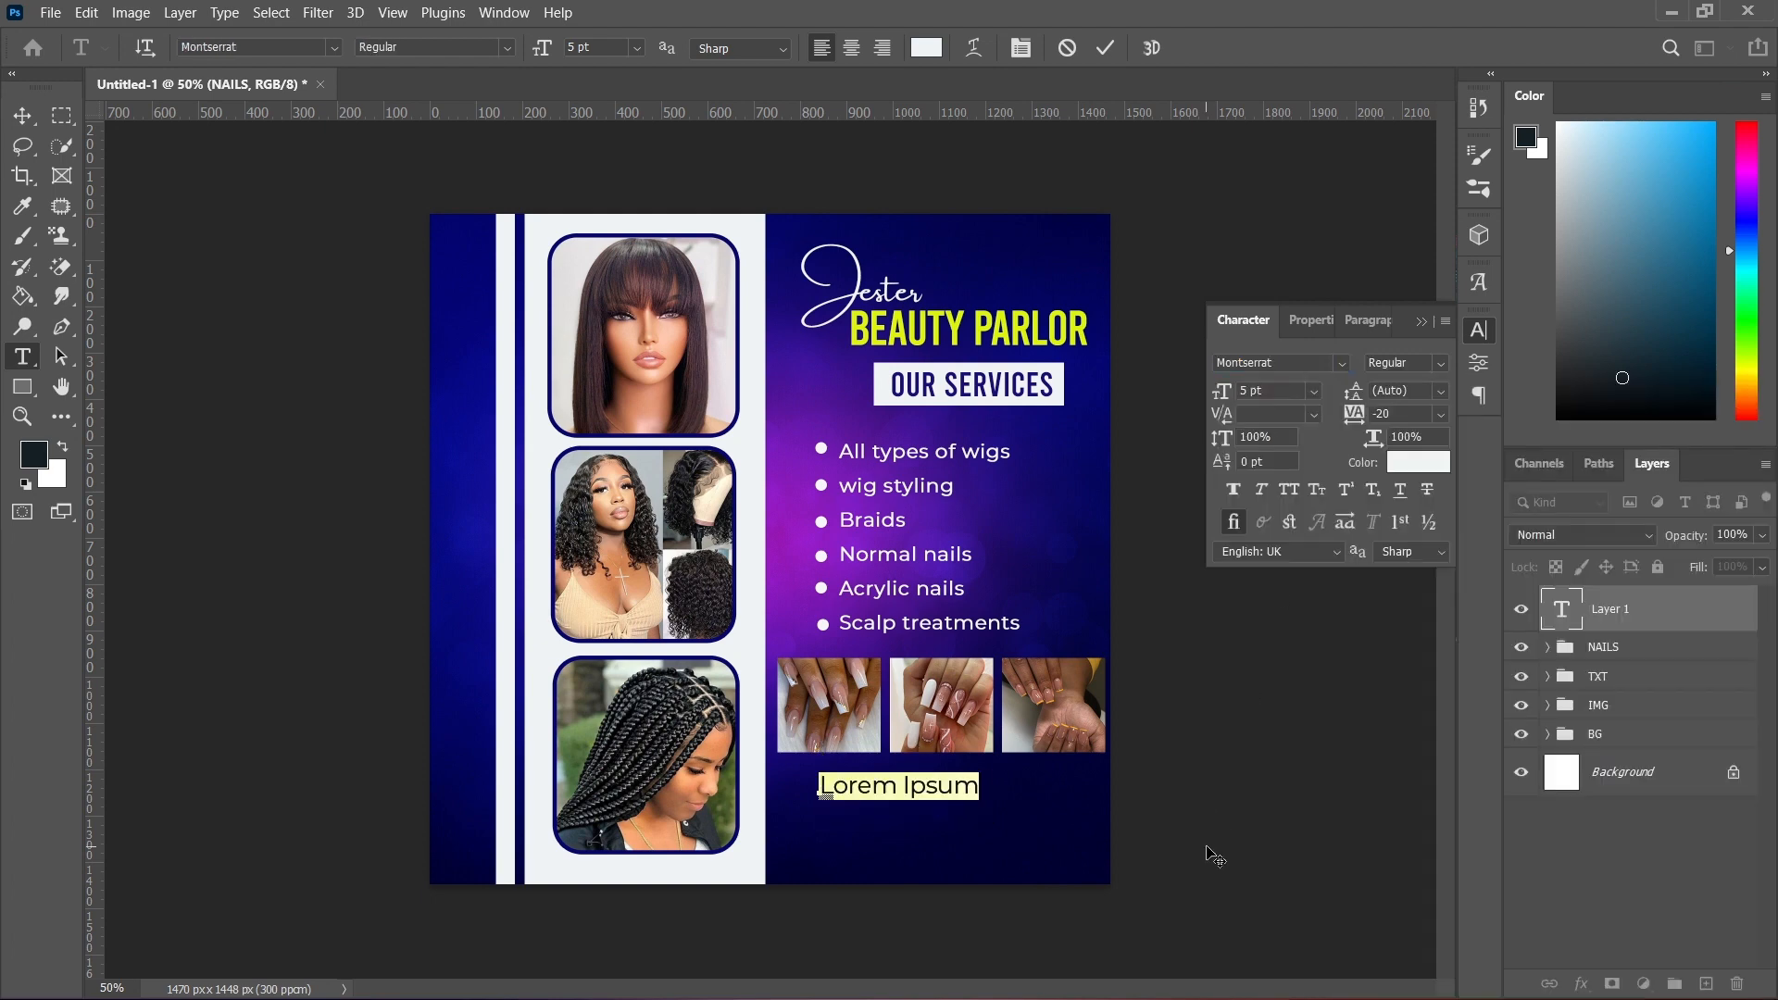
- Copy the two location lines from the open text document and paste them into the new text layer below the nail photos
{"action": "left_click", "coordinate": [1195, 988]}
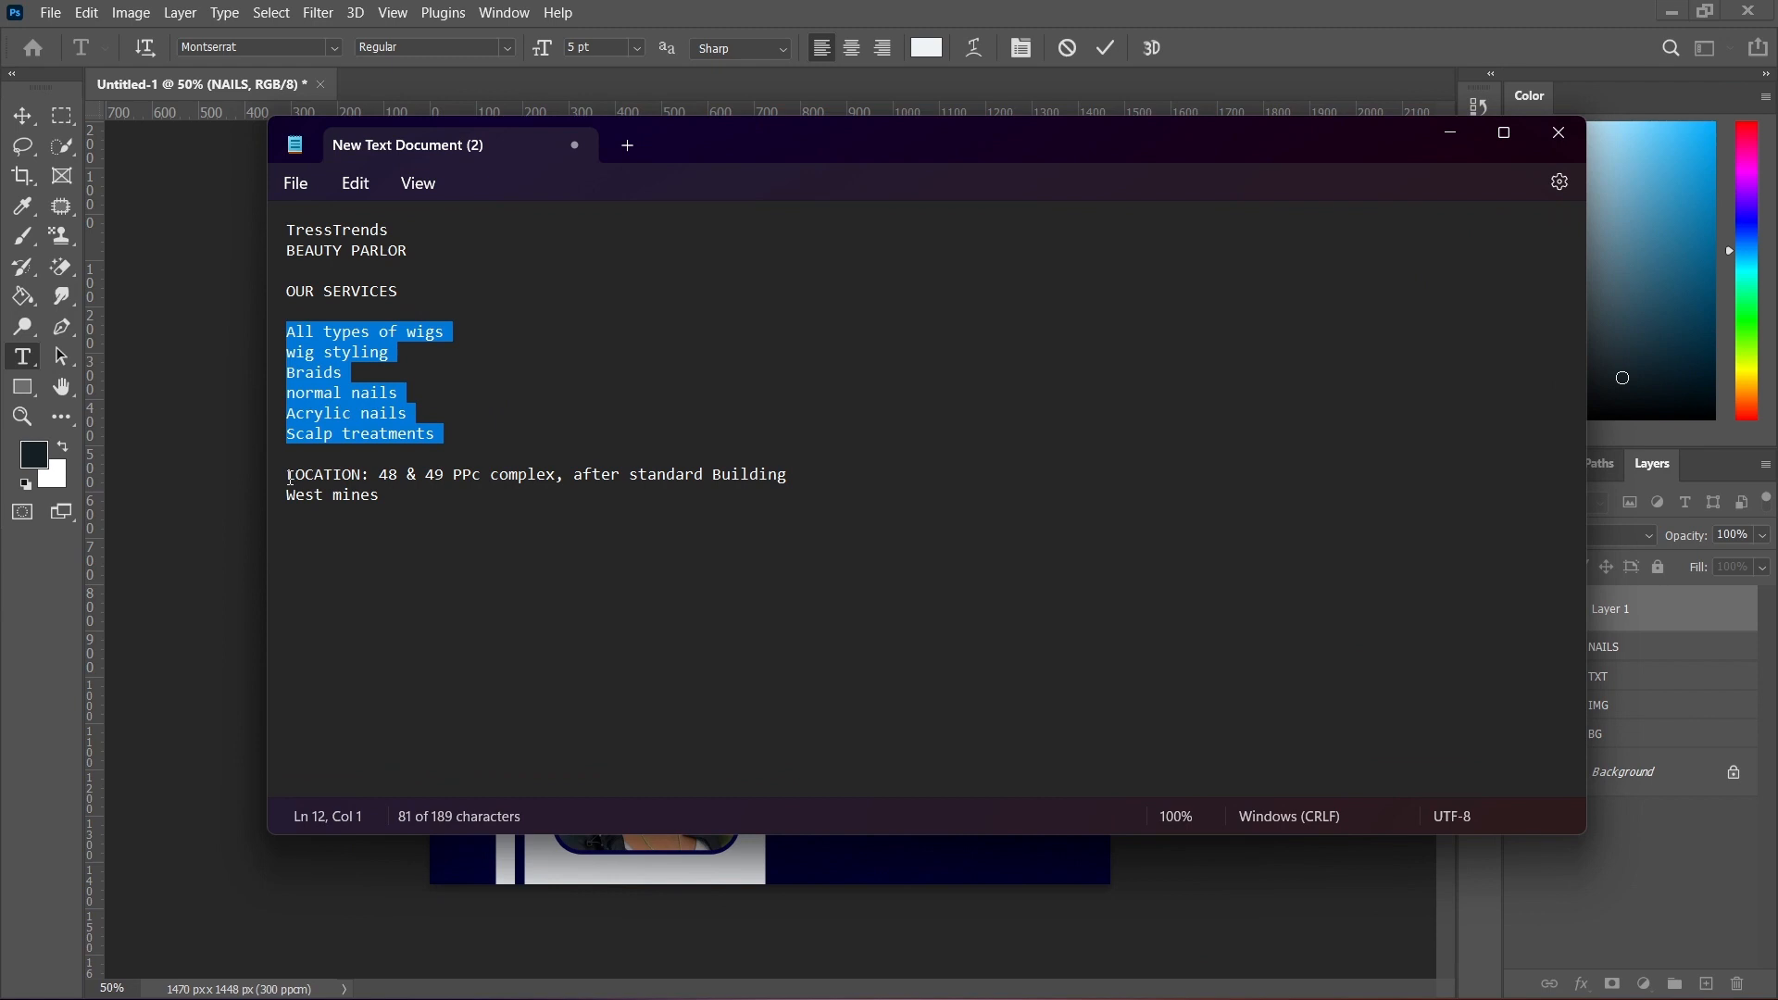
{"action": "left_click_drag", "start_coordinate": [289, 478], "coordinate": [389, 517]}
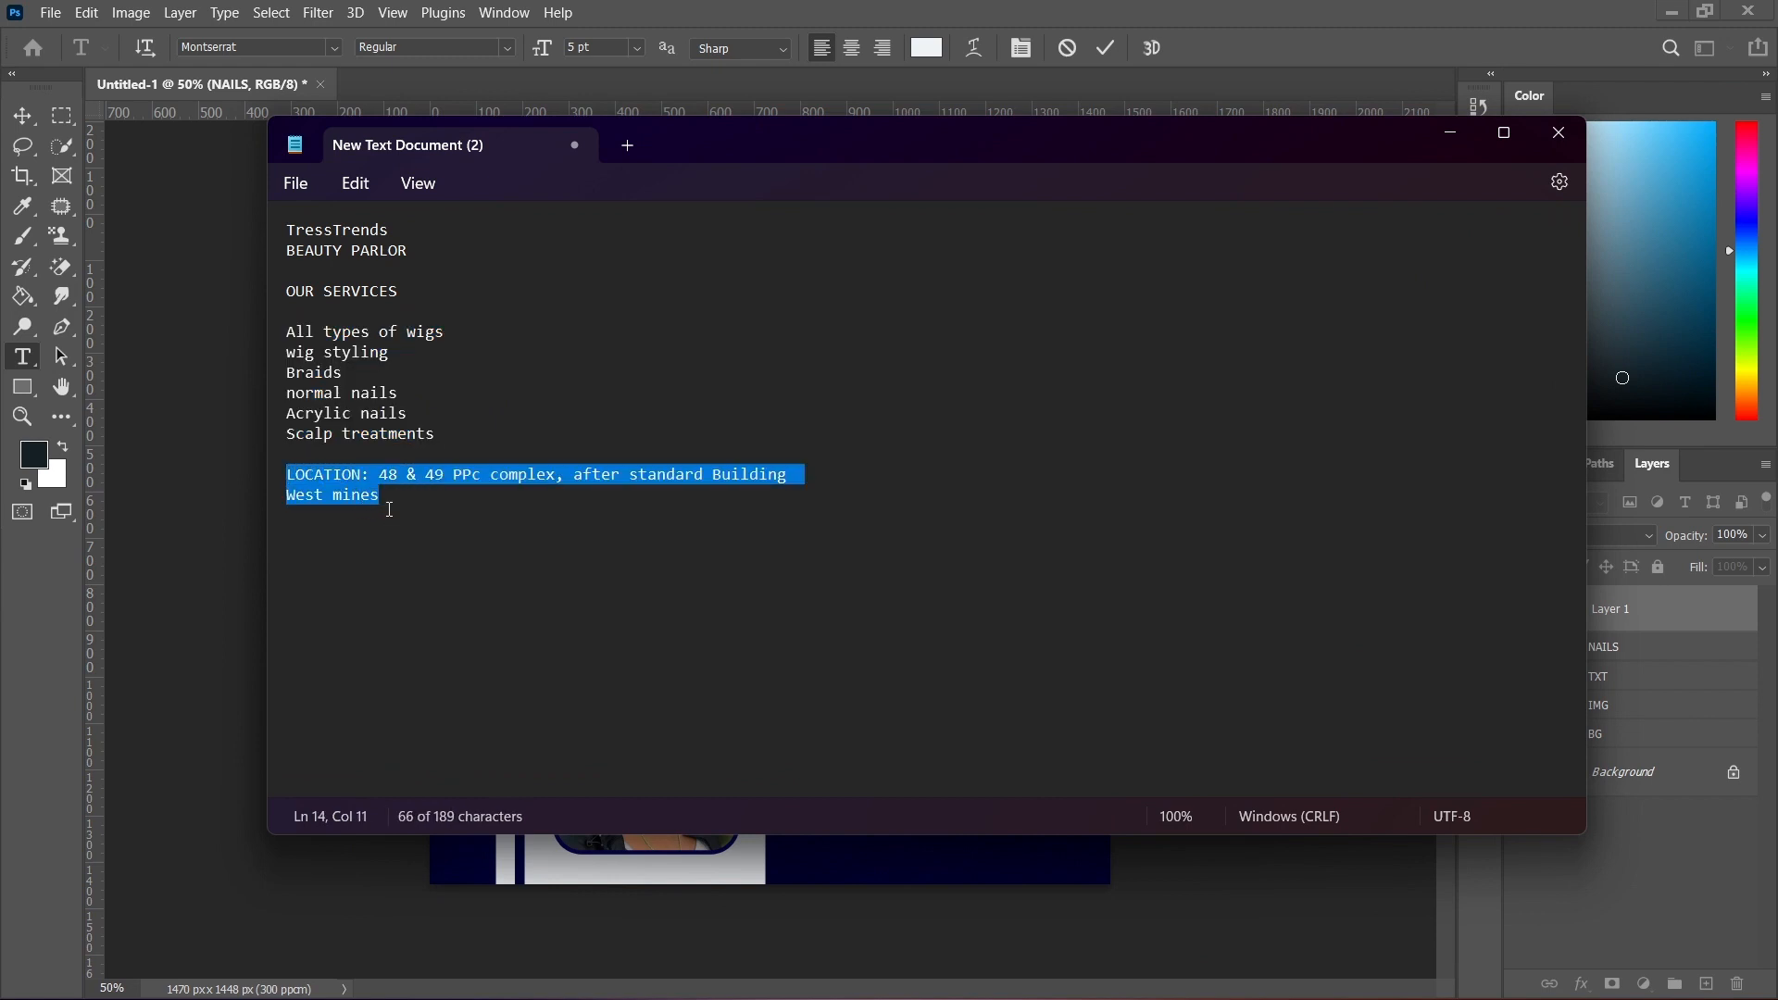
{"action": "left_click", "coordinate": [1461, 128]}
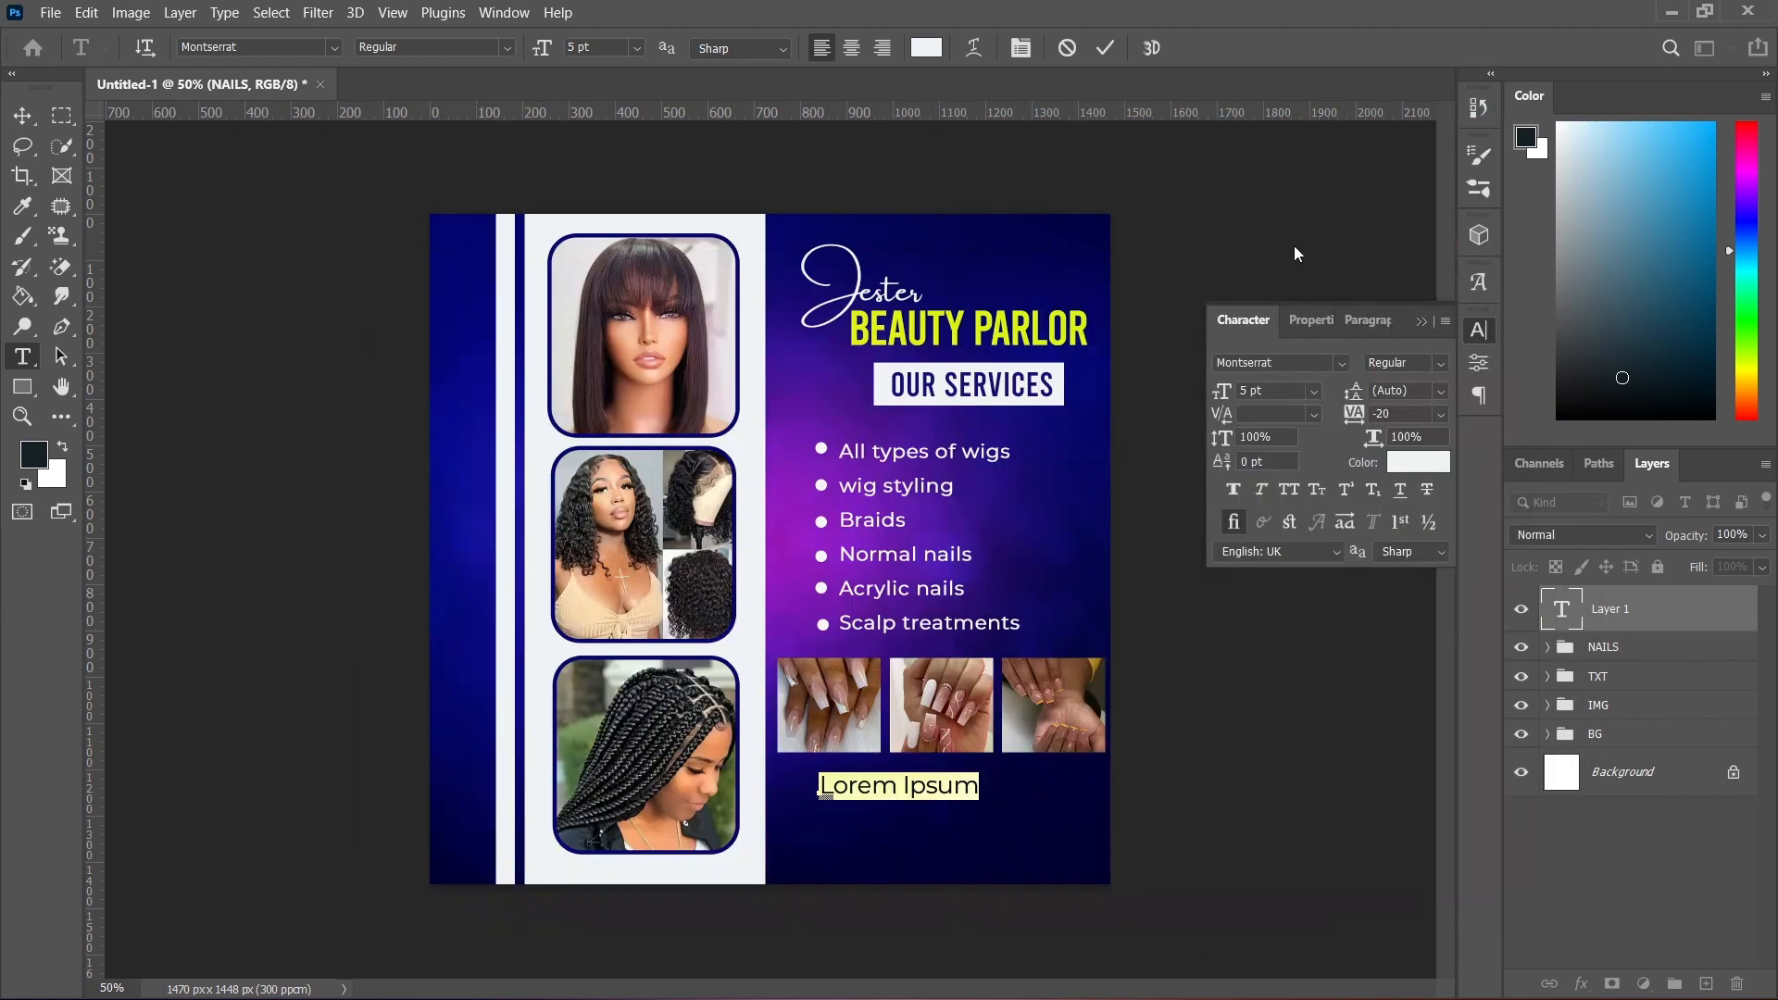
{"action": "key", "text": "ctrl"}
{"action": "key", "text": "ctrl+v"}
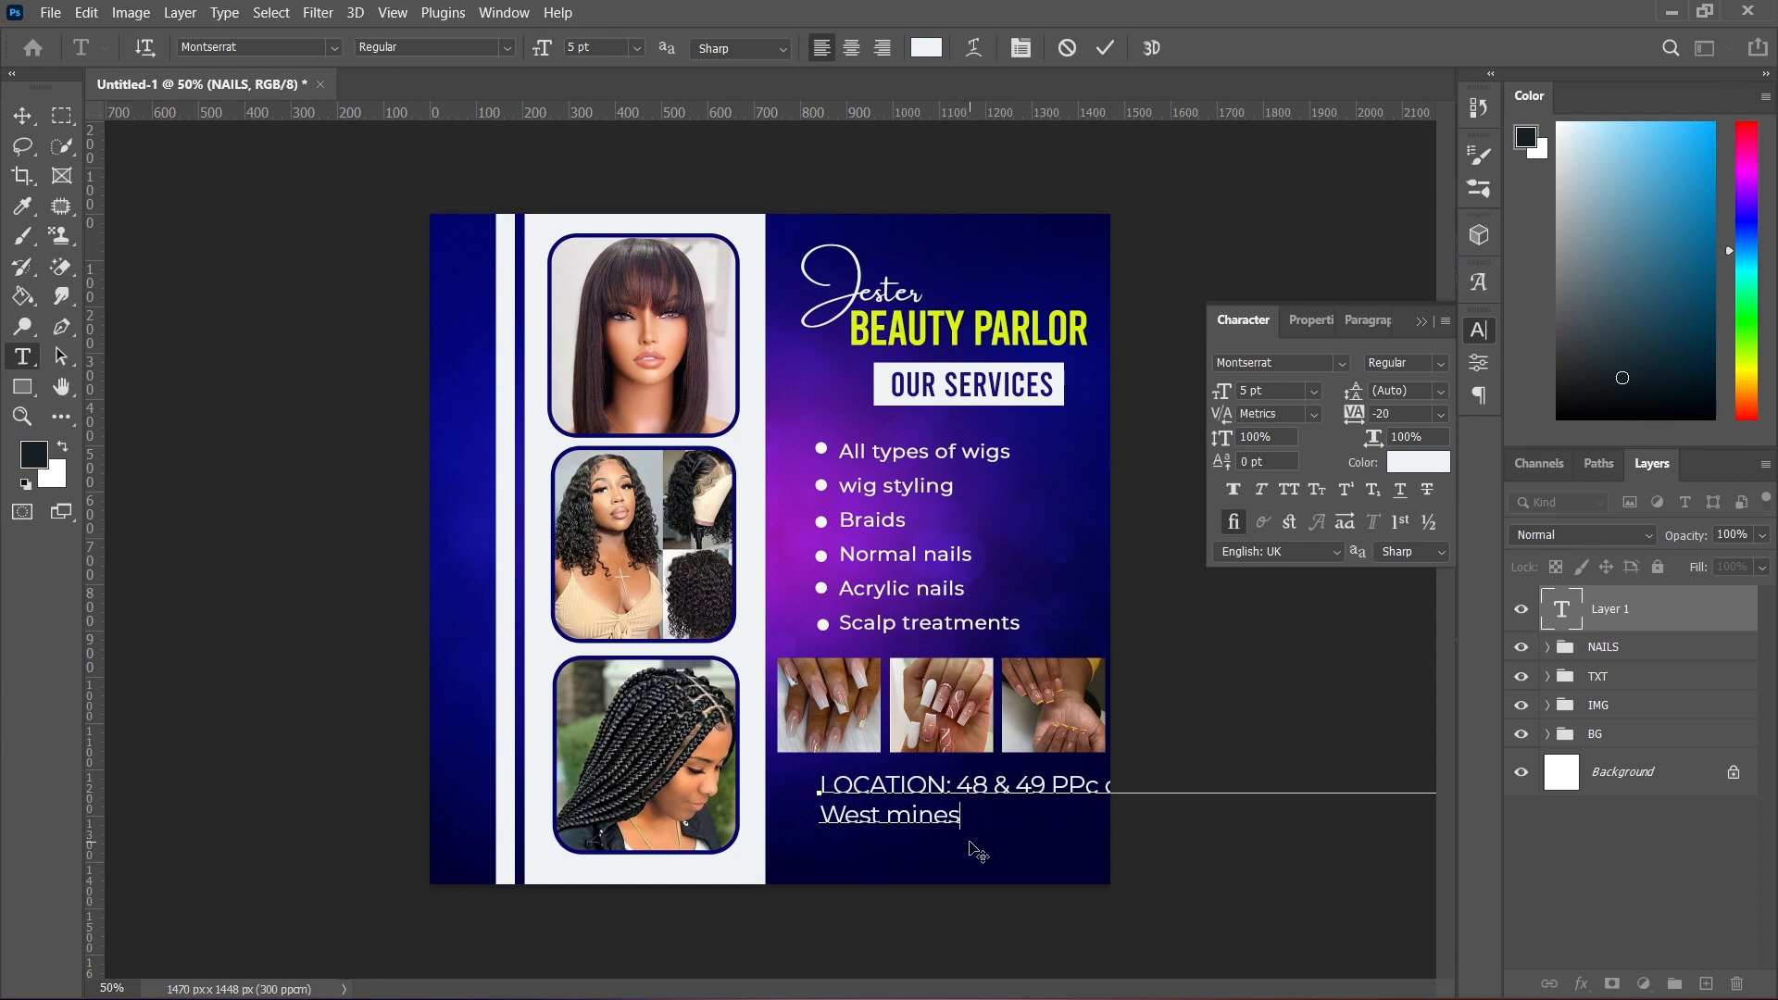
- Break the location text onto a new line before "after standard Building" and move the block below the nail photos
{"action": "left_click_drag", "start_coordinate": [964, 854], "coordinate": [805, 847]}
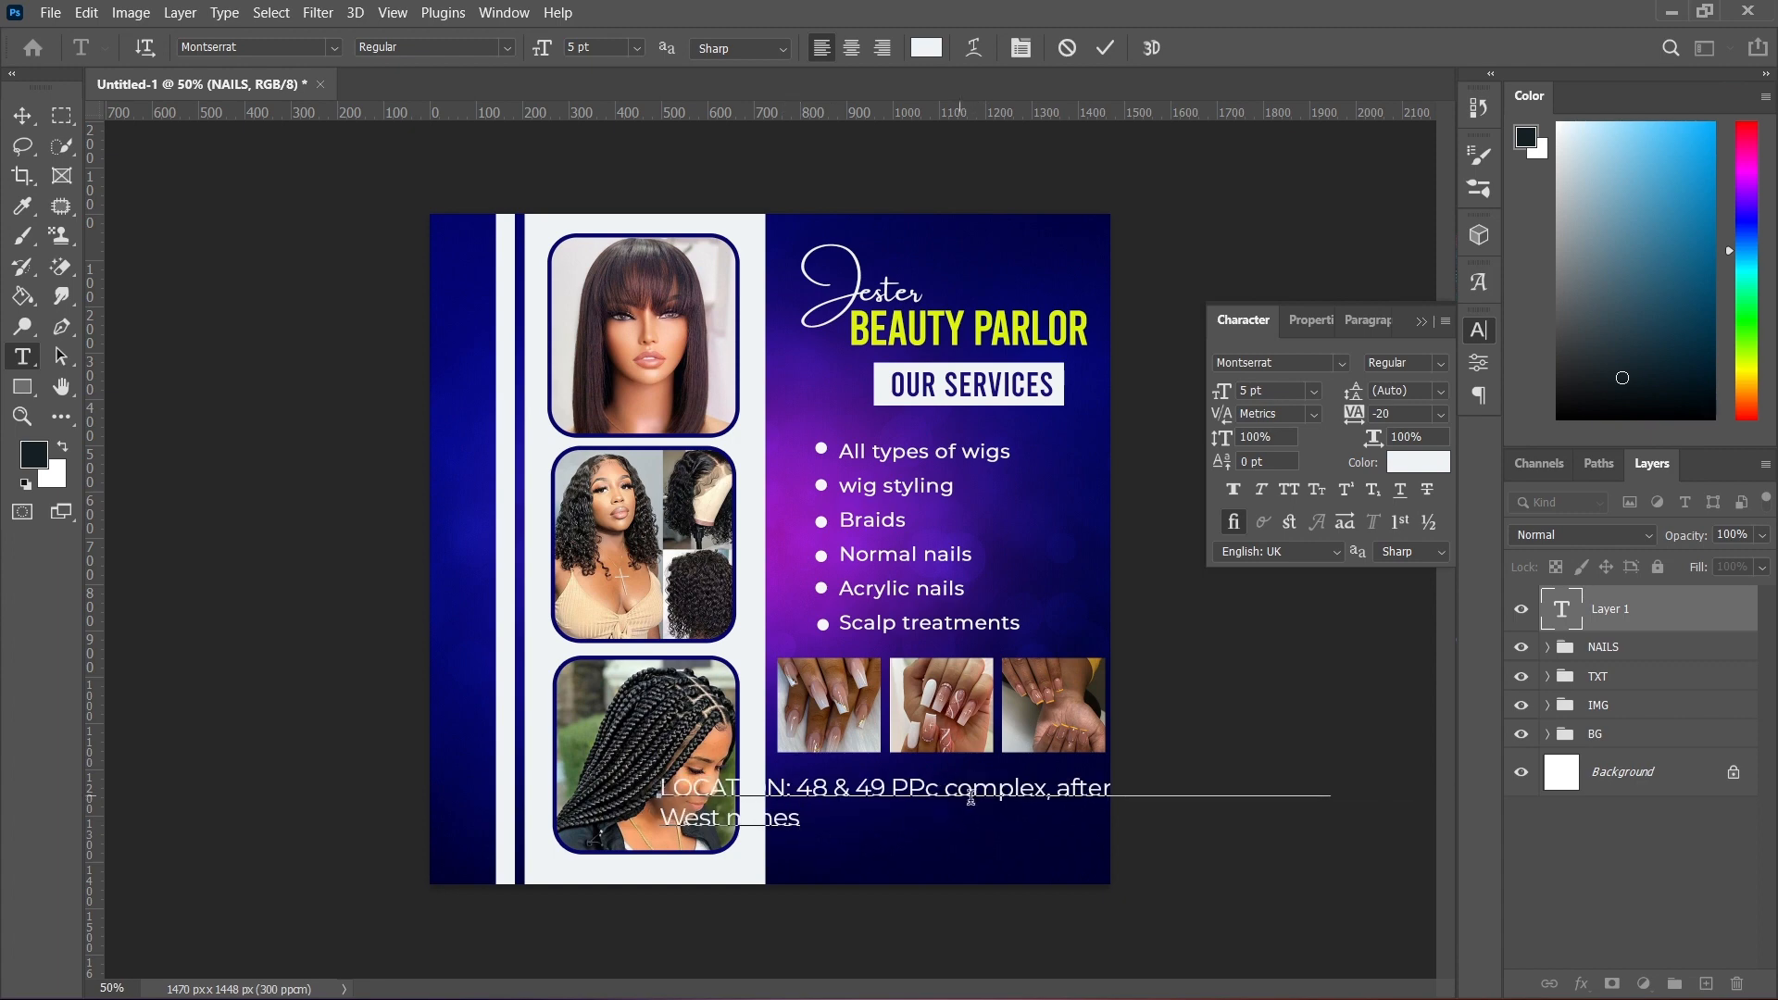
{"action": "left_click", "coordinate": [1059, 794]}
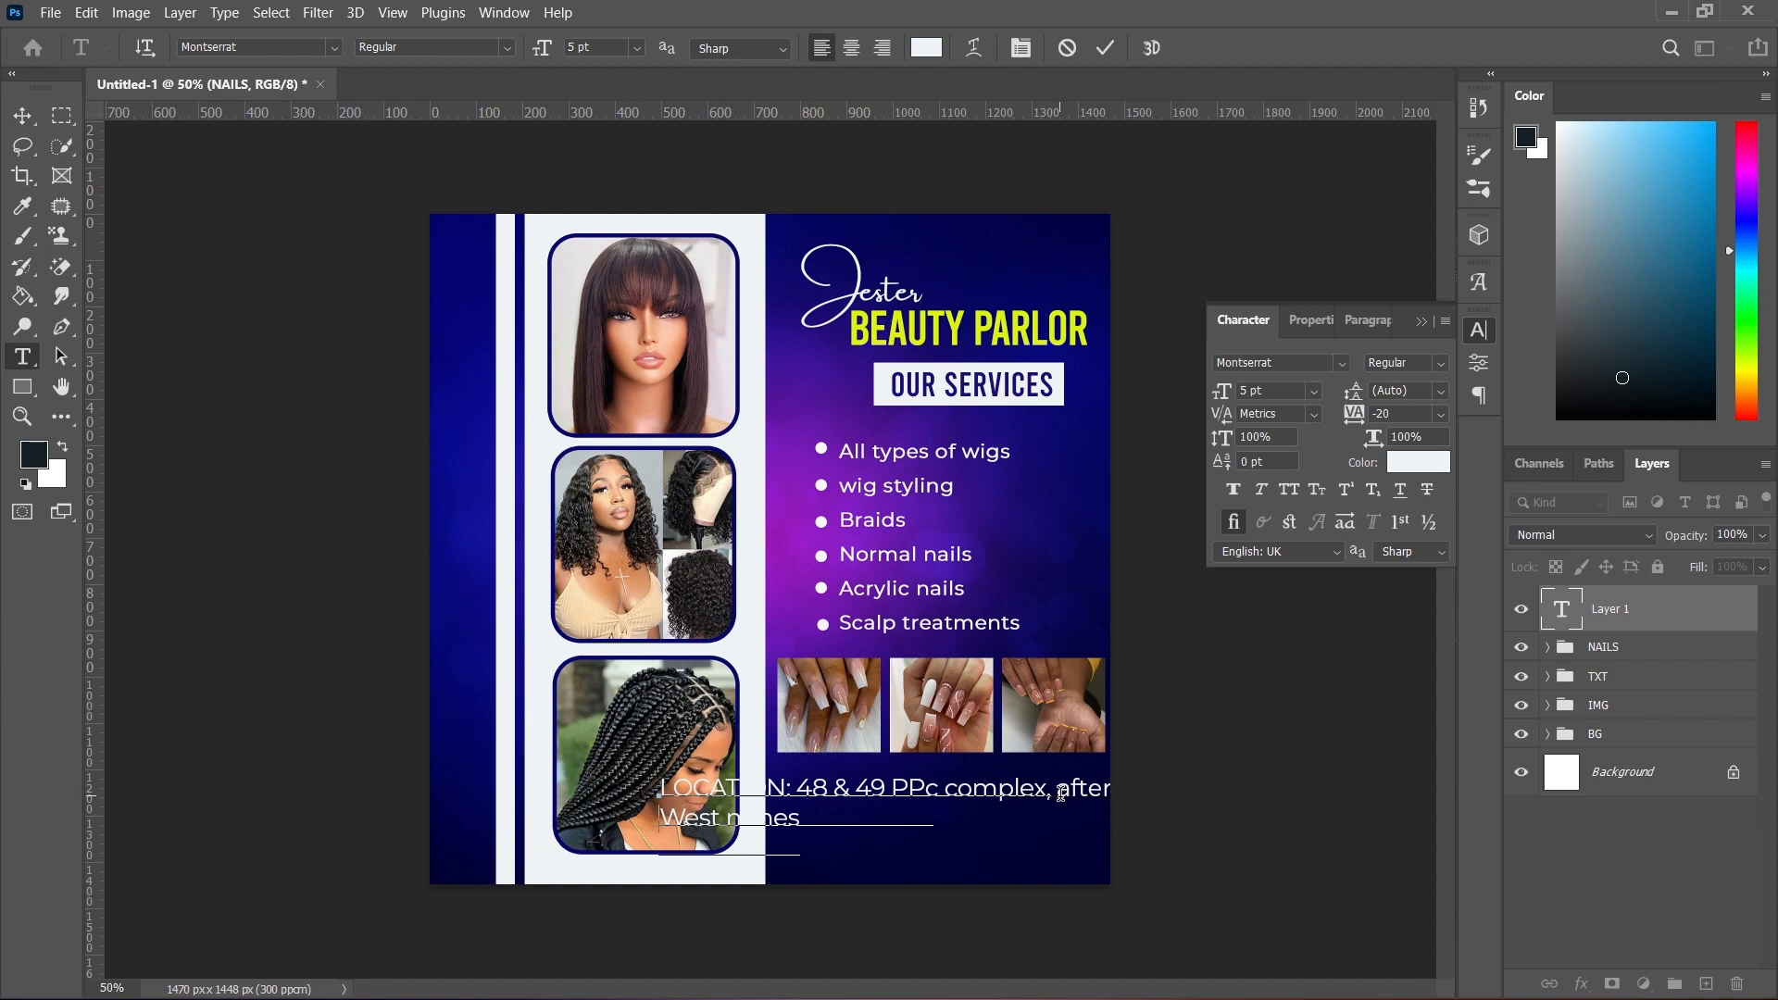
{"action": "key", "text": "Return"}
{"action": "left_click_drag", "start_coordinate": [853, 878], "coordinate": [963, 869]}
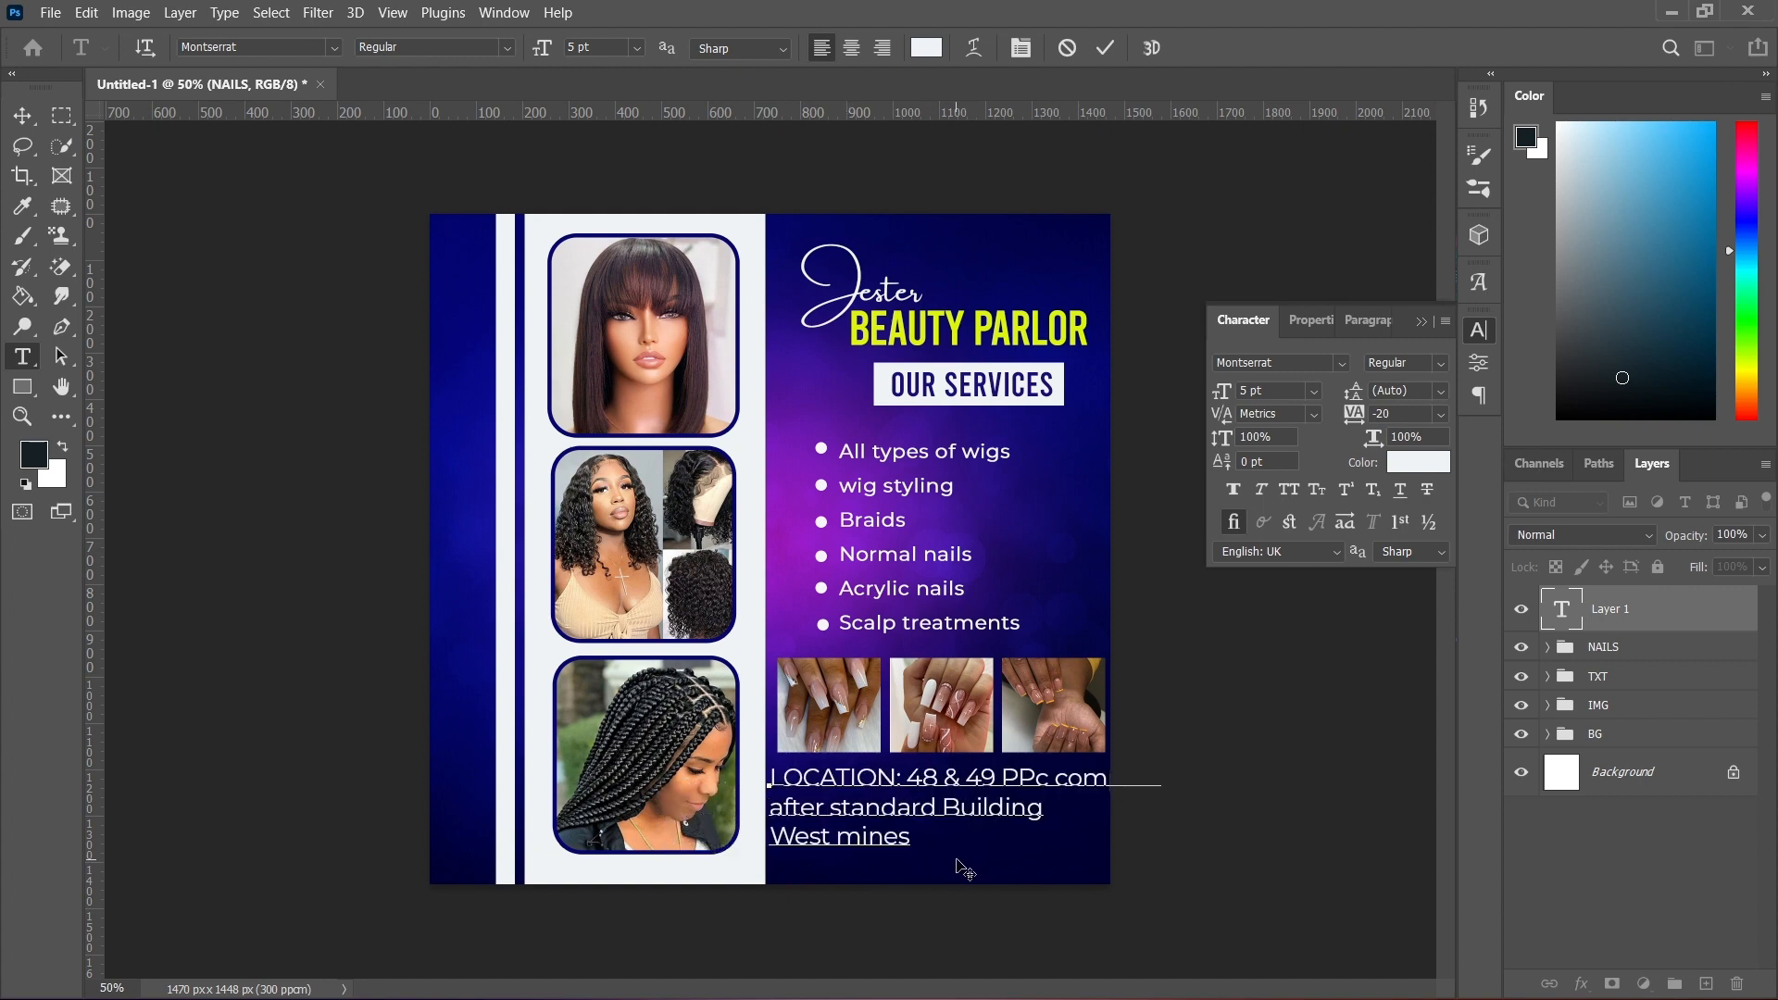
- Set the whole location text to 4 pt, centre-align it and position it centred under the nail photos
{"action": "key", "text": "ctrl+a"}
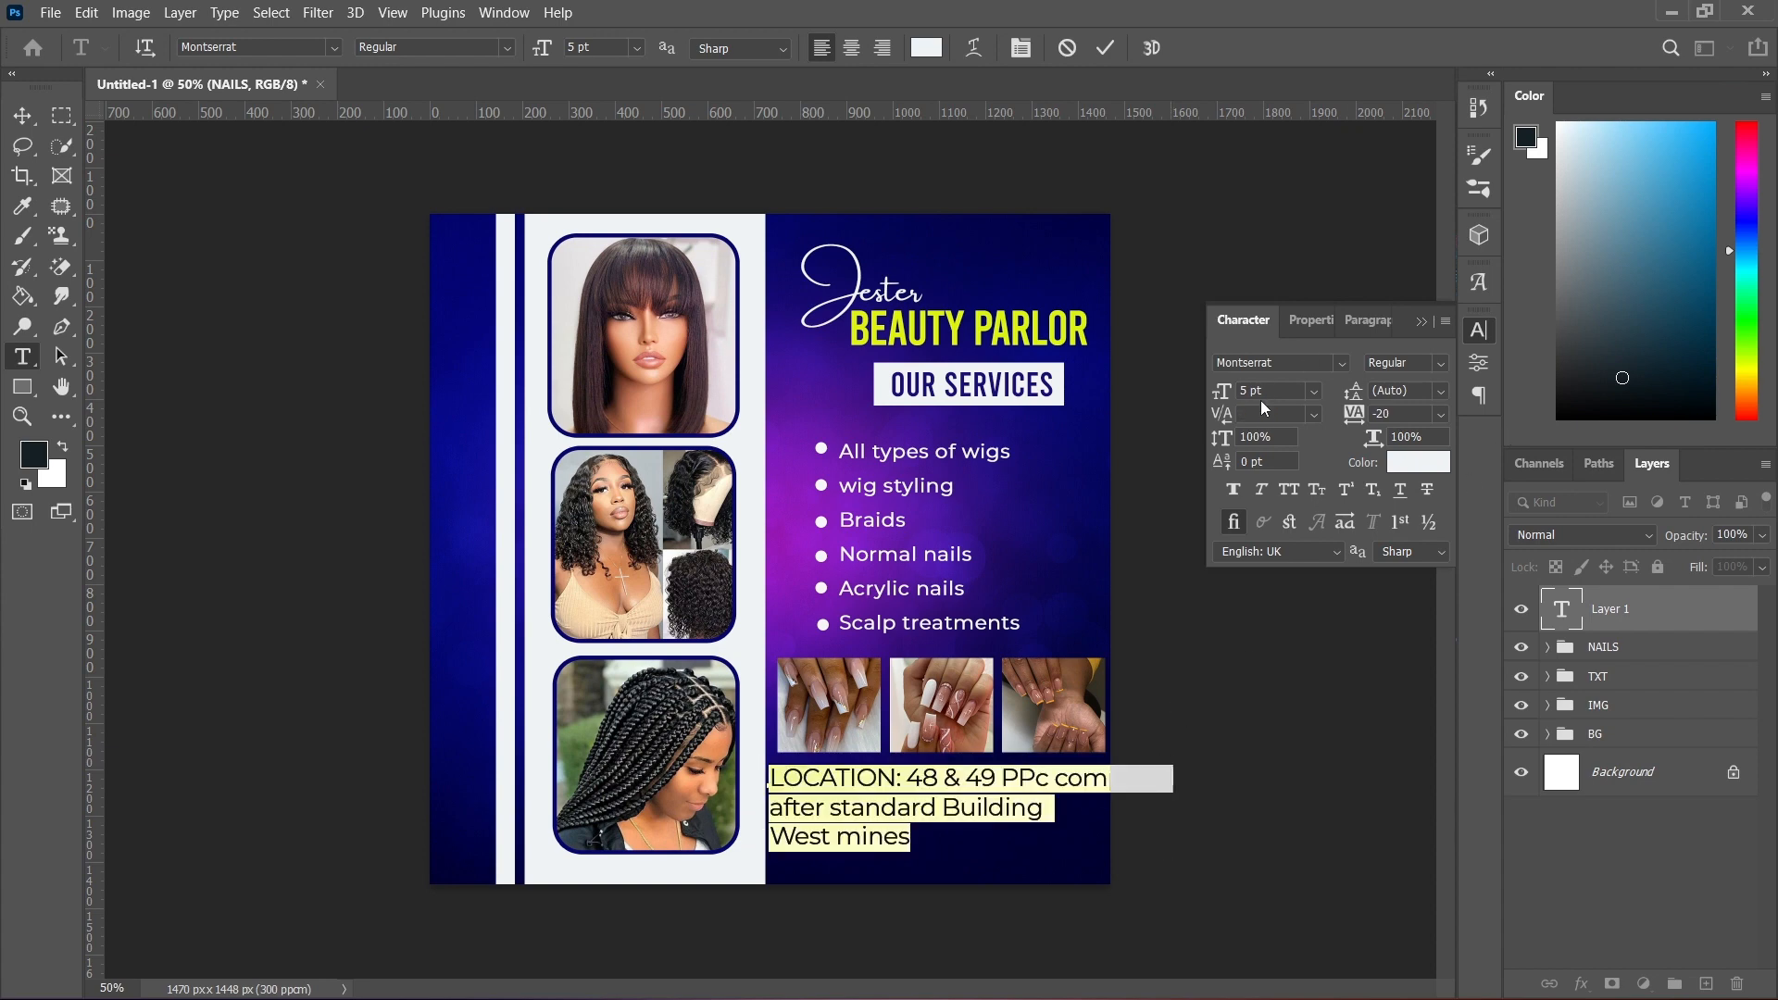
{"action": "key", "text": "Down"}
{"action": "key", "text": "Down"}
{"action": "key", "text": "Down"}
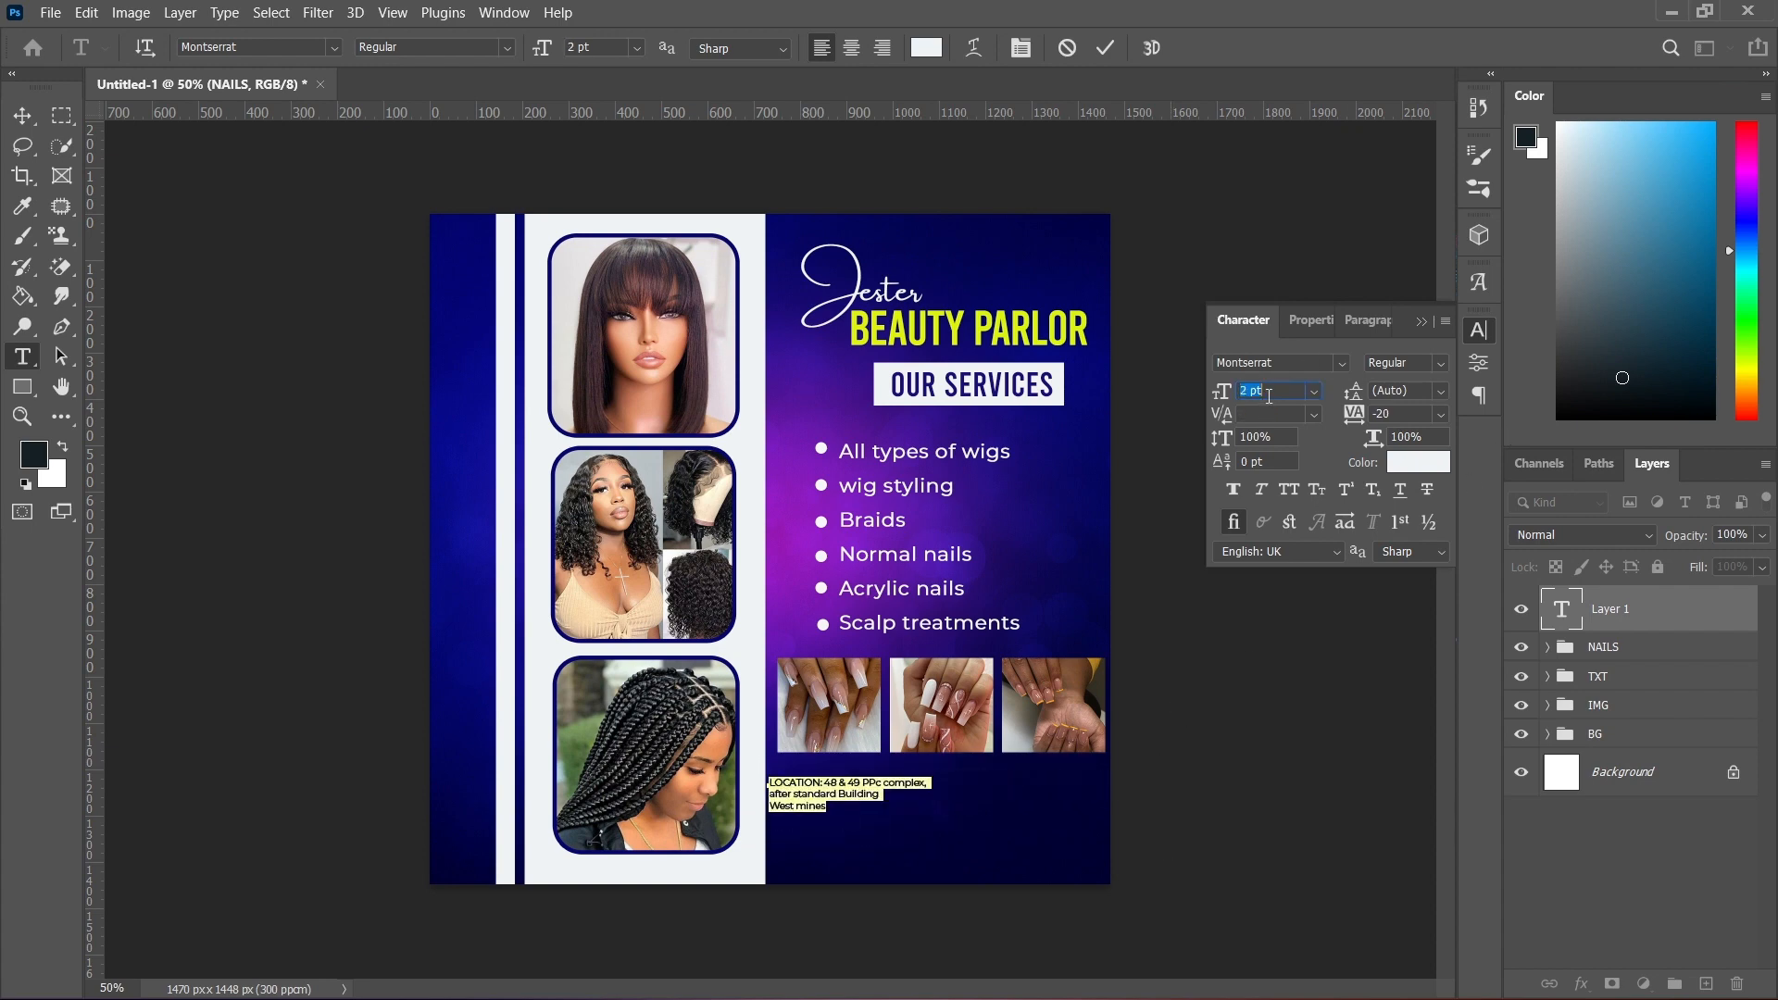
{"action": "key", "text": "Up"}
{"action": "key", "text": "Up"}
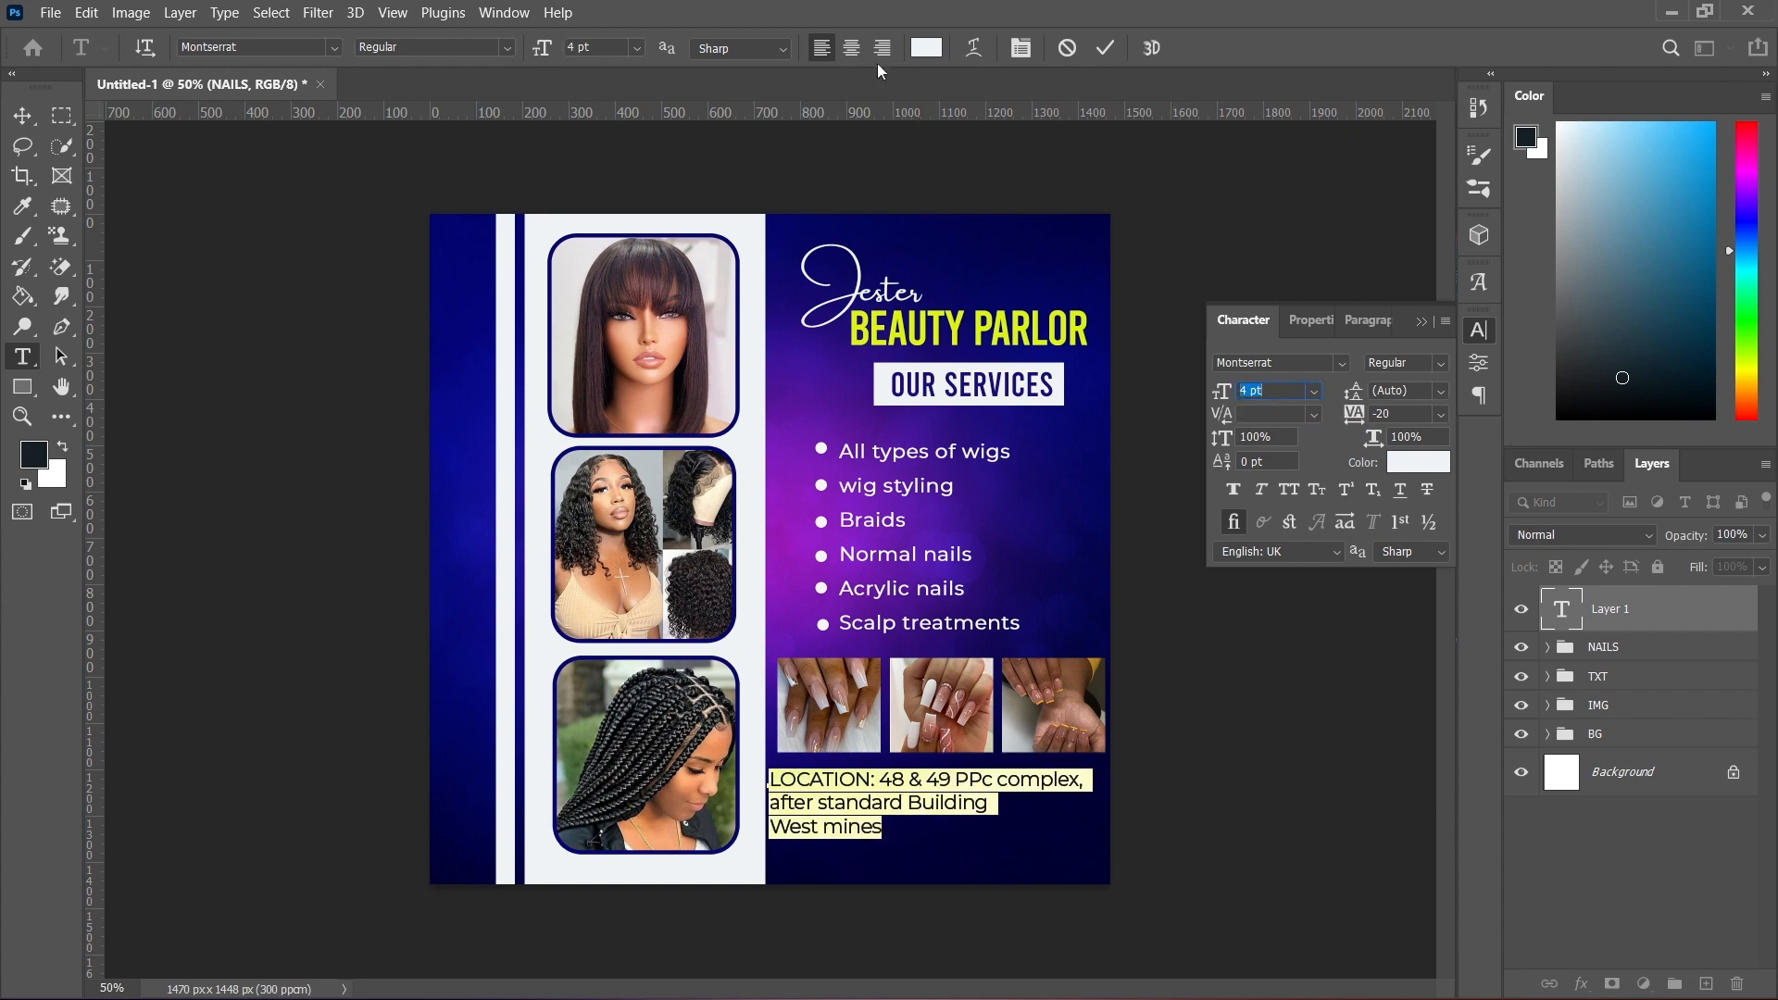
{"action": "left_click", "coordinate": [850, 58]}
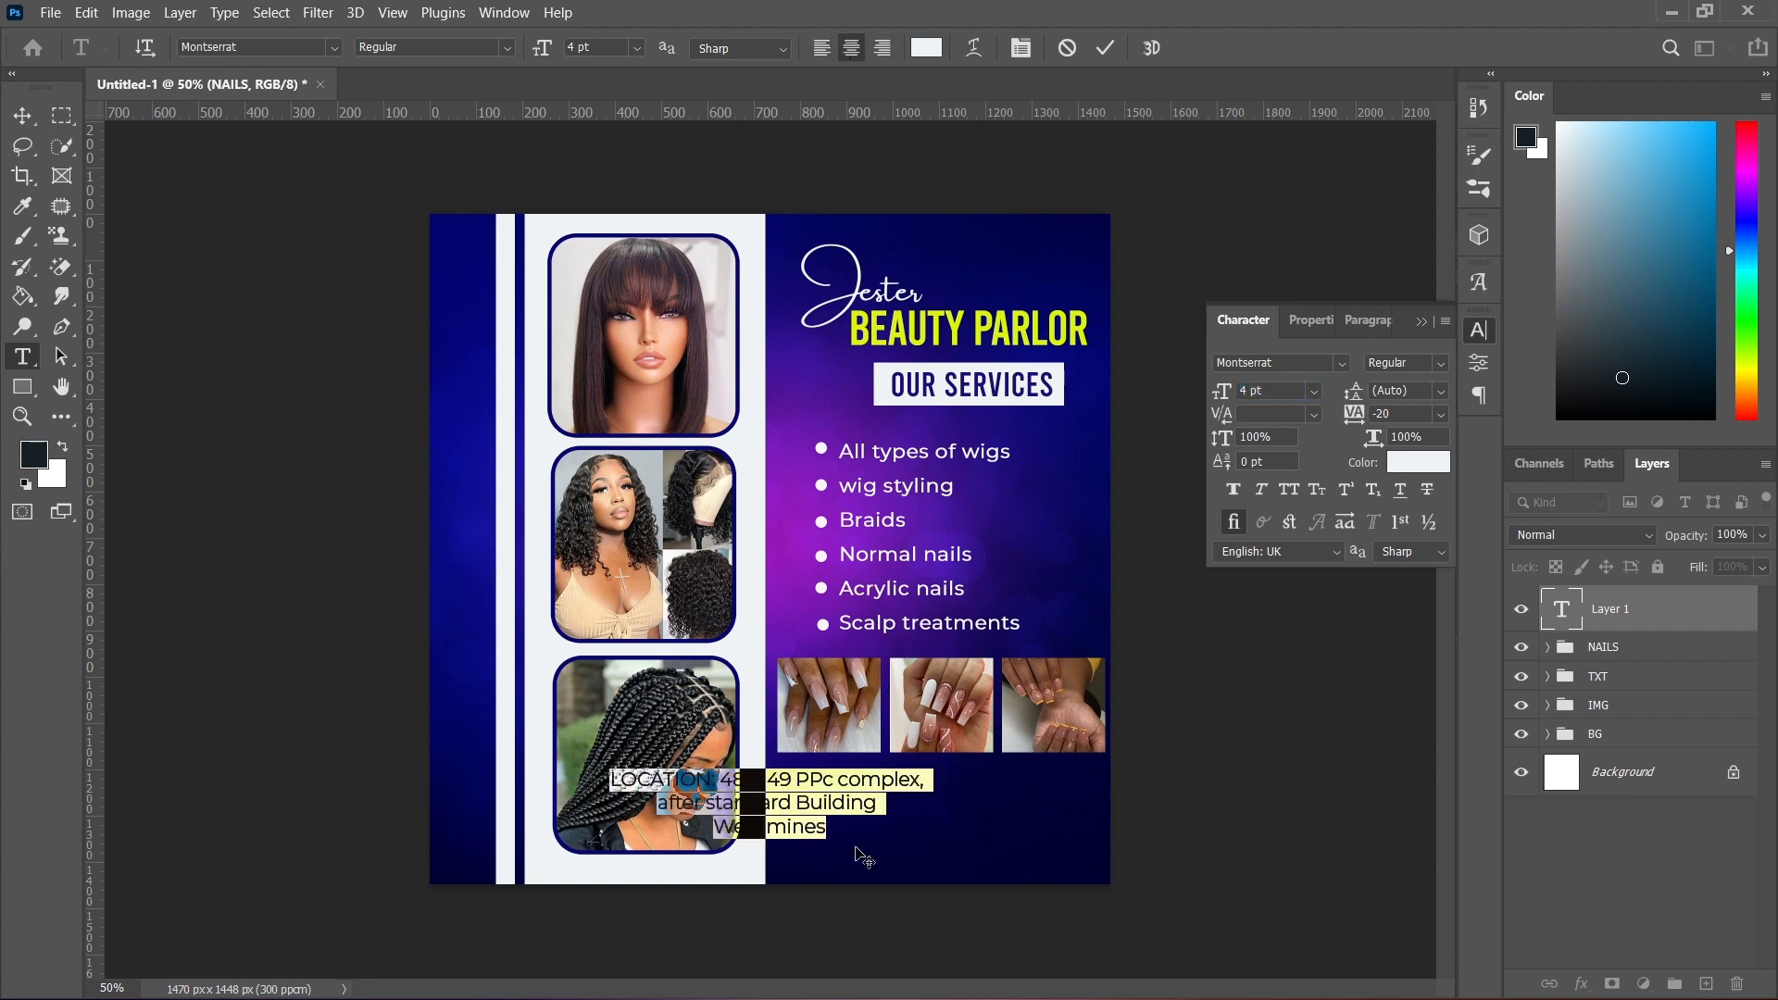
{"action": "left_click_drag", "start_coordinate": [859, 870], "coordinate": [1026, 878]}
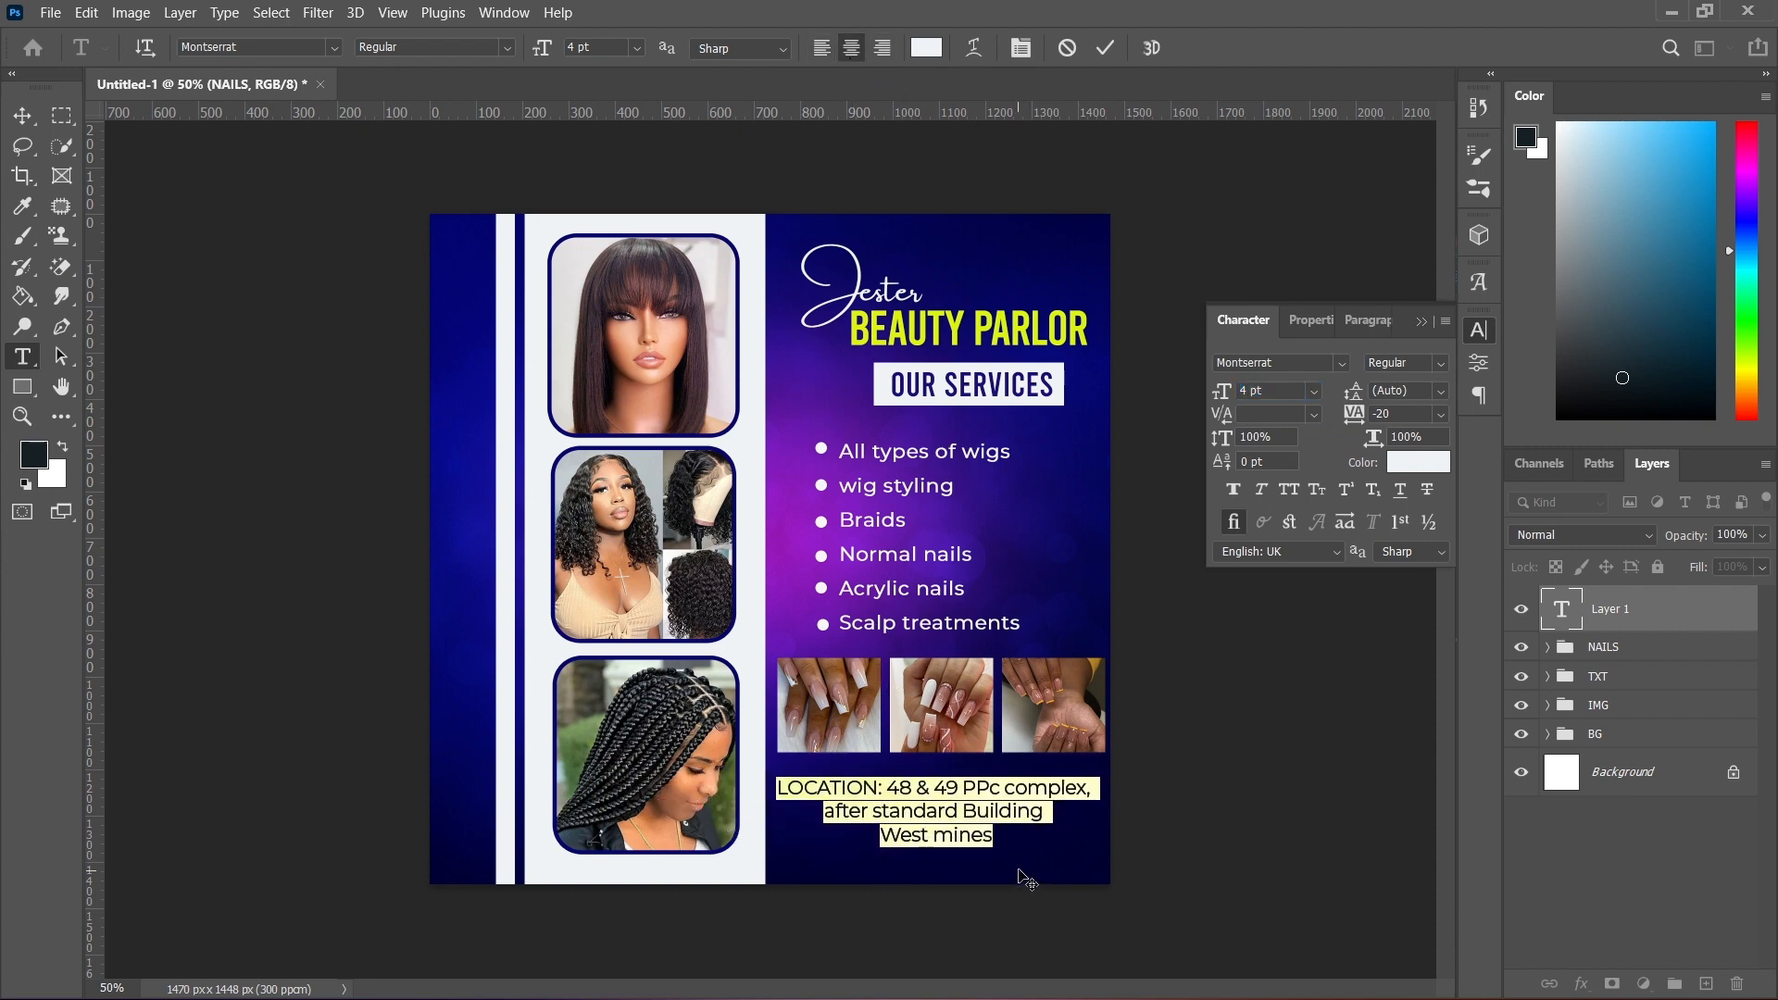
- Reduce the location text to 3 pt and capitalise the final letter of the complex's abbreviation
{"action": "left_click", "coordinate": [1294, 391]}
{"action": "type", "text": "3"}
{"action": "key", "text": "Return"}
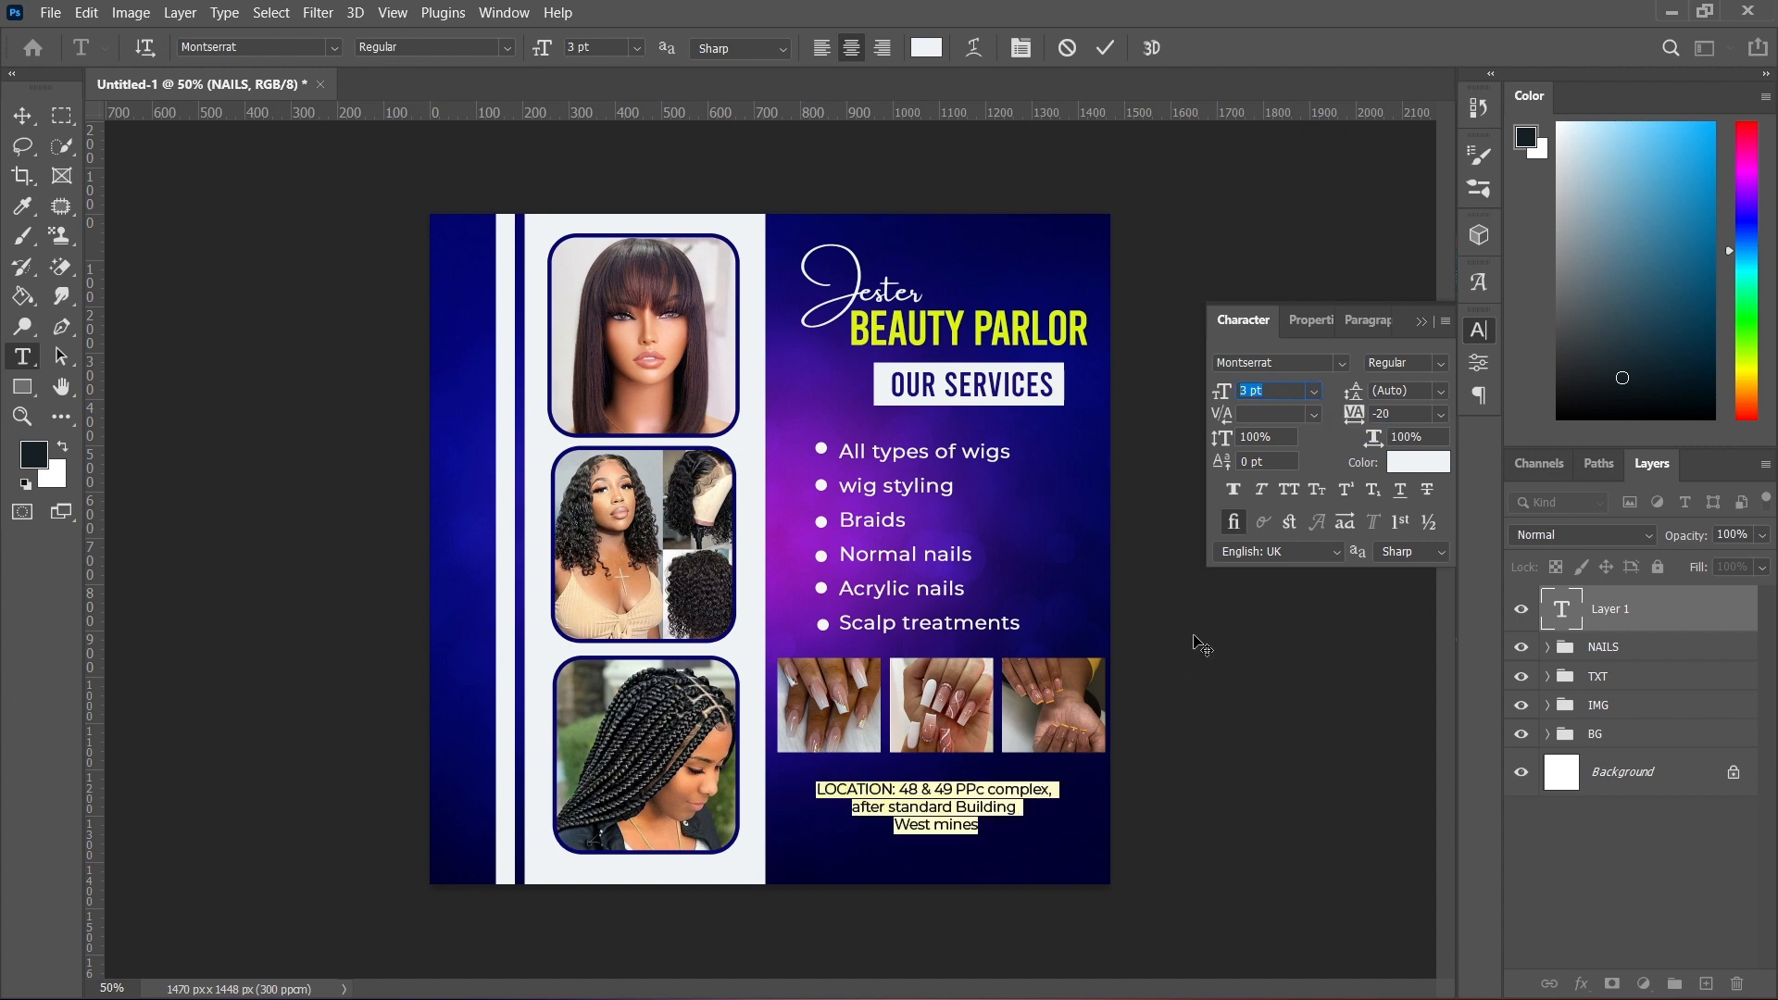
{"action": "left_click", "coordinate": [989, 792]}
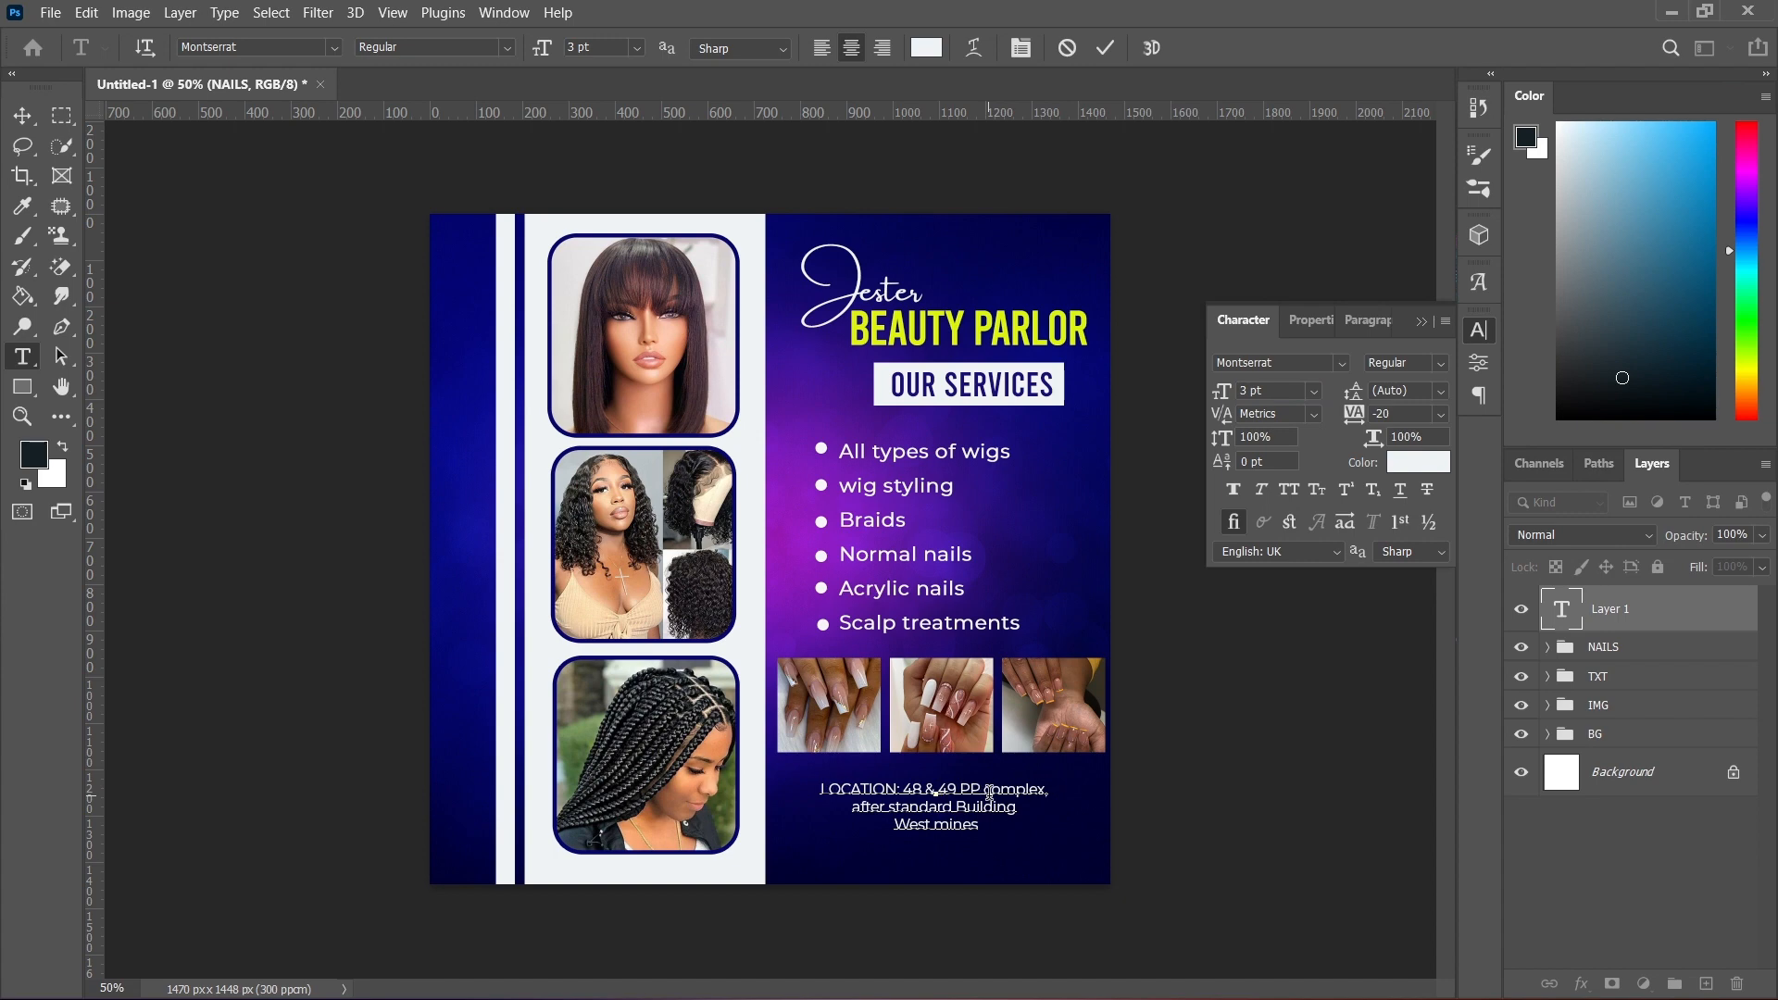
{"action": "type", "text": "C"}
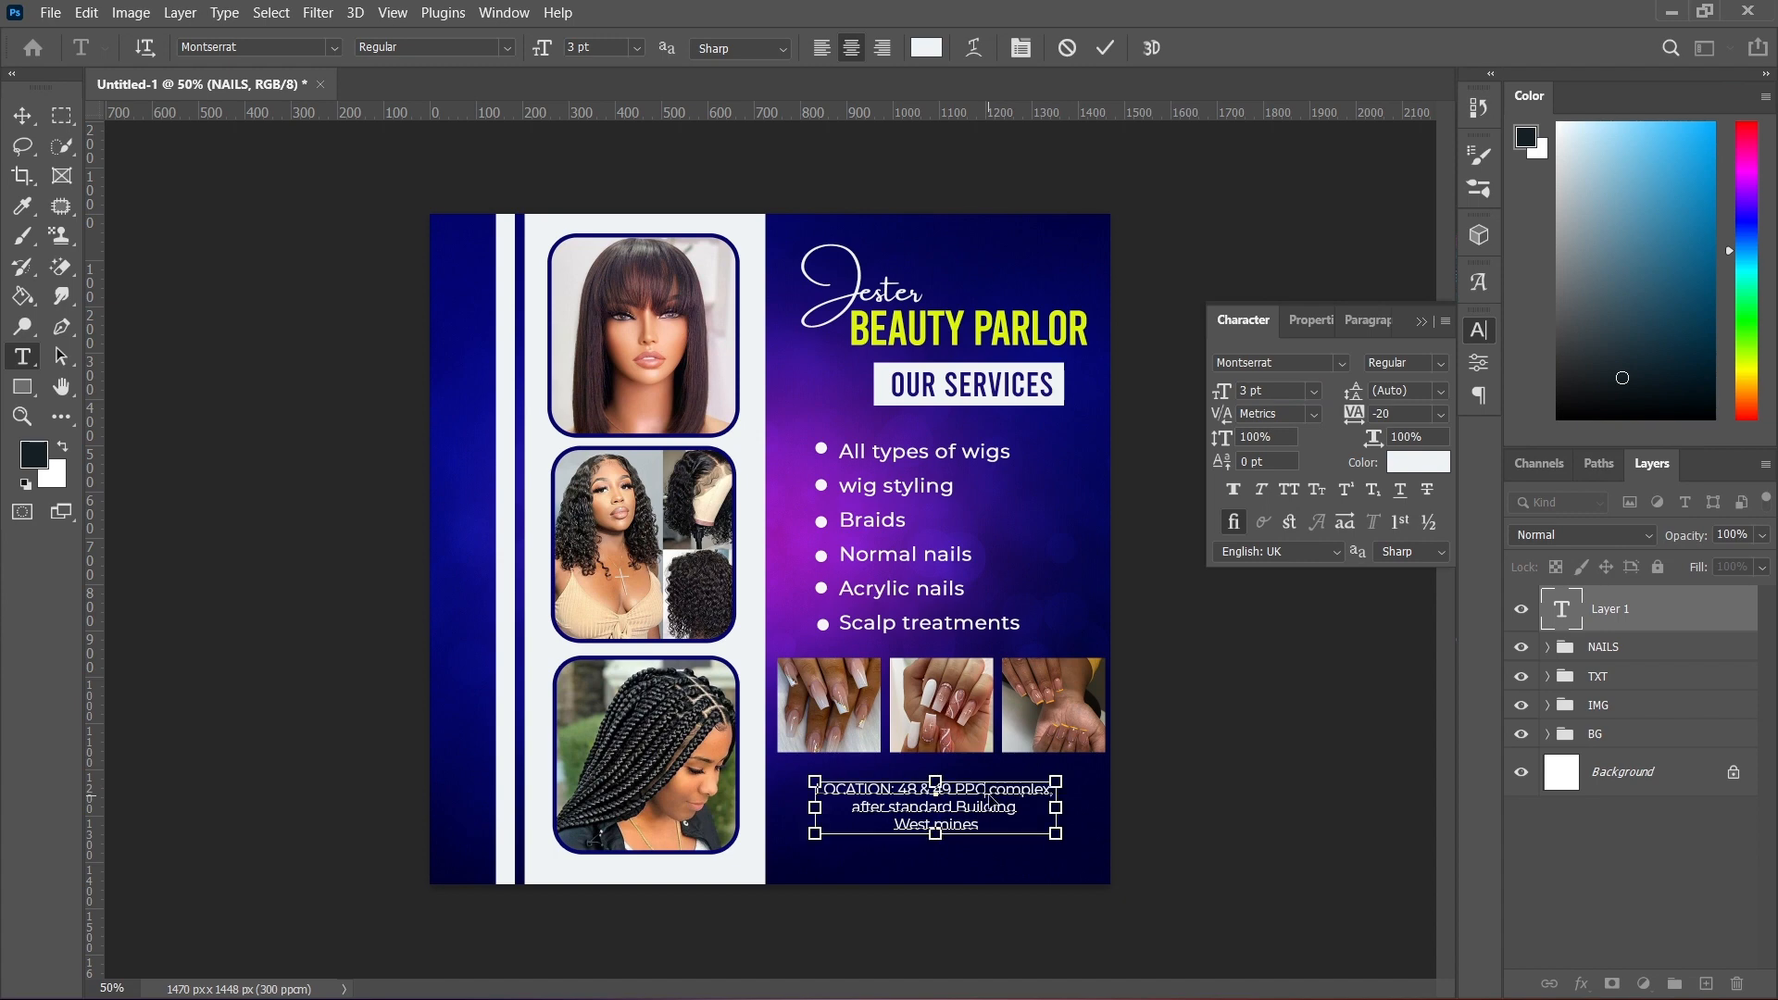
- Try widening the tracking of the whole location text to 120, and reset it to 0
{"action": "key", "text": "ctrl+a"}
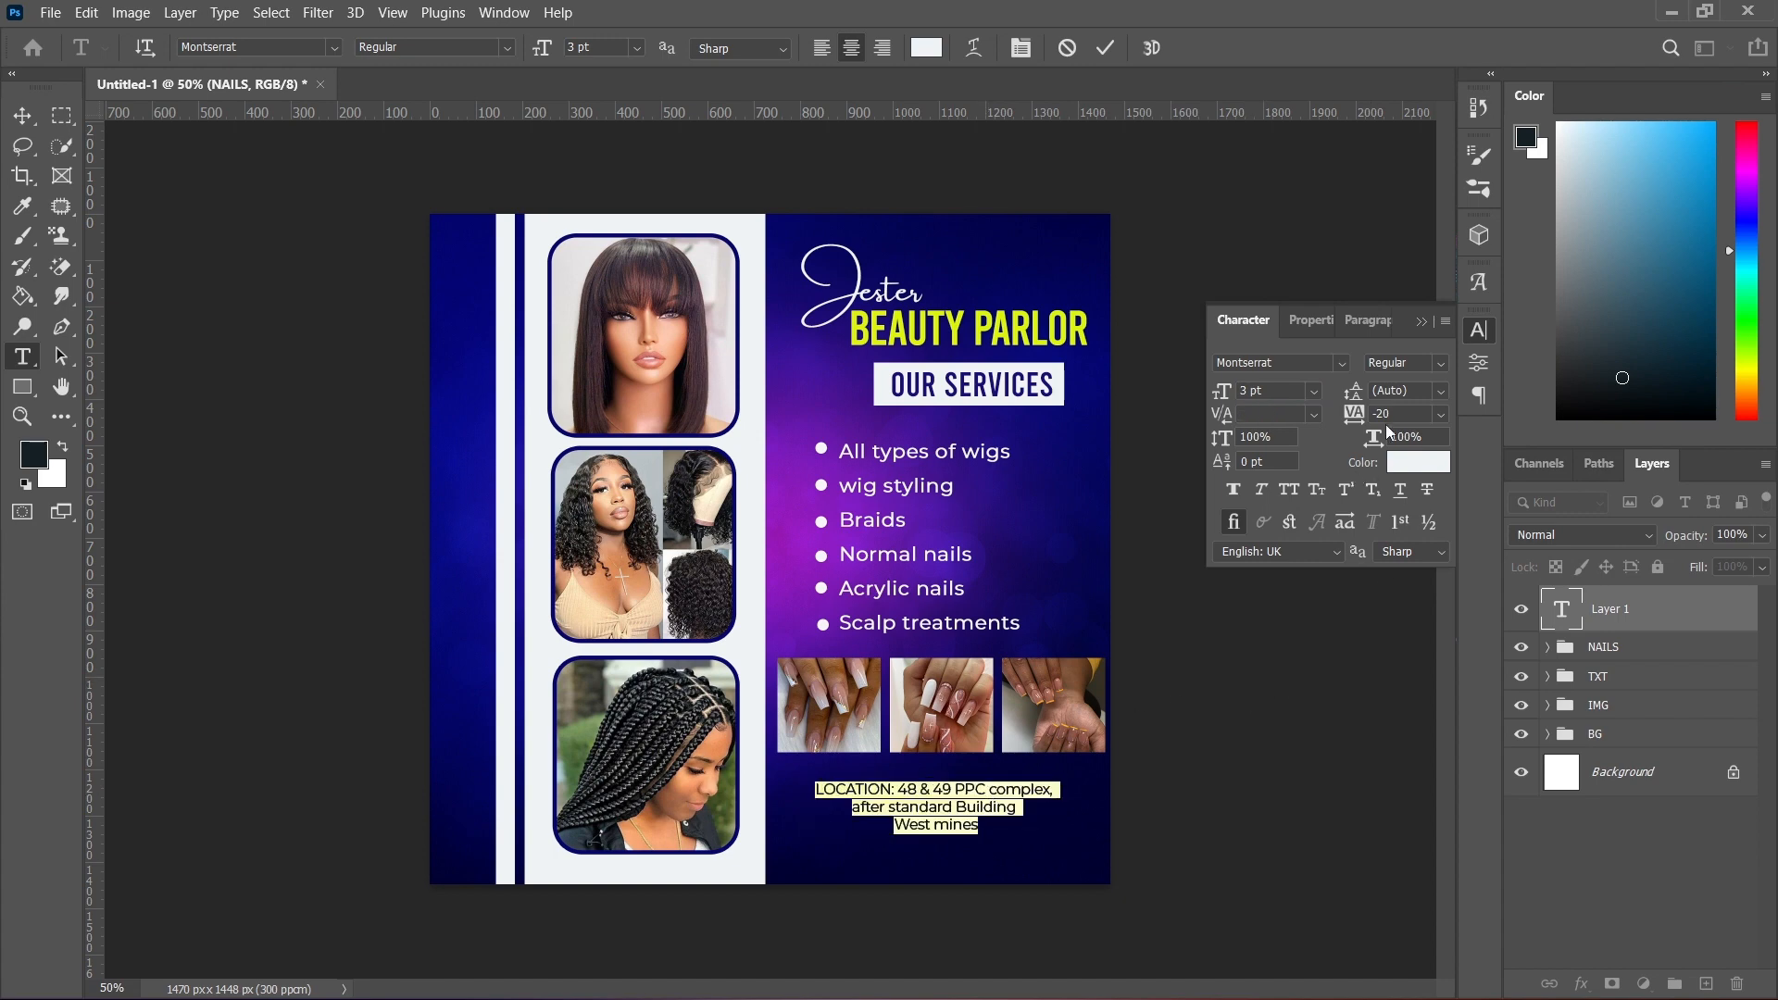
{"action": "key", "text": "Up"}
{"action": "key", "text": "Up"}
{"action": "key", "text": "Up"}
{"action": "key", "text": "Up"}
{"action": "key", "text": "Up"}
{"action": "key", "text": "Up"}
{"action": "key", "text": "Up"}
{"action": "key", "text": "Up"}
{"action": "key", "text": "Up"}
{"action": "key", "text": "Up"}
{"action": "key", "text": "Up"}
{"action": "key", "text": "Up"}
{"action": "key", "text": "Up"}
{"action": "key", "text": "Up"}
{"action": "key", "text": "Up"}
{"action": "key", "text": "Up"}
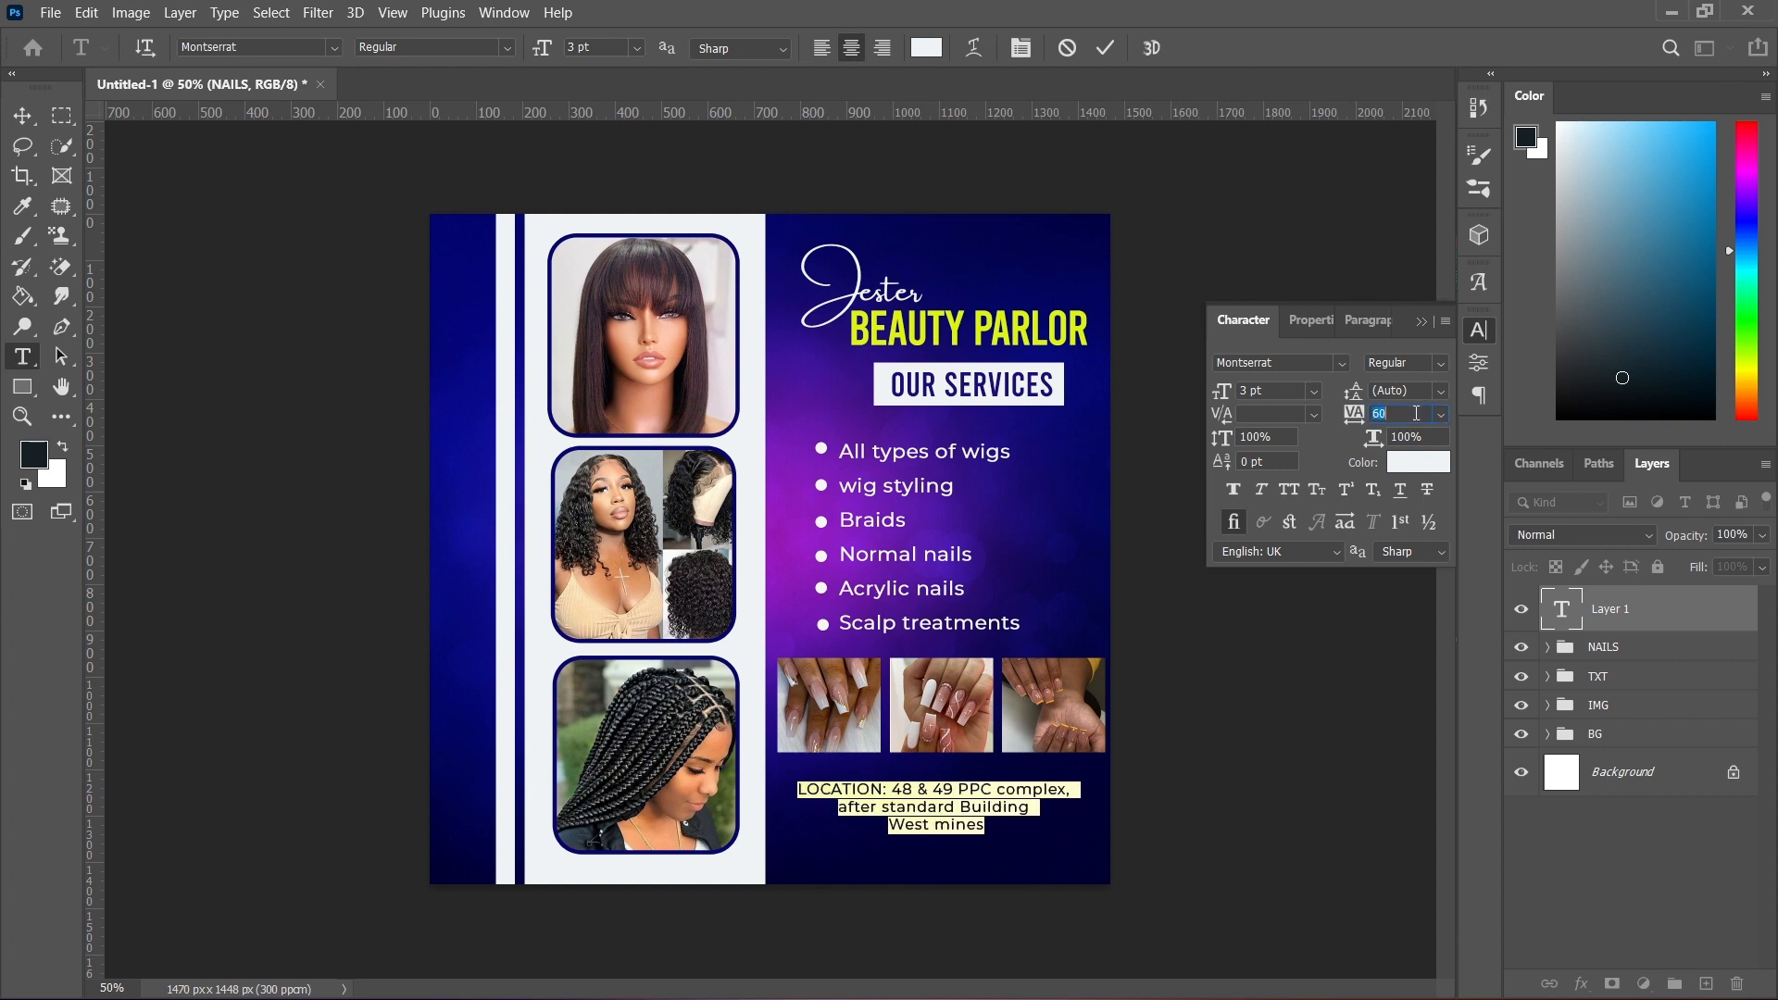
{"action": "key", "text": "Down"}
{"action": "key", "text": "Down"}
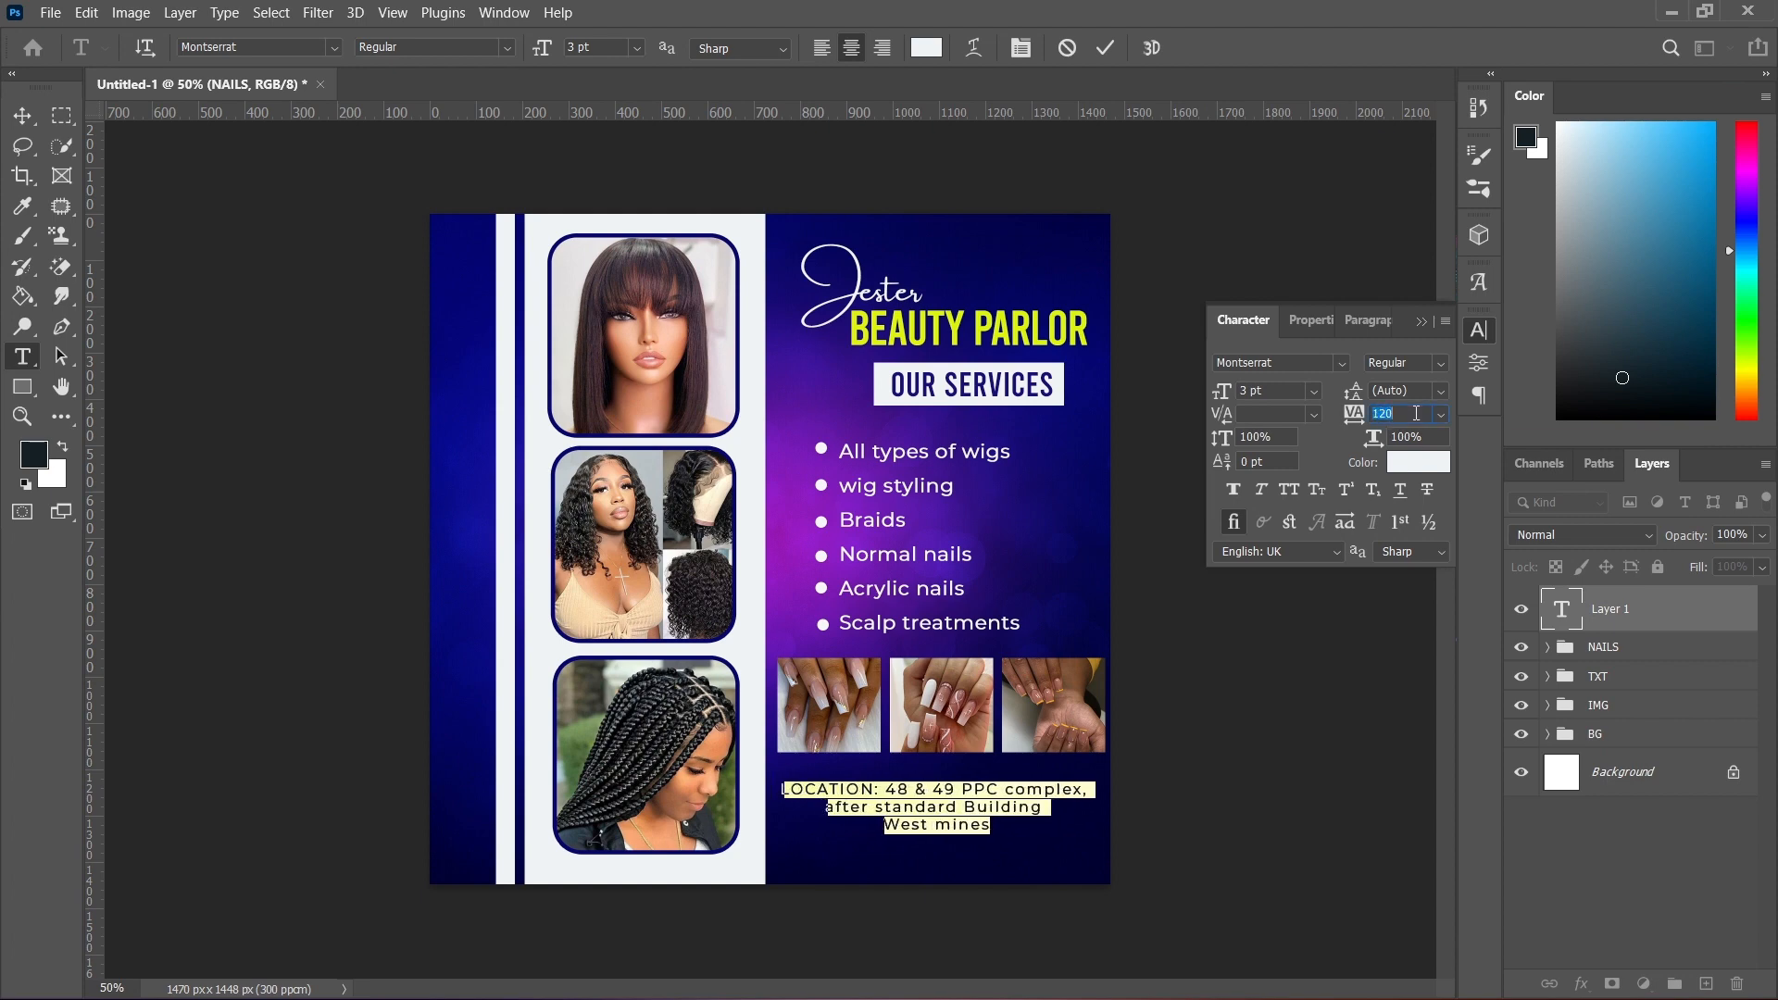
{"action": "left_click", "coordinate": [1437, 416]}
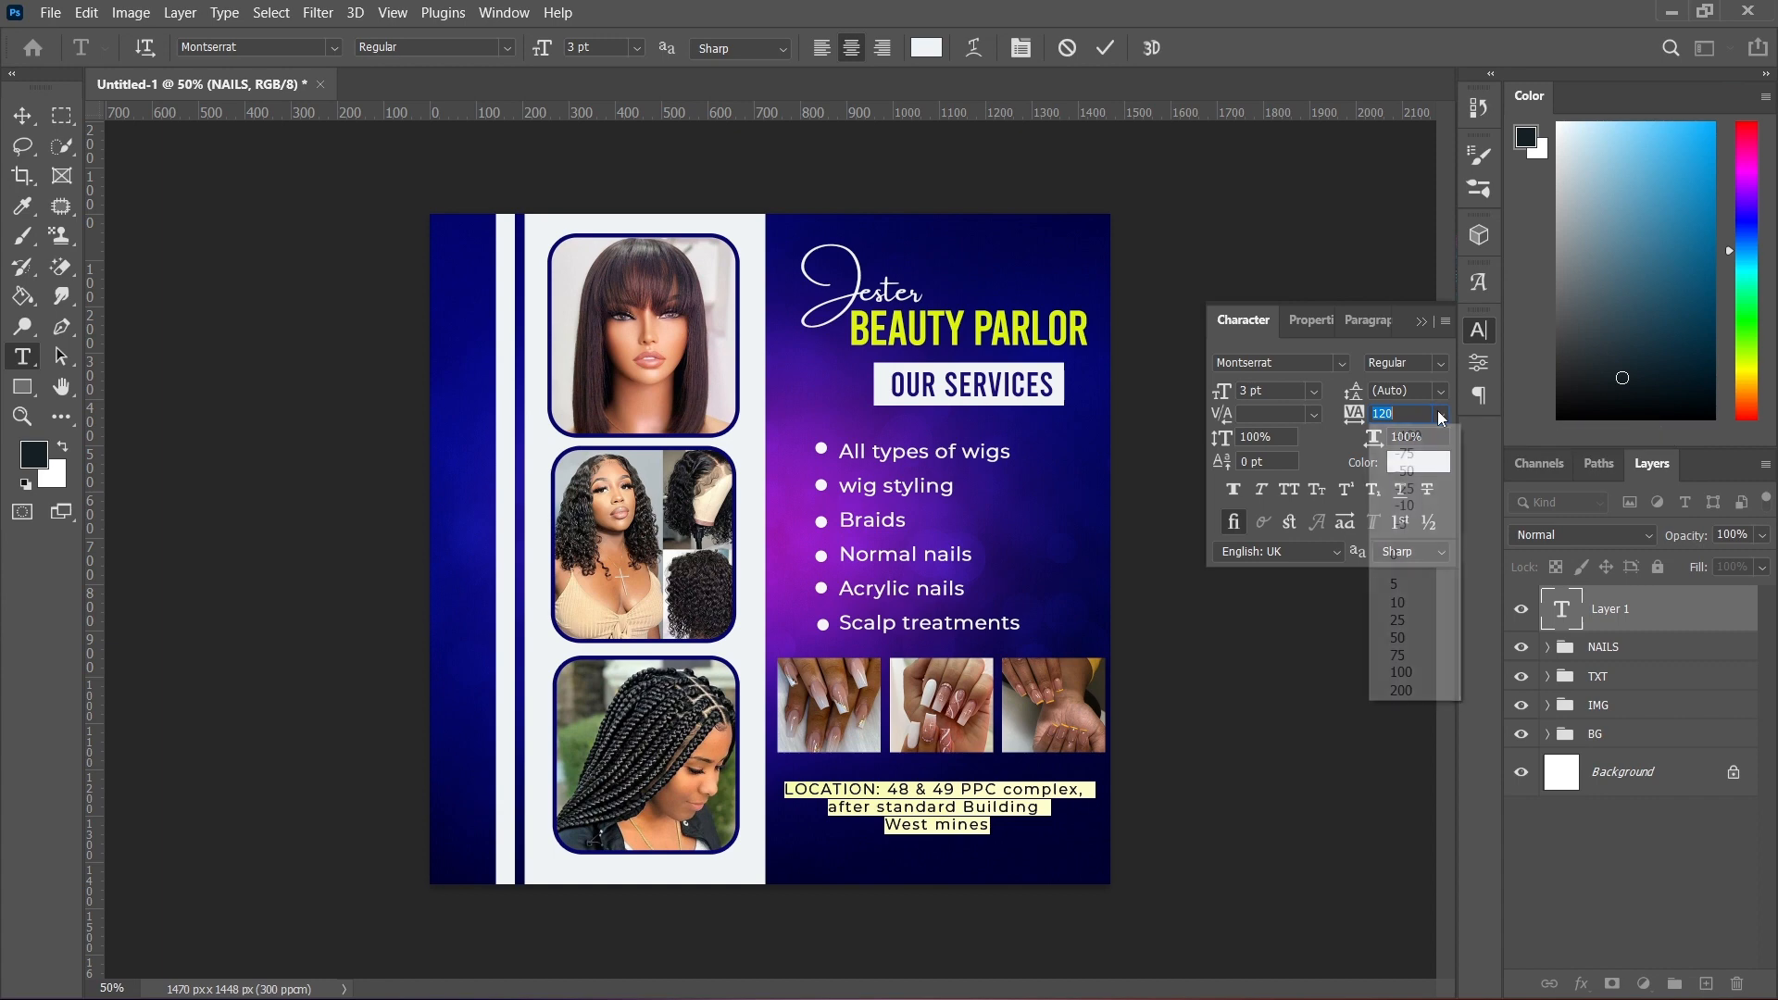
{"action": "left_click", "coordinate": [1400, 553]}
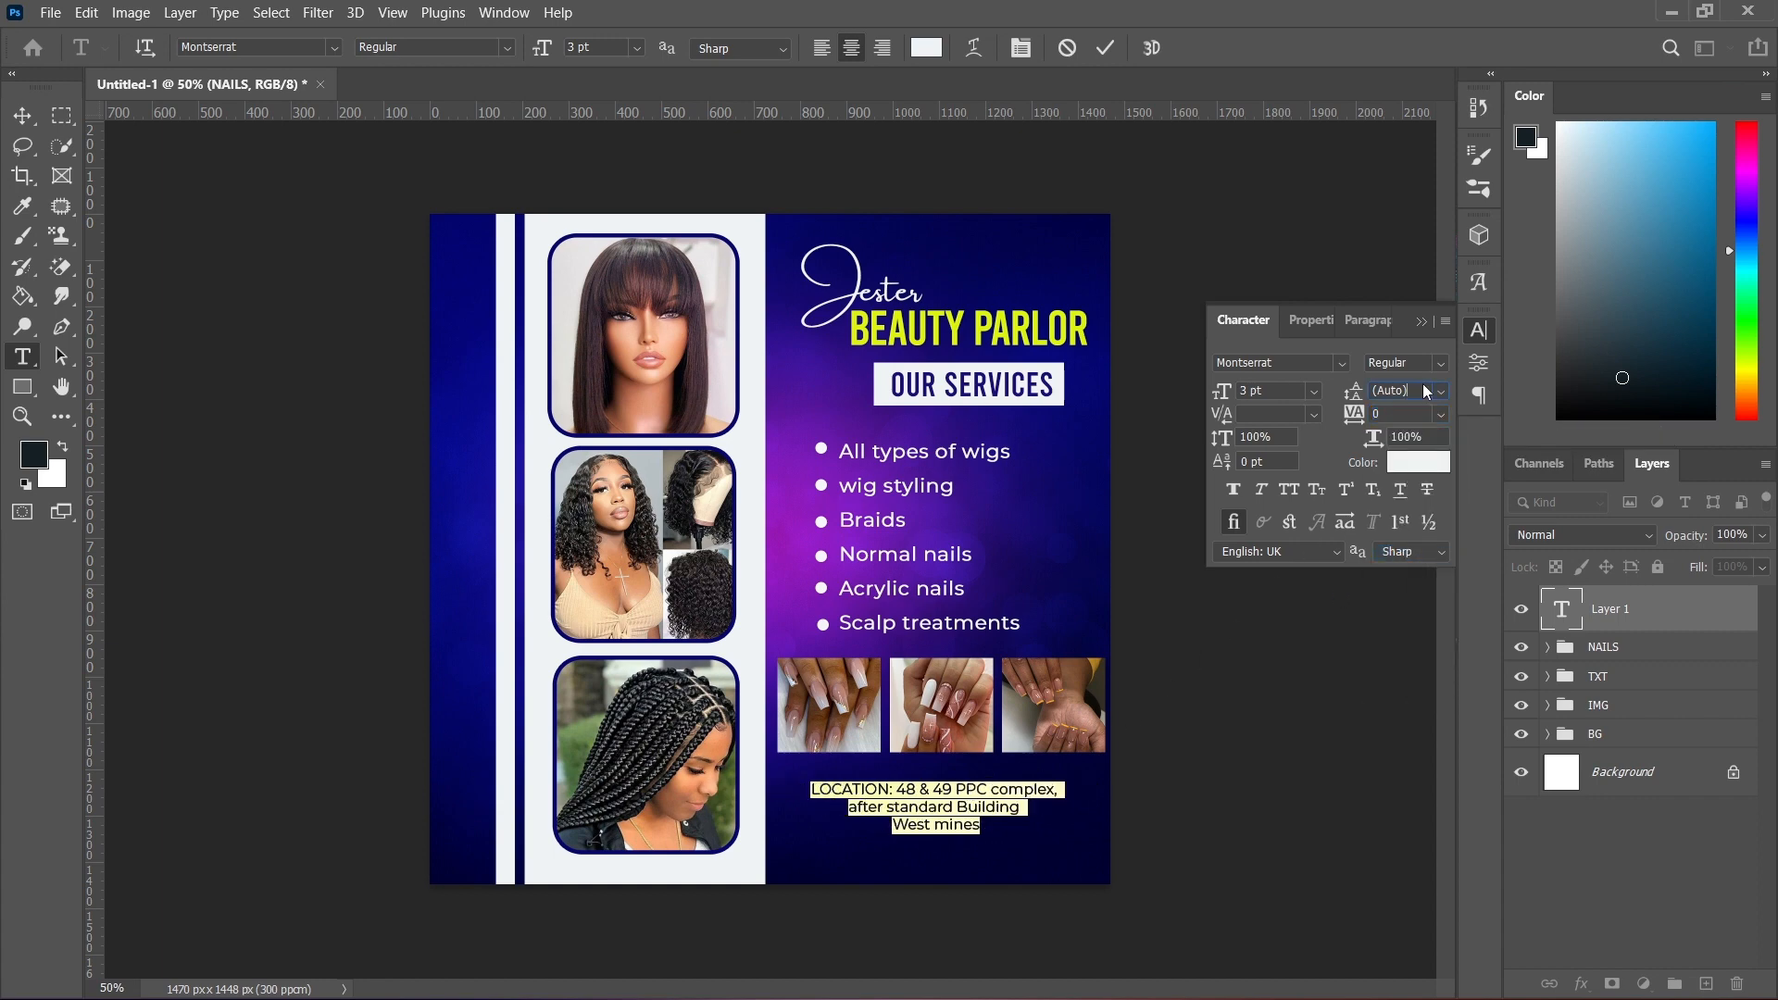
- Set the location text's leading to 3 pt and its tracking to 60, and commit the text
{"action": "key", "text": "Return"}
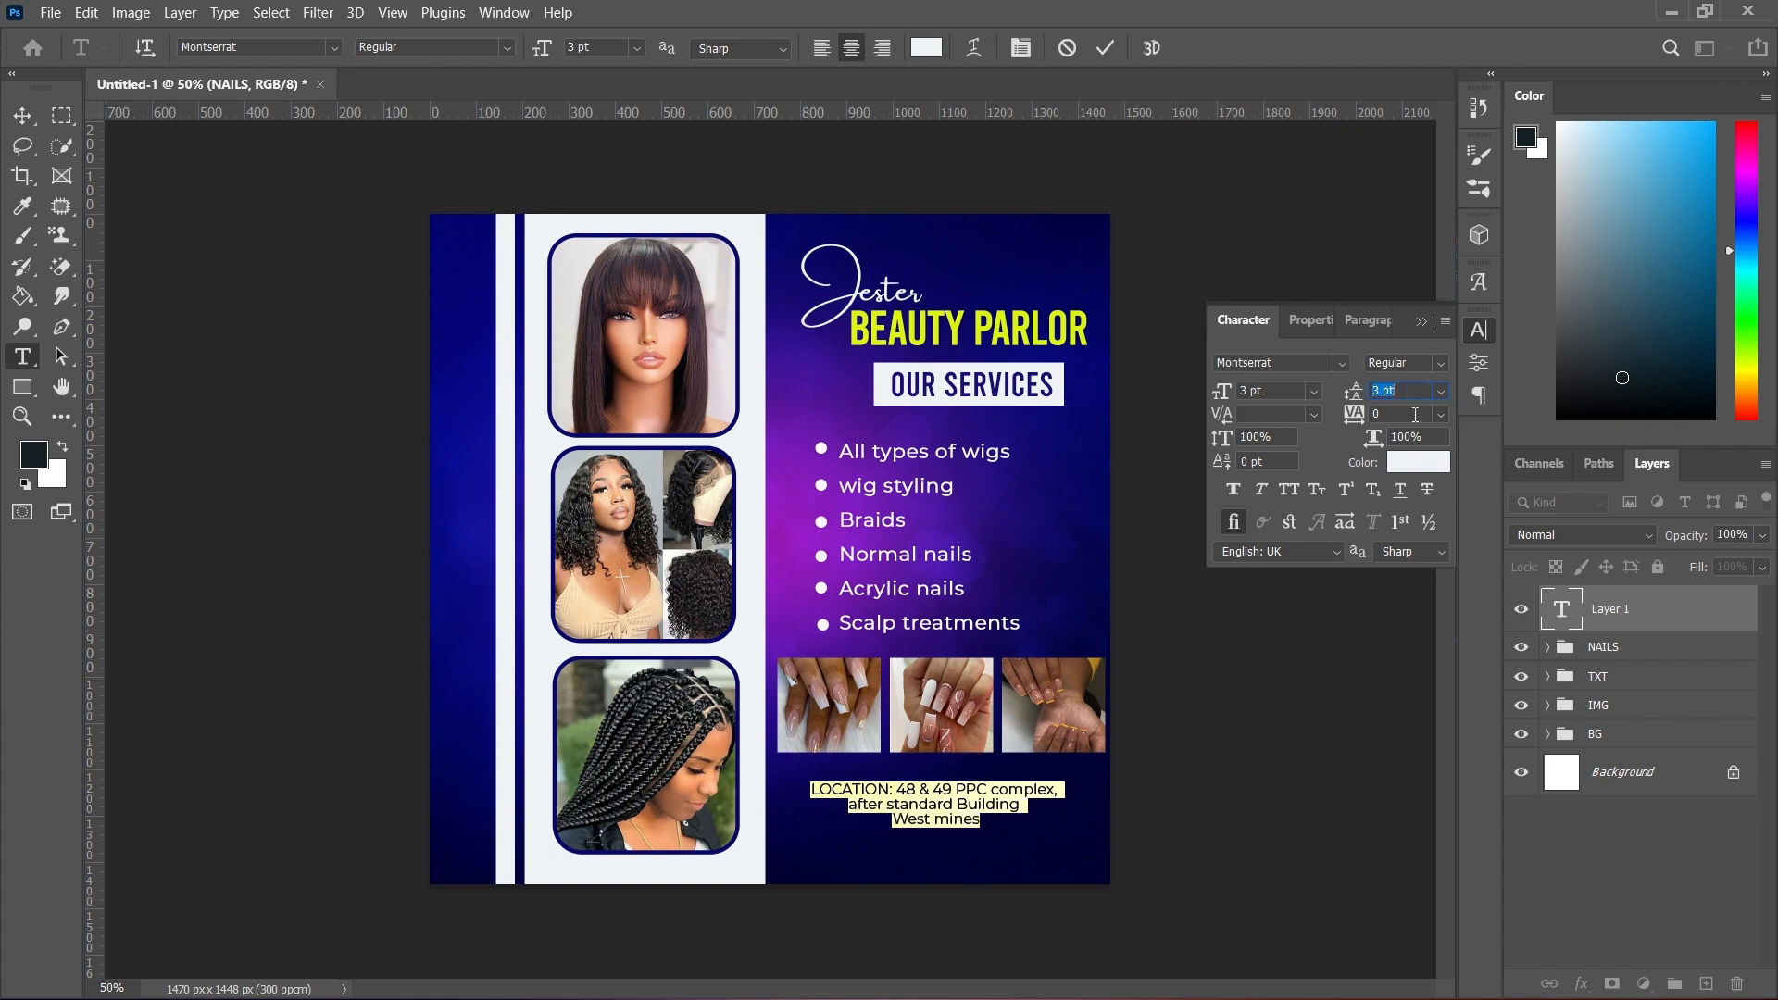
{"action": "left_click", "coordinate": [1409, 414]}
{"action": "type", "text": "40"}
{"action": "key", "text": "Return"}
{"action": "type", "text": "60"}
{"action": "key", "text": "Return"}
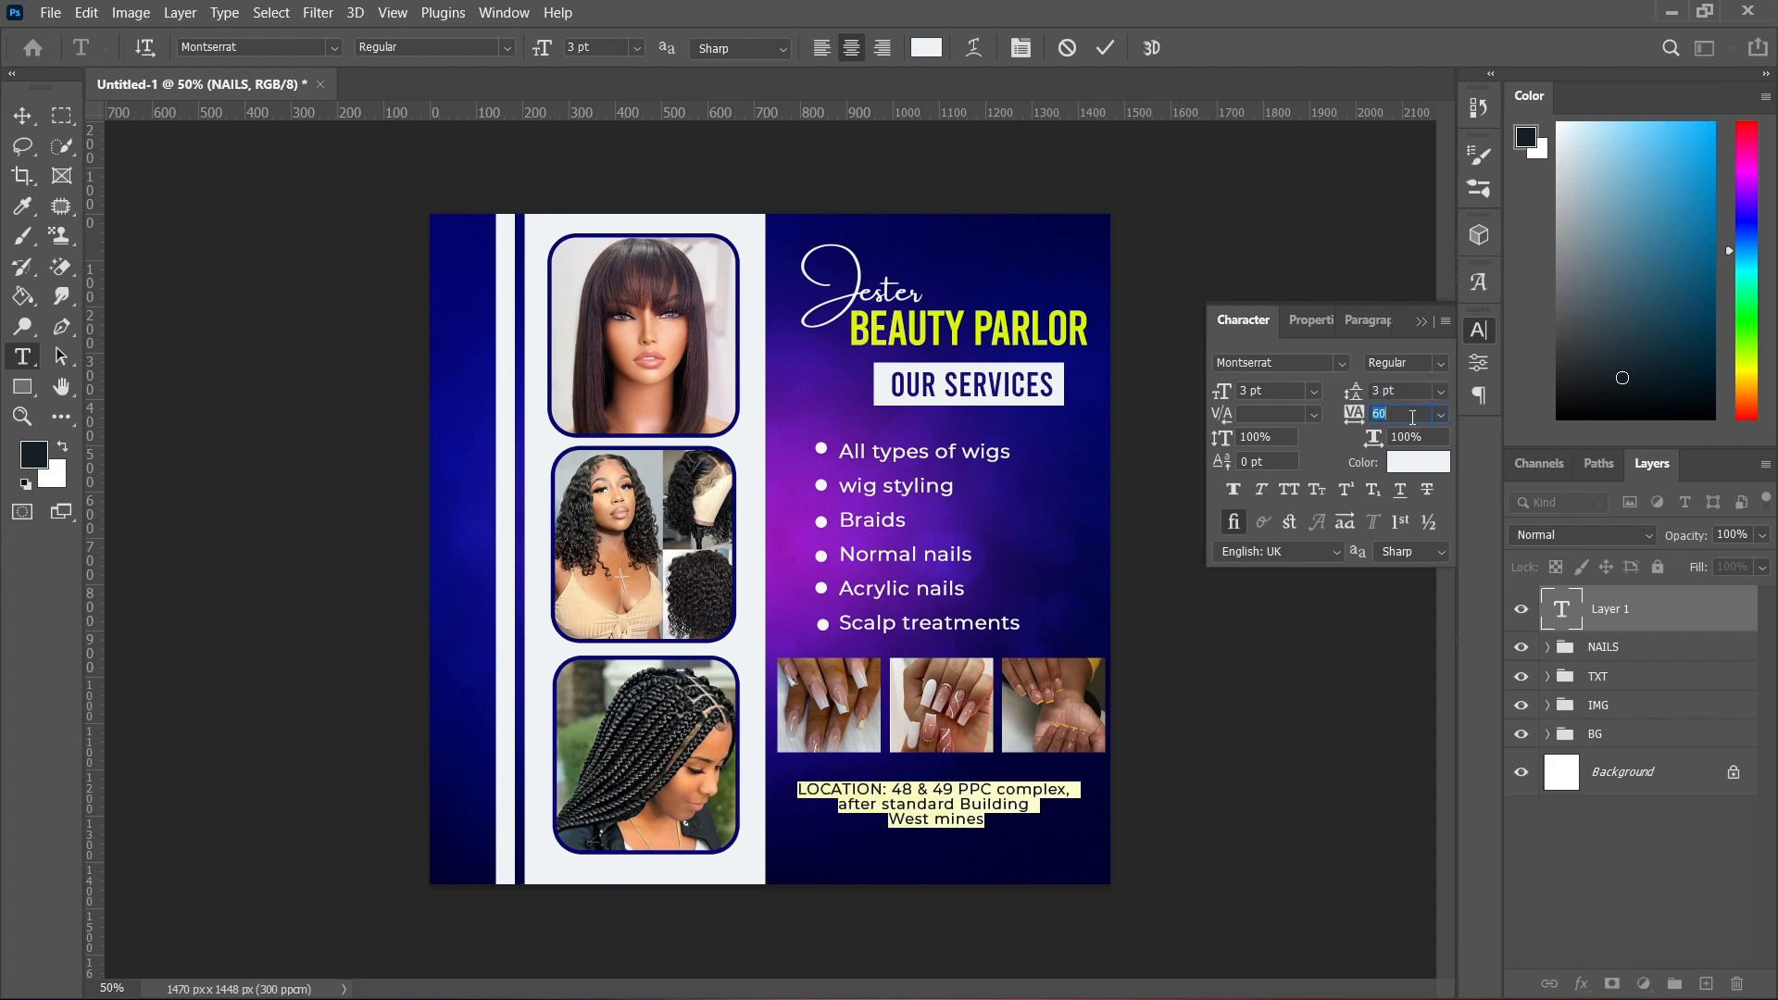
{"action": "left_click", "coordinate": [1103, 49]}
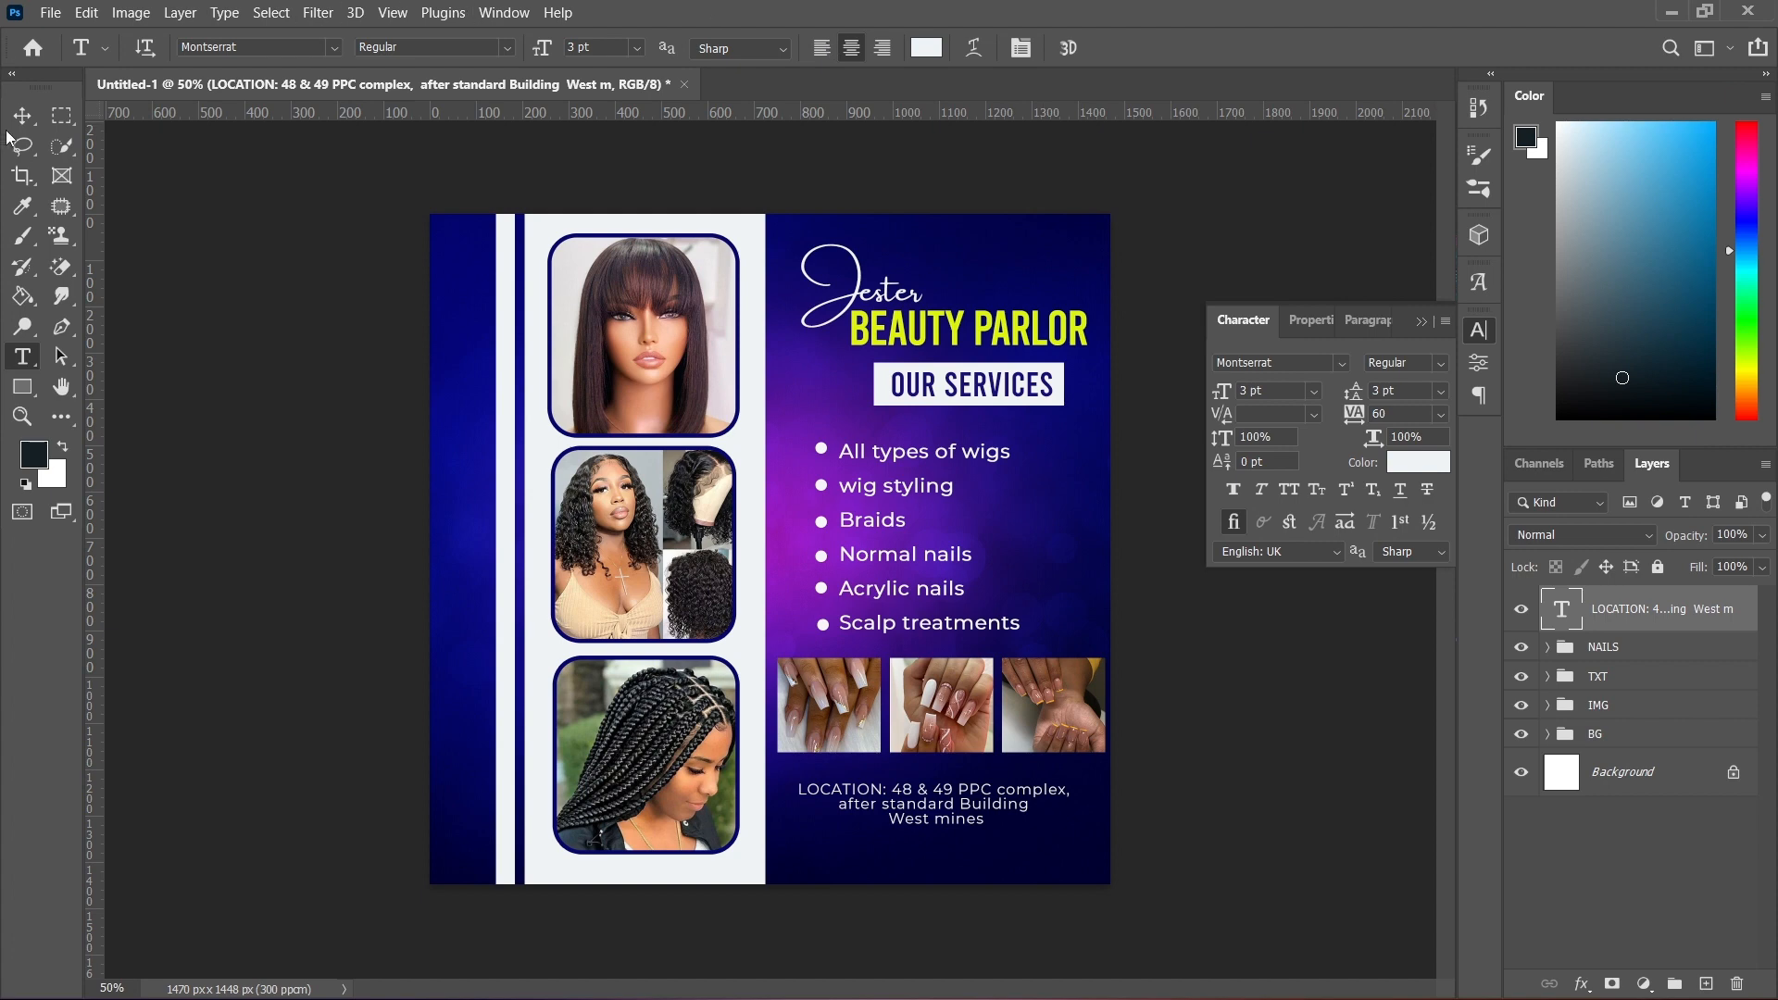
- Nudge the location text slightly upward and hide the transform controls to review the whole flyer
{"action": "left_click", "coordinate": [29, 120]}
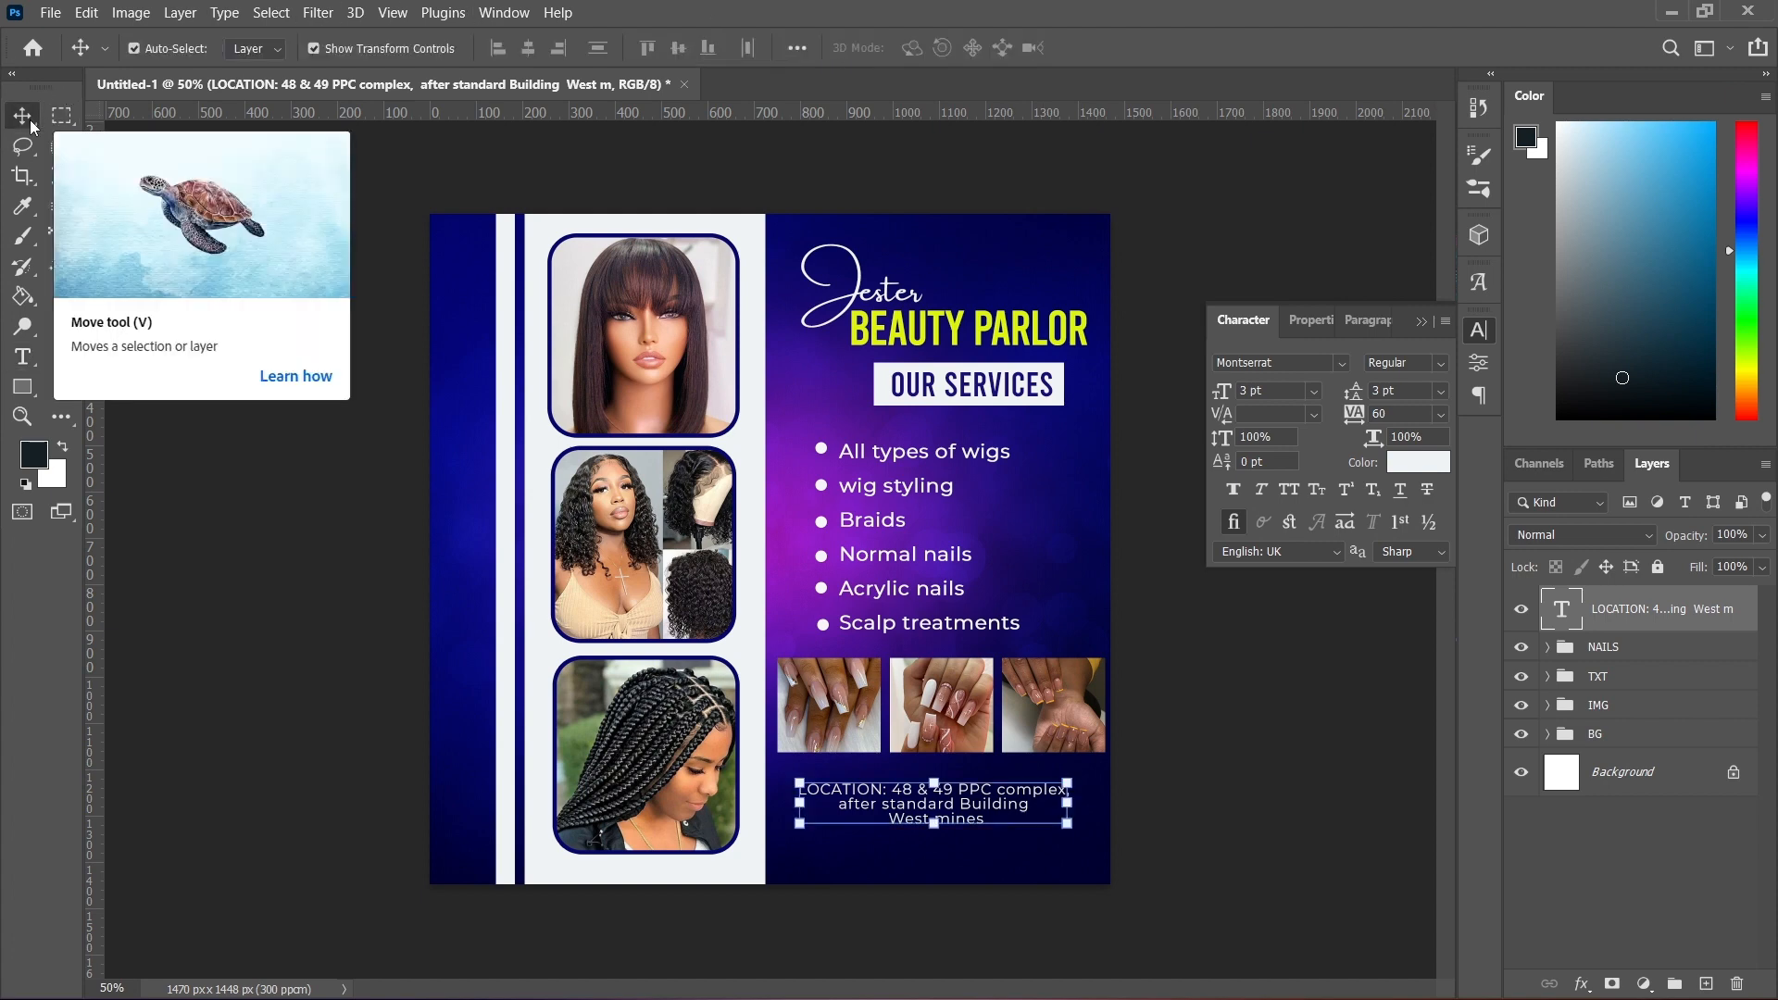
{"action": "left_click", "coordinate": [340, 48]}
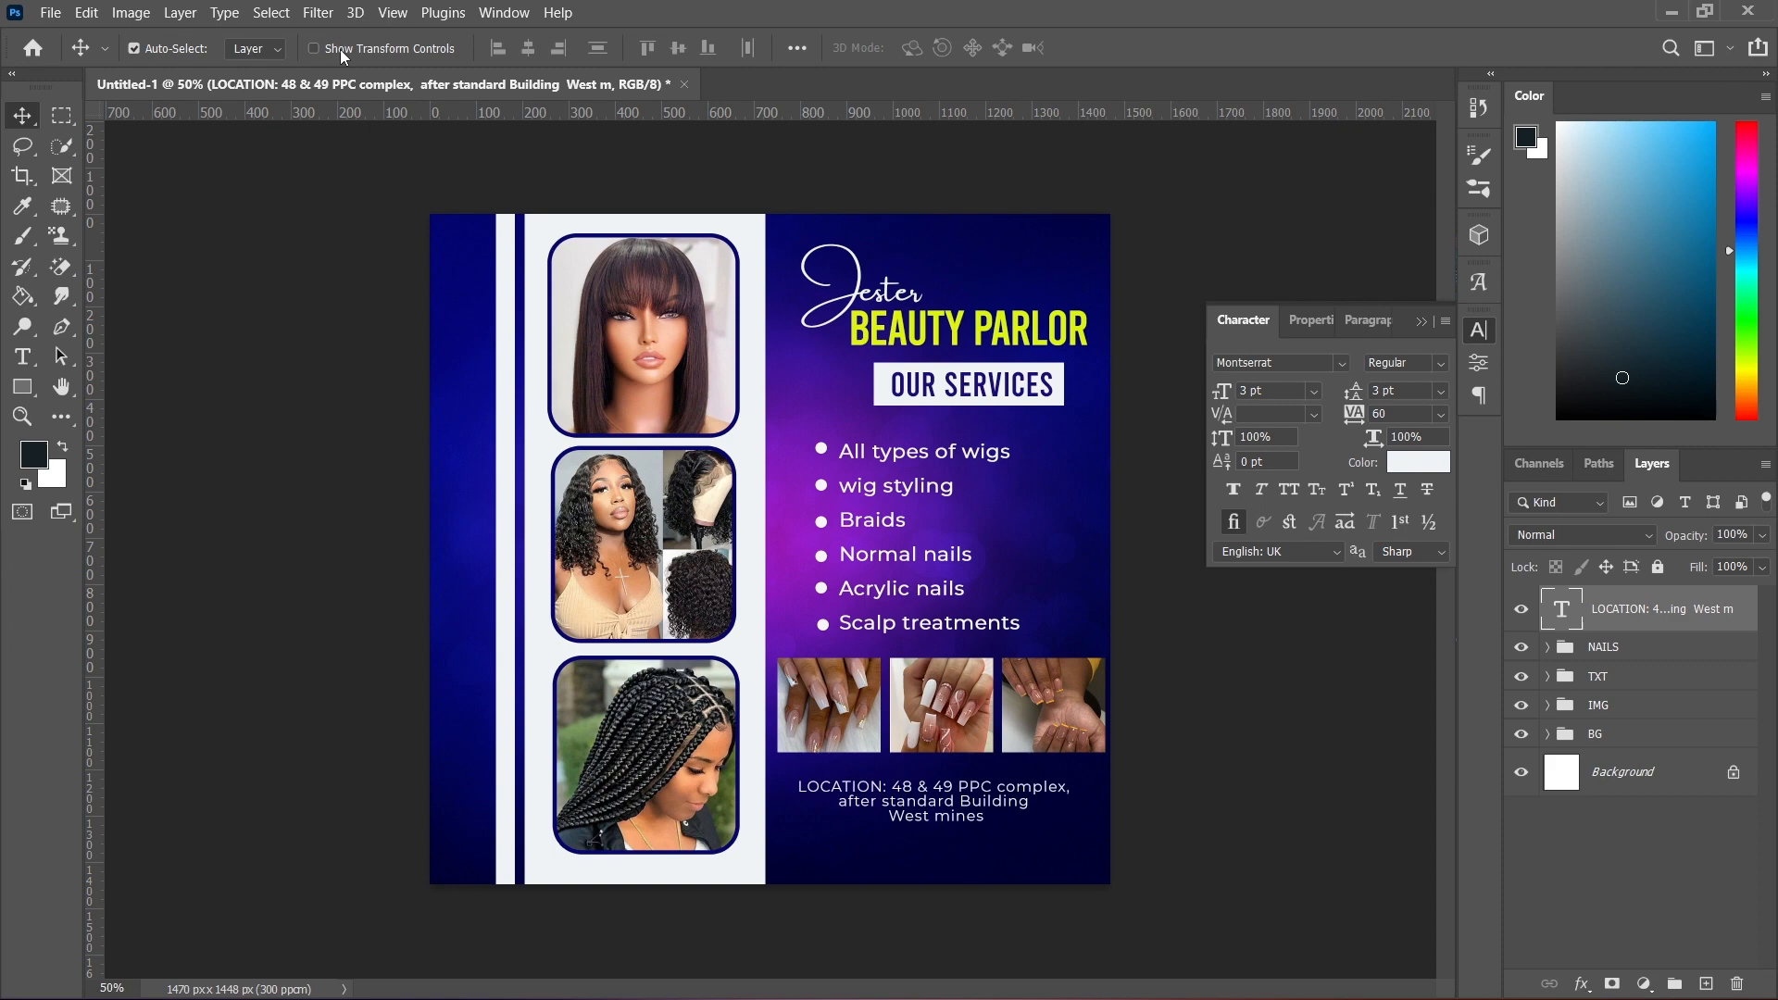
{"action": "key", "text": "ctrl+minus"}
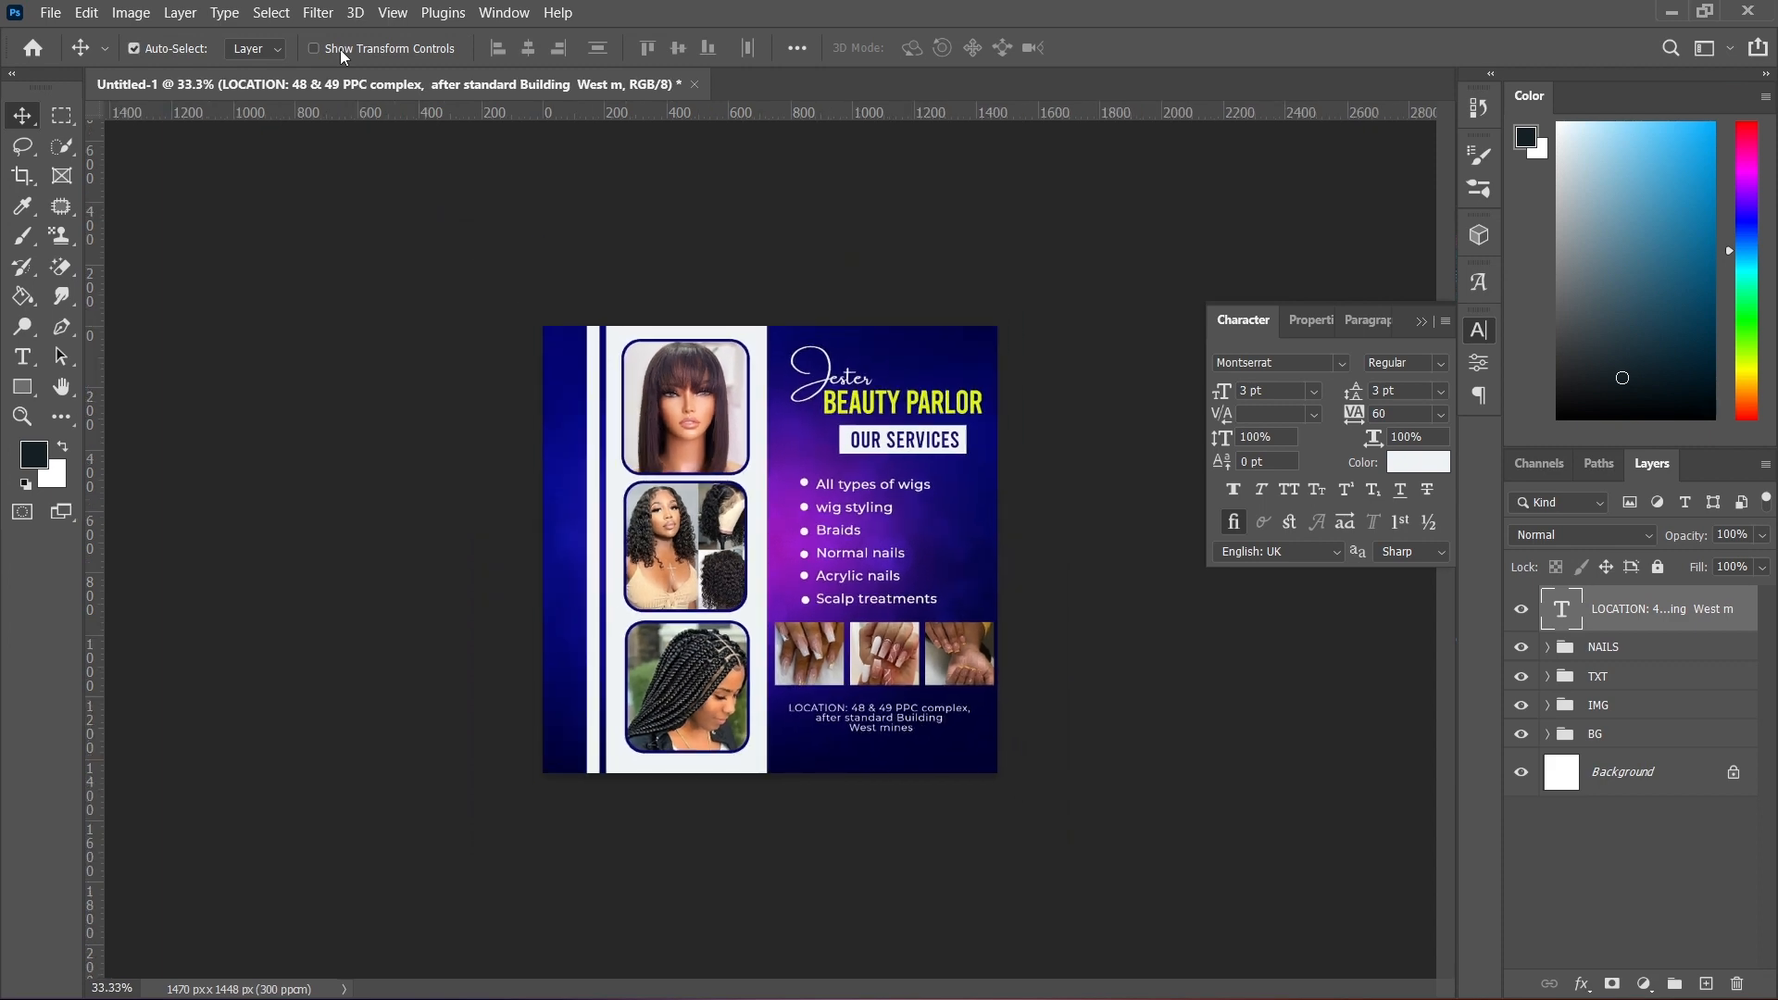
{"action": "key", "text": "ctrl+plus"}
{"action": "key", "text": "ctrl+plus"}
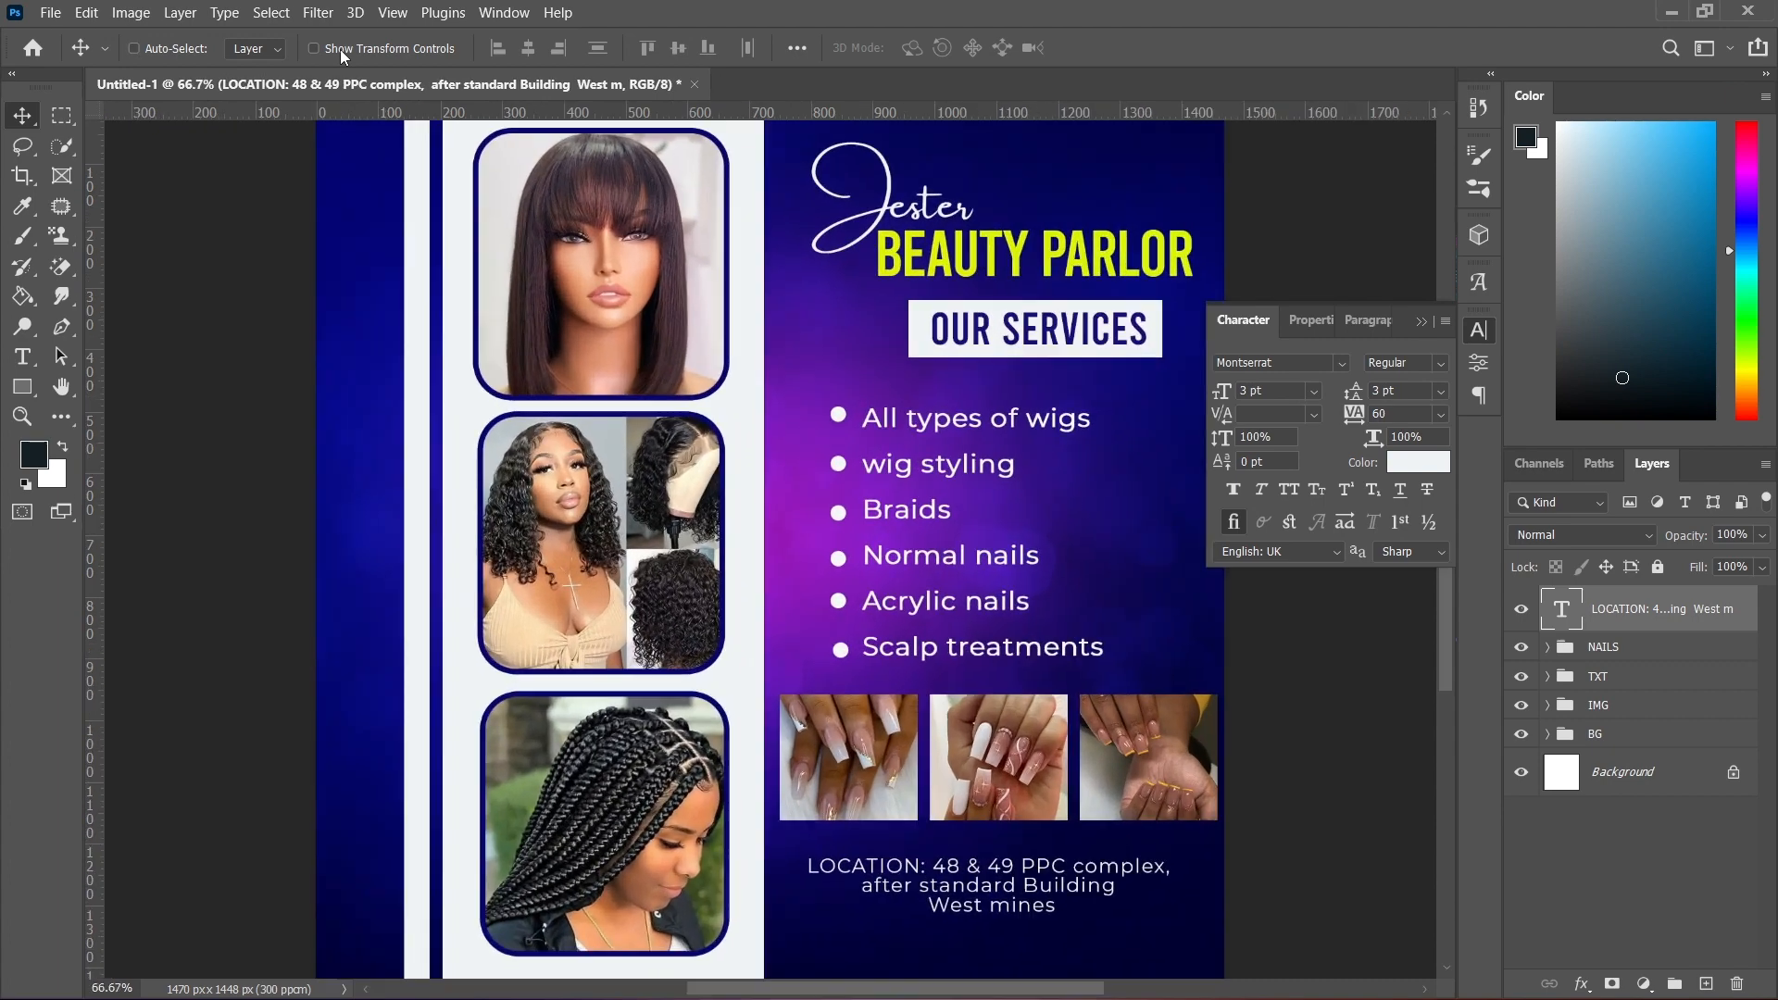
{"action": "key", "text": "ctrl+minus"}
{"action": "key", "text": "ctrl+minus"}
{"action": "key", "text": "ctrl+plus"}
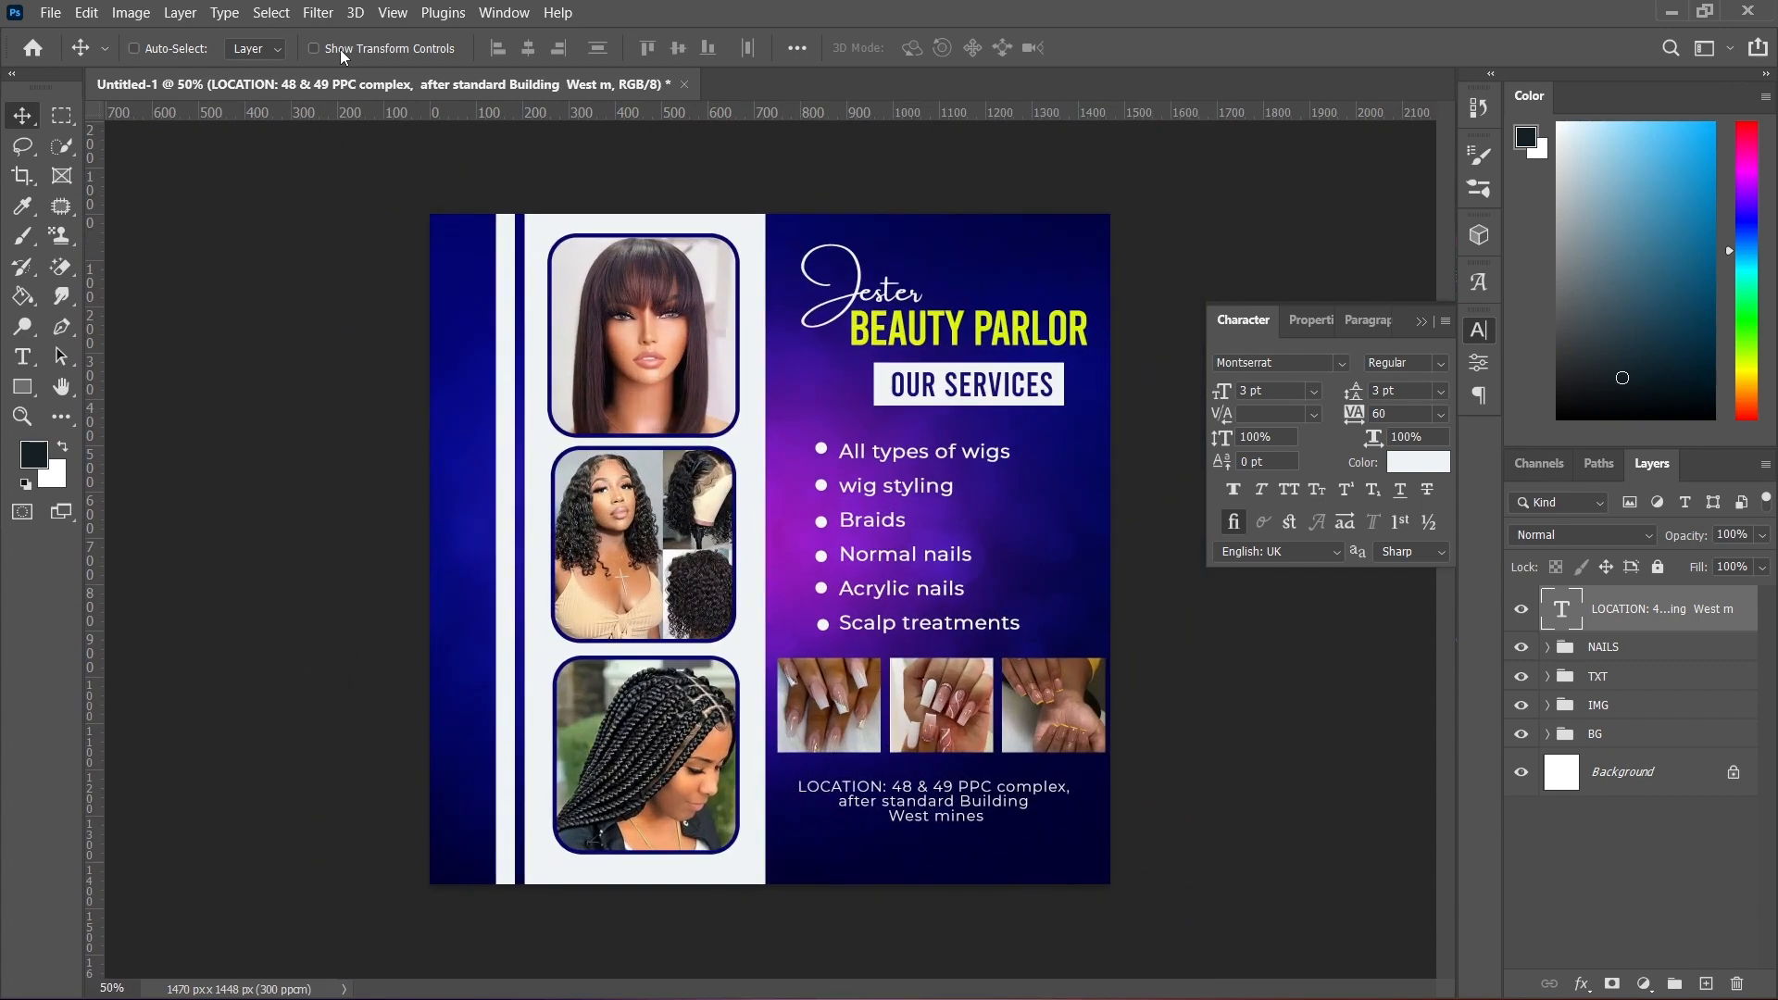